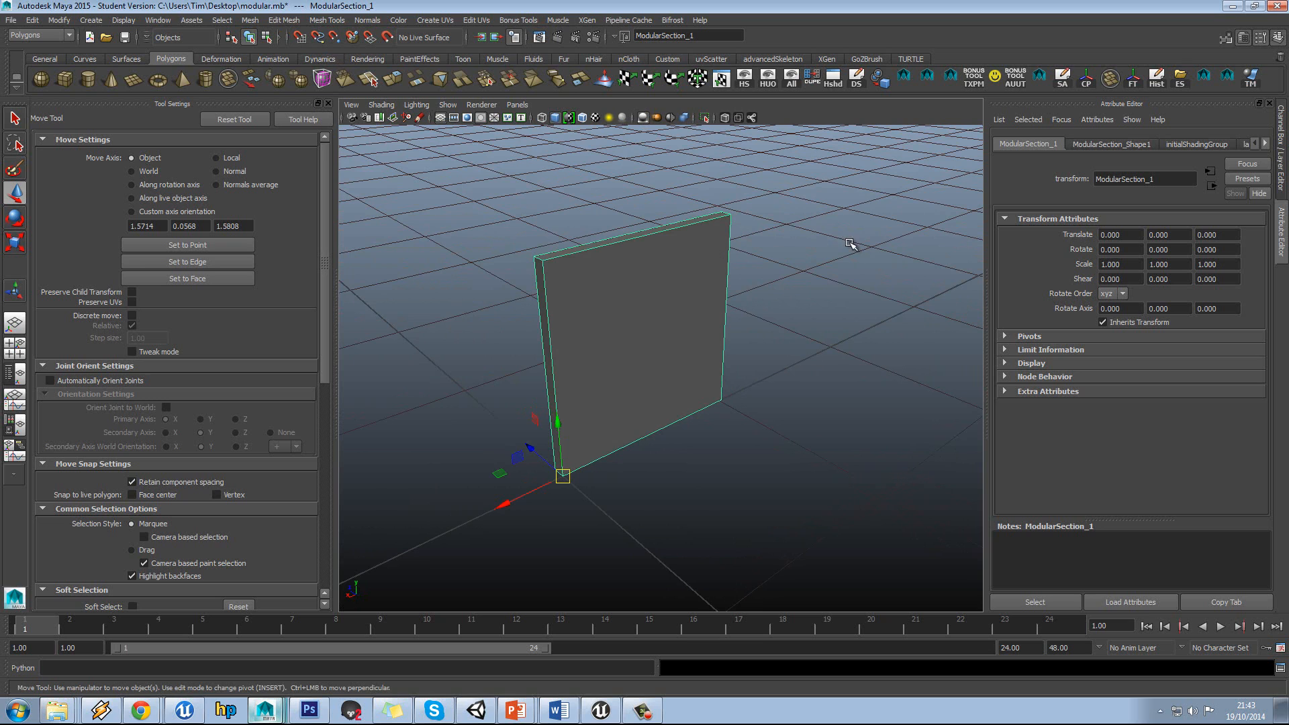
# Open the UV Texture Editor for the modular wall section and frame the wall beside its UV layout.
pyautogui.keyDown('alt'); pyautogui.moveTo(691, 316); pyautogui.dragTo(667, 325); pyautogui.keyUp('alt')
pyautogui.click(721, 79)
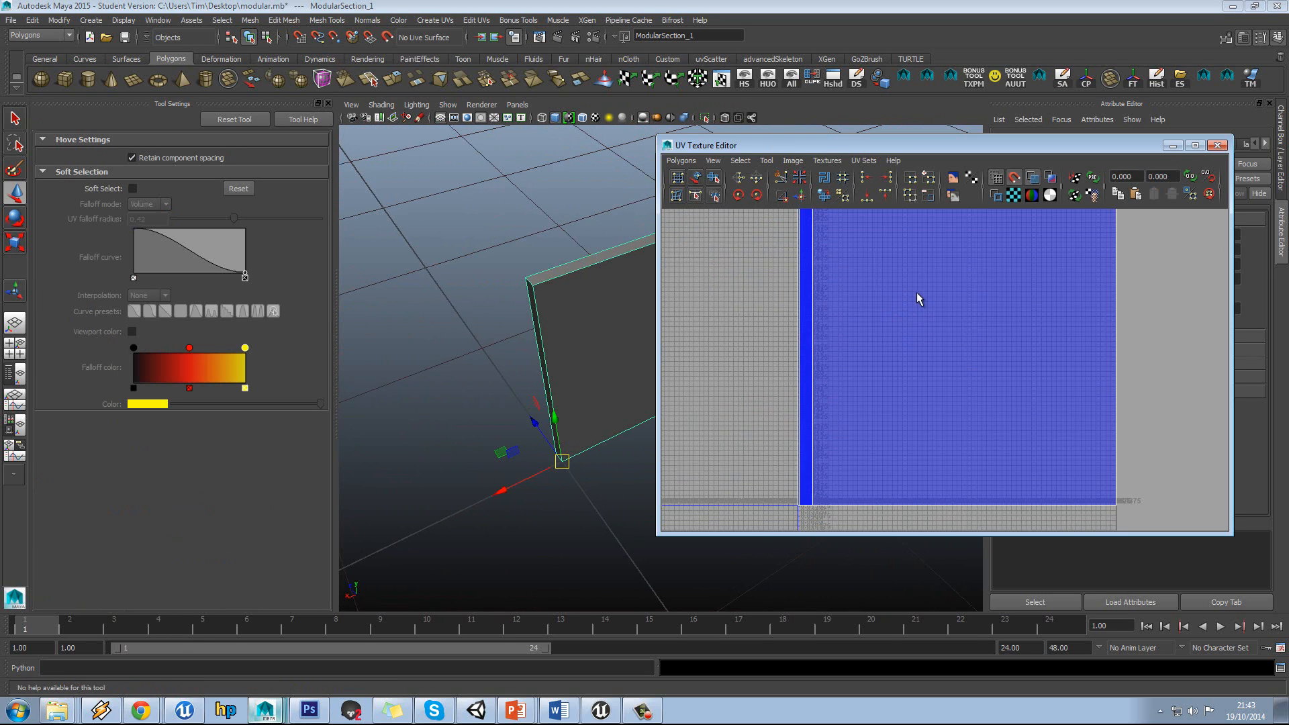
pyautogui.keyDown('alt'); pyautogui.moveTo(549, 301); pyautogui.dragTo(503, 344, button='middle'); pyautogui.keyUp('alt')
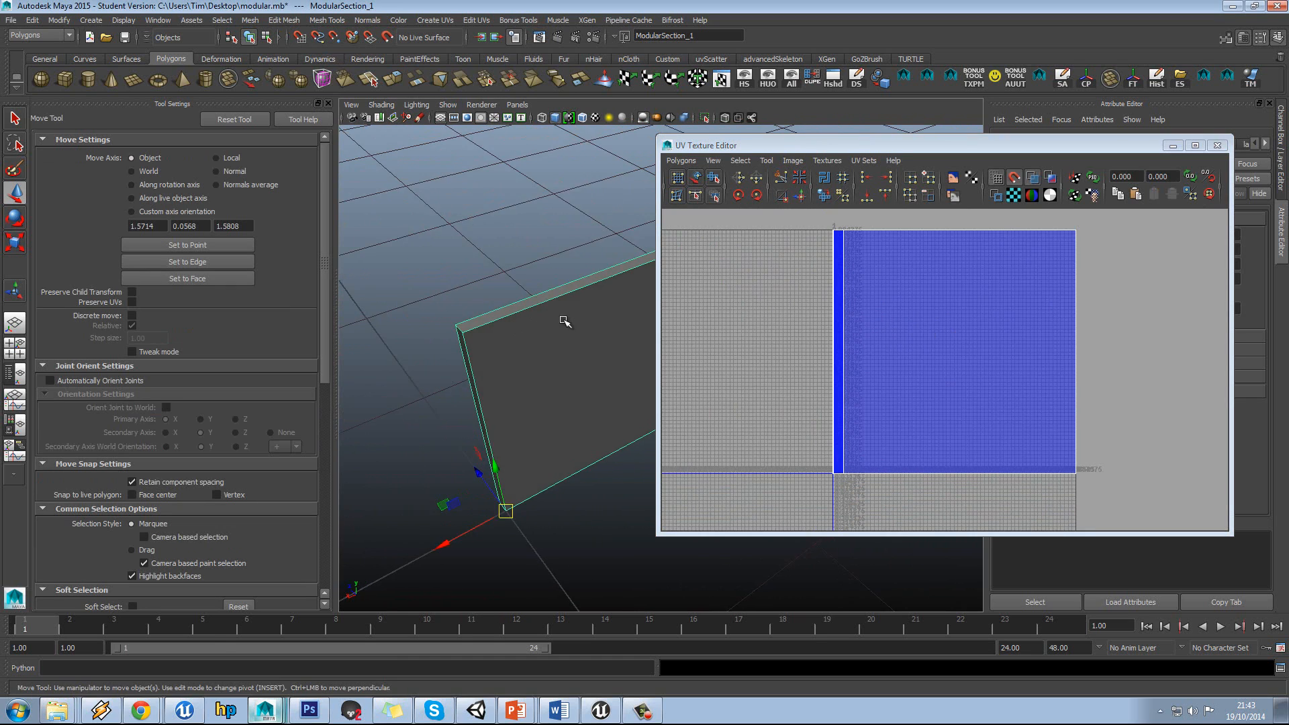
pyautogui.keyDown('alt'); pyautogui.moveTo(564, 320); pyautogui.dragTo(515, 319, button='right'); pyautogui.keyUp('alt')
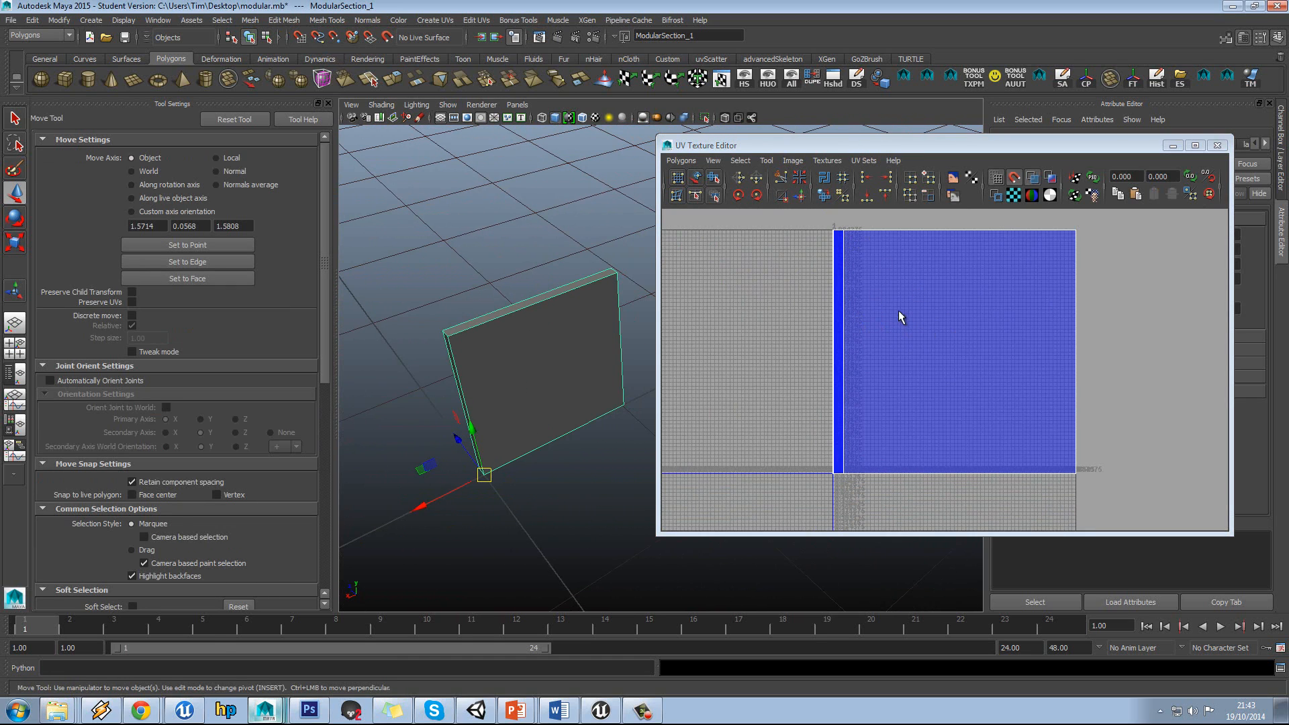
# Select the wall section's large front face and narrow faces to examine where each lies in the UV layout.
pyautogui.moveTo(884, 247); pyautogui.dragTo(886, 268, button='right')
pyautogui.moveTo(923, 210); pyautogui.dragTo(897, 255)
pyautogui.keyDown('alt'); pyautogui.moveTo(466, 303); pyautogui.dragTo(563, 314); pyautogui.keyUp('alt')
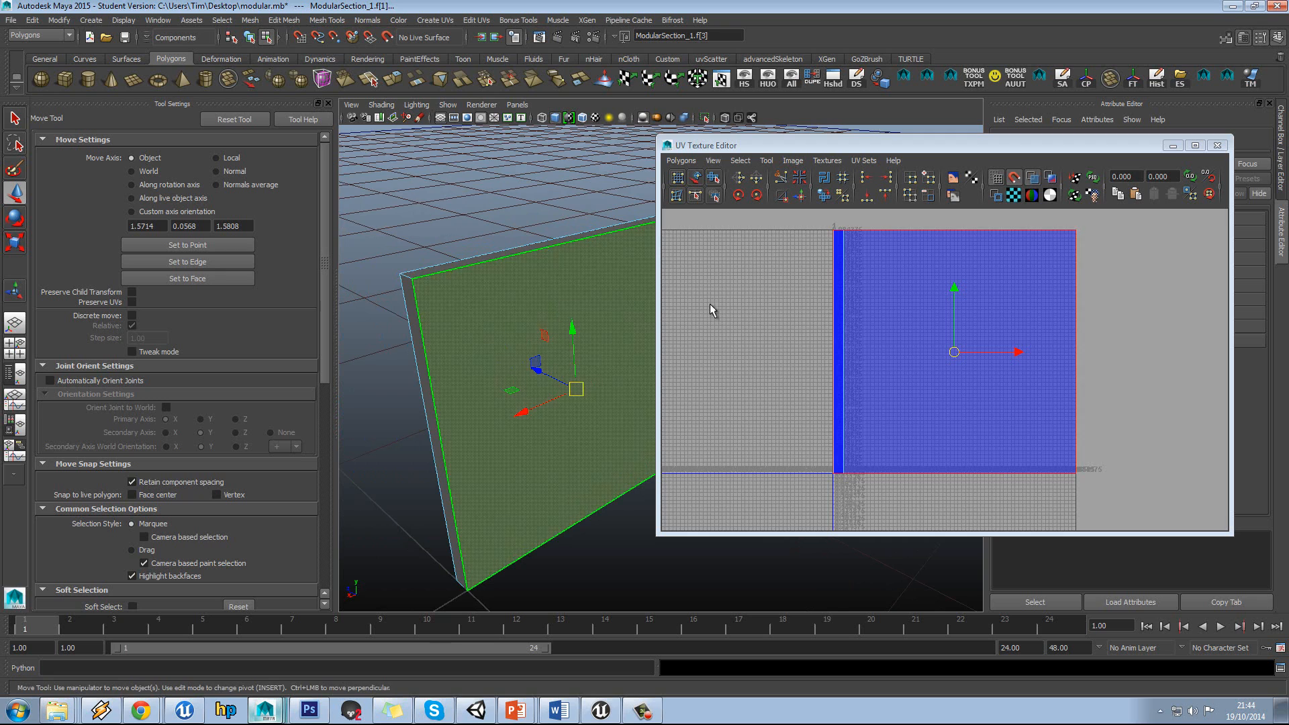
pyautogui.click(433, 265)
pyautogui.keyDown('shift'); pyautogui.doubleClick(409, 298); pyautogui.keyUp('shift')
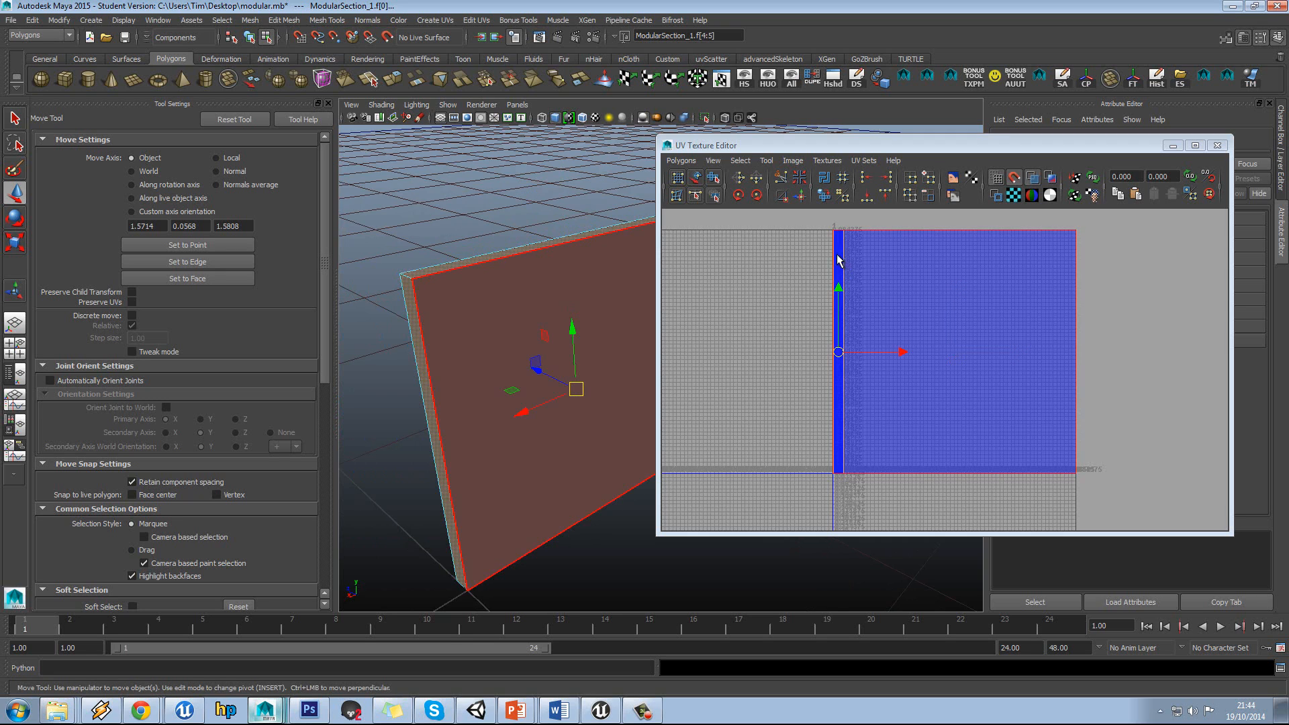
pyautogui.click(750, 341)
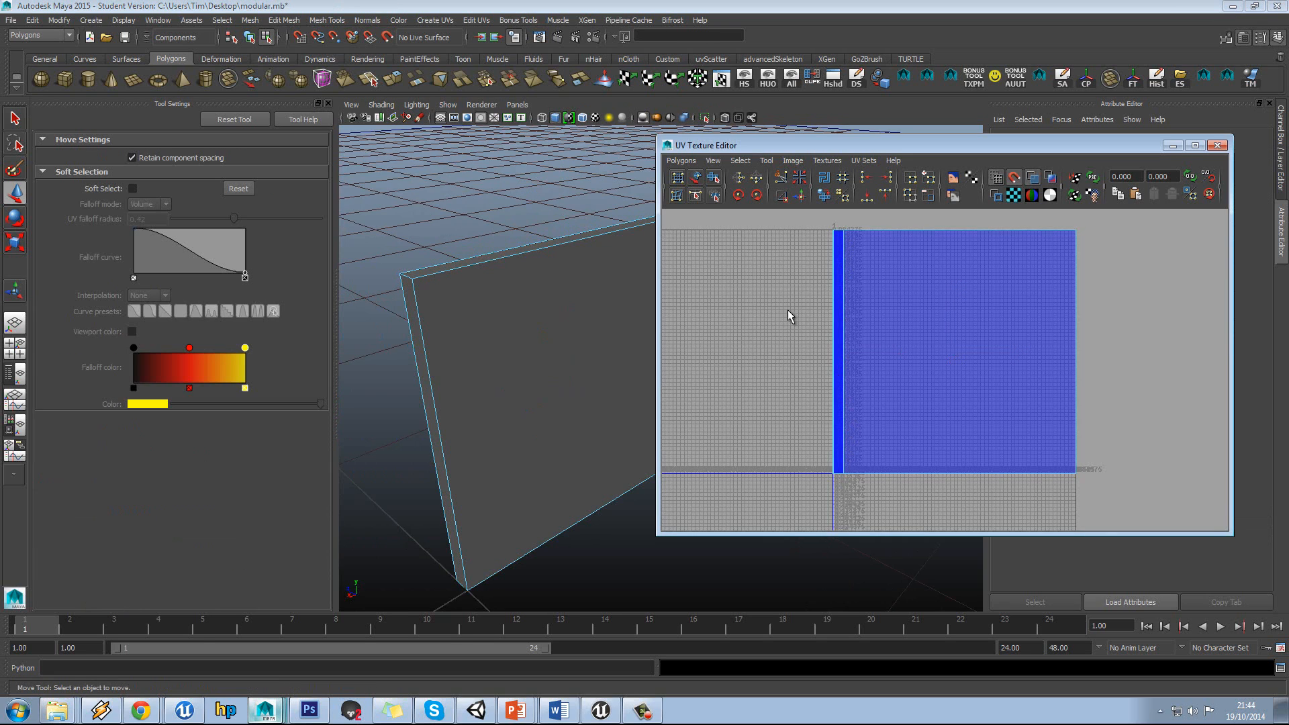
# Compare the wall's front and narrow faces with their UV shells, and return to selecting the whole wall object.
pyautogui.scroll(-2, 897, 298)
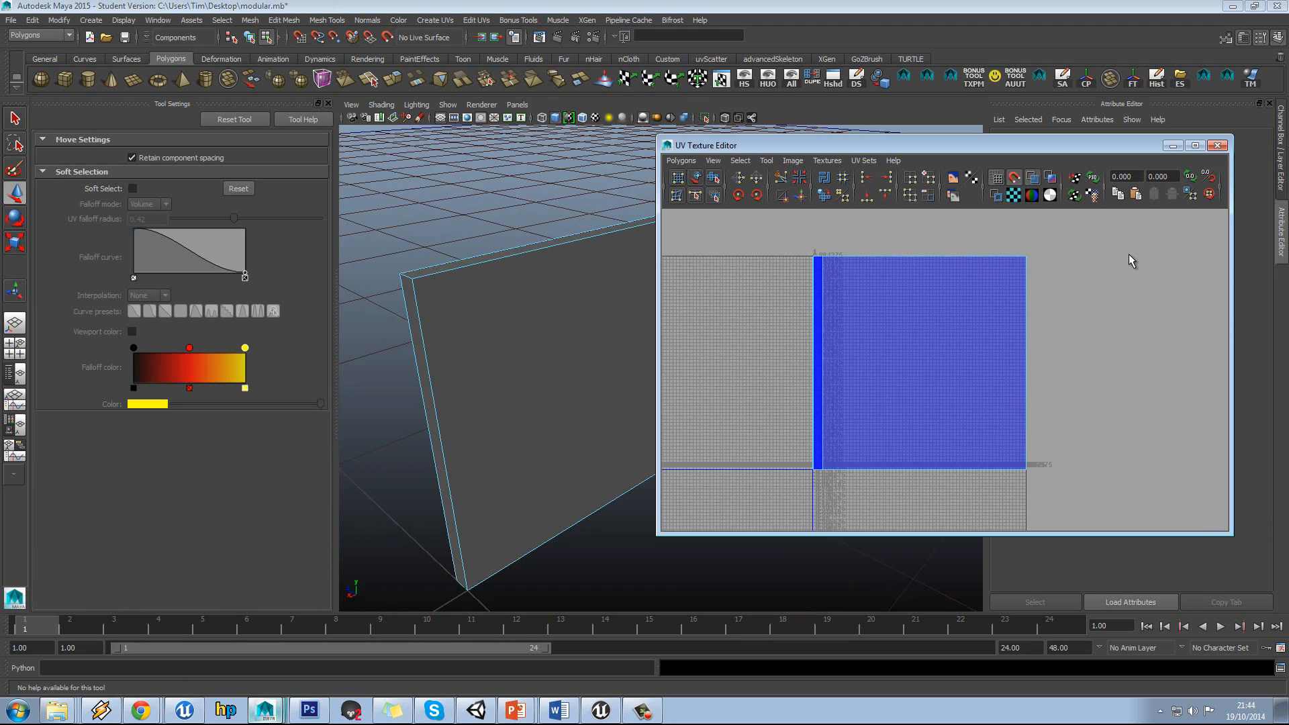
pyautogui.click(819, 285)
pyautogui.click(835, 261)
pyautogui.click(475, 296)
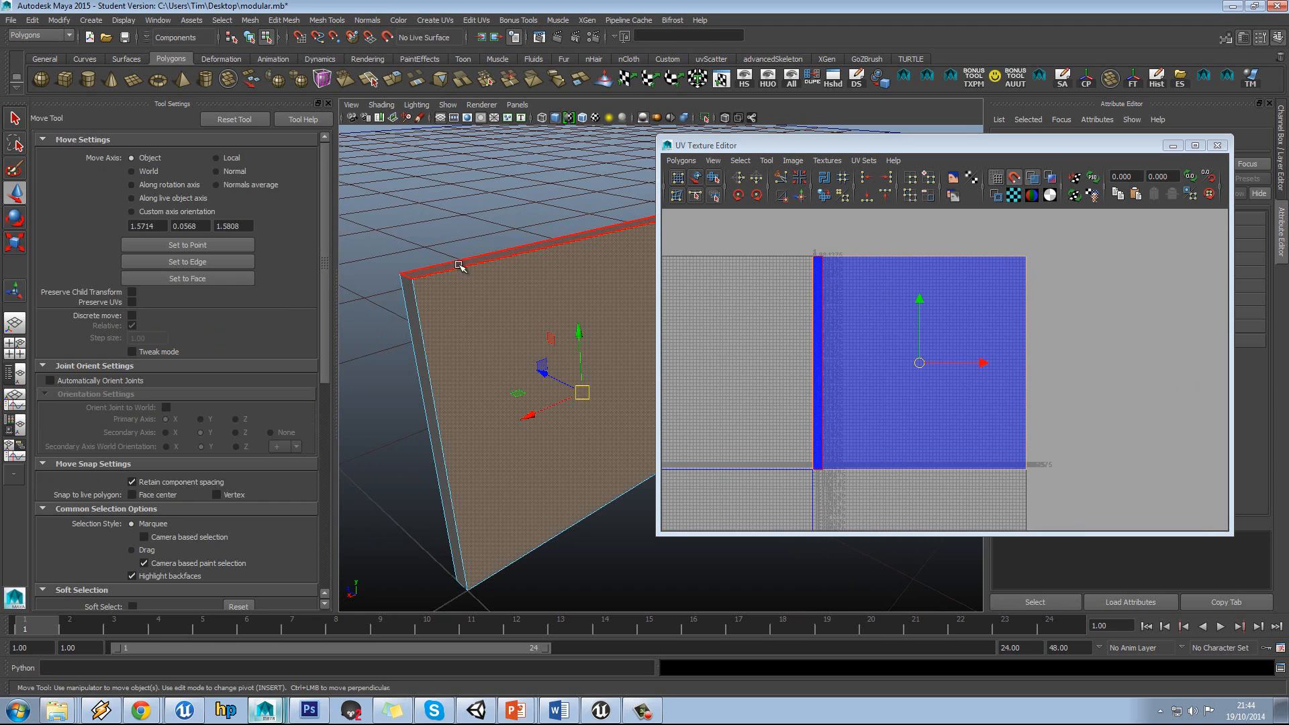
pyautogui.click(887, 329)
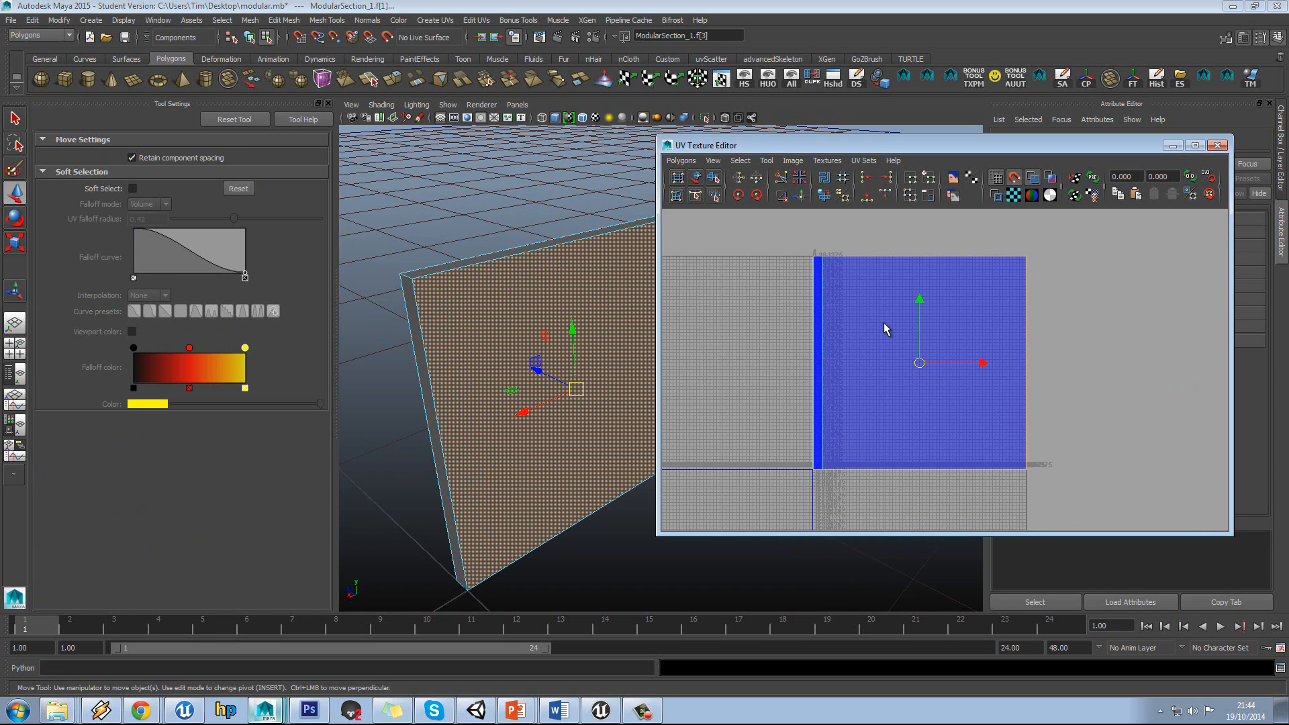
pyautogui.click(538, 304)
pyautogui.keyDown('alt'); pyautogui.moveTo(538, 304); pyautogui.dragTo(539, 270); pyautogui.keyUp('alt')
pyautogui.moveTo(631, 309)
pyautogui.keyDown('alt'); pyautogui.mouseDown(button='right')
pyautogui.moveTo(567, 288)
pyautogui.moveTo(633, 315)
pyautogui.mouseUp(button='right'); pyautogui.keyUp('alt')
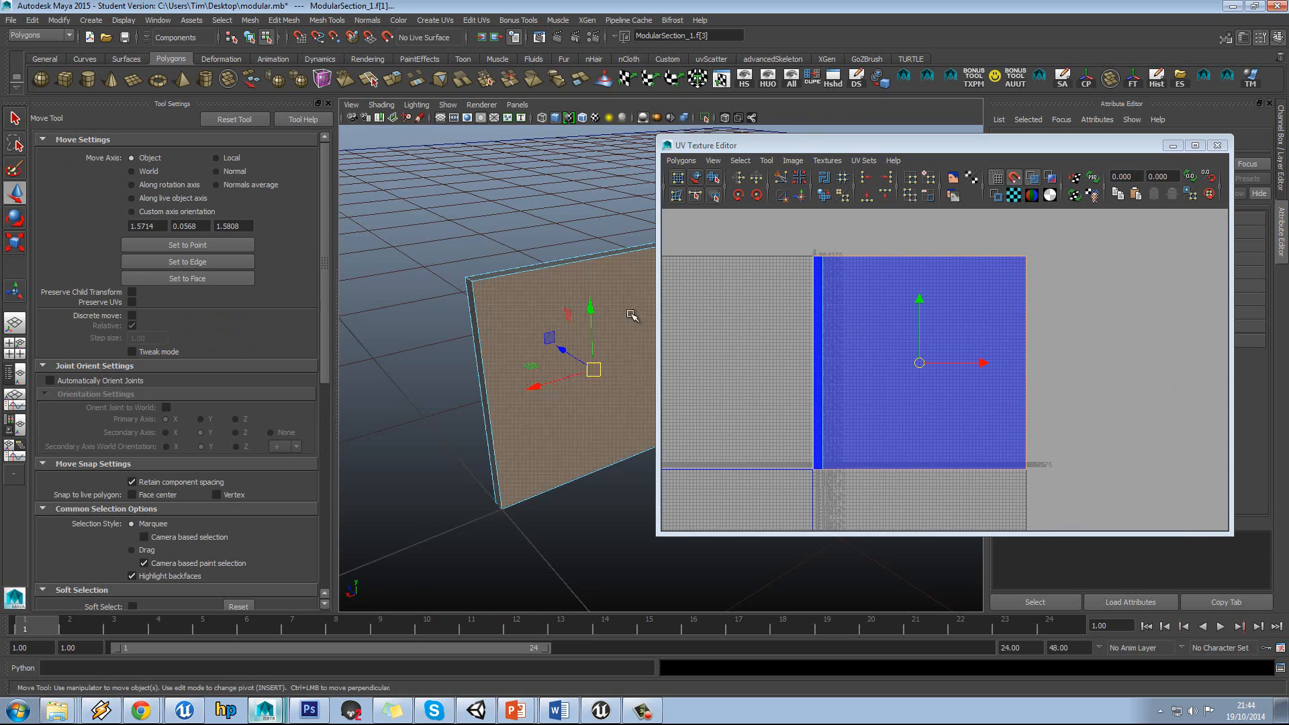
pyautogui.moveTo(511, 302)
pyautogui.keyDown('alt'); pyautogui.mouseDown()
pyautogui.moveTo(582, 302)
pyautogui.moveTo(595, 318)
pyautogui.moveTo(521, 302)
pyautogui.mouseUp(); pyautogui.keyUp('alt')
pyautogui.keyDown('shift'); pyautogui.click(595, 317); pyautogui.keyUp('shift')
pyautogui.moveTo(520, 302); pyautogui.dragTo(597, 273, button='right')
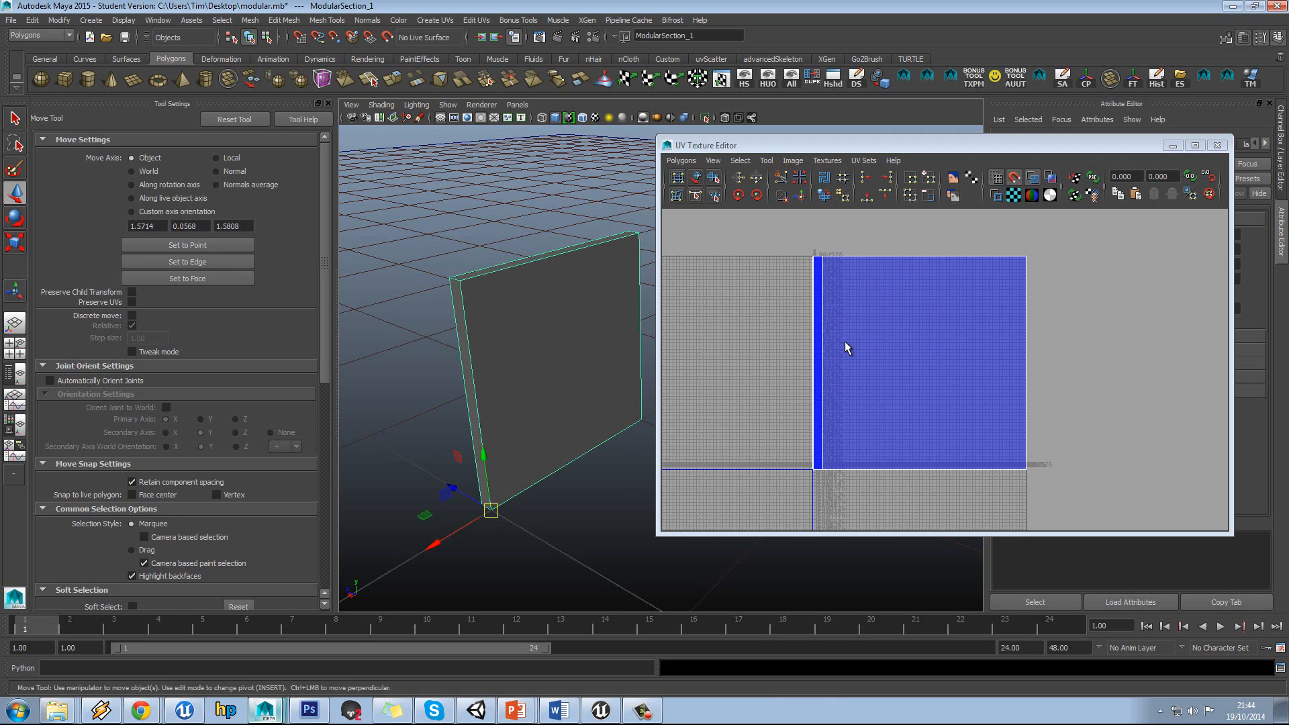
pyautogui.keyDown('alt'); pyautogui.moveTo(596, 308); pyautogui.dragTo(584, 303); pyautogui.keyUp('alt')
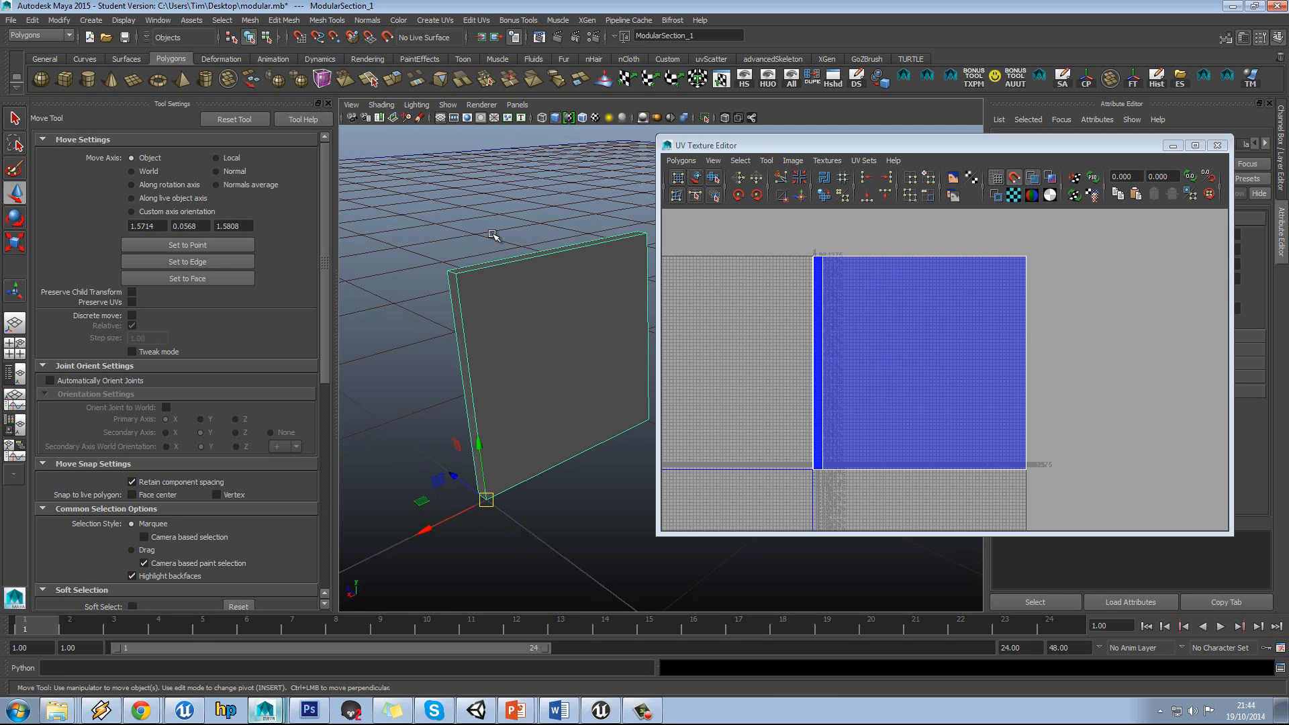
# Export the selected wall section as FBX to the desktop, overwriting ModularPeice1.fbx.
pyautogui.click(10, 20)
pyautogui.click(47, 172)
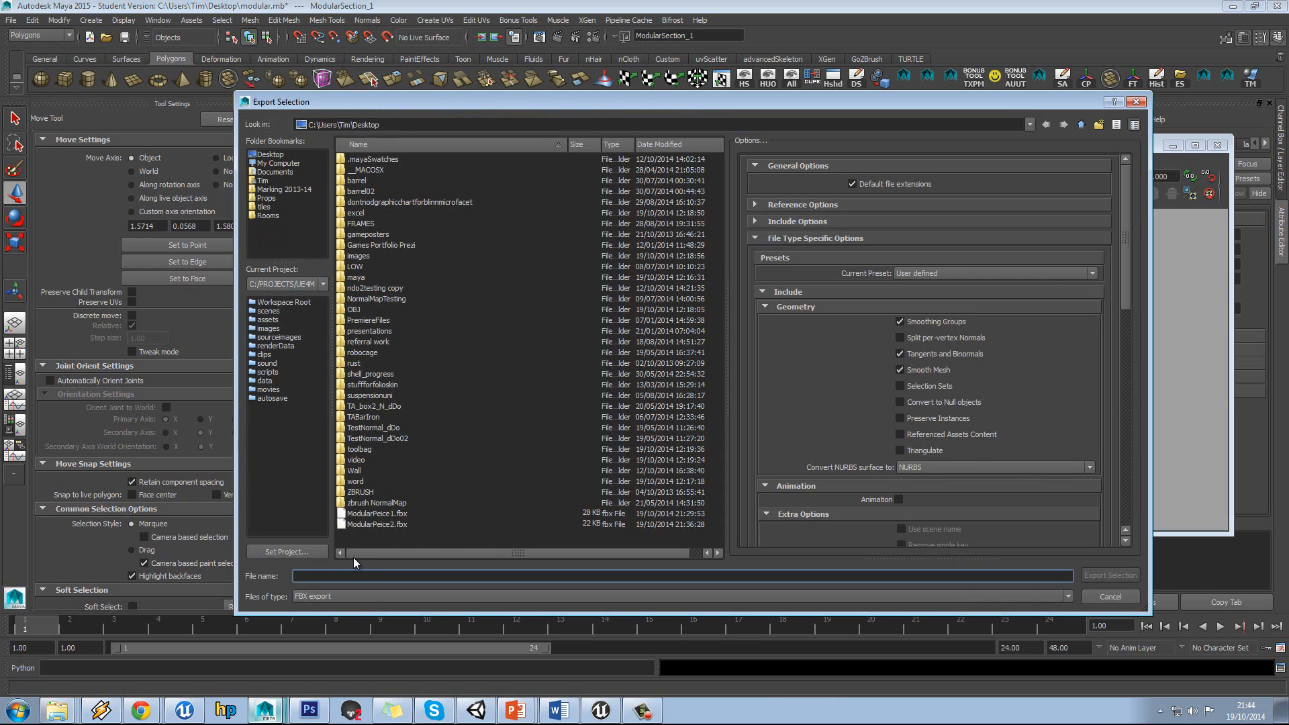
pyautogui.write('Mo')
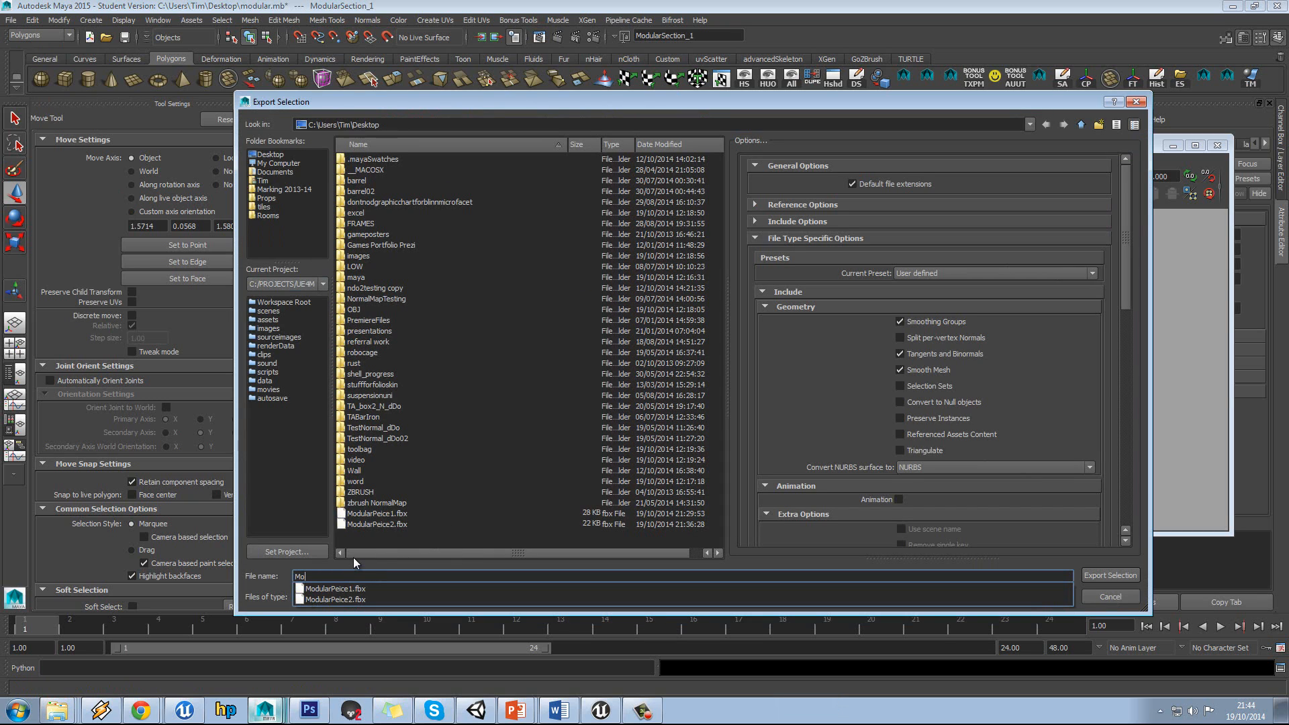
pyautogui.click(387, 530)
pyautogui.click(385, 515)
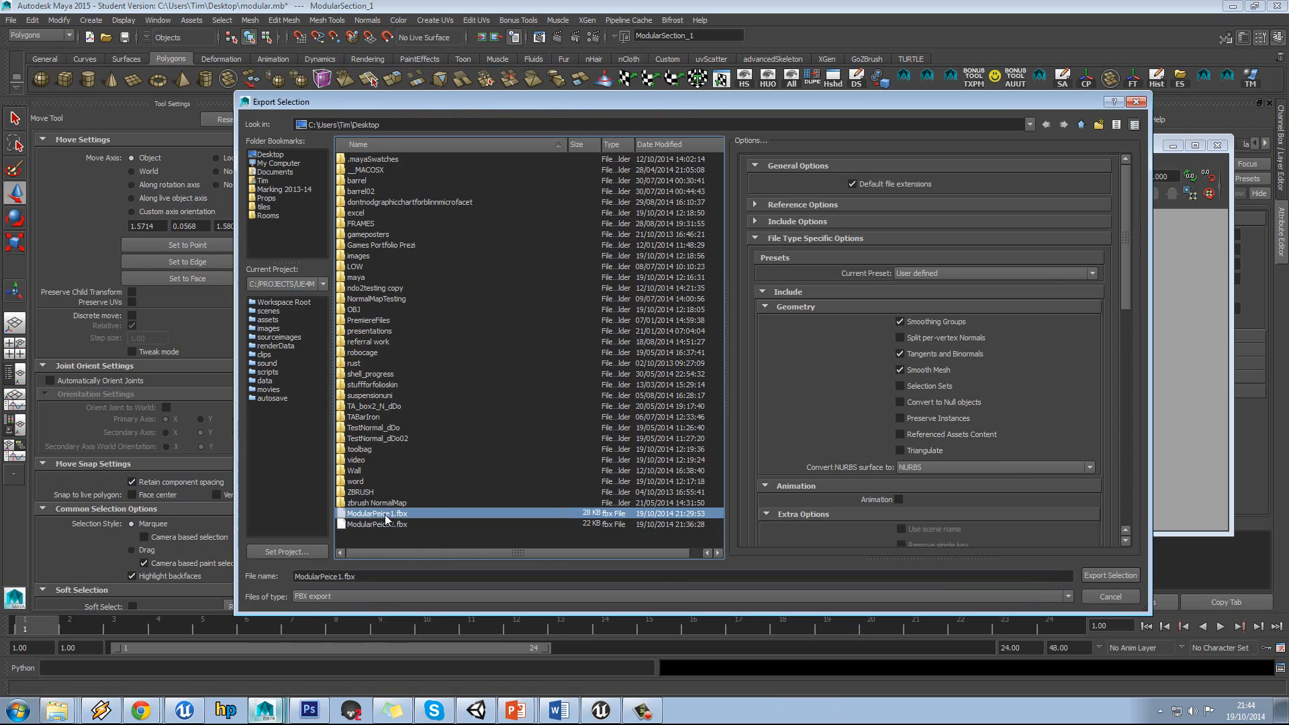
pyautogui.click(1110, 576)
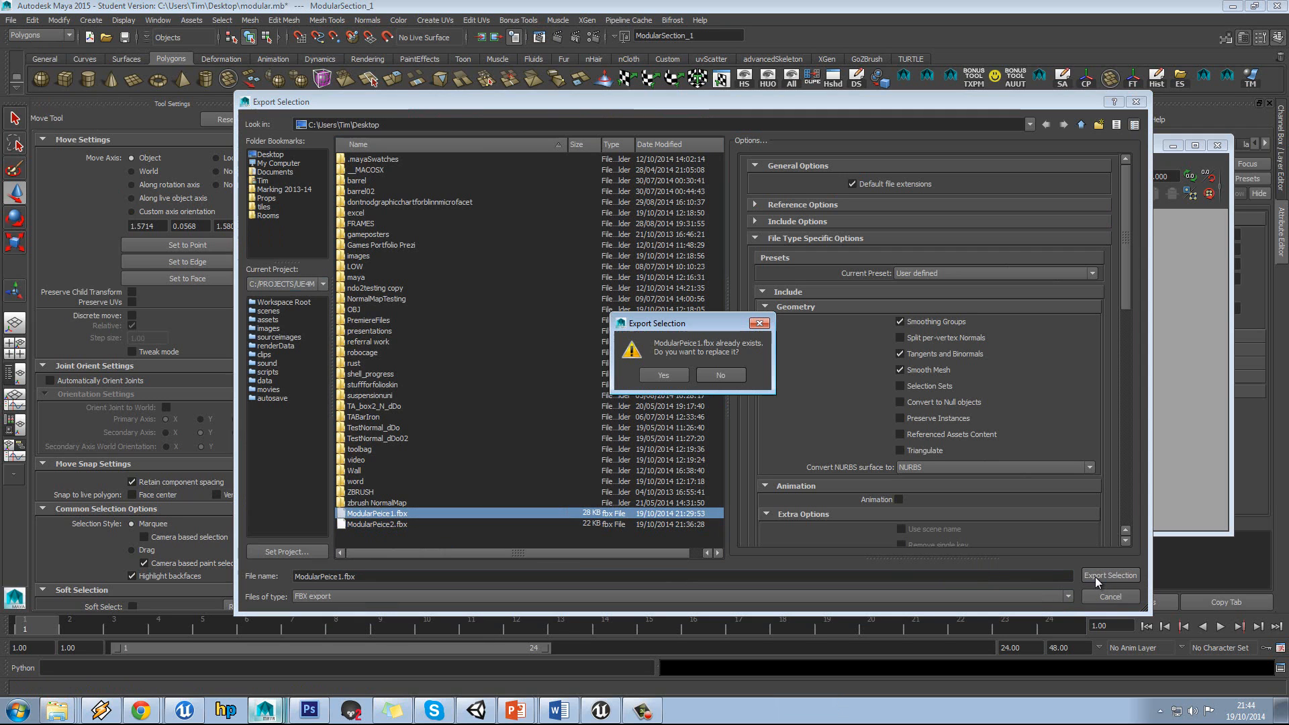
pyautogui.click(665, 375)
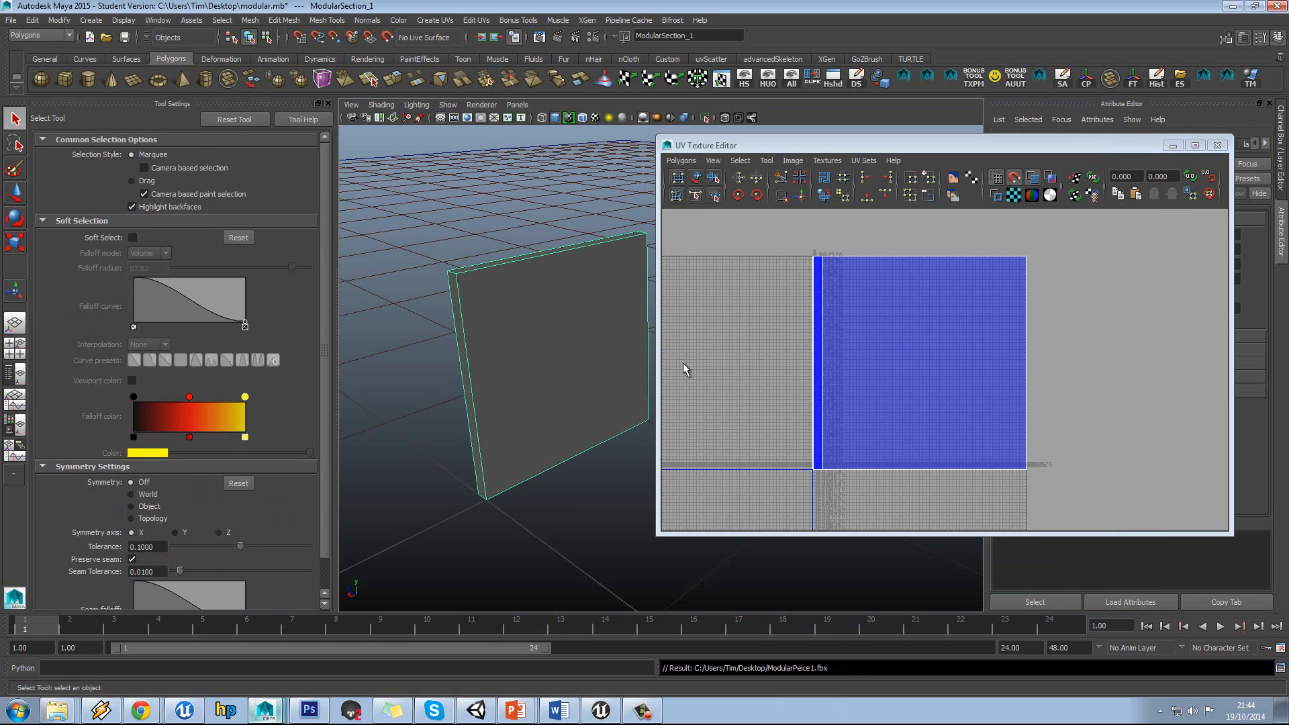
# Switch to Unreal Editor and import ModularPeice1.fbx from the desktop into the Testing folder as a static mesh.
pyautogui.click(601, 710)
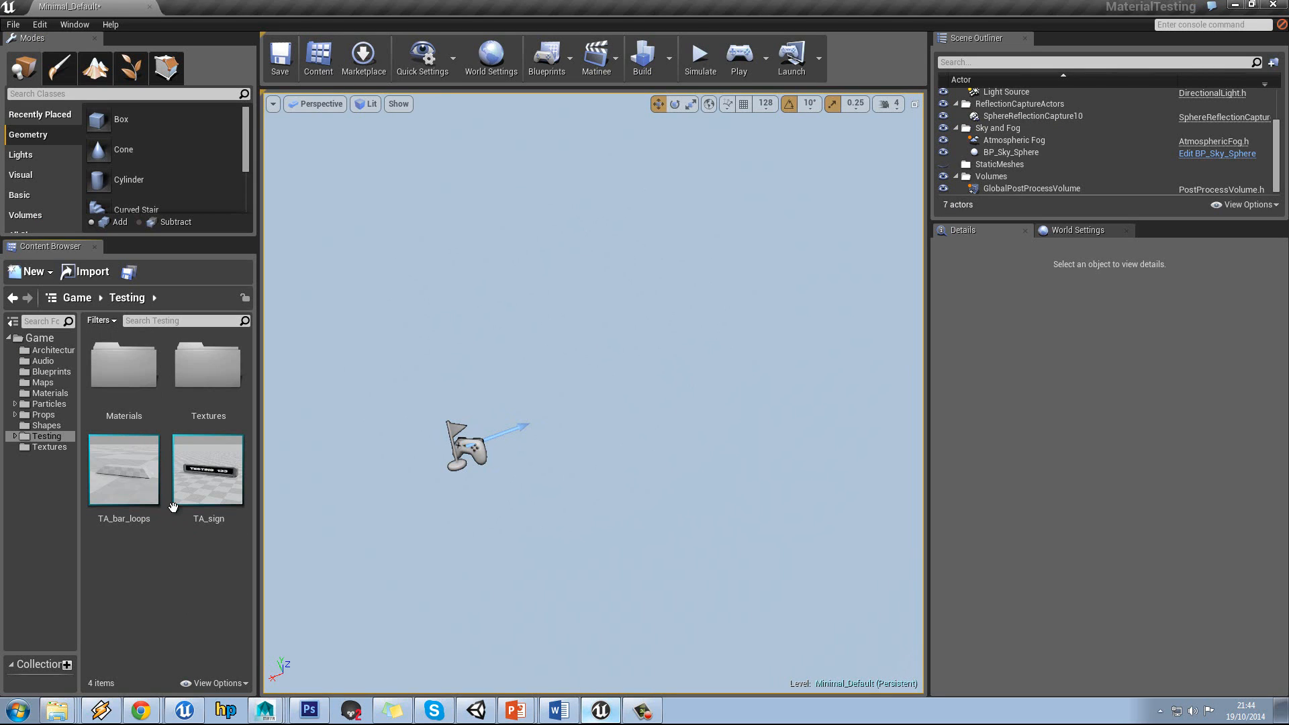
pyautogui.click(91, 272)
pyautogui.doubleClick(351, 216)
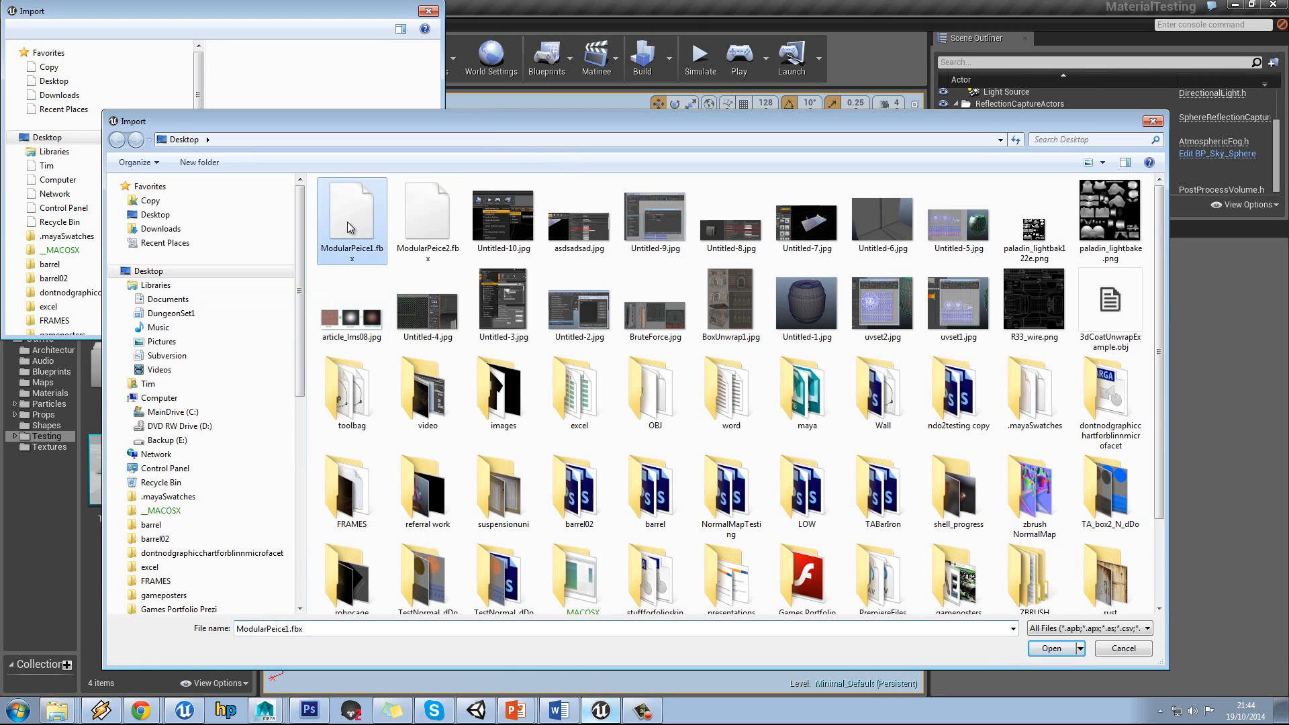
pyautogui.click(513, 396)
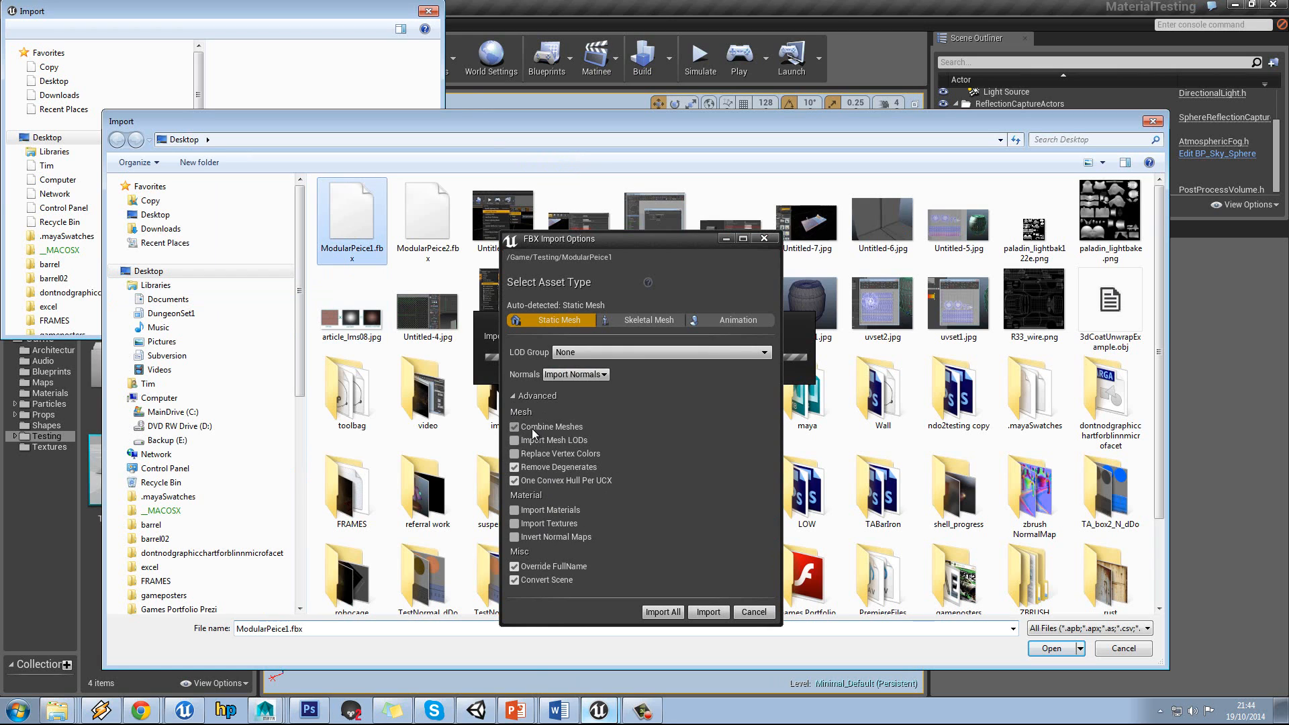
pyautogui.click(707, 611)
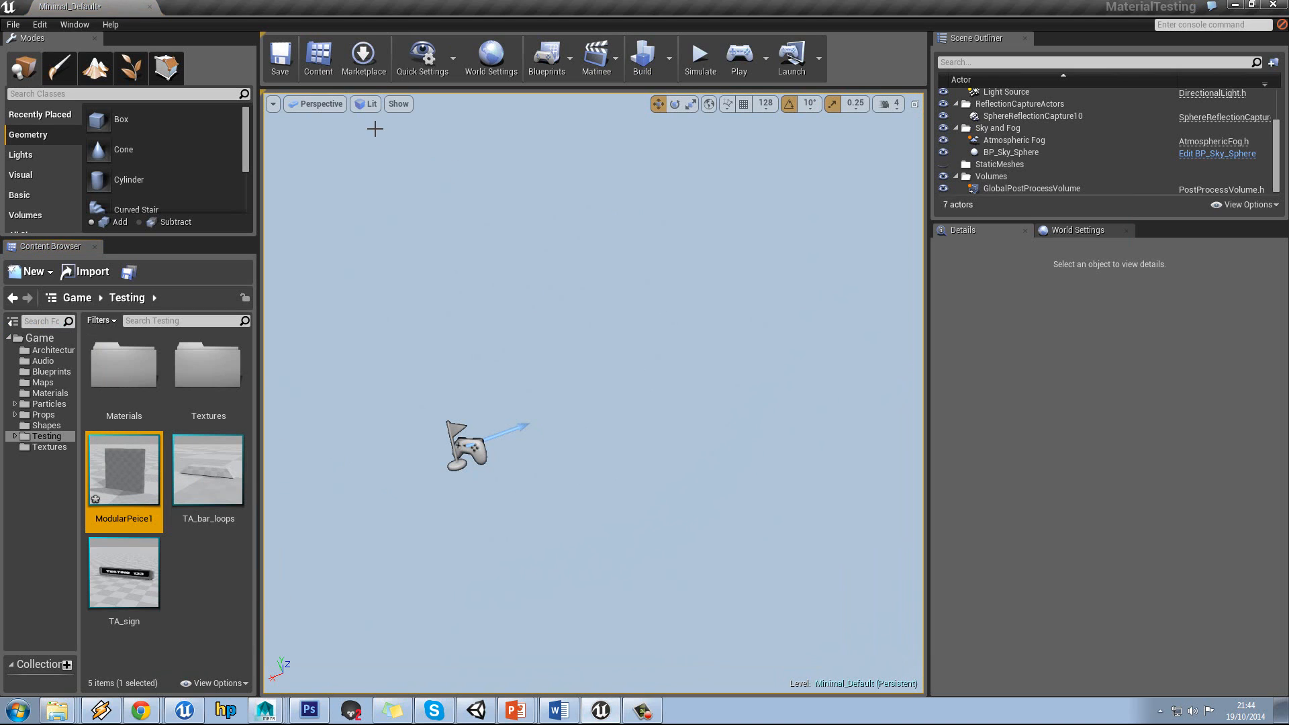
# Show the grid in the perspective viewport and set the position grid snap size to 128.
pyautogui.click(398, 103)
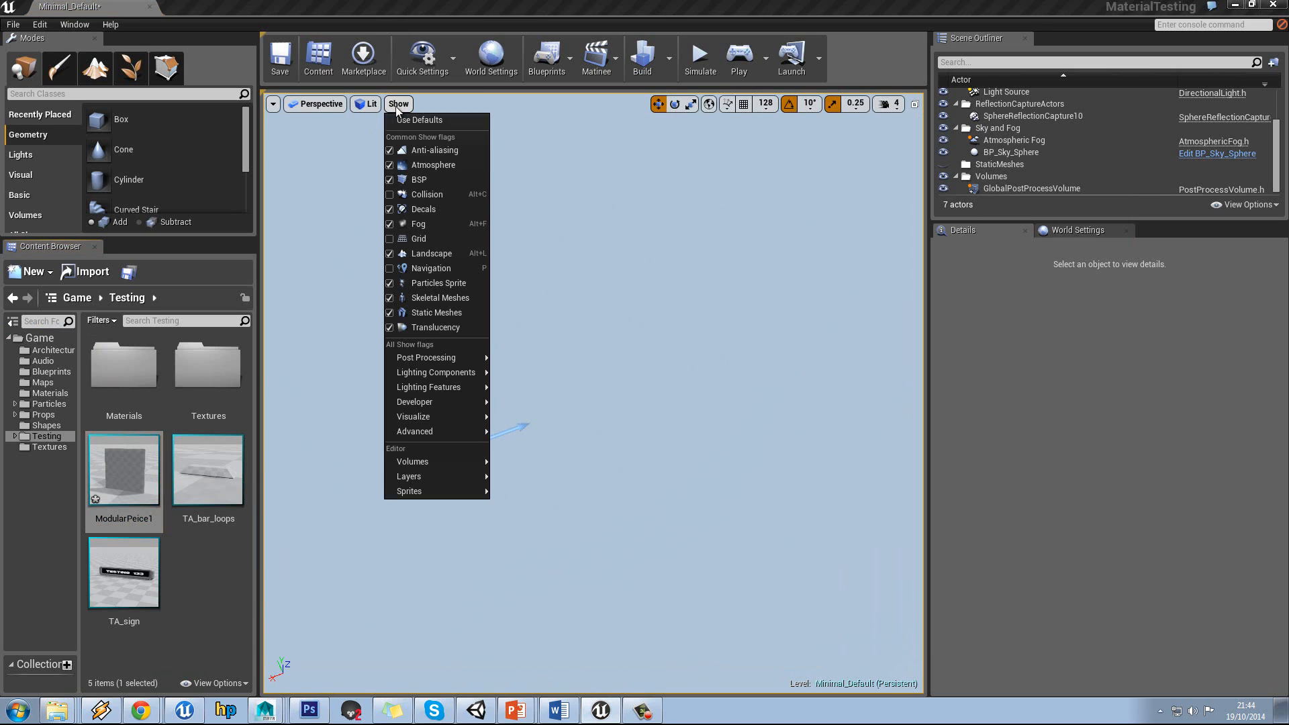
pyautogui.click(392, 240)
pyautogui.click(677, 319)
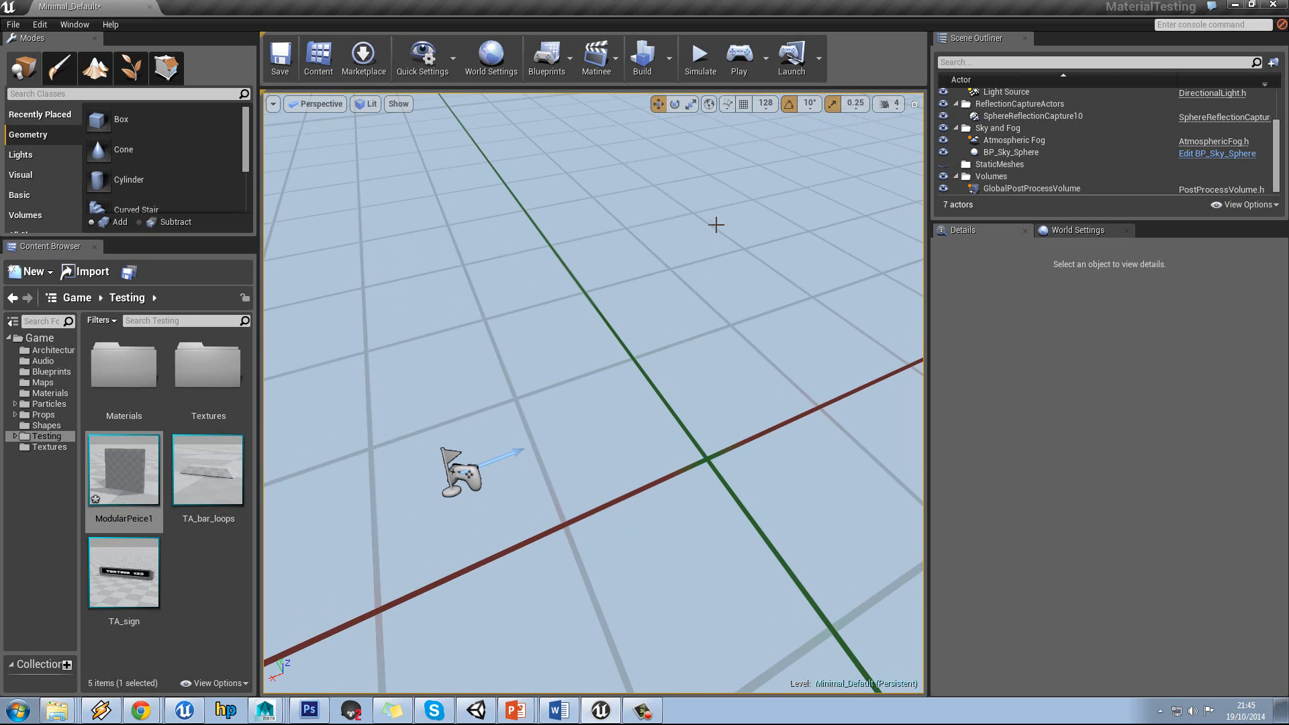
pyautogui.click(764, 106)
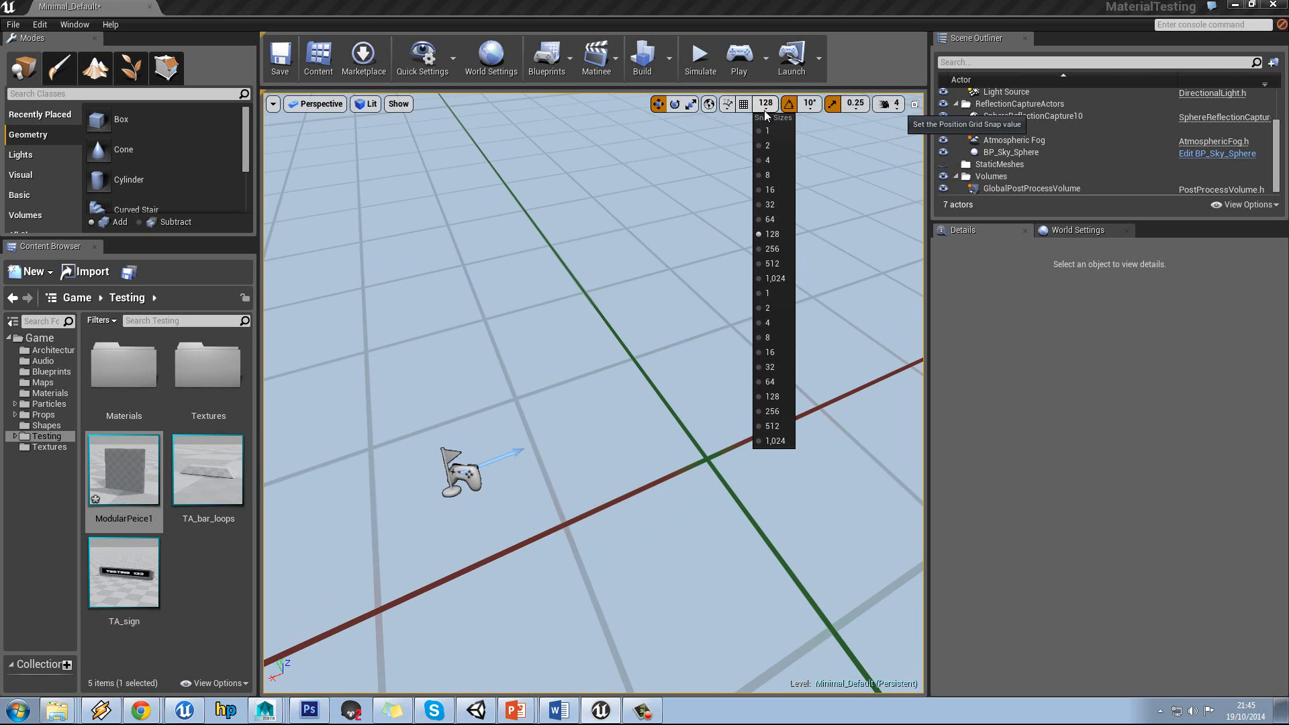
pyautogui.click(771, 234)
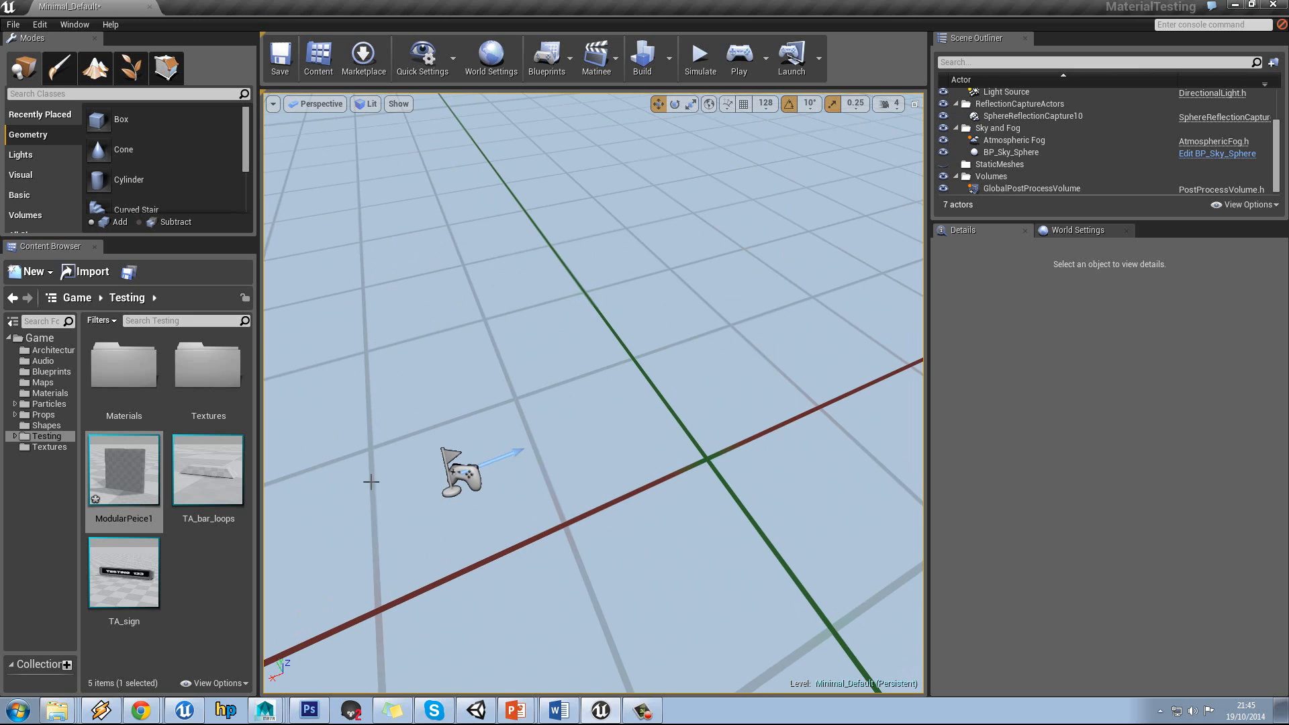
# Switch to Maya and examine how the wall section sits on the scene grid.
pyautogui.moveTo(257, 711)
pyautogui.click(281, 674)
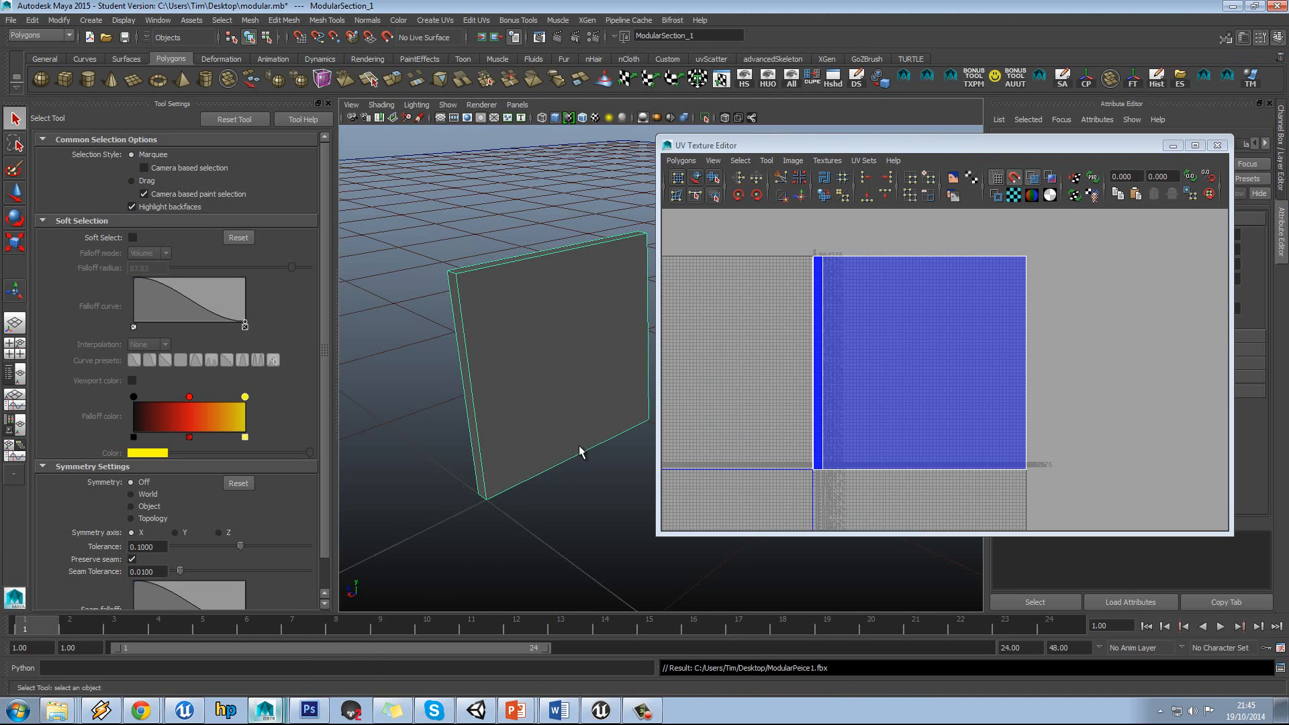
pyautogui.moveTo(542, 409)
pyautogui.keyDown('alt'); pyautogui.mouseDown()
pyautogui.moveTo(530, 424)
pyautogui.moveTo(522, 406)
pyautogui.mouseUp(); pyautogui.keyUp('alt')
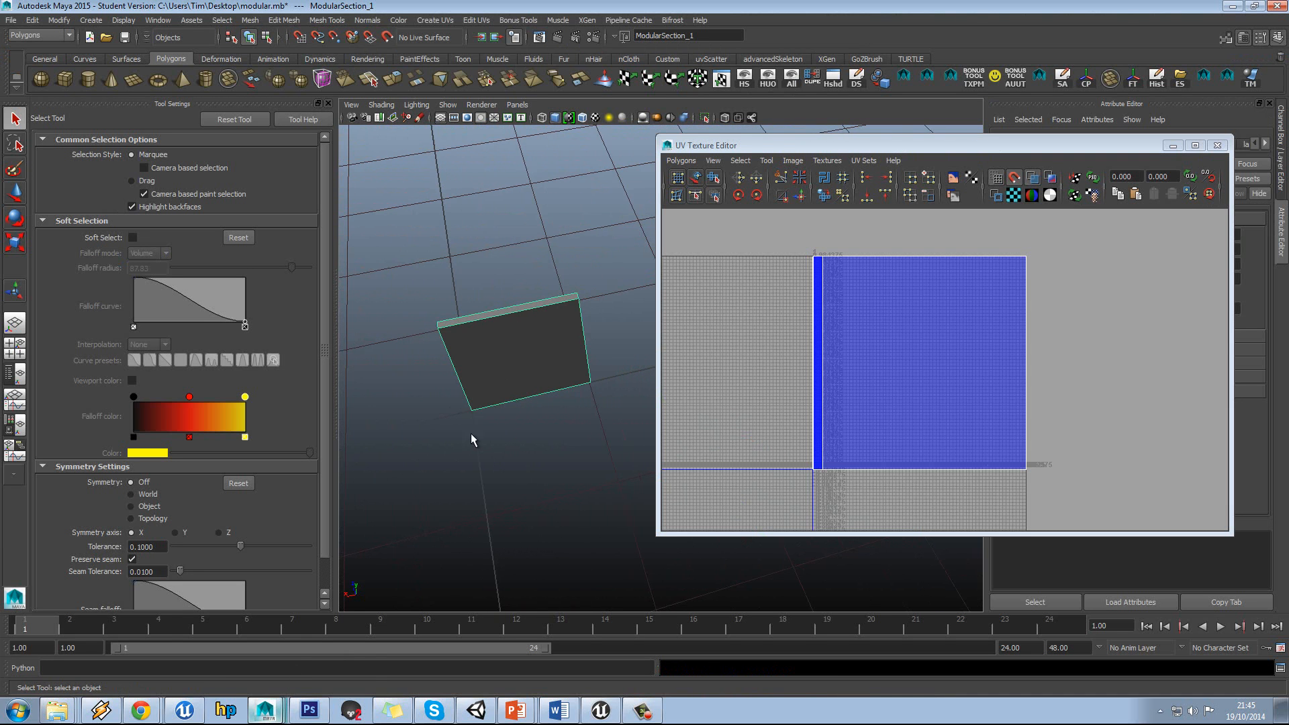
pyautogui.keyDown('alt'); pyautogui.moveTo(443, 439); pyautogui.dragTo(448, 378); pyautogui.keyUp('alt')
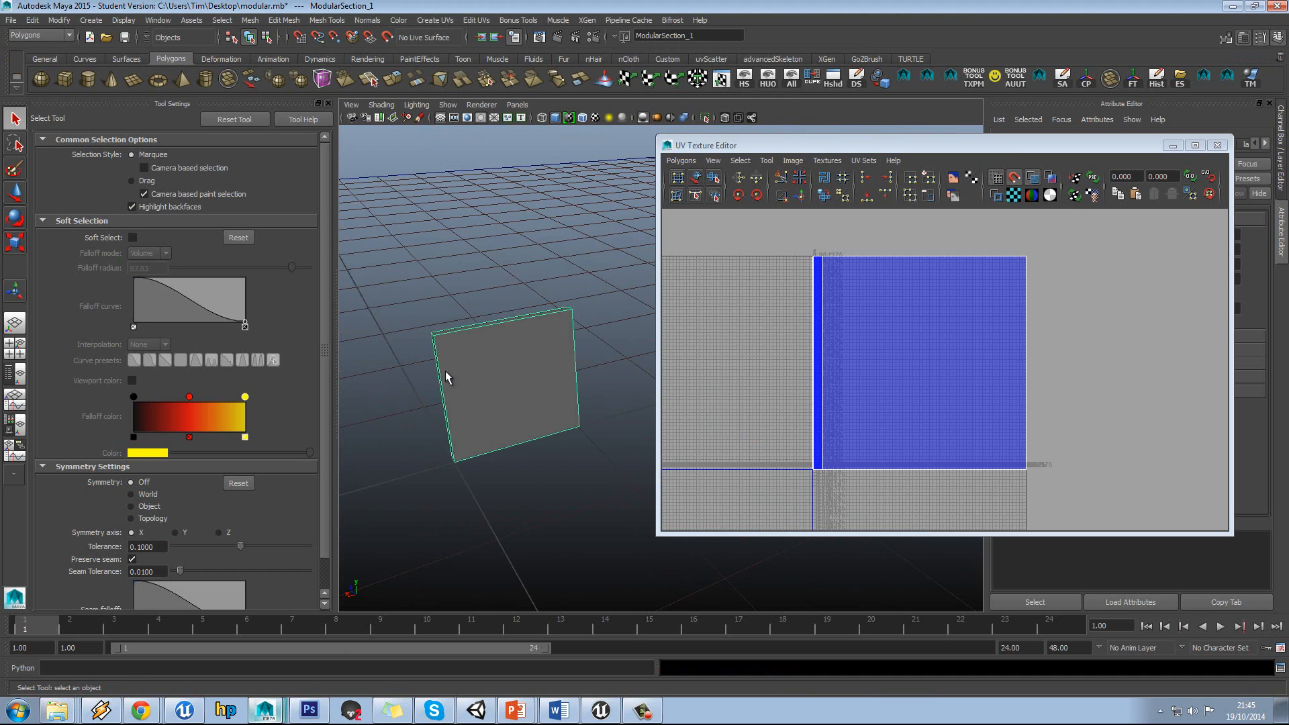
# Switch to Unreal Editor and save the Level Editor viewport preferences as default with power-of-two snap size enabled.
pyautogui.click(606, 710)
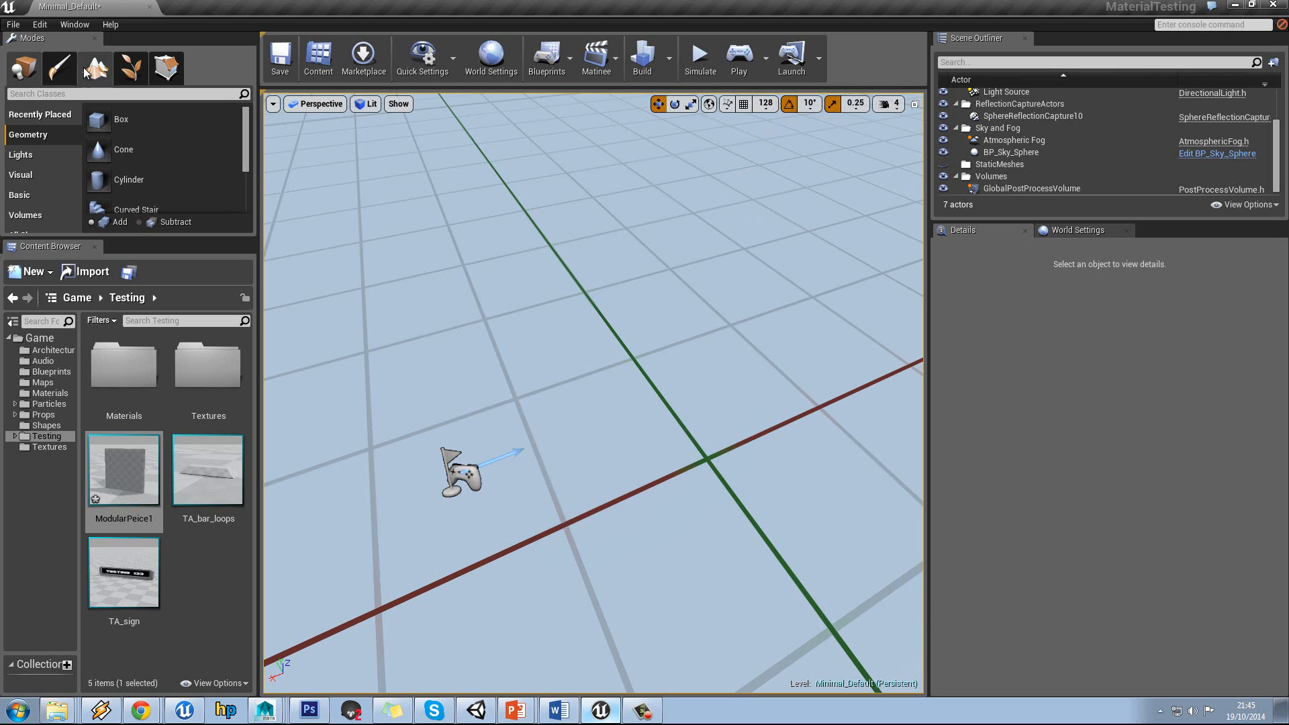
pyautogui.click(42, 25)
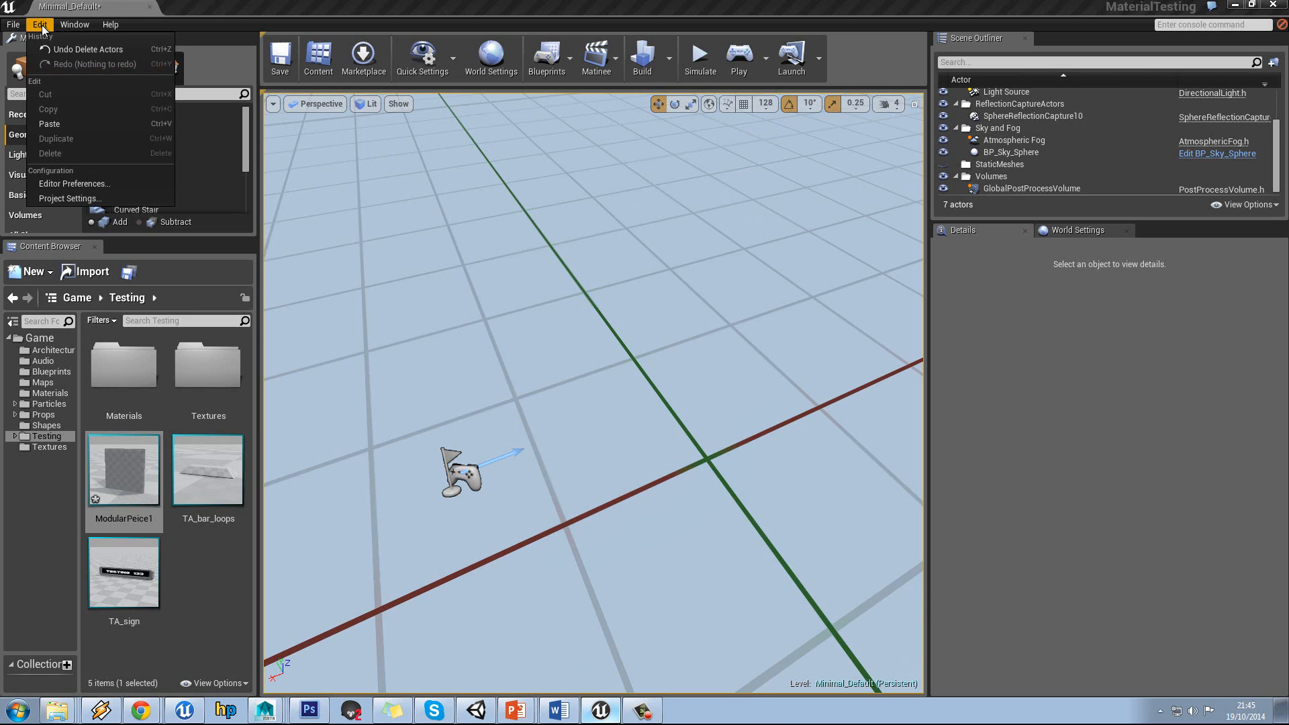
pyautogui.click(93, 184)
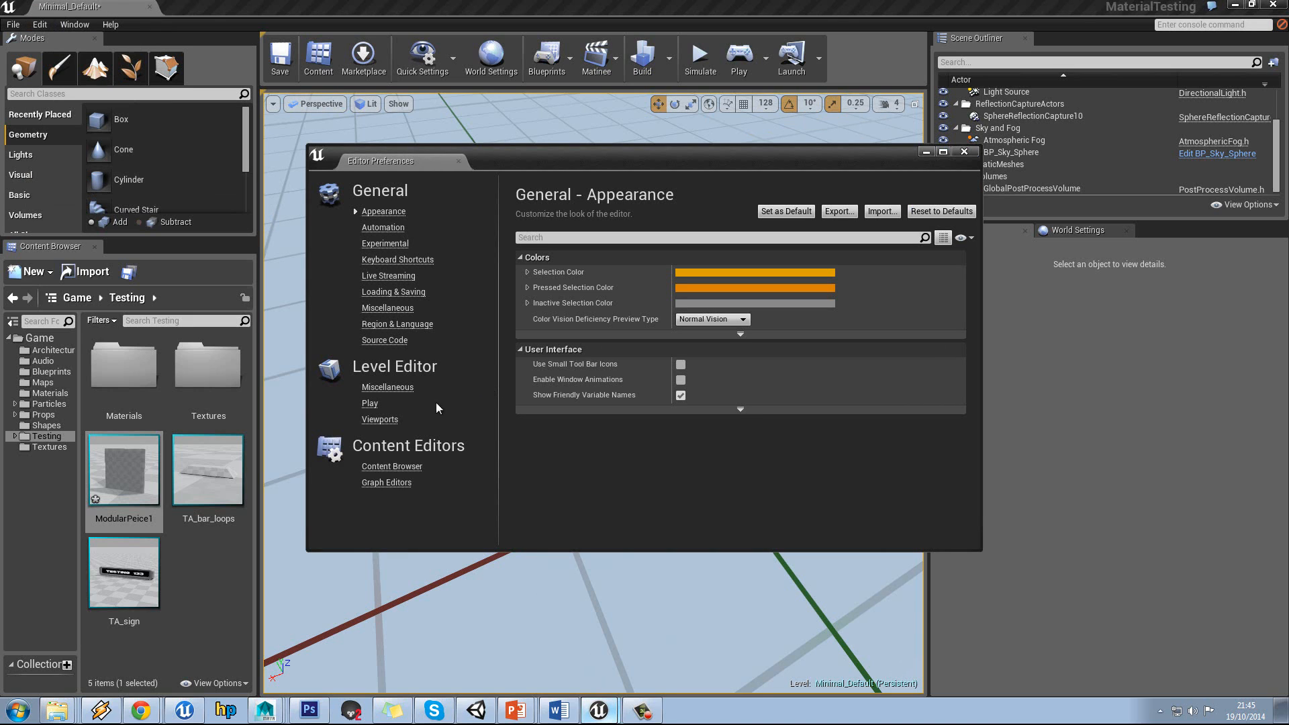
pyautogui.click(379, 419)
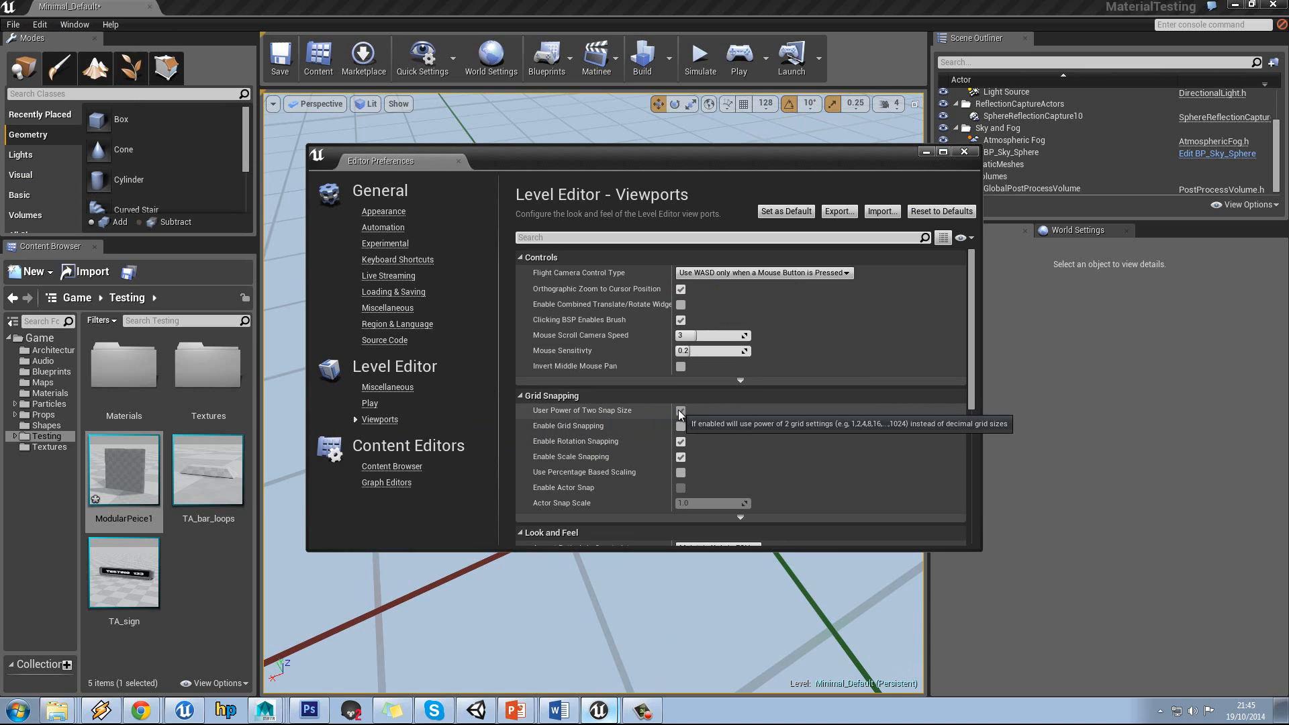
pyautogui.click(786, 212)
pyautogui.click(792, 362)
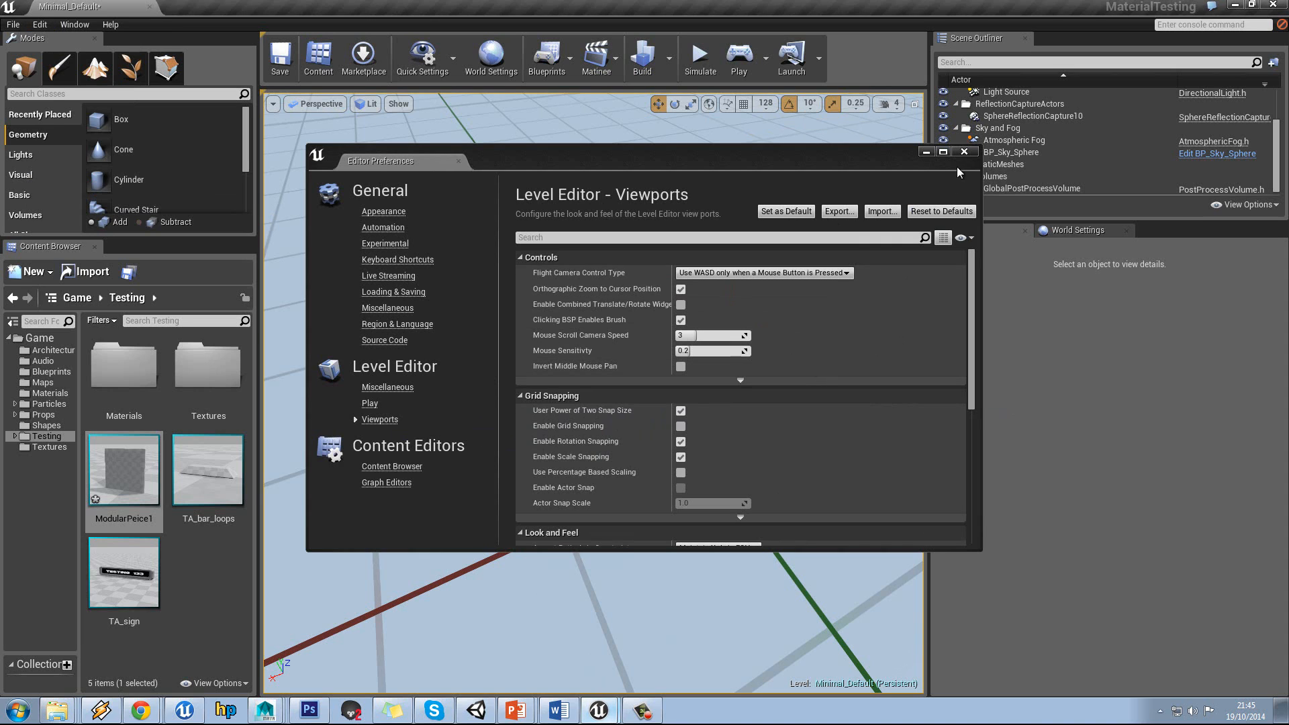
pyautogui.click(964, 151)
# Place the ModularPeice1 mesh in the level, reset its location to the world origin and frame it.
pyautogui.moveTo(124, 470); pyautogui.dragTo(562, 428)
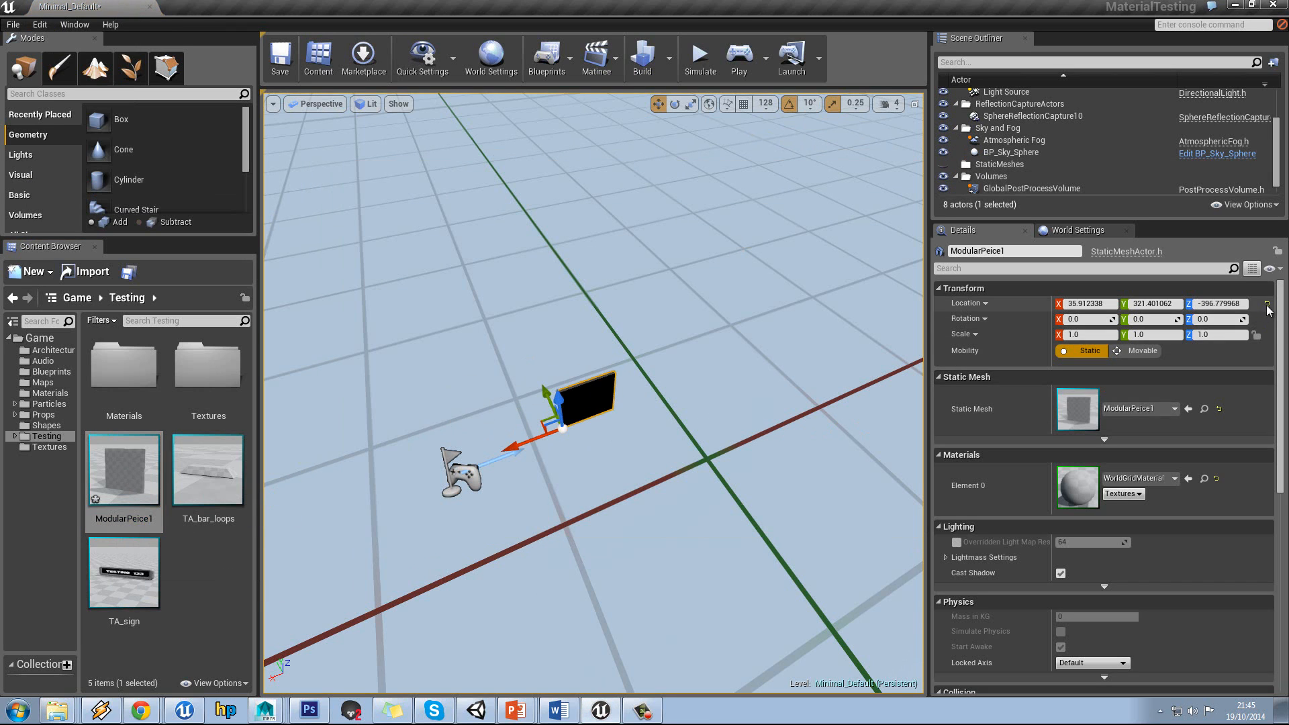
pyautogui.click(1267, 303)
pyautogui.press('f')
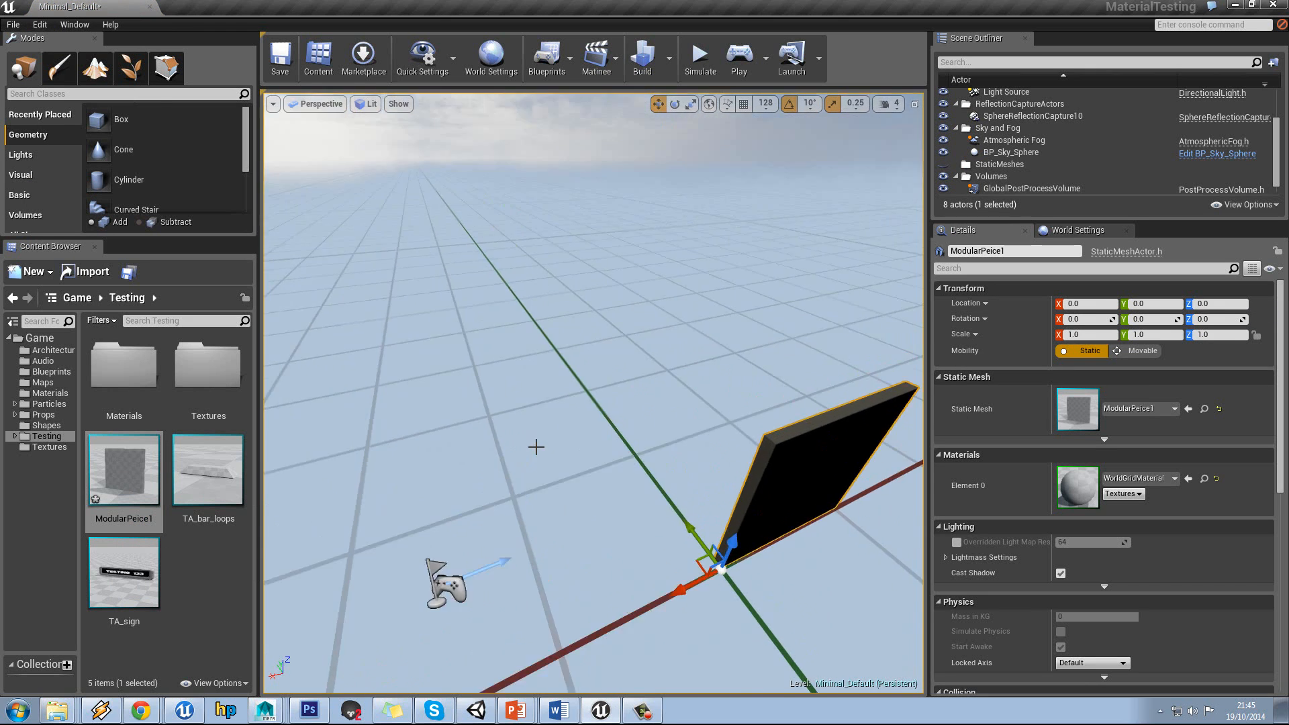
# Duplicate the wall section along the X axis with grid snapping off, and delete the copy.
pyautogui.keyDown('alt'); pyautogui.moveTo(647, 503); pyautogui.dragTo(624, 478); pyautogui.keyUp('alt')
pyautogui.scroll(-4, 541, 510)
pyautogui.keyDown('alt'); pyautogui.moveTo(563, 551); pyautogui.dragTo(561, 554); pyautogui.keyUp('alt')
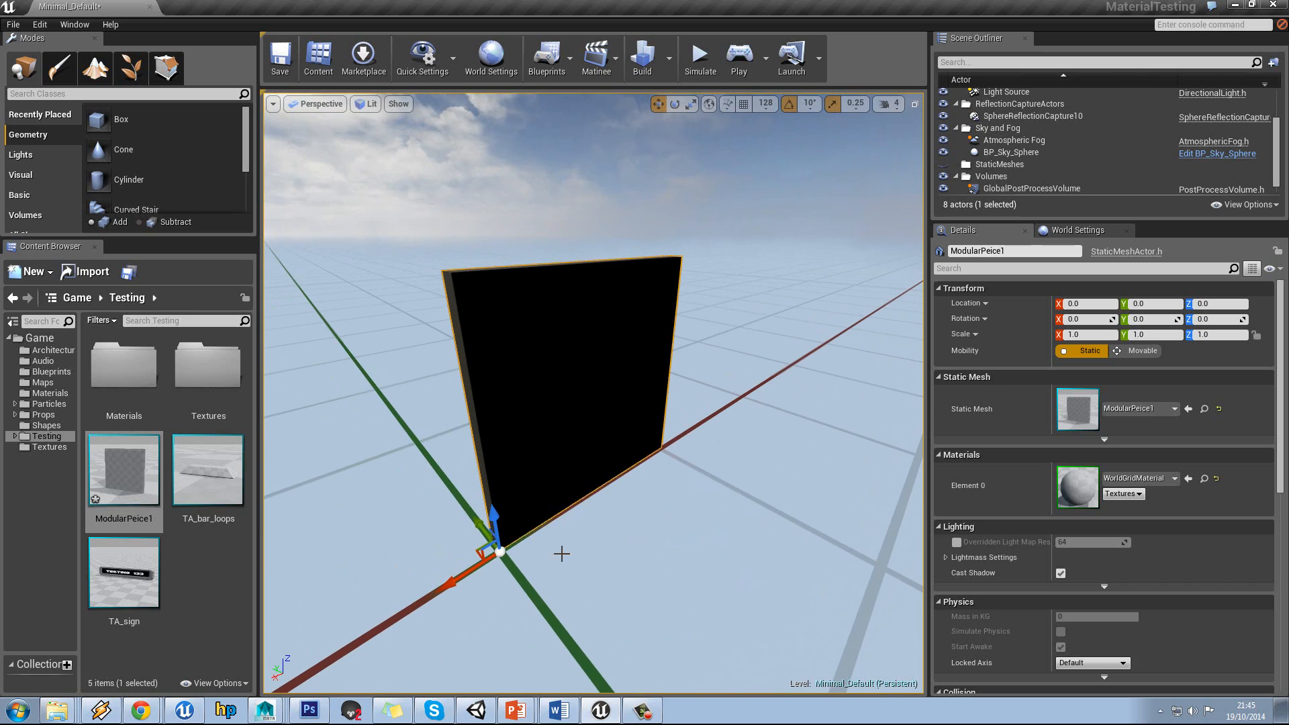
pyautogui.keyDown('alt'); pyautogui.moveTo(475, 574); pyautogui.dragTo(692, 494); pyautogui.keyUp('alt')
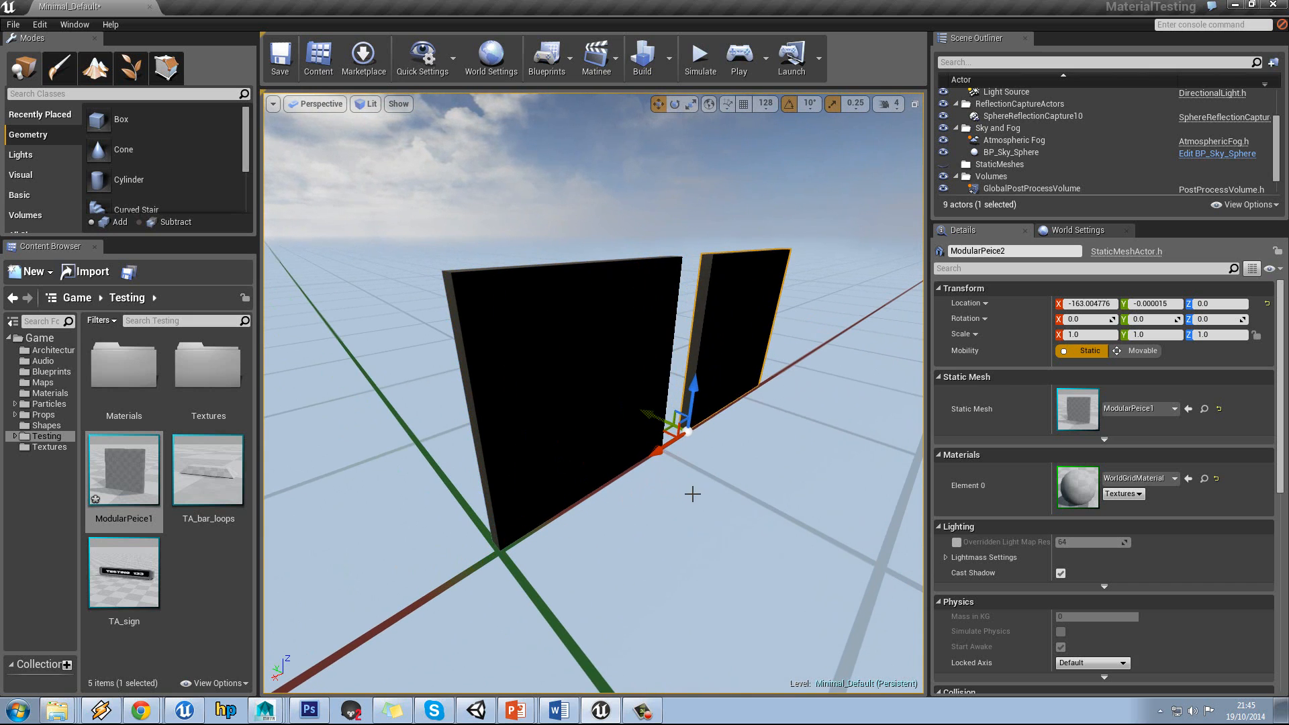
pyautogui.press('Delete')
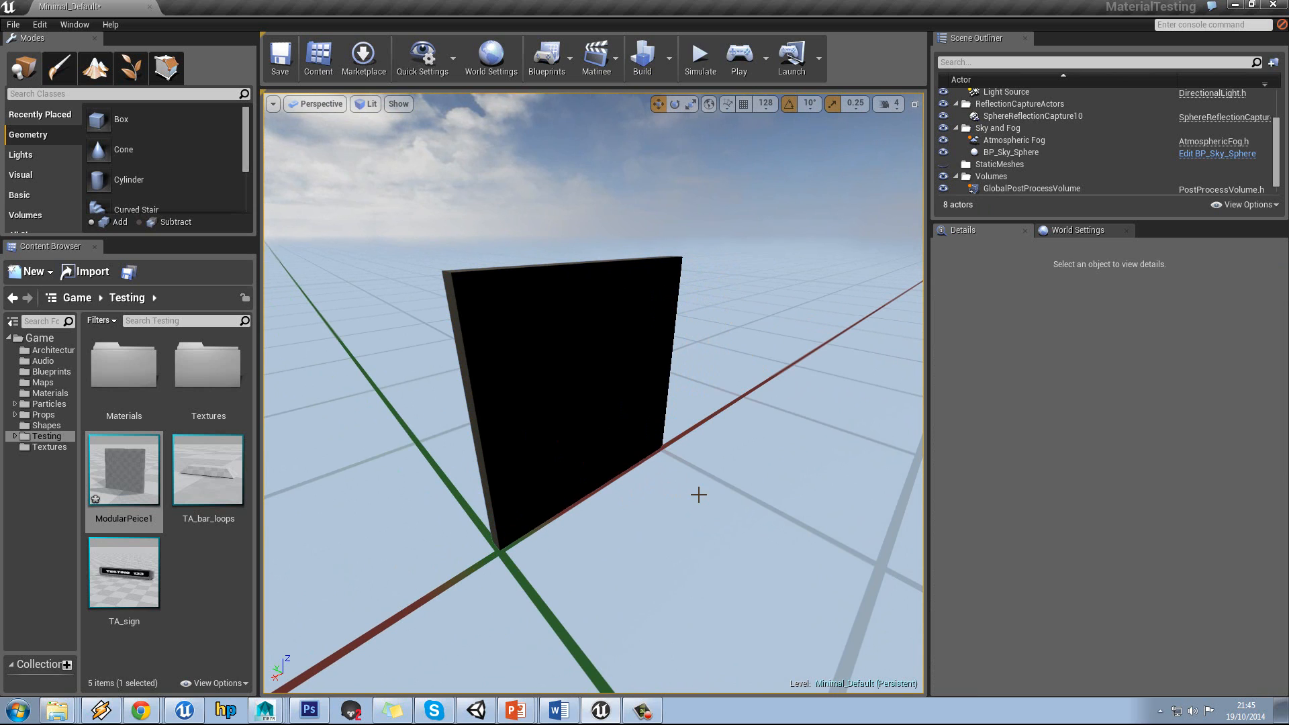
# Enable position grid snapping and duplicate the wall section twice along X, placing the copies at -128 and -256.
pyautogui.click(744, 105)
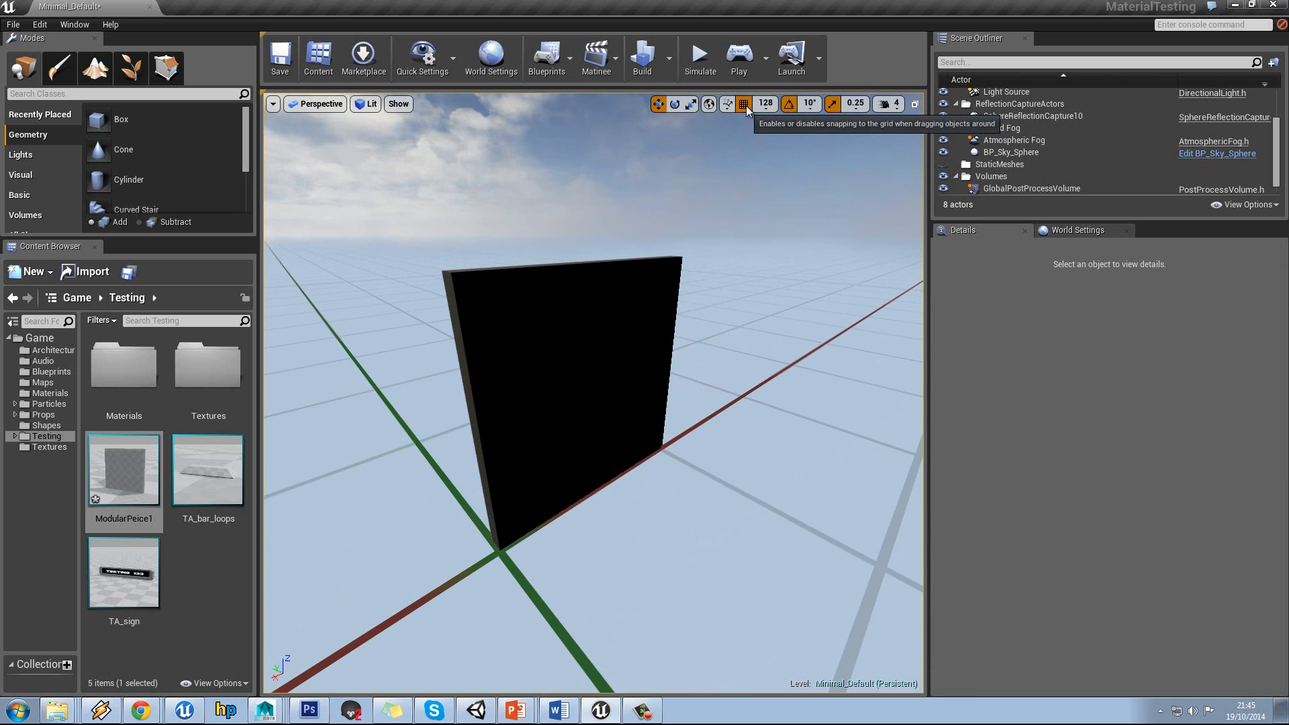
pyautogui.click(517, 474)
pyautogui.keyDown('alt'); pyautogui.moveTo(470, 569); pyautogui.dragTo(651, 488); pyautogui.keyUp('alt')
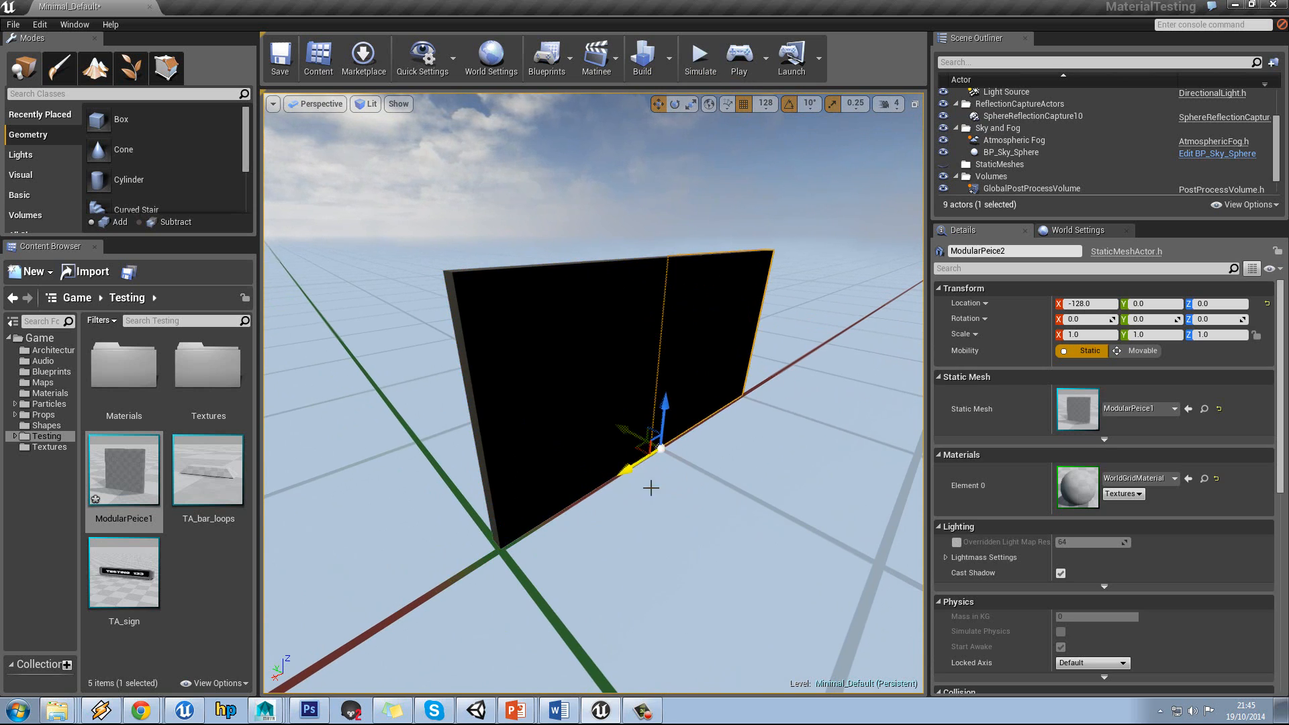
pyautogui.moveTo(651, 488); pyautogui.dragTo(545, 494, button='right')
pyautogui.keyDown('alt'); pyautogui.moveTo(563, 480); pyautogui.dragTo(661, 444); pyautogui.keyUp('alt')
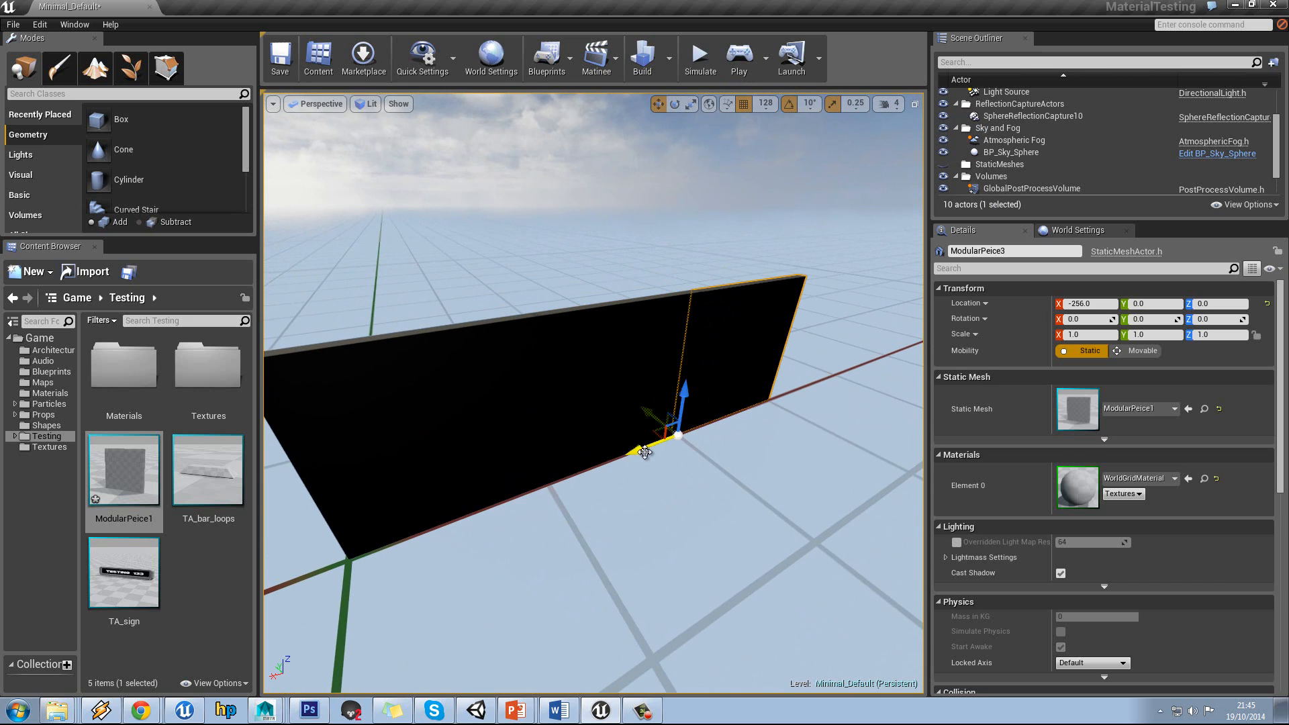
# Duplicate all three wall sections up to Z 128 and rotate the copies to -90° about X as a ceiling.
pyautogui.moveTo(659, 523); pyautogui.dragTo(670, 512, button='right')
pyautogui.scroll(-2, 671, 512)
pyautogui.moveTo(626, 535); pyautogui.dragTo(599, 553, button='middle')
pyautogui.moveTo(599, 553); pyautogui.dragTo(518, 466, button='right')
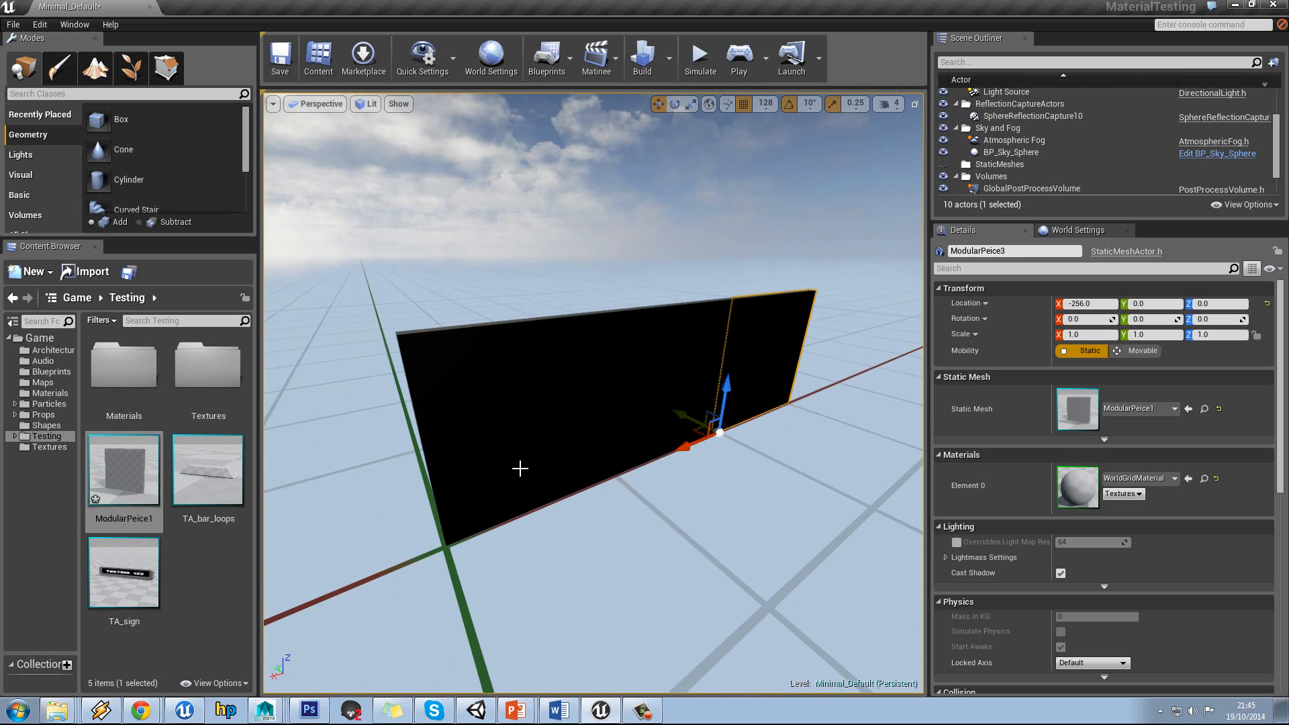
pyautogui.click(596, 449)
pyautogui.keyDown('ctrl'); pyautogui.click(668, 378); pyautogui.keyUp('ctrl')
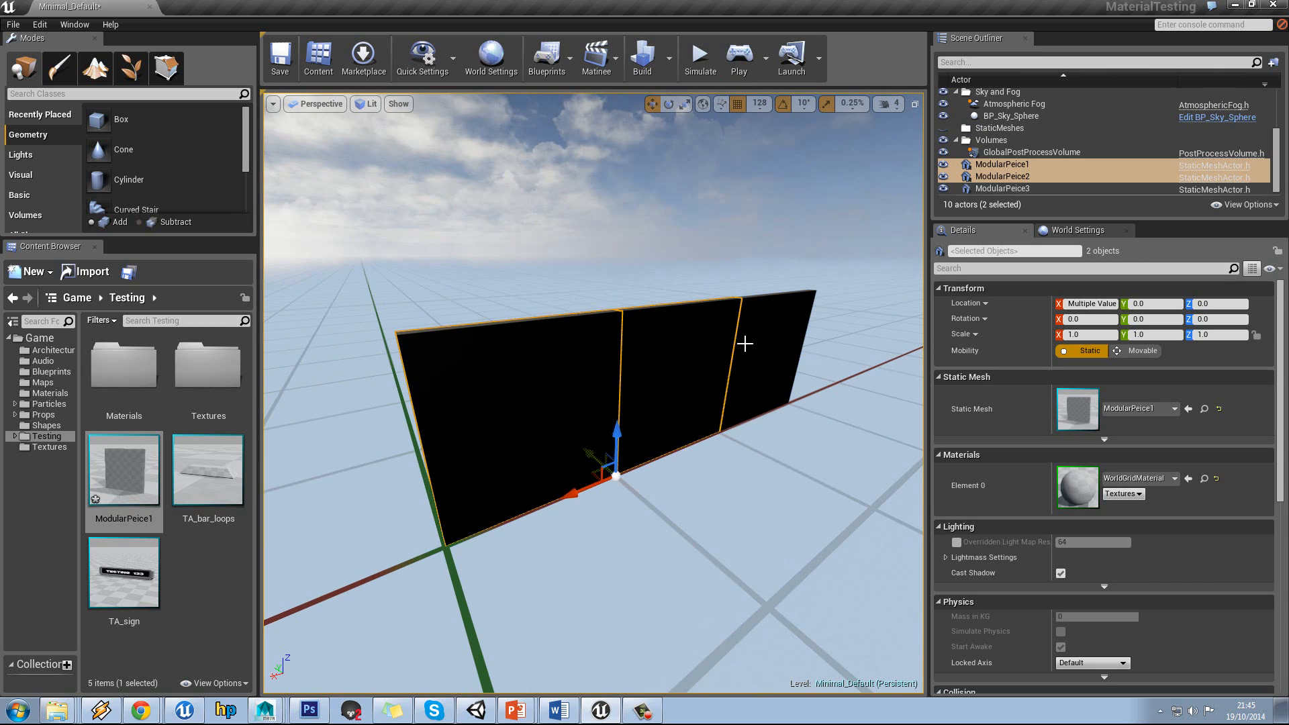
pyautogui.keyDown('ctrl'); pyautogui.click(744, 343); pyautogui.keyUp('ctrl')
pyautogui.moveTo(708, 478); pyautogui.dragTo(716, 474, button='right')
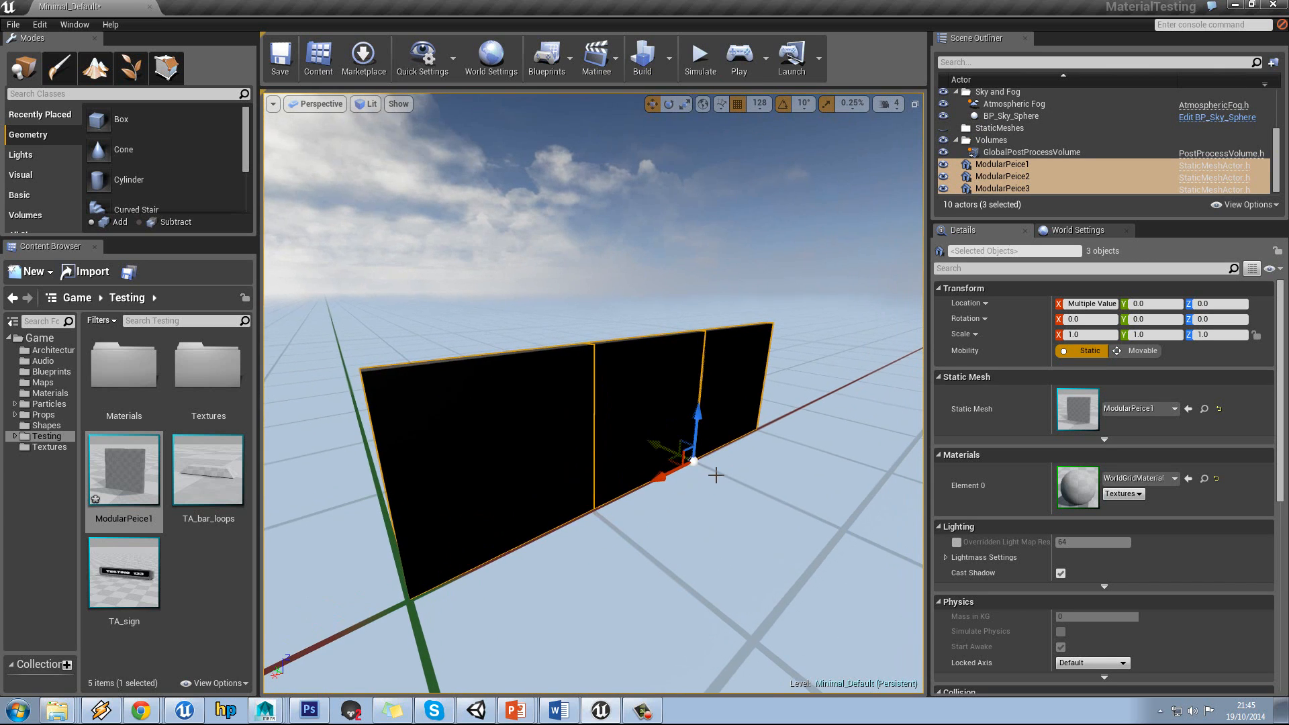
pyautogui.keyDown('alt'); pyautogui.moveTo(702, 359); pyautogui.dragTo(775, 446); pyautogui.keyUp('alt')
pyautogui.press('e')
pyautogui.moveTo(775, 446)
pyautogui.mouseDown(button='right')
pyautogui.moveTo(740, 483)
pyautogui.moveTo(792, 452)
pyautogui.moveTo(754, 437)
pyautogui.mouseUp(button='right')
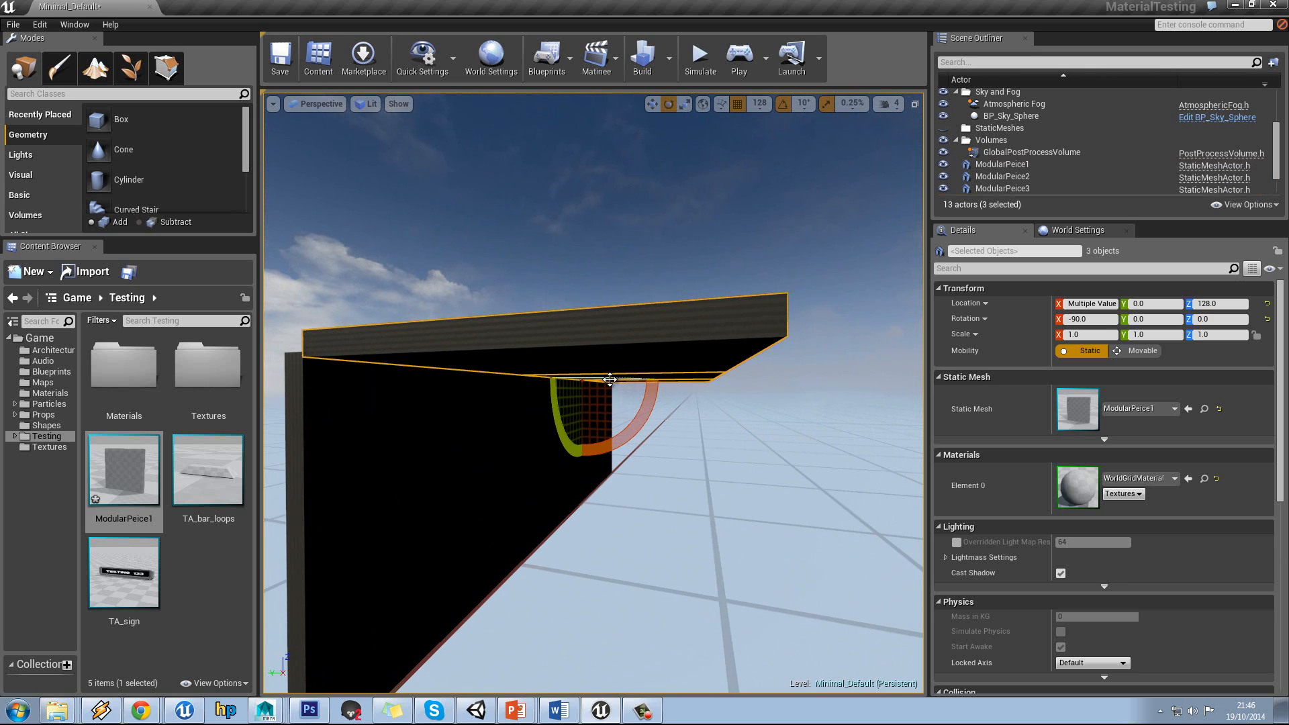
# Duplicate the three ceiling sections to Y -128 and rotate the copies to -180° about X to form the opposite wall.
pyautogui.press('w')
pyautogui.moveTo(576, 388); pyautogui.dragTo(497, 381, button='right')
pyautogui.keyDown('alt'); pyautogui.moveTo(495, 383); pyautogui.dragTo(666, 391); pyautogui.keyUp('alt')
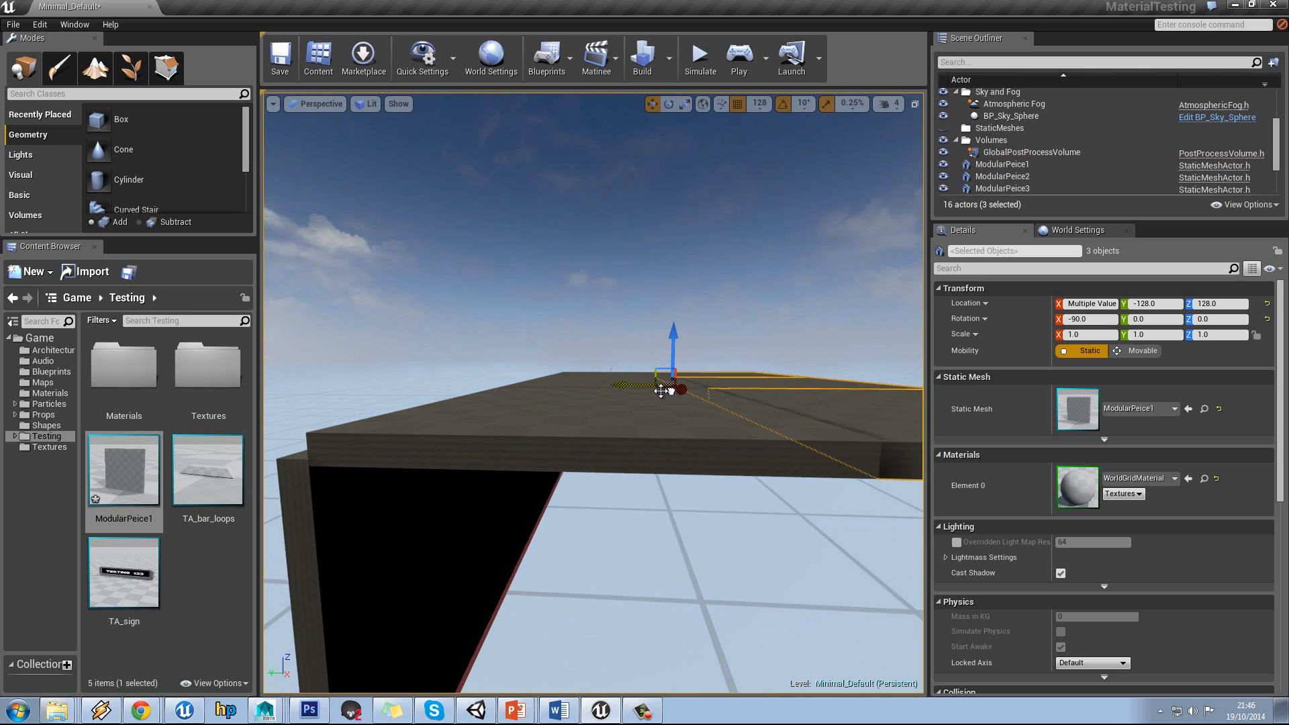
pyautogui.moveTo(710, 484); pyautogui.dragTo(696, 484, button='right')
pyautogui.press('e')
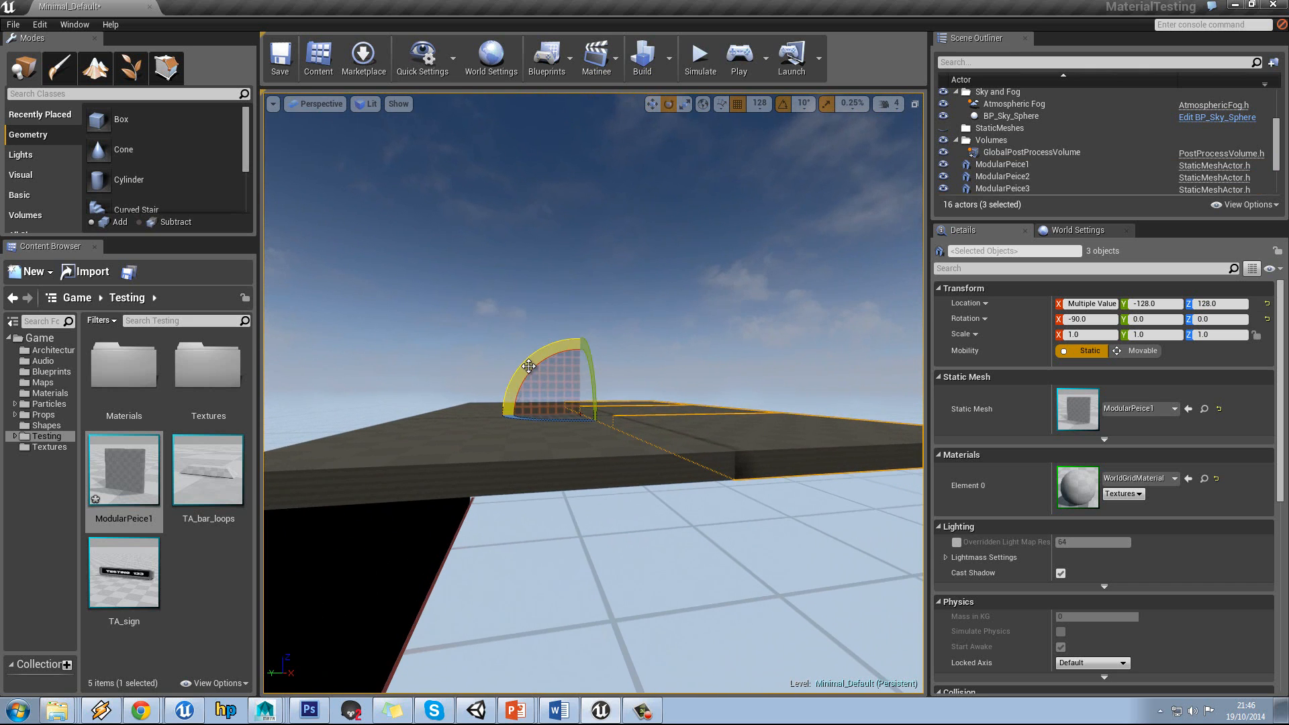
pyautogui.moveTo(531, 366); pyautogui.dragTo(756, 359)
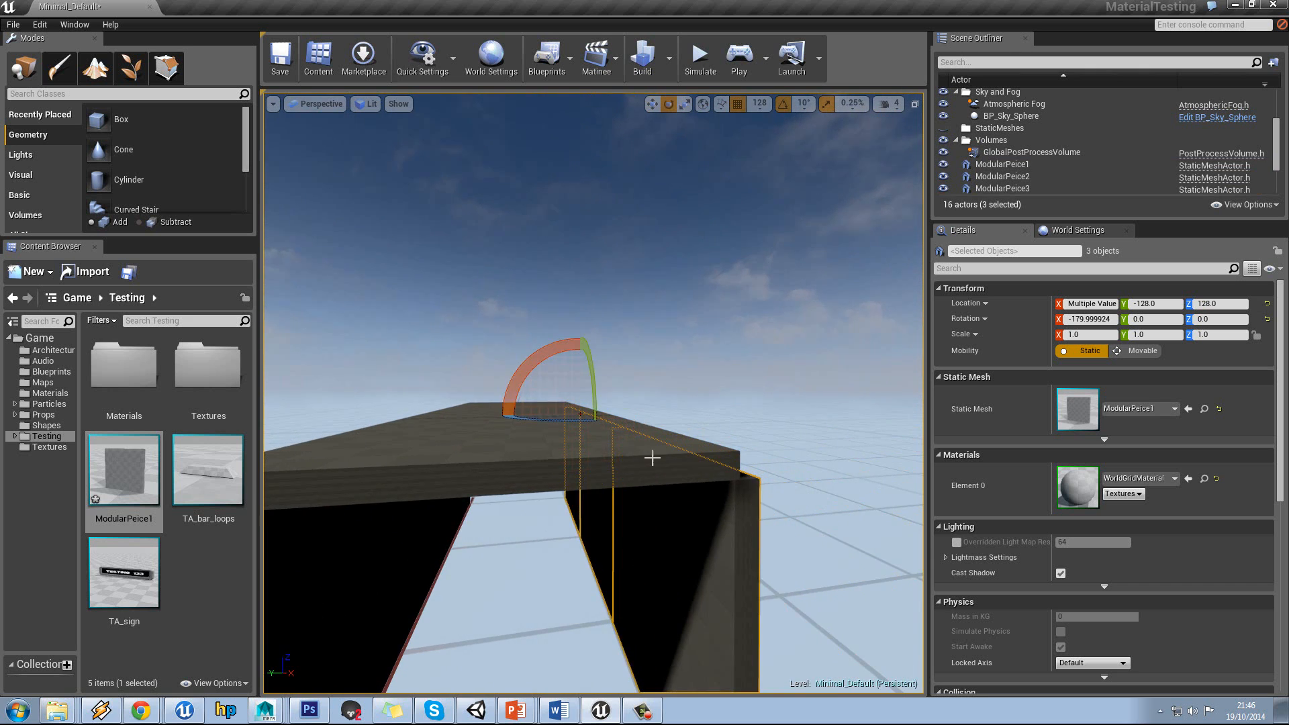
# Duplicate the opposite wall's three sections down to Z 0 and rotate the copies to 90° about X as a floor.
pyautogui.moveTo(651, 535); pyautogui.dragTo(654, 446, button='right')
pyautogui.press('w')
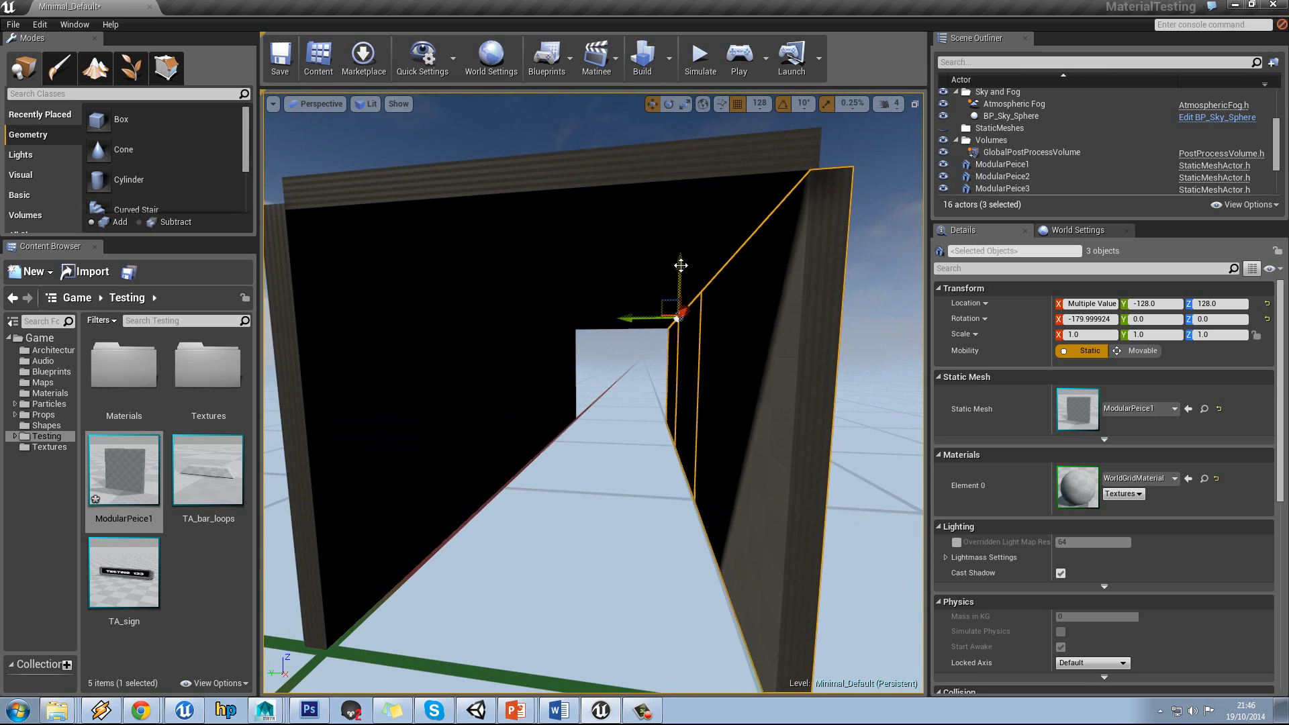
pyautogui.keyDown('alt'); pyautogui.moveTo(682, 271); pyautogui.dragTo(702, 456); pyautogui.keyUp('alt')
pyautogui.press('e')
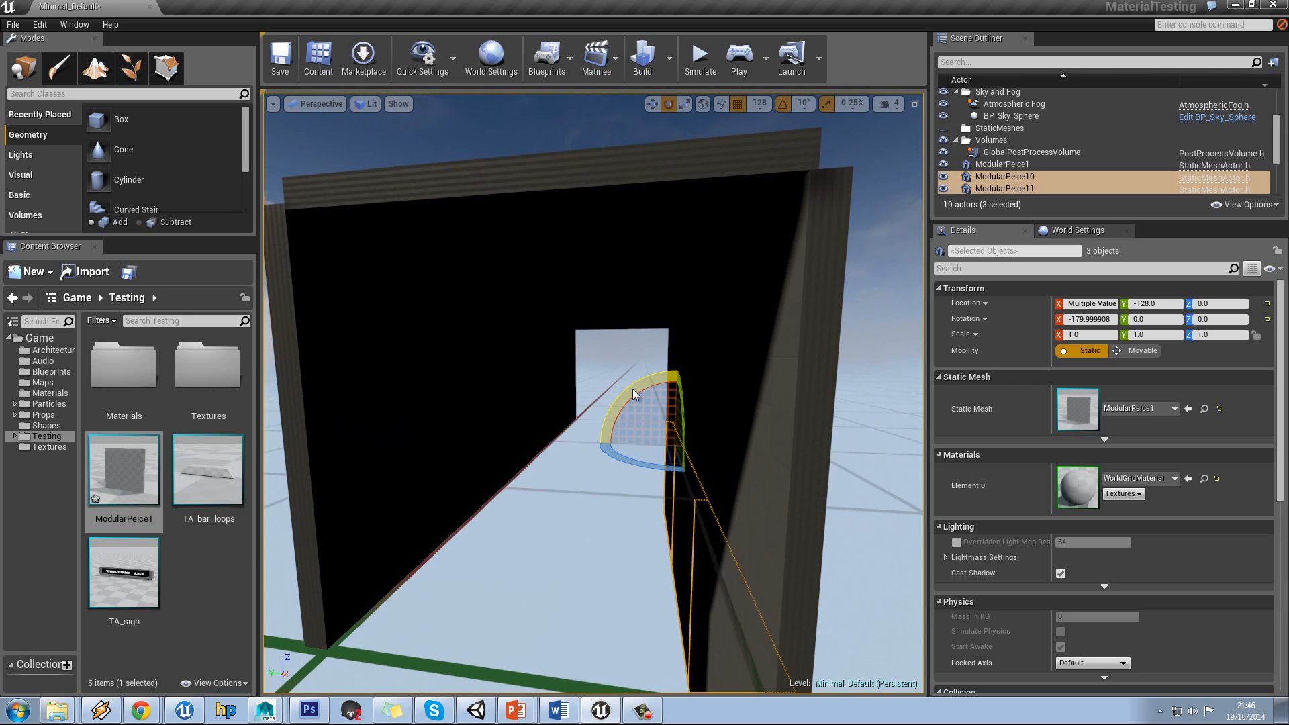
pyautogui.moveTo(633, 389); pyautogui.dragTo(847, 421)
# Duplicate the farthest wall section at X -256 and rotate the copy to close off the corridor's far end.
pyautogui.click(607, 348)
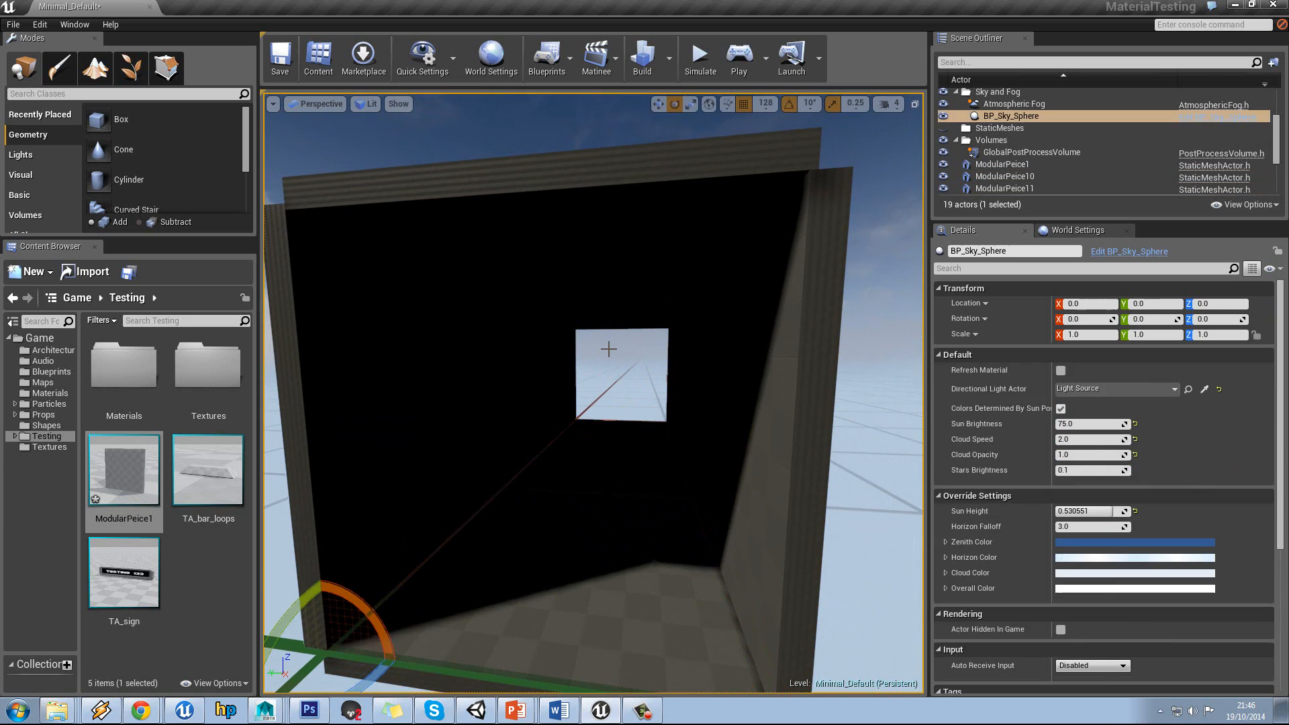
pyautogui.click(564, 369)
pyautogui.moveTo(638, 385); pyautogui.dragTo(639, 384, button='right')
pyautogui.press('w')
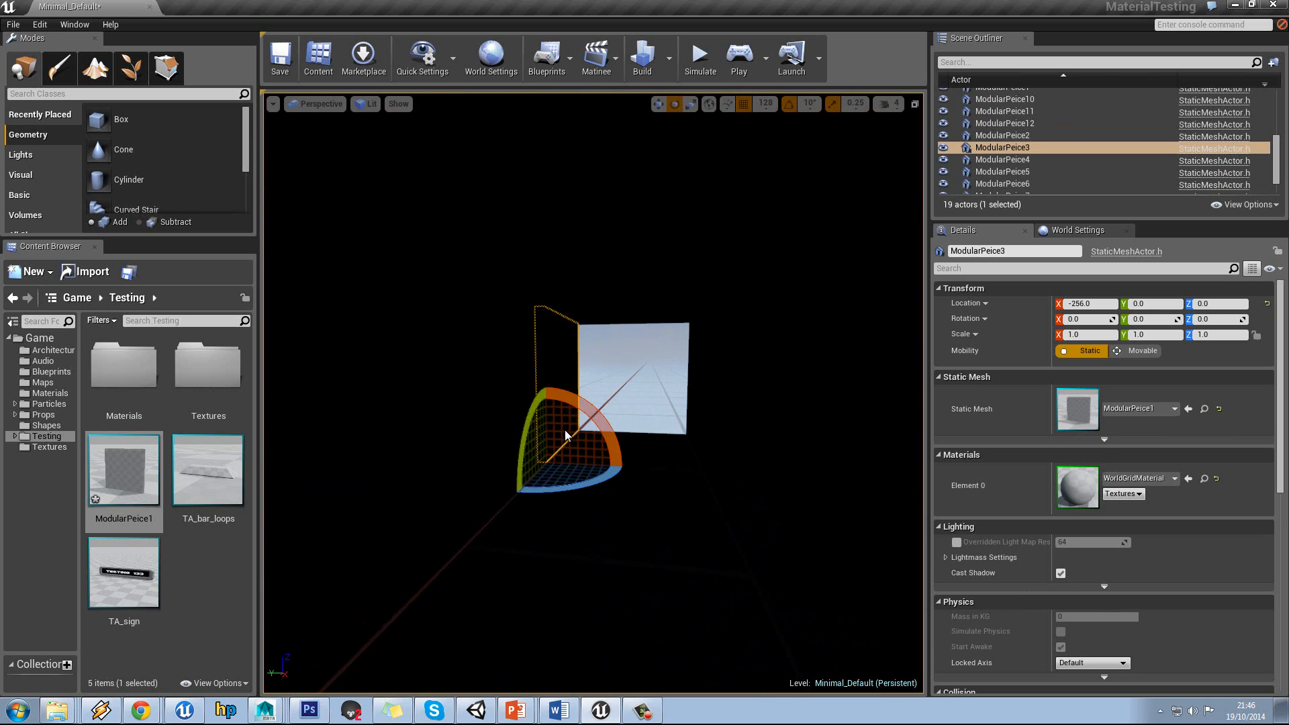
pyautogui.press('w')
pyautogui.keyDown('alt'); pyautogui.moveTo(532, 479); pyautogui.dragTo(394, 425); pyautogui.keyUp('alt')
pyautogui.press('e')
# Duplicate the wall section at the origin, rotate the copy to -90° about Z and move it to Y -128 to close the near end.
pyautogui.moveTo(614, 430); pyautogui.dragTo(505, 485, button='right')
pyautogui.click(348, 414)
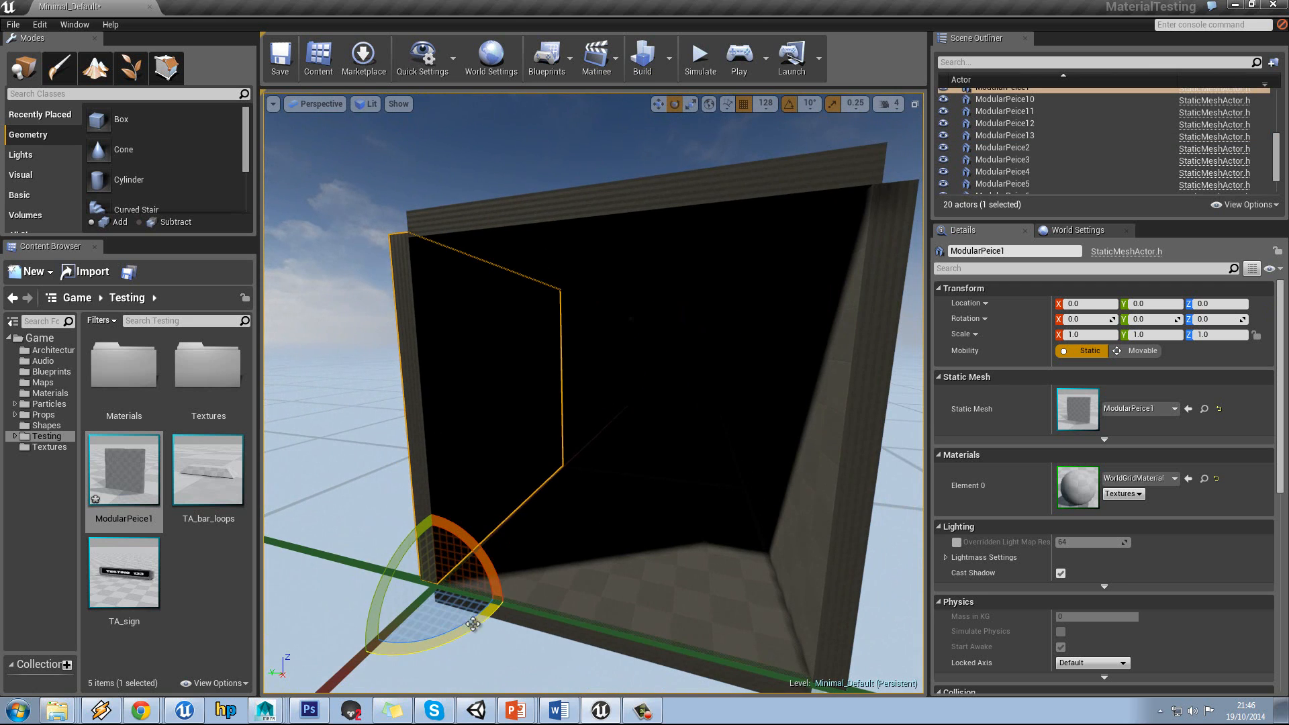
pyautogui.keyDown('alt'); pyautogui.moveTo(473, 624); pyautogui.dragTo(189, 568); pyautogui.keyUp('alt')
pyautogui.moveTo(897, 486); pyautogui.dragTo(669, 477, button='right')
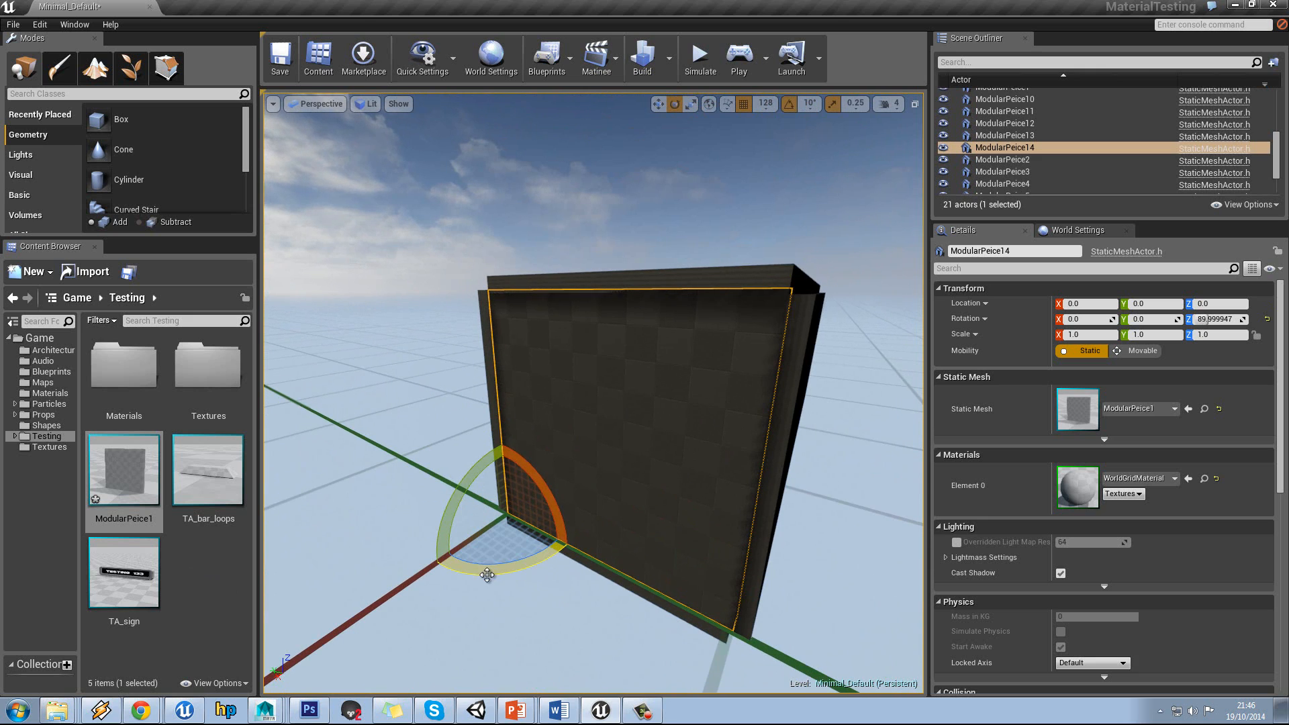
pyautogui.keyDown('alt'); pyautogui.moveTo(489, 570); pyautogui.dragTo(960, 566); pyautogui.keyUp('alt')
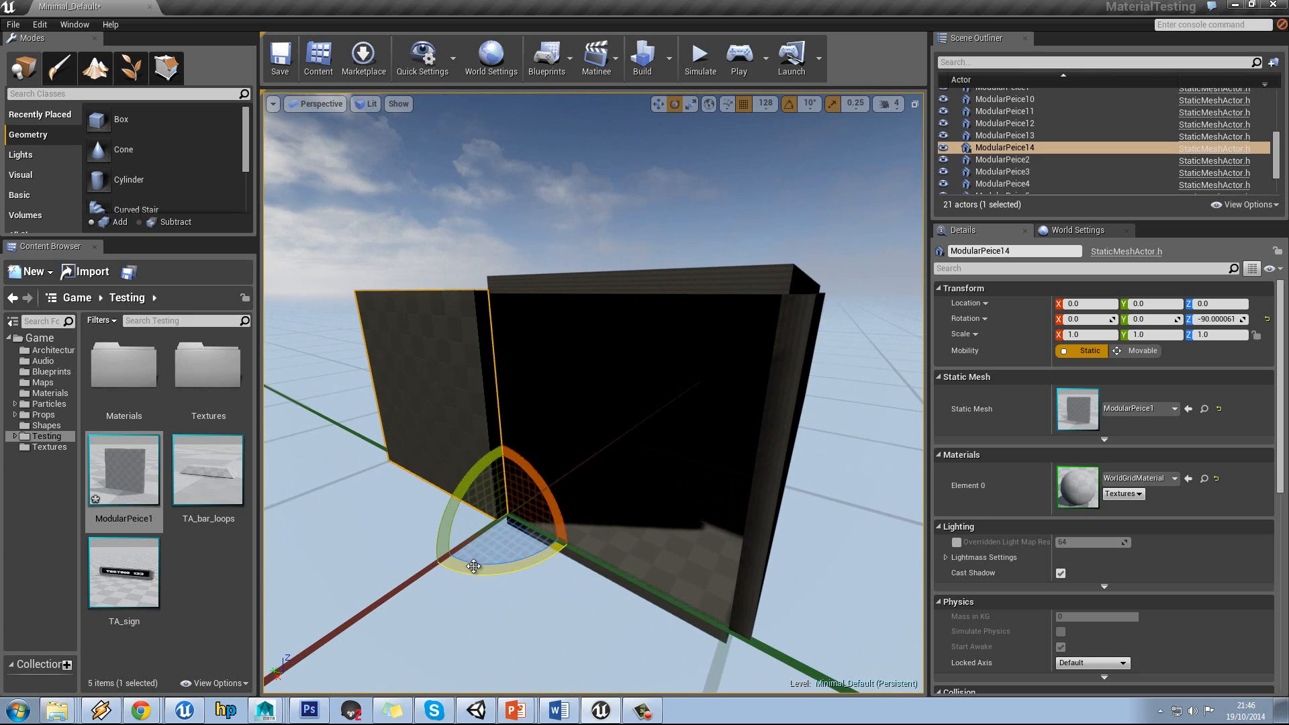
pyautogui.press('w')
pyautogui.moveTo(478, 498); pyautogui.dragTo(646, 549)
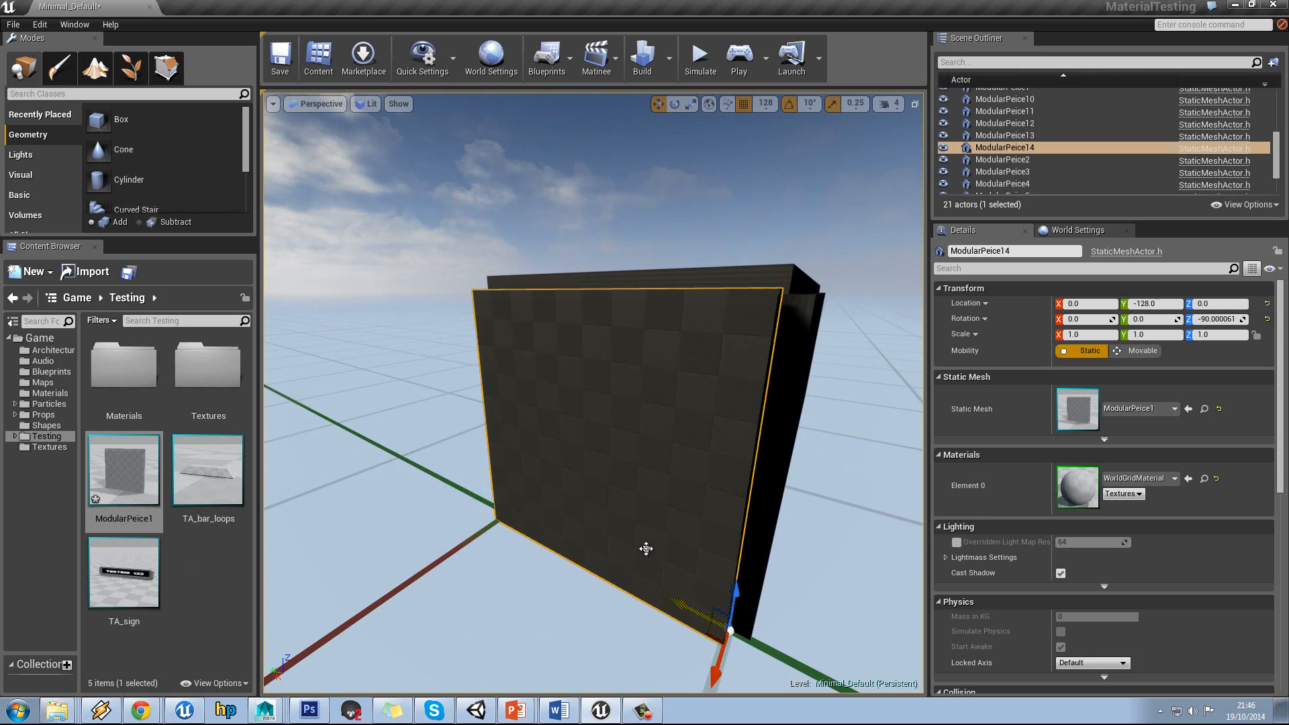
# Place a point light inside the corridor and move it freely to about X -295, Y -60, Z 53.
pyautogui.moveTo(597, 518)
pyautogui.mouseDown(button='right')
pyautogui.moveTo(635, 564)
pyautogui.moveTo(610, 515)
pyautogui.moveTo(626, 528)
pyautogui.moveTo(716, 510)
pyautogui.moveTo(608, 540)
pyautogui.mouseUp(button='right')
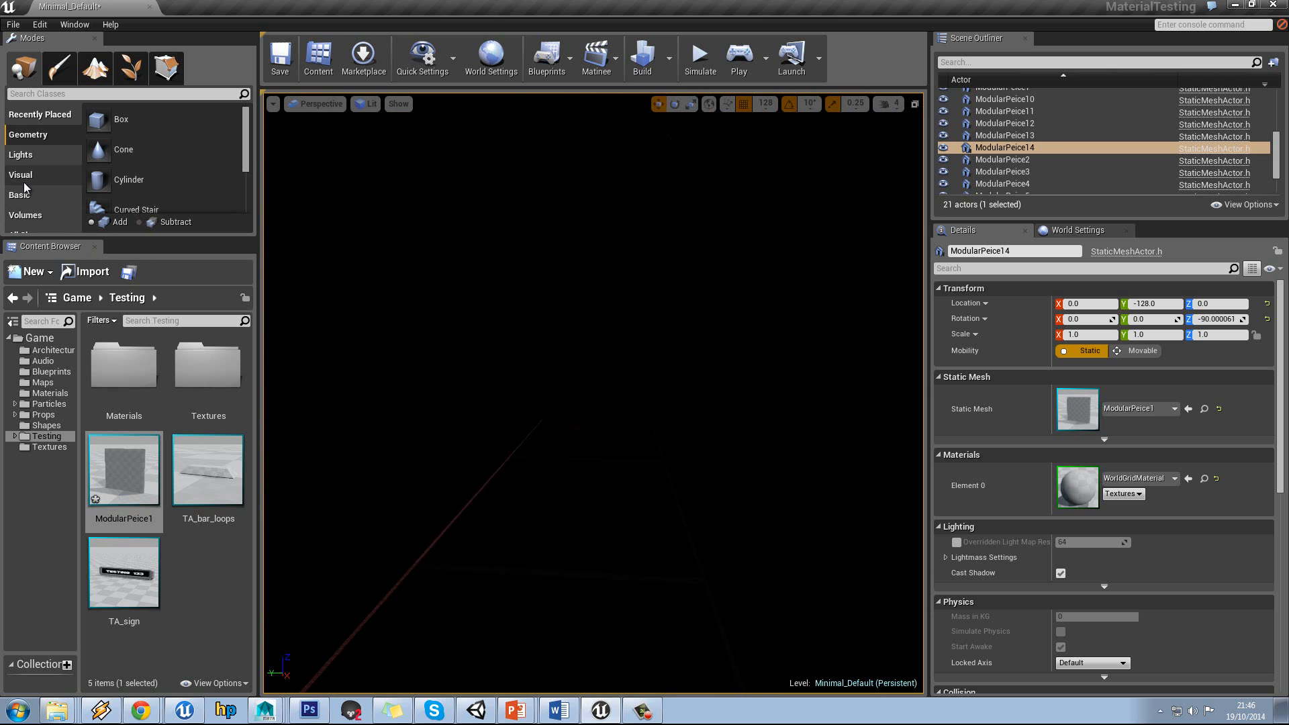
pyautogui.click(39, 159)
pyautogui.moveTo(101, 153); pyautogui.dragTo(586, 421)
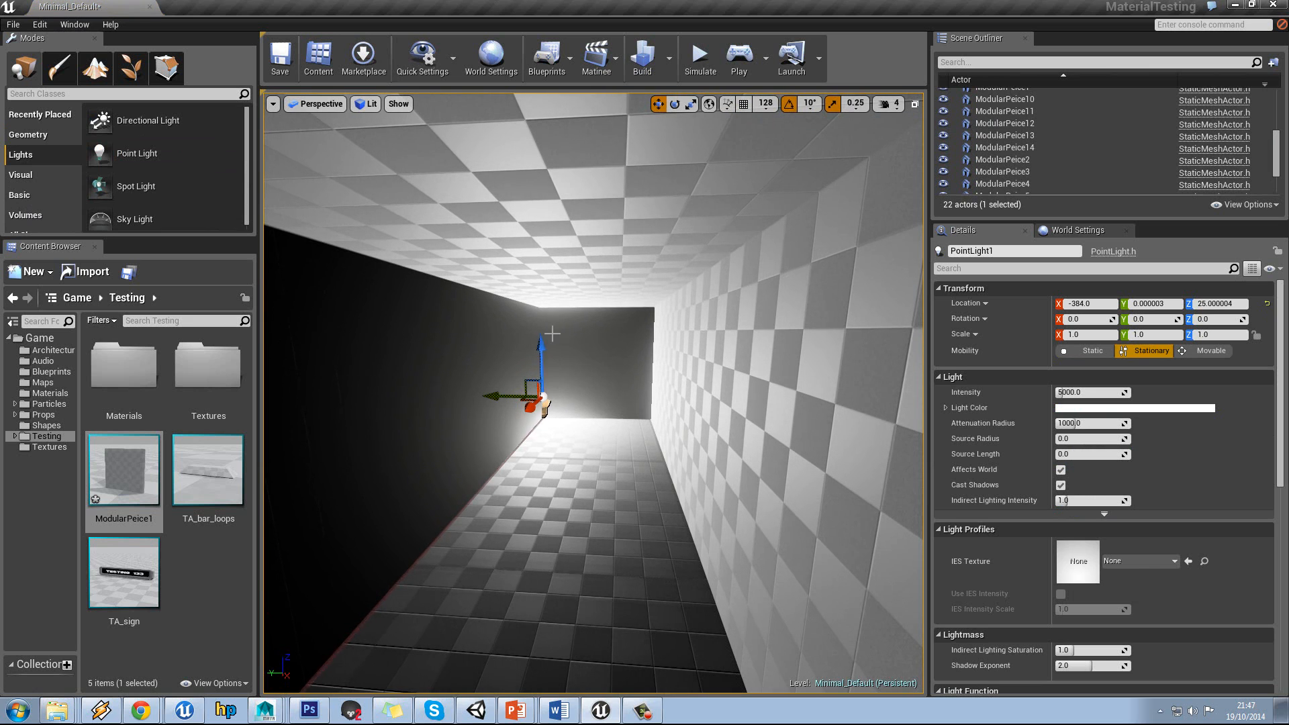
pyautogui.moveTo(495, 397); pyautogui.dragTo(539, 402)
pyautogui.moveTo(596, 356); pyautogui.dragTo(600, 335)
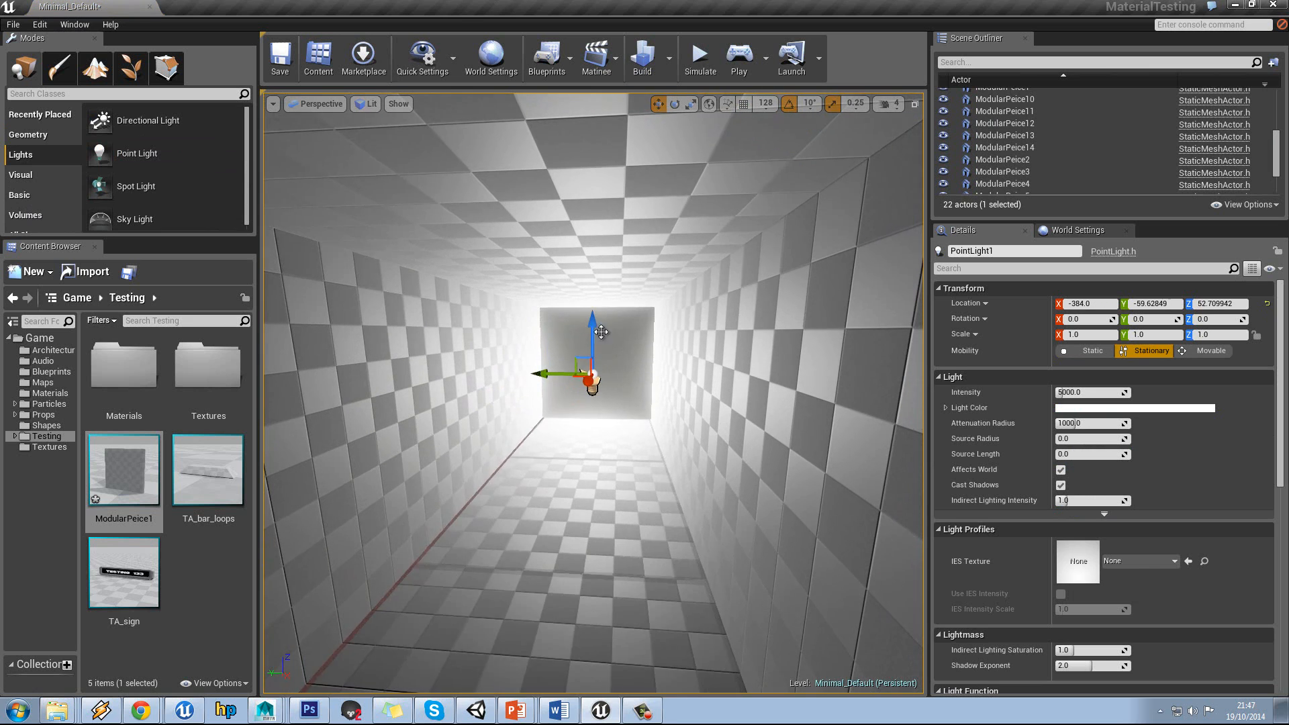
pyautogui.moveTo(599, 334); pyautogui.dragTo(589, 340, button='right')
pyautogui.moveTo(610, 385); pyautogui.dragTo(590, 403)
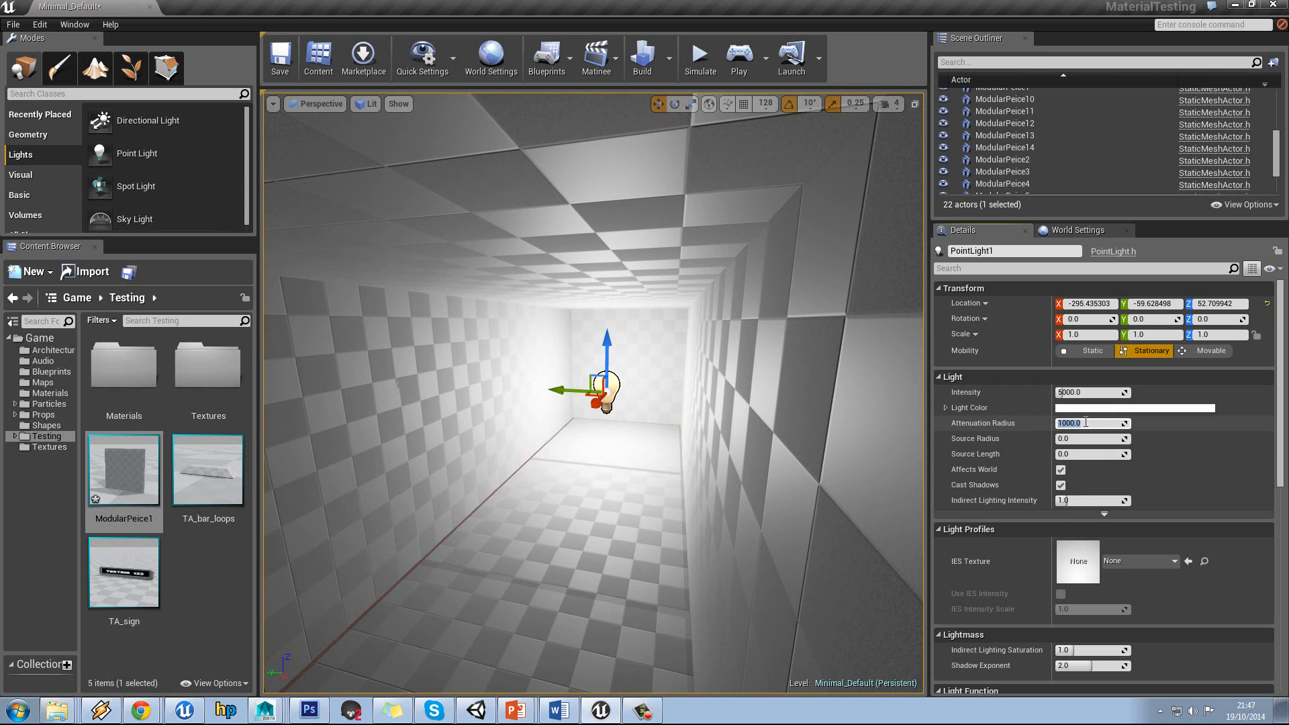
# Set the point light's attenuation radius to 200.
pyautogui.press('Return')
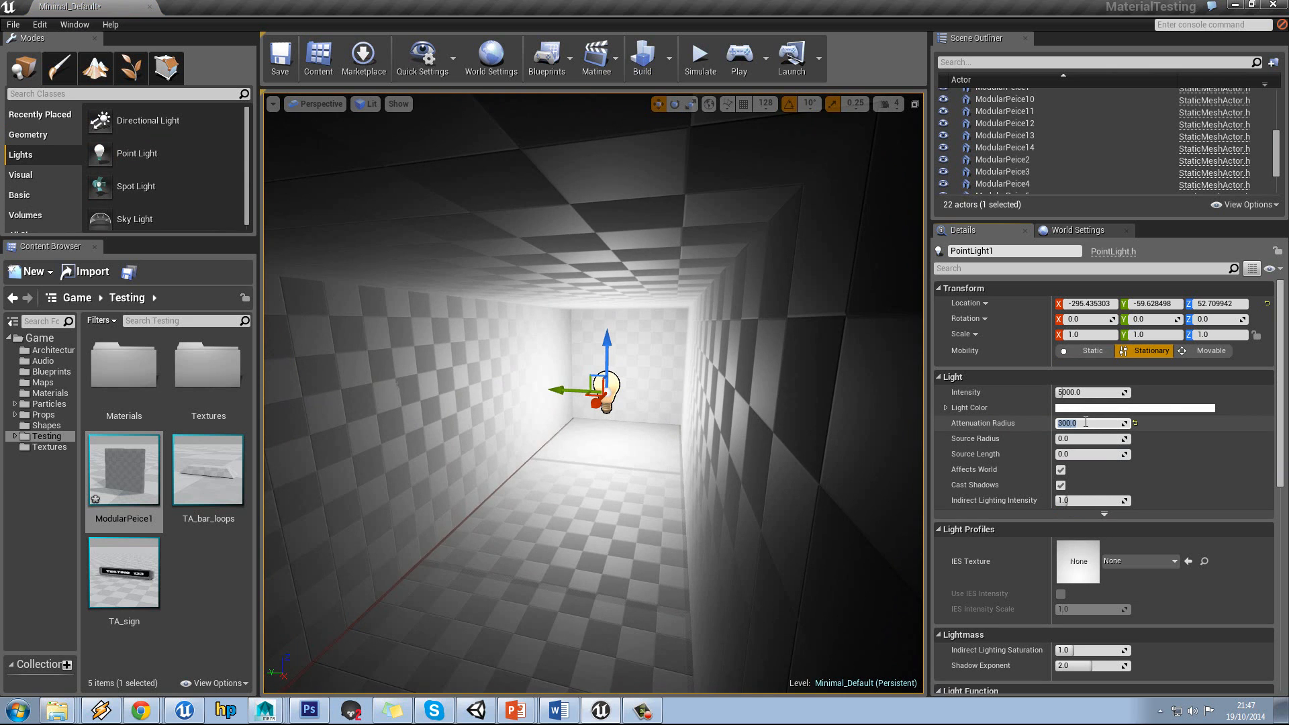
pyautogui.write('200')
pyautogui.press('Return')
# Duplicate the point light along the X axis toward the corridor's near end, to about X -72.
pyautogui.moveTo(624, 424); pyautogui.dragTo(707, 442, button='right')
pyautogui.keyDown('alt'); pyautogui.moveTo(748, 404); pyautogui.dragTo(376, 564); pyautogui.keyUp('alt')
pyautogui.moveTo(376, 564); pyautogui.dragTo(581, 551, button='right')
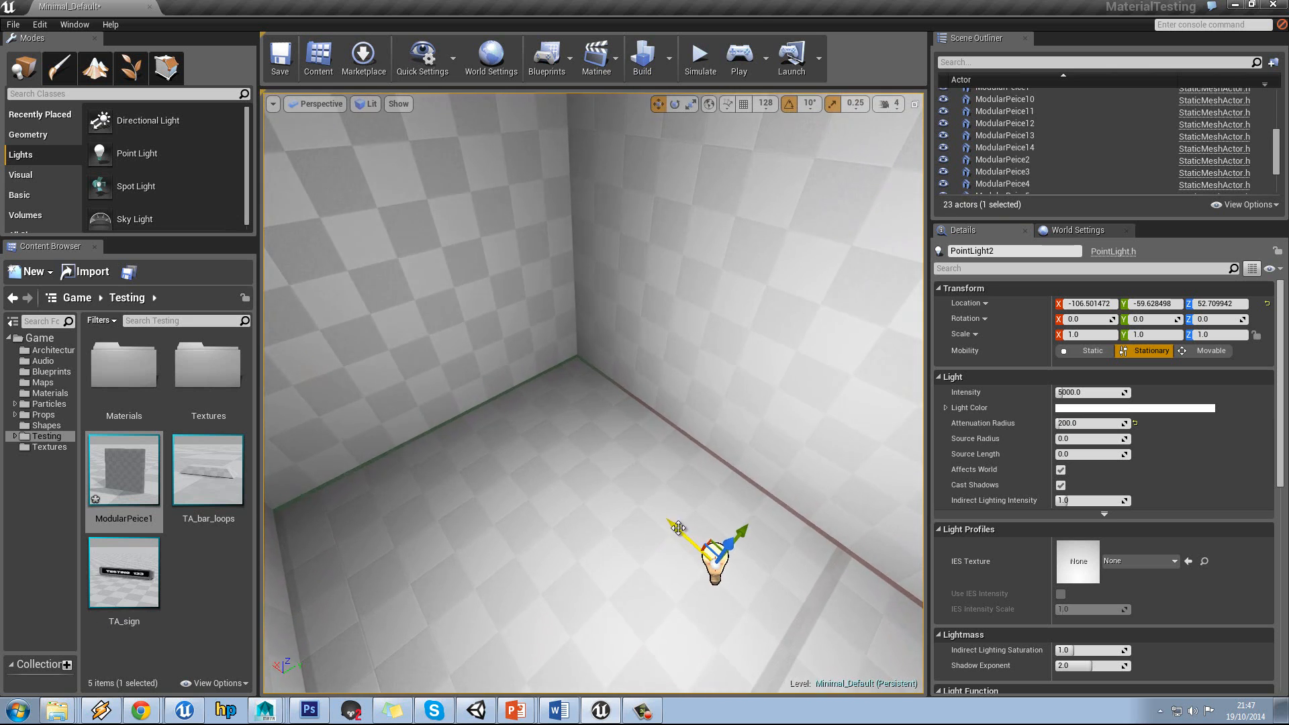
pyautogui.moveTo(678, 528); pyautogui.dragTo(489, 414)
pyautogui.moveTo(723, 486); pyautogui.dragTo(1208, 430, button='right')
# Set the attenuation radius of both point lights to 100, starting with the copy near the origin.
pyautogui.click(1098, 425)
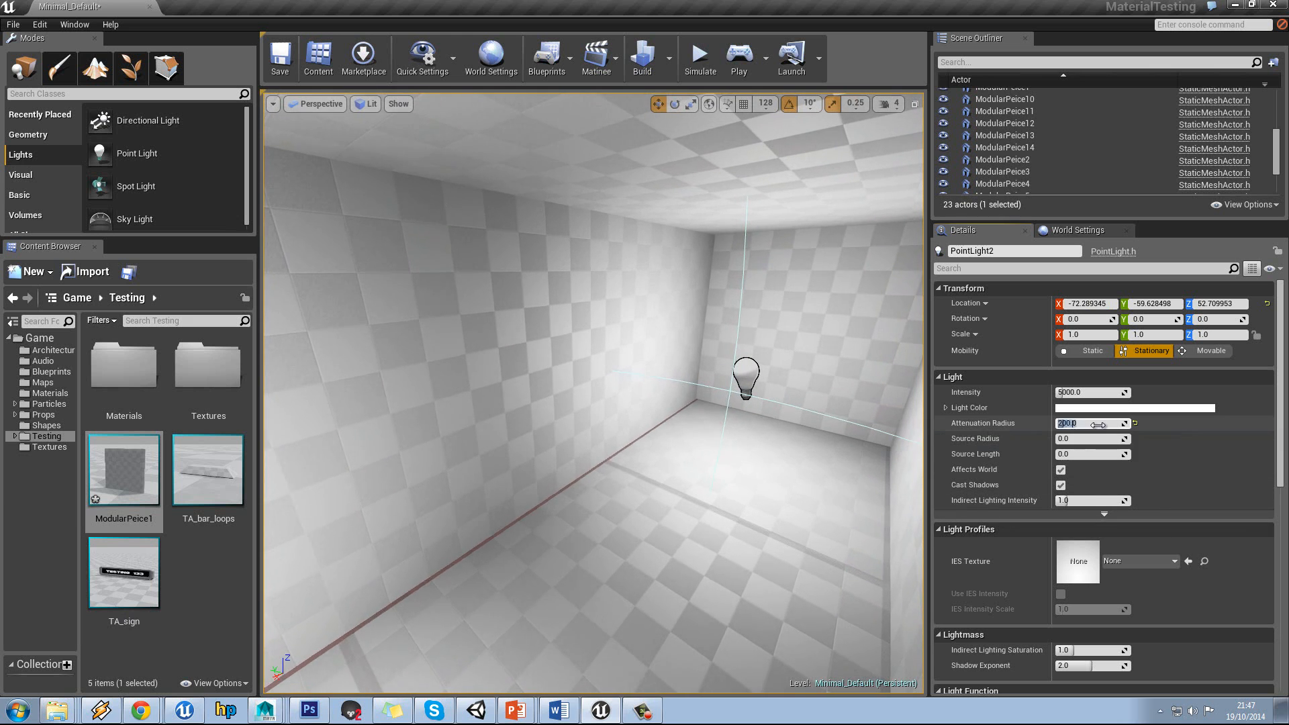
pyautogui.press('Return')
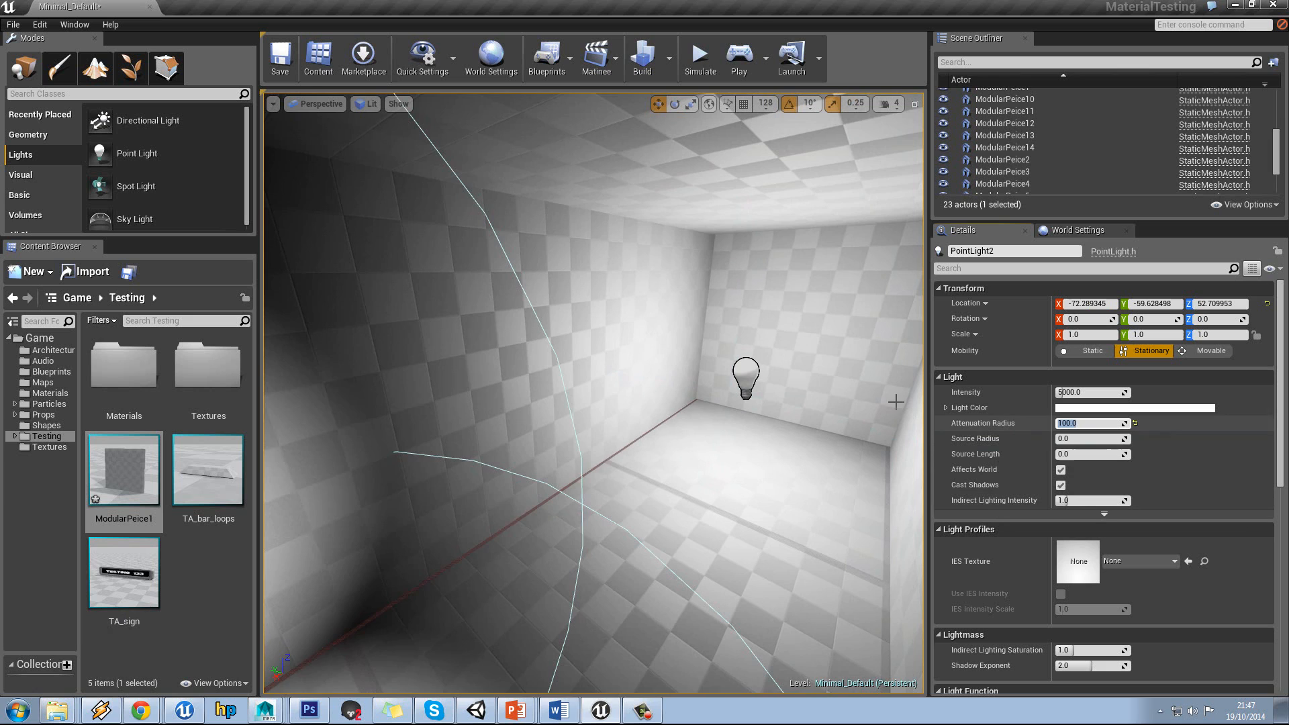
pyautogui.click(746, 370)
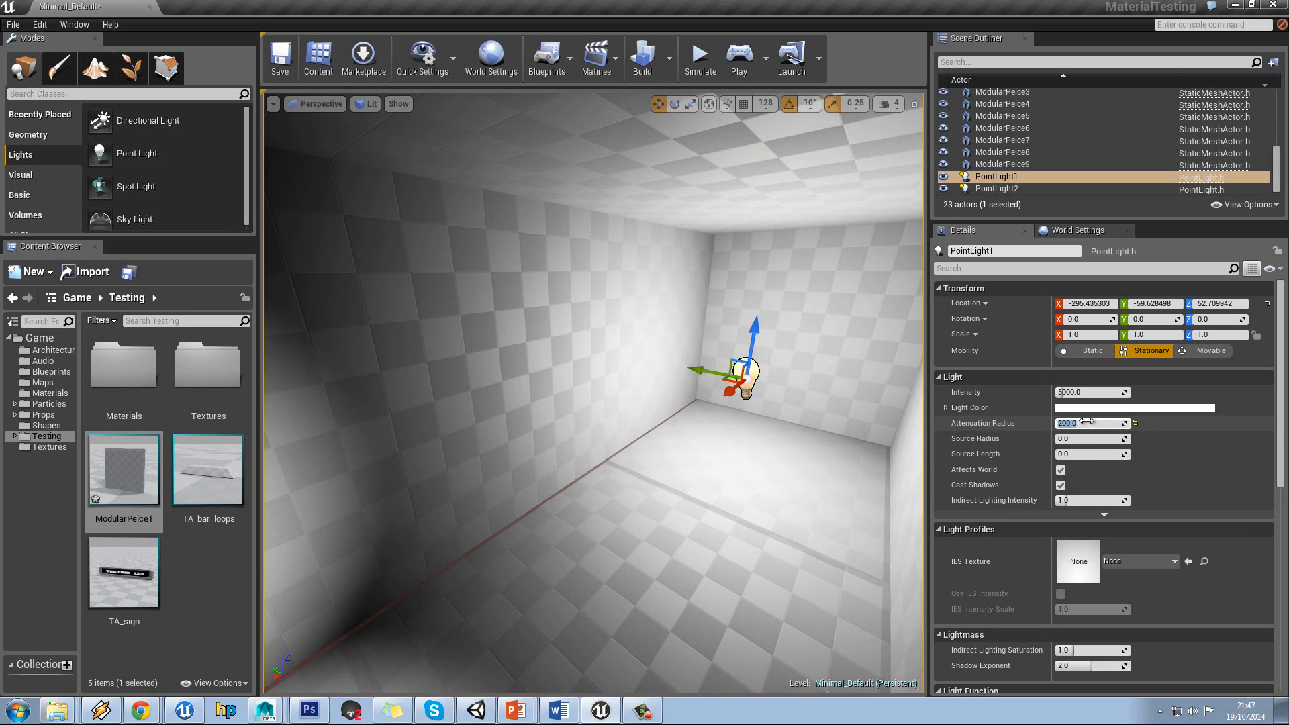
pyautogui.write('100')
pyautogui.press('Return')
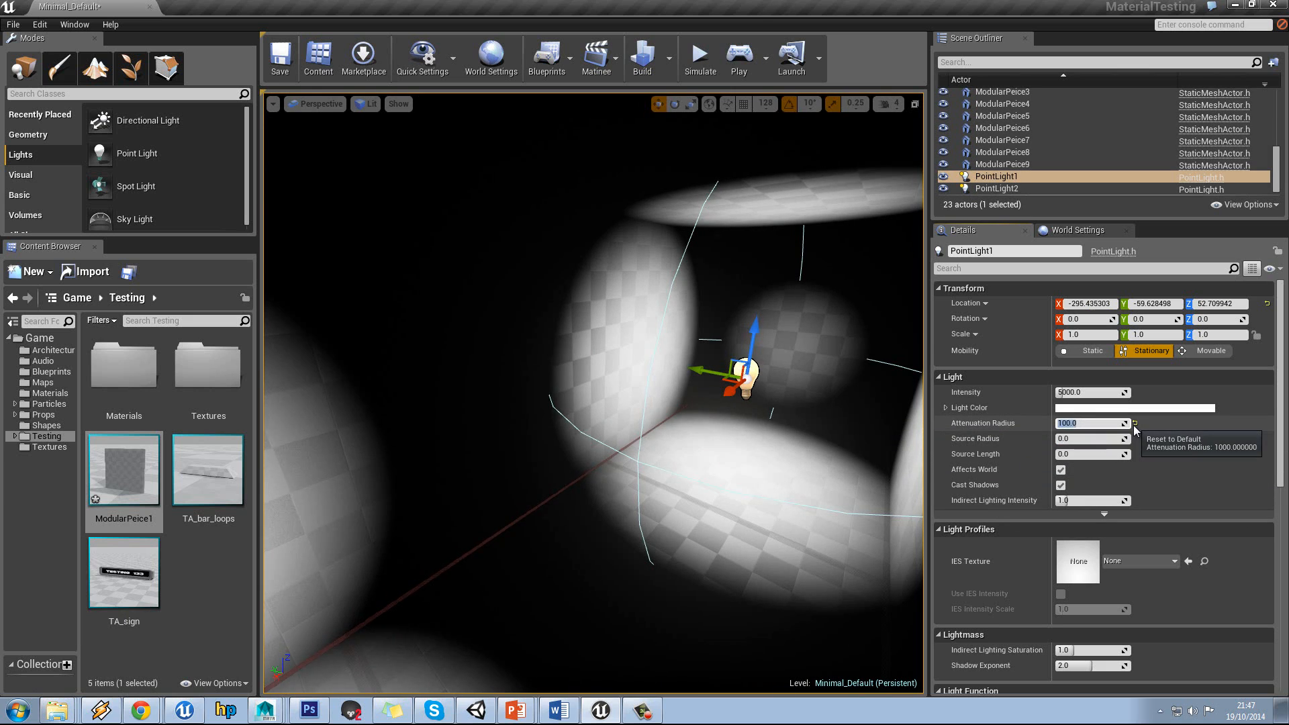
# Set the attenuation radius of the point light at the corridor's far end to 150.
pyautogui.write('156')
pyautogui.write('0')
pyautogui.press('BackSpace')
pyautogui.press('BackSpace')
pyautogui.write('0')
pyautogui.press('Return')
pyautogui.moveTo(642, 429); pyautogui.dragTo(783, 434, button='right')
pyautogui.scroll(5, 782, 434)
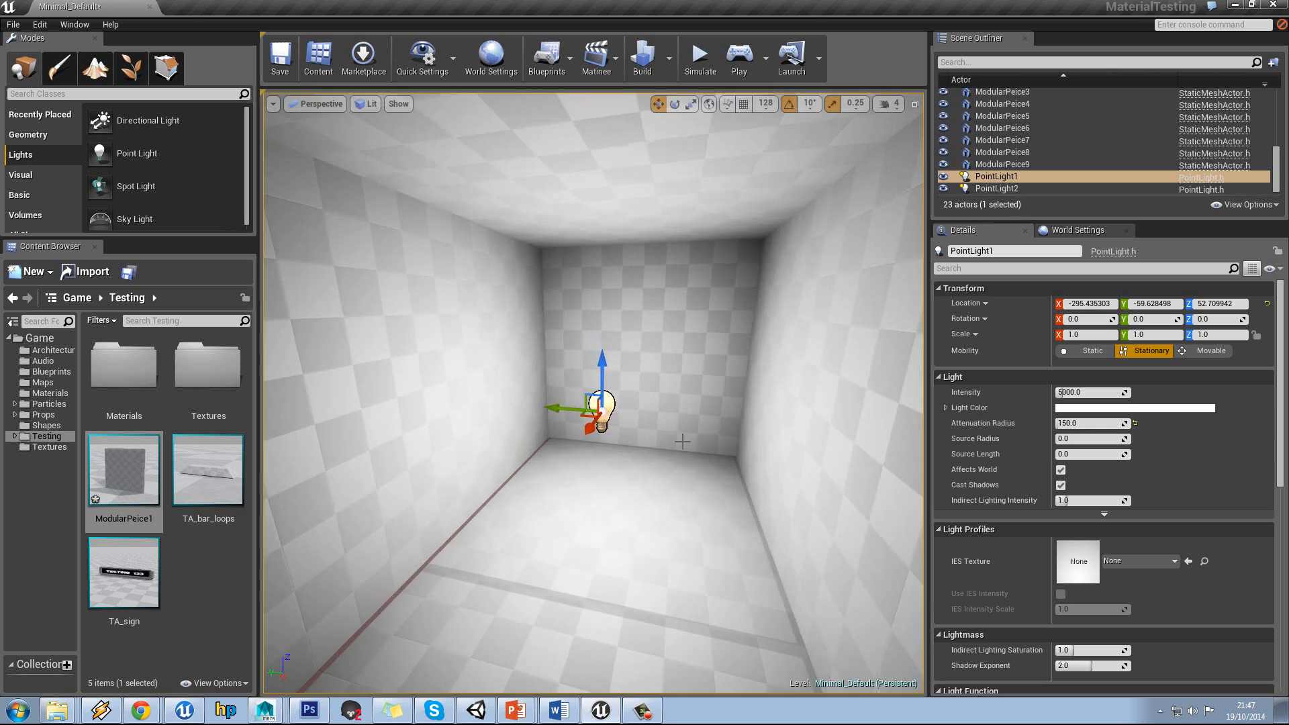
# Examine how the modular wall, floor and ceiling pieces meet at the corridor's near end, using the top wireframe view.
pyautogui.moveTo(680, 475); pyautogui.dragTo(216, 458, button='right')
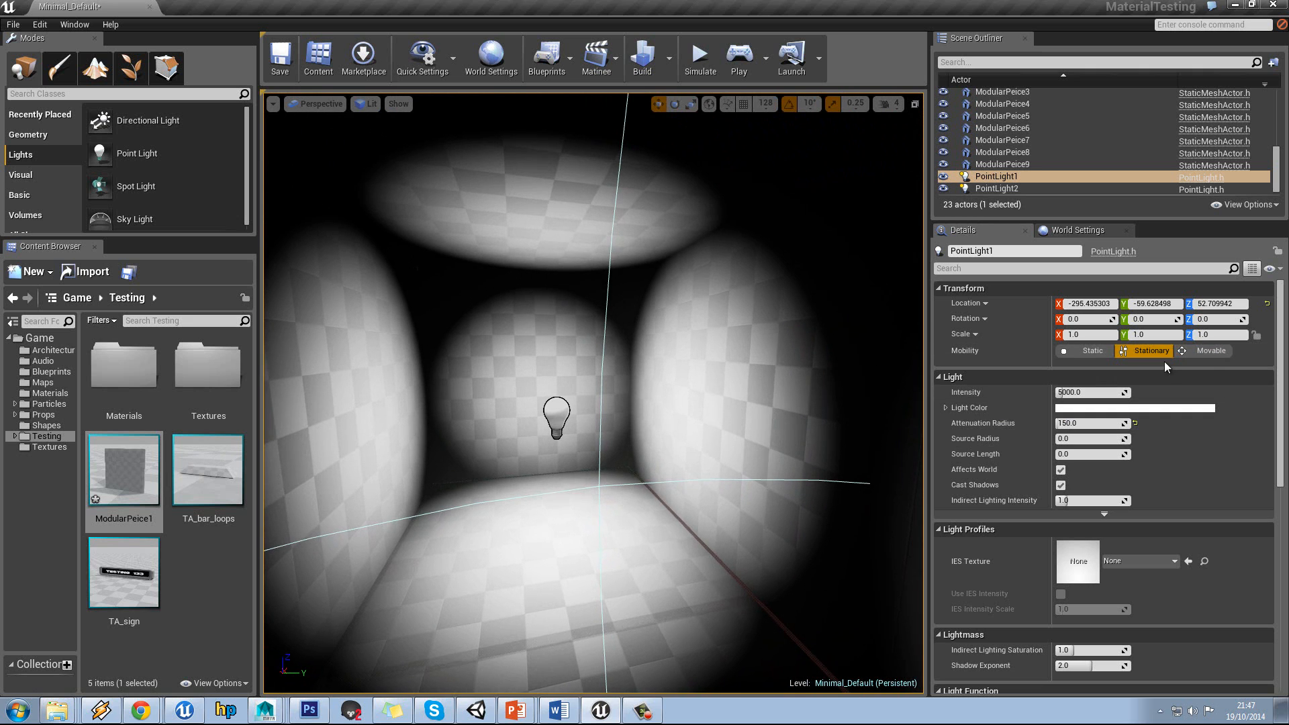
pyautogui.click(590, 610)
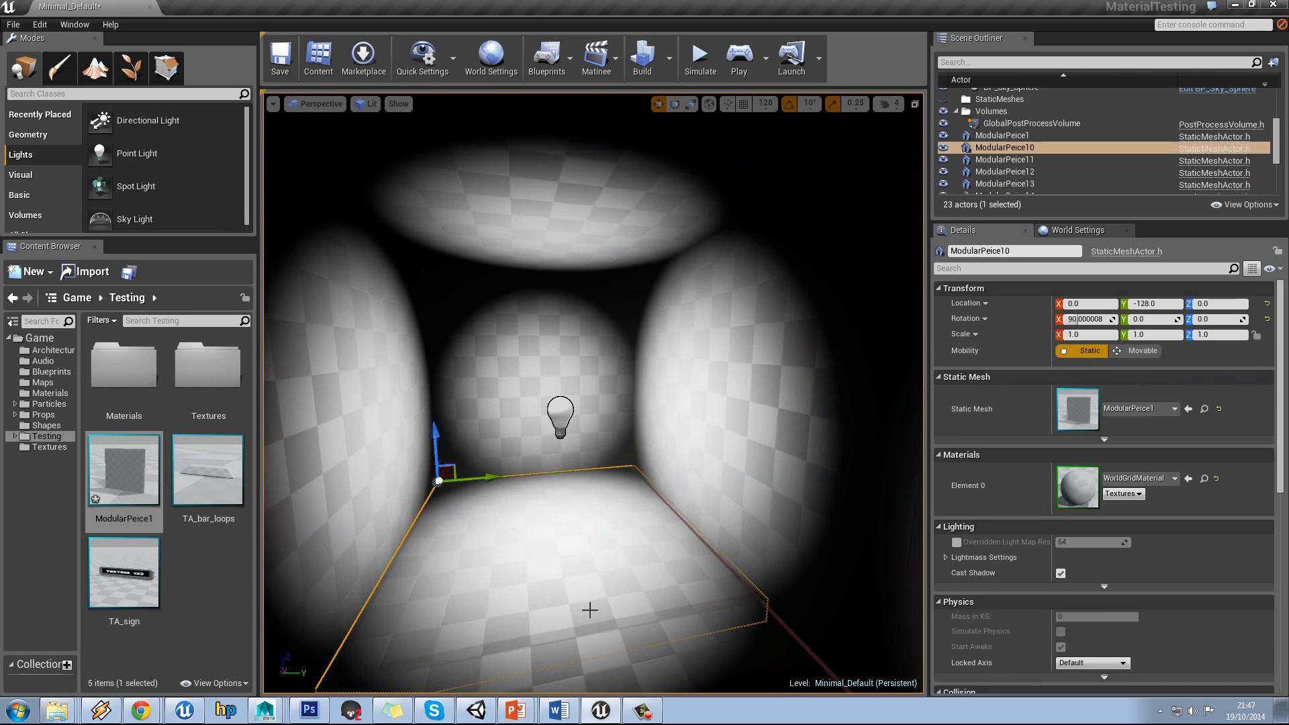
pyautogui.moveTo(590, 610); pyautogui.dragTo(456, 209, button='right')
pyautogui.click(316, 104)
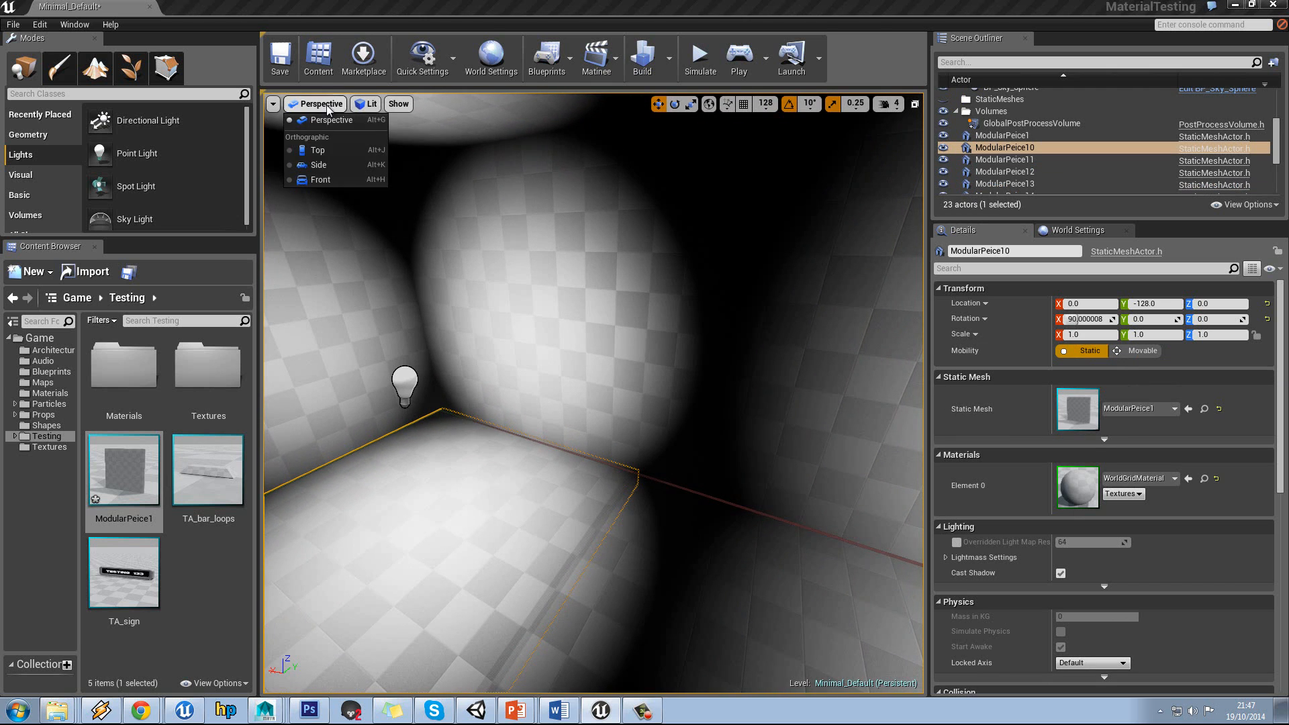
pyautogui.click(332, 149)
pyautogui.scroll(3, 631, 421)
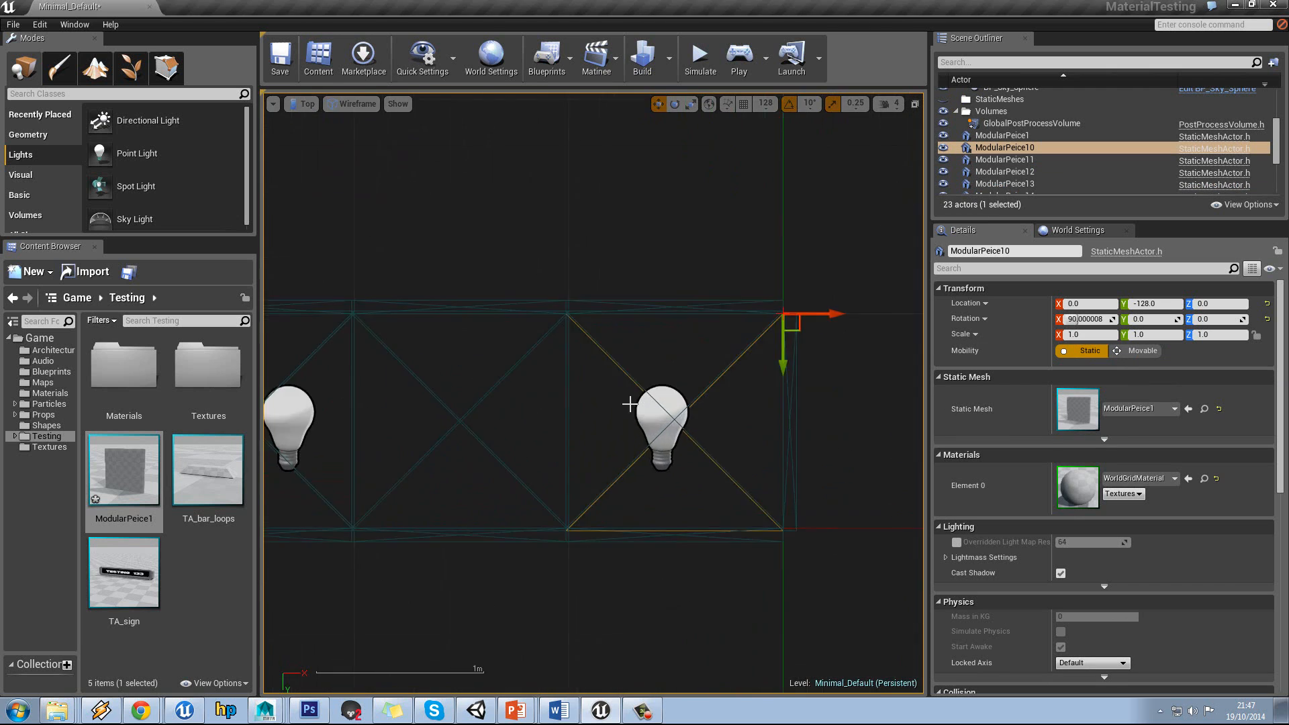
pyautogui.scroll(4, 591, 329)
pyautogui.scroll(-2, 585, 340)
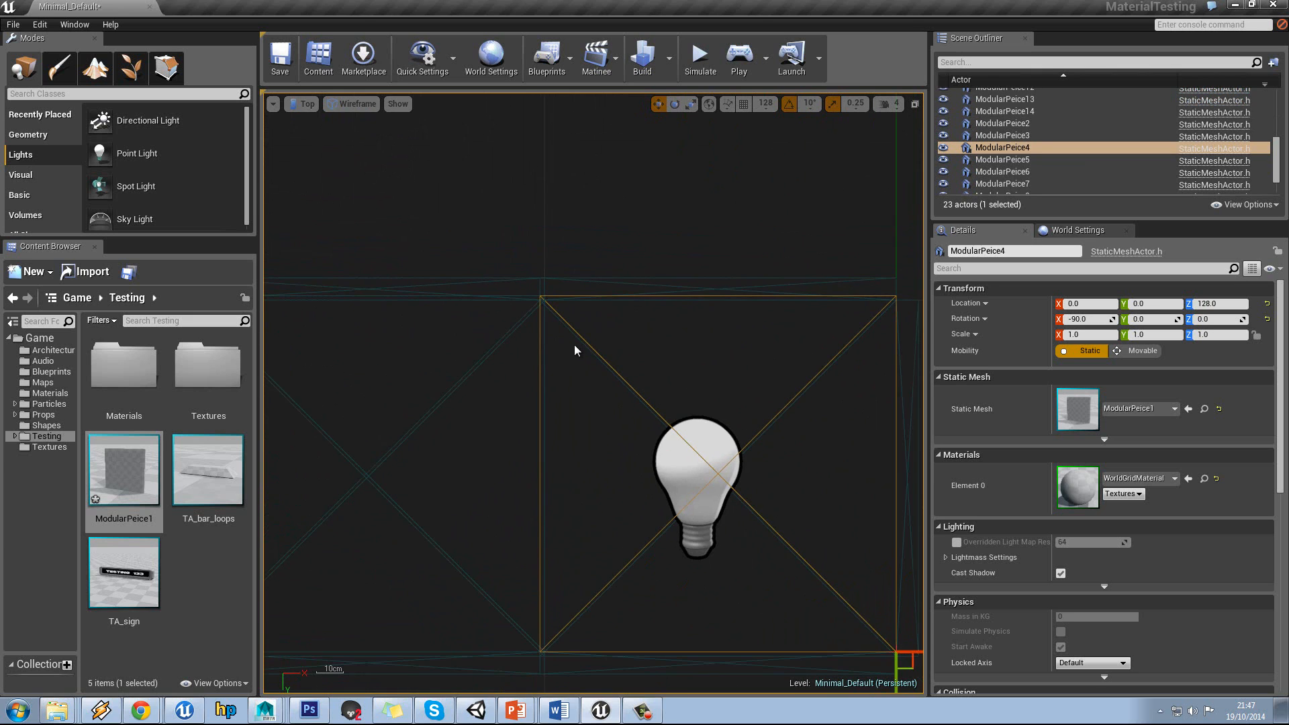
pyautogui.click(577, 349)
pyautogui.moveTo(579, 349); pyautogui.dragTo(517, 248, button='right')
pyautogui.click(536, 567)
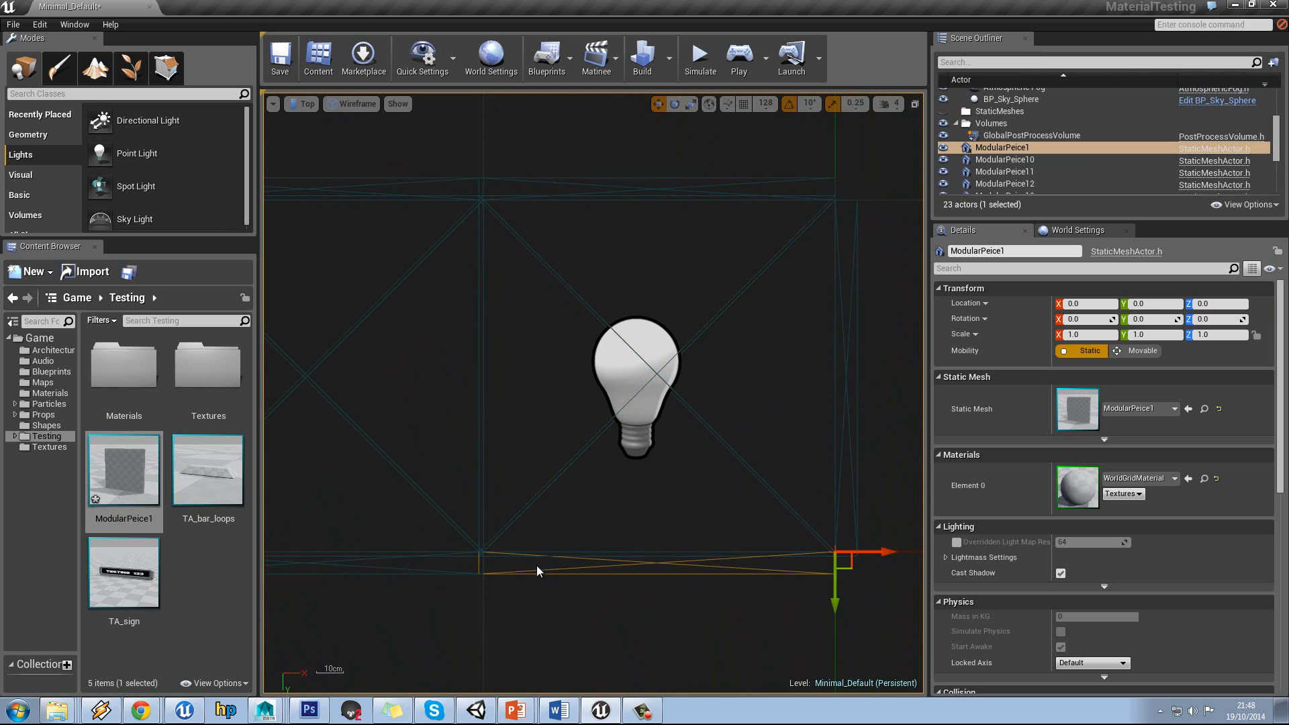
# Switch to Maya, move the UV Texture Editor aside and show the outer end of the wall section in the top view.
pyautogui.click(274, 713)
pyautogui.click(286, 682)
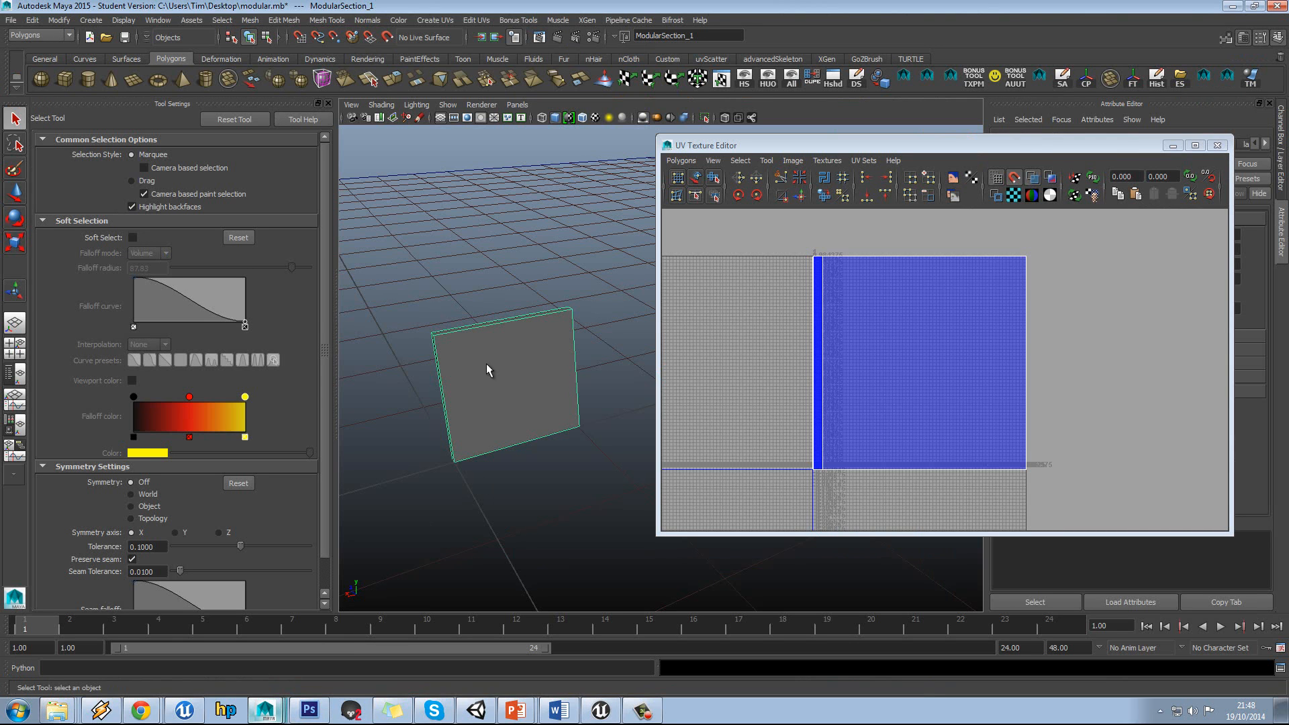
pyautogui.press('space')
pyautogui.moveTo(505, 365); pyautogui.dragTo(468, 364)
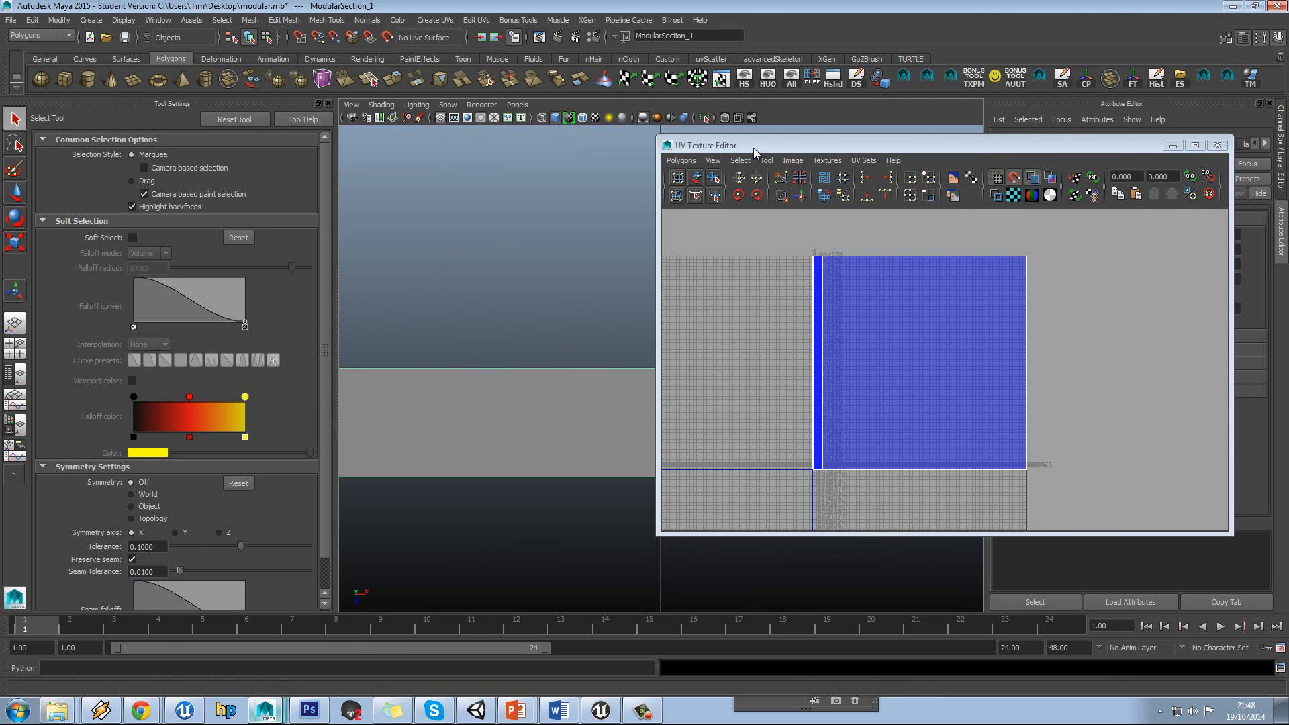
pyautogui.moveTo(754, 149); pyautogui.dragTo(1176, 237)
pyautogui.scroll(-5, 473, 383)
pyautogui.keyDown('alt'); pyautogui.moveTo(469, 384); pyautogui.dragTo(762, 393, button='middle'); pyautogui.keyUp('alt')
pyautogui.scroll(2, 469, 399)
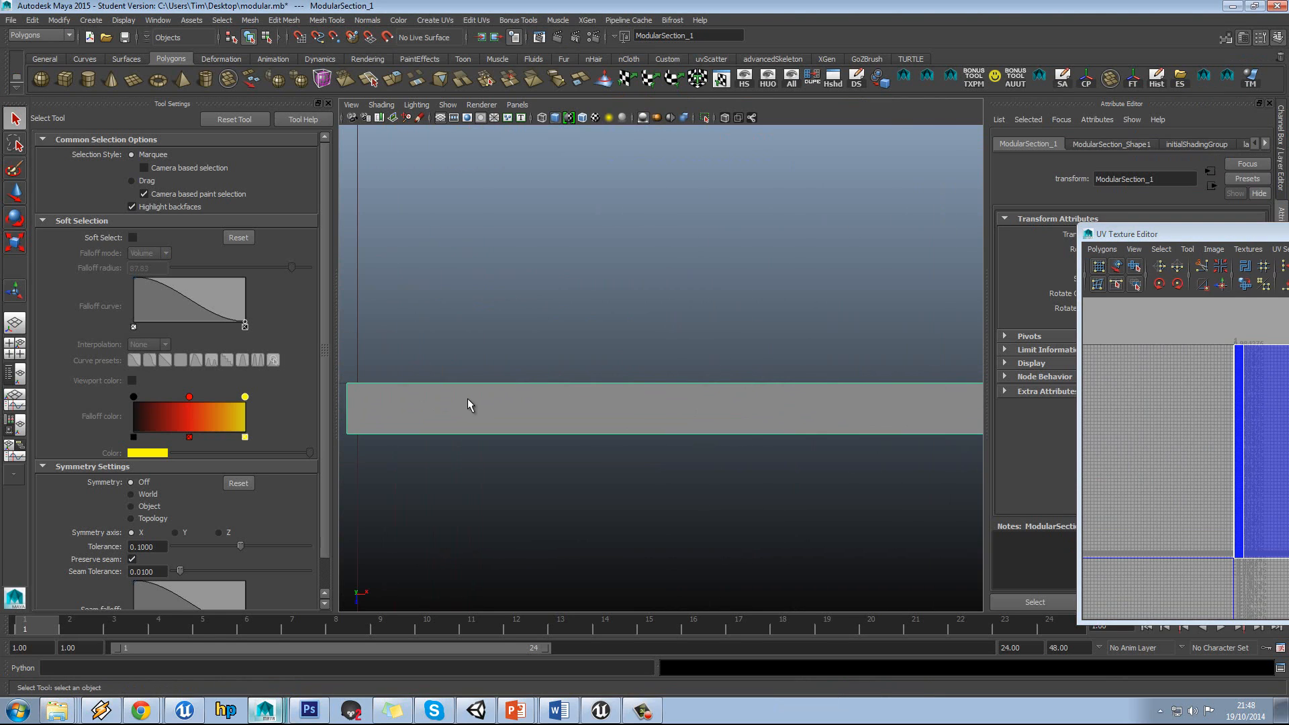
pyautogui.moveTo(468, 399); pyautogui.dragTo(516, 393, button='right')
pyautogui.keyDown('alt'); pyautogui.moveTo(486, 401); pyautogui.dragTo(578, 417, button='middle'); pyautogui.keyUp('alt')
# Move the vertices at the wall section's protruding end along X onto the nearest grid line.
pyautogui.rightClick(578, 412)
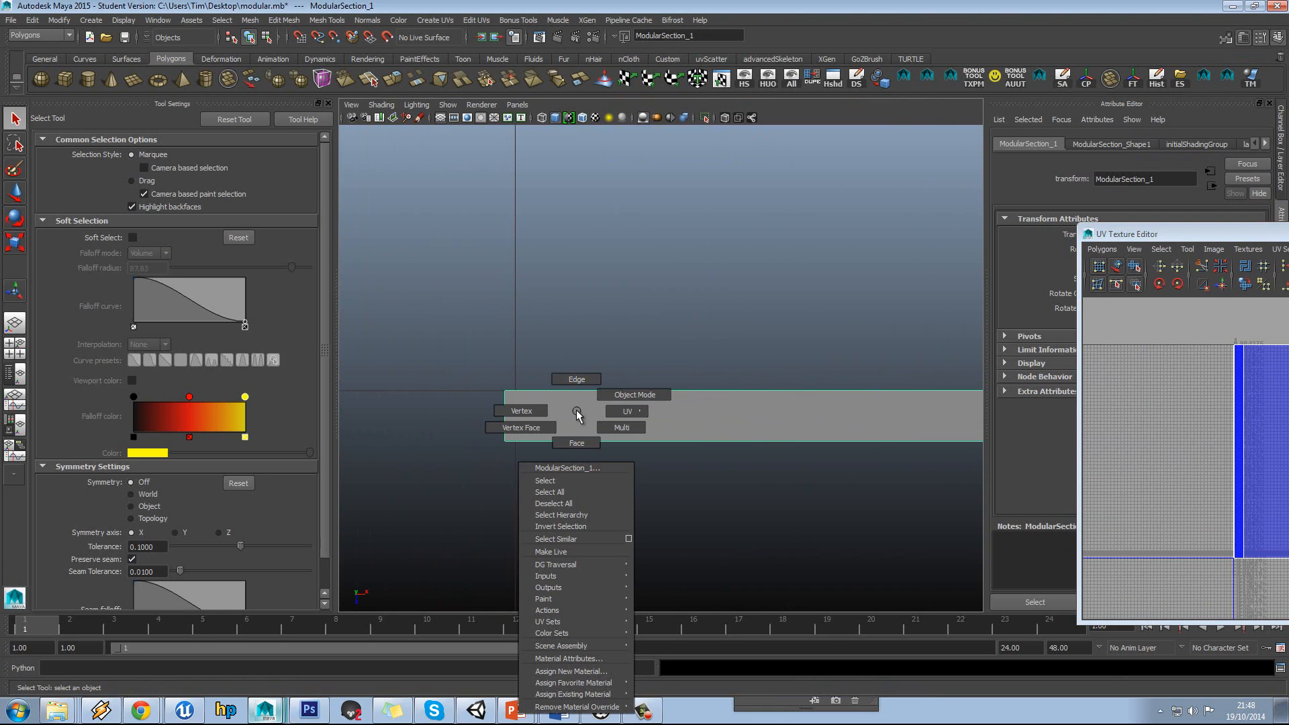
pyautogui.click(535, 417)
pyautogui.moveTo(432, 357); pyautogui.dragTo(540, 502)
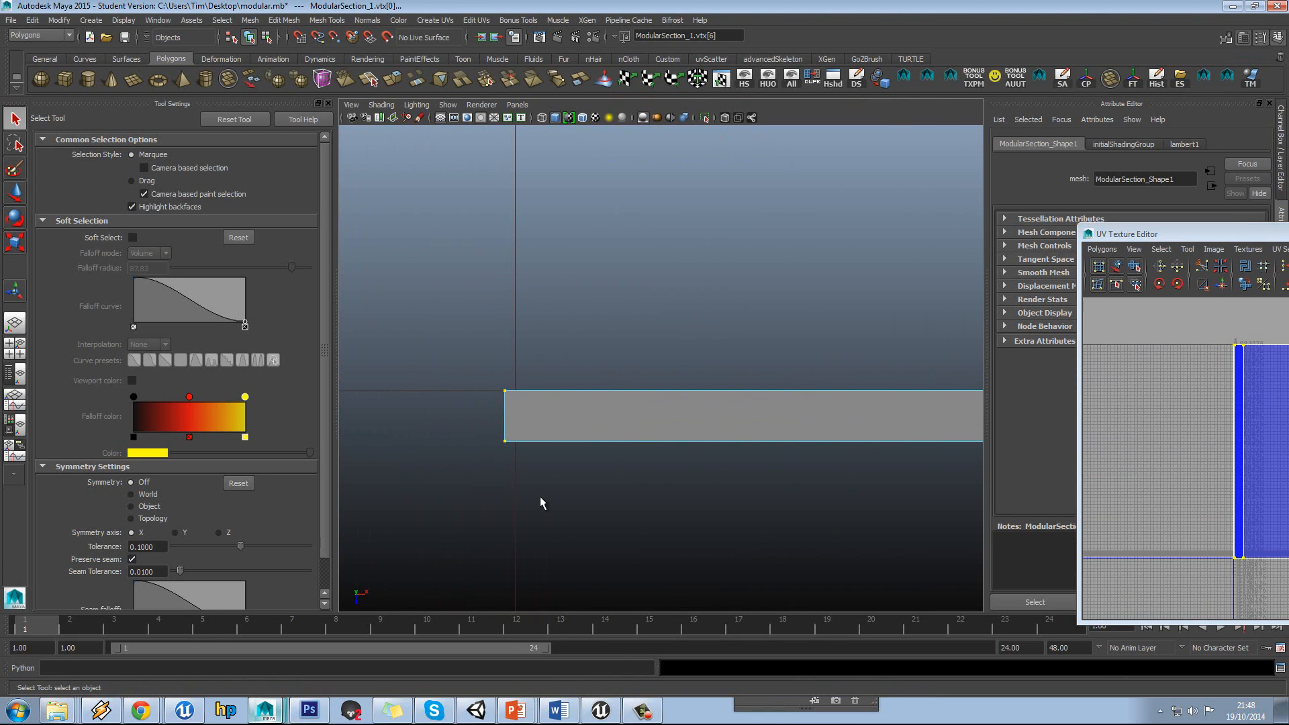
pyautogui.press('w')
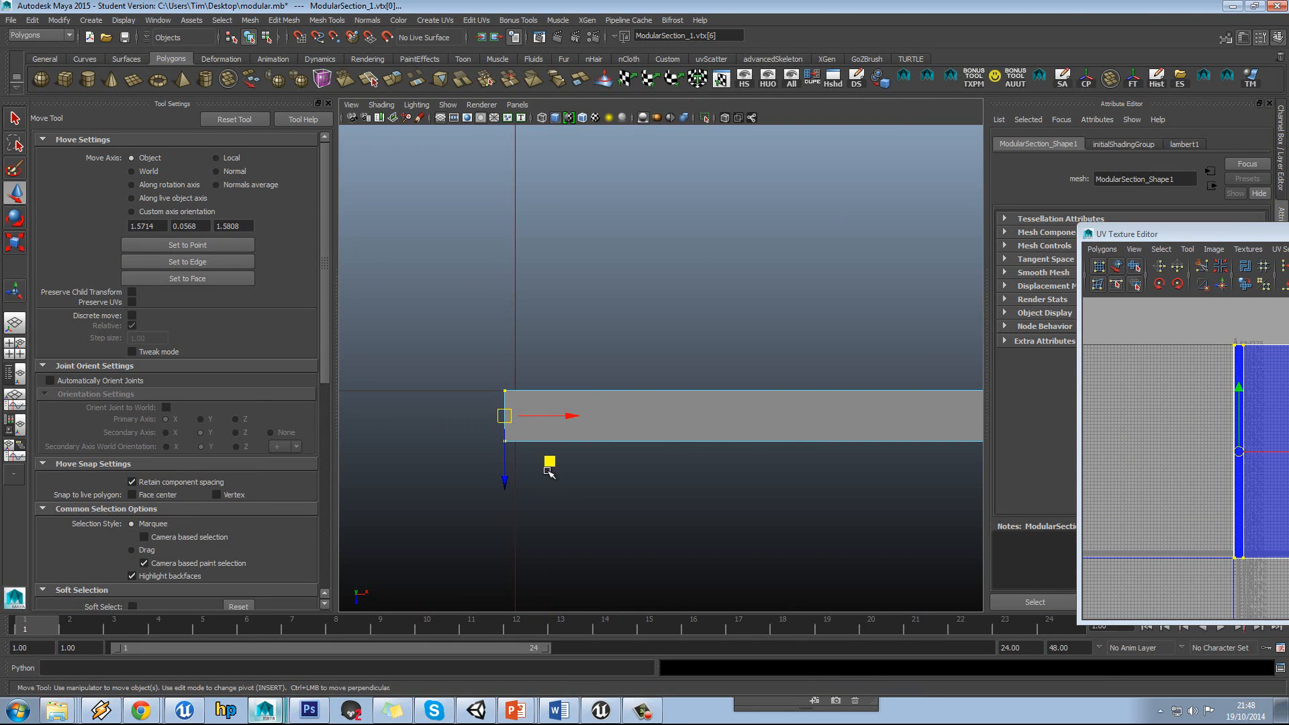
pyautogui.moveTo(568, 417); pyautogui.dragTo(654, 435)
# In the front view, lower the wall section's top vertices onto the horizontal grid line.
pyautogui.scroll(-3, 590, 421)
pyautogui.press('space')
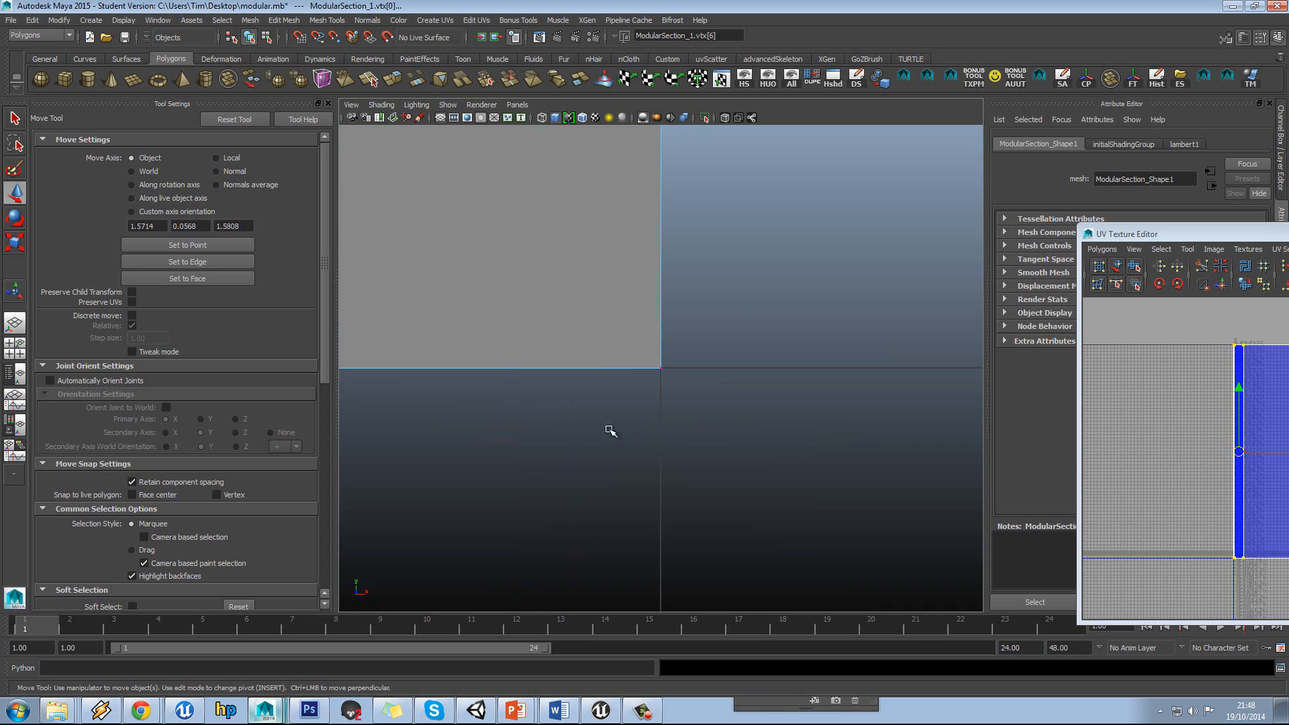
pyautogui.scroll(-5, 625, 443)
pyautogui.keyDown('alt'); pyautogui.moveTo(611, 343); pyautogui.dragTo(648, 447, button='middle'); pyautogui.keyUp('alt')
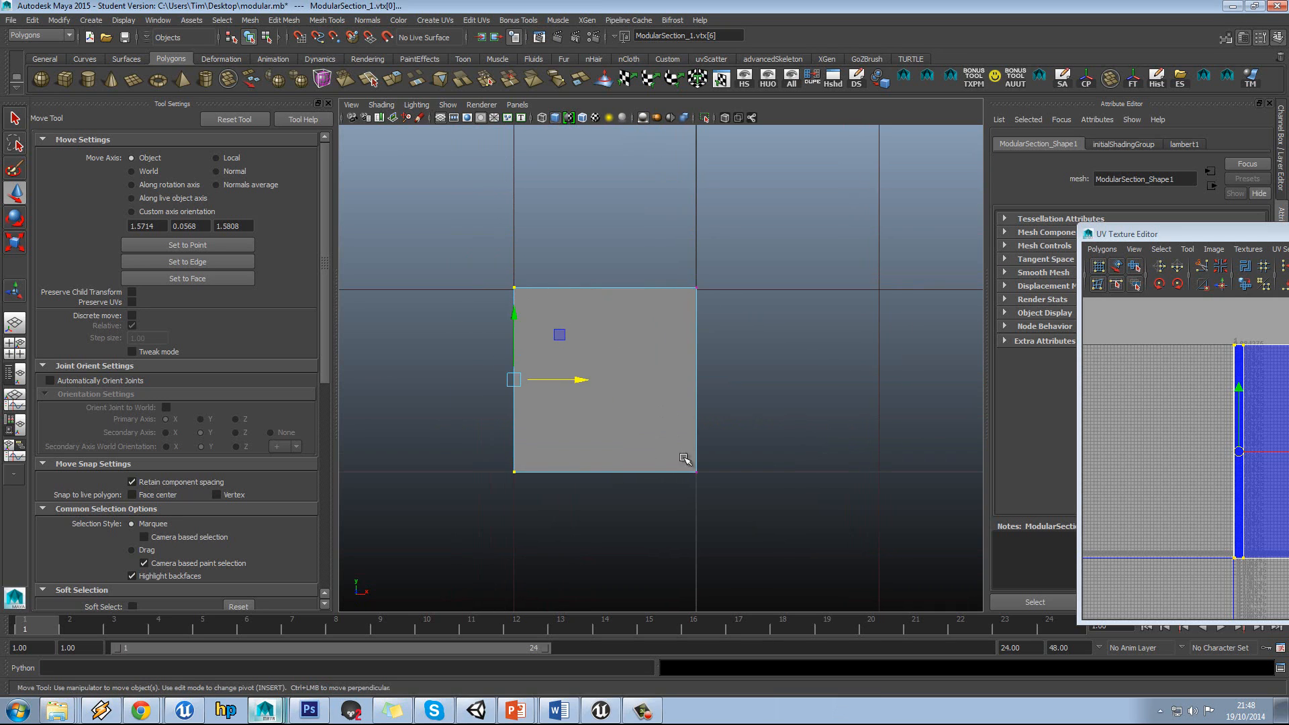
pyautogui.scroll(4, 552, 316)
pyautogui.rightClick(616, 309)
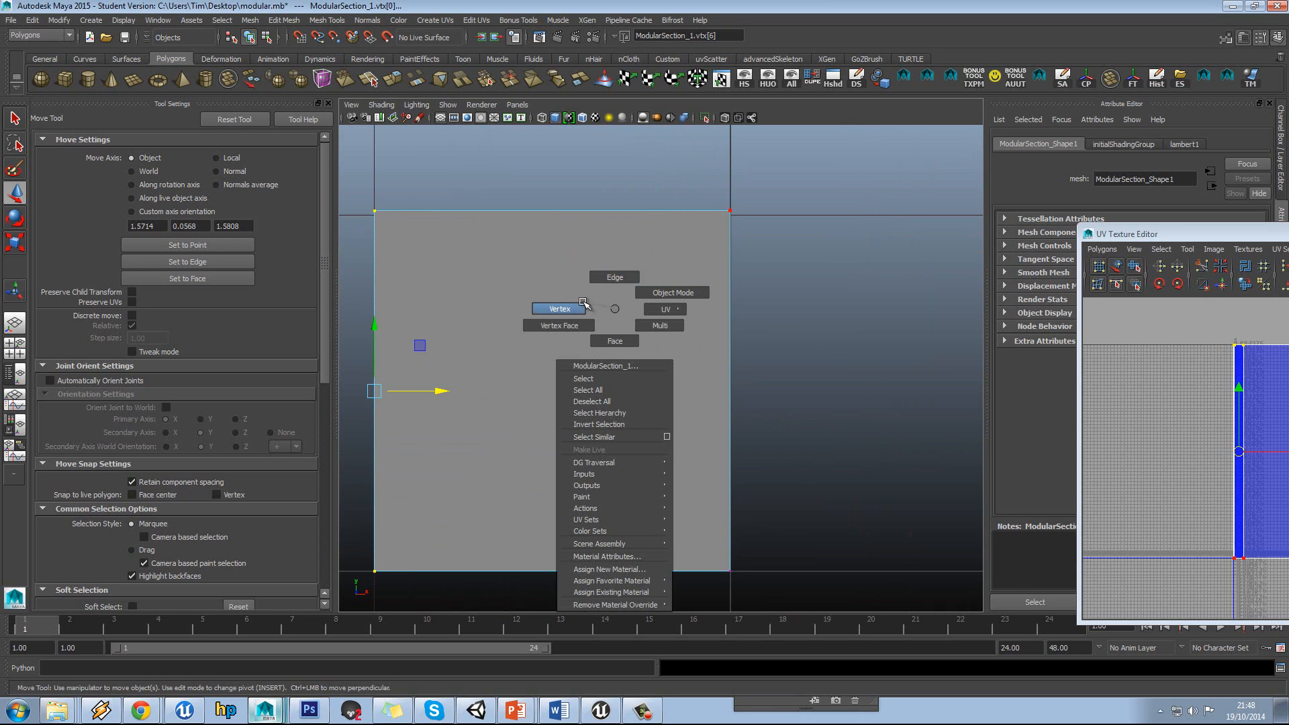
pyautogui.moveTo(581, 302); pyautogui.dragTo(581, 303, button='right')
pyautogui.scroll(3, 581, 384)
pyautogui.moveTo(387, 316); pyautogui.dragTo(970, 423)
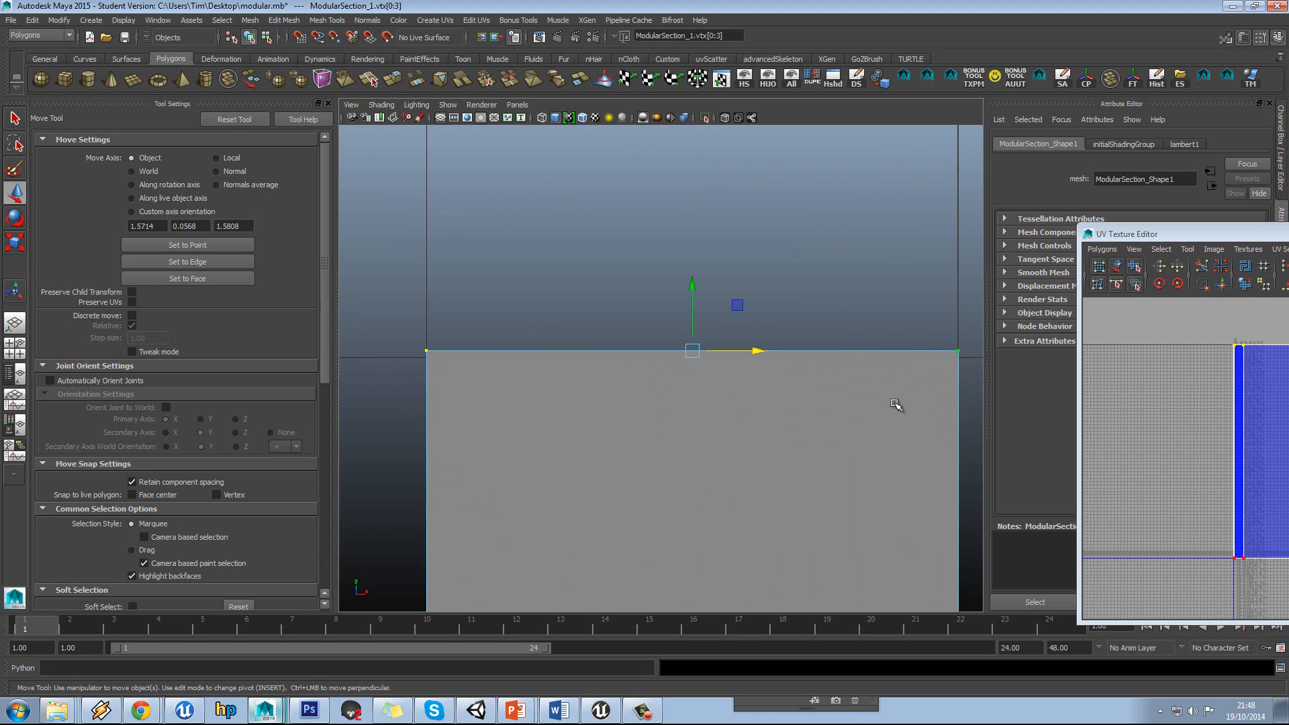
pyautogui.moveTo(691, 283); pyautogui.dragTo(692, 293)
# Export the corrected wall section as a whole object in FBX format, overwriting ModularPeice1.fbx on the desktop.
pyautogui.press('space')
pyautogui.moveTo(588, 384); pyautogui.dragTo(531, 368)
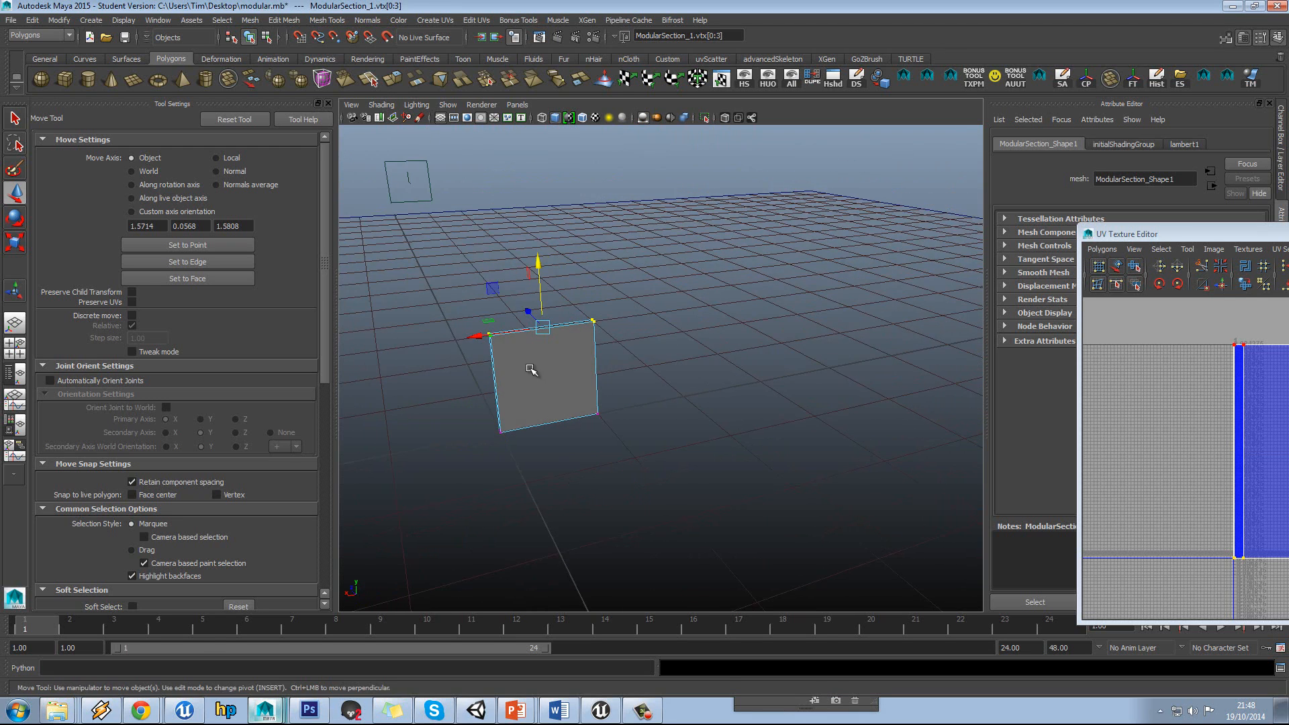
pyautogui.moveTo(530, 369); pyautogui.dragTo(561, 345, button='right')
pyautogui.click(530, 369)
pyautogui.keyDown('alt'); pyautogui.moveTo(531, 369); pyautogui.dragTo(628, 370, button='middle'); pyautogui.keyUp('alt')
pyautogui.scroll(5, 628, 370)
pyautogui.moveTo(690, 382)
pyautogui.keyDown('alt'); pyautogui.mouseDown()
pyautogui.moveTo(627, 365)
pyautogui.moveTo(692, 380)
pyautogui.mouseUp(); pyautogui.keyUp('alt')
pyautogui.click(15, 21)
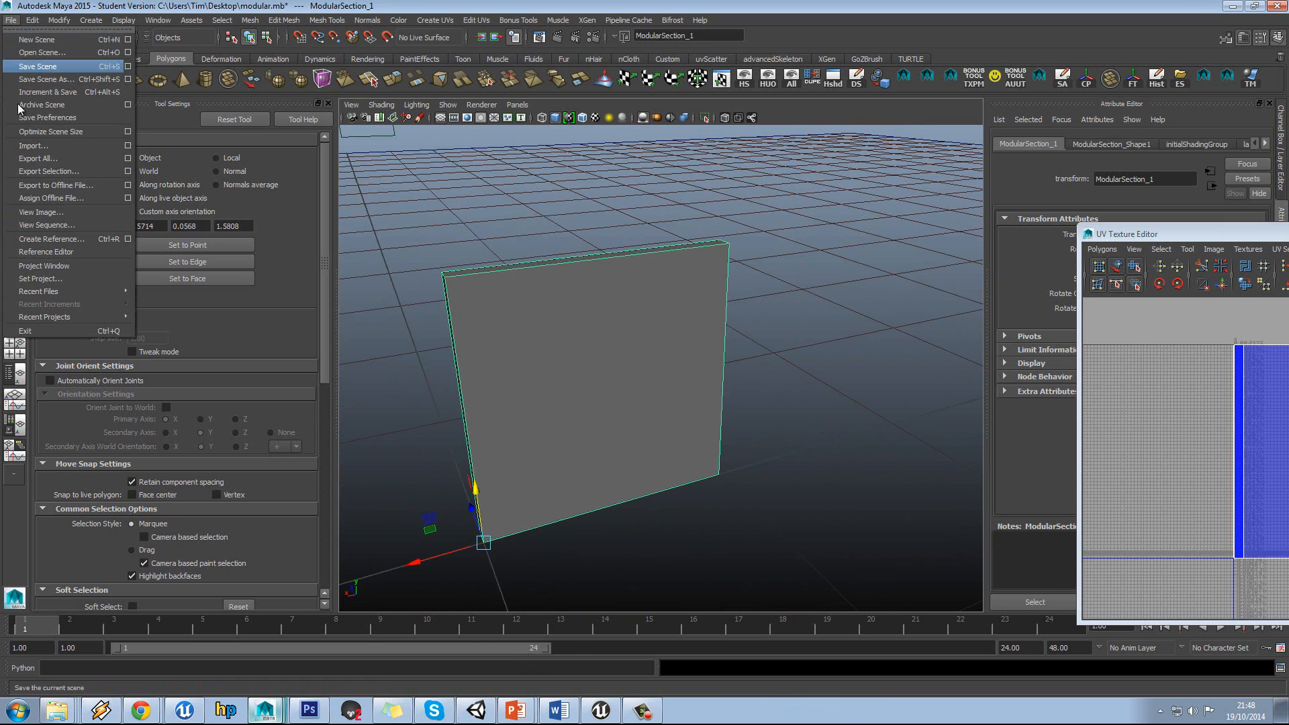
pyautogui.click(40, 170)
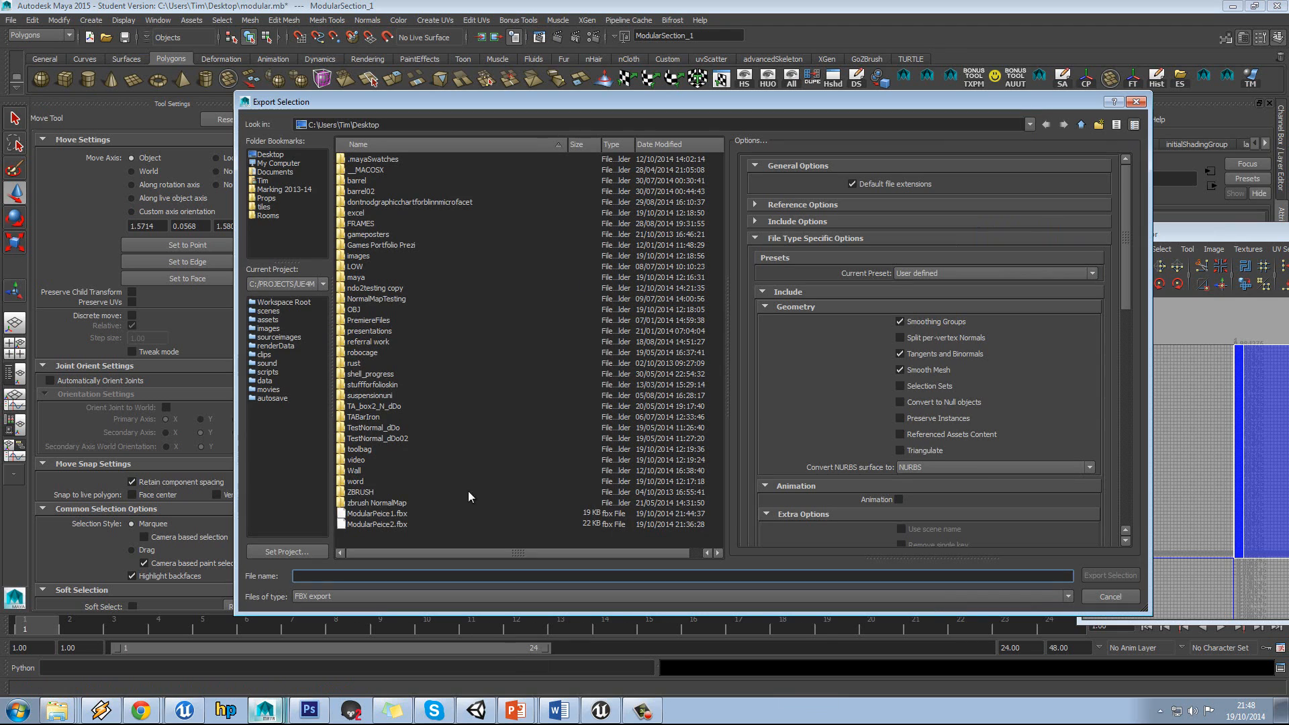
pyautogui.doubleClick(386, 513)
pyautogui.click(663, 376)
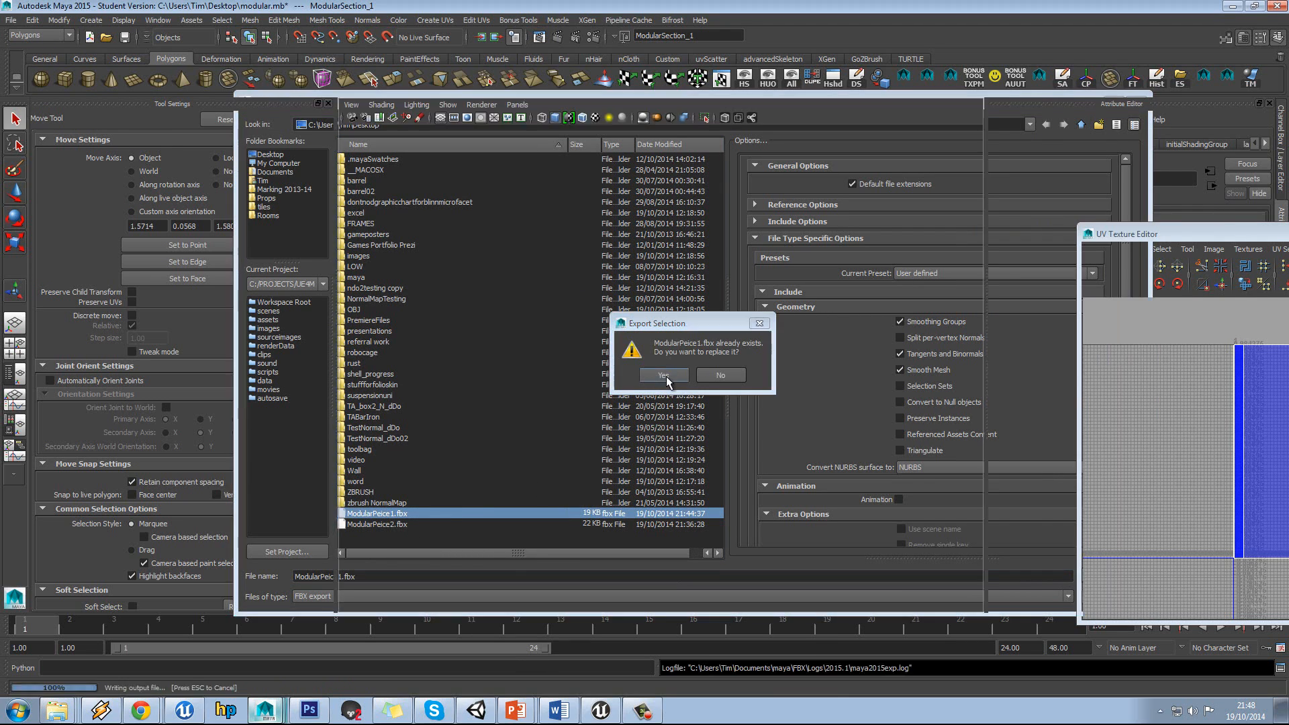
# Switch to Unreal Engine, return to the perspective view and reimport the ModularPeice1 static mesh.
pyautogui.click(601, 710)
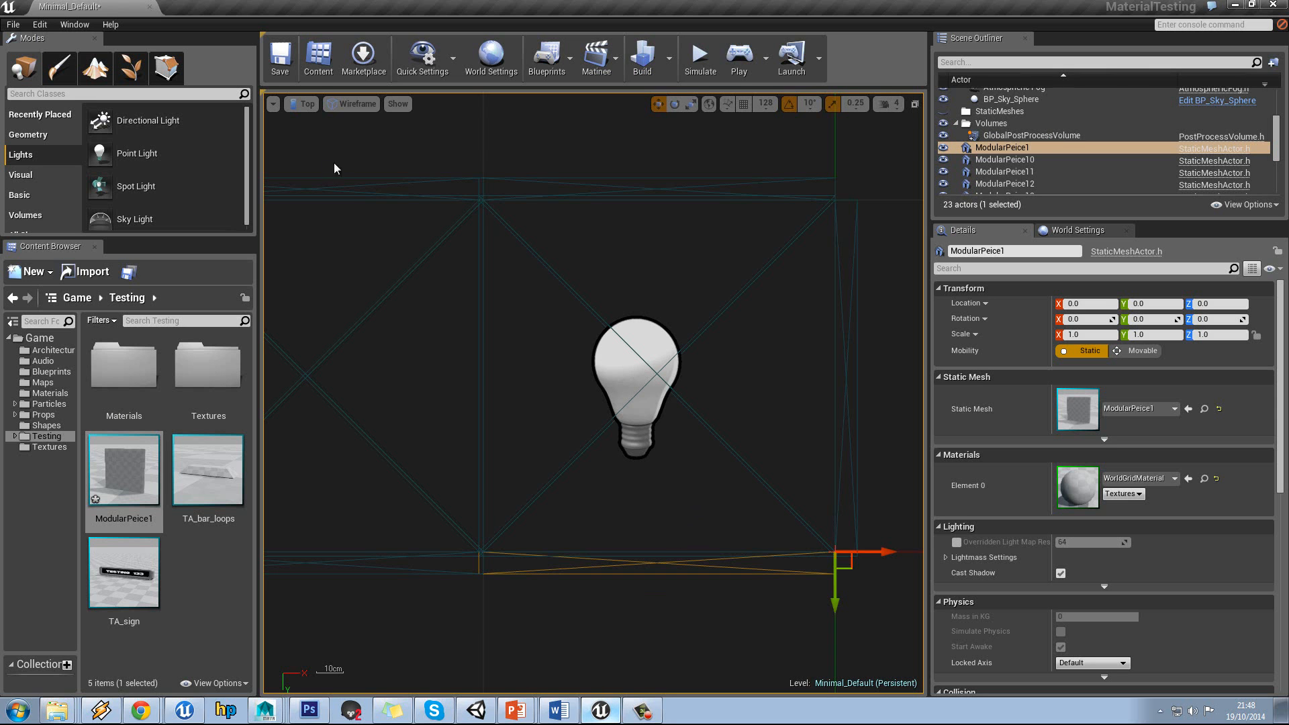
pyautogui.click(344, 106)
pyautogui.click(311, 122)
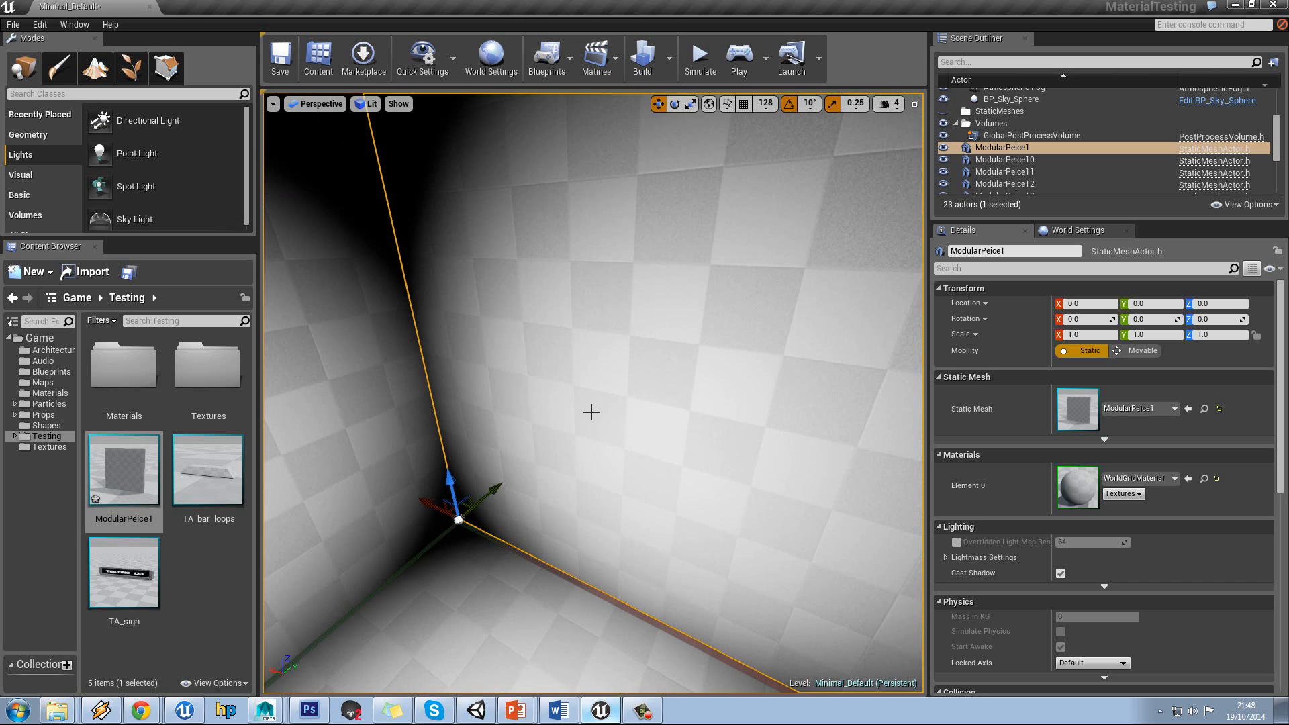
pyautogui.moveTo(591, 412); pyautogui.dragTo(806, 468, button='right')
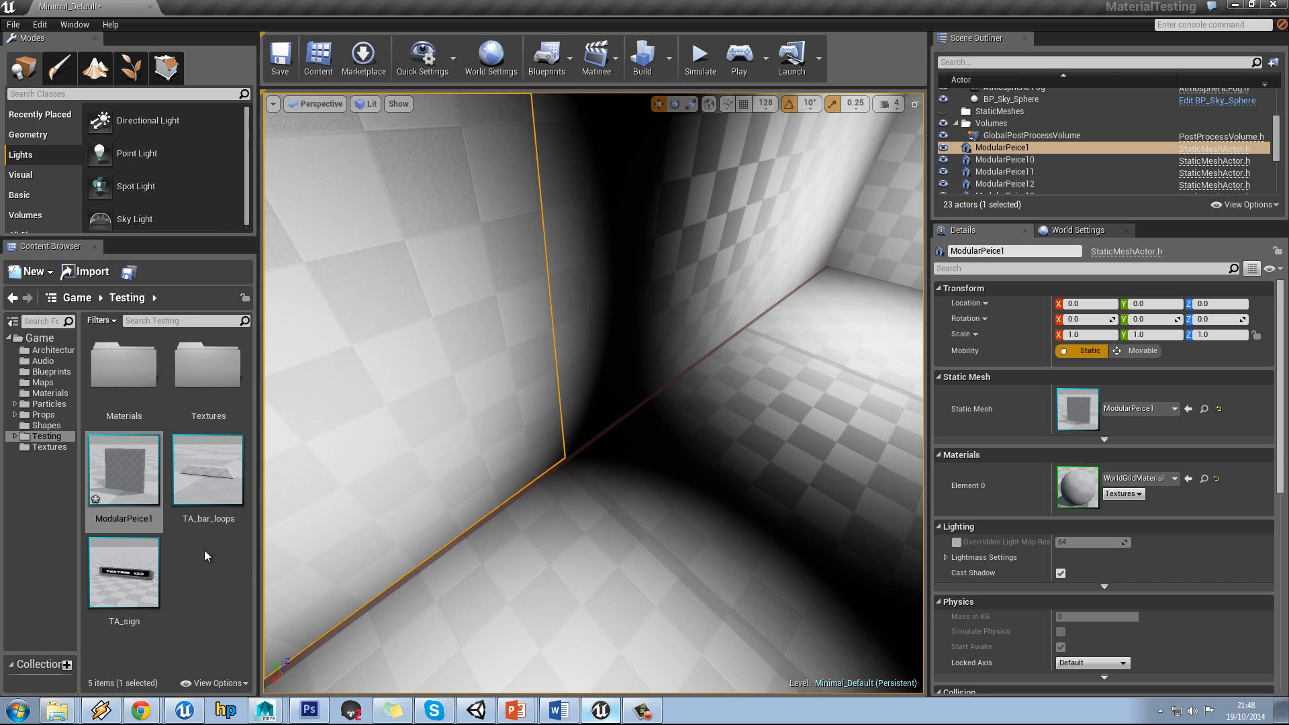
pyautogui.rightClick(125, 497)
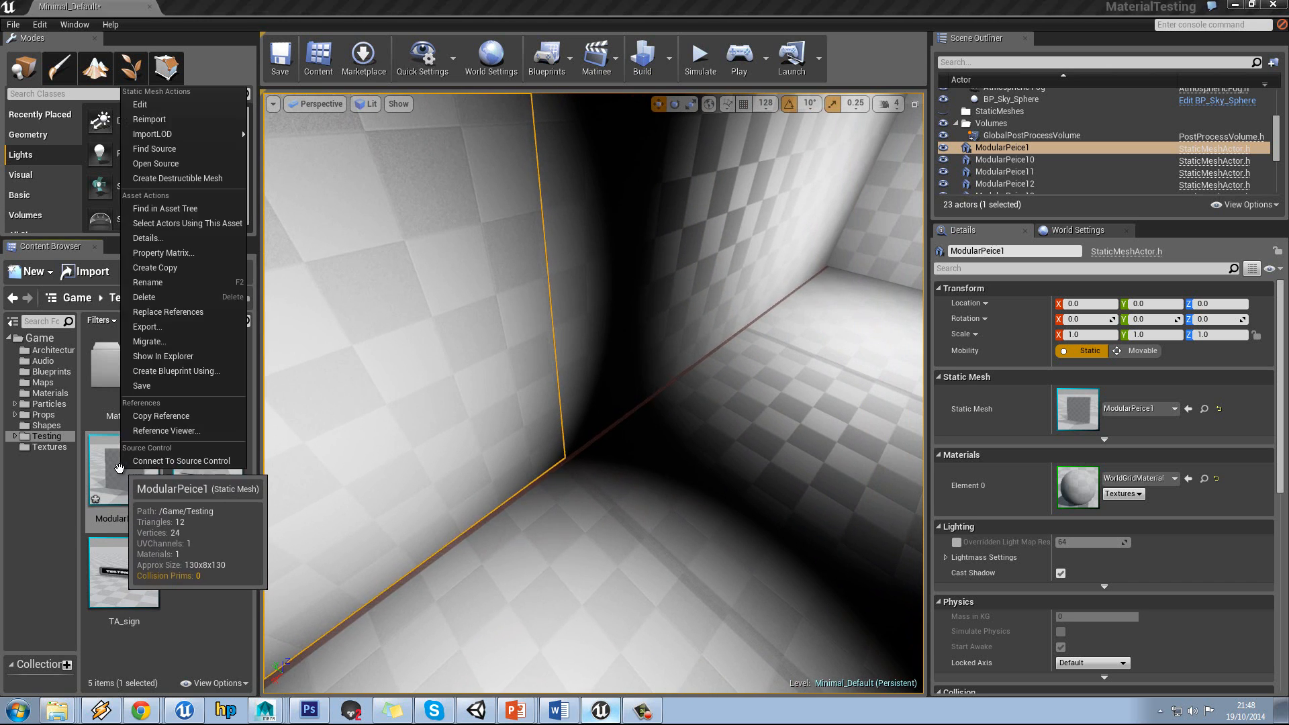
pyautogui.click(191, 120)
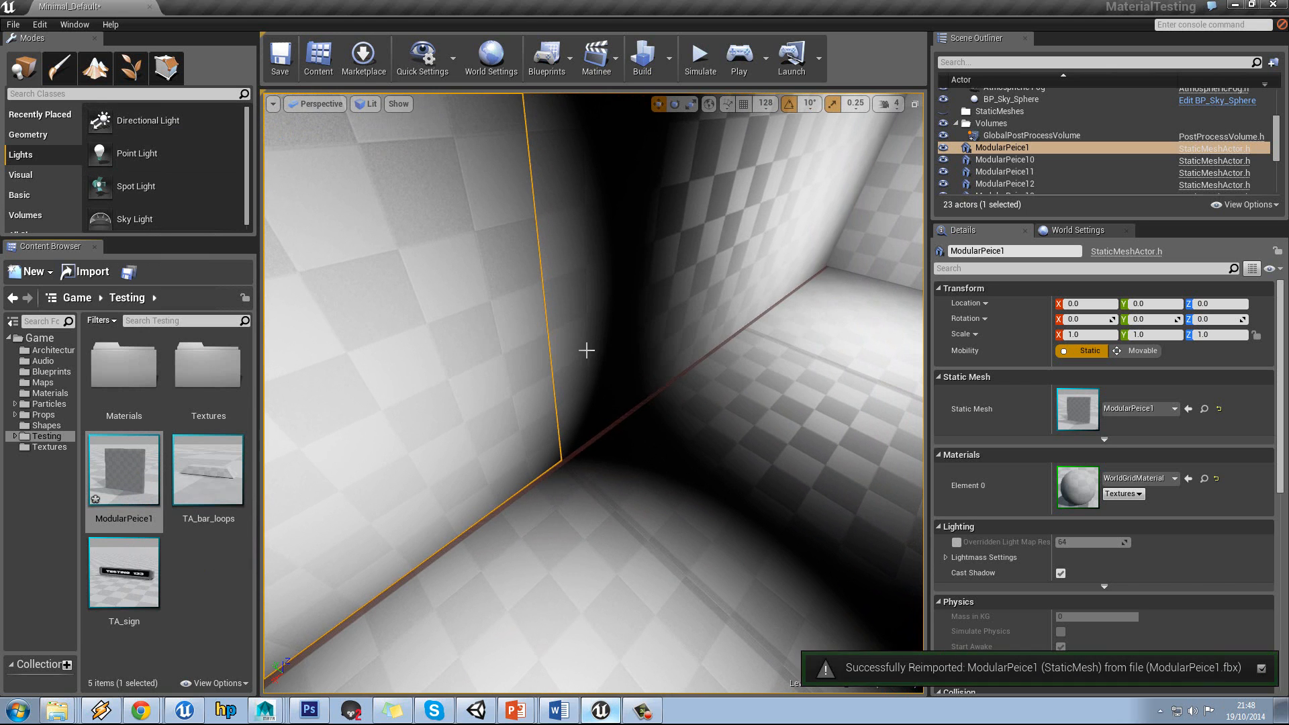
# Check the seams between the reimported pieces from above in wireframe and lit modes, ending in the perspective view.
pyautogui.moveTo(585, 349); pyautogui.dragTo(181, 208, button='right')
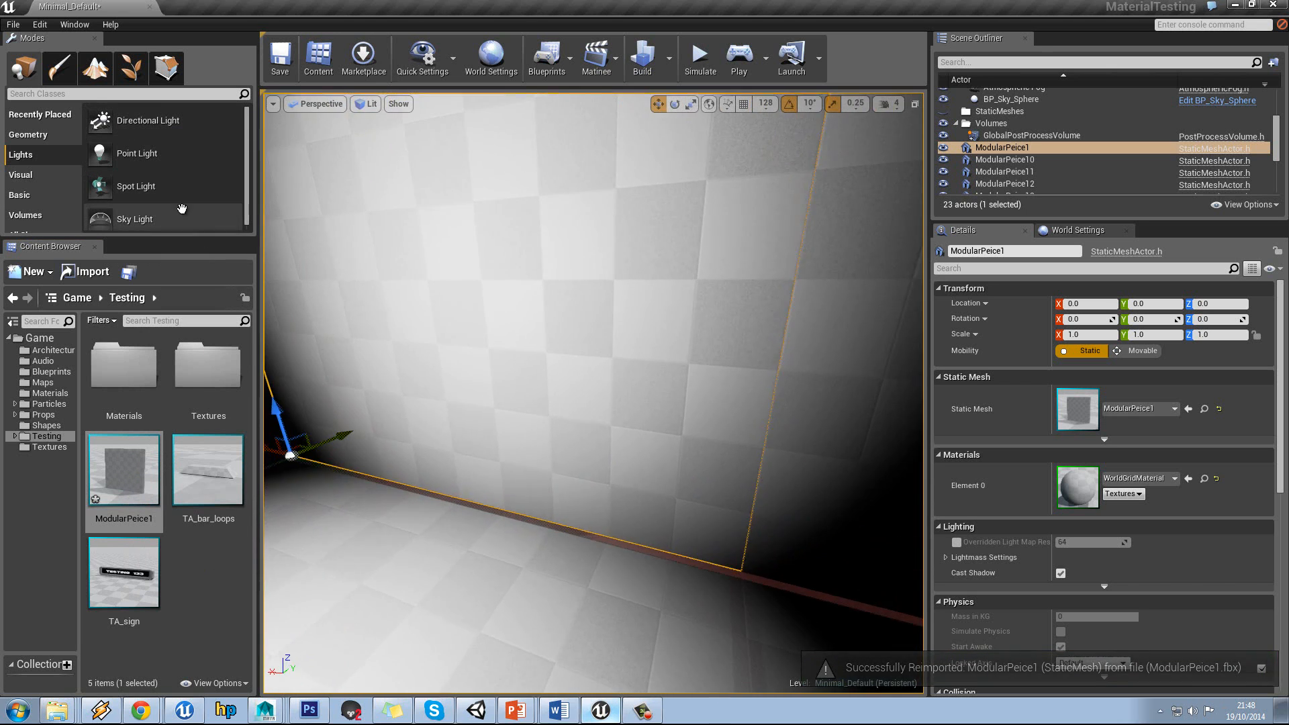
pyautogui.click(316, 103)
pyautogui.click(313, 154)
pyautogui.scroll(-5, 599, 321)
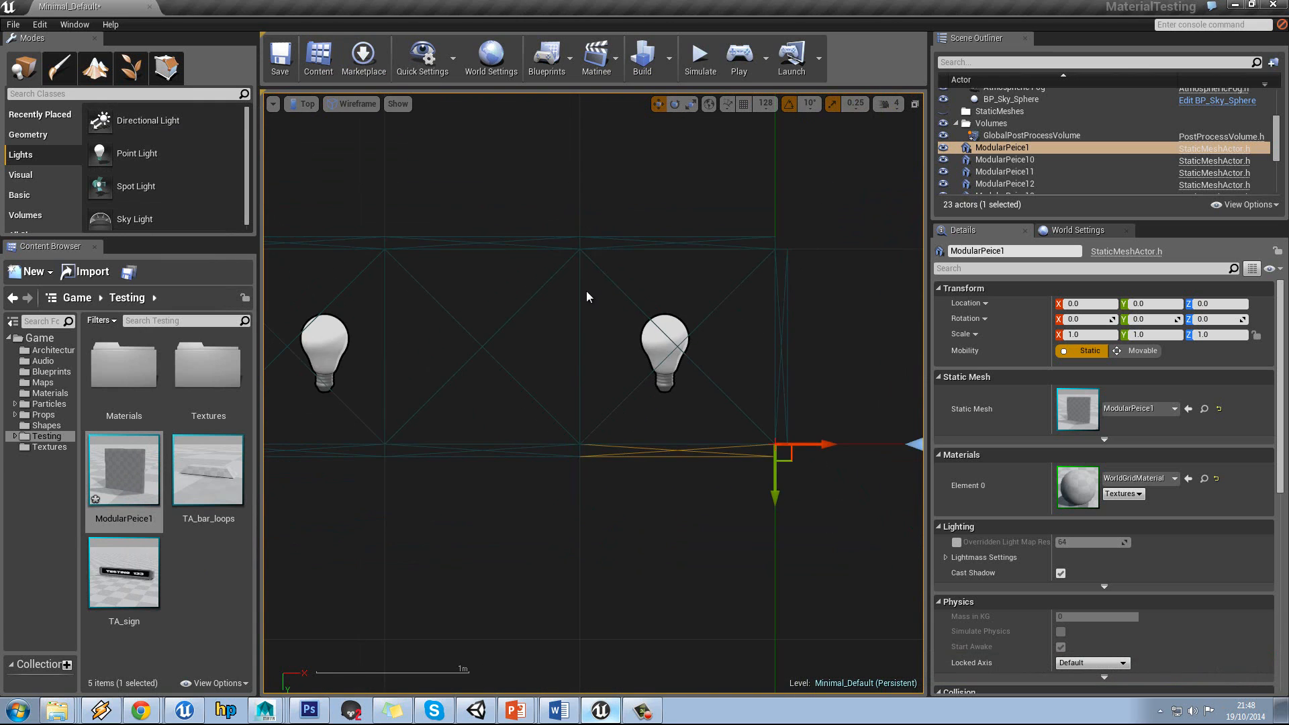
pyautogui.scroll(5, 591, 293)
pyautogui.scroll(-4, 610, 415)
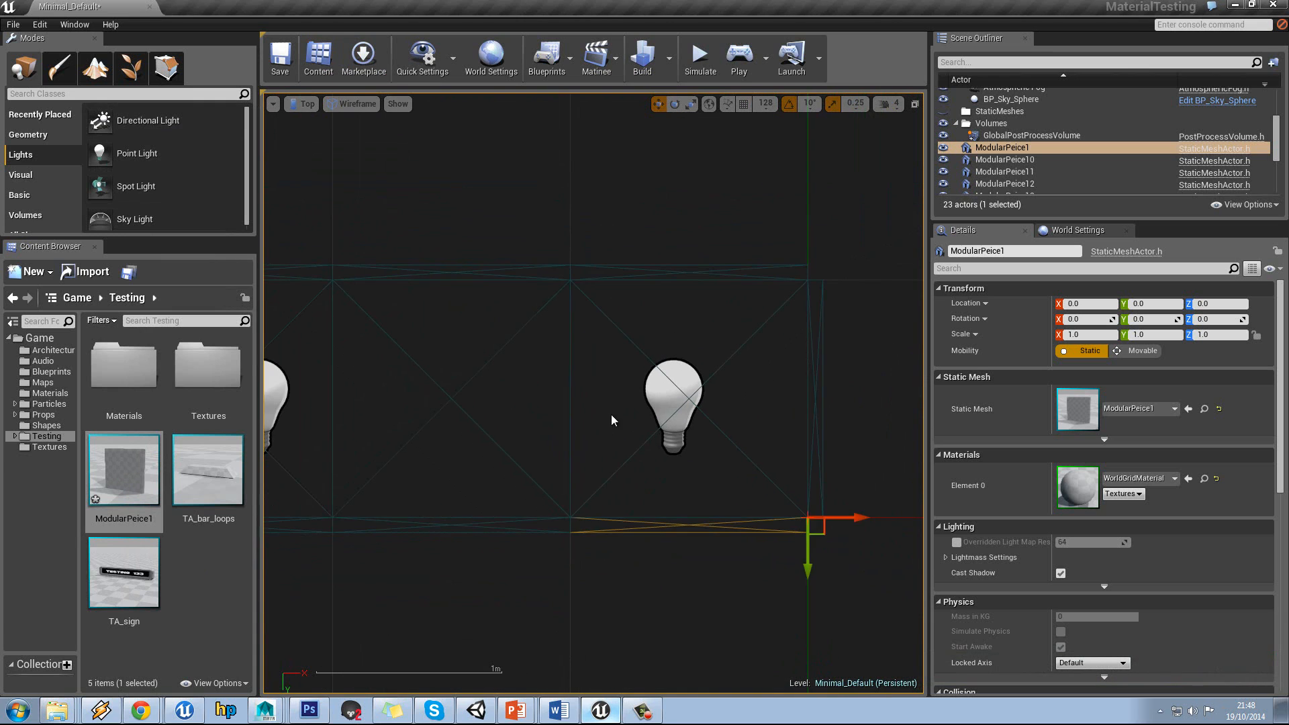
pyautogui.moveTo(611, 413); pyautogui.dragTo(723, 396, button='right')
pyautogui.click(357, 104)
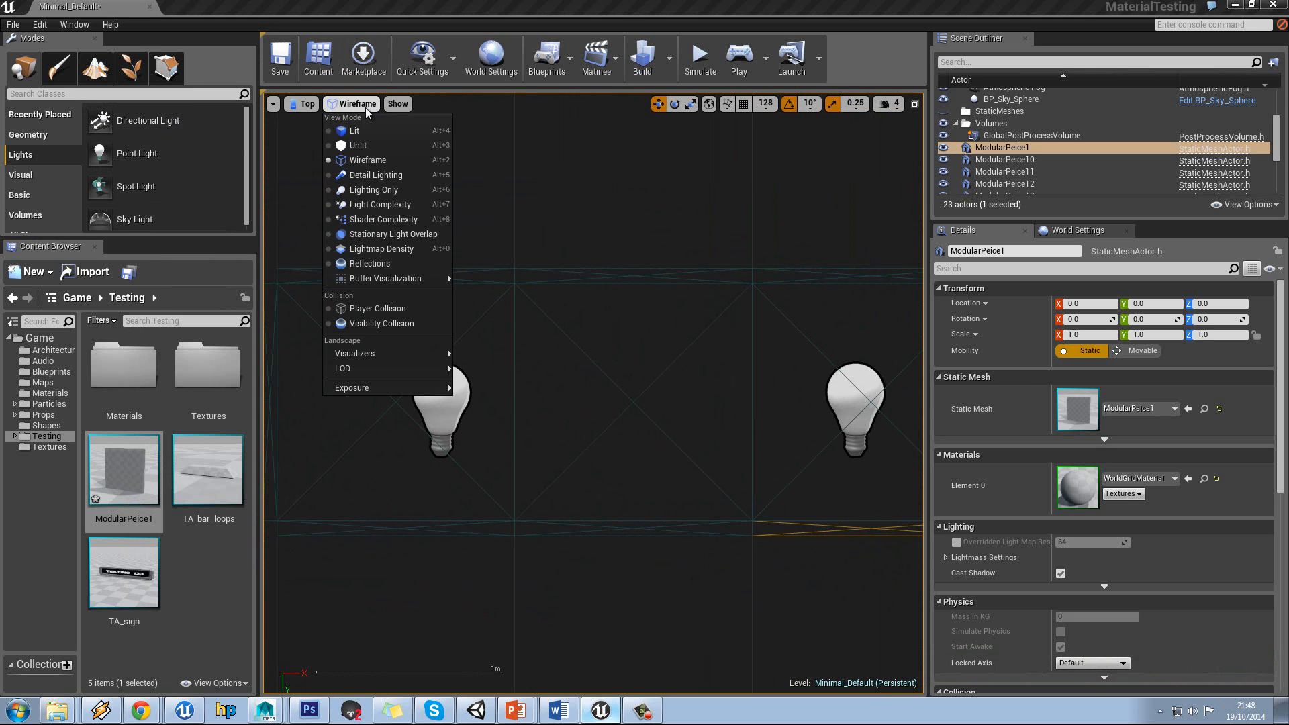
pyautogui.click(356, 130)
pyautogui.click(304, 103)
pyautogui.click(315, 122)
# Turn off the grid display in the perspective viewport.
pyautogui.moveTo(697, 446); pyautogui.dragTo(795, 502, button='right')
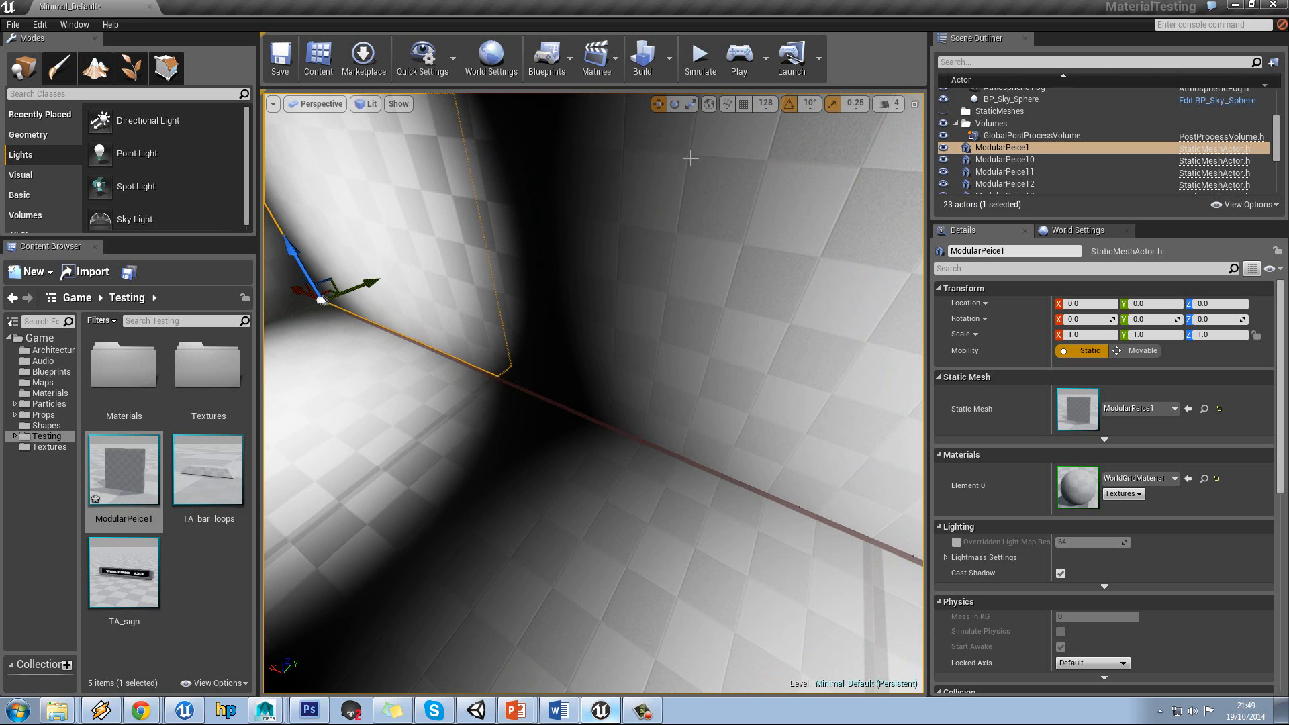
pyautogui.click(398, 103)
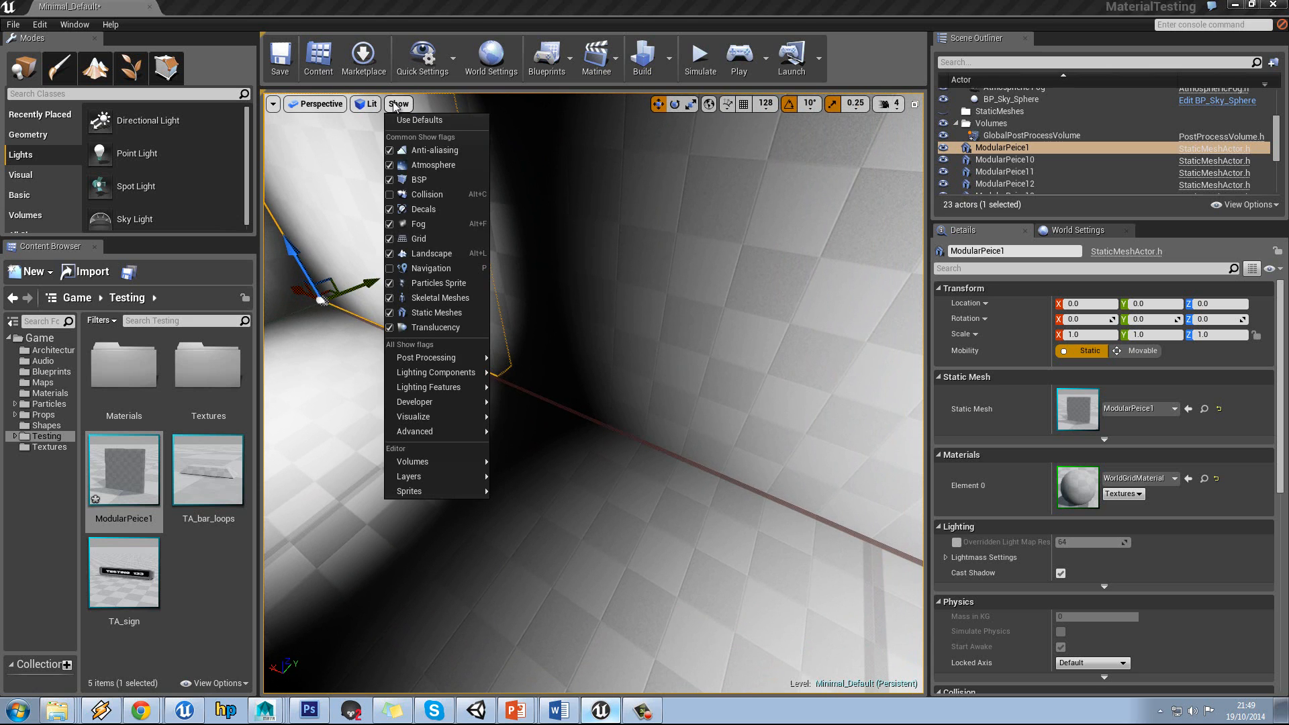
pyautogui.click(391, 240)
# Look over the corridor's walls and floor, and build the level's lighting.
pyautogui.moveTo(590, 325); pyautogui.dragTo(514, 274, button='right')
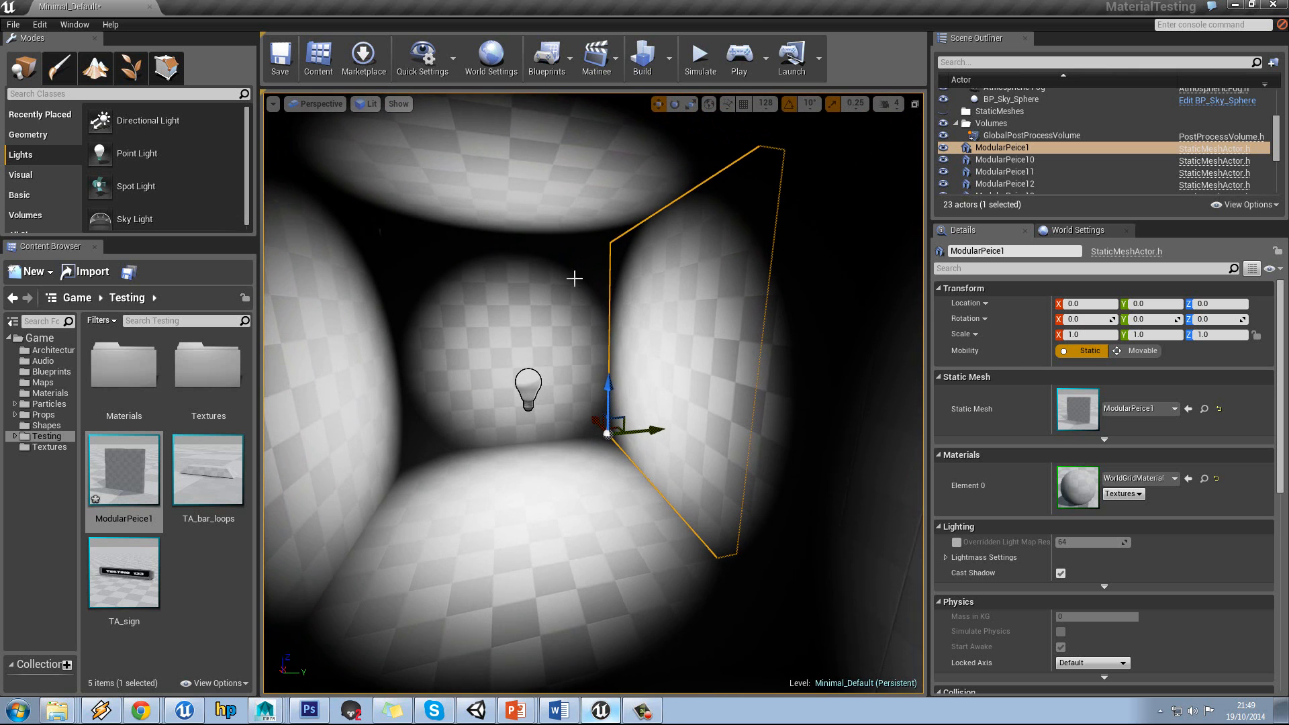
pyautogui.moveTo(574, 276); pyautogui.dragTo(589, 297, button='right')
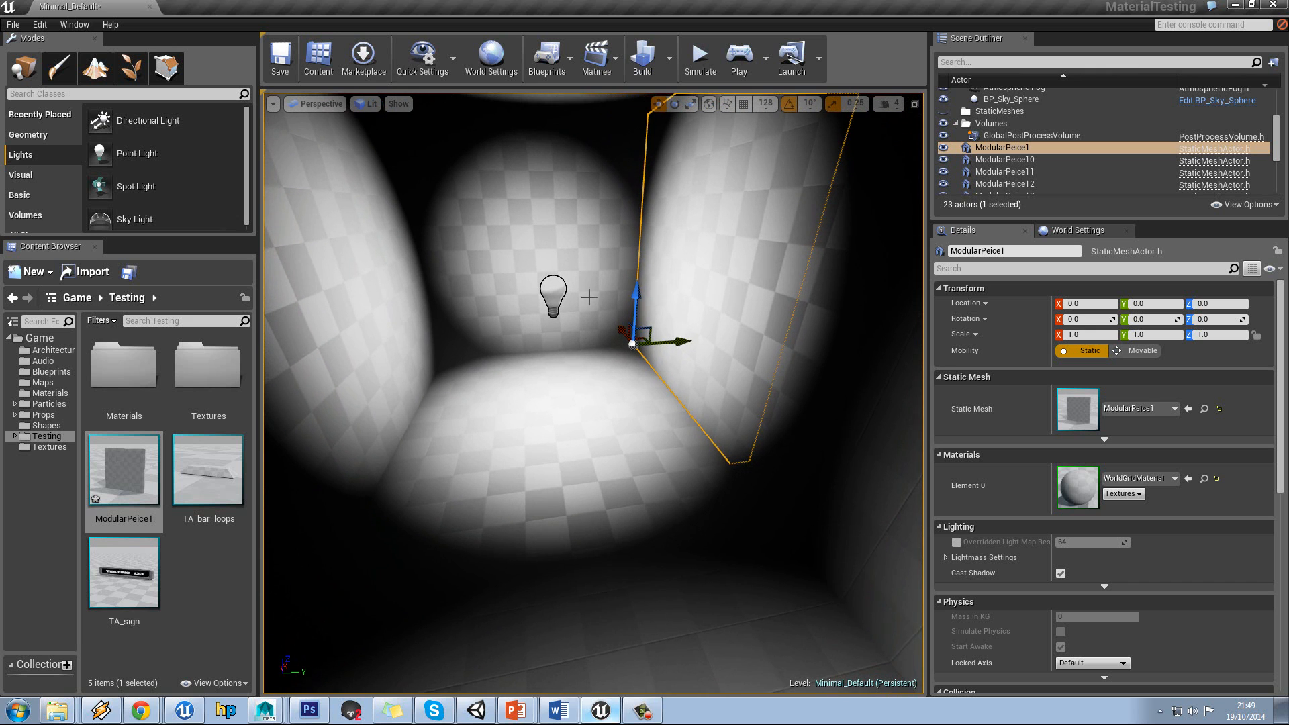
pyautogui.moveTo(496, 366); pyautogui.dragTo(754, 368, button='right')
pyautogui.click(755, 368)
pyautogui.moveTo(826, 387)
pyautogui.mouseDown(button='right')
pyautogui.moveTo(917, 356)
pyautogui.moveTo(623, 324)
pyautogui.moveTo(831, 373)
pyautogui.mouseUp(button='right')
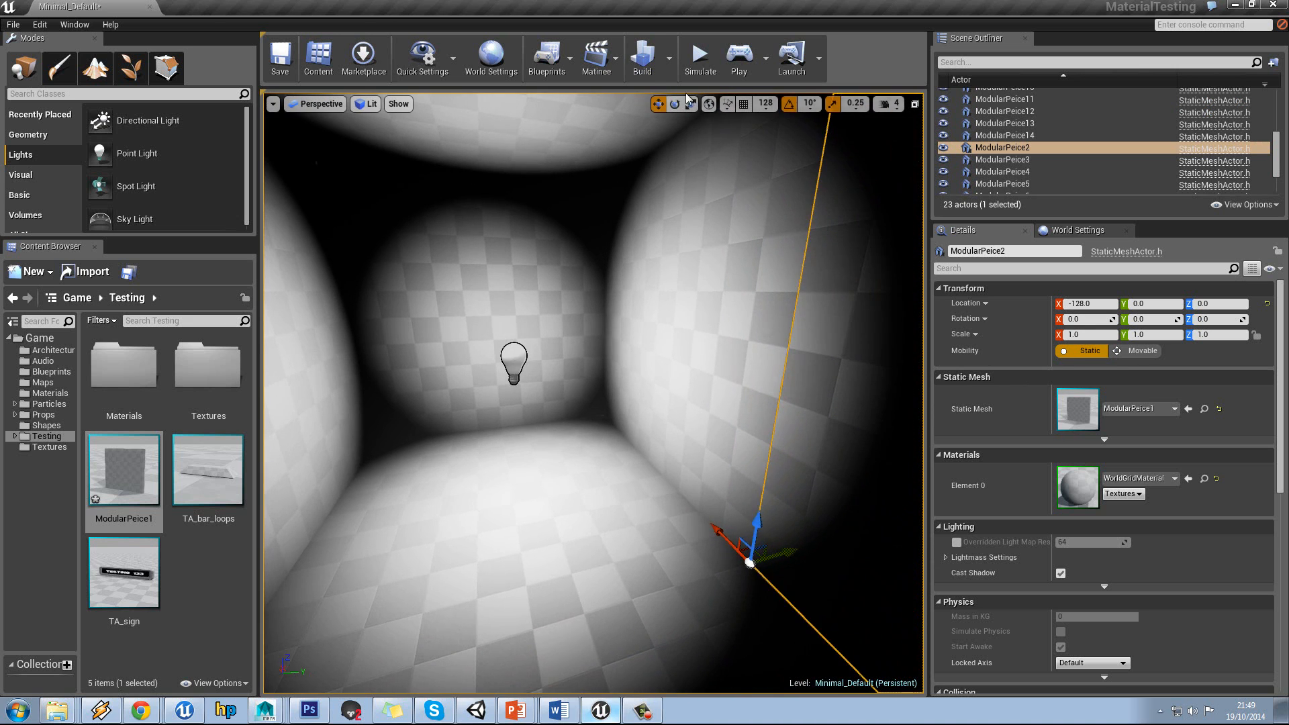
pyautogui.click(643, 71)
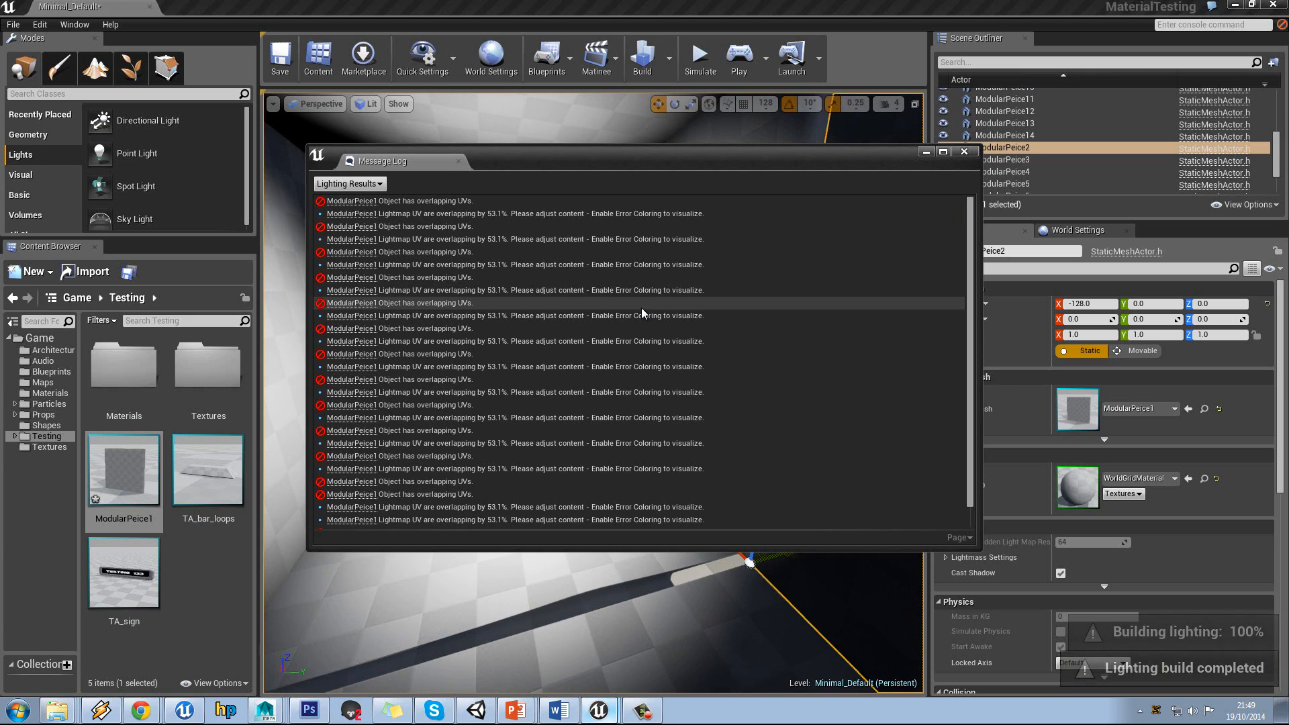
# Read the overlapping lightmap UV messages for ModularPeice1, close the Message Log and inspect the built lighting in the corridor.
pyautogui.click(384, 215)
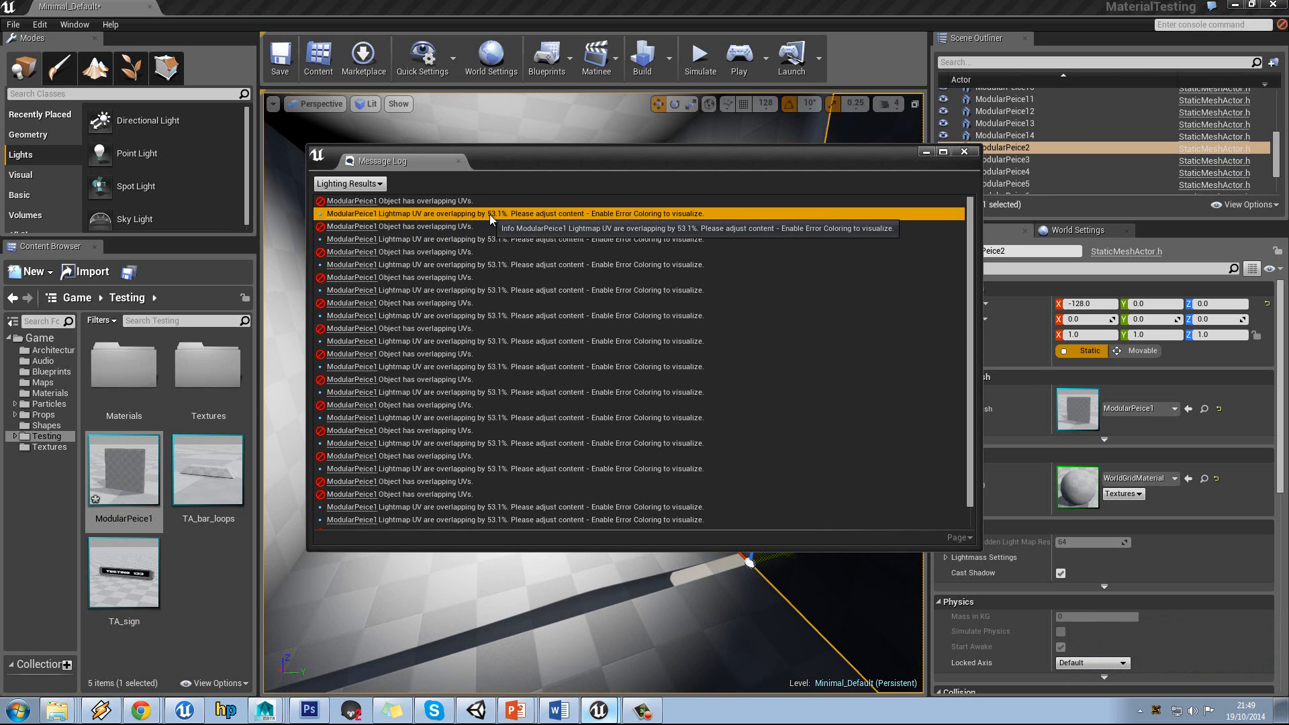
pyautogui.click(964, 151)
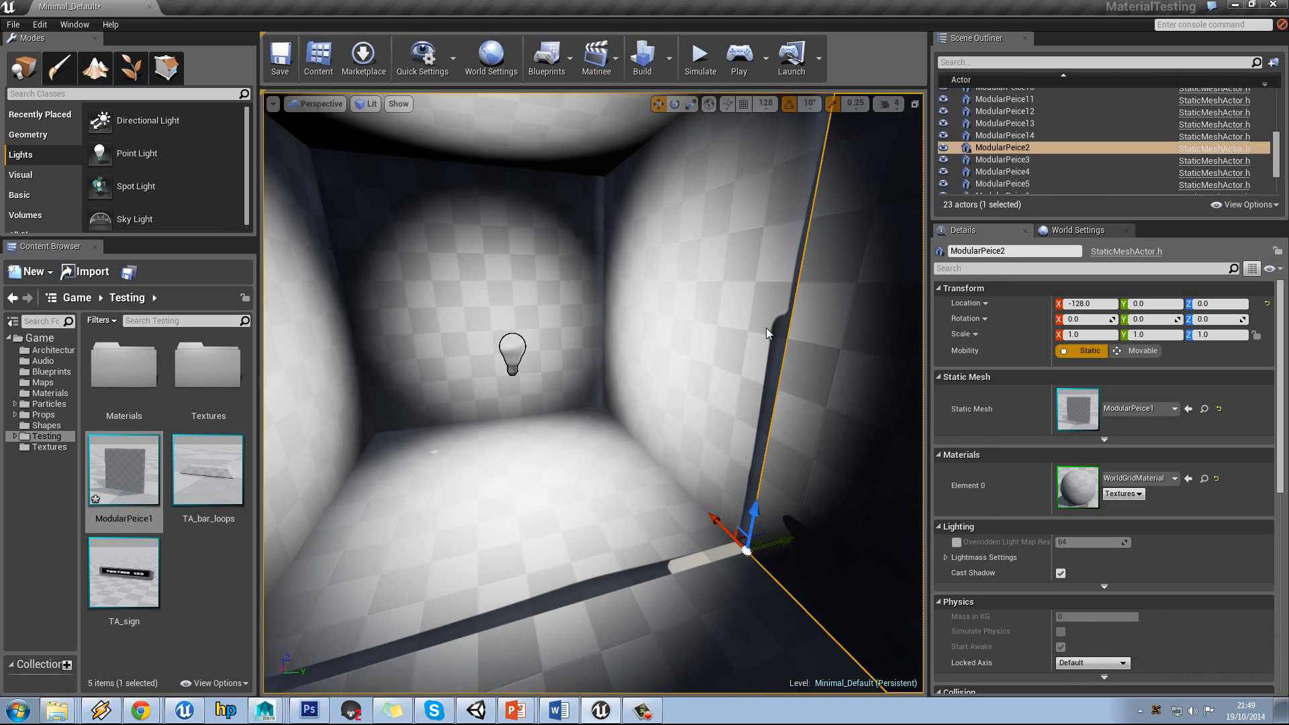
pyautogui.moveTo(767, 327); pyautogui.dragTo(728, 326, button='right')
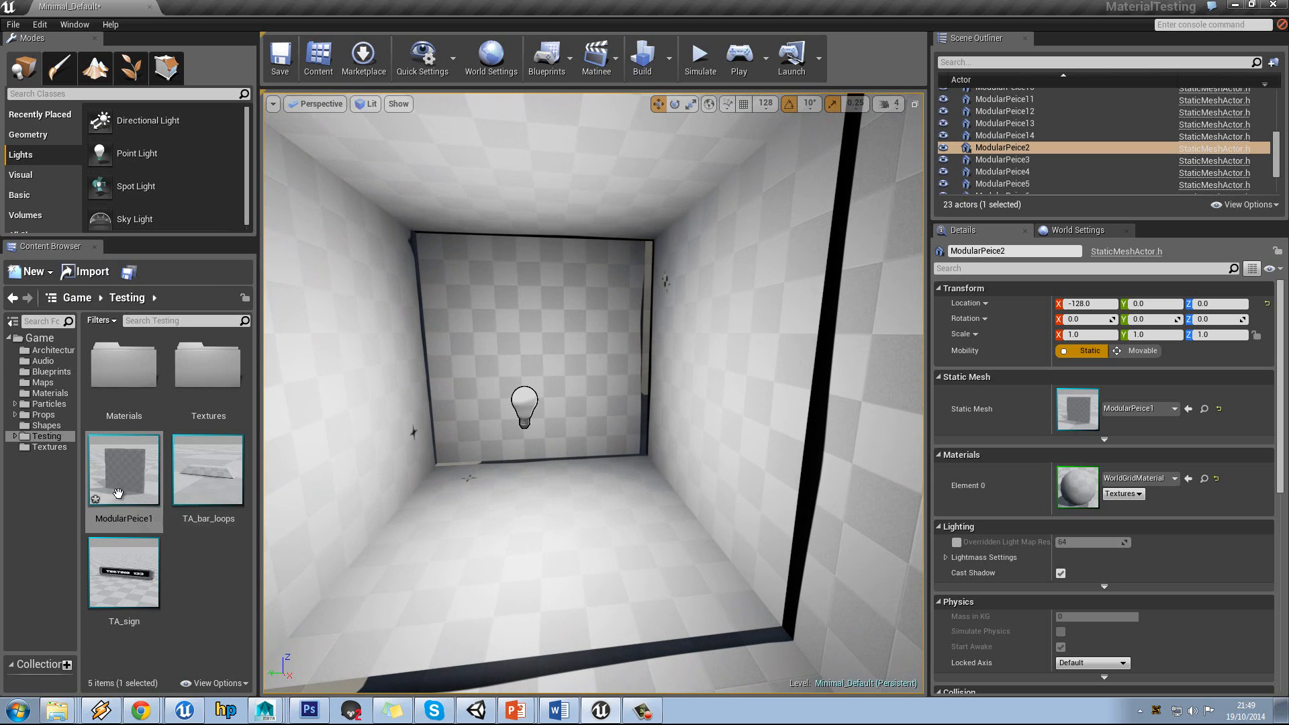
pyautogui.moveTo(124, 470)
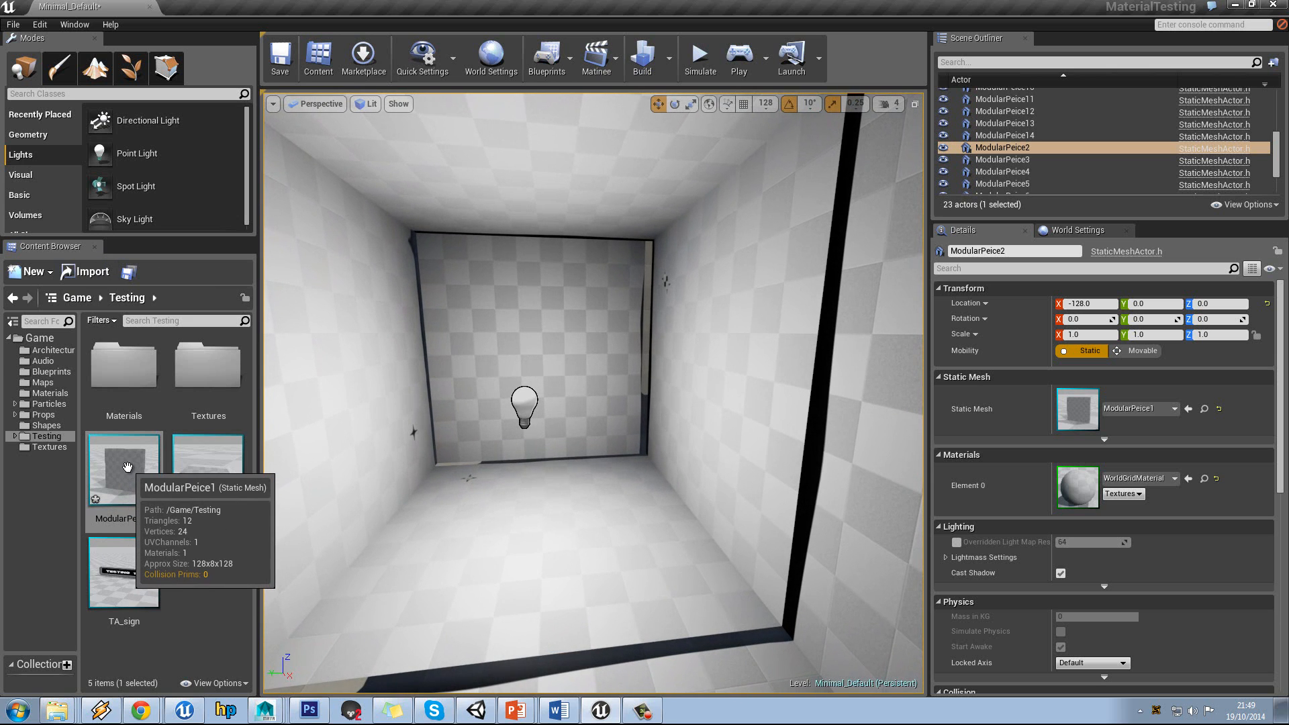
# Switch to the Lightmaps.ppt presentation in PowerPoint and review the lightmap UV rules, especially the one against overlaying UVs.
pyautogui.click(516, 711)
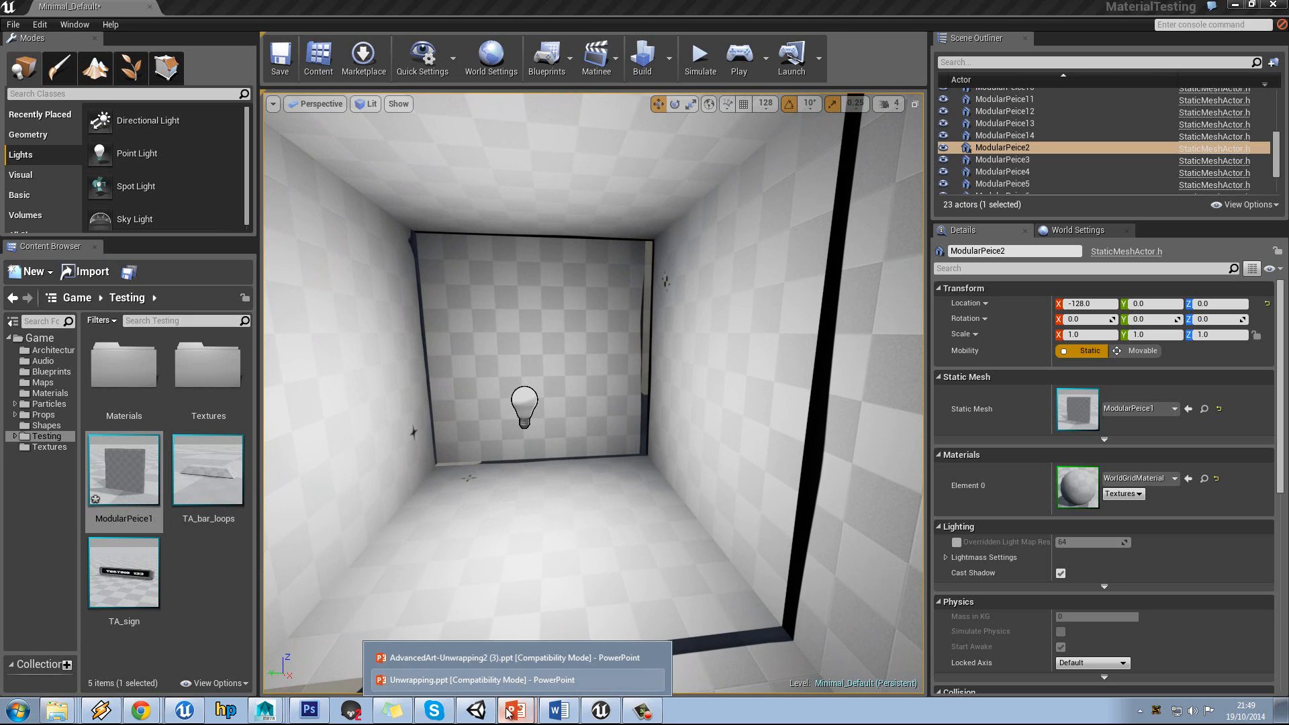
pyautogui.click(487, 680)
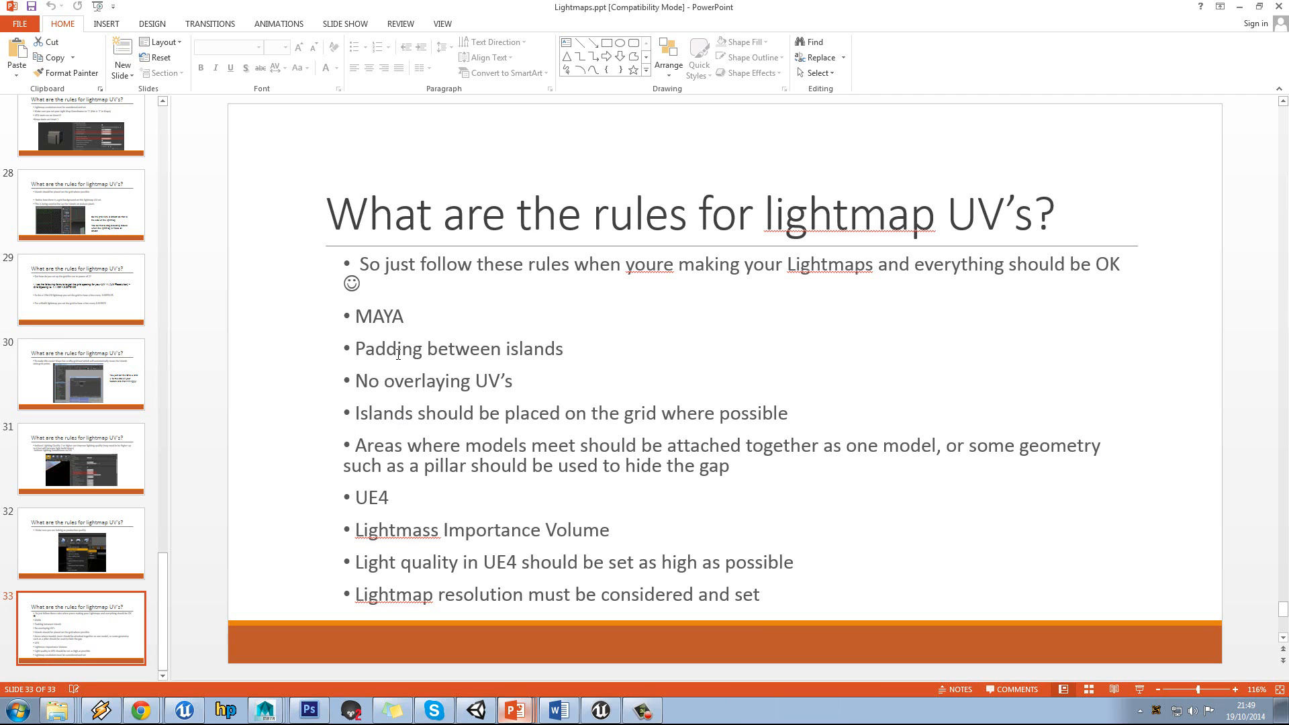
pyautogui.moveTo(385, 353); pyautogui.dragTo(787, 605)
pyautogui.click(786, 605)
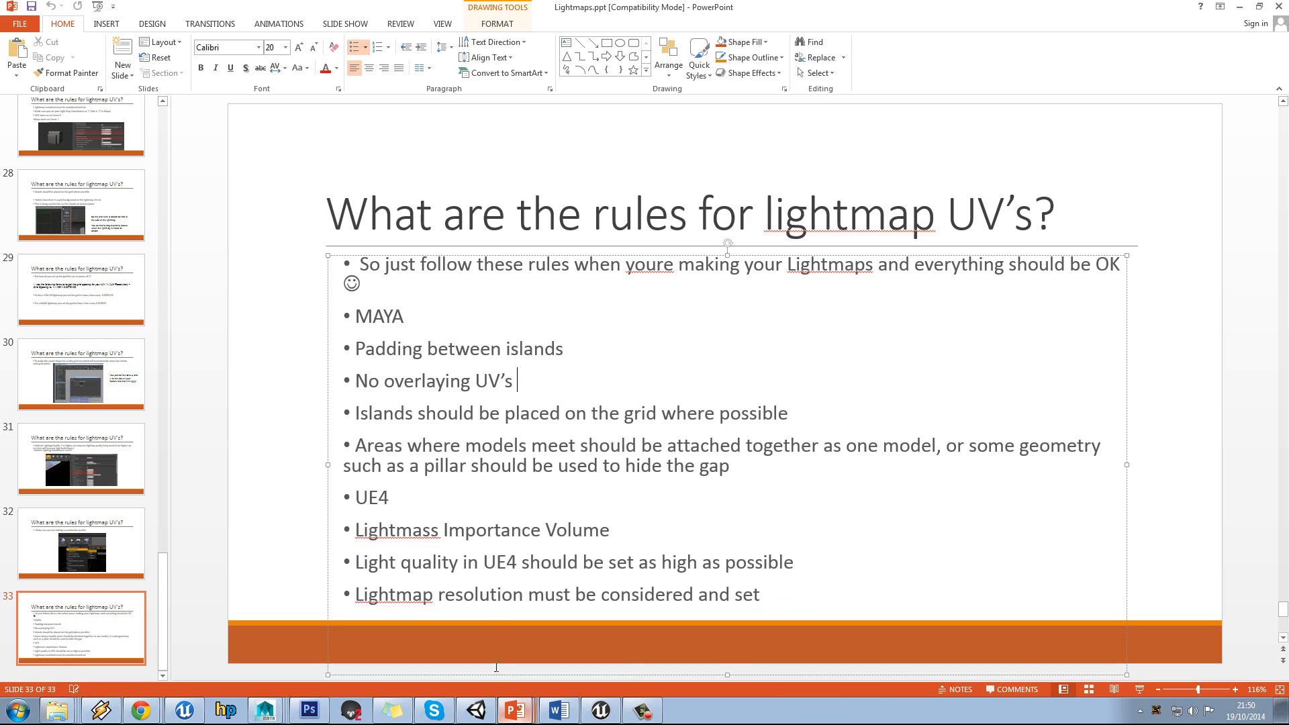
pyautogui.click(516, 710)
pyautogui.moveTo(495, 380); pyautogui.dragTo(366, 376)
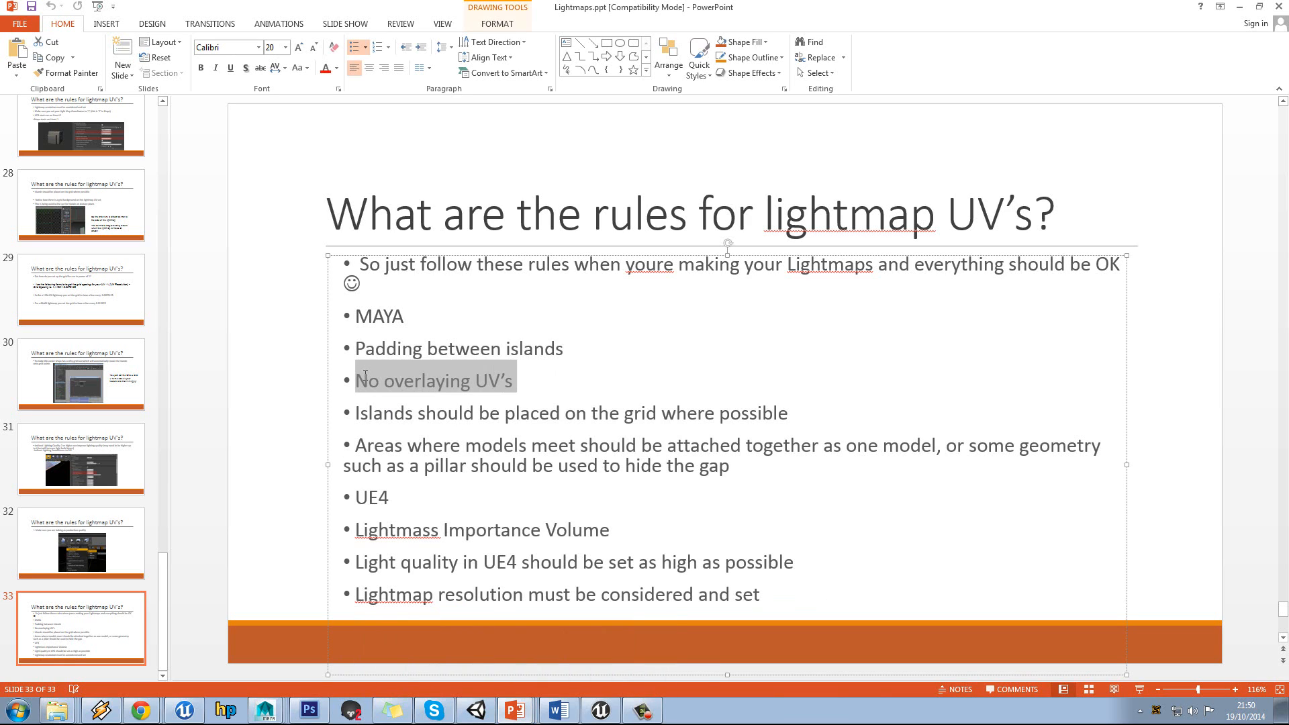
pyautogui.click(447, 413)
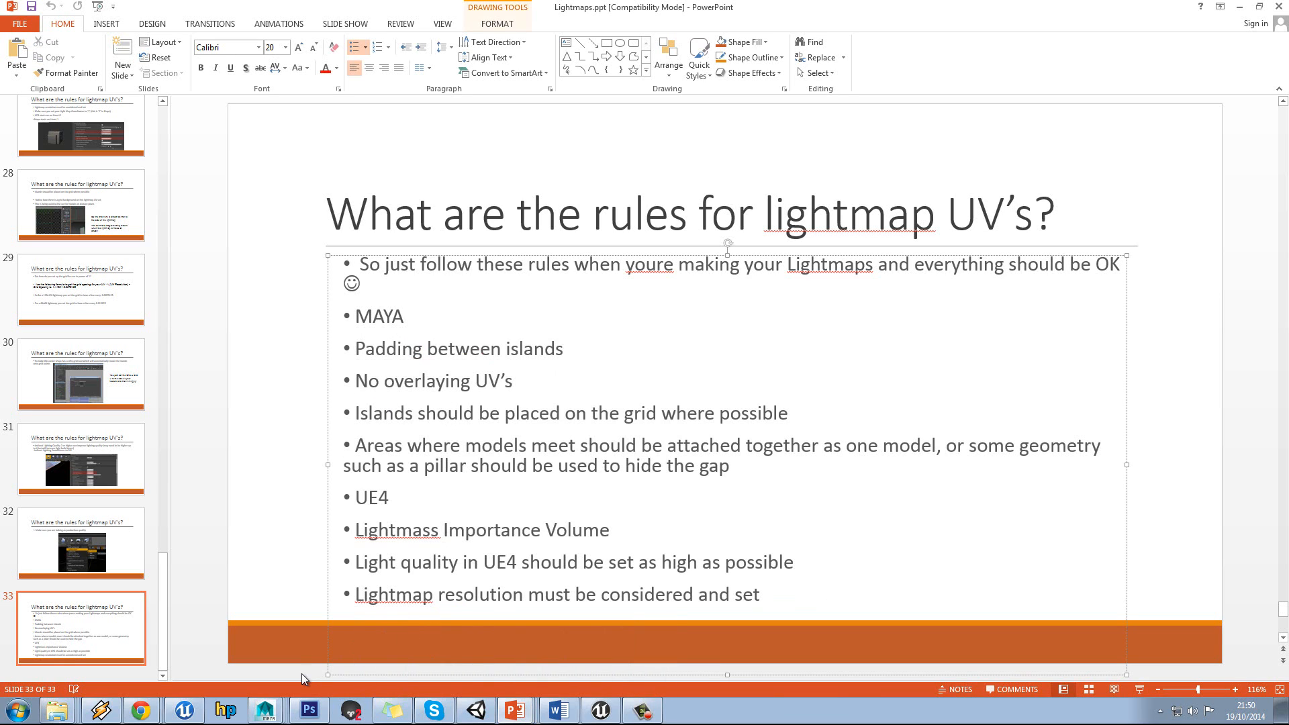
# Switch to Unreal Engine, open the ModularPeice1 static mesh and examine its light map resolution and coordinate index settings.
pyautogui.click(597, 710)
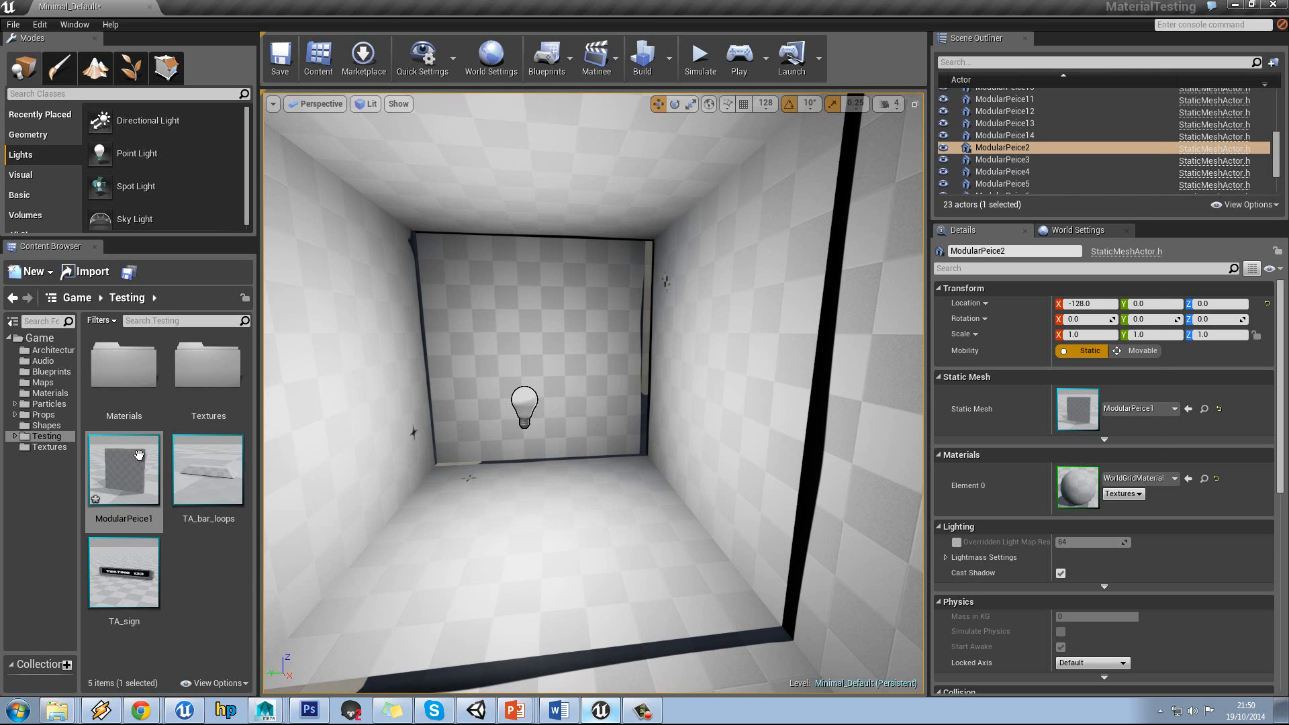
pyautogui.doubleClick(124, 470)
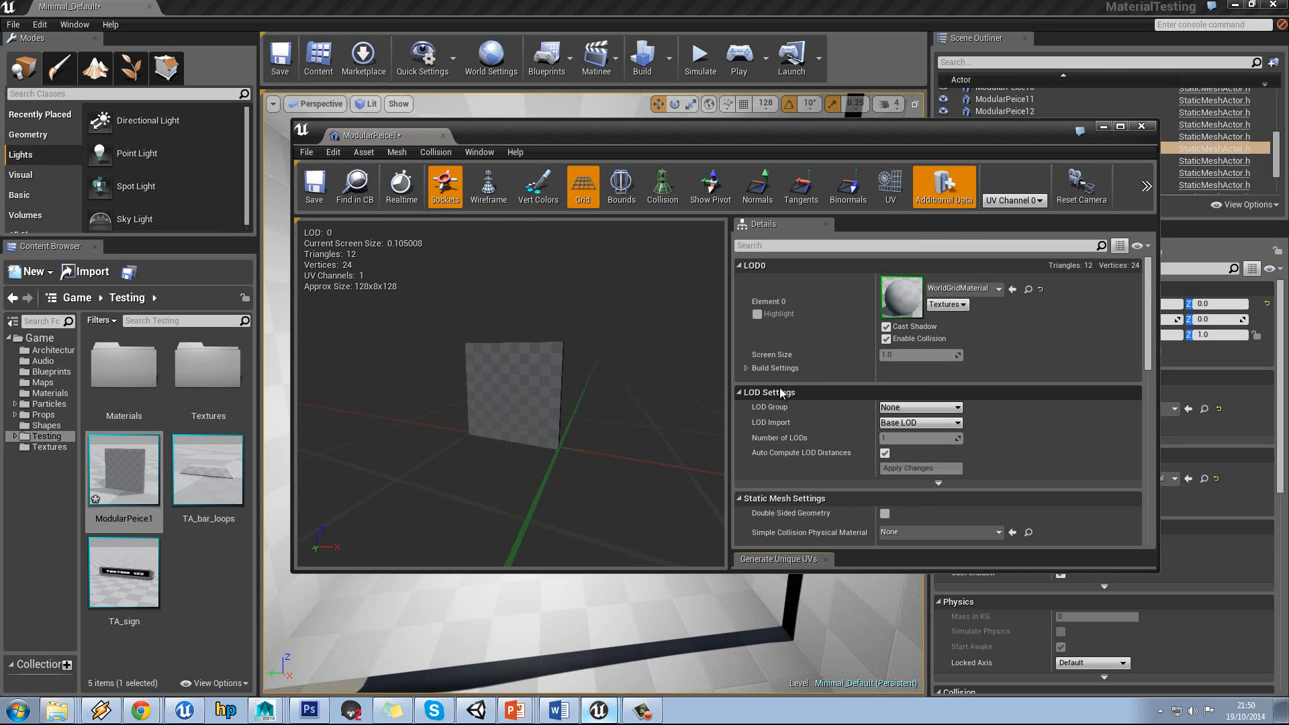
pyautogui.moveTo(1150, 329); pyautogui.dragTo(1150, 401)
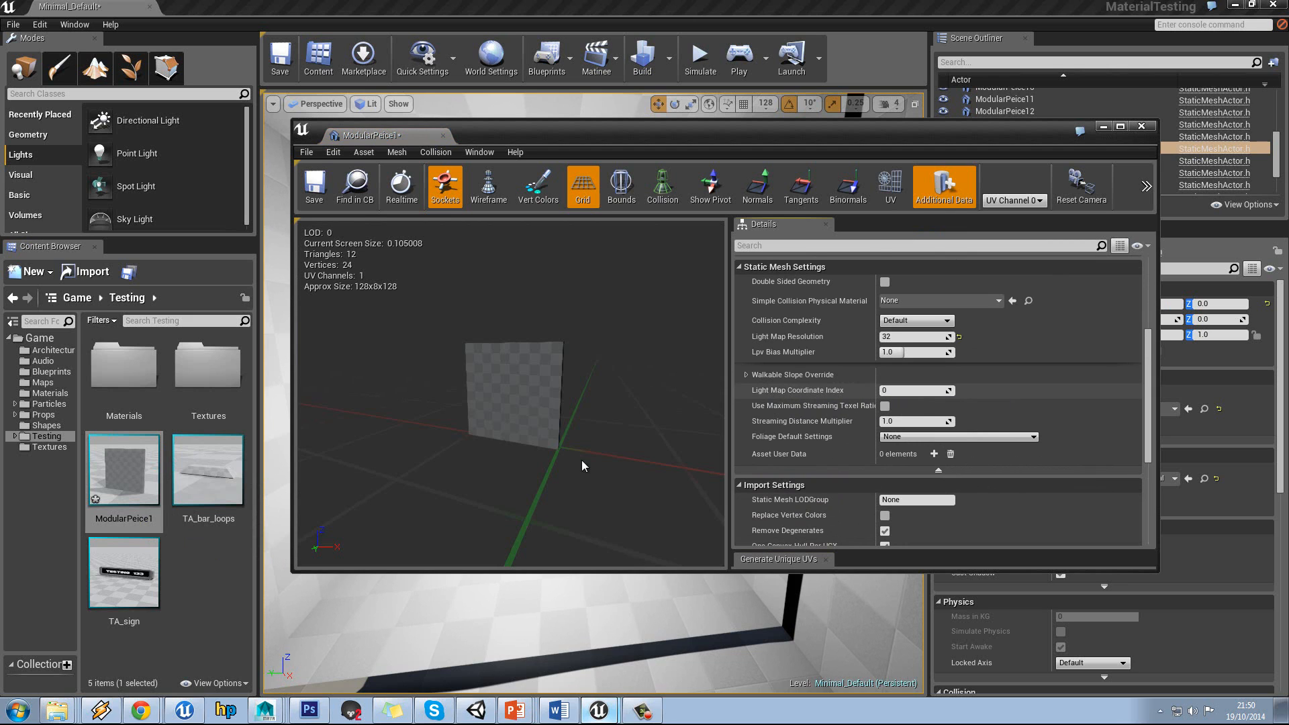
# Switch to the modular.mb scene in Maya, continue past the student version notice and move the UV Texture Editor fully into view.
pyautogui.moveTo(265, 710)
pyautogui.click(275, 682)
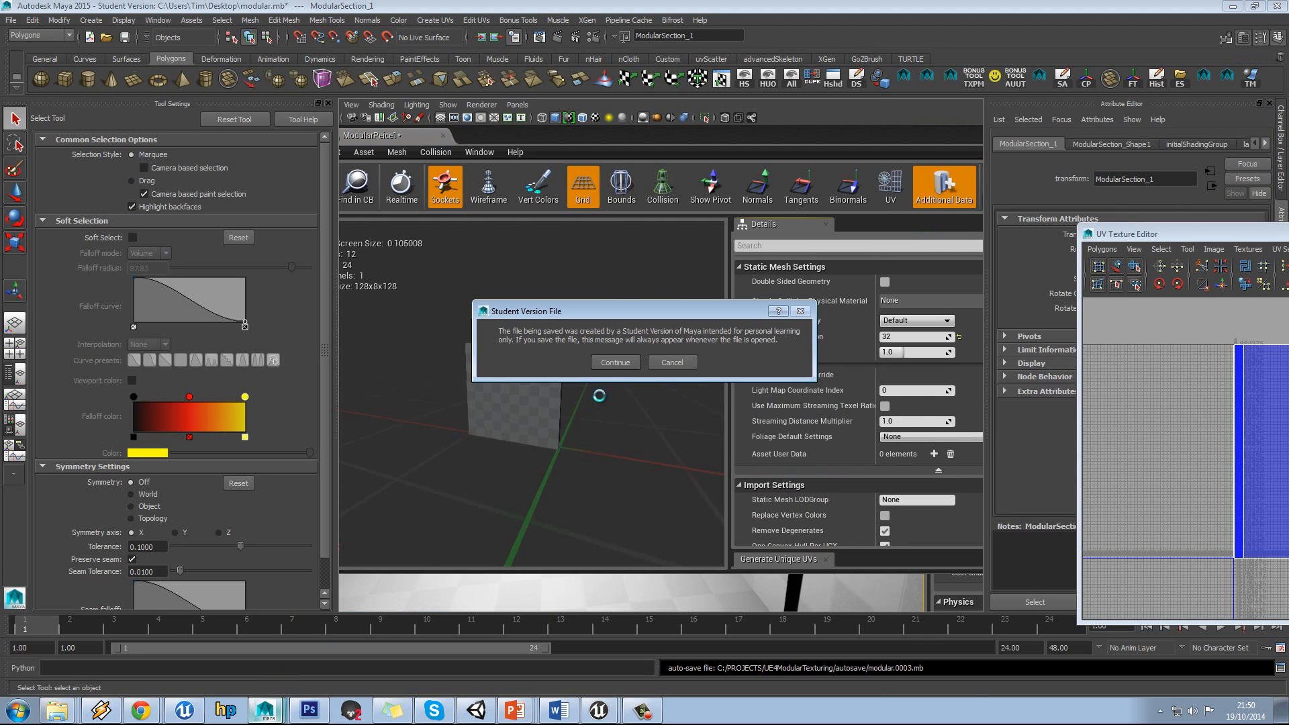
pyautogui.click(615, 362)
pyautogui.moveTo(1150, 235); pyautogui.dragTo(745, 172)
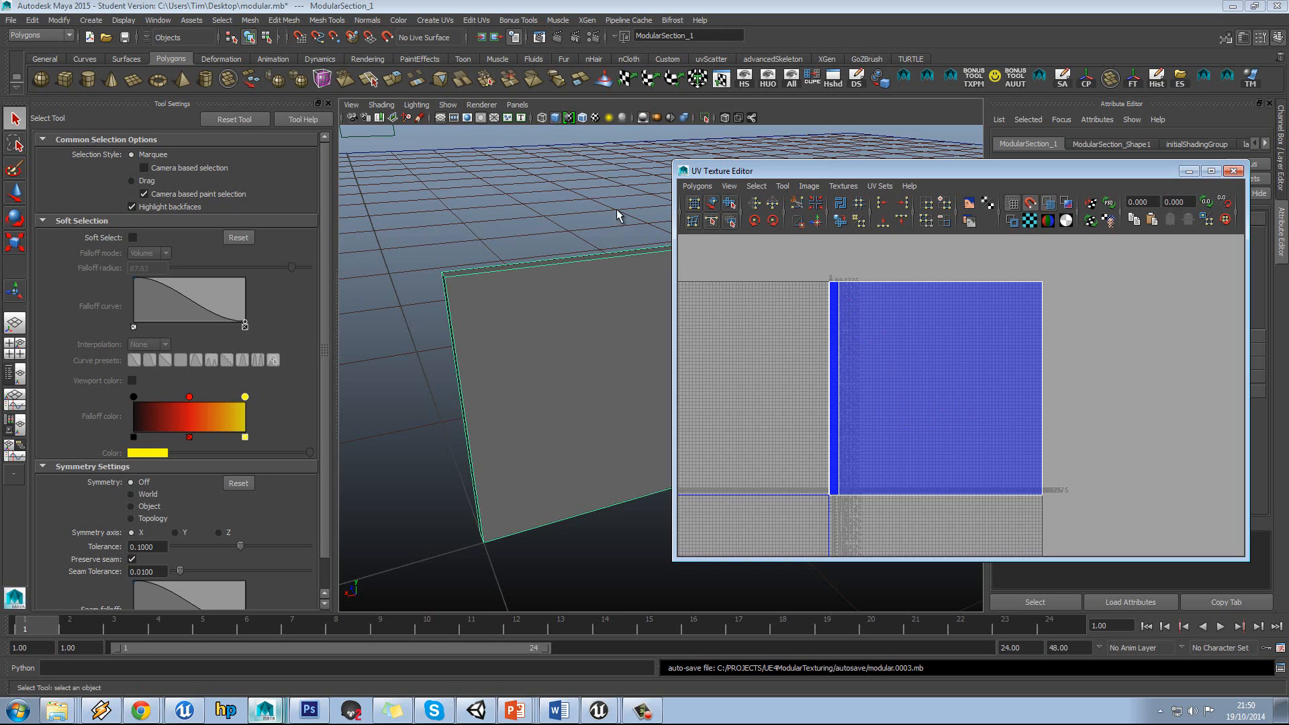
# Copy the wall section's map1 UV set in the UV Set Editor and rename the copy Lightmap.
pyautogui.click(438, 20)
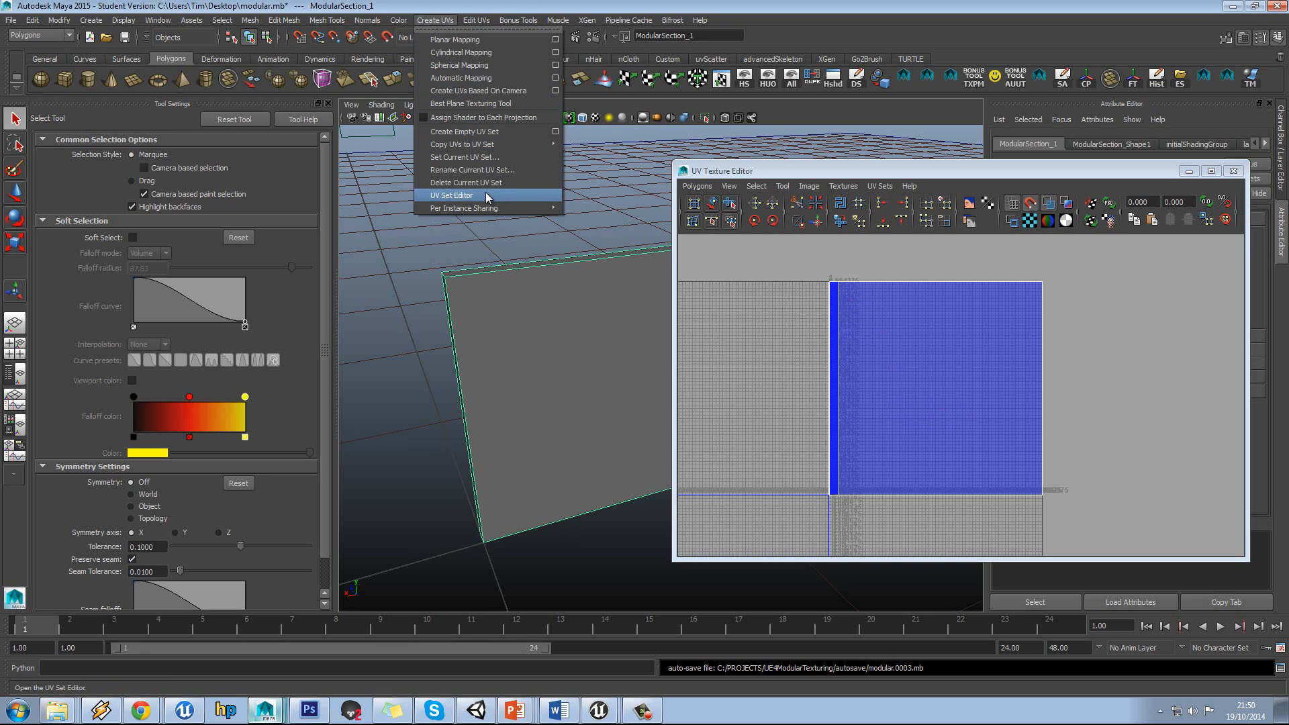
pyautogui.click(463, 196)
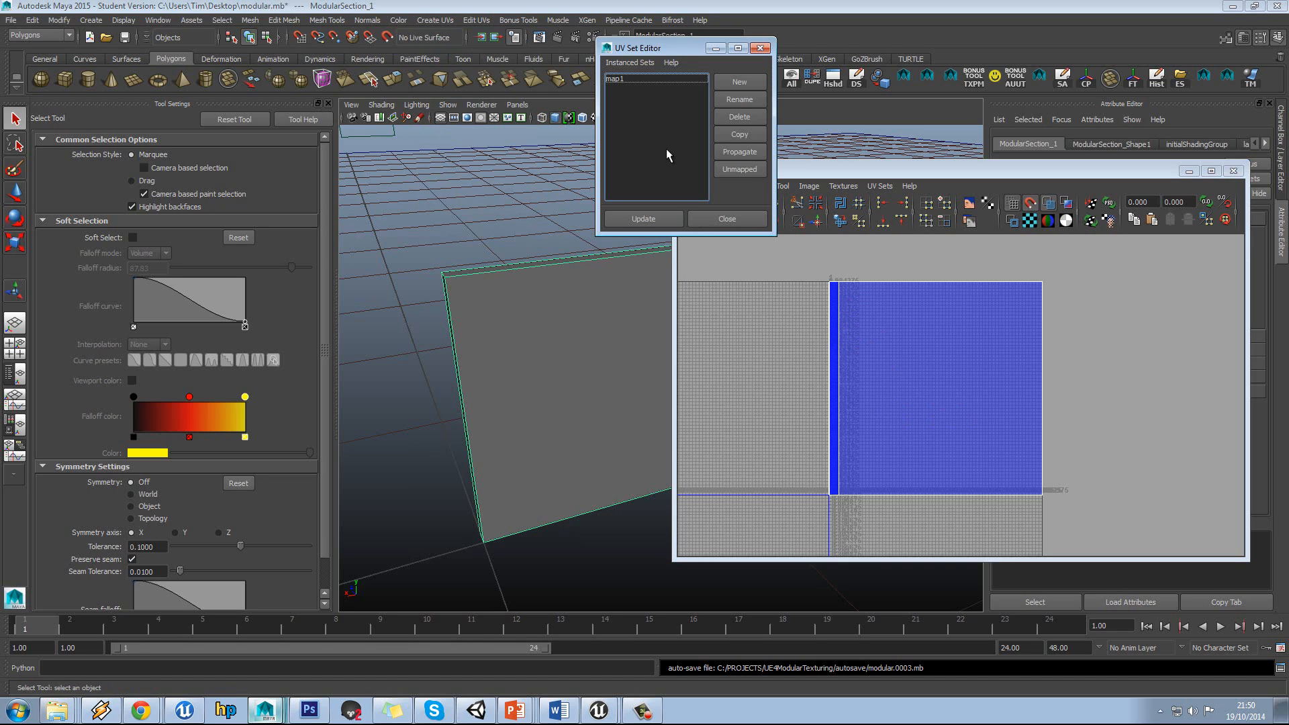
pyautogui.click(656, 78)
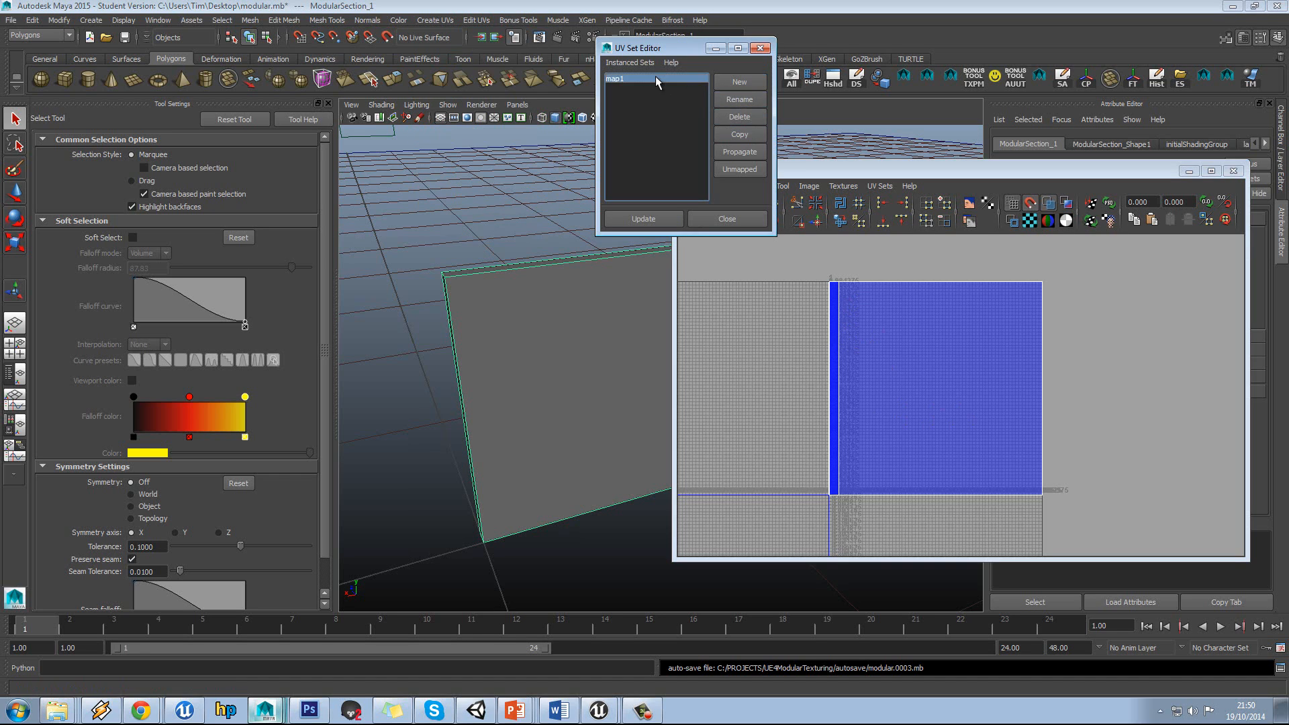
pyautogui.click(739, 132)
pyautogui.click(735, 101)
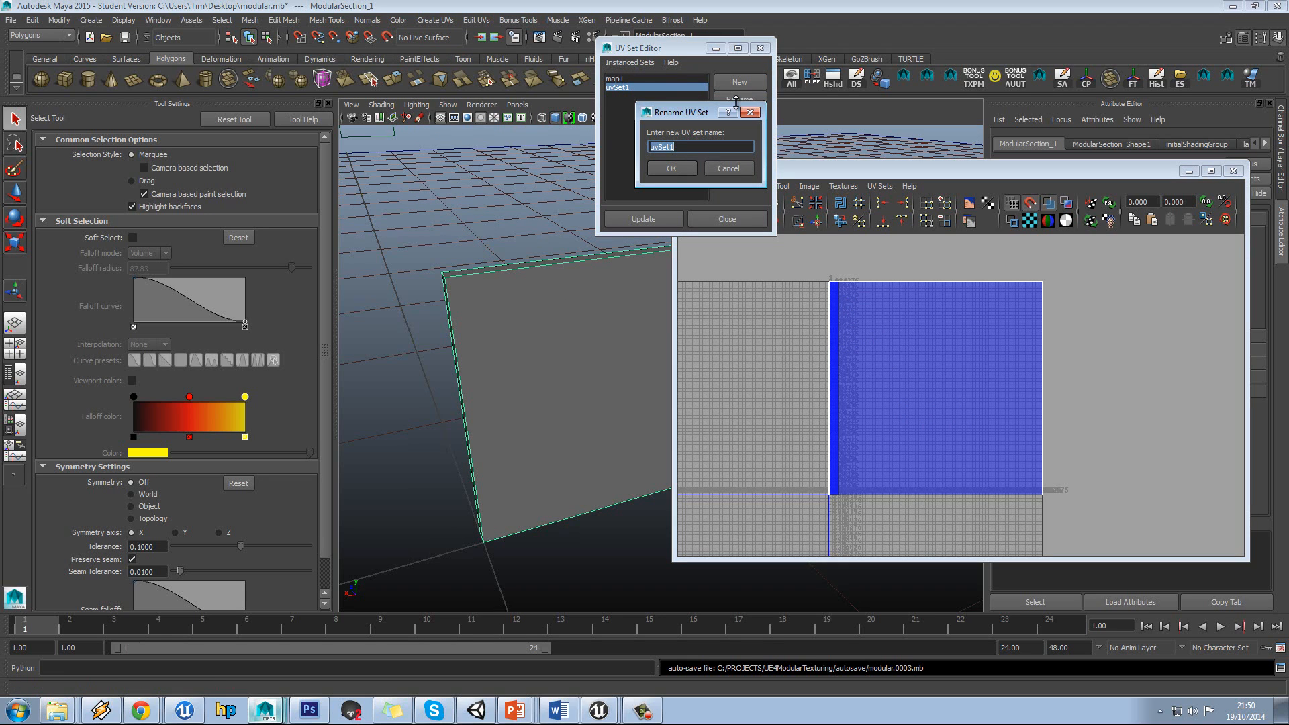
pyautogui.write('Lightmap')
pyautogui.press('Return')
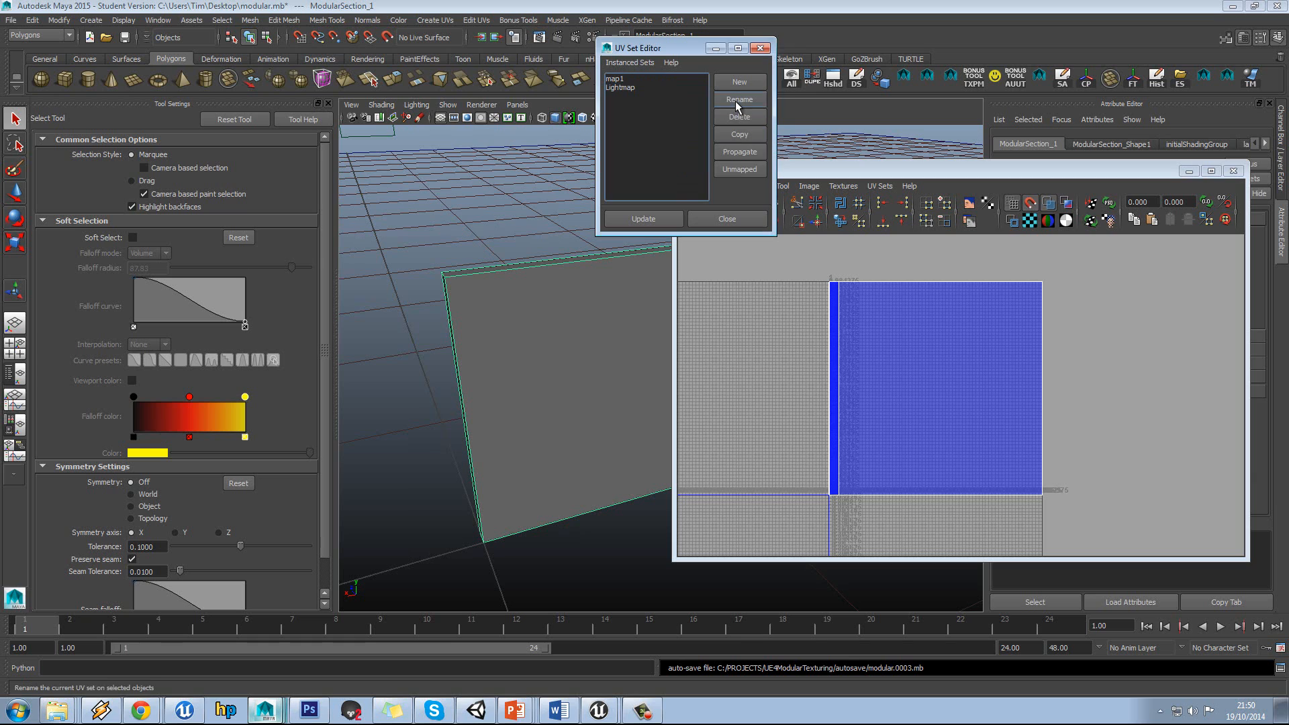
pyautogui.click(734, 218)
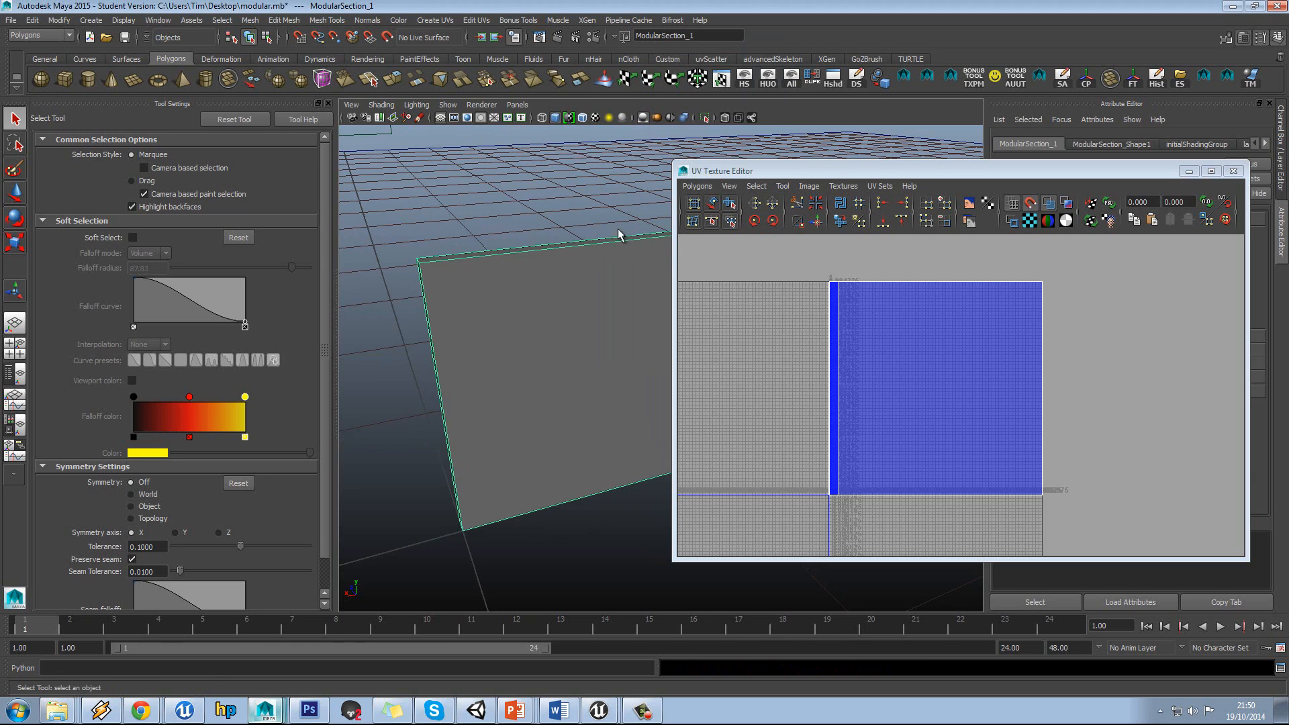
# Make Lightmap the current UV set in the UV Texture Editor.
pyautogui.click(874, 187)
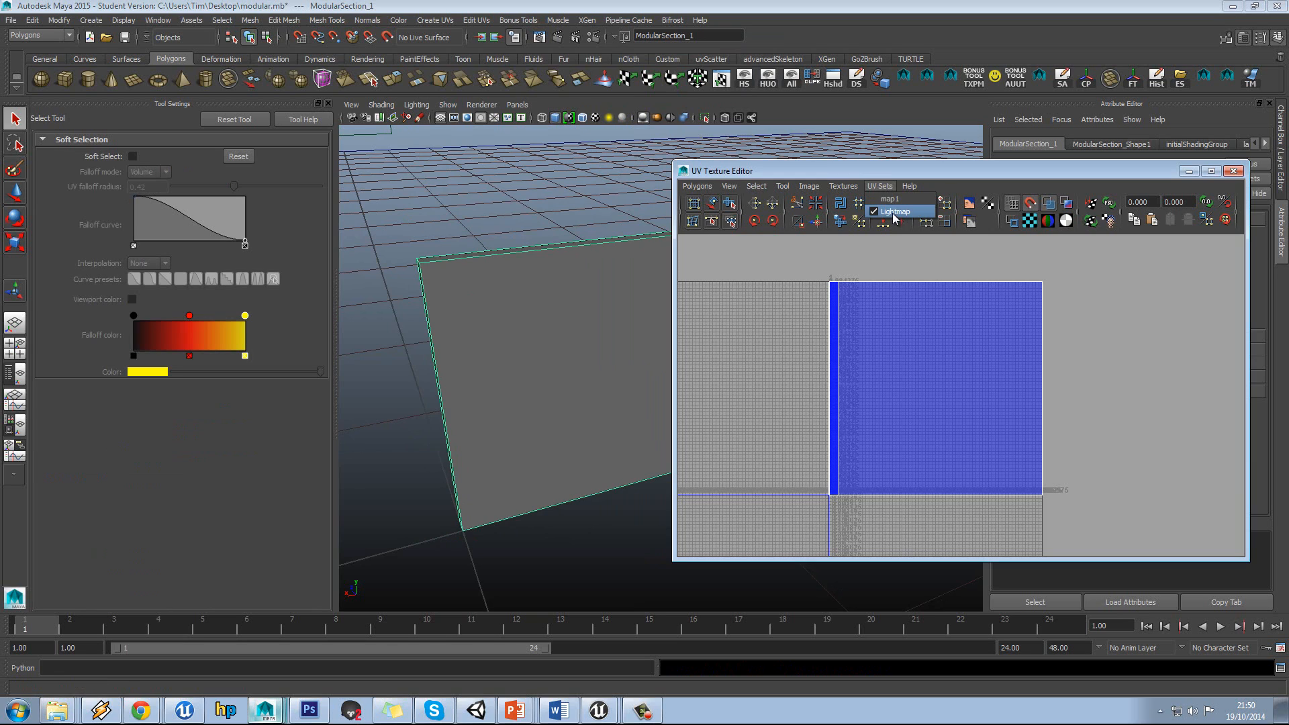
pyautogui.click(893, 212)
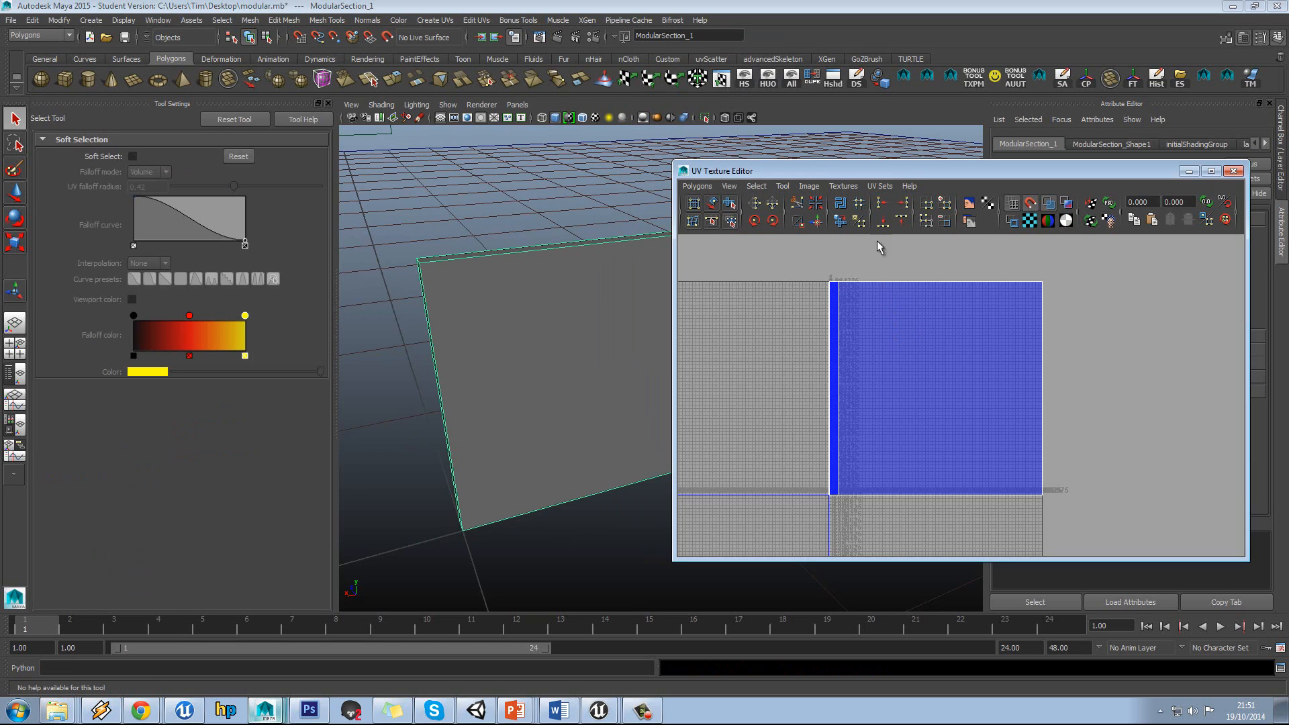
pyautogui.click(880, 186)
pyautogui.click(896, 213)
# Select all faces of the wall section and apply Automatic Mapping to the Lightmap UV set.
pyautogui.moveTo(898, 325); pyautogui.dragTo(788, 281, button='right')
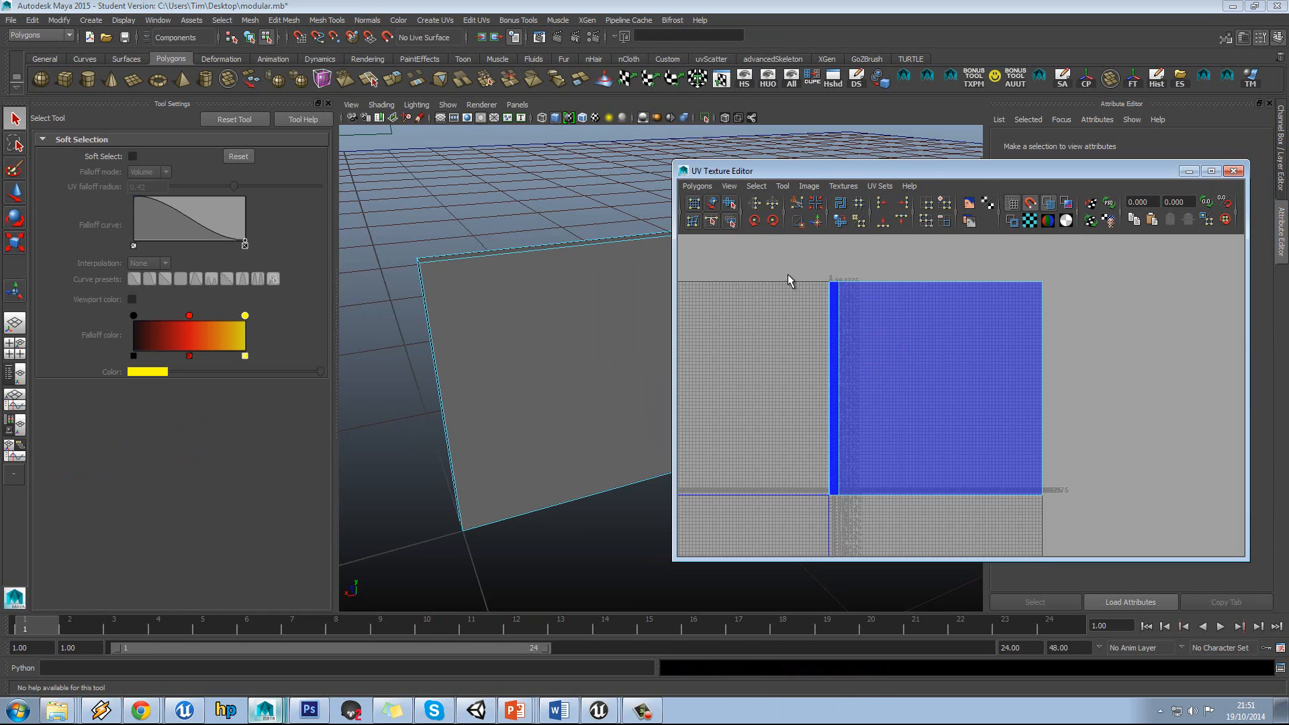
pyautogui.moveTo(1045, 505); pyautogui.dragTo(825, 354)
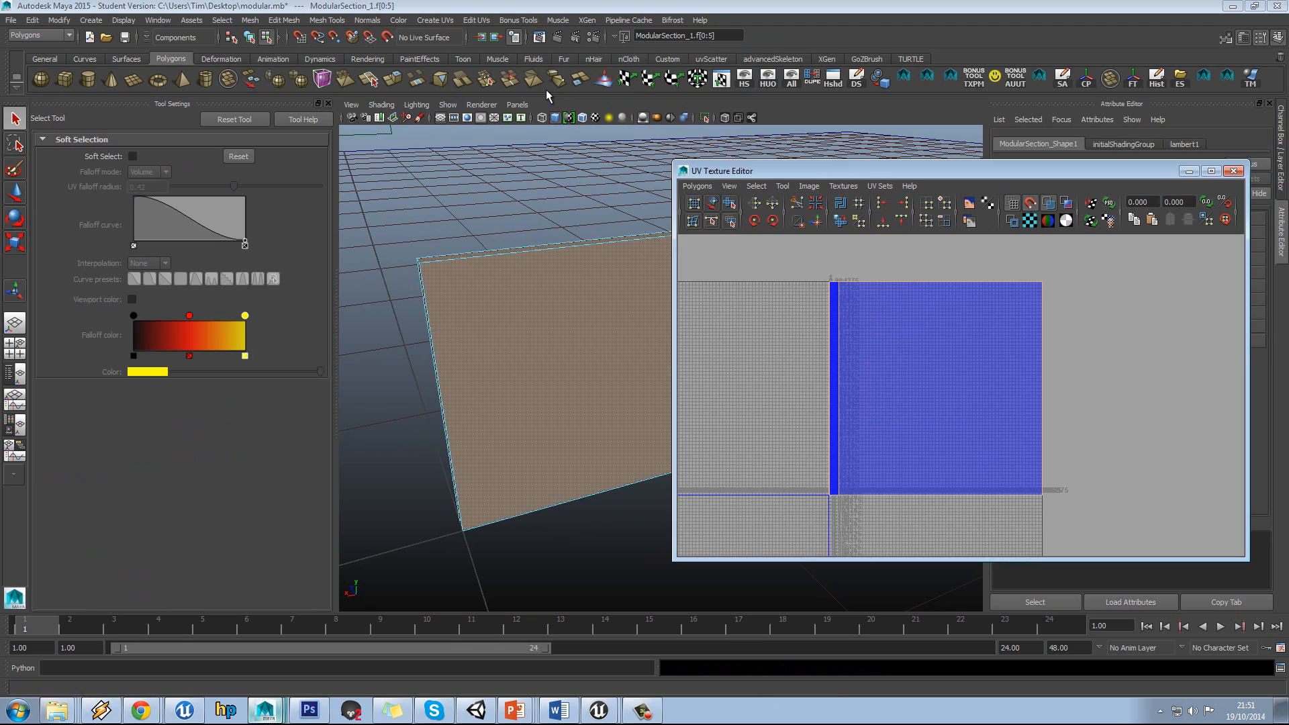
pyautogui.click(476, 20)
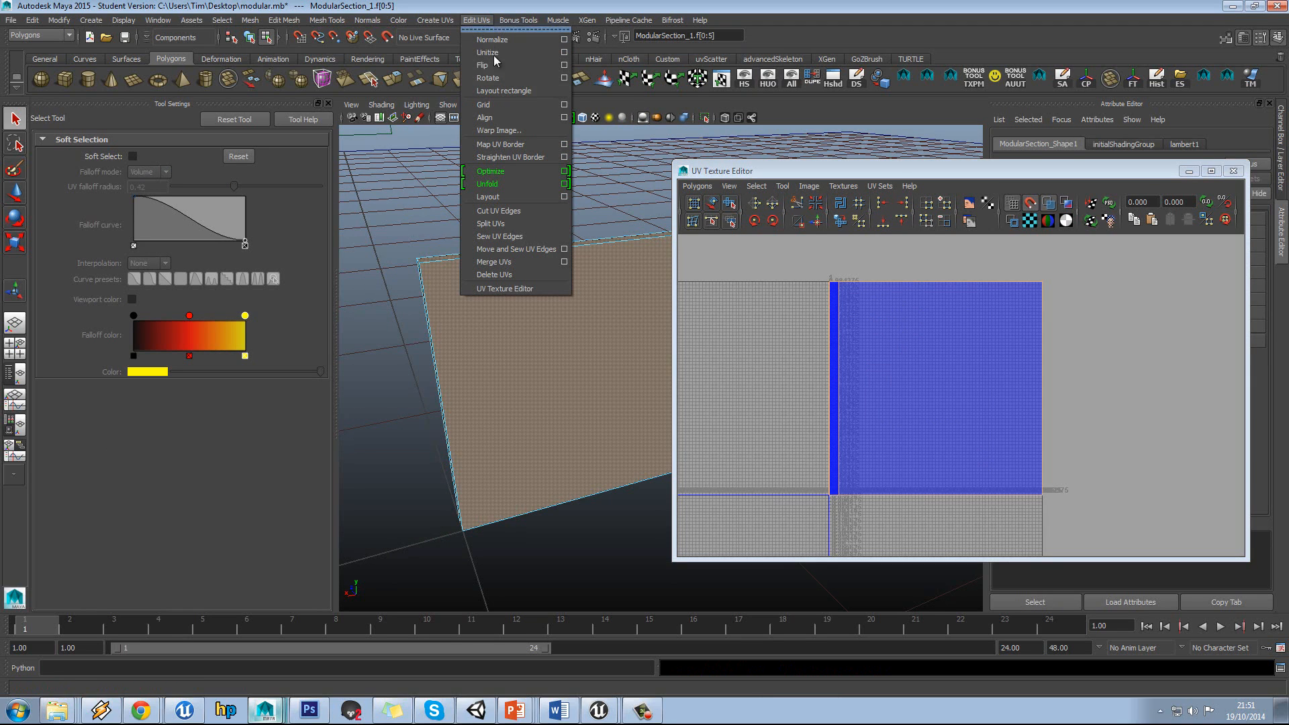
pyautogui.moveTo(453, 22)
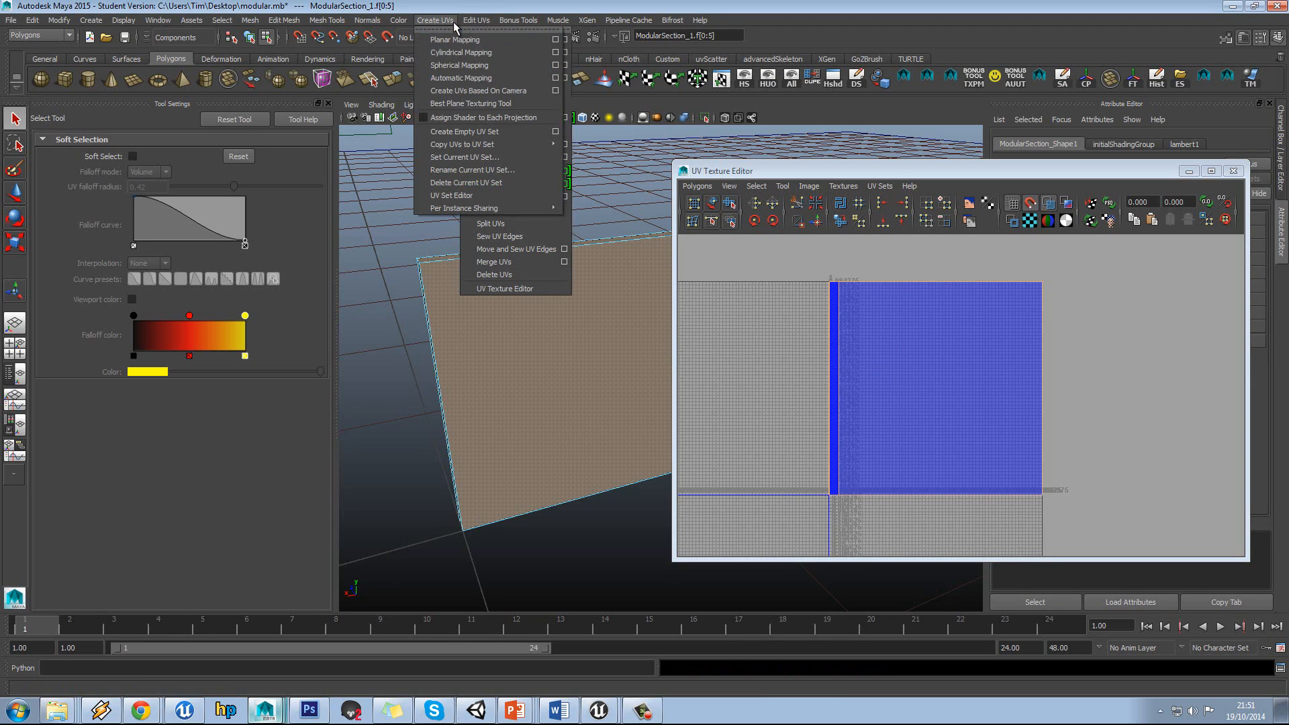
pyautogui.click(476, 80)
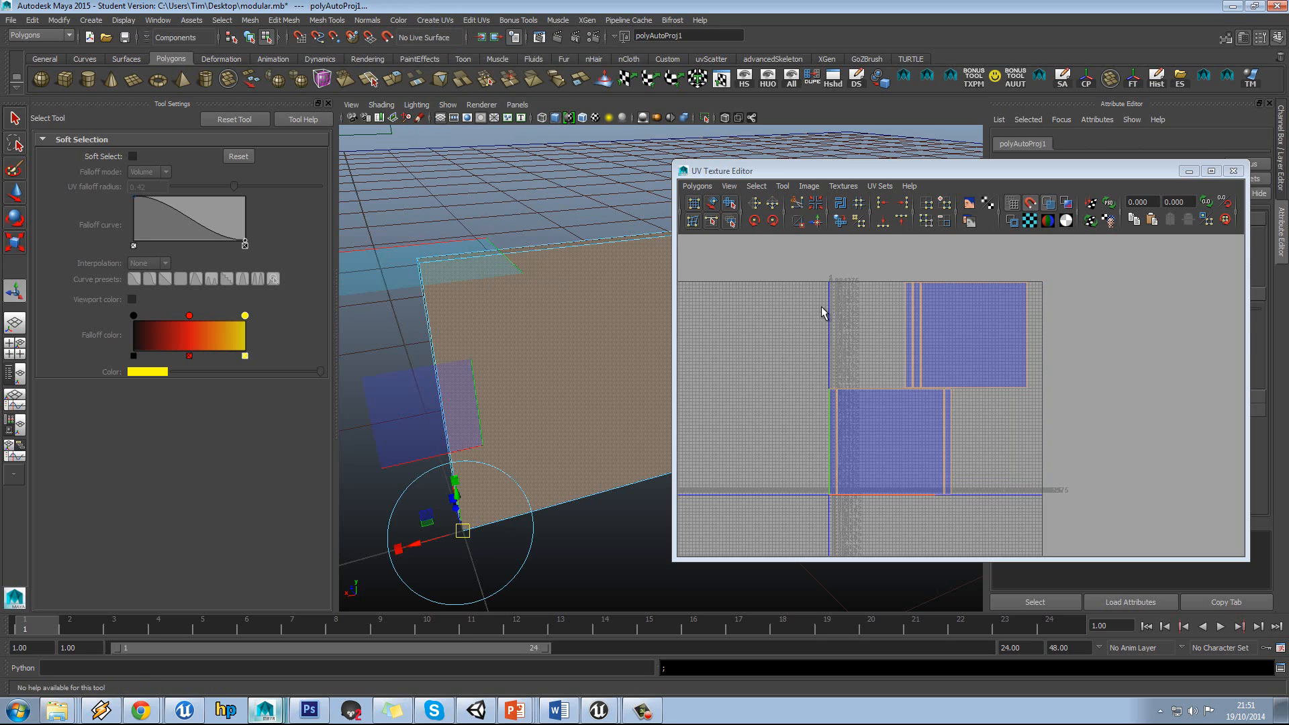
# Deselect the faces and examine the placement and spacing of the Lightmap UV islands up close.
pyautogui.click(875, 337)
pyautogui.scroll(3, 903, 343)
pyautogui.keyDown('alt'); pyautogui.moveTo(902, 344); pyautogui.dragTo(944, 340, button='middle'); pyautogui.keyUp('alt')
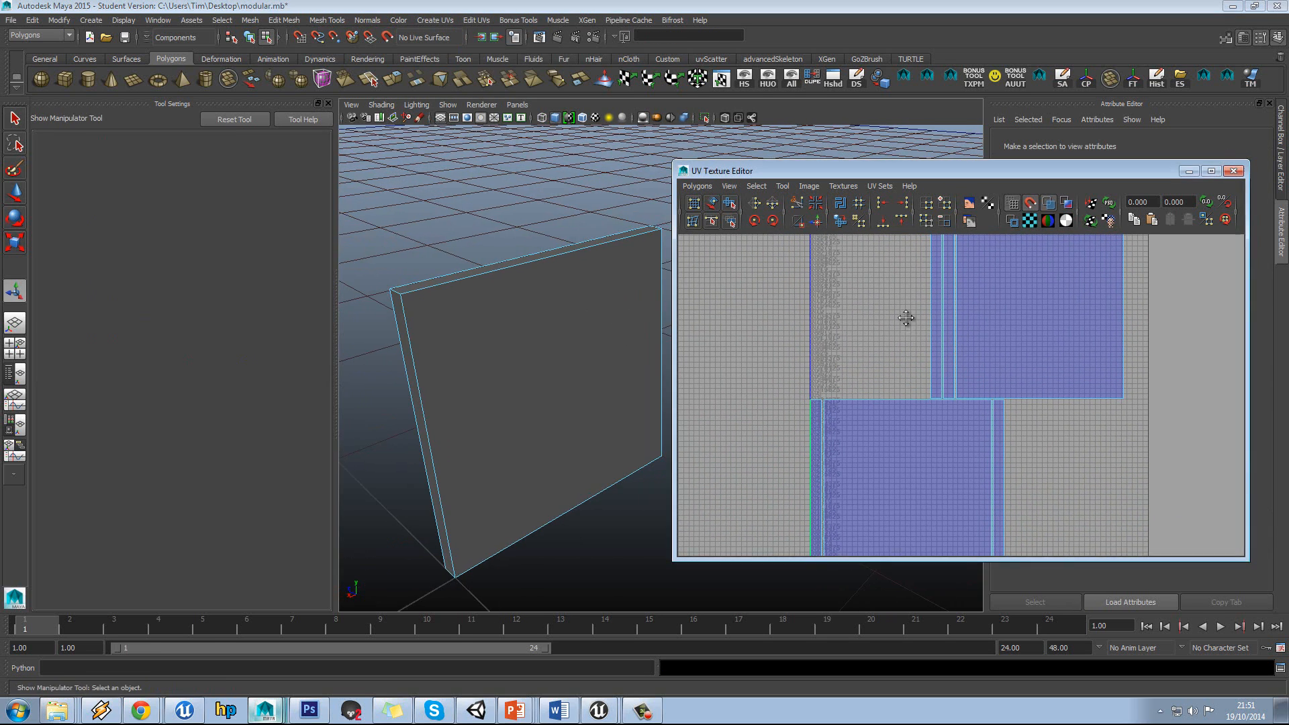
pyautogui.scroll(-2, 906, 317)
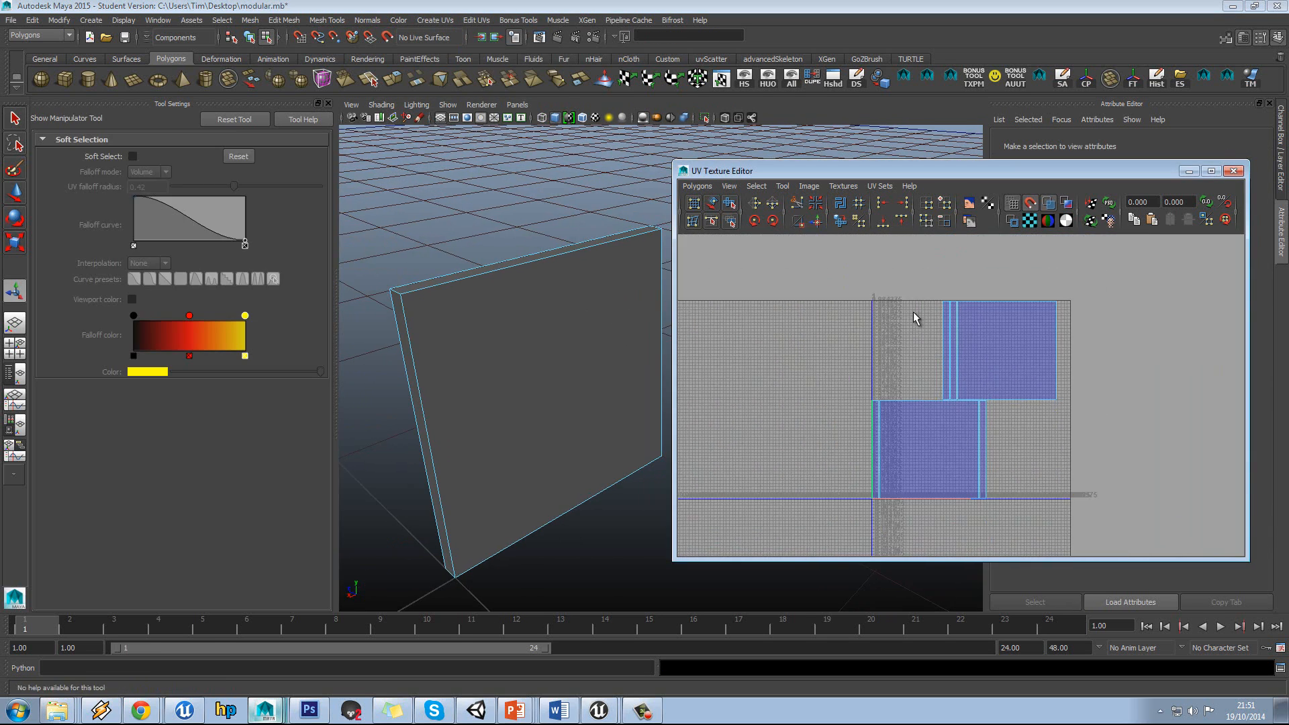
pyautogui.scroll(3, 946, 353)
pyautogui.scroll(-2, 946, 349)
pyautogui.keyDown('alt'); pyautogui.moveTo(989, 351); pyautogui.dragTo(993, 337, button='middle'); pyautogui.keyUp('alt')
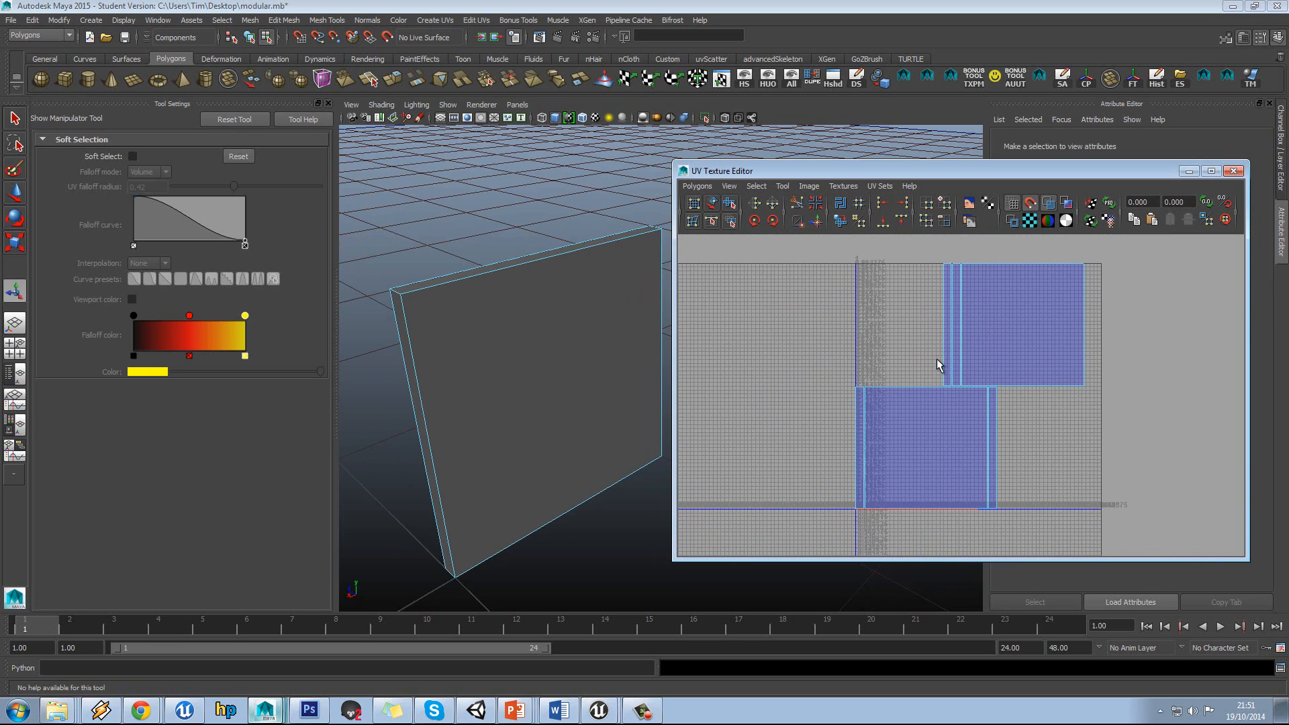
# Switch to the lightmap rules slide in PowerPoint and colour the "No overlaying UV's" rule light green.
pyautogui.click(515, 710)
pyautogui.click(515, 680)
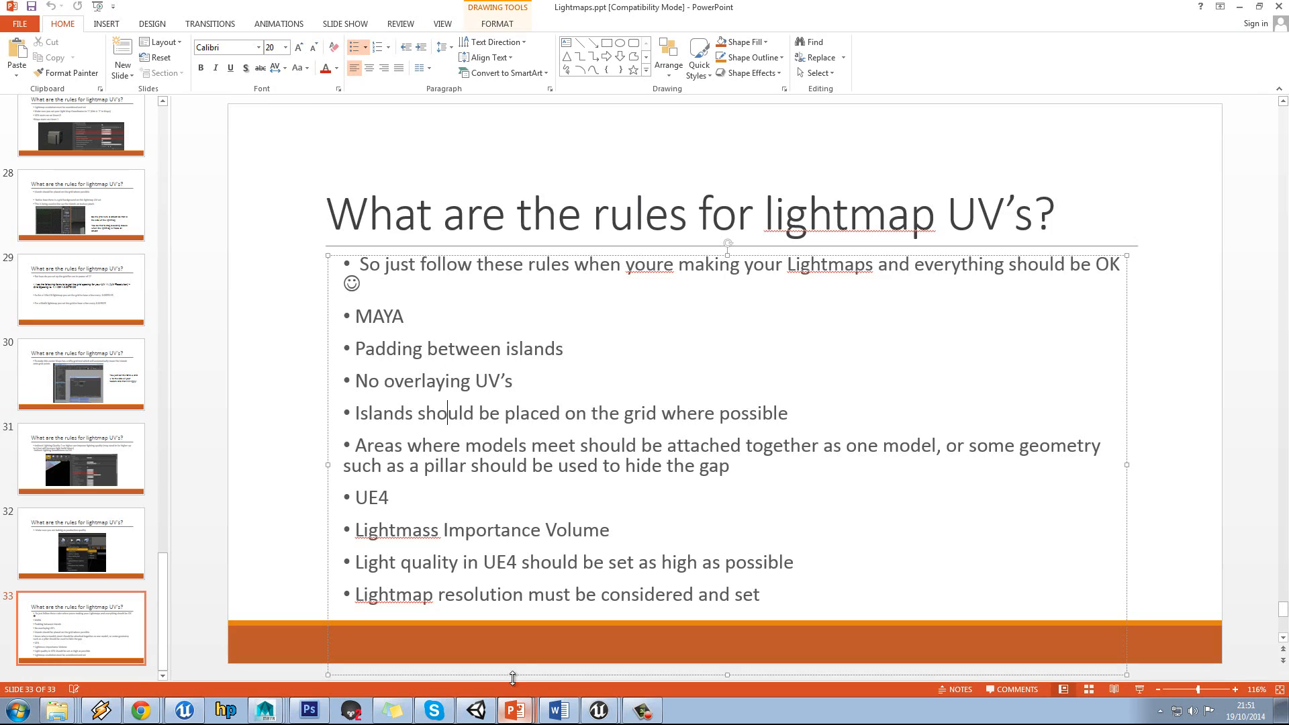
pyautogui.moveTo(516, 384); pyautogui.dragTo(357, 381)
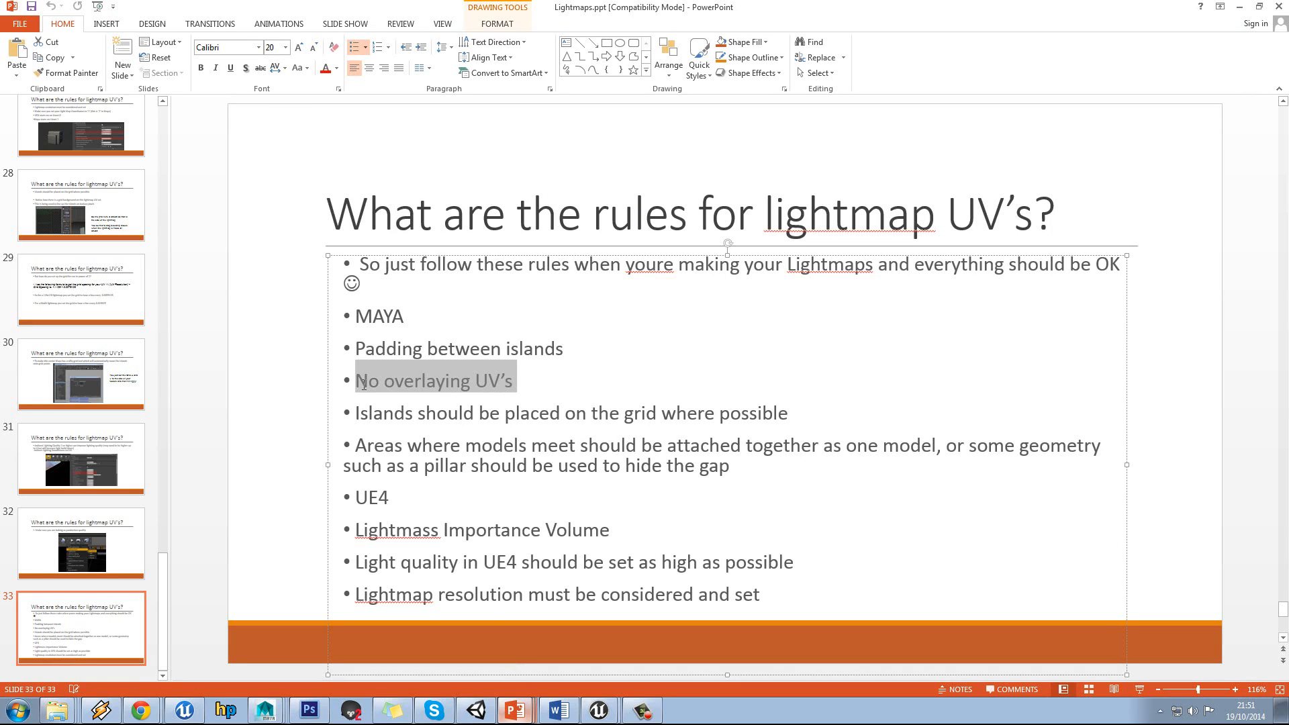
pyautogui.click(337, 68)
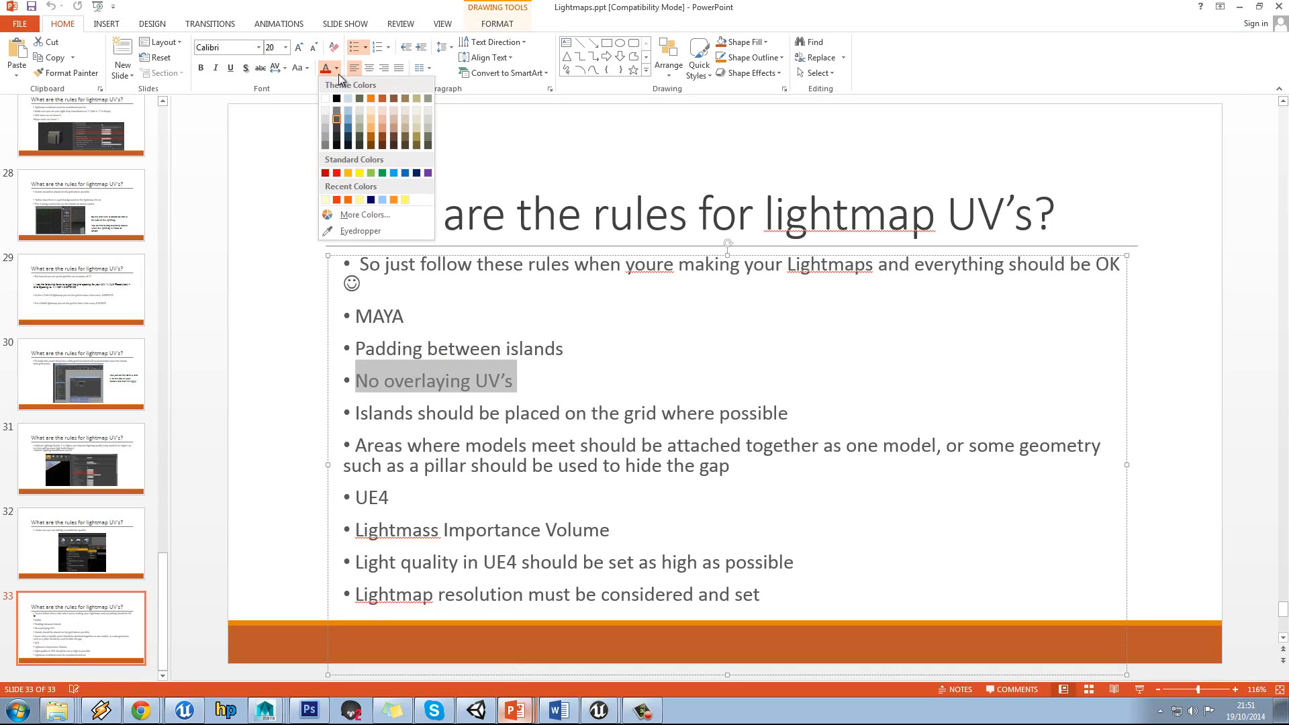
pyautogui.click(372, 174)
pyautogui.click(540, 383)
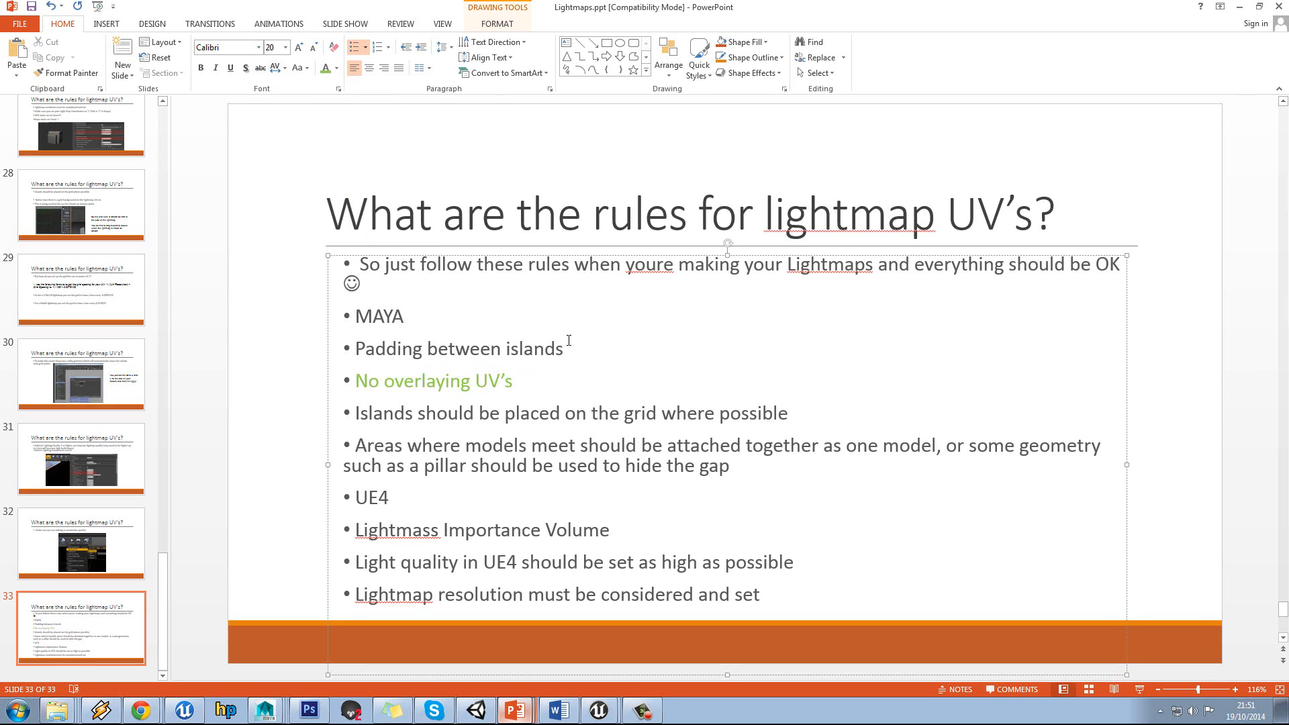
# Highlight the "Padding between islands" rule, switch to modular.mb in Maya, and examine the gaps between the Lightmap UV islands.
pyautogui.moveTo(569, 340); pyautogui.dragTo(360, 348)
pyautogui.click(265, 710)
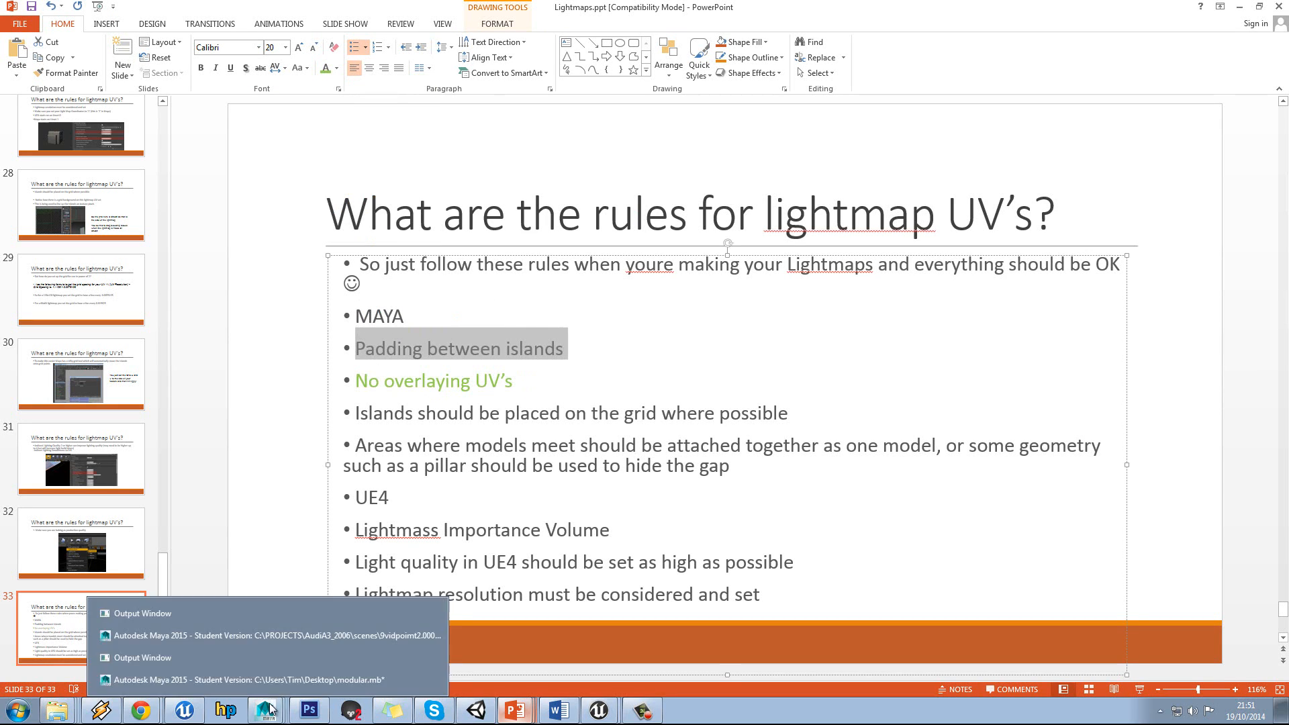
pyautogui.click(269, 679)
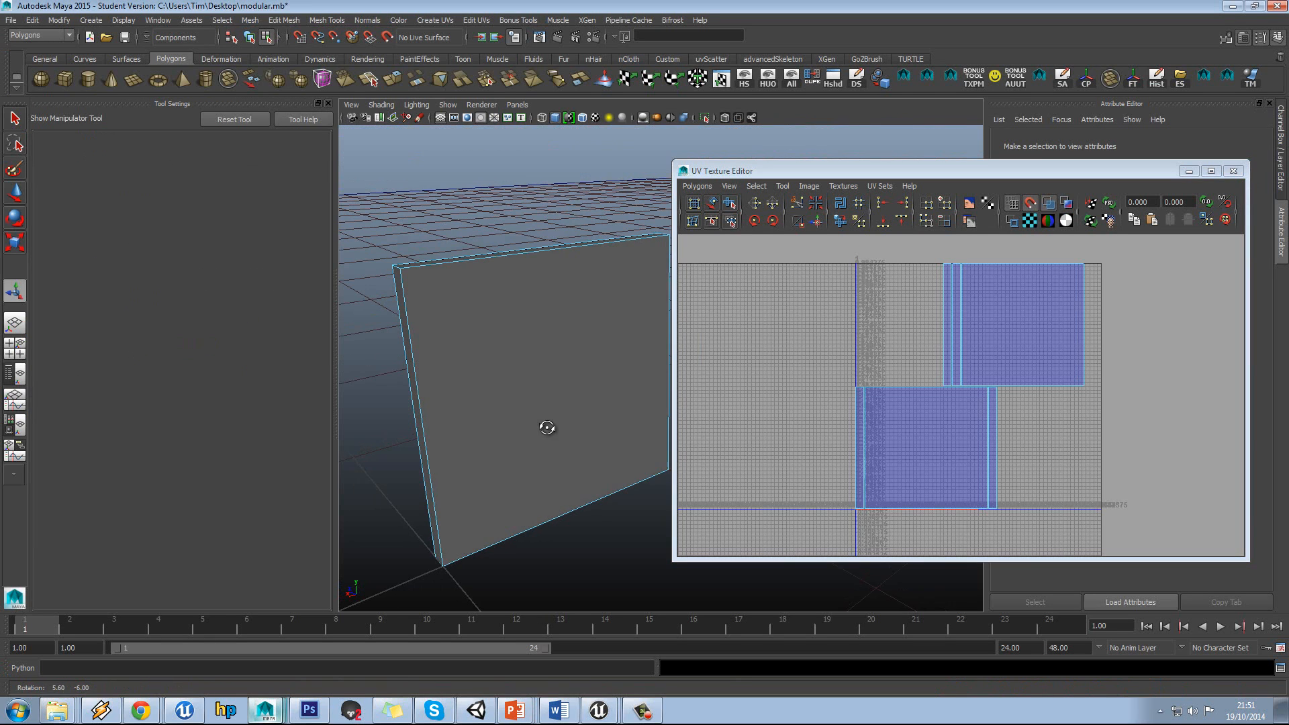
pyautogui.click(545, 426)
pyautogui.scroll(5, 955, 396)
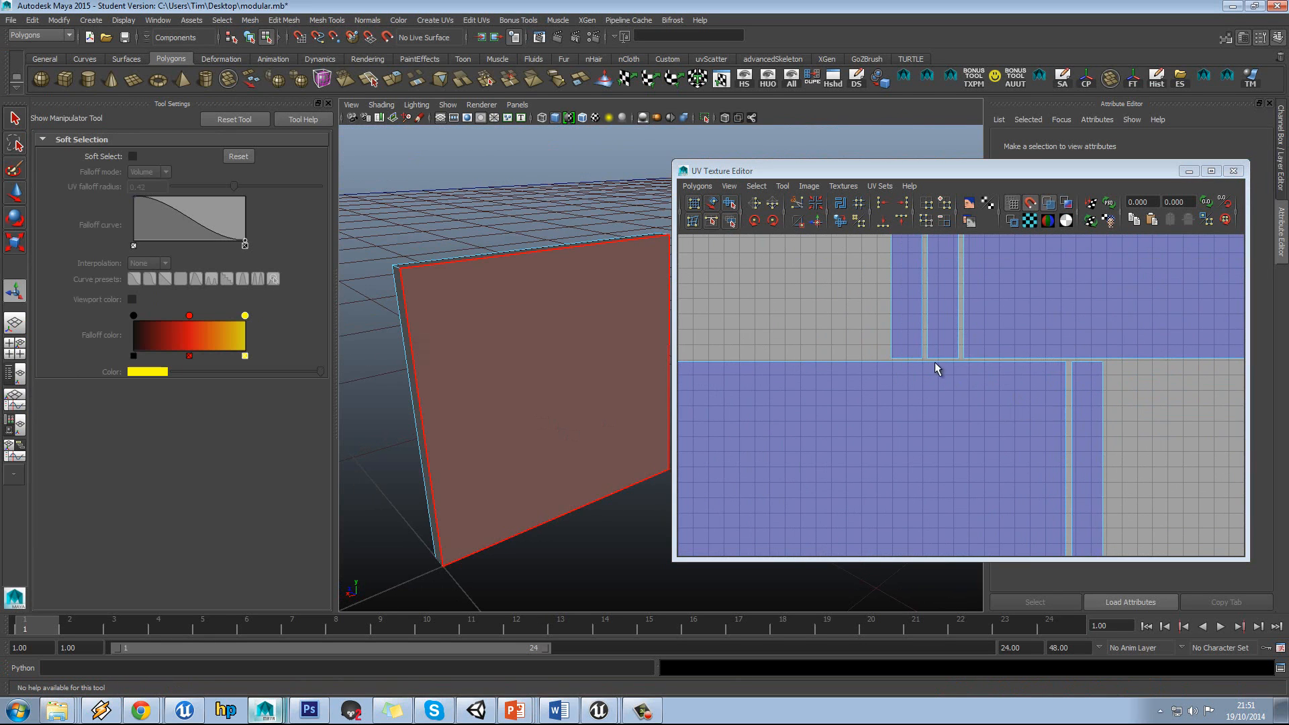
pyautogui.scroll(-5, 978, 389)
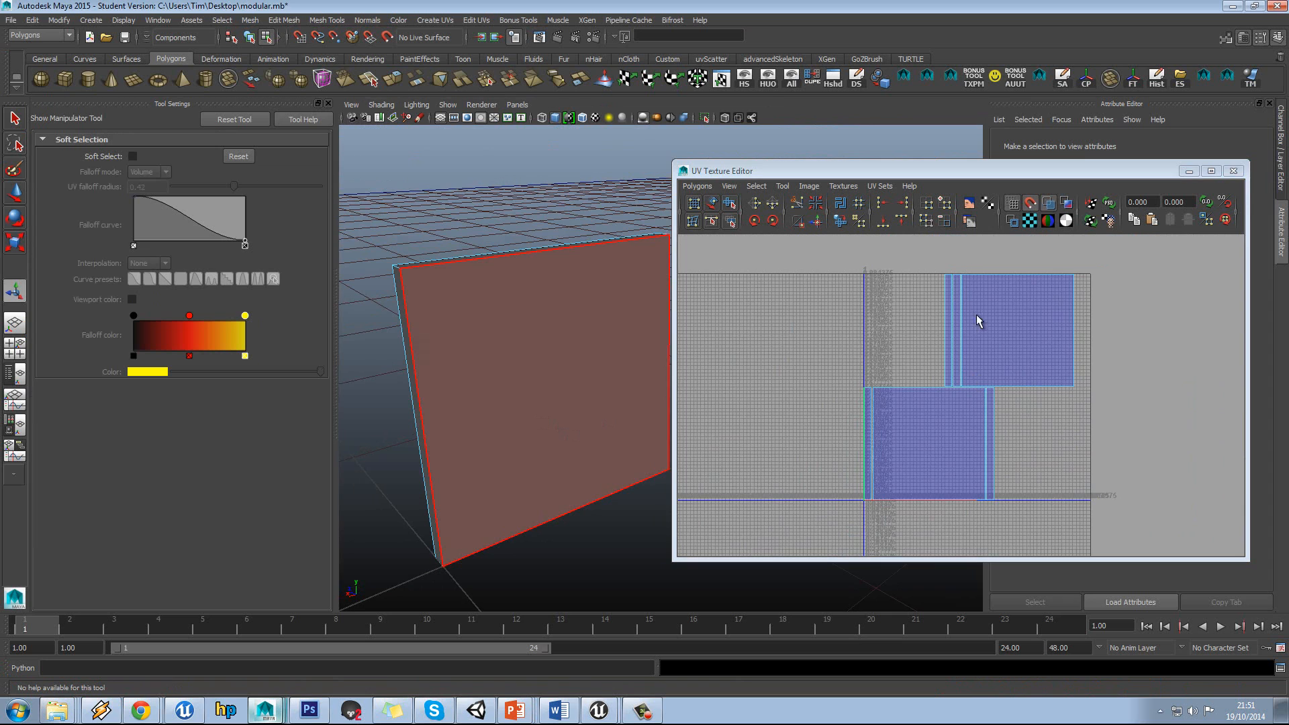
pyautogui.scroll(4, 952, 359)
pyautogui.scroll(-2, 938, 359)
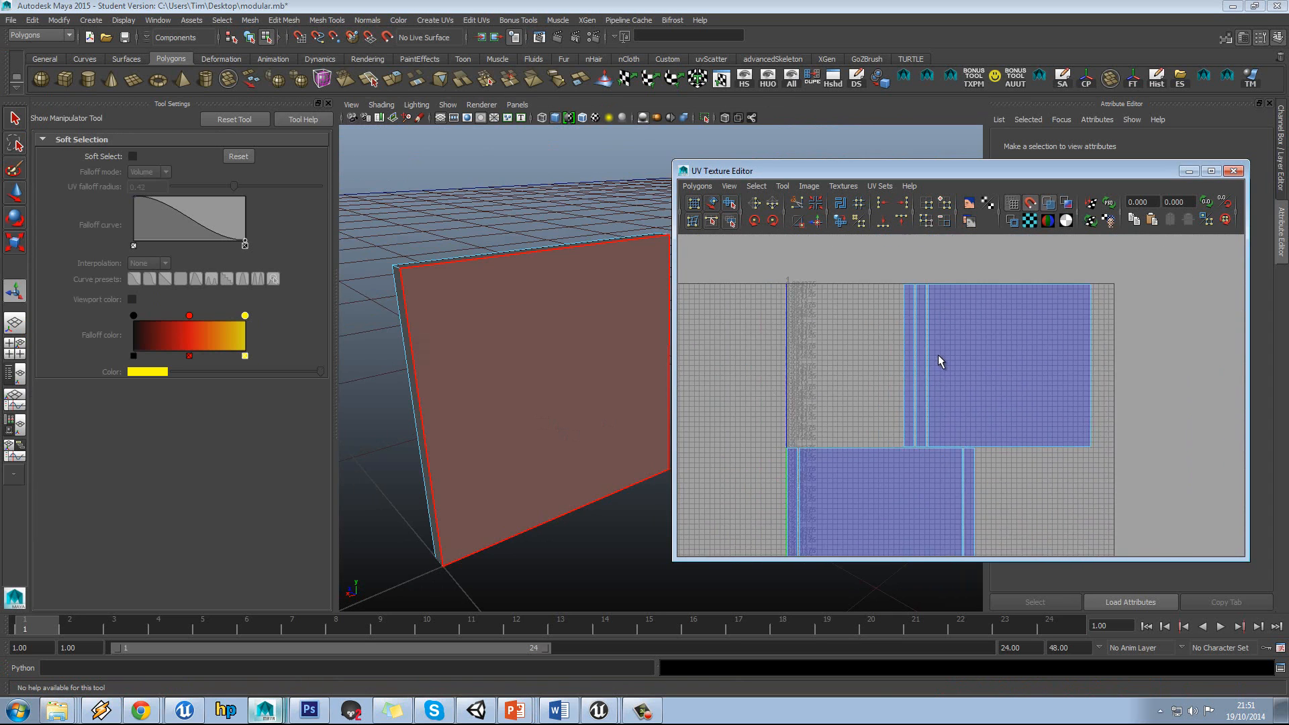
# Select all faces in the UV Texture Editor and scale the Lightmap UV islands down slightly together.
pyautogui.moveTo(959, 318); pyautogui.dragTo(900, 295, button='right')
pyautogui.scroll(-4, 992, 379)
pyautogui.moveTo(840, 315); pyautogui.dragTo(1075, 571)
pyautogui.scroll(4, 943, 449)
pyautogui.press('r')
pyautogui.moveTo(943, 440); pyautogui.dragTo(928, 449)
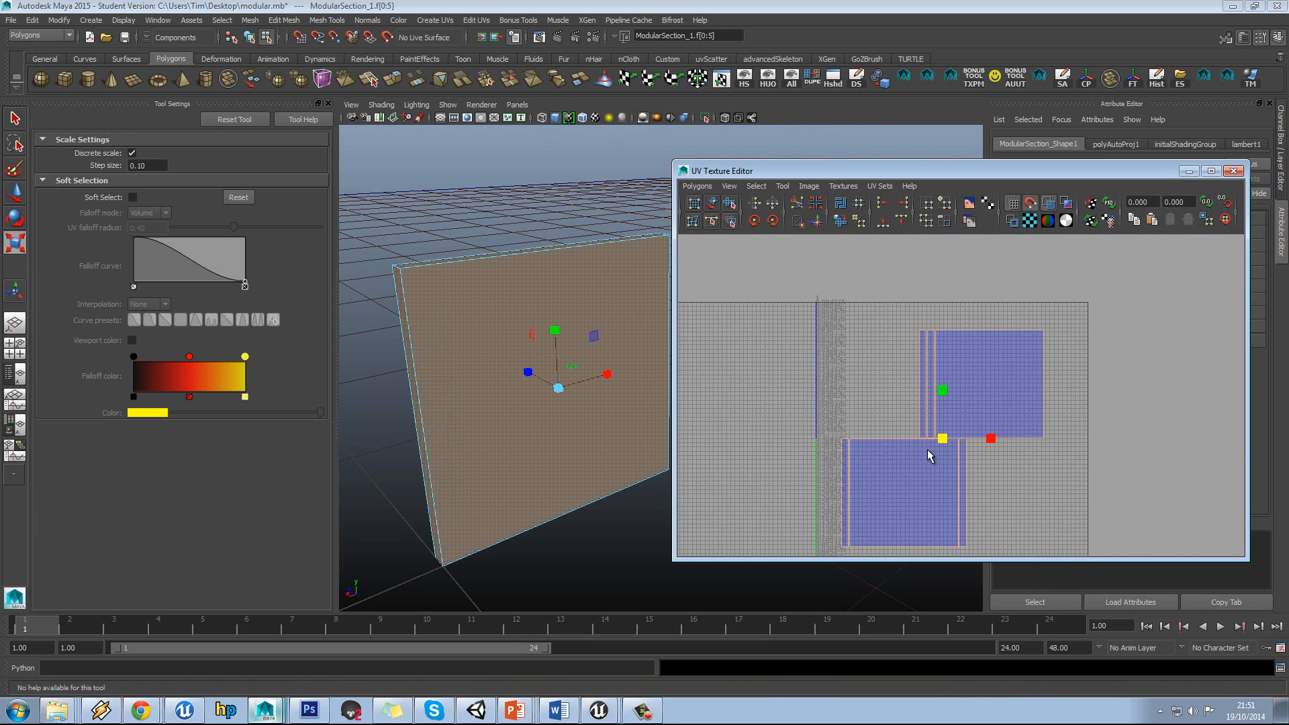
# Move the upper and lower groups of UV islands apart, towards opposite corners of the UV tile.
pyautogui.scroll(2, 885, 404)
pyautogui.keyDown('alt'); pyautogui.moveTo(884, 387); pyautogui.dragTo(880, 352, button='middle'); pyautogui.keyUp('alt')
pyautogui.click(886, 272)
pyautogui.moveTo(887, 270); pyautogui.dragTo(1005, 323)
pyautogui.press('w')
pyautogui.click(816, 520)
pyautogui.keyDown('alt'); pyautogui.moveTo(864, 490); pyautogui.dragTo(876, 438, button='middle'); pyautogui.keyUp('alt')
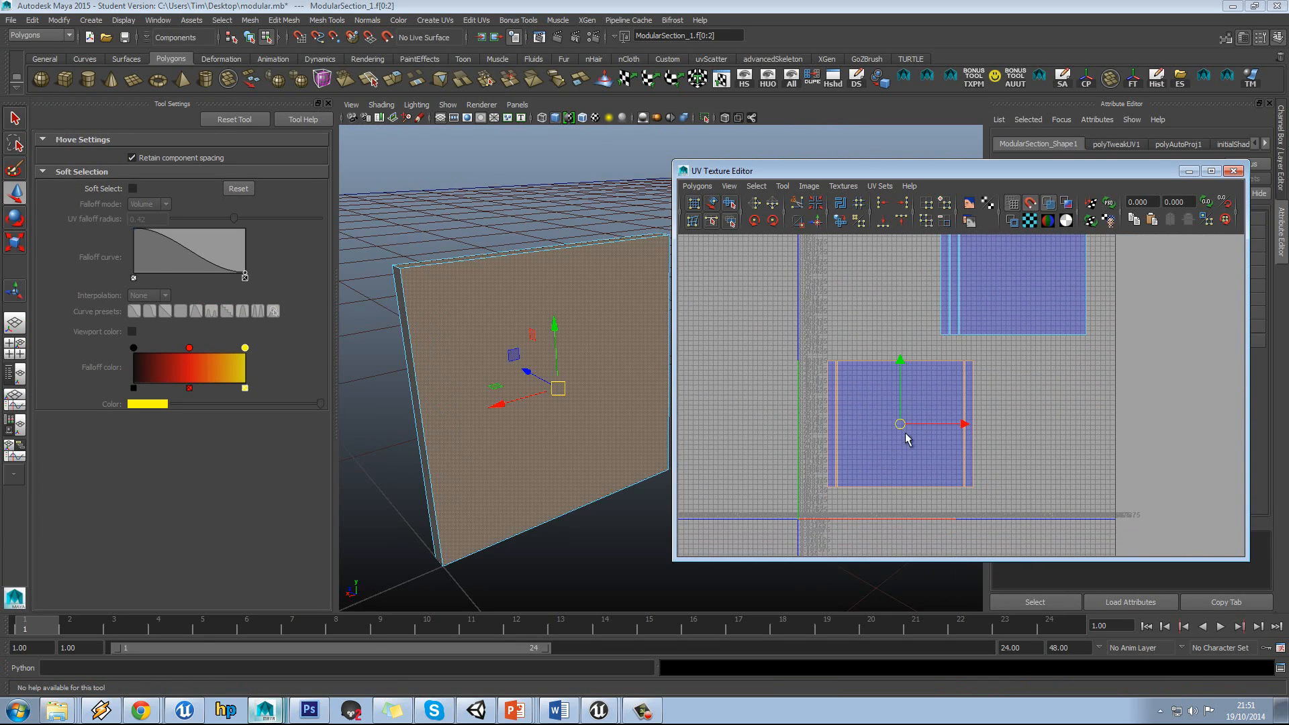
pyautogui.moveTo(898, 425); pyautogui.dragTo(884, 443)
pyautogui.click(1016, 384)
pyautogui.scroll(-2, 1016, 388)
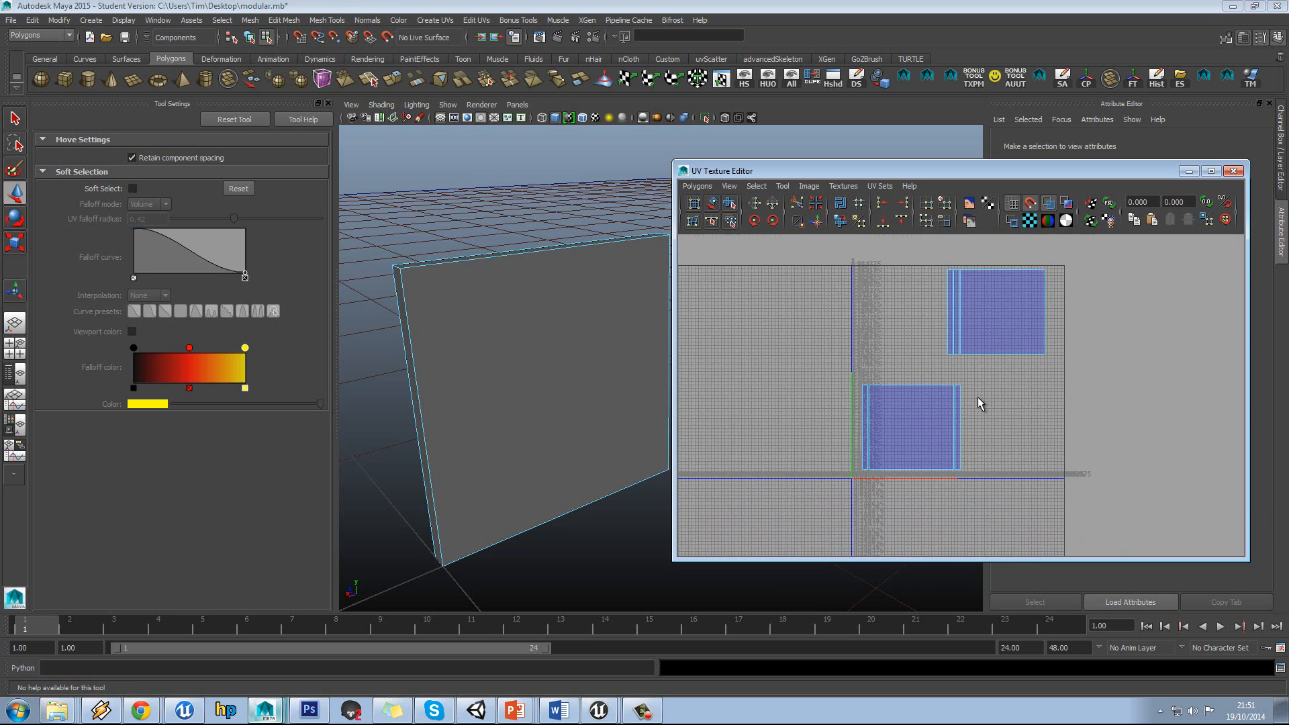
# Reposition the lower island group slightly up and inwards to leave more padding from the UV tile's edges.
pyautogui.scroll(2, 978, 398)
pyautogui.moveTo(820, 361); pyautogui.dragTo(996, 519)
pyautogui.moveTo(893, 437); pyautogui.dragTo(902, 417)
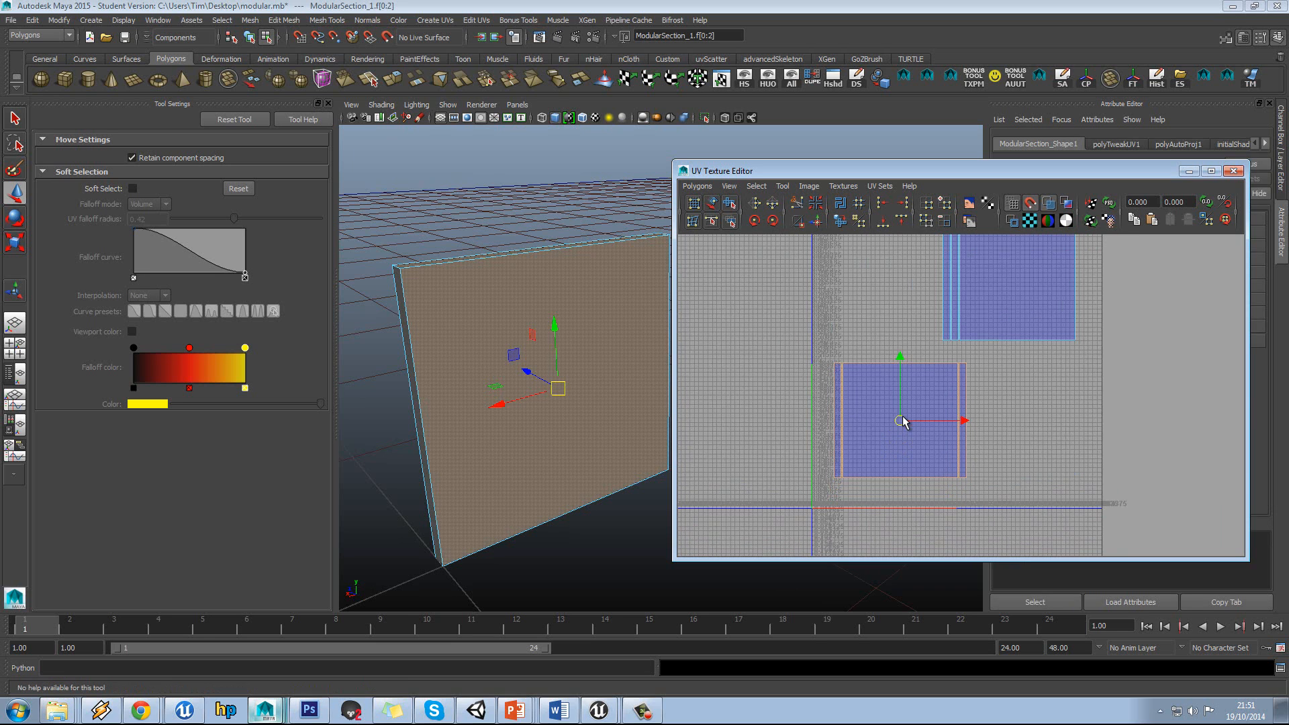
pyautogui.click(852, 294)
pyautogui.keyDown('alt'); pyautogui.moveTo(938, 342); pyautogui.dragTo(923, 363, button='middle'); pyautogui.keyUp('alt')
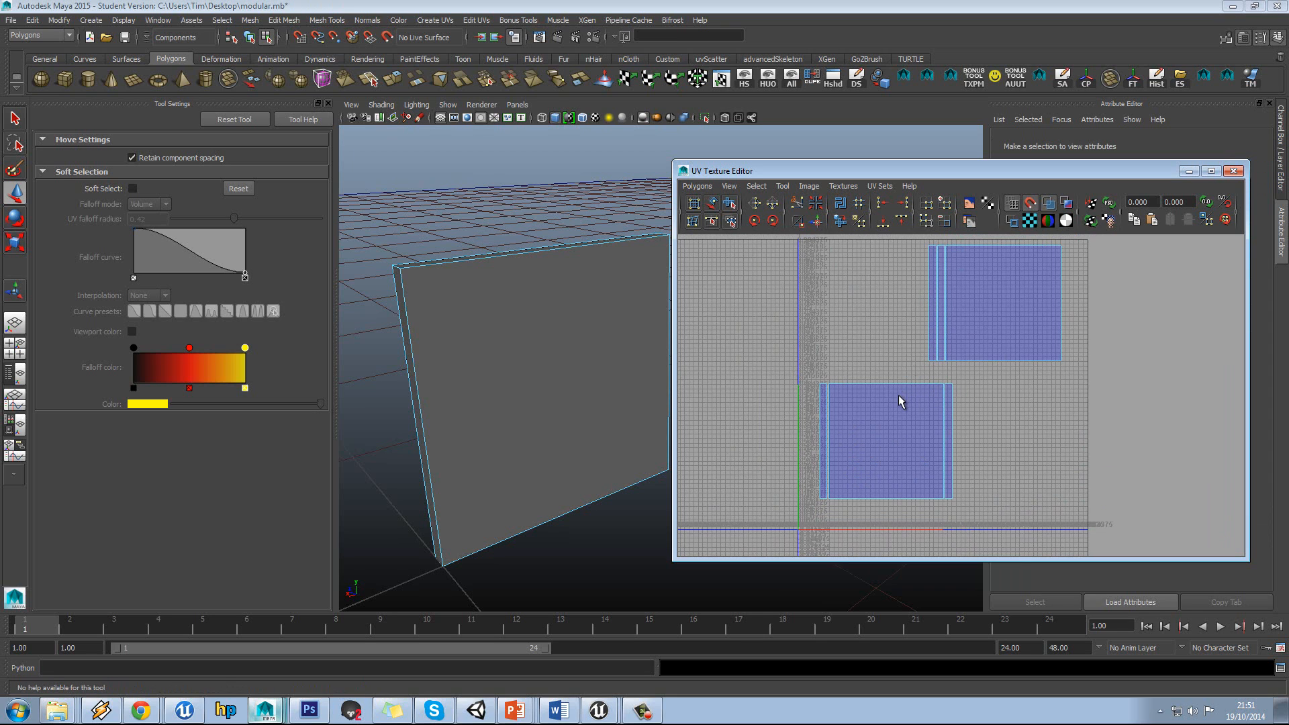
# Switch to the lightmap rules slide in PowerPoint and colour the "Islands should be placed on the grid" and "Padding between islands" rules light green.
pyautogui.moveTo(515, 711)
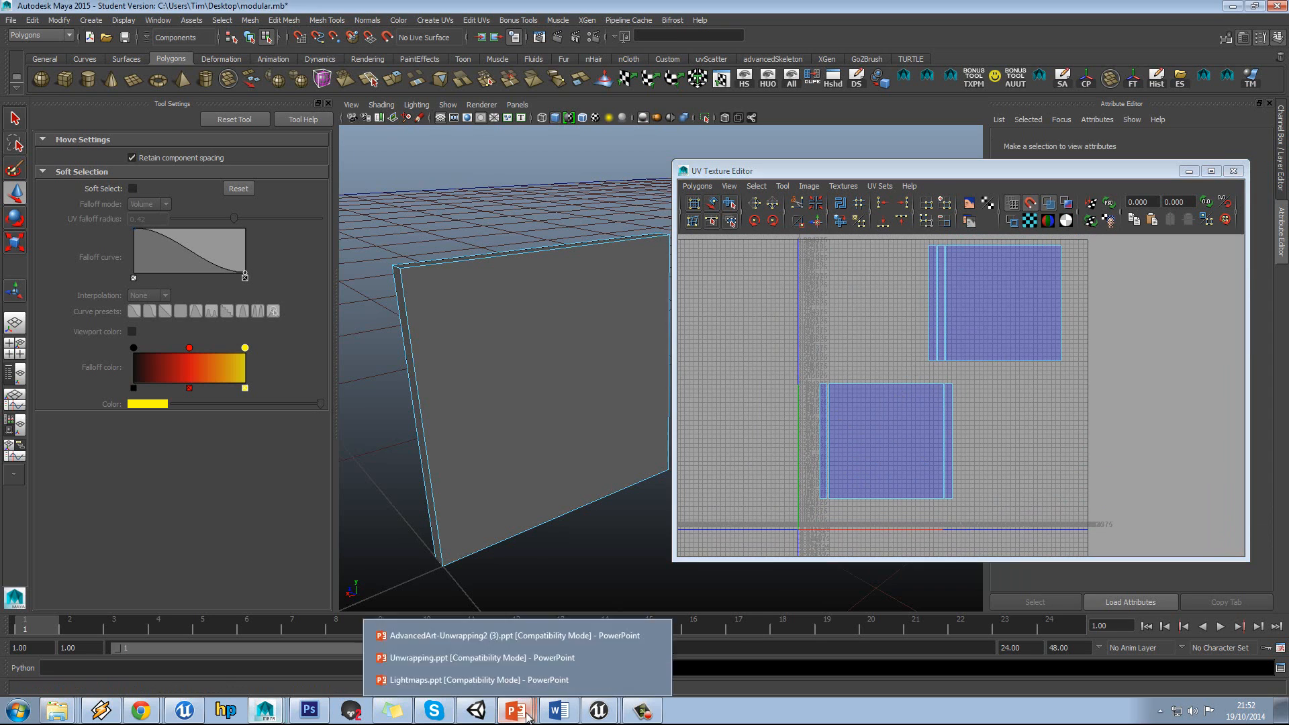
pyautogui.click(511, 624)
pyautogui.moveTo(792, 413); pyautogui.dragTo(359, 412)
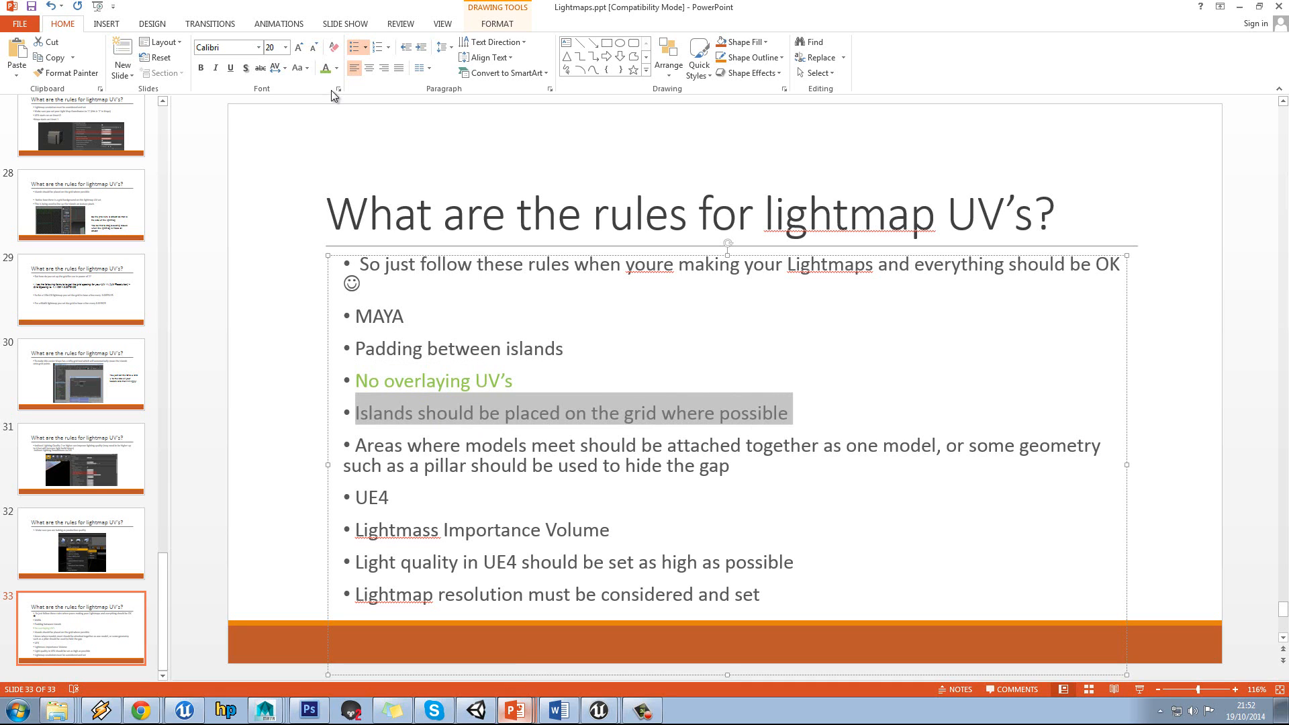
pyautogui.click(325, 68)
pyautogui.moveTo(566, 349); pyautogui.dragTo(356, 348)
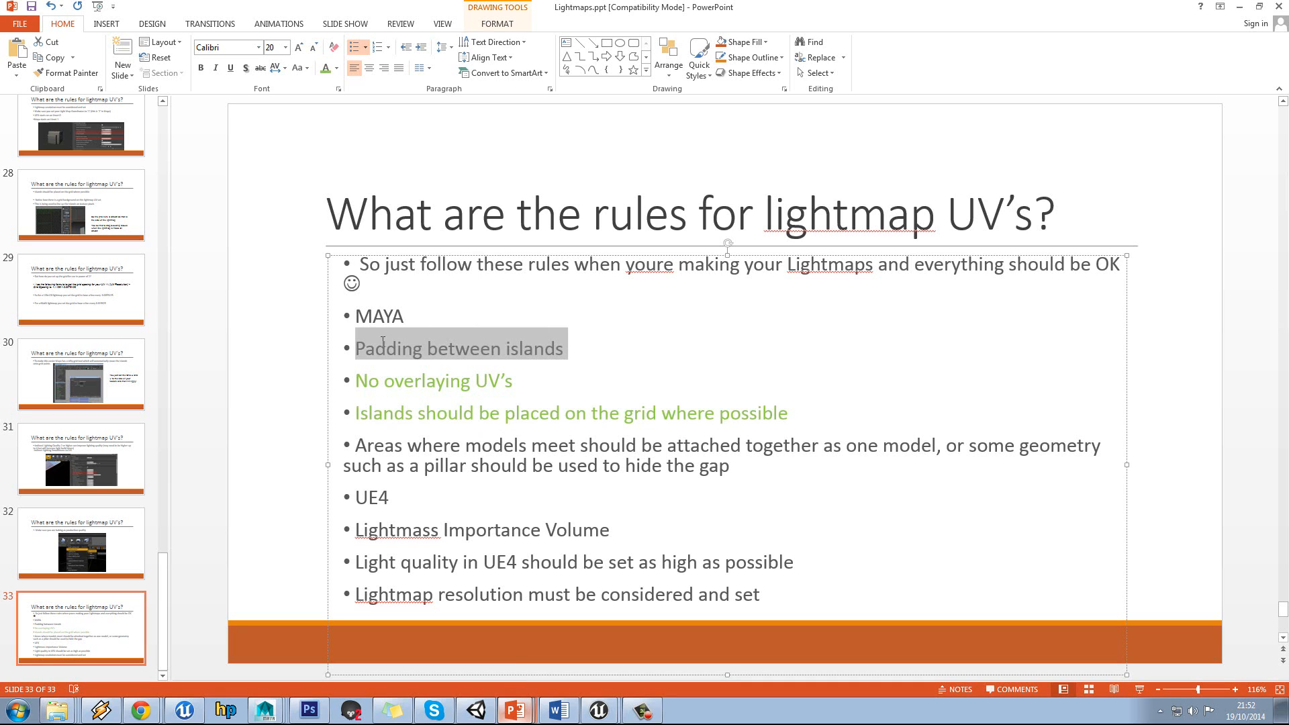
pyautogui.click(326, 67)
# Look up the grid-spacing formula and the 128x128 lightmap grid value on slide 29 of Lightmaps.ppt.
pyautogui.moveTo(362, 413); pyautogui.dragTo(802, 413)
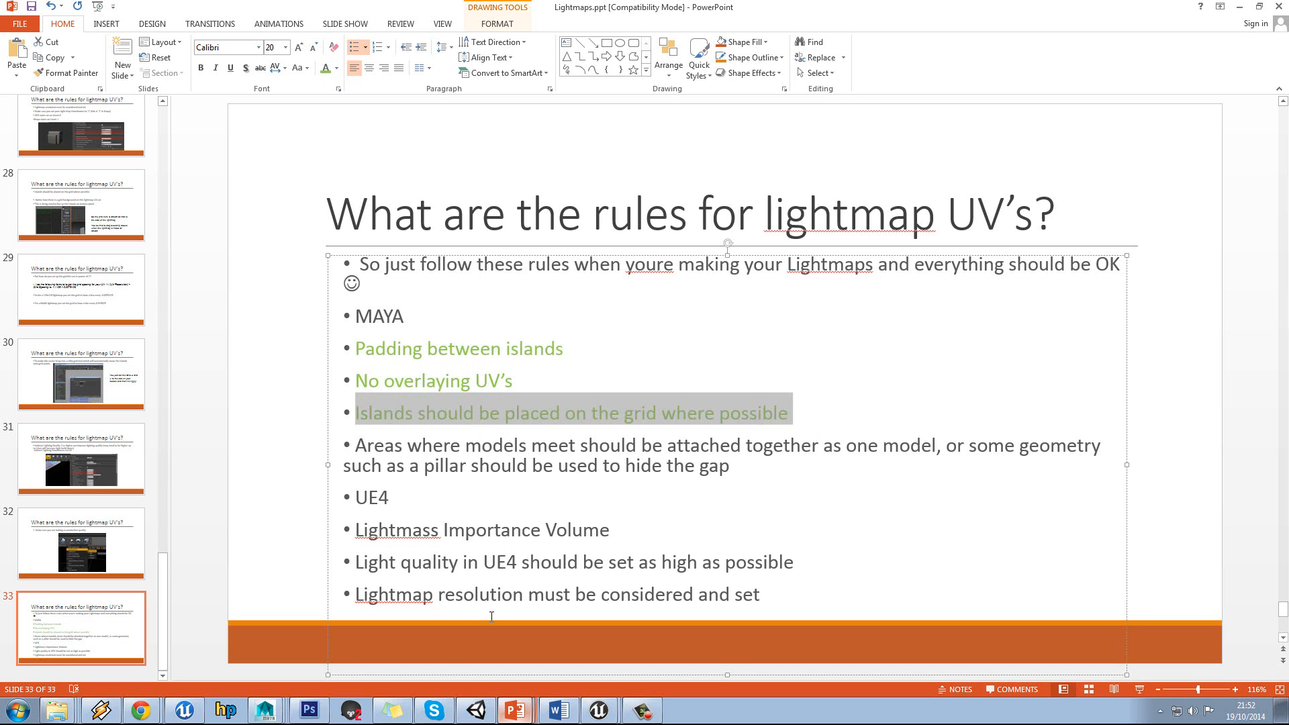
pyautogui.moveTo(264, 708)
pyautogui.click(497, 624)
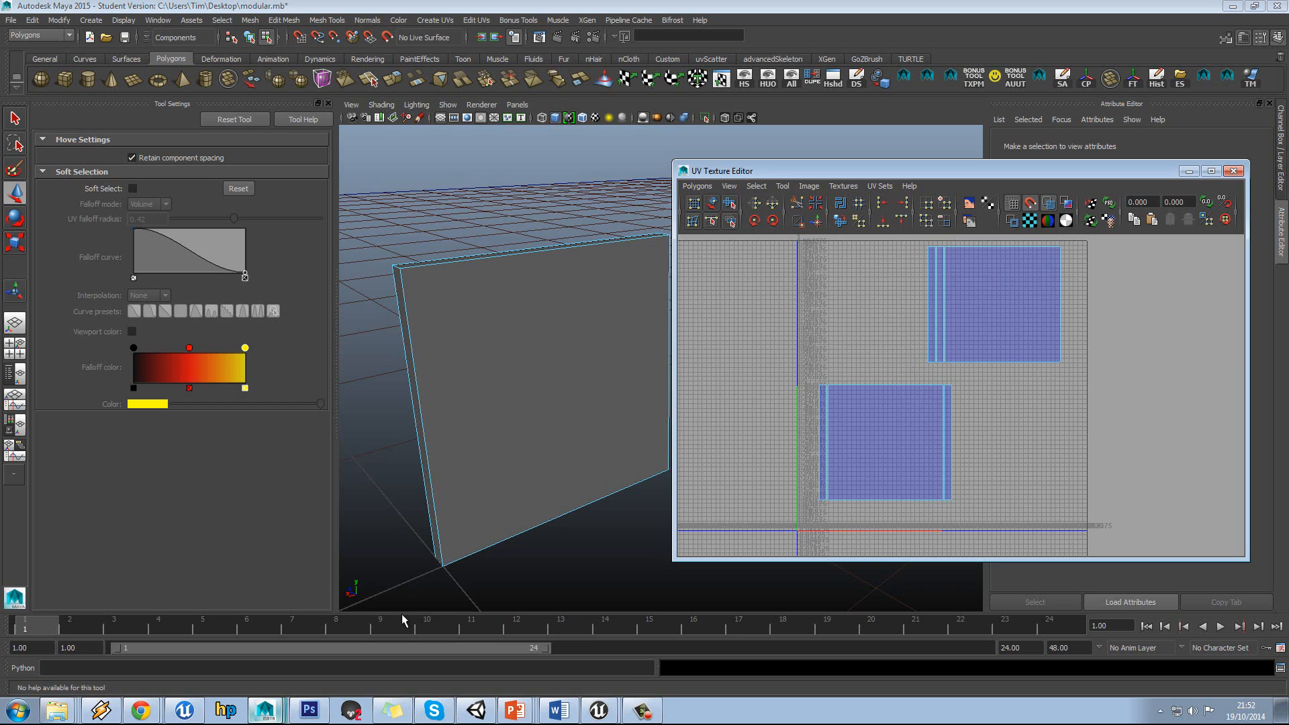
pyautogui.click(515, 711)
pyautogui.click(448, 681)
pyautogui.scroll(4, 930, 381)
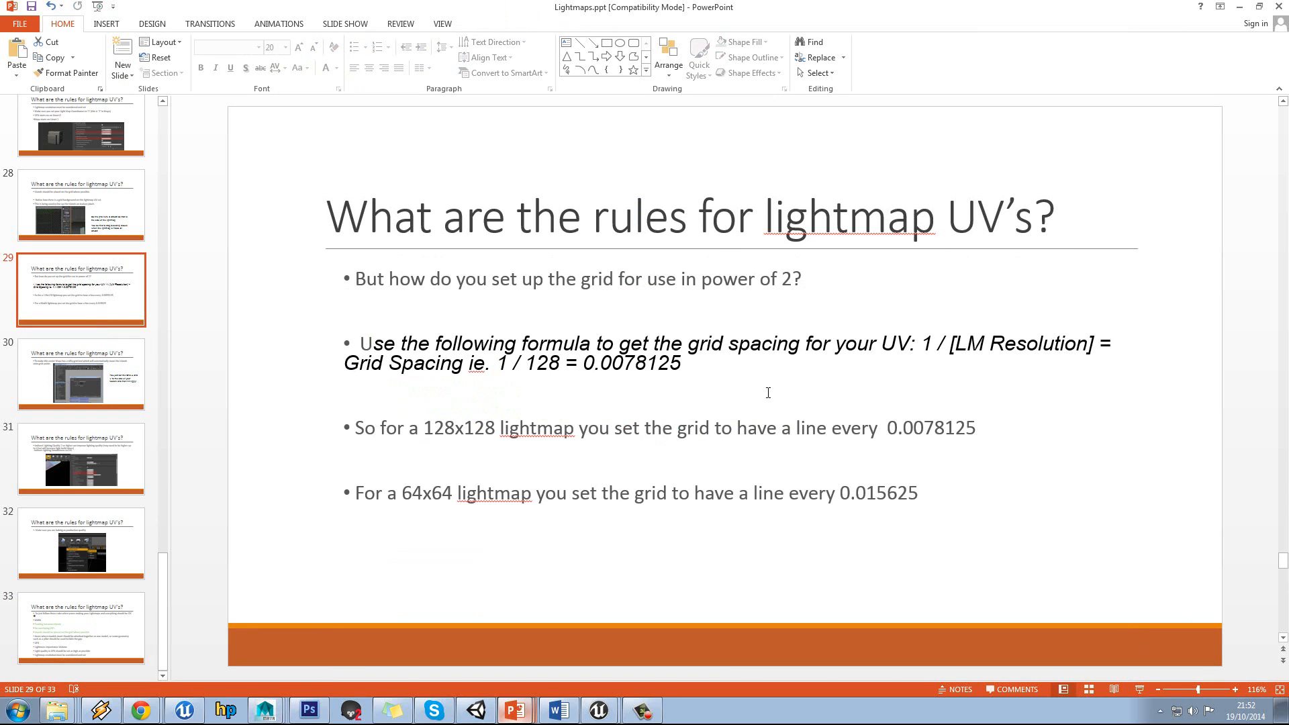
pyautogui.doubleClick(588, 362)
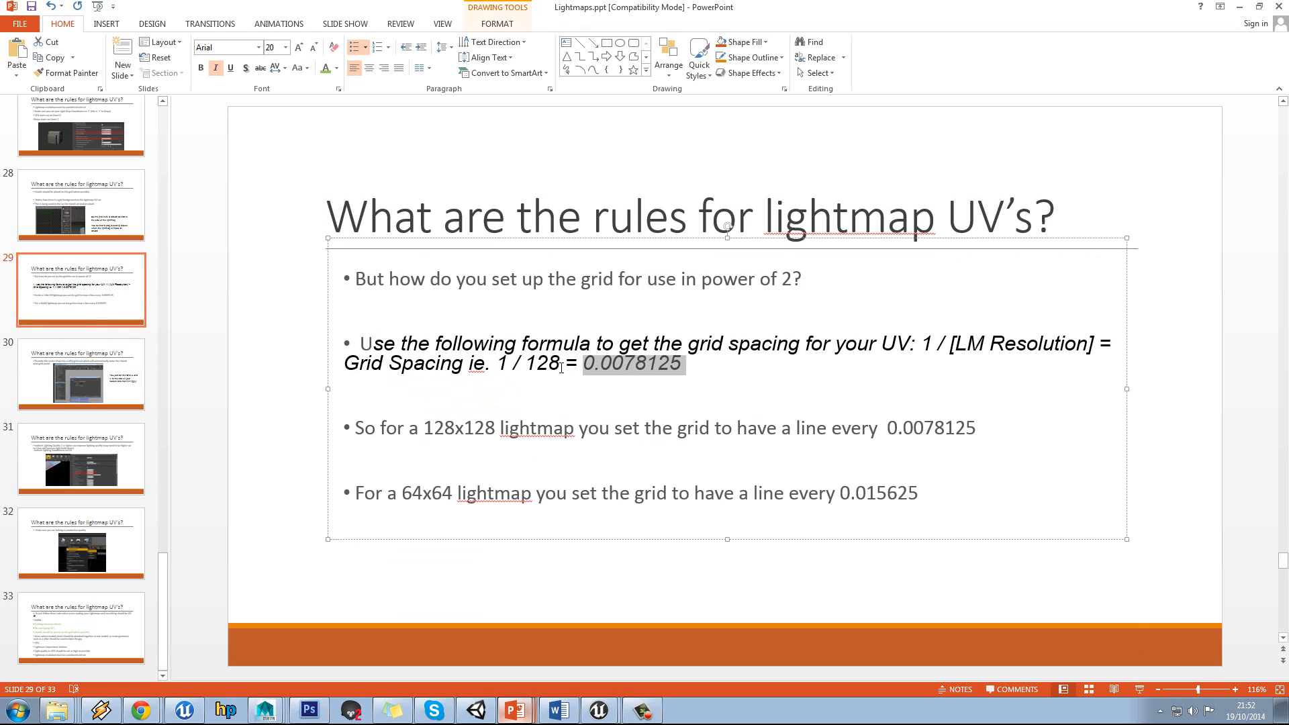
pyautogui.click(589, 368)
pyautogui.moveTo(625, 368); pyautogui.dragTo(681, 368)
pyautogui.moveTo(982, 431); pyautogui.dragTo(887, 430)
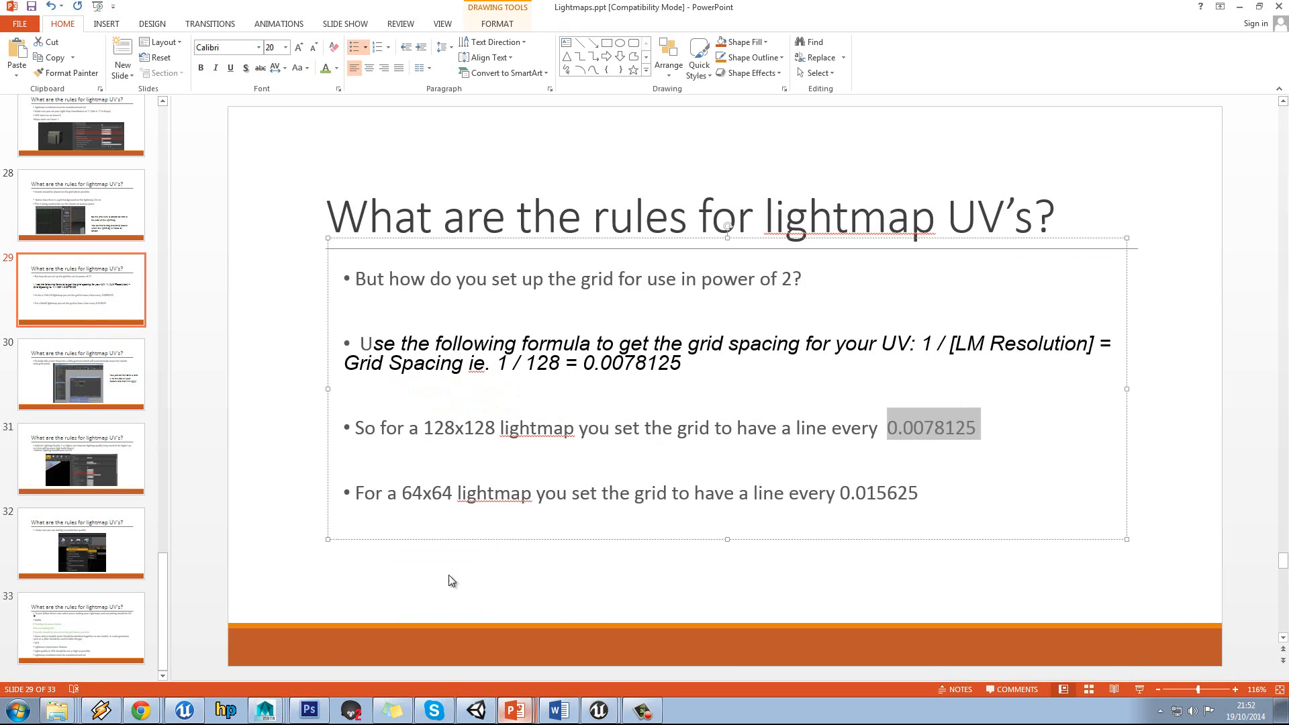
# Switch to Maya and open the grid options of the UV Texture Editor at the grid line spacing.
pyautogui.click(257, 685)
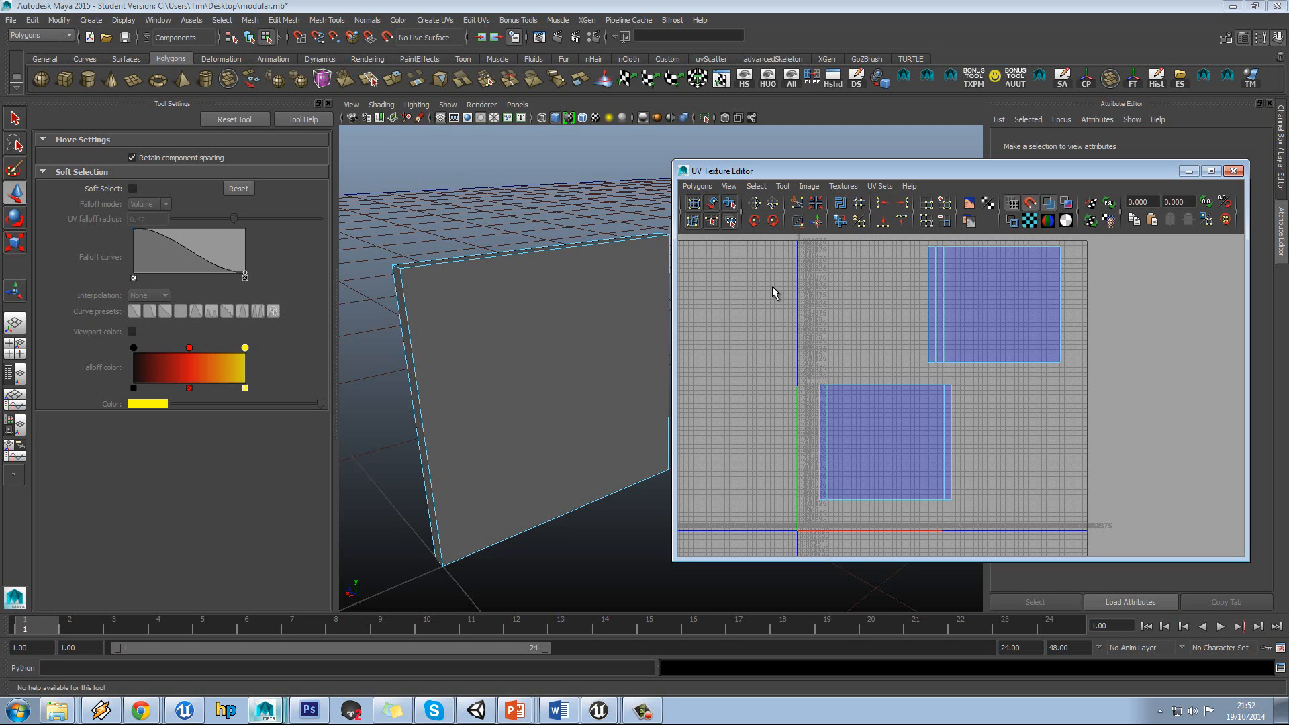
pyautogui.click(781, 186)
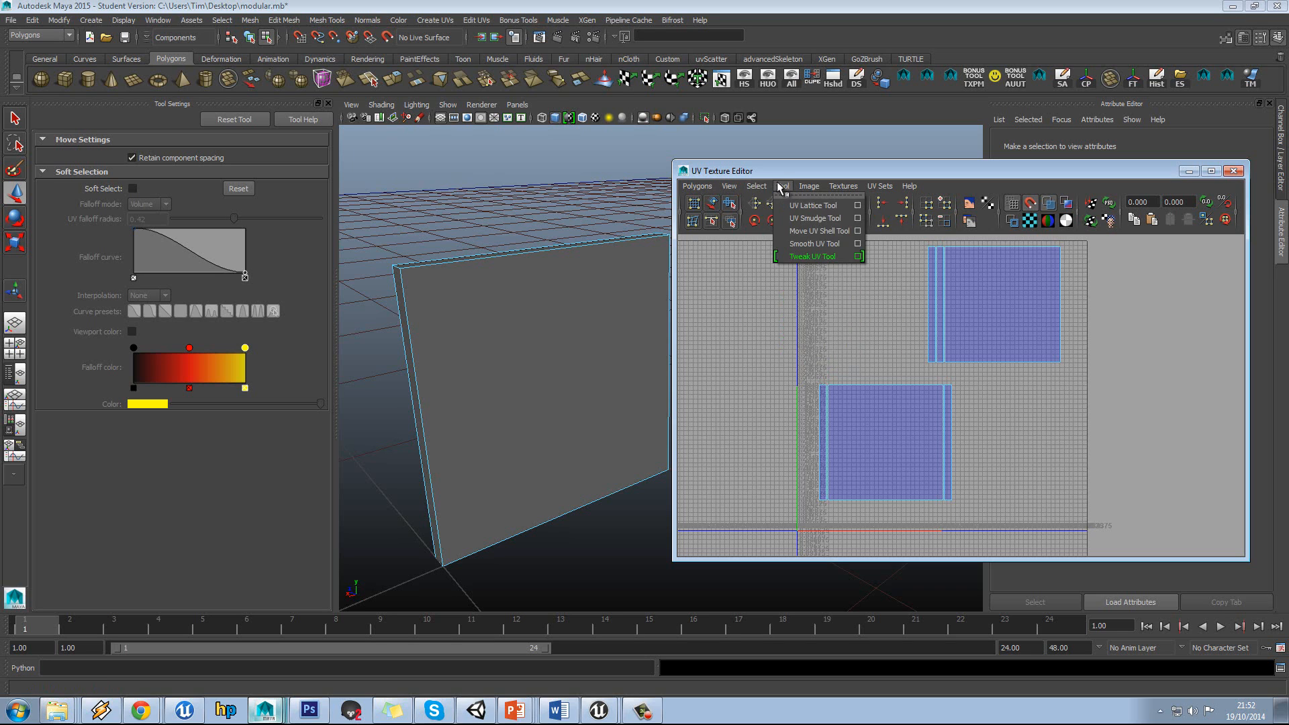
pyautogui.moveTo(729, 186)
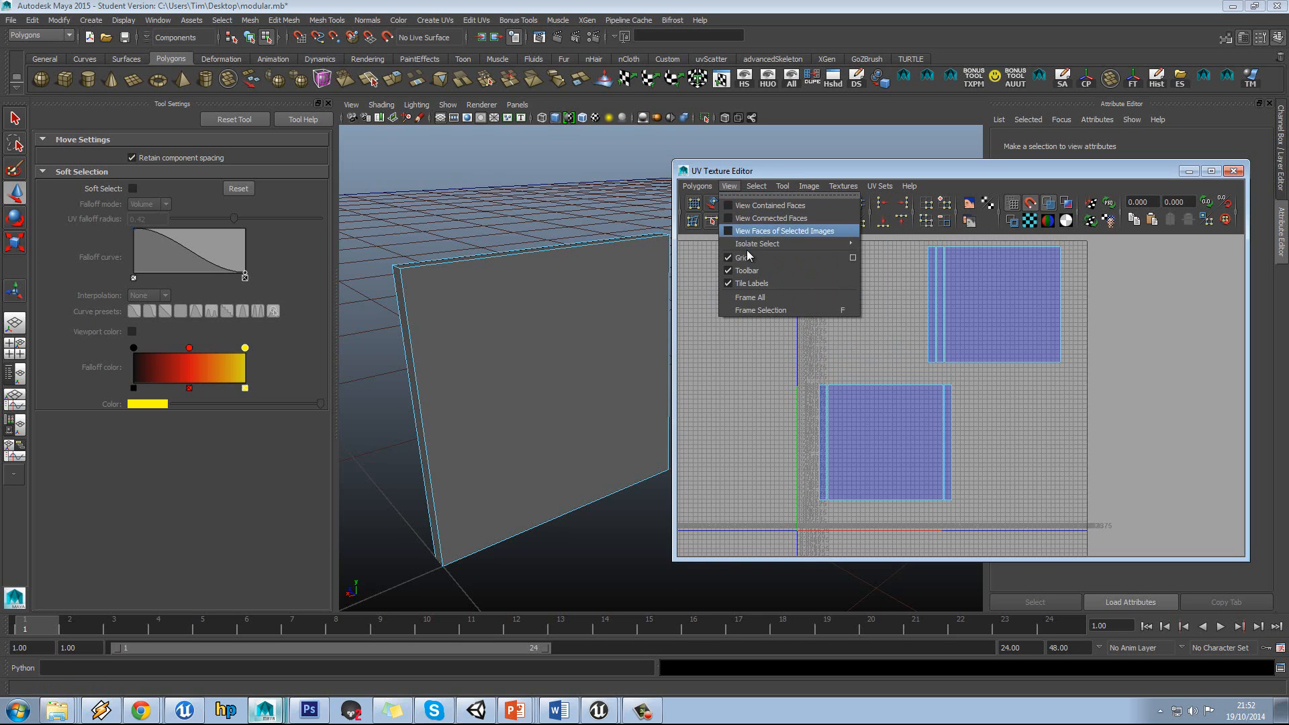
pyautogui.click(853, 257)
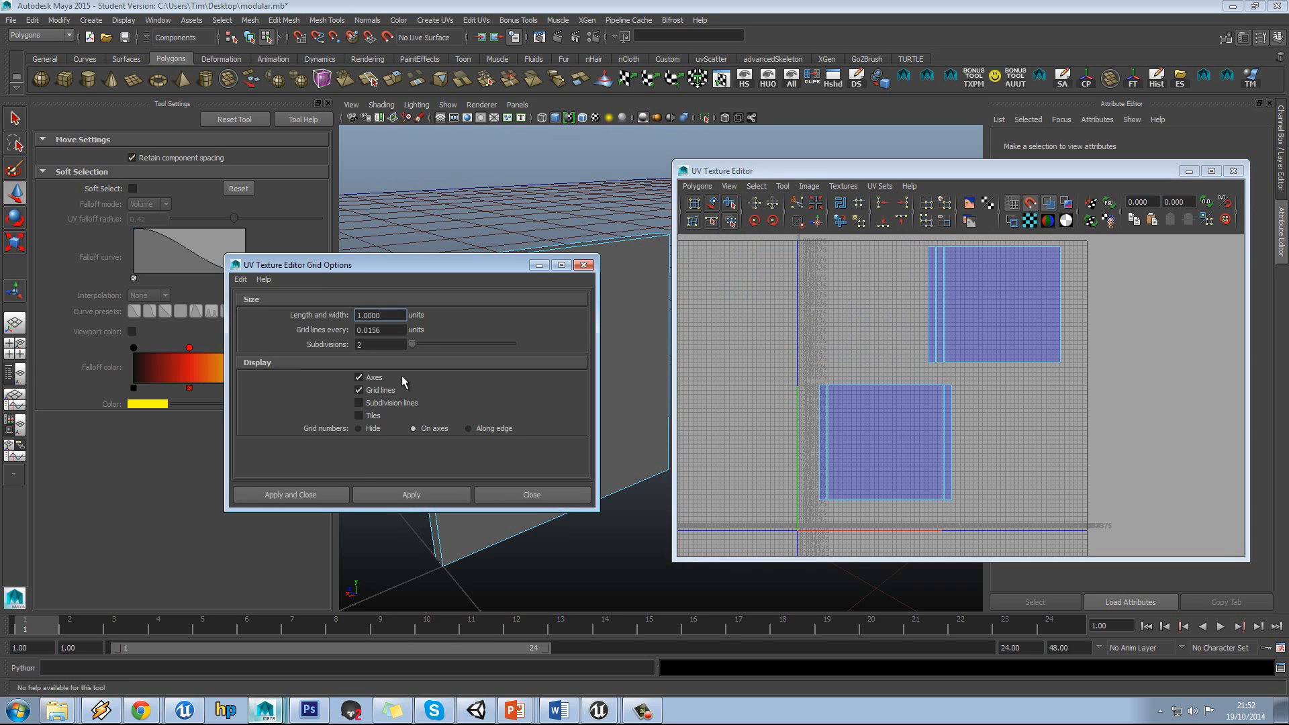
pyautogui.press('Tab')
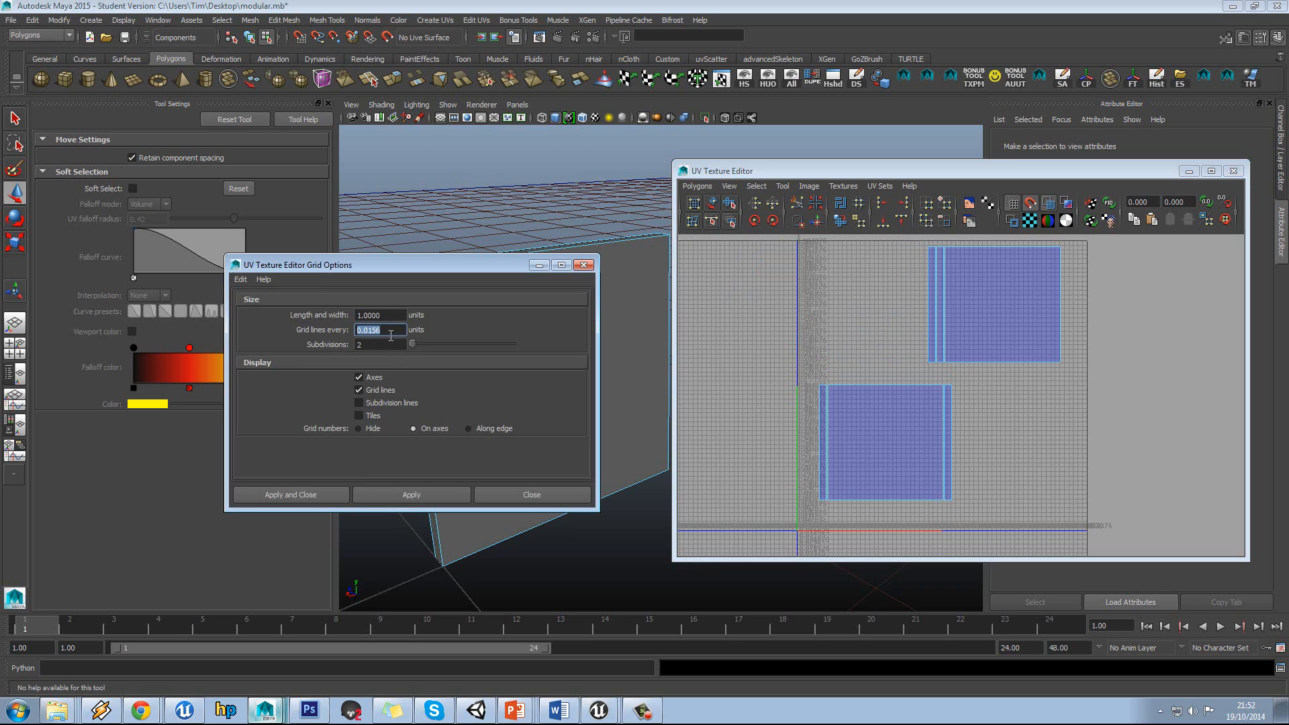
# Switch to Lightmaps.ppt and copy the 128x128 lightmap grid spacing value 0.0078125 from the slide.
pyautogui.moveTo(515, 713)
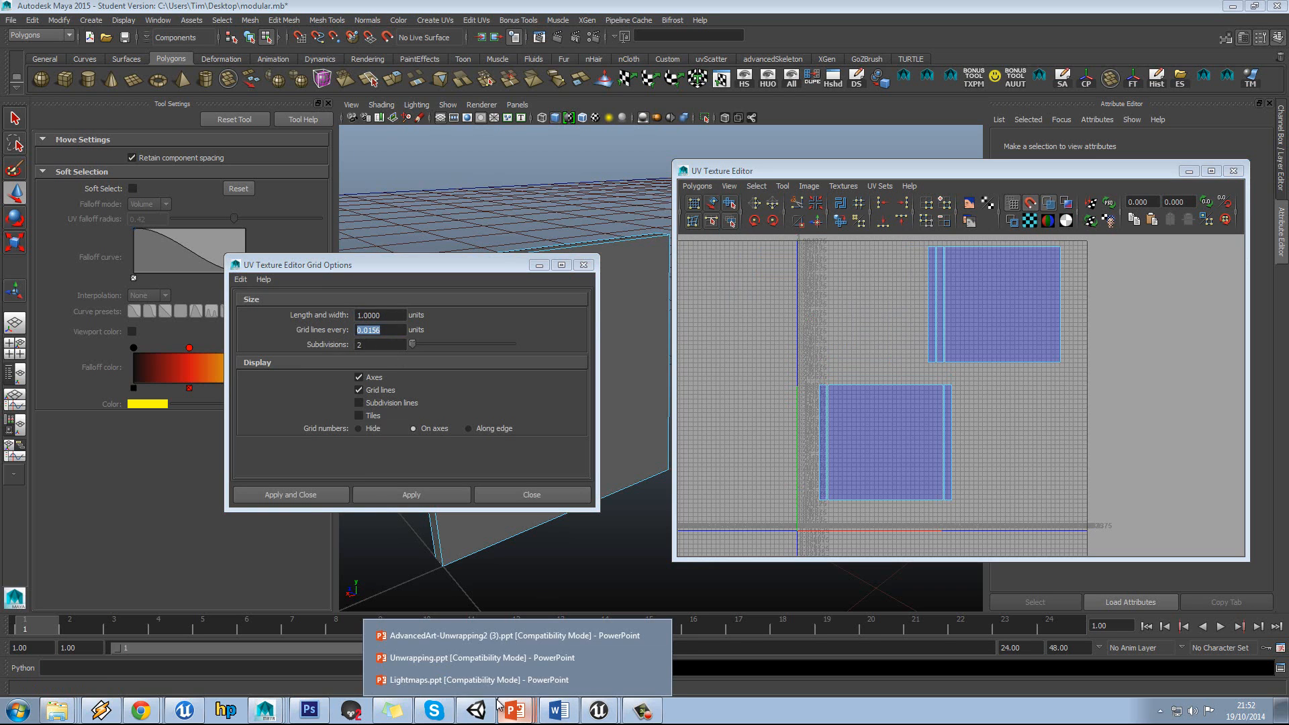
pyautogui.click(478, 682)
pyautogui.click(919, 400)
pyautogui.doubleClick(928, 424)
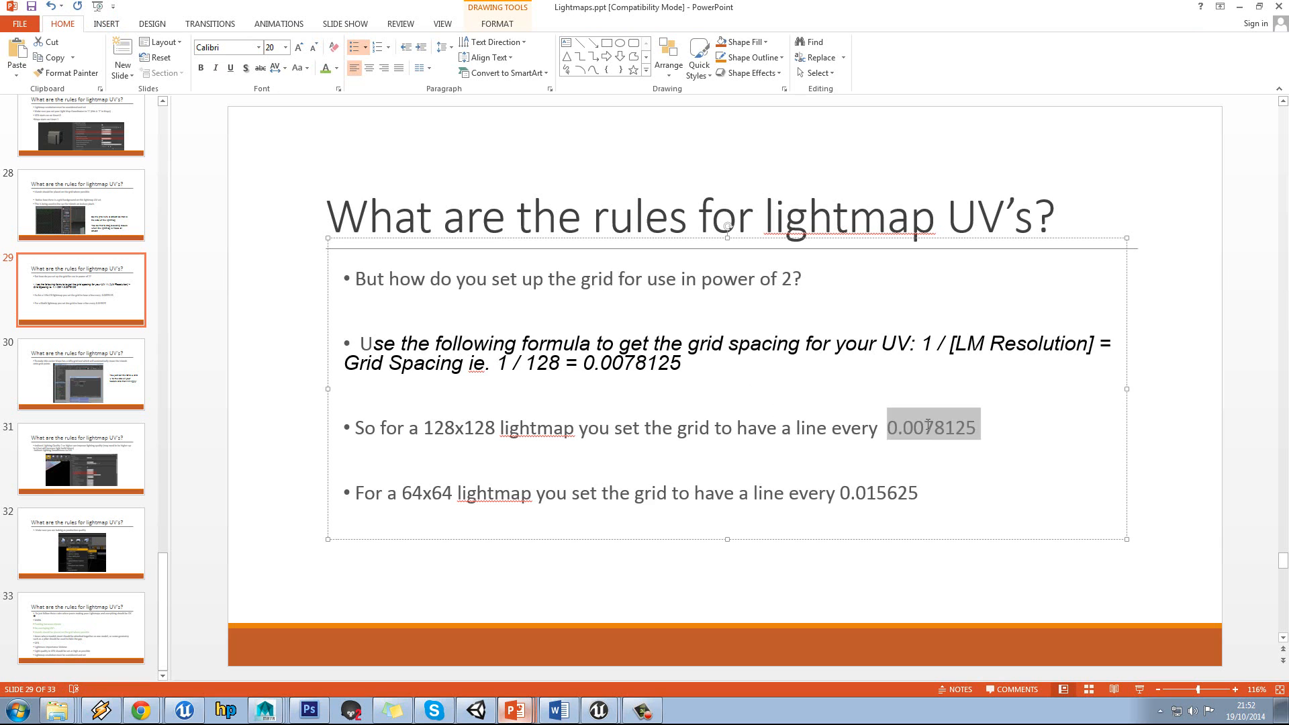
pyautogui.rightClick(922, 425)
pyautogui.click(941, 443)
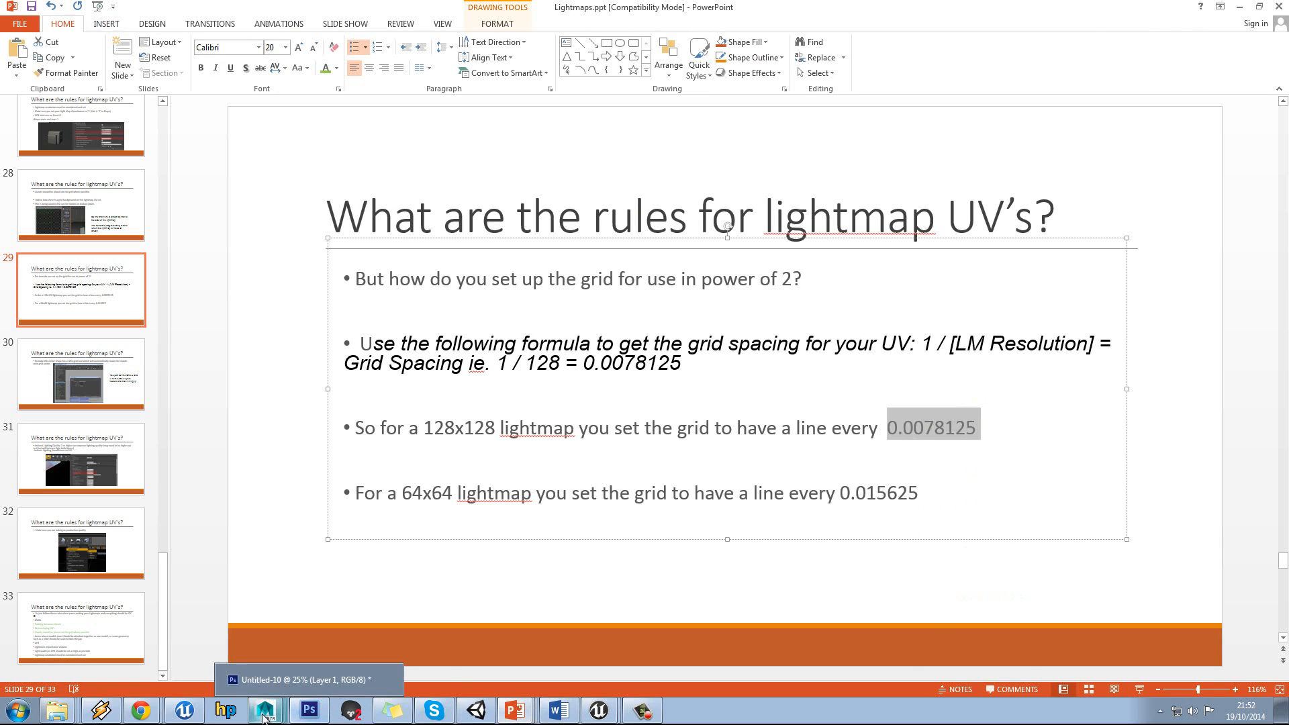
# Move the Lightmaps.ppt window out of Maya's way and set the UV grid lines to every 0.0078125 units.
pyautogui.moveTo(269, 711)
pyautogui.click(282, 682)
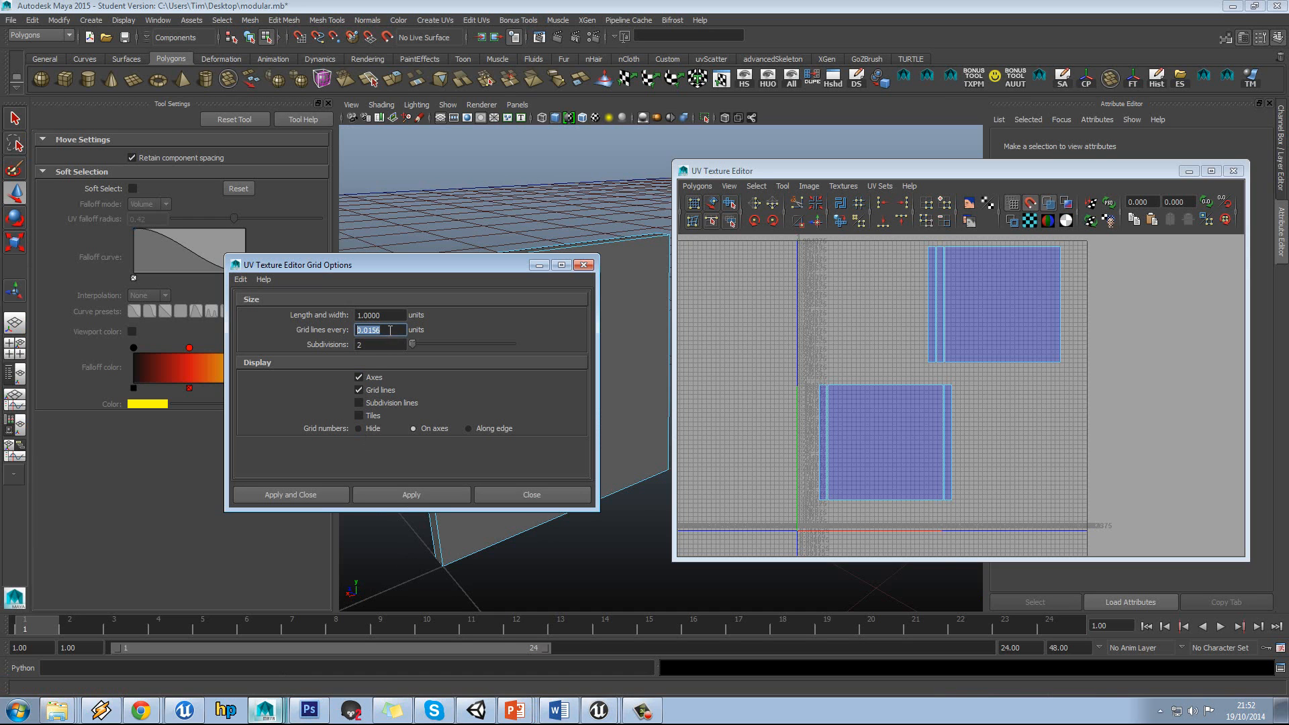
pyautogui.click(523, 710)
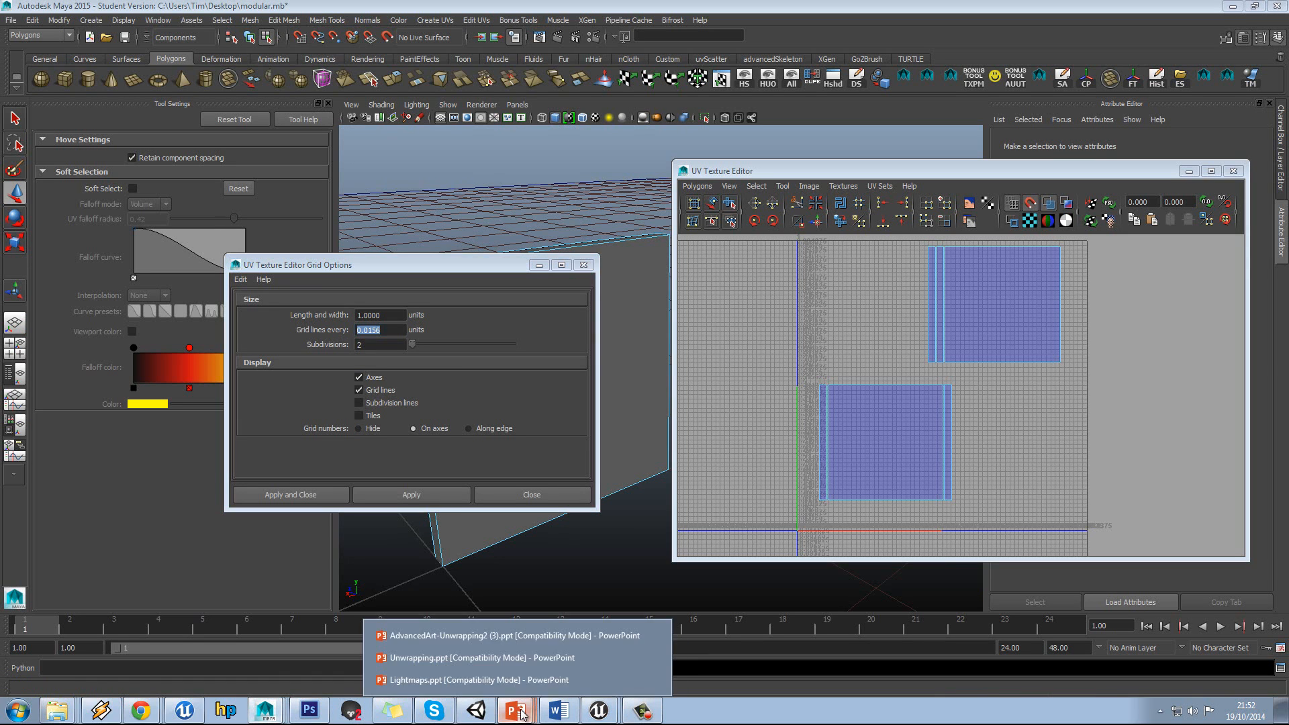
pyautogui.click(509, 680)
pyautogui.moveTo(759, 10); pyautogui.dragTo(0, 176)
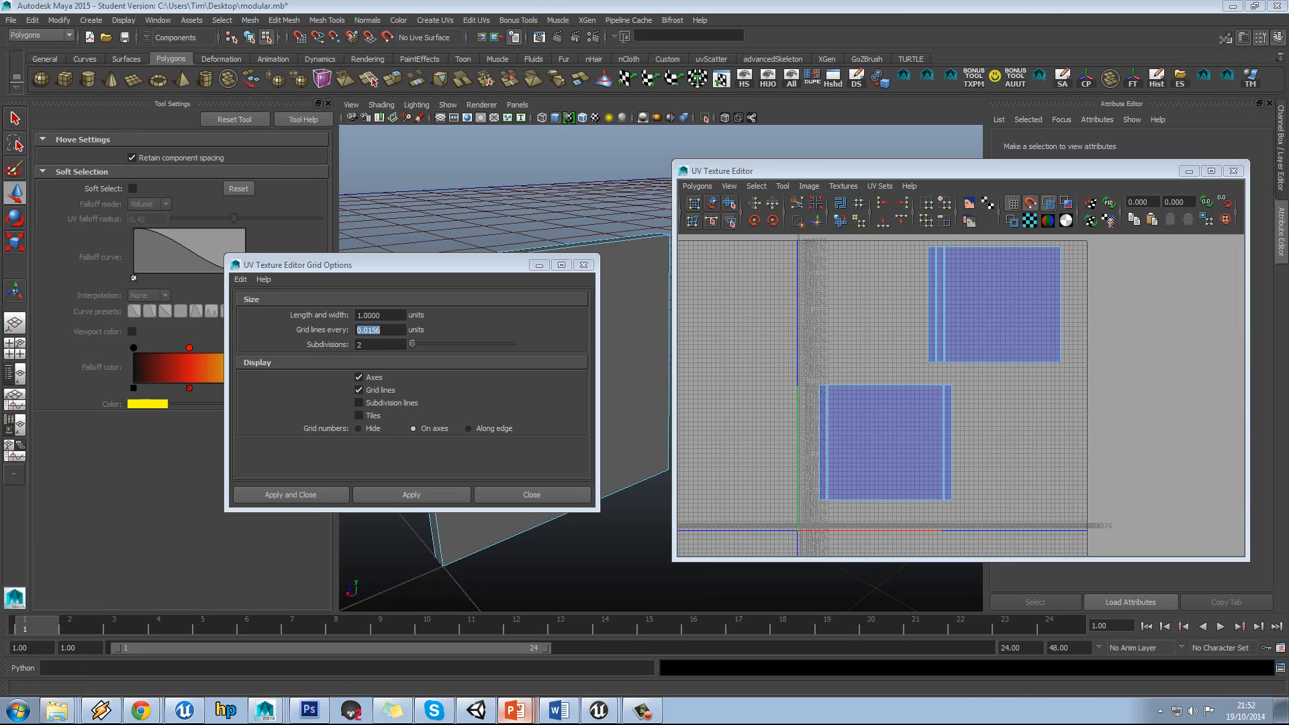
pyautogui.click(395, 331)
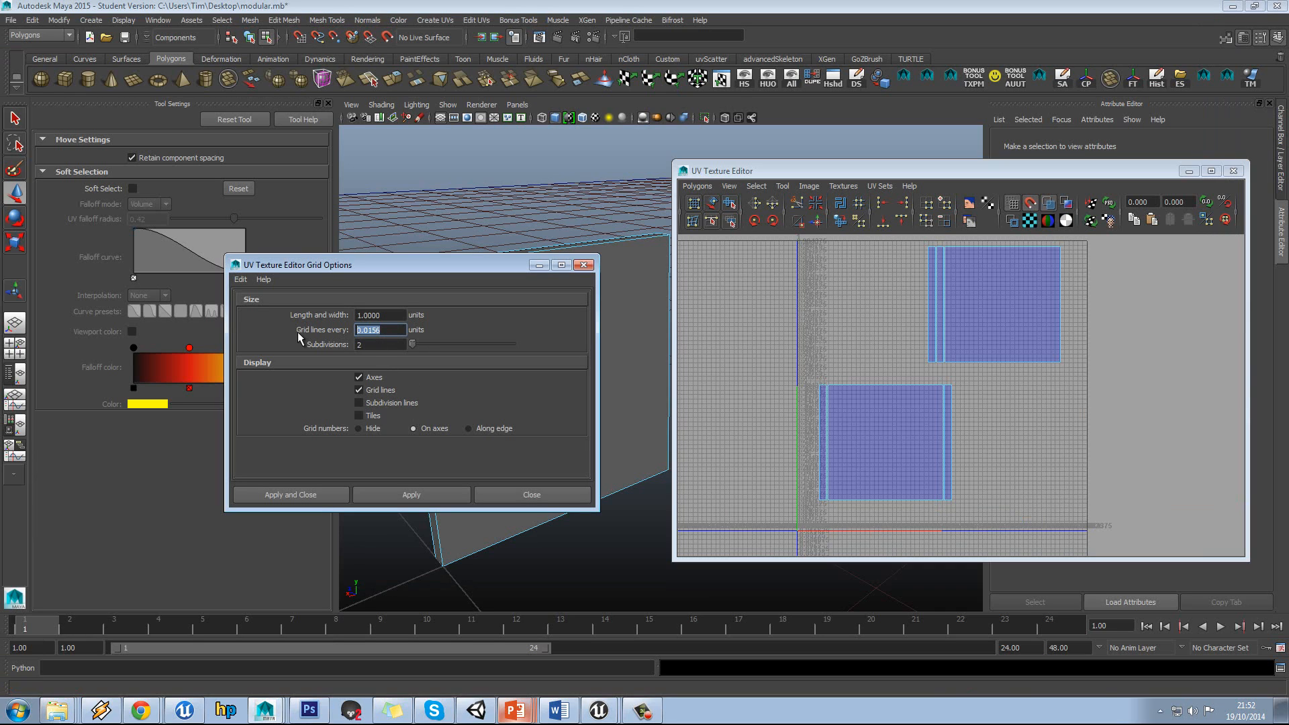
pyautogui.write('0.0078125')
pyautogui.click(401, 498)
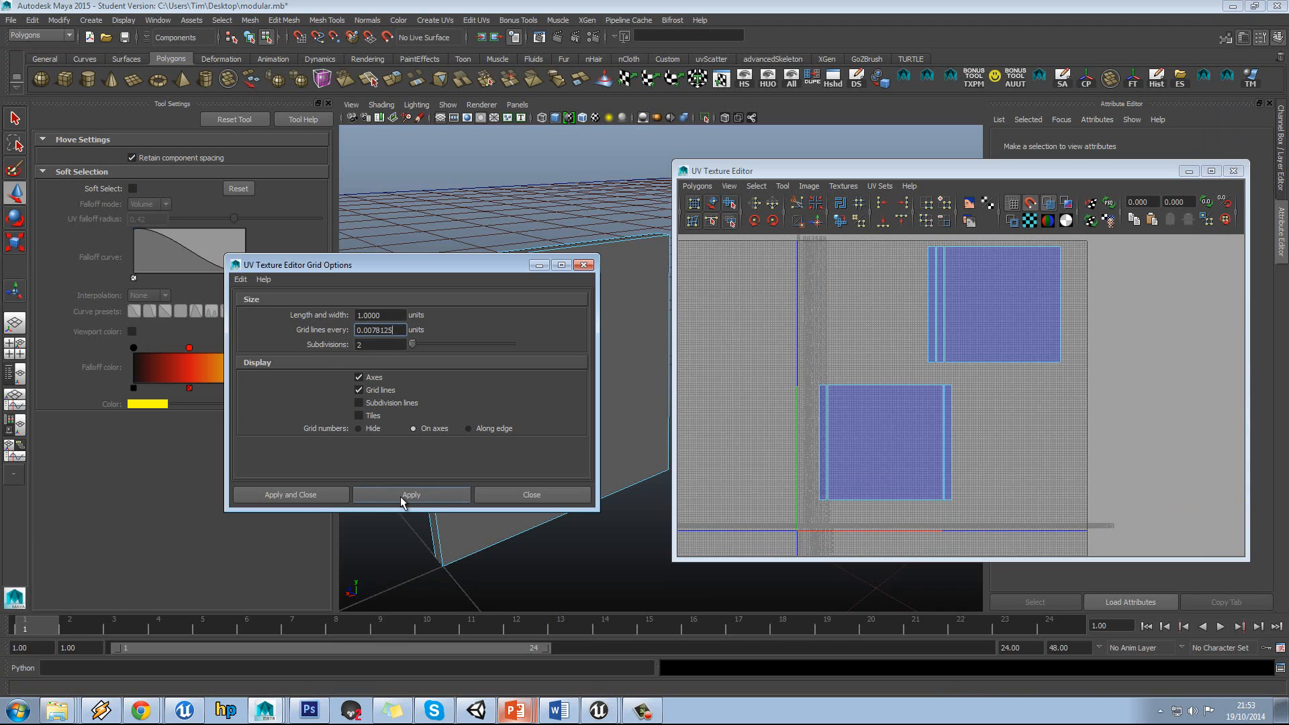
pyautogui.click(521, 495)
# Select a corner UV of the leftmost narrow strip in the upper island group and expand the selection to its whole shell.
pyautogui.scroll(8, 987, 389)
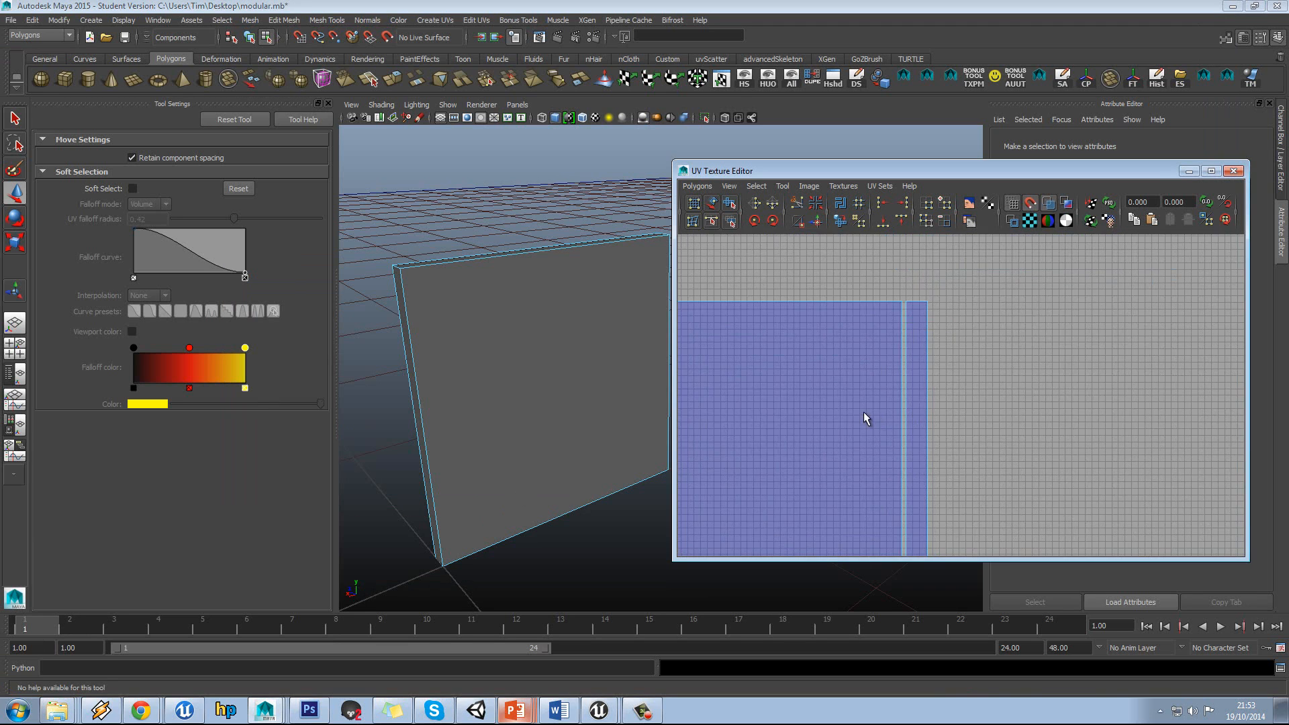
pyautogui.scroll(-8, 883, 354)
pyautogui.scroll(5, 892, 363)
pyautogui.moveTo(914, 363); pyautogui.dragTo(961, 359, button='right')
pyautogui.scroll(-2, 873, 365)
pyautogui.scroll(4, 859, 365)
pyautogui.keyDown('alt'); pyautogui.moveTo(823, 403); pyautogui.dragTo(812, 502, button='middle'); pyautogui.keyUp('alt')
pyautogui.keyDown('alt'); pyautogui.moveTo(971, 254); pyautogui.dragTo(857, 472, button='middle'); pyautogui.keyUp('alt')
pyautogui.moveTo(908, 318); pyautogui.dragTo(892, 296)
pyautogui.scroll(3, 892, 297)
pyautogui.keyDown('ctrl'); pyautogui.rightClick(881, 276); pyautogui.keyUp('ctrl')
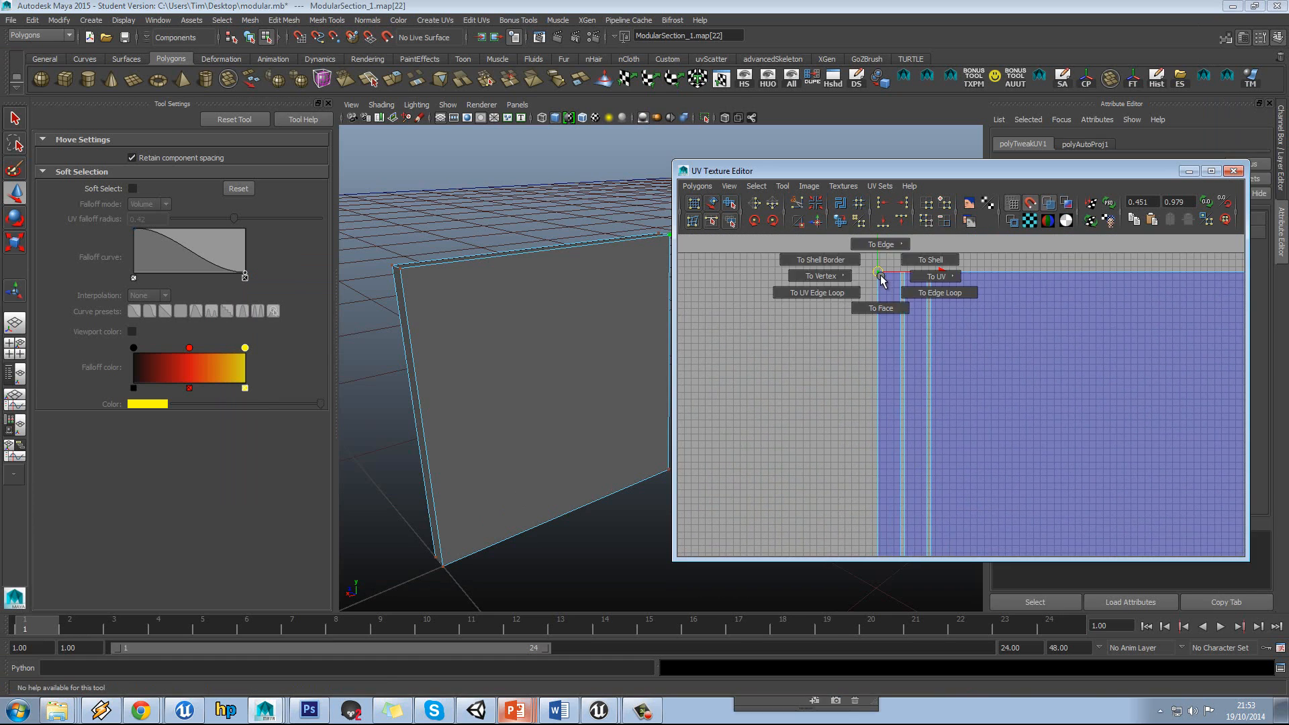
pyautogui.click(916, 261)
pyautogui.scroll(-4, 896, 296)
pyautogui.scroll(2, 929, 380)
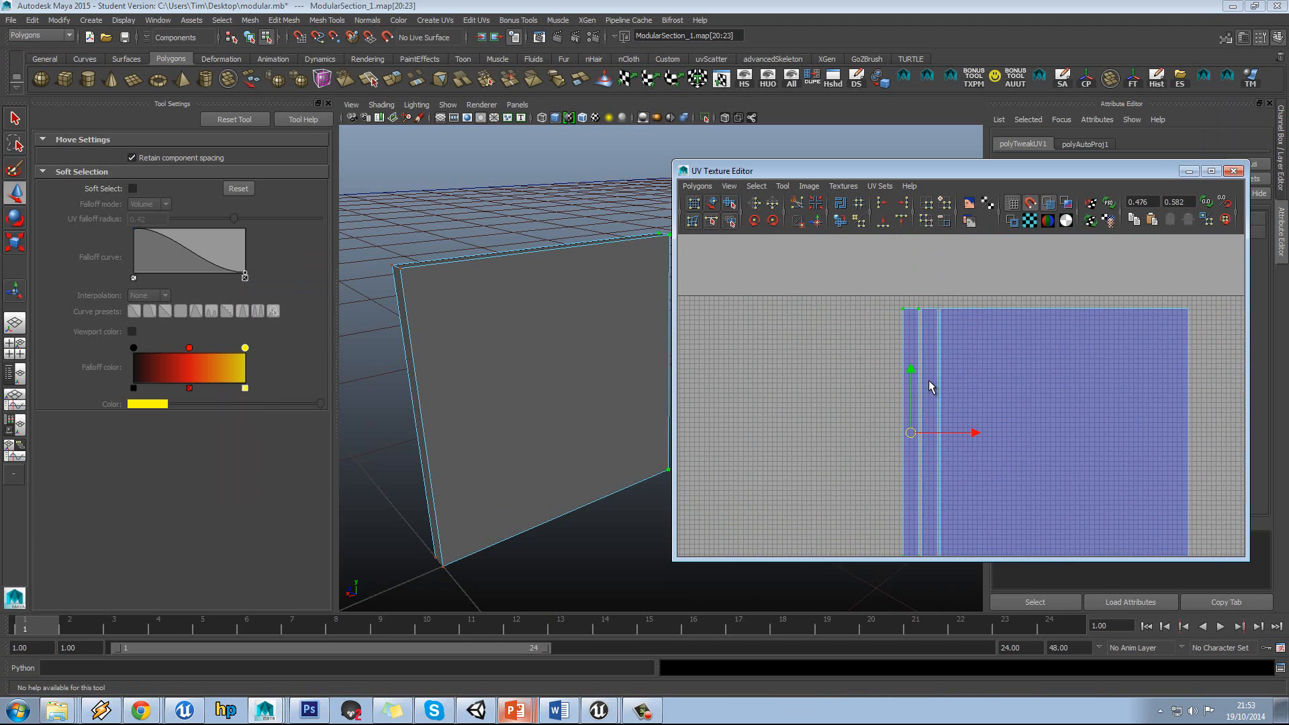
# Snap the pivot to the narrow shell's upper-left corner and move the shell left, away from the neighbouring islands.
pyautogui.press('d')
pyautogui.press('v')
pyautogui.moveTo(911, 433); pyautogui.dragTo(840, 309)
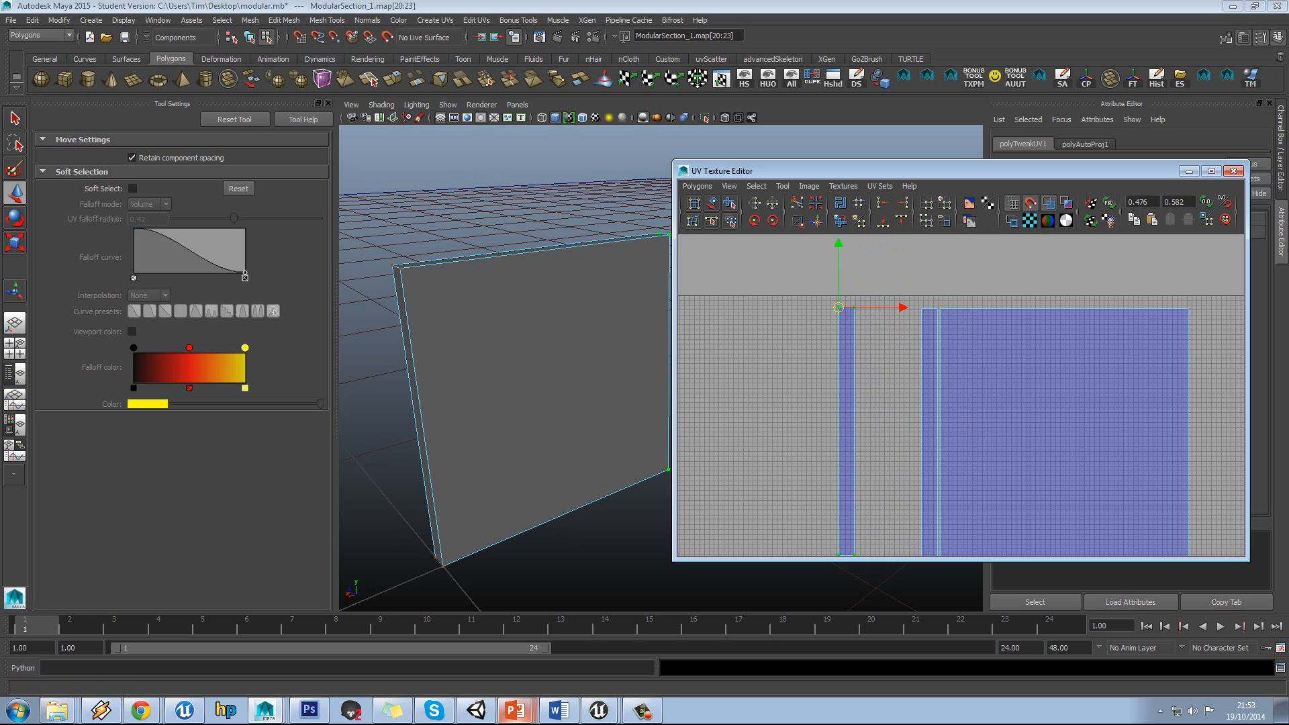
# Snap the upper-left corner of the leftmost narrow shell in the upper group onto a grid intersection.
pyautogui.scroll(1, 961, 395)
pyautogui.moveTo(813, 294); pyautogui.dragTo(803, 296)
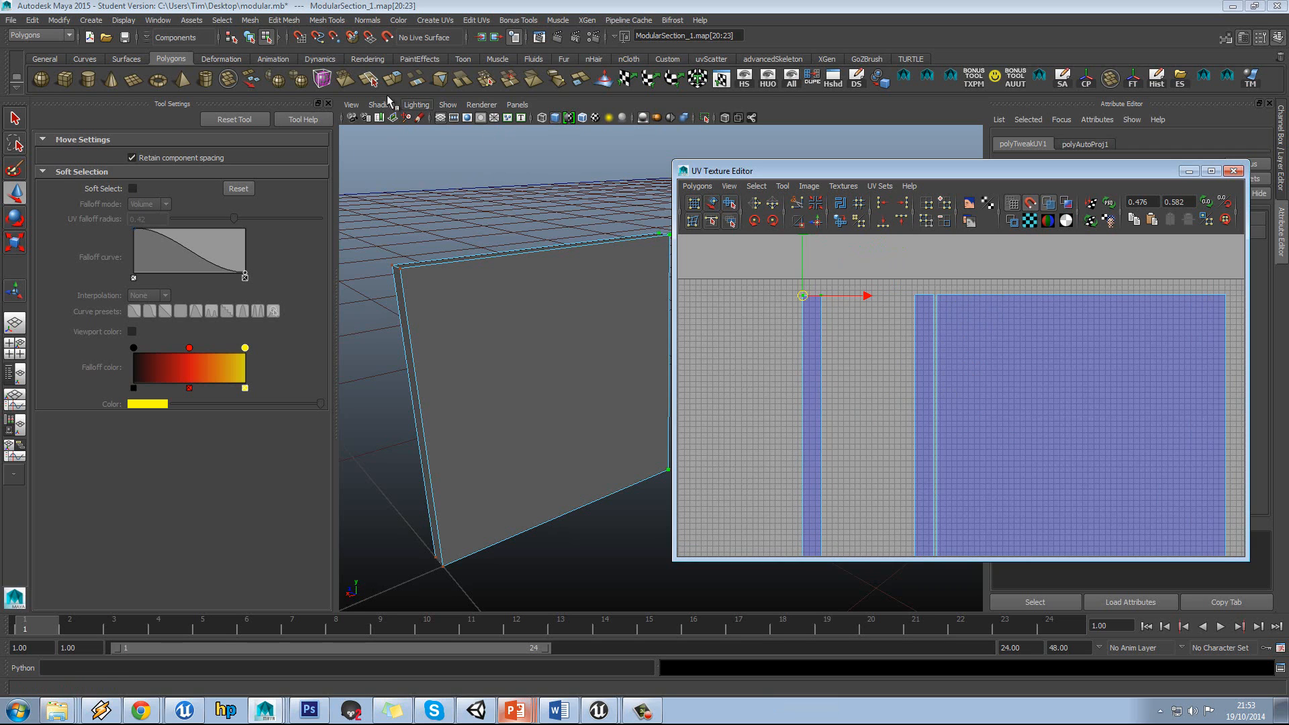
pyautogui.keyDown('alt'); pyautogui.moveTo(927, 375); pyautogui.dragTo(924, 341, button='middle'); pyautogui.keyUp('alt')
pyautogui.scroll(2, 924, 341)
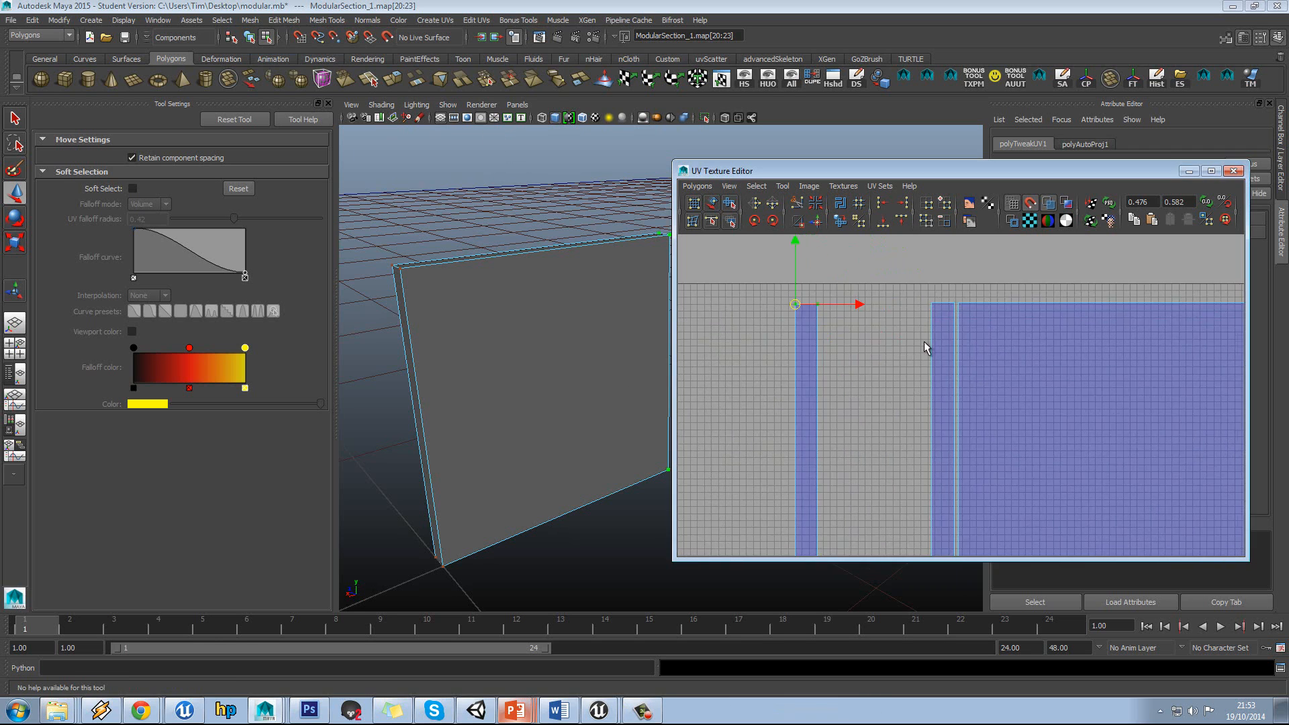
# Select the whole second narrow shell of the upper group and grid-snap its upper-left corner a few squares right of the first strip.
pyautogui.moveTo(938, 310)
pyautogui.mouseDown()
pyautogui.moveTo(863, 316)
pyautogui.moveTo(935, 307)
pyautogui.mouseUp()
pyautogui.press('x')
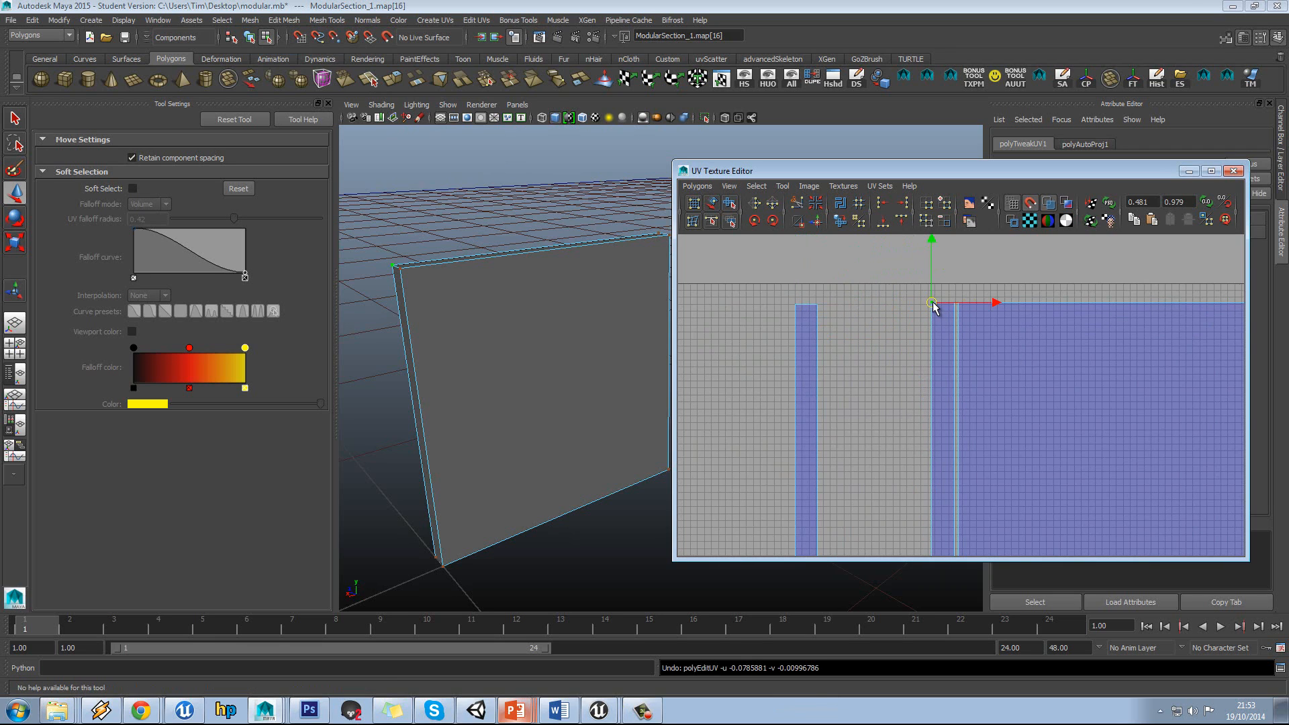
pyautogui.rightClick(935, 307)
pyautogui.keyDown('ctrl'); pyautogui.rightClick(935, 307); pyautogui.keyUp('ctrl')
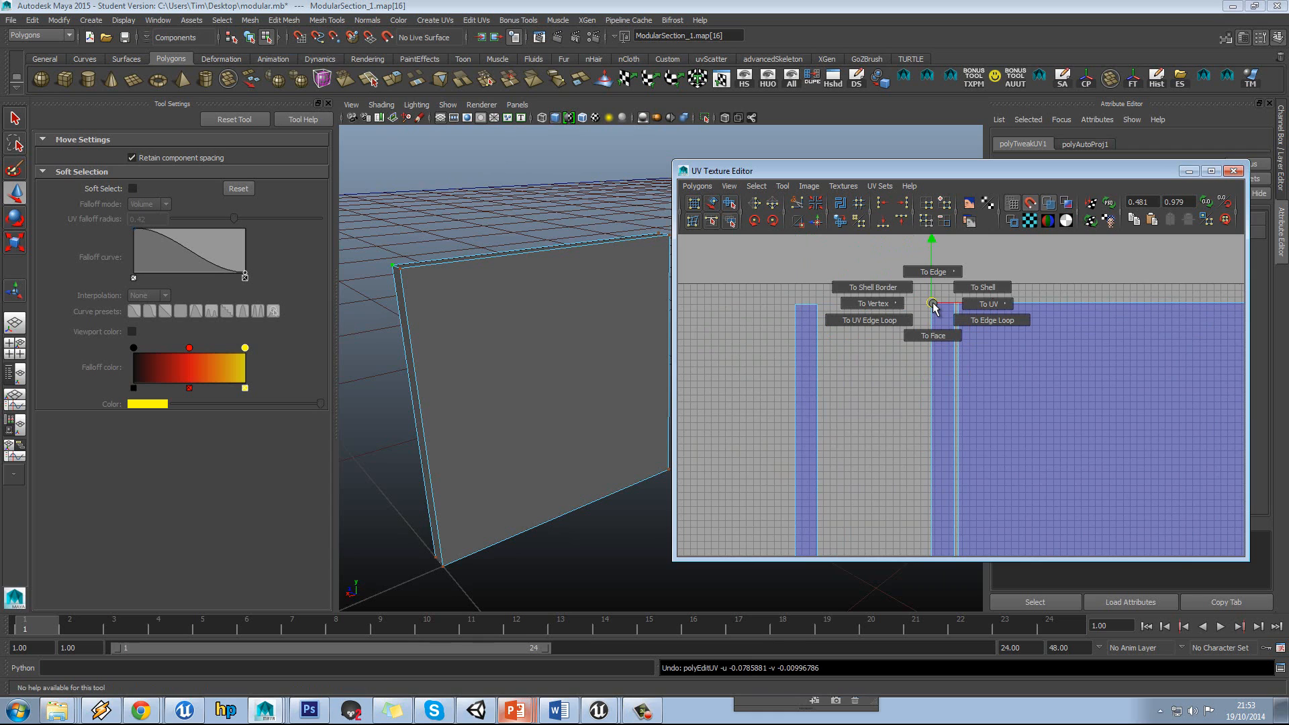
pyautogui.click(959, 307)
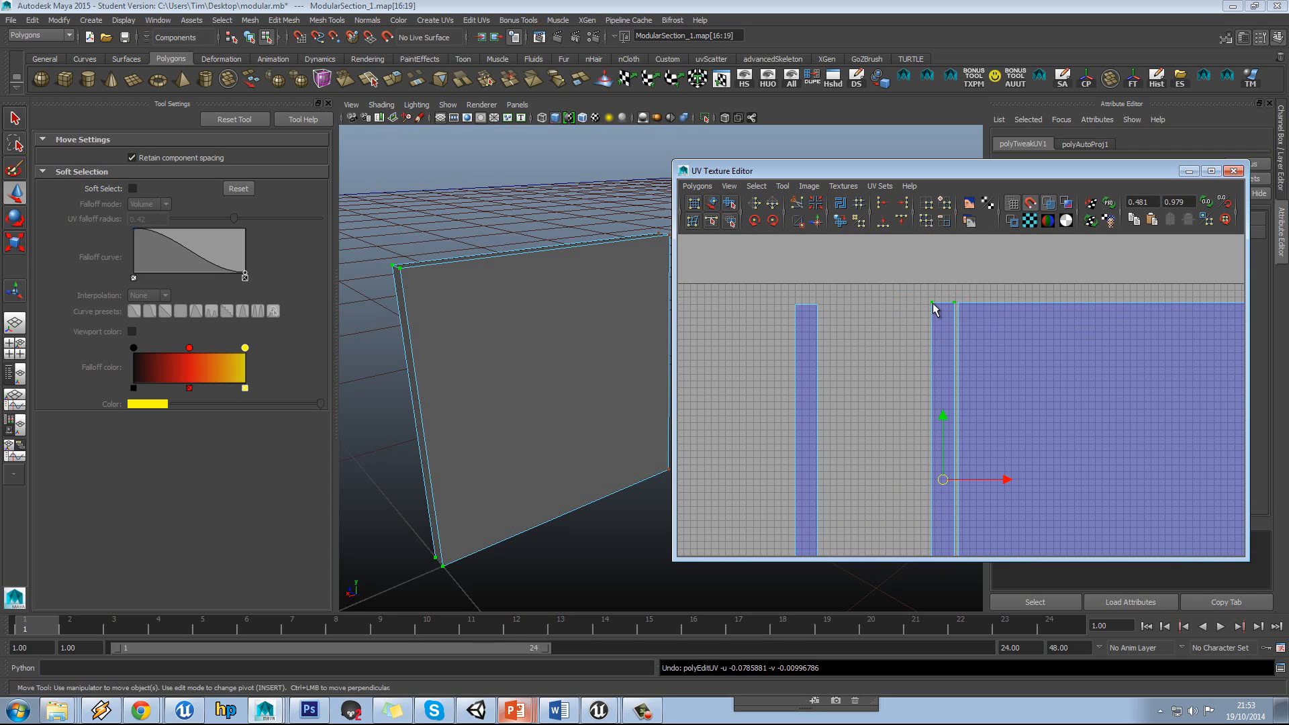
pyautogui.moveTo(948, 471); pyautogui.dragTo(845, 306)
pyautogui.press('x')
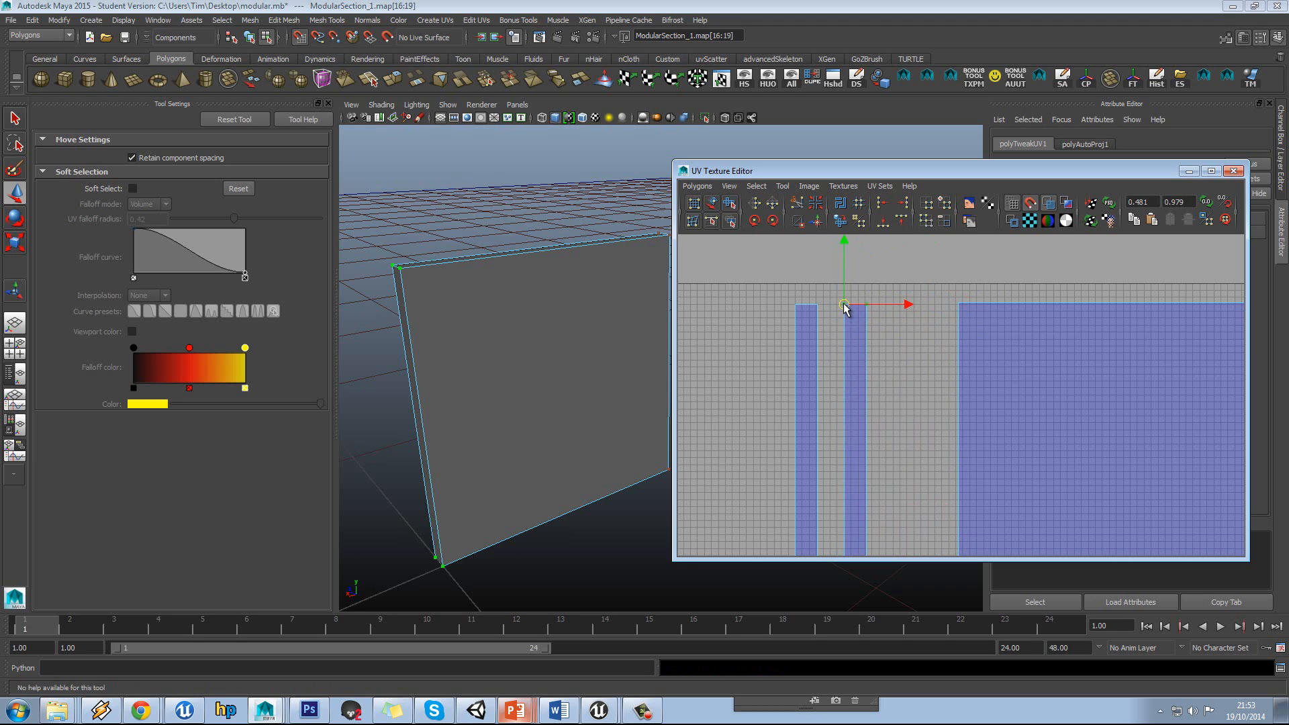
# Select the large square shell of the upper group and snap its upper-left corner to the grid just right of the second strip.
pyautogui.scroll(-2, 1033, 331)
pyautogui.keyDown('alt'); pyautogui.moveTo(1032, 331); pyautogui.dragTo(912, 258, button='middle'); pyautogui.keyUp('alt')
pyautogui.scroll(-2, 912, 258)
pyautogui.moveTo(863, 276); pyautogui.dragTo(887, 296)
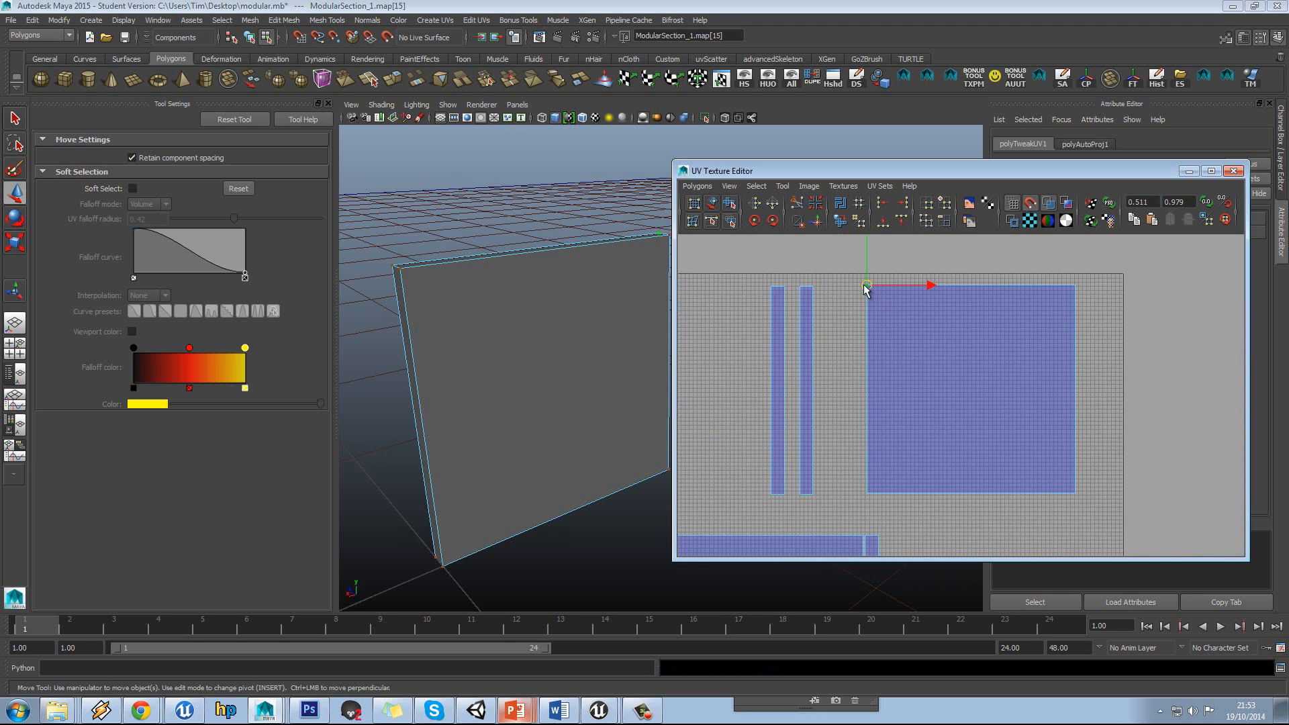
pyautogui.keyDown('shift'); pyautogui.rightClick(866, 285); pyautogui.keyUp('shift')
pyautogui.keyDown('ctrl'); pyautogui.moveTo(867, 285); pyautogui.dragTo(908, 272, button='right'); pyautogui.keyUp('ctrl')
pyautogui.scroll(2, 883, 293)
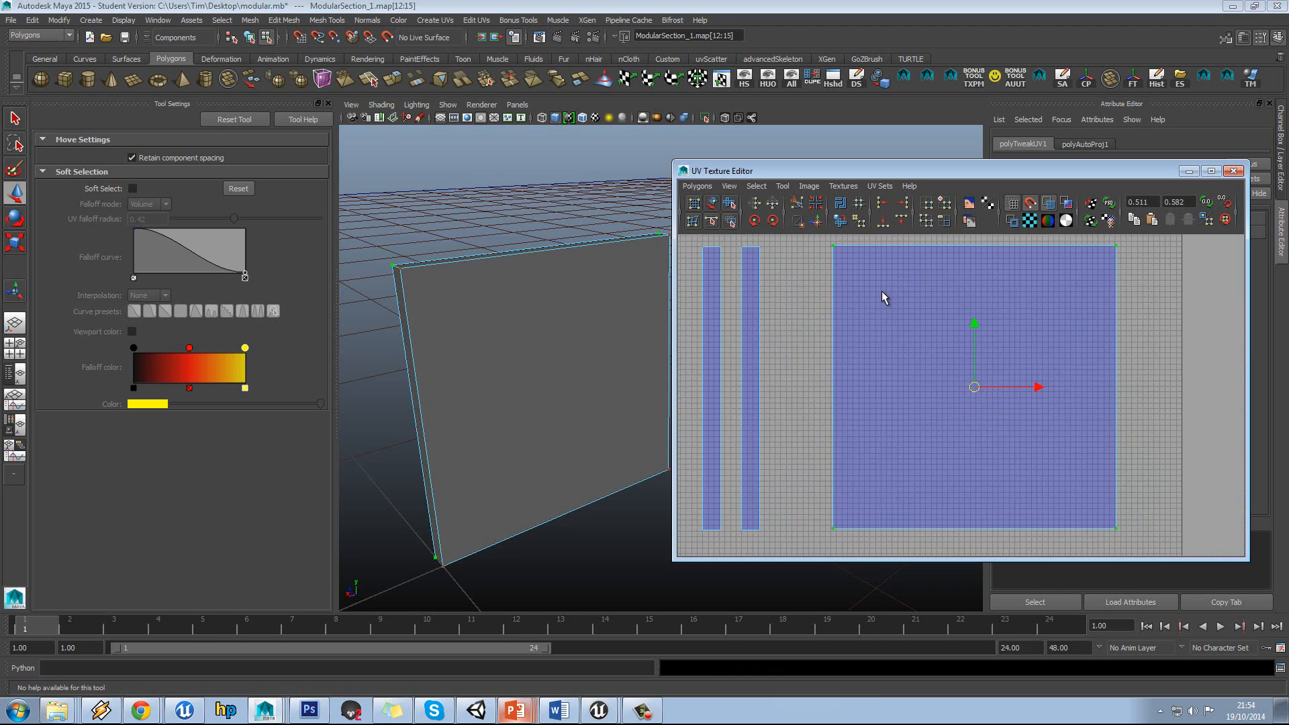
pyautogui.press('v')
pyautogui.moveTo(971, 384); pyautogui.dragTo(782, 248)
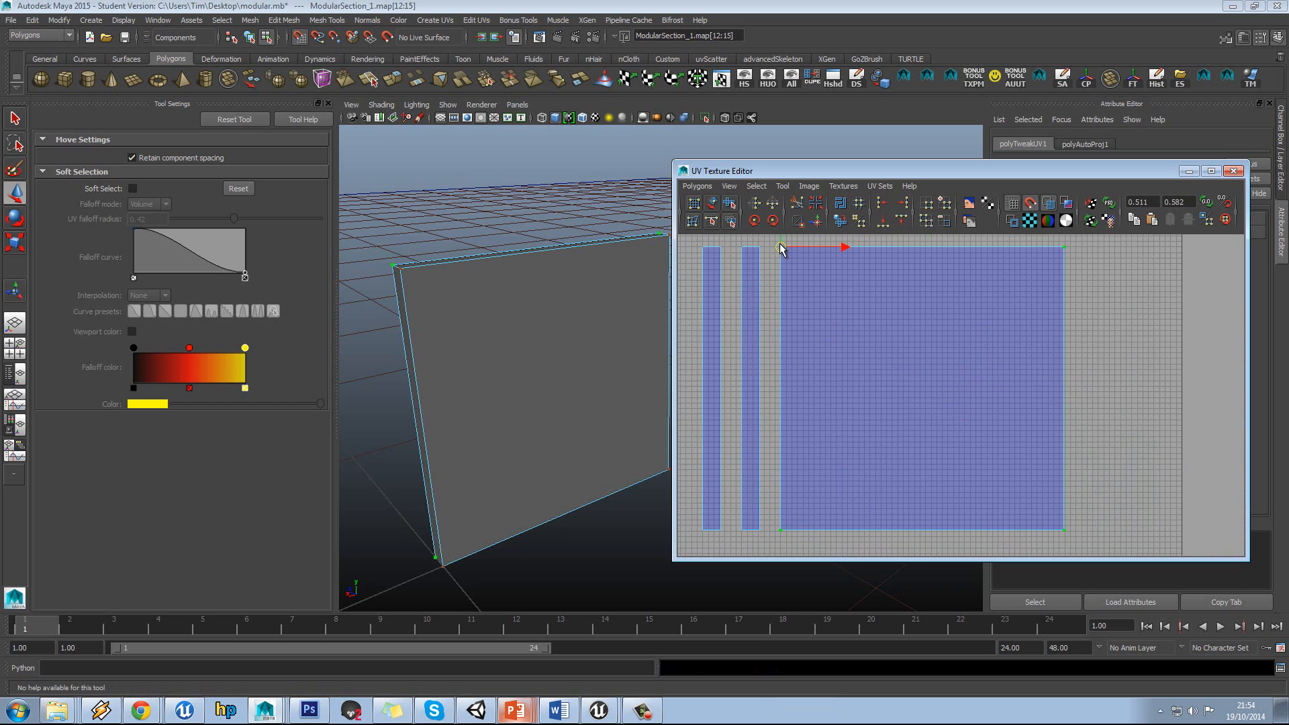
# Snap the two bottom UVs of the upper group's first narrow strip to the nearest horizontal grid line.
pyautogui.scroll(5, 898, 377)
pyautogui.keyDown('alt'); pyautogui.moveTo(784, 505); pyautogui.dragTo(1059, 396, button='middle'); pyautogui.keyUp('alt')
pyautogui.scroll(4, 758, 432)
pyautogui.moveTo(840, 508); pyautogui.dragTo(840, 508)
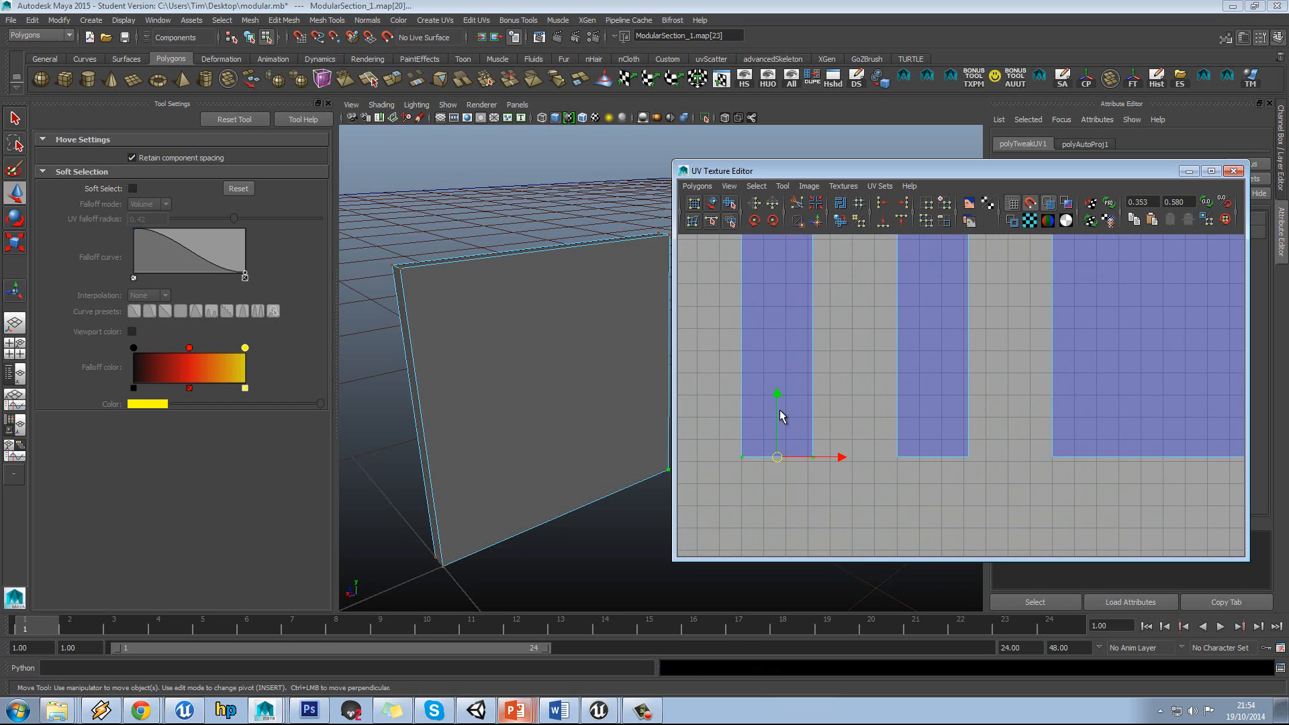
pyautogui.press('x')
pyautogui.moveTo(778, 396); pyautogui.dragTo(779, 401)
# Snap the bottom edge of the upper group's second narrow strip onto the same horizontal grid line.
pyautogui.scroll(-1, 902, 433)
pyautogui.moveTo(888, 428); pyautogui.dragTo(974, 470)
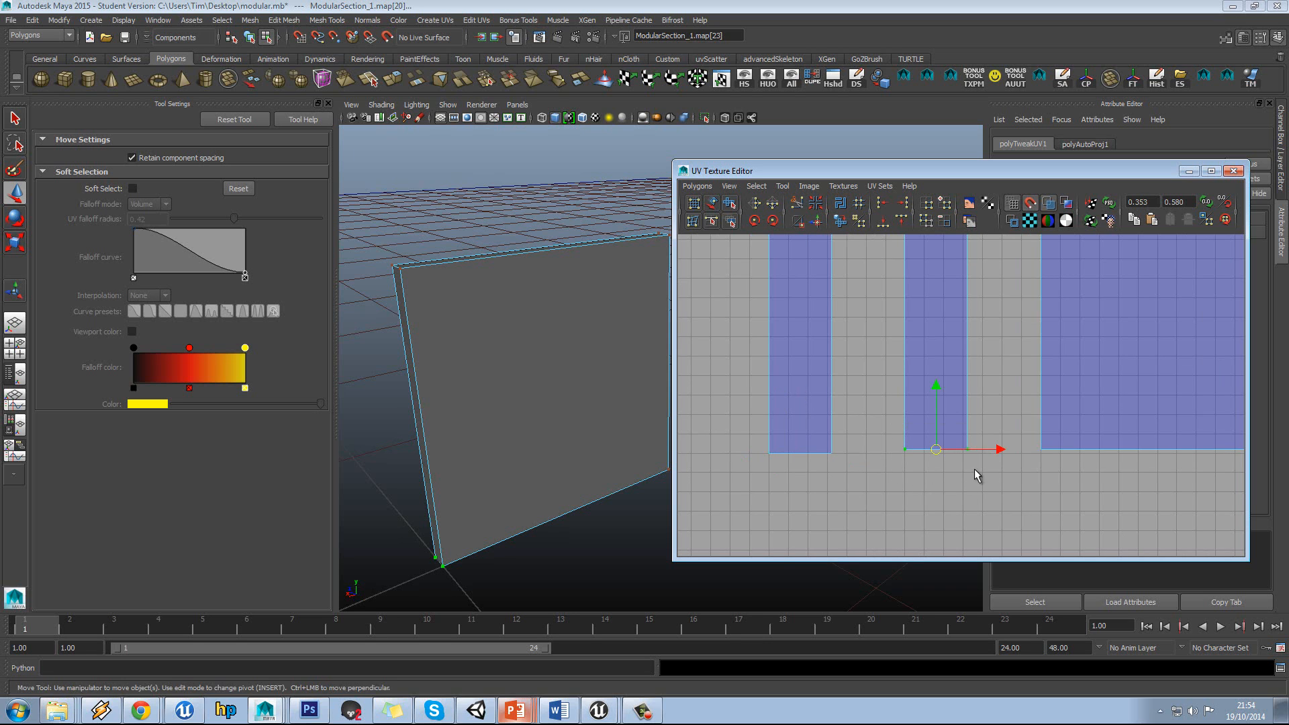
pyautogui.press('x')
pyautogui.moveTo(938, 393); pyautogui.dragTo(1123, 400)
# Select the bottom UVs of the upper large square shell and snap them down to the grid line.
pyautogui.keyDown('alt'); pyautogui.moveTo(1017, 410); pyautogui.dragTo(905, 424, button='middle'); pyautogui.keyUp('alt')
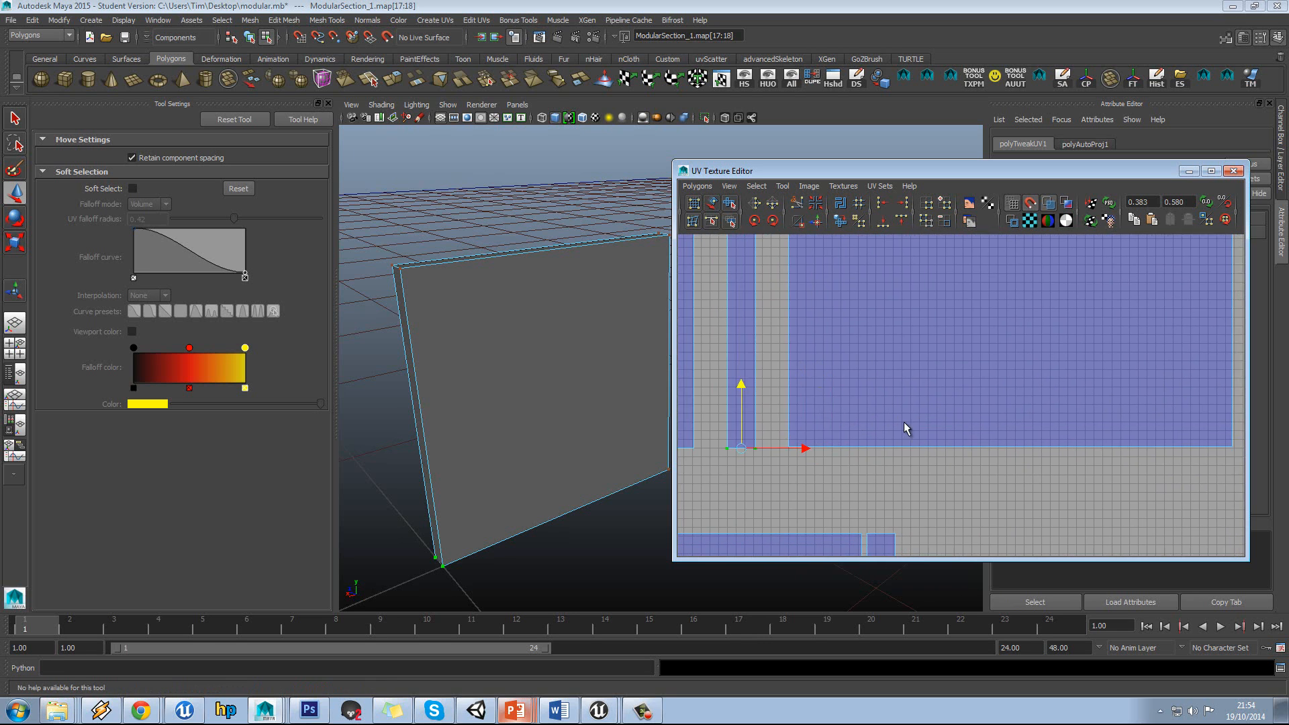
pyautogui.scroll(-1, 873, 423)
pyautogui.moveTo(1217, 467); pyautogui.dragTo(1217, 468)
pyautogui.press('x')
pyautogui.moveTo(1004, 375); pyautogui.dragTo(1005, 377)
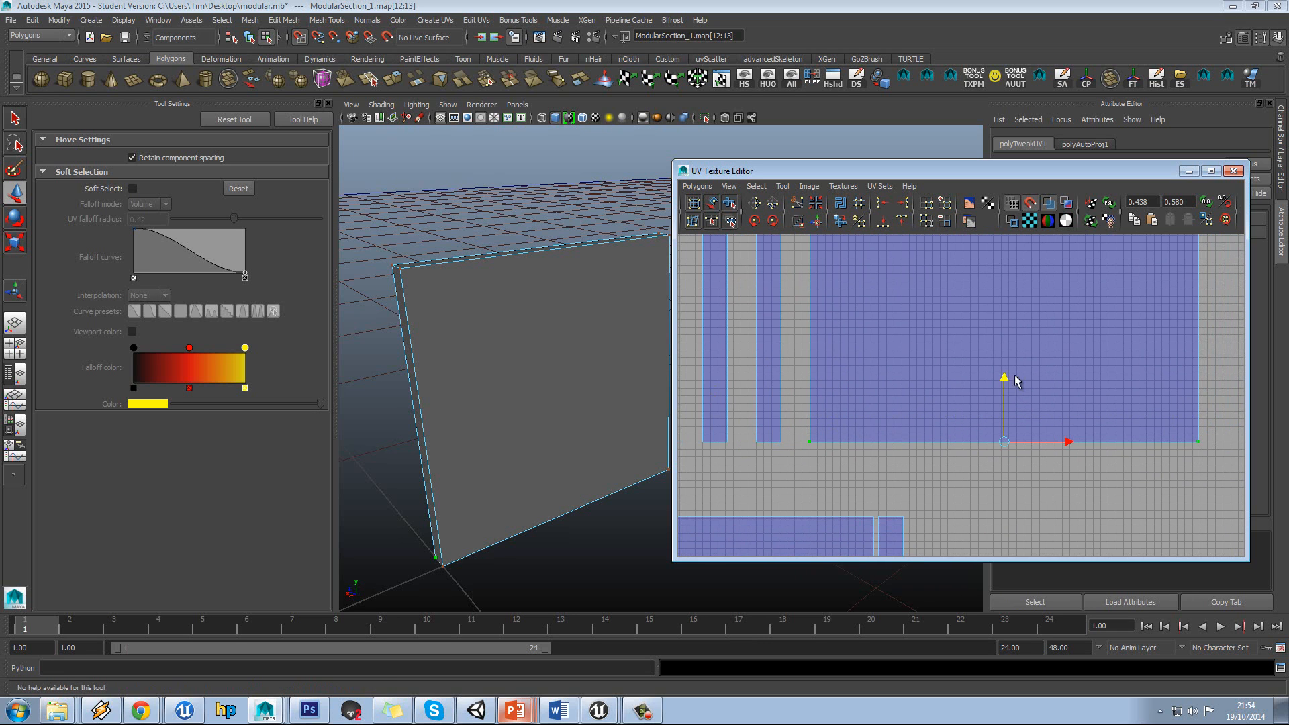
# Select the right-hand UVs of the upper large square shell and snap that edge to a vertical grid line.
pyautogui.keyDown('alt'); pyautogui.moveTo(1184, 294); pyautogui.dragTo(930, 399, button='middle'); pyautogui.keyUp('alt')
pyautogui.scroll(-2, 931, 398)
pyautogui.moveTo(987, 240); pyautogui.dragTo(915, 518)
pyautogui.scroll(4, 958, 345)
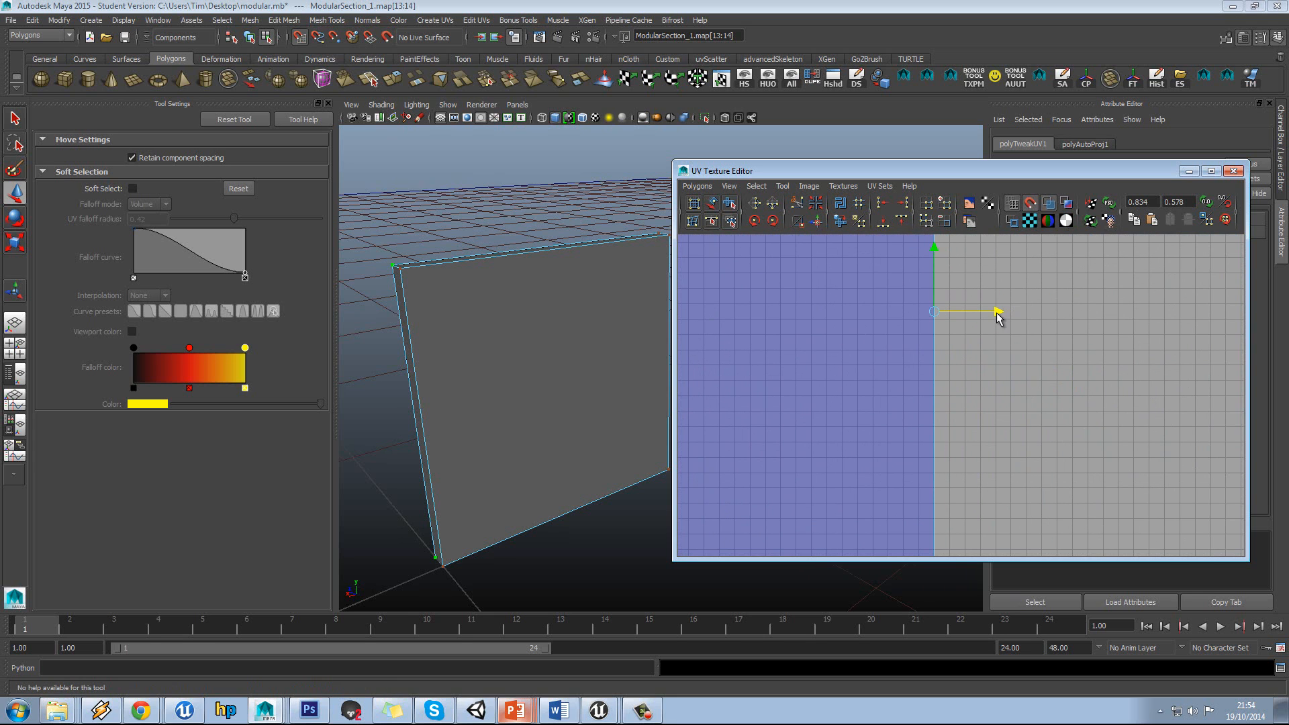
# Select the whole rightmost narrow shell of the lower group and move it horizontally away from the large square.
pyautogui.scroll(-5, 924, 365)
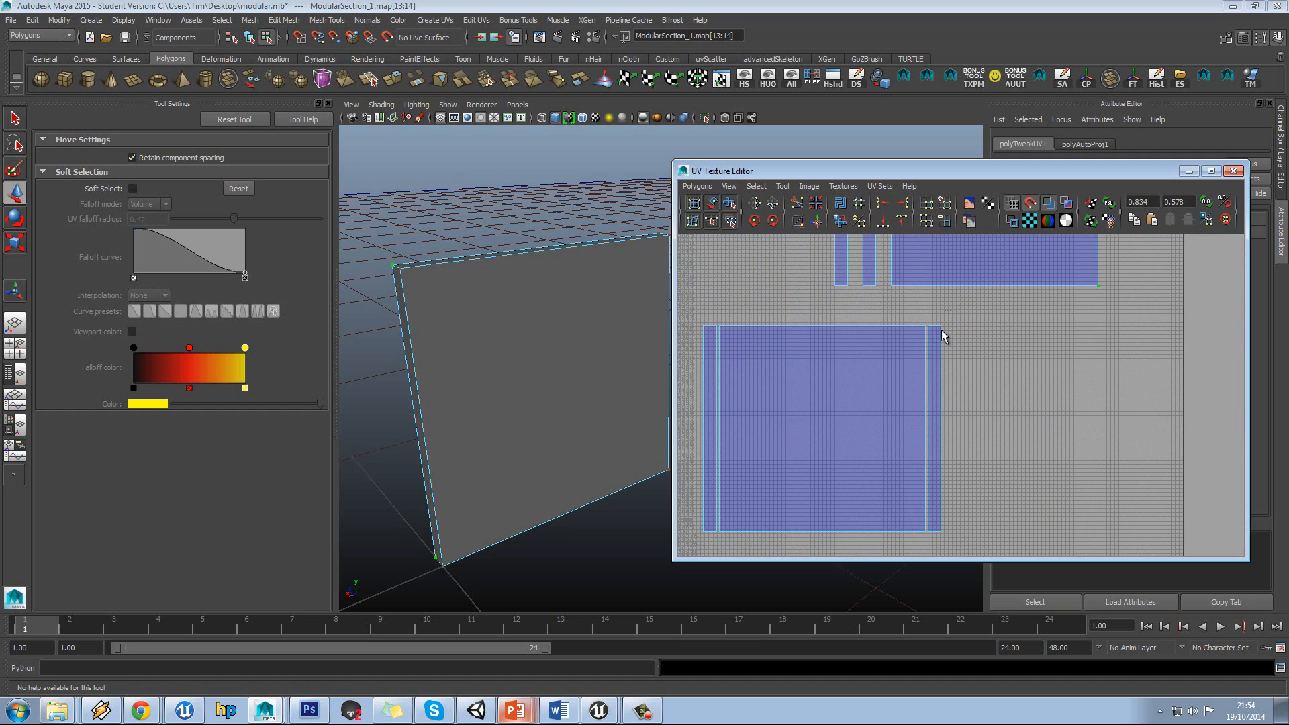
pyautogui.moveTo(942, 331); pyautogui.dragTo(938, 332)
pyautogui.keyDown('ctrl'); pyautogui.moveTo(938, 330); pyautogui.dragTo(968, 313, button='right'); pyautogui.keyUp('ctrl')
pyautogui.scroll(4, 961, 402)
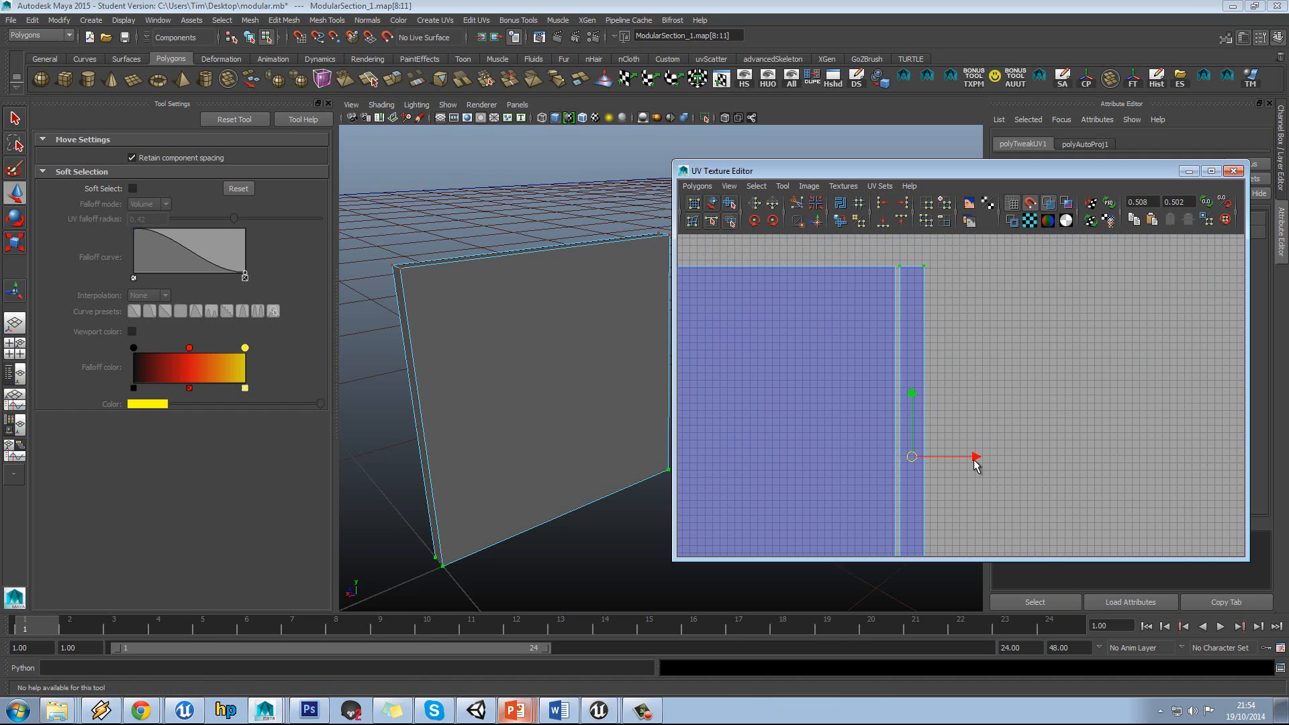
pyautogui.moveTo(974, 457); pyautogui.dragTo(1110, 456)
# Select the leftmost narrow shell of the lower group and snap its upper-left corner to the grid near the UV space's left border.
pyautogui.scroll(-3, 927, 377)
pyautogui.keyDown('alt'); pyautogui.moveTo(849, 349); pyautogui.dragTo(1050, 374, button='middle'); pyautogui.keyUp('alt')
pyautogui.scroll(3, 1057, 390)
pyautogui.click(832, 310)
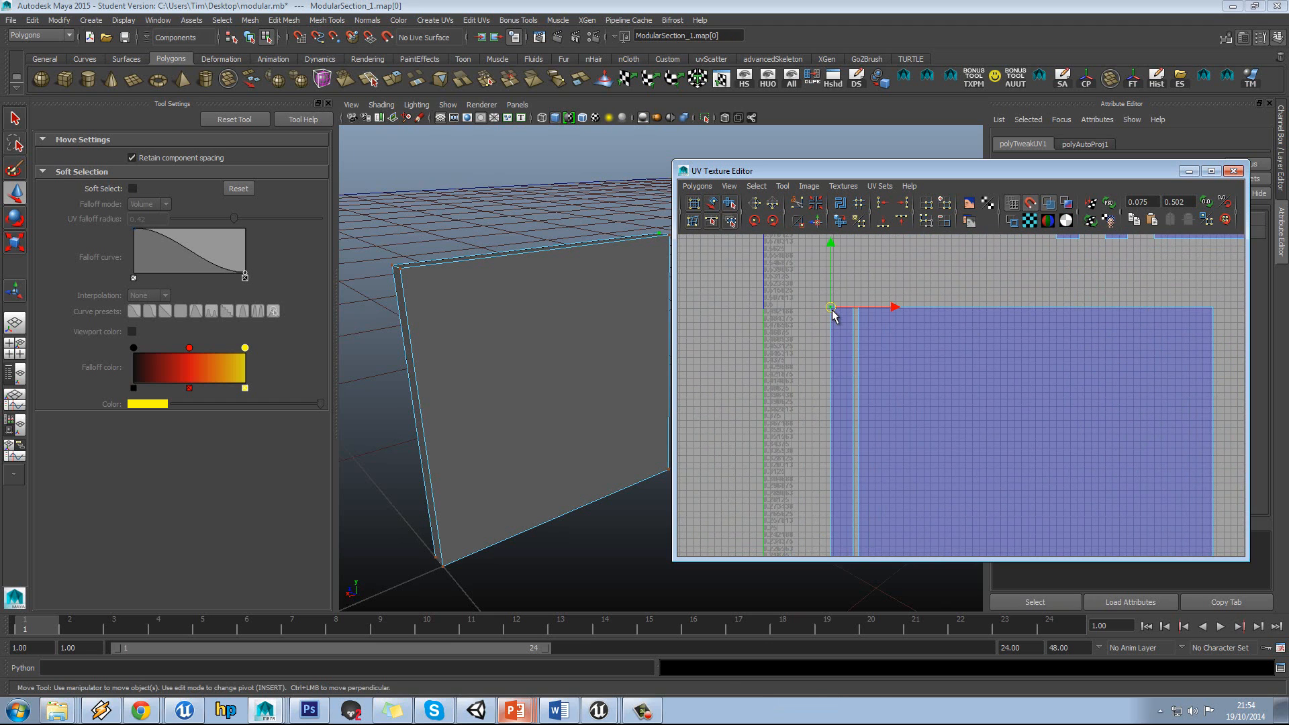
pyautogui.keyDown('shift'); pyautogui.rightClick(833, 310); pyautogui.keyUp('shift')
pyautogui.keyDown('ctrl'); pyautogui.moveTo(833, 309); pyautogui.dragTo(887, 291, button='right'); pyautogui.keyUp('ctrl')
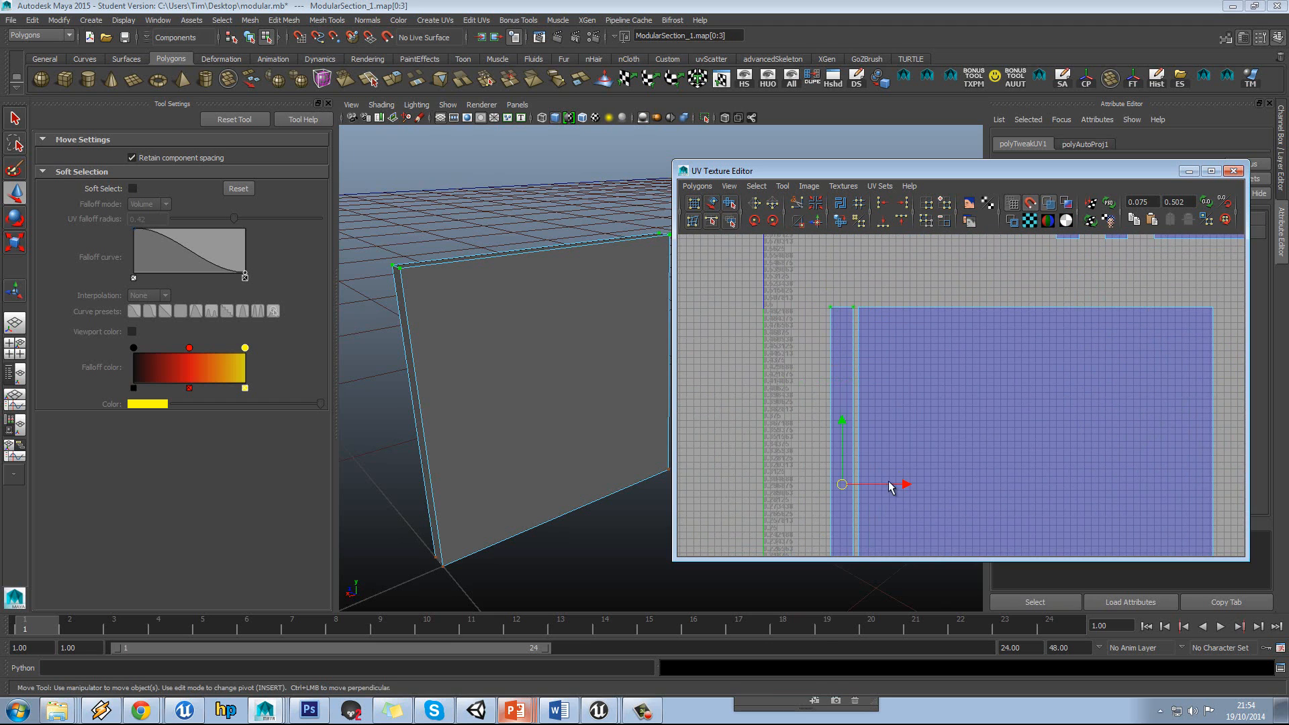
pyautogui.press('Insert')
pyautogui.moveTo(842, 484)
pyautogui.mouseDown()
pyautogui.moveTo(846, 330)
pyautogui.moveTo(771, 310)
pyautogui.moveTo(789, 313)
pyautogui.mouseUp()
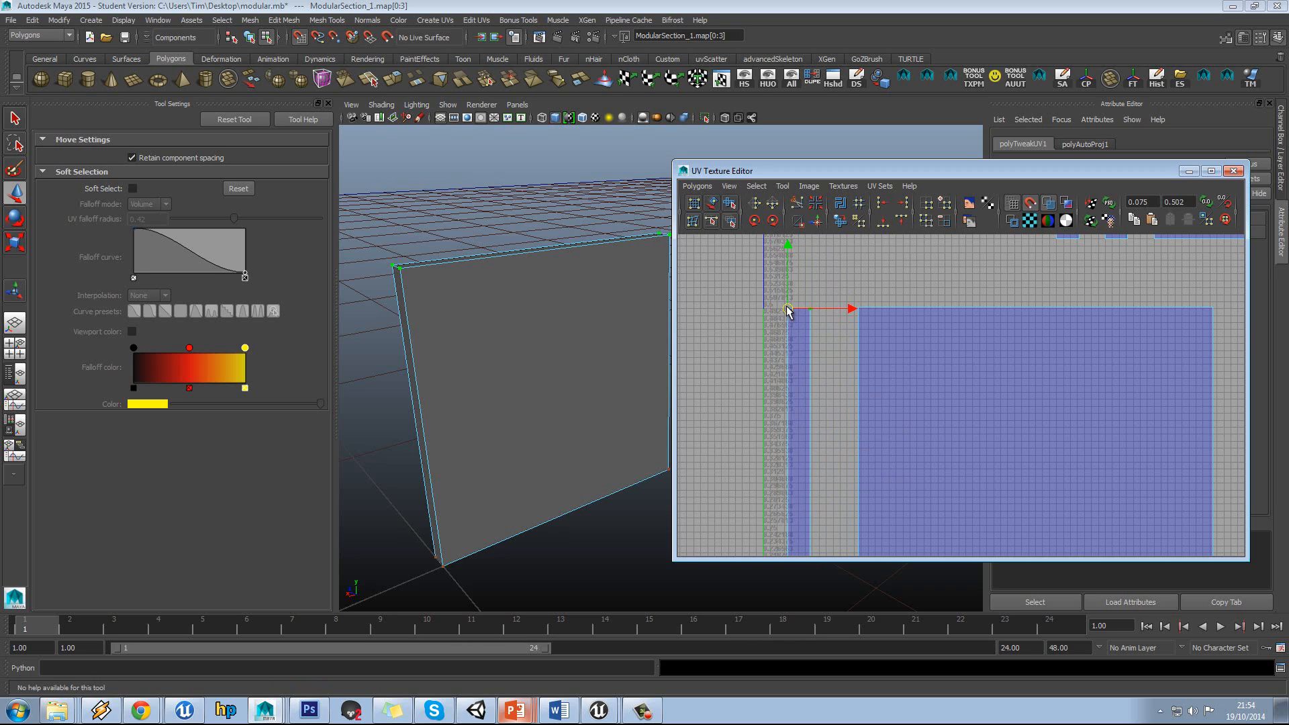
# Select the lower large square shell and snap its upper-left corner to the grid, a few squares right of the left strip.
pyautogui.scroll(-3, 886, 306)
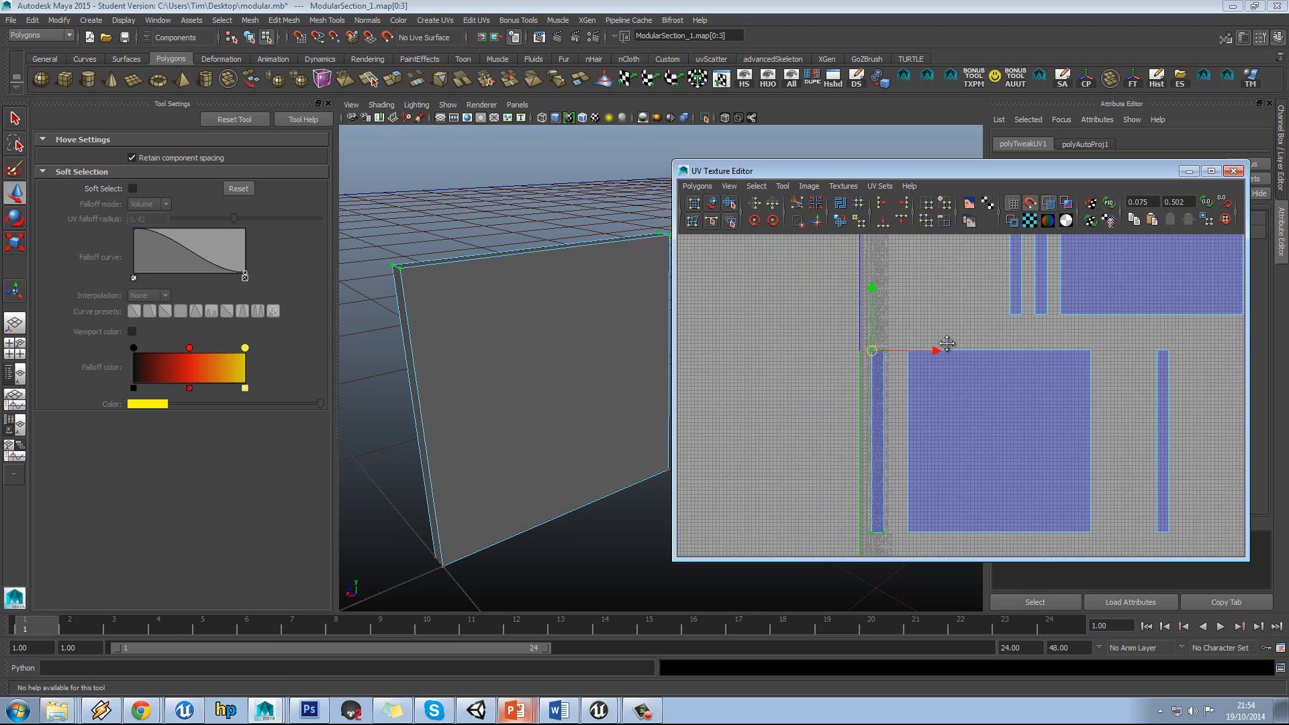
pyautogui.keyDown('alt'); pyautogui.moveTo(947, 343); pyautogui.dragTo(924, 323, button='middle'); pyautogui.keyUp('alt')
pyautogui.scroll(3, 841, 291)
pyautogui.moveTo(818, 274); pyautogui.dragTo(829, 293)
pyautogui.keyDown('ctrl'); pyautogui.rightClick(821, 278); pyautogui.keyUp('ctrl')
pyautogui.keyDown('ctrl'); pyautogui.moveTo(821, 283); pyautogui.dragTo(871, 264, button='right'); pyautogui.keyUp('ctrl')
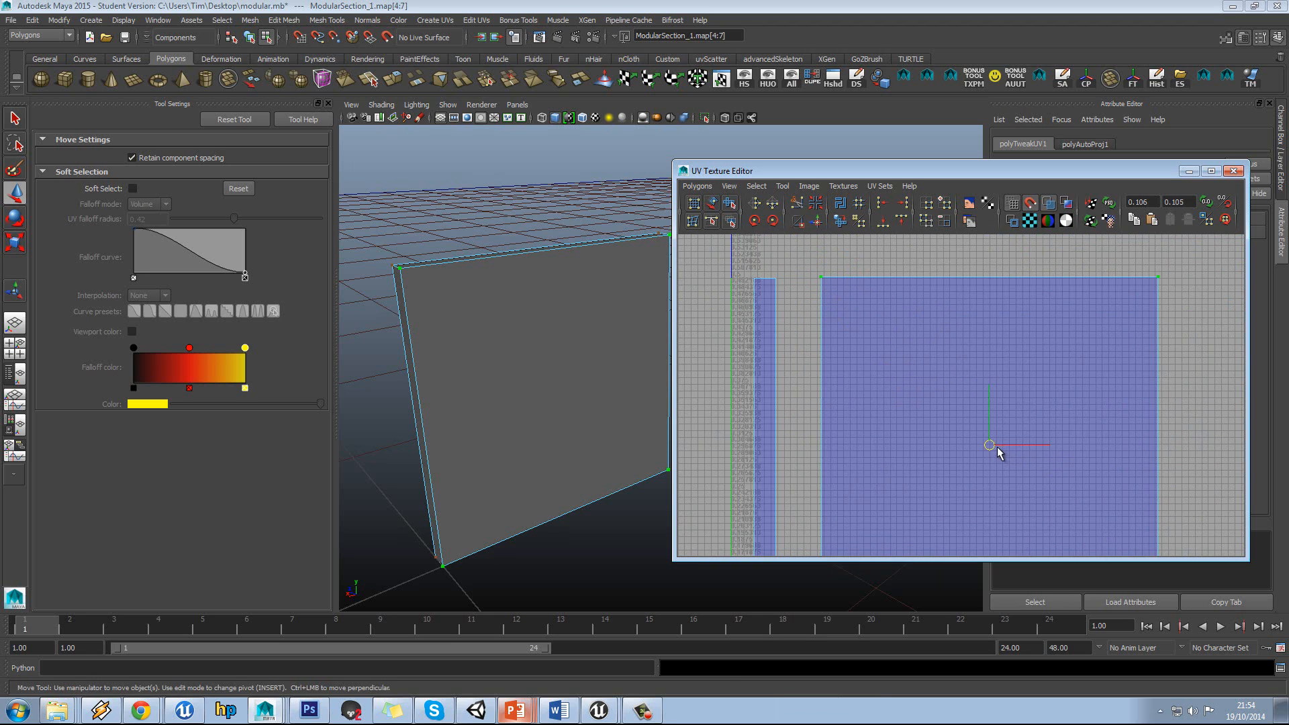
pyautogui.press('v')
pyautogui.press('d')
pyautogui.moveTo(991, 446); pyautogui.dragTo(811, 283)
# Snap the bottom edge of the lower group's left narrow strip to a horizontal grid line.
pyautogui.scroll(-3, 881, 322)
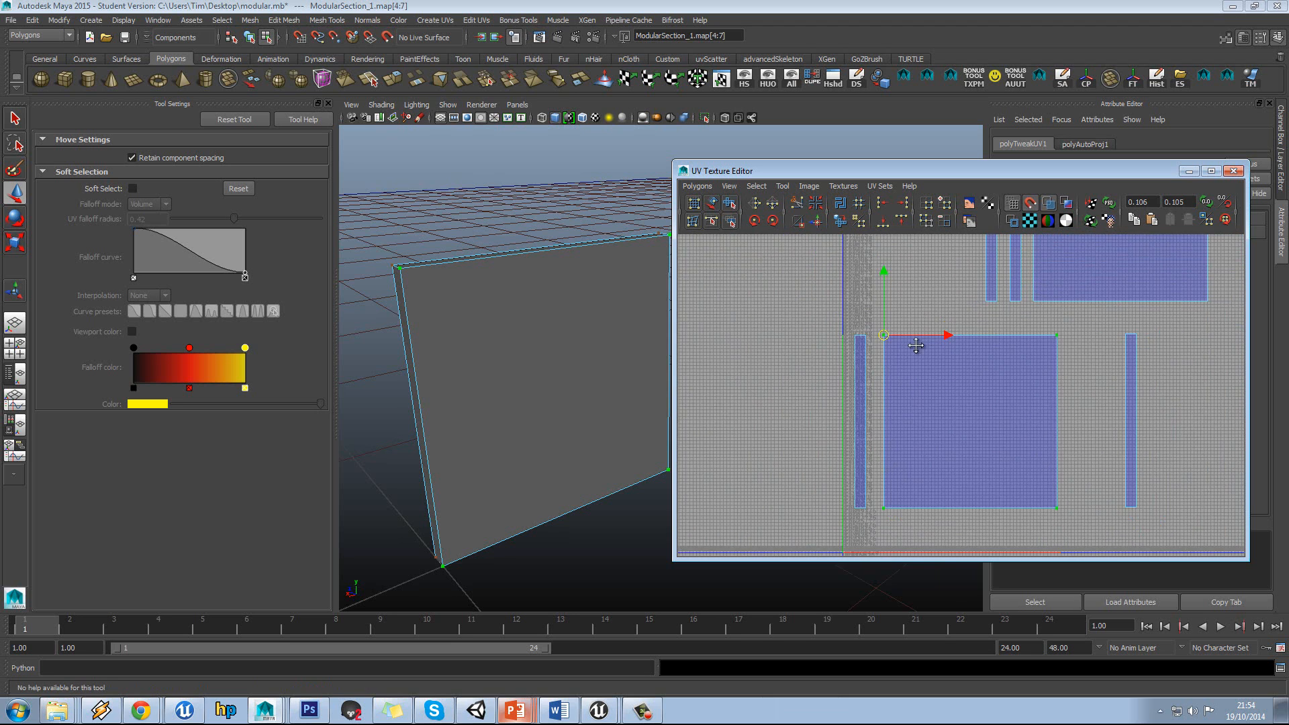
pyautogui.keyDown('alt'); pyautogui.moveTo(789, 473); pyautogui.dragTo(820, 365, button='middle'); pyautogui.keyUp('alt')
pyautogui.scroll(6, 819, 366)
pyautogui.keyDown('alt'); pyautogui.moveTo(733, 394); pyautogui.dragTo(904, 388, button='middle'); pyautogui.keyUp('alt')
pyautogui.moveTo(826, 395); pyautogui.dragTo(903, 411)
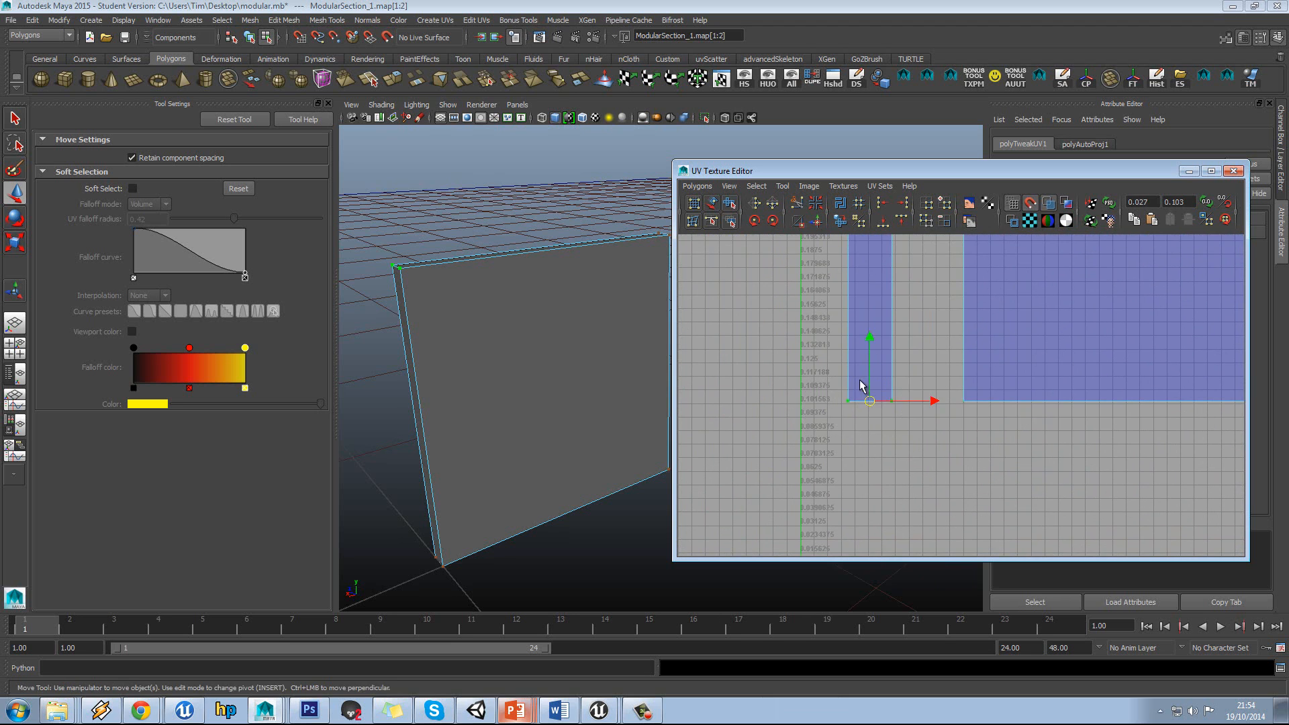
pyautogui.moveTo(869, 337); pyautogui.dragTo(871, 340)
# Select the bottom UVs of the lower large square shell and snap them to the horizontal grid line.
pyautogui.scroll(-2, 989, 351)
pyautogui.keyDown('alt'); pyautogui.moveTo(989, 351); pyautogui.dragTo(808, 385, button='middle'); pyautogui.keyUp('alt')
pyautogui.scroll(-1, 909, 417)
pyautogui.moveTo(1126, 453); pyautogui.dragTo(1127, 453)
pyautogui.scroll(3, 974, 377)
pyautogui.moveTo(954, 374); pyautogui.dragTo(954, 377)
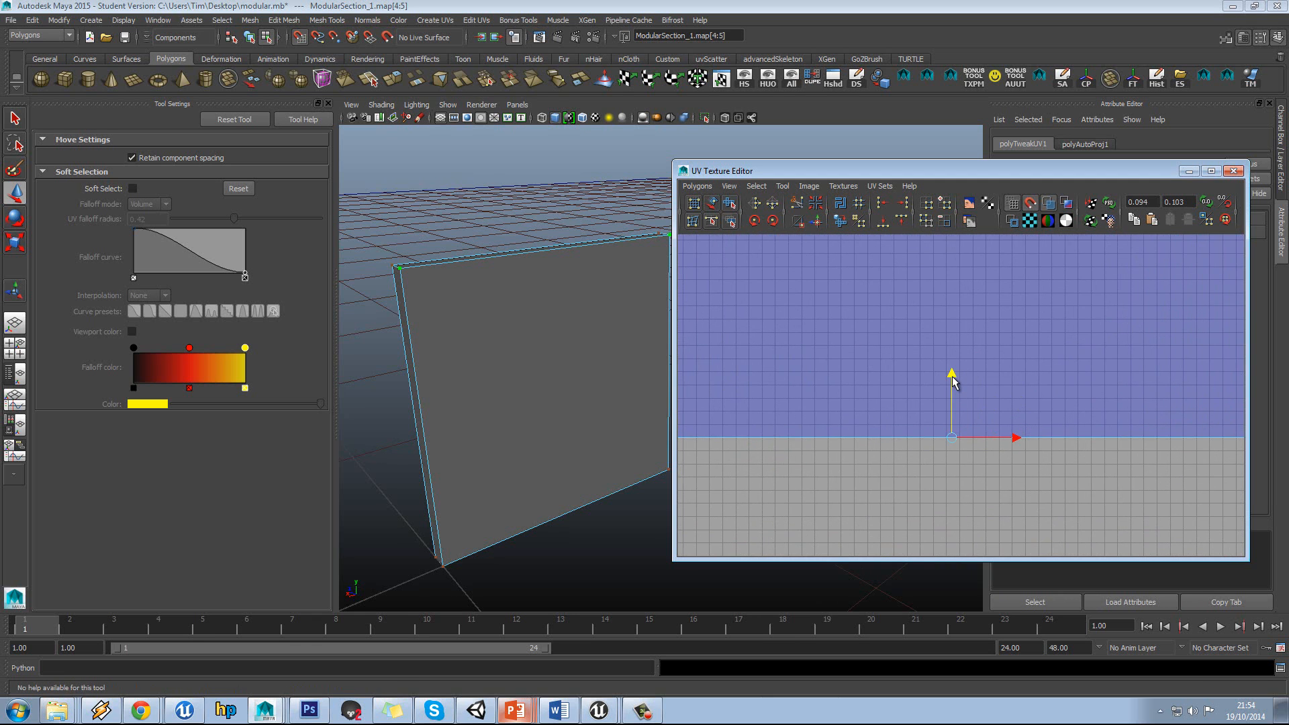
# Select the right-hand UVs of the lower large square shell and snap that edge to a vertical grid line.
pyautogui.scroll(-3, 1053, 399)
pyautogui.keyDown('alt'); pyautogui.moveTo(1119, 255); pyautogui.dragTo(963, 416, button='middle'); pyautogui.keyUp('alt')
pyautogui.scroll(-2, 963, 416)
pyautogui.moveTo(977, 307); pyautogui.dragTo(894, 535)
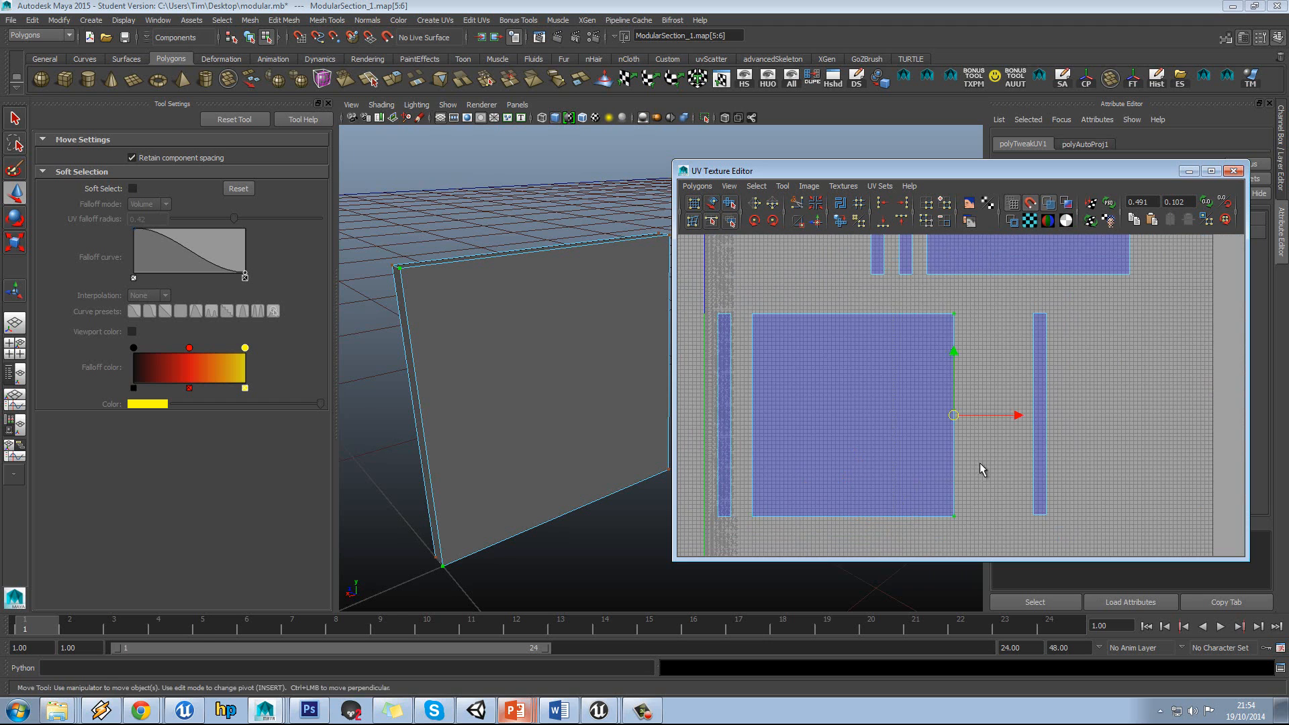
pyautogui.scroll(5, 980, 463)
pyautogui.press('x')
pyautogui.moveTo(992, 480); pyautogui.dragTo(999, 477)
pyautogui.scroll(-2, 1003, 430)
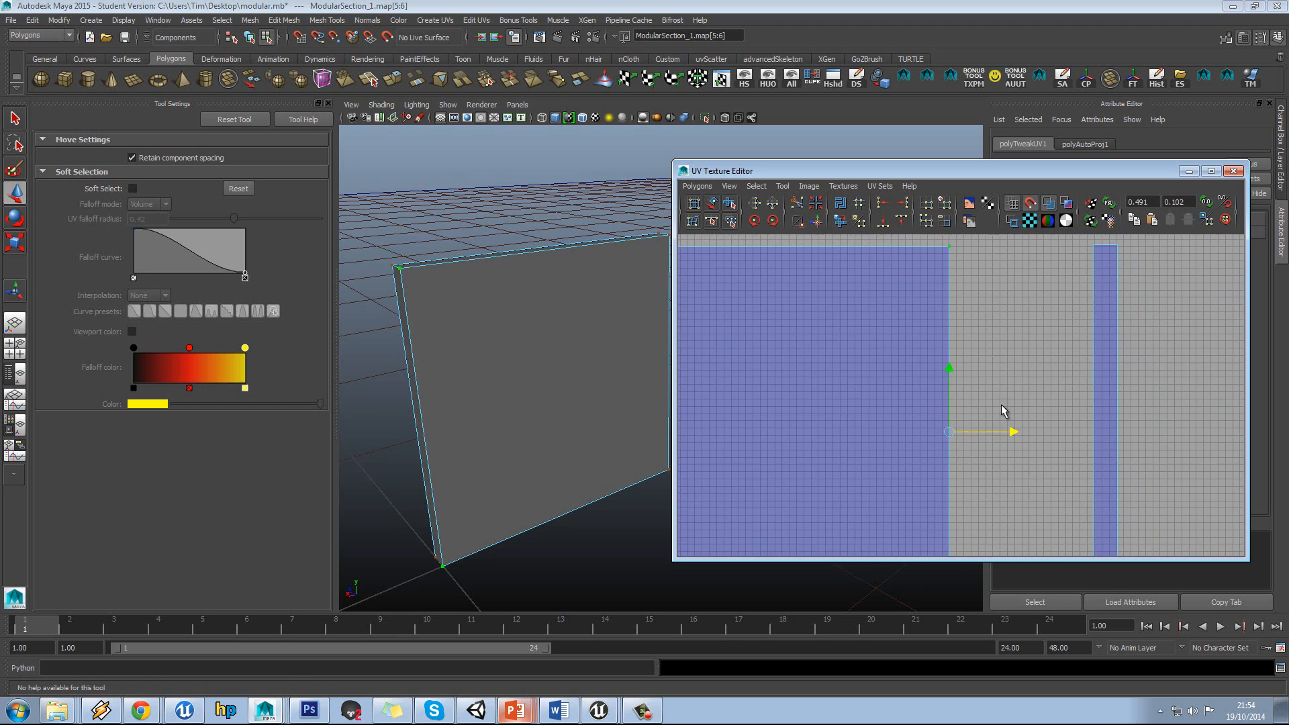
# Snap the right edge of the lower group's detached right narrow shell to a vertical grid line.
pyautogui.scroll(-2, 1004, 370)
pyautogui.moveTo(1012, 550); pyautogui.dragTo(1013, 551)
pyautogui.keyDown('alt'); pyautogui.moveTo(994, 463); pyautogui.dragTo(936, 455, button='middle'); pyautogui.keyUp('alt')
pyautogui.moveTo(964, 552); pyautogui.dragTo(965, 551)
pyautogui.scroll(5, 999, 429)
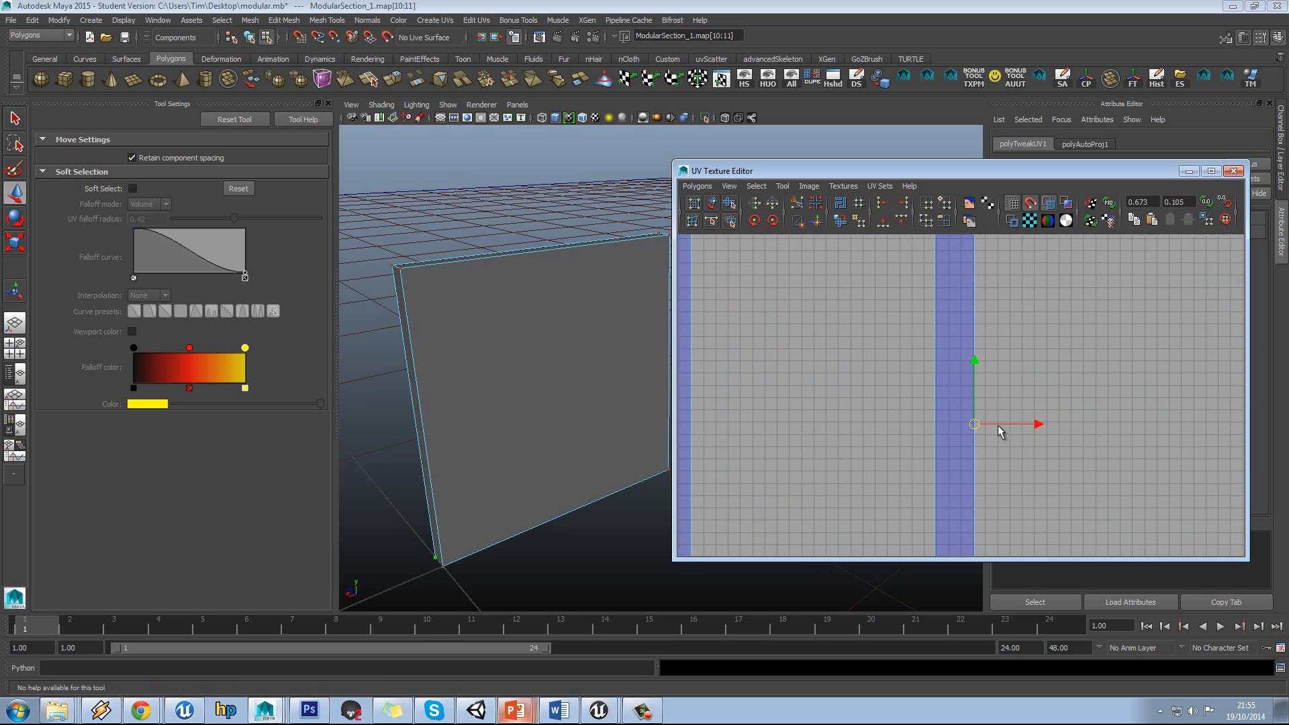
pyautogui.scroll(-5, 990, 431)
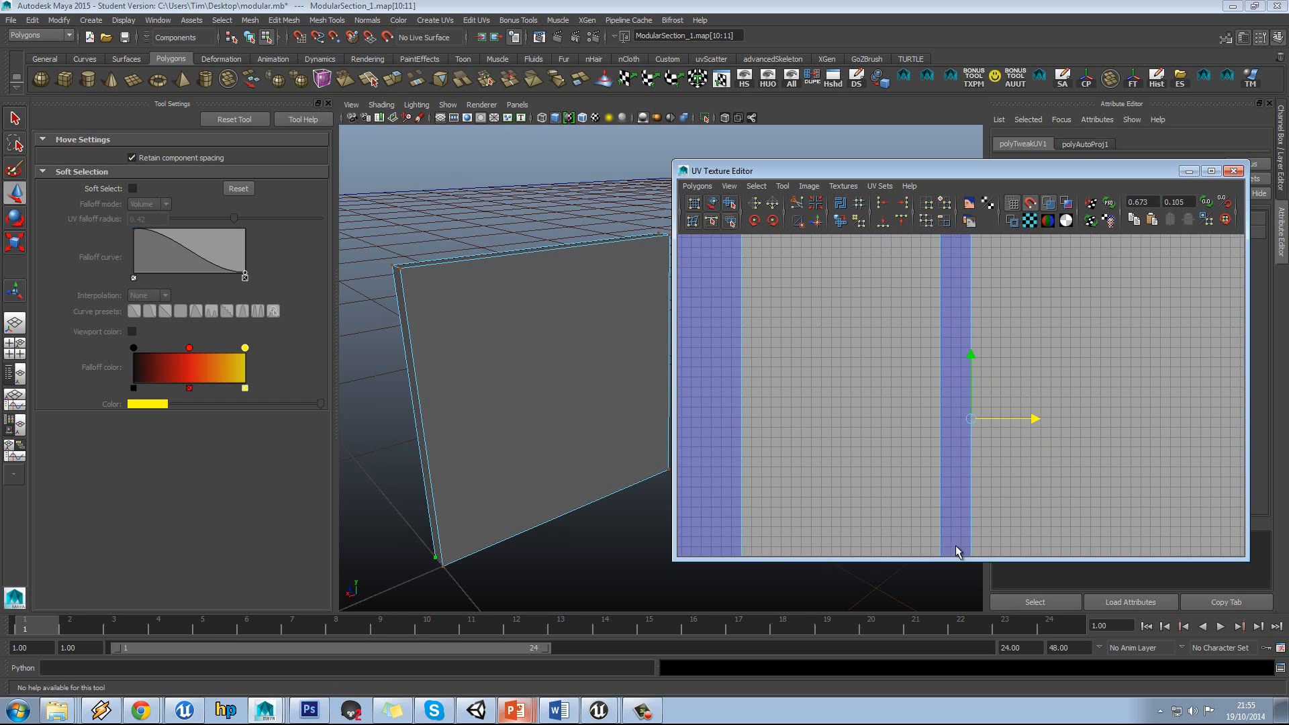
# Snap the bottom and top edges of the lower group's right narrow shell to horizontal grid lines.
pyautogui.keyDown('alt'); pyautogui.moveTo(956, 547); pyautogui.dragTo(961, 379, button='middle'); pyautogui.keyUp('alt')
pyautogui.moveTo(932, 467); pyautogui.dragTo(994, 530)
pyautogui.keyDown('alt'); pyautogui.moveTo(998, 329); pyautogui.dragTo(1042, 578, button='middle'); pyautogui.keyUp('alt')
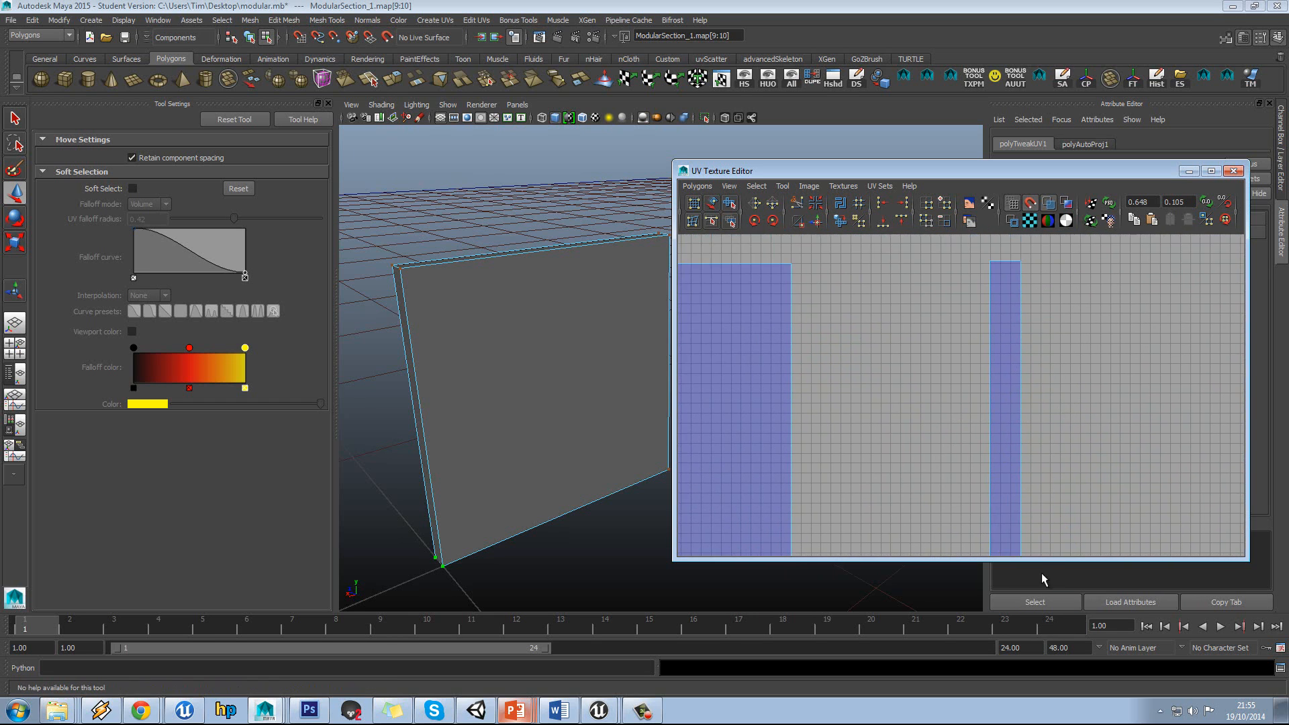
pyautogui.keyDown('alt'); pyautogui.moveTo(997, 285); pyautogui.dragTo(987, 369, button='middle'); pyautogui.keyUp('alt')
pyautogui.moveTo(1046, 388); pyautogui.dragTo(1046, 388)
pyautogui.moveTo(996, 287); pyautogui.dragTo(1001, 299)
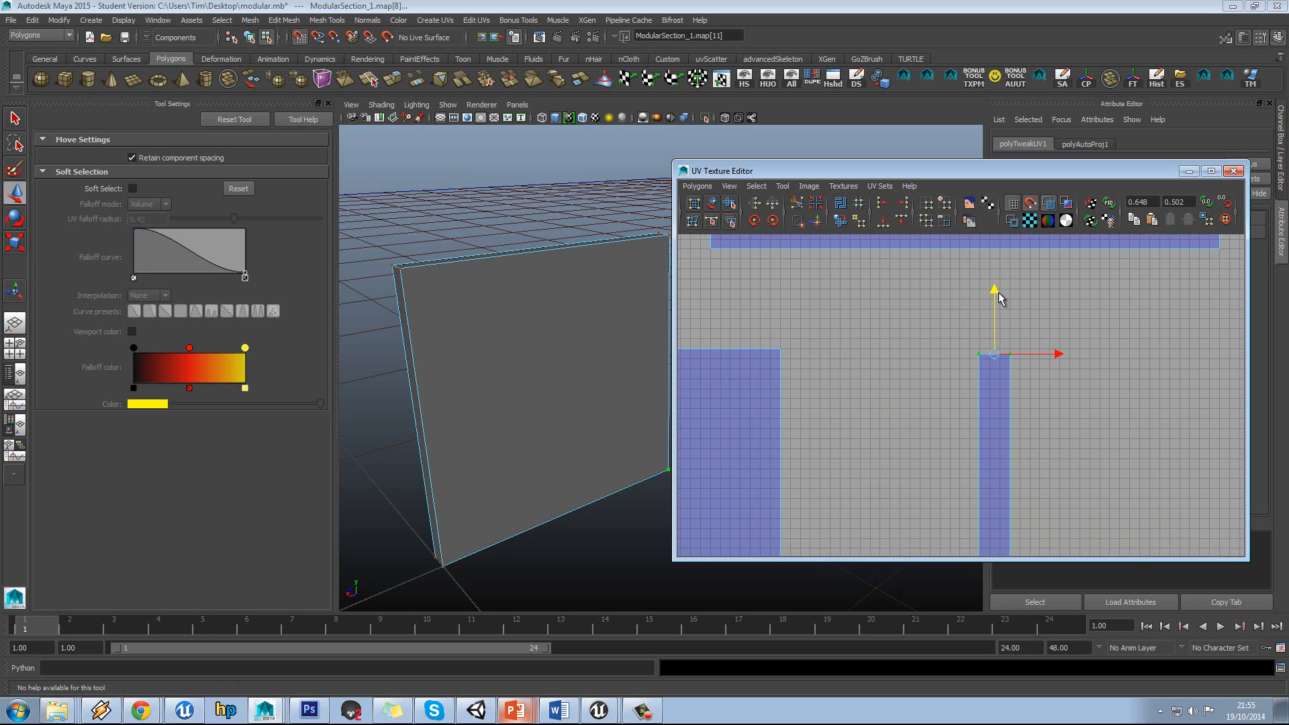
# Select the entire right narrow shell and move it left with grid snapping, leaving a few squares of padding beside the lower large square.
pyautogui.scroll(-8, 1007, 359)
pyautogui.keyDown('alt'); pyautogui.moveTo(911, 380); pyautogui.dragTo(975, 354, button='middle'); pyautogui.keyUp('alt')
pyautogui.scroll(3, 1000, 369)
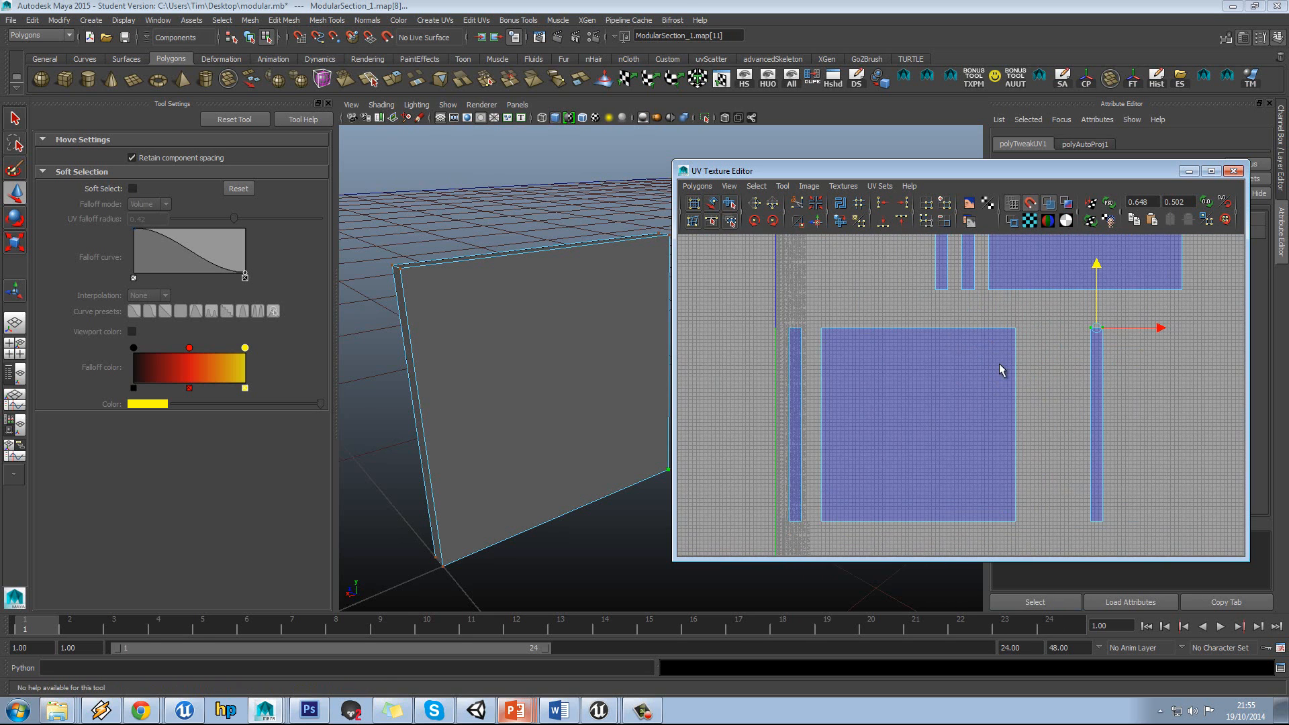
pyautogui.moveTo(1135, 556); pyautogui.dragTo(1135, 555)
pyautogui.moveTo(1155, 329); pyautogui.dragTo(1048, 312)
pyautogui.scroll(5, 1102, 340)
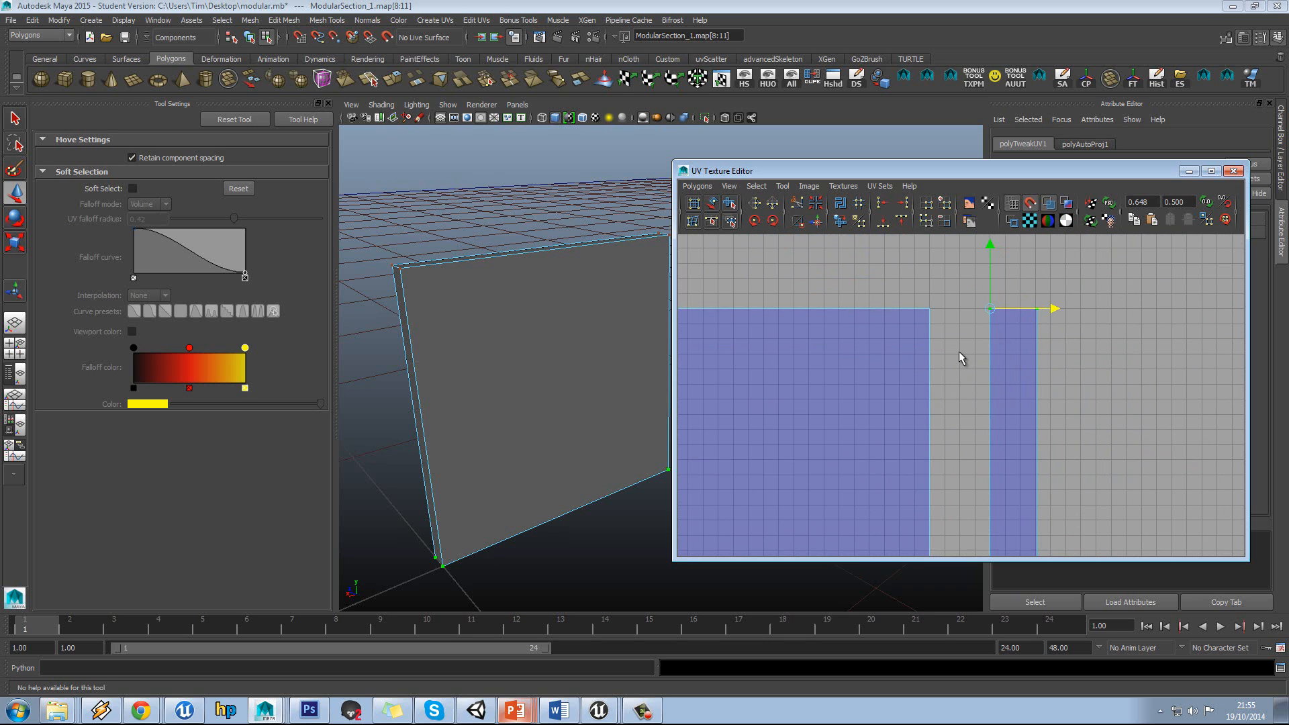
# Examine the finished shell layout, checking the padding between shells and their alignment to the lightmap grid.
pyautogui.scroll(-5, 961, 358)
pyautogui.scroll(3, 972, 354)
pyautogui.scroll(-5, 961, 357)
pyautogui.keyDown('alt'); pyautogui.moveTo(974, 367); pyautogui.dragTo(894, 432, button='middle'); pyautogui.keyUp('alt')
pyautogui.press('w')
pyautogui.rightClick(988, 341)
pyautogui.rightClick(979, 347)
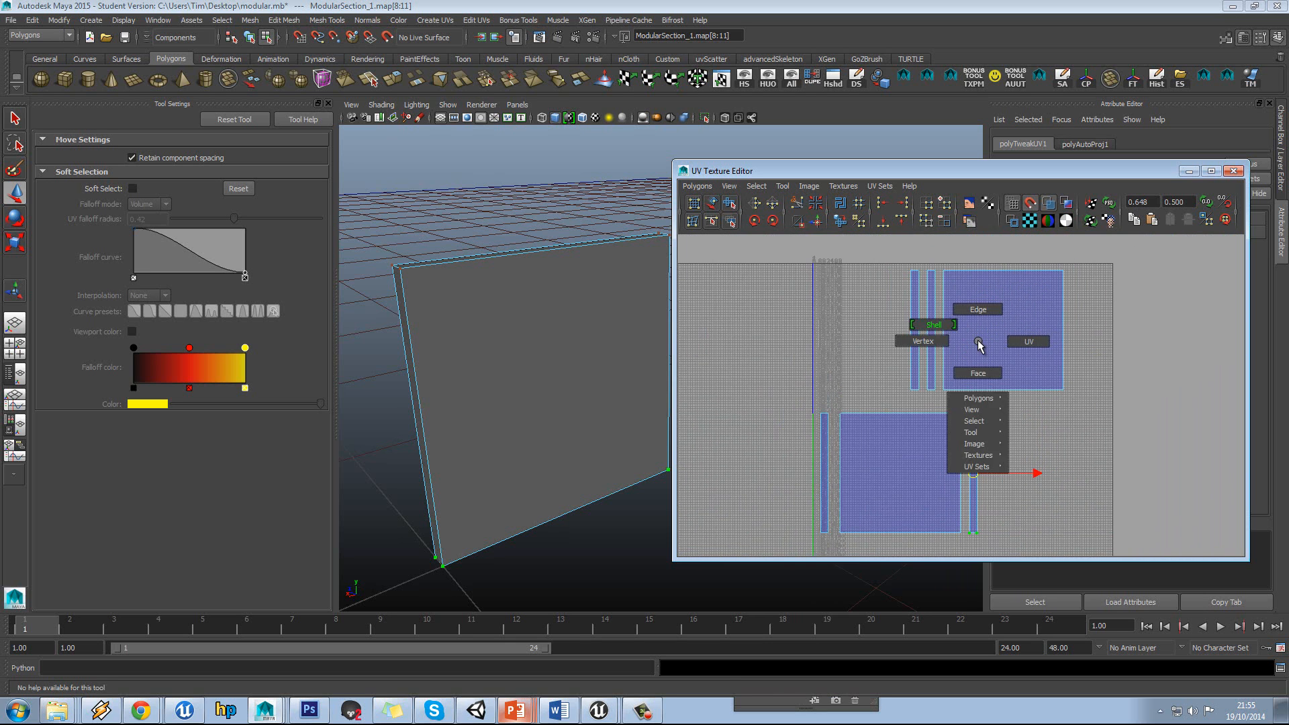
pyautogui.scroll(-1, 966, 348)
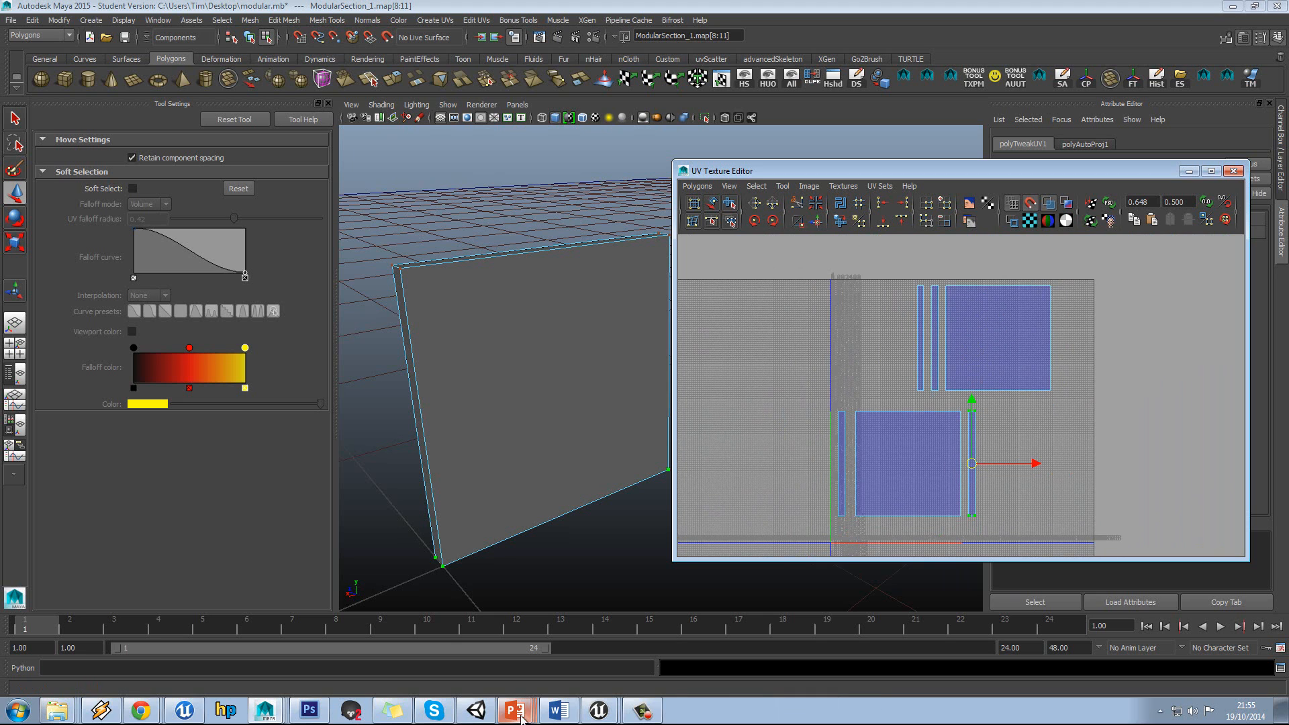
# Switch to the Lightmaps.ppt presentation in PowerPoint.
pyautogui.click(521, 716)
pyautogui.click(499, 681)
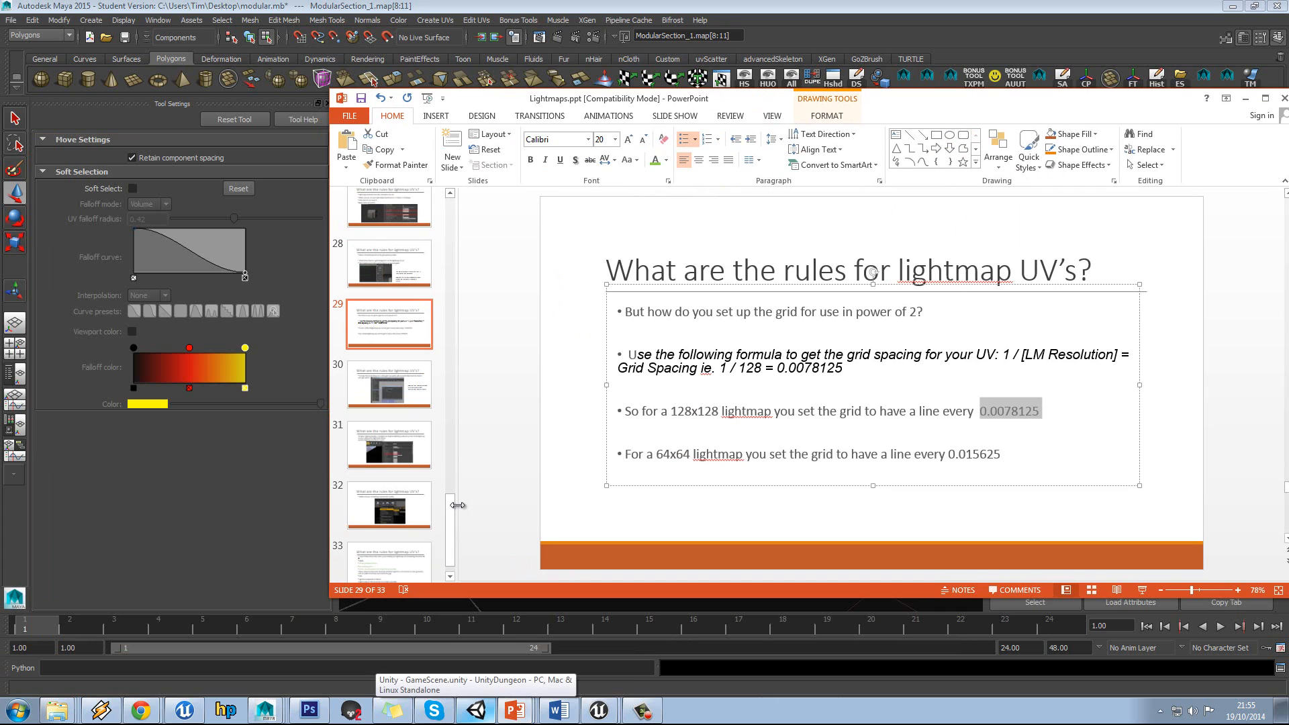
# Review the lightmap rules on slide 33, covering padding, overlaps, grid placement, joined models and the UE4 lighting settings.
pyautogui.moveTo(457, 505); pyautogui.dragTo(454, 507)
pyautogui.click(403, 554)
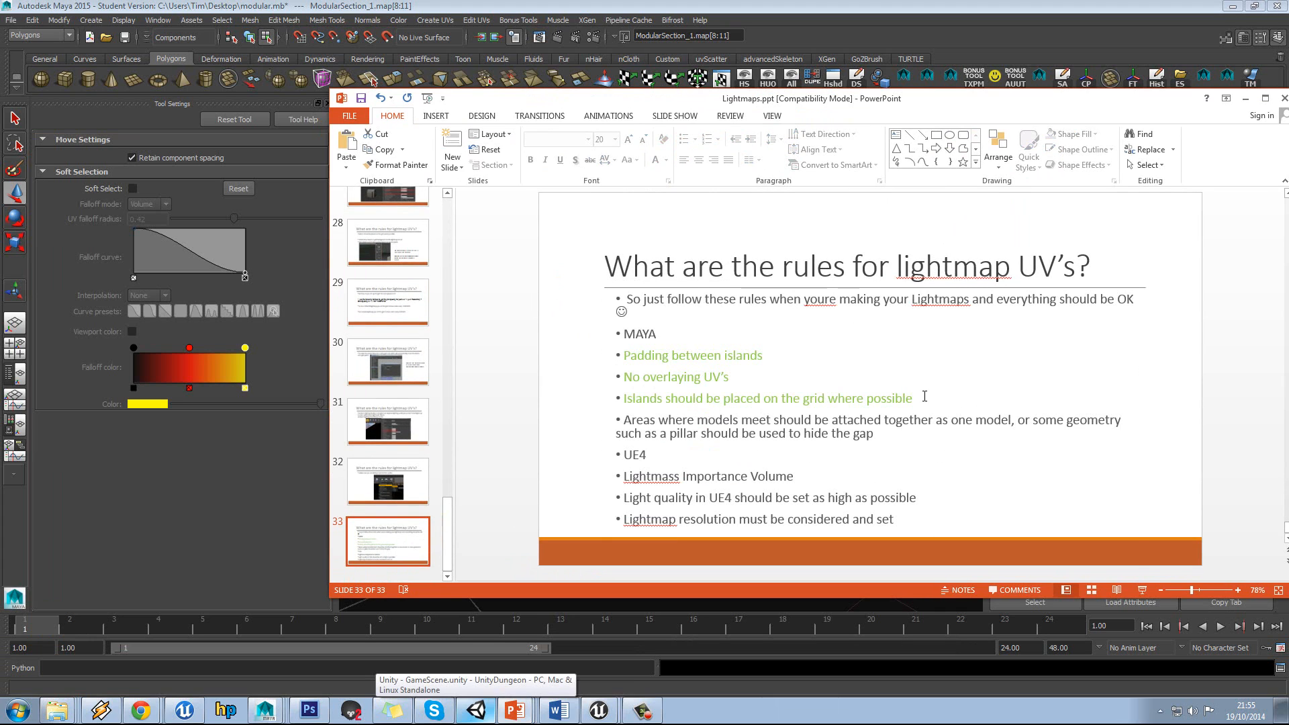
pyautogui.moveTo(924, 396); pyautogui.dragTo(619, 354)
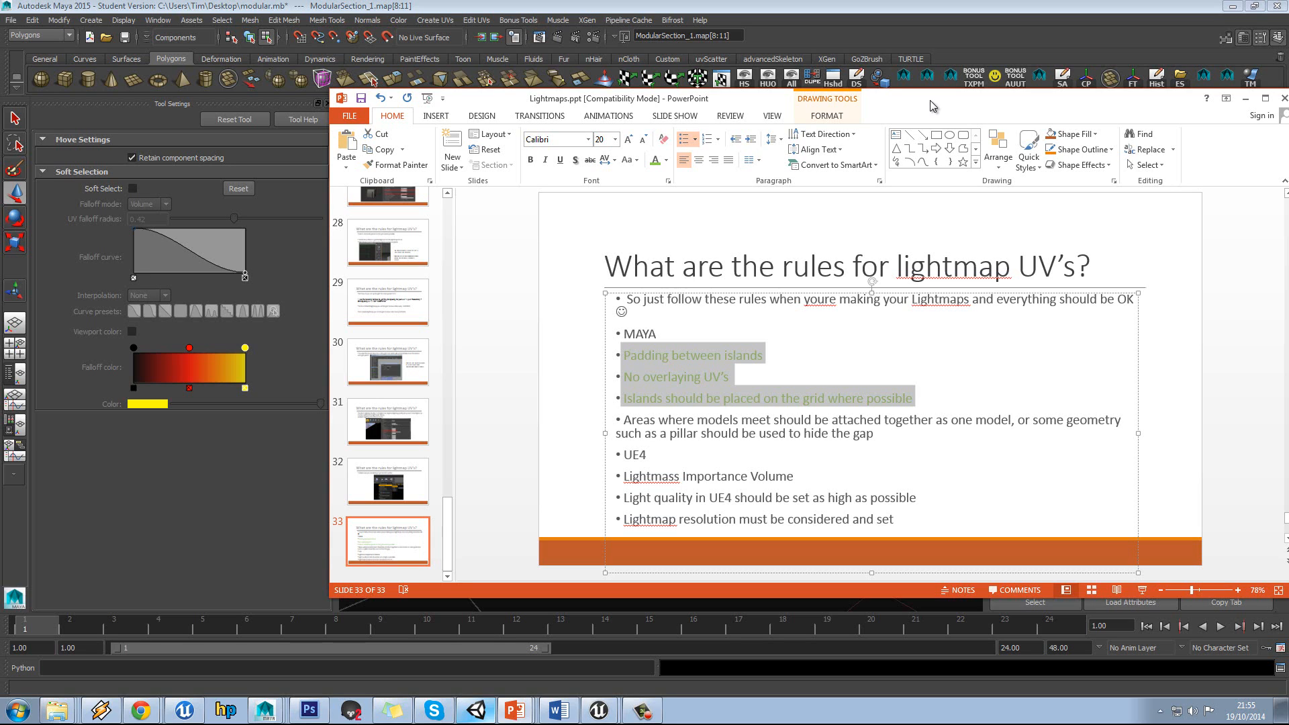
pyautogui.moveTo(874, 434); pyautogui.dragTo(634, 418)
pyautogui.moveTo(897, 520); pyautogui.dragTo(624, 475)
pyautogui.moveTo(925, 105); pyautogui.dragTo(591, 83)
pyautogui.click(477, 459)
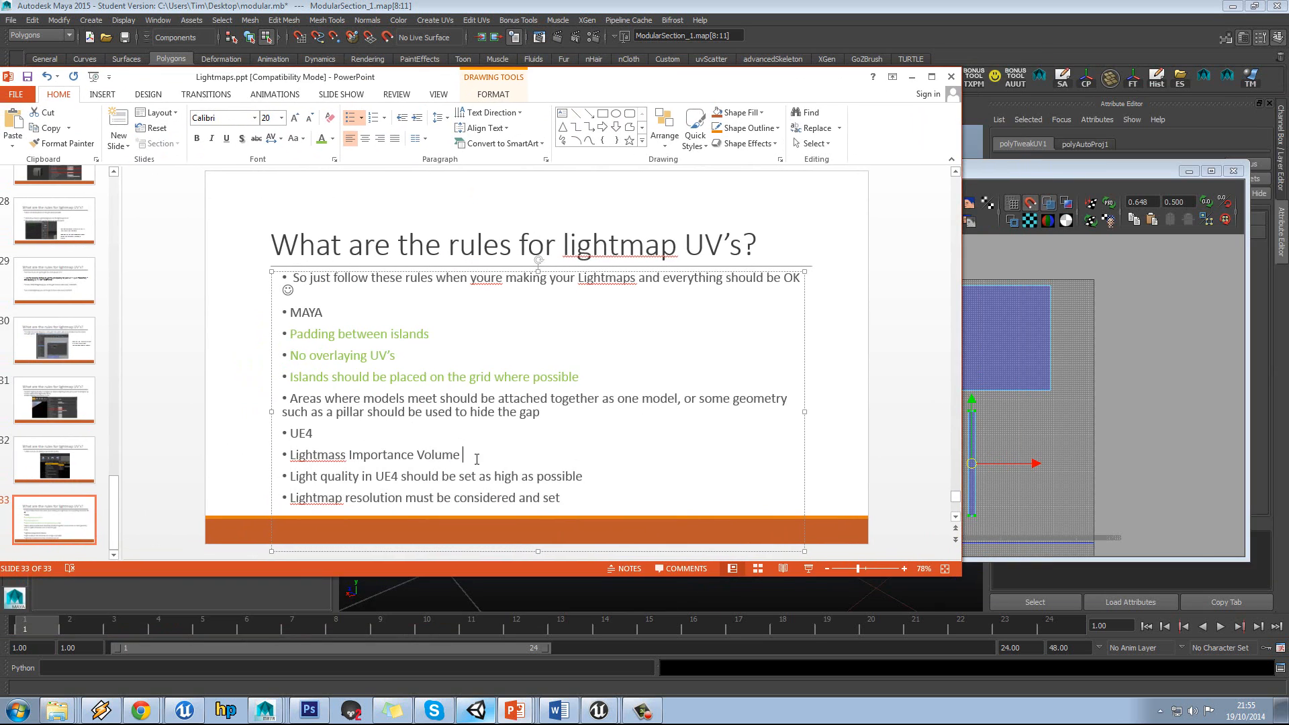
# Switch to Maya and, in object mode, export the selected wall section as FBX over the existing ModularPeice2.fbx on the Desktop.
pyautogui.click(999, 269)
pyautogui.press('F8')
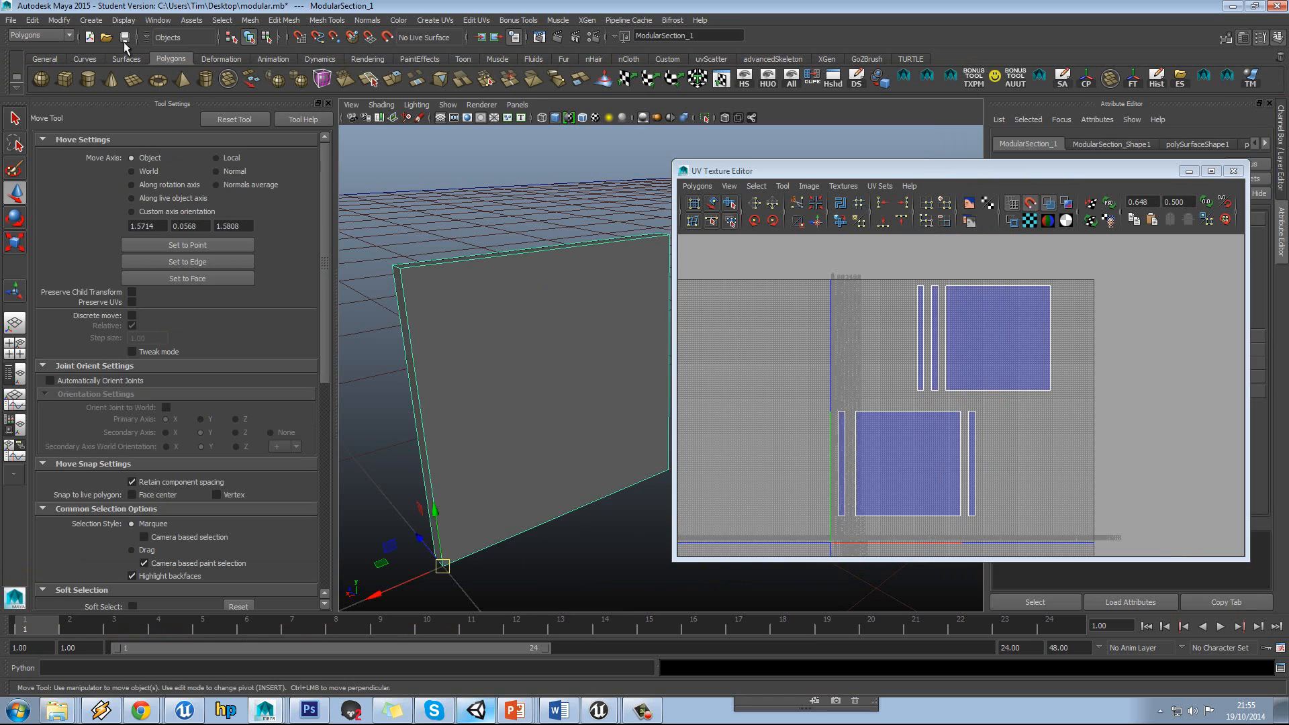
pyautogui.click(25, 20)
pyautogui.click(79, 175)
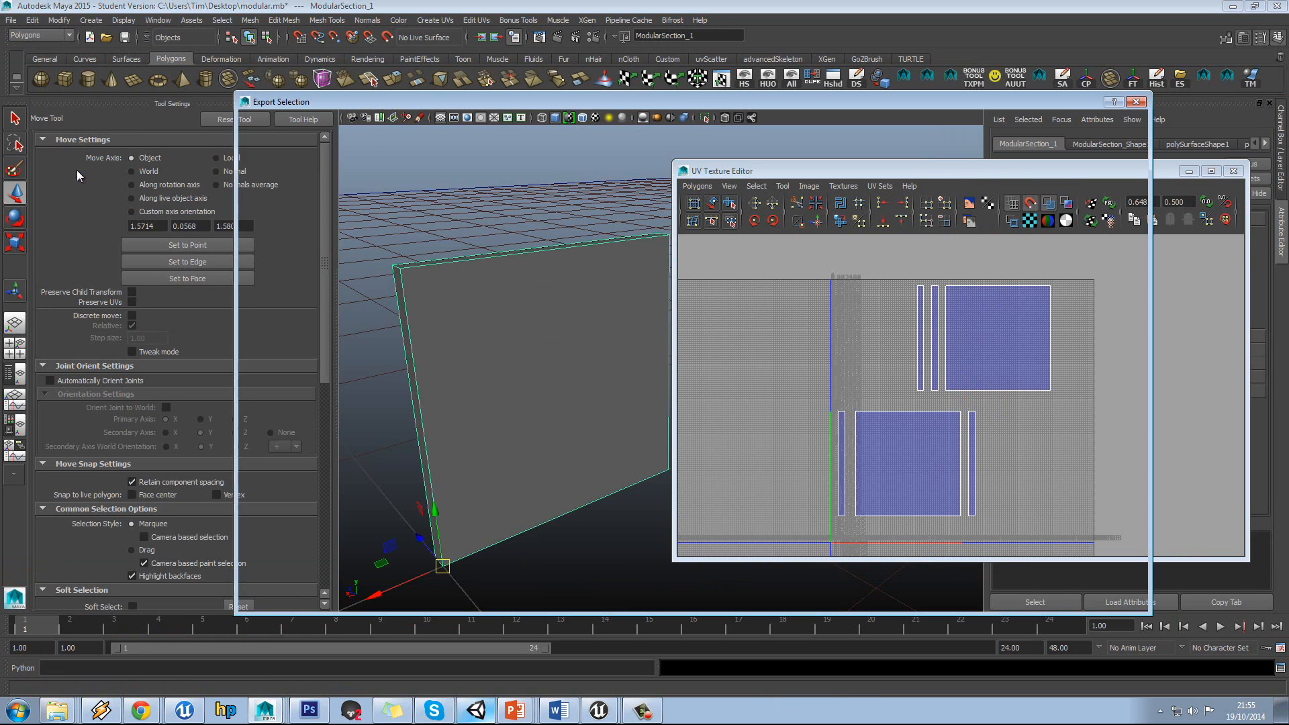
pyautogui.doubleClick(384, 524)
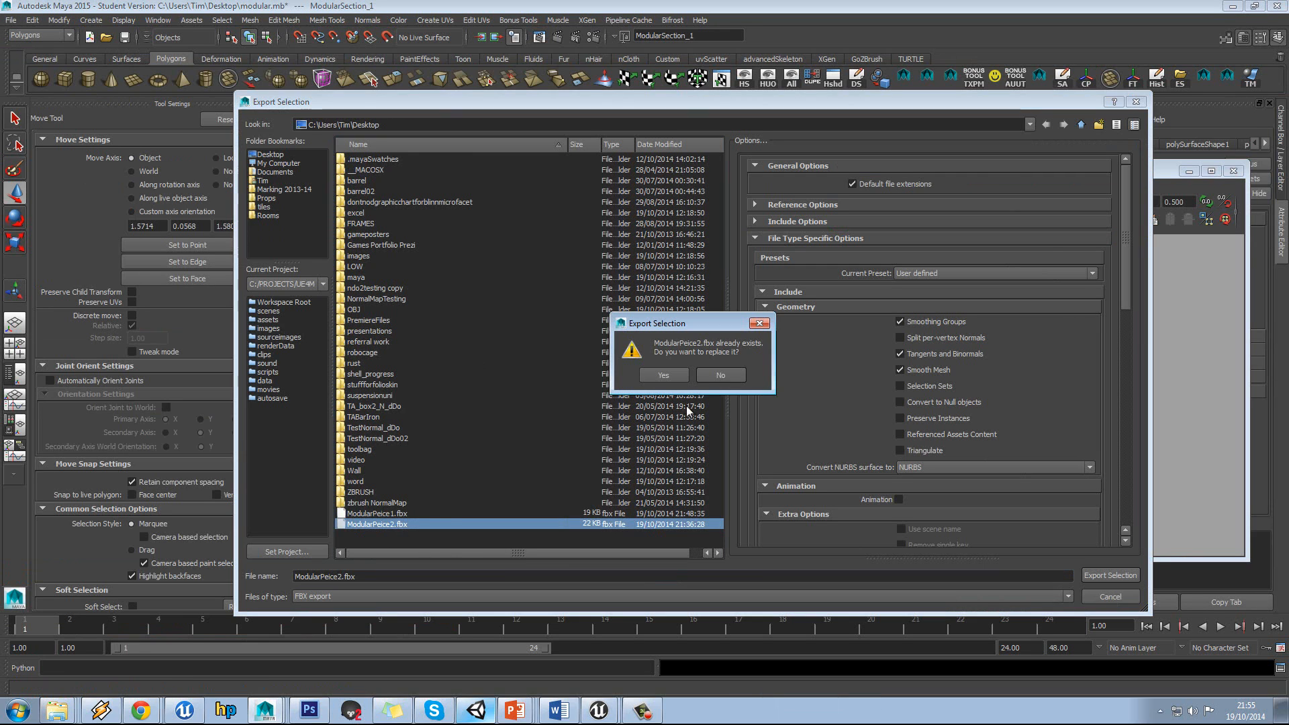
# Decline replacing ModularPeice2.fbx and export the selected wall section over the existing ModularPeice1.fbx on the desktop.
pyautogui.click(707, 380)
pyautogui.doubleClick(416, 514)
pyautogui.click(674, 376)
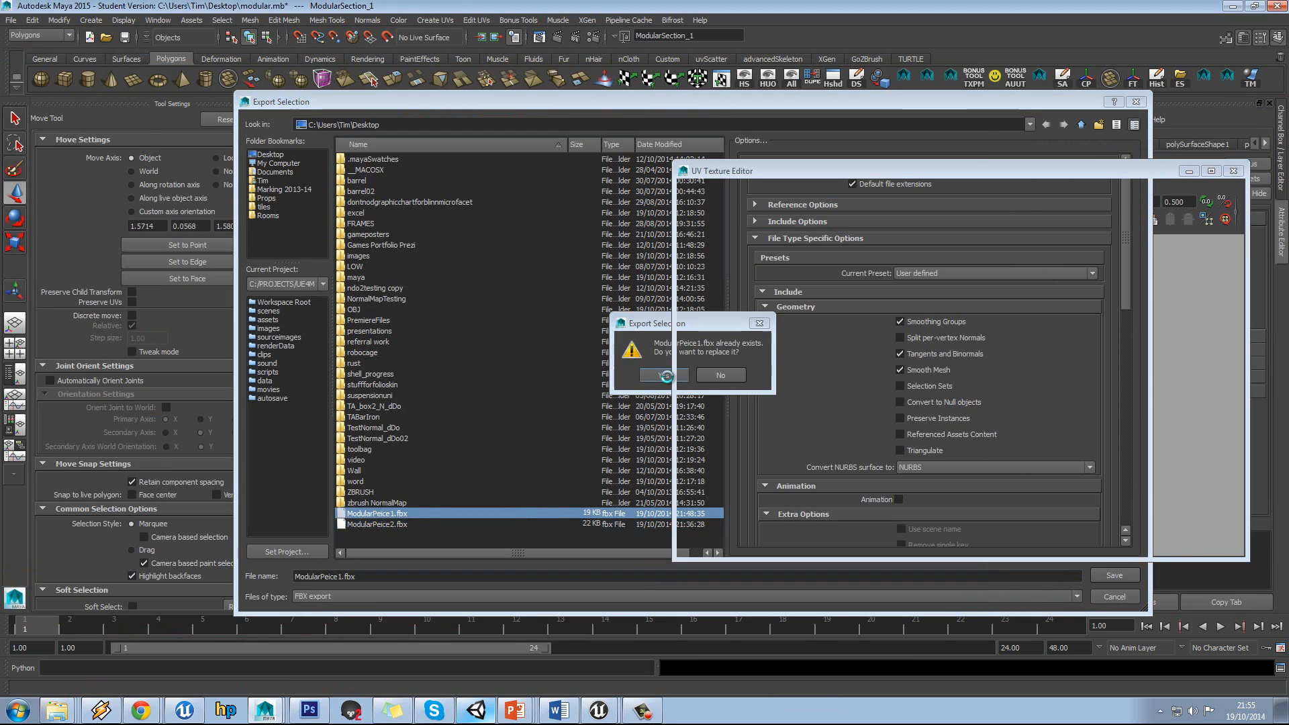
# Switch to the Unreal Editor and reimport the ModularPeice1 static mesh from its updated FBX file.
pyautogui.moveTo(596, 713)
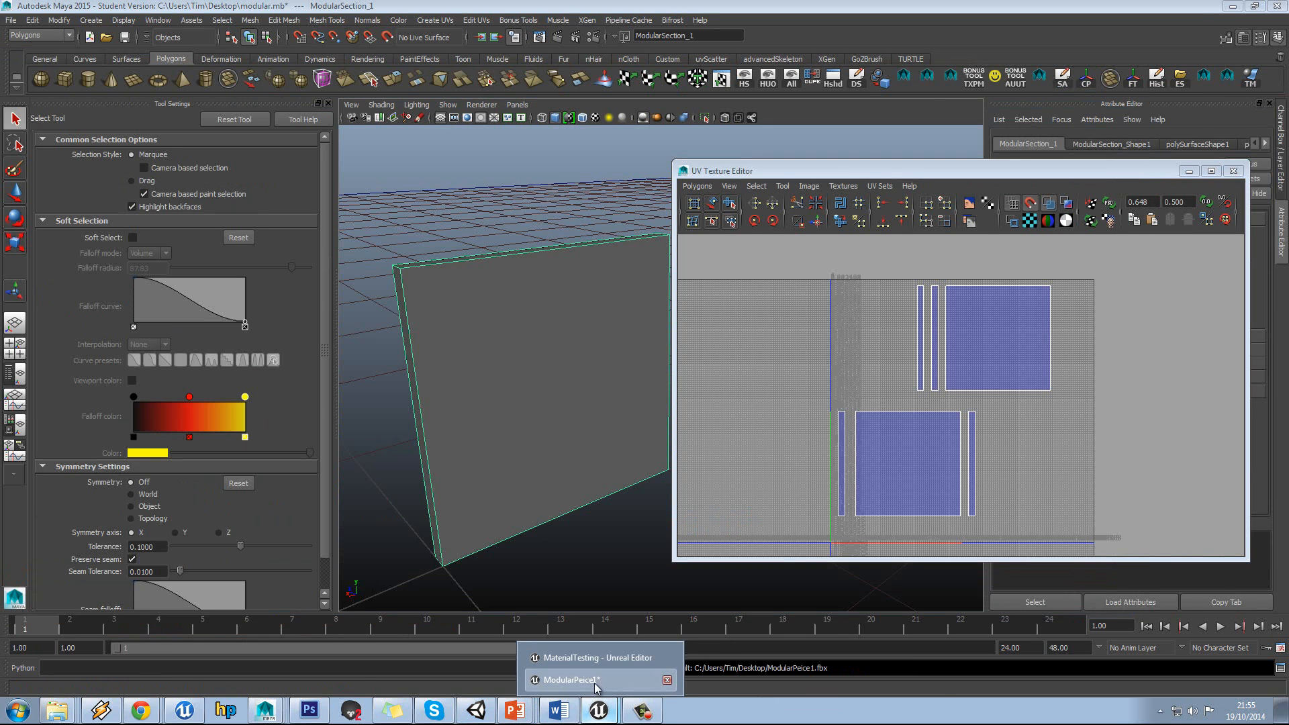
pyautogui.click(598, 686)
pyautogui.rightClick(132, 464)
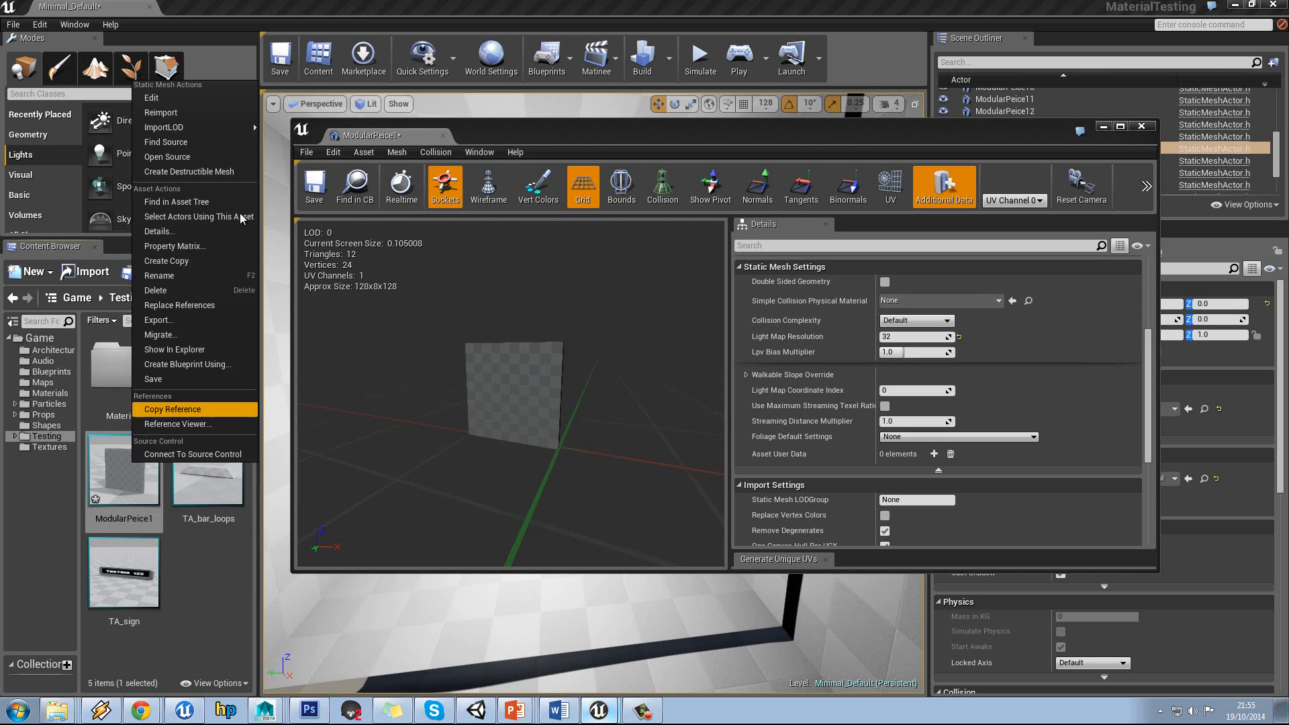
pyautogui.click(176, 113)
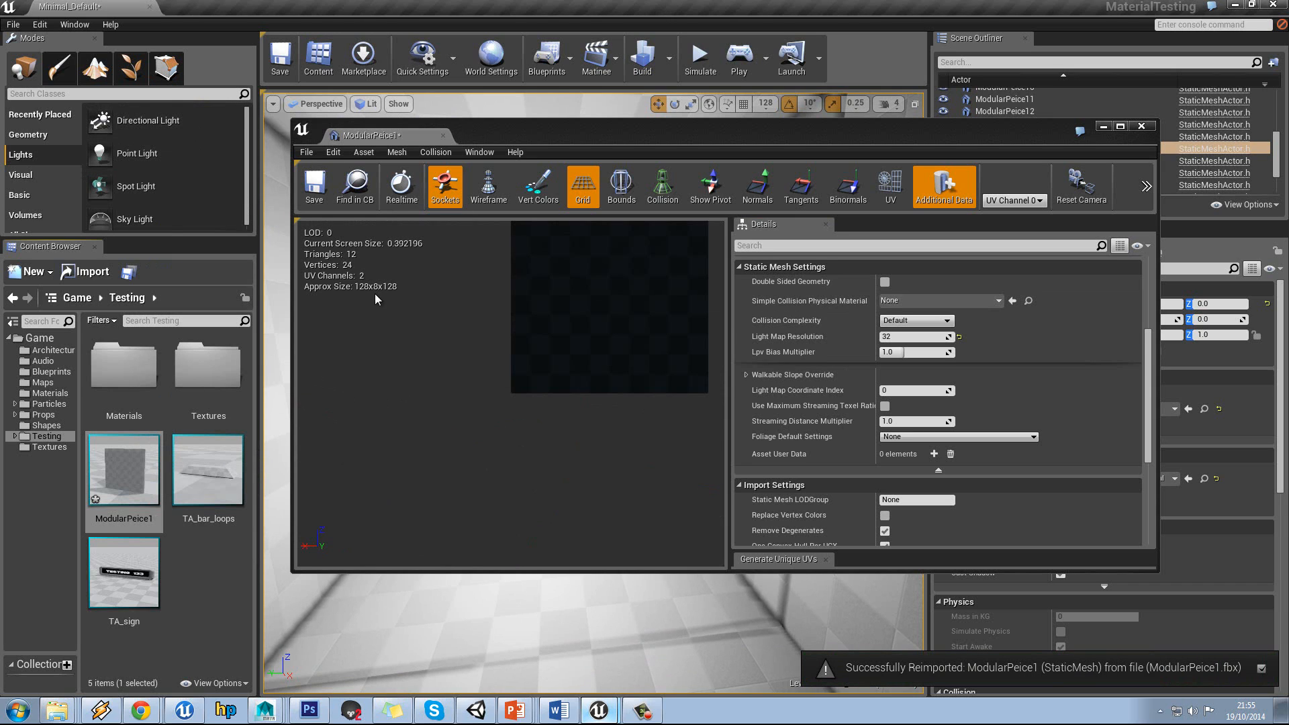
# Reopen the ModularPeice1 static mesh editor and display the layout of UV Channel 1 over the preview.
pyautogui.moveTo(602, 354); pyautogui.dragTo(409, 411)
pyautogui.click(1034, 201)
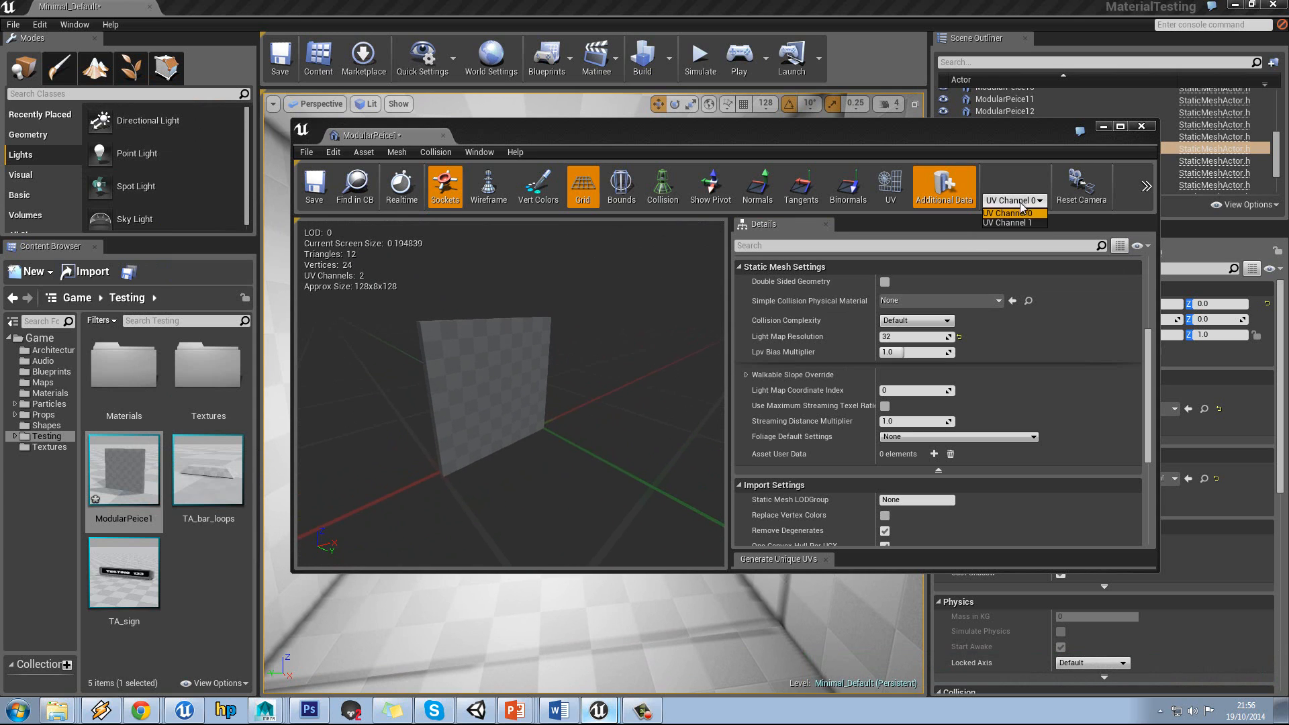
pyautogui.click(1019, 213)
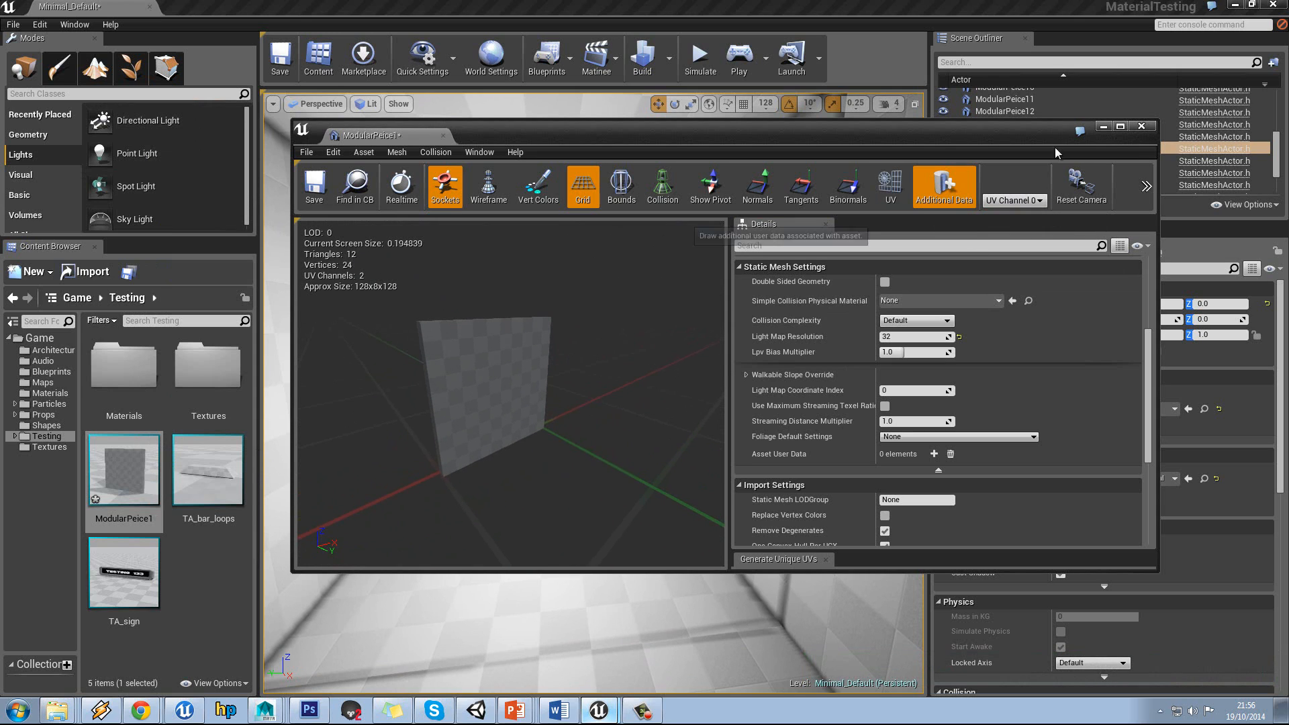
pyautogui.click(1142, 126)
pyautogui.doubleClick(143, 489)
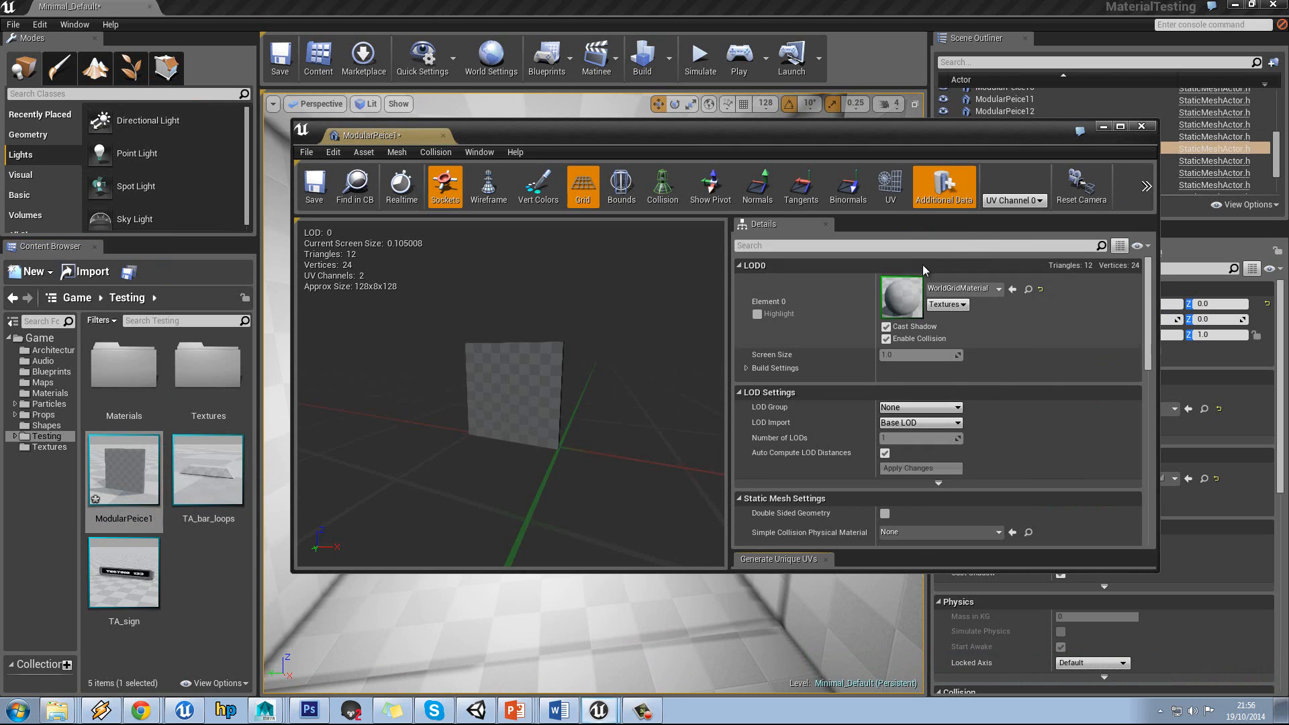
pyautogui.click(1012, 200)
pyautogui.click(1009, 223)
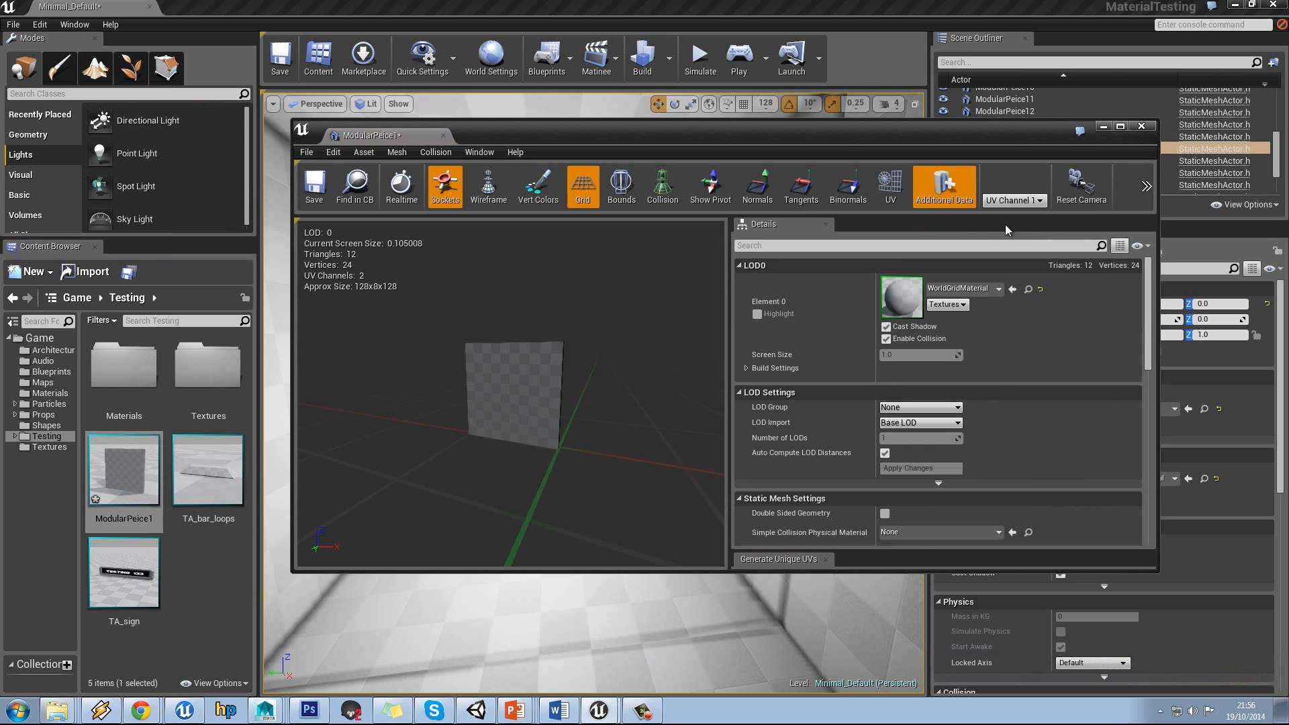
pyautogui.click(891, 188)
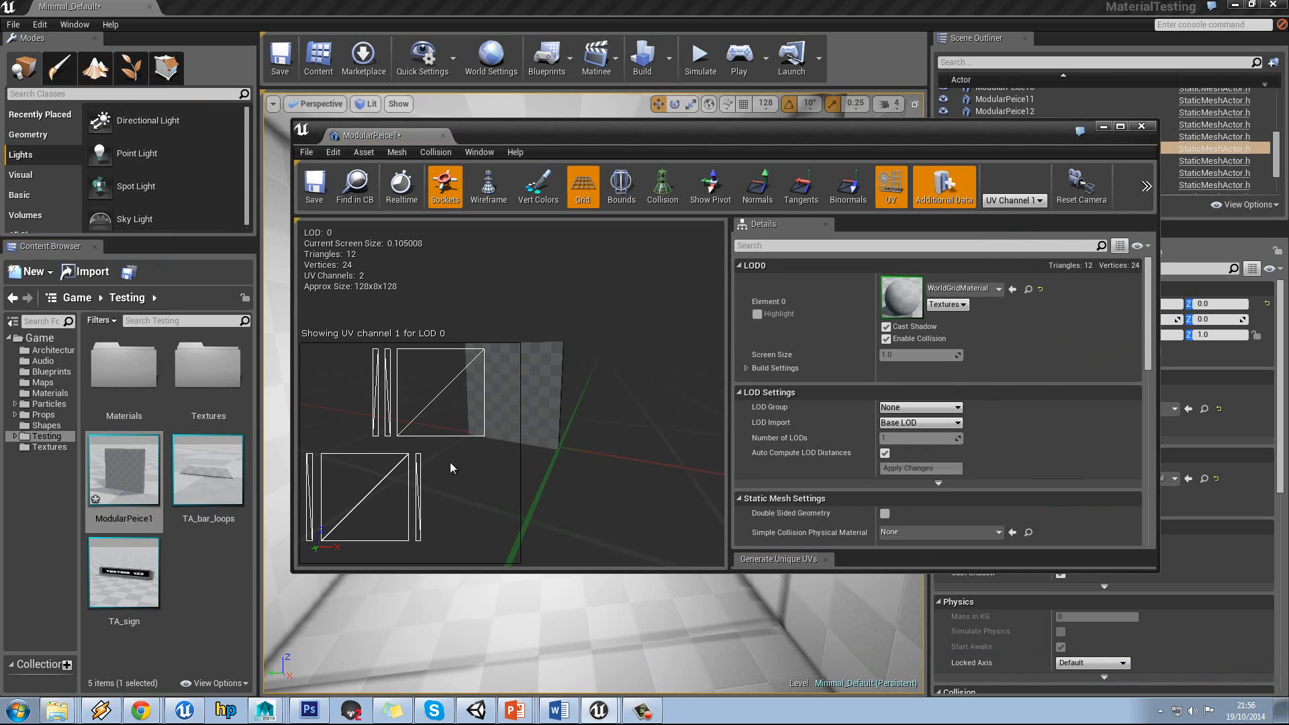
# Set ModularPeice1's Light Map Resolution to 128 and its Light Map Coordinate Index to 1, and save the mesh.
pyautogui.moveTo(1150, 321); pyautogui.dragTo(1150, 384)
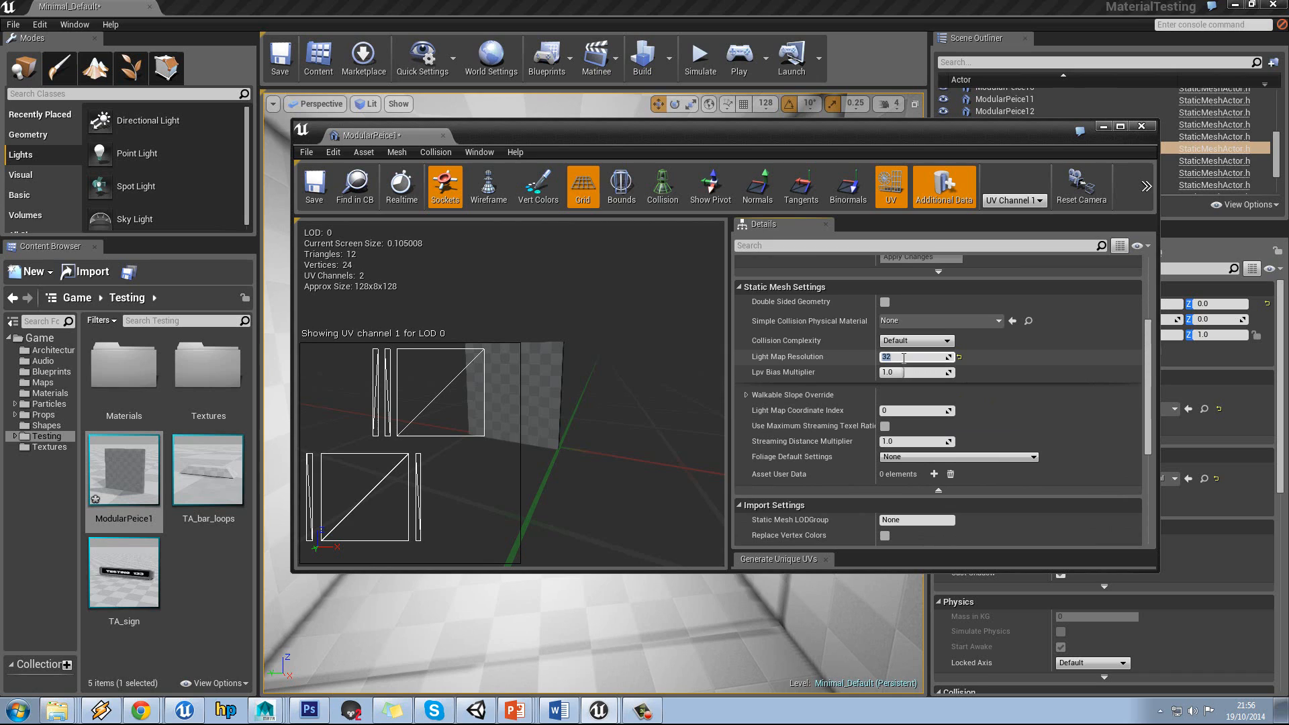
pyautogui.click(903, 410)
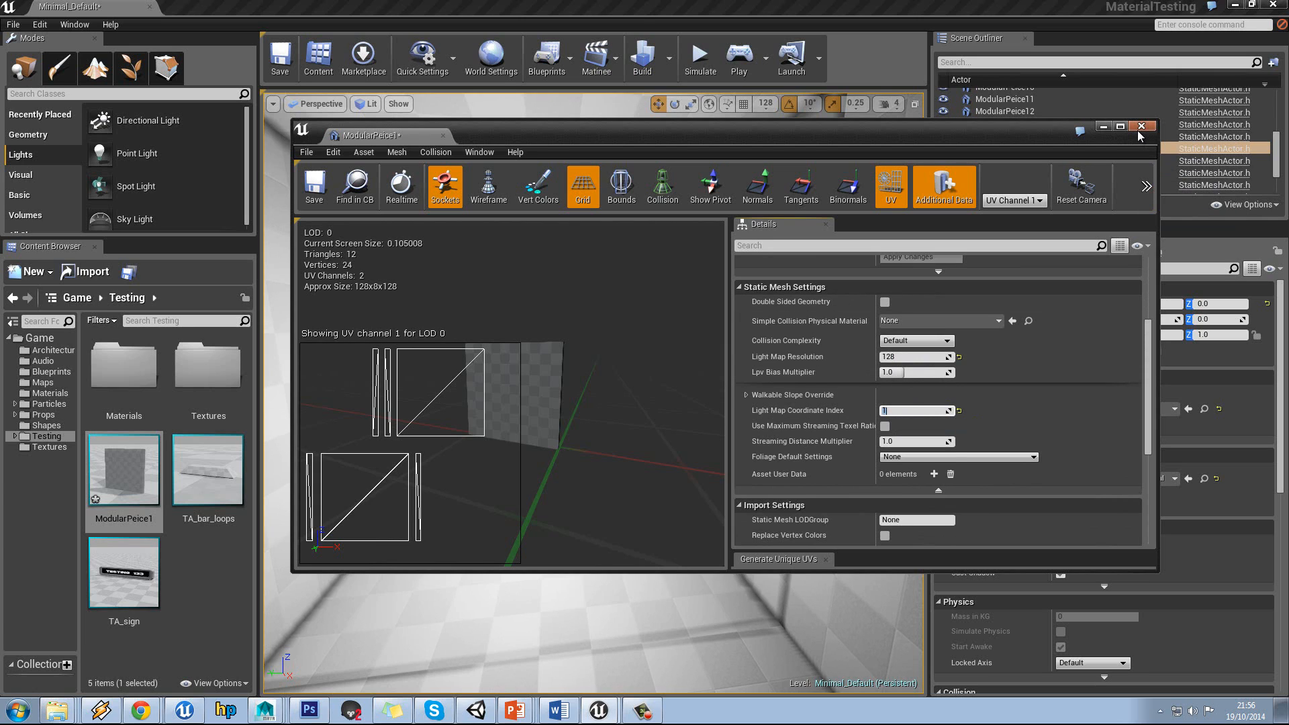
pyautogui.hotkey('ctrl', 's')
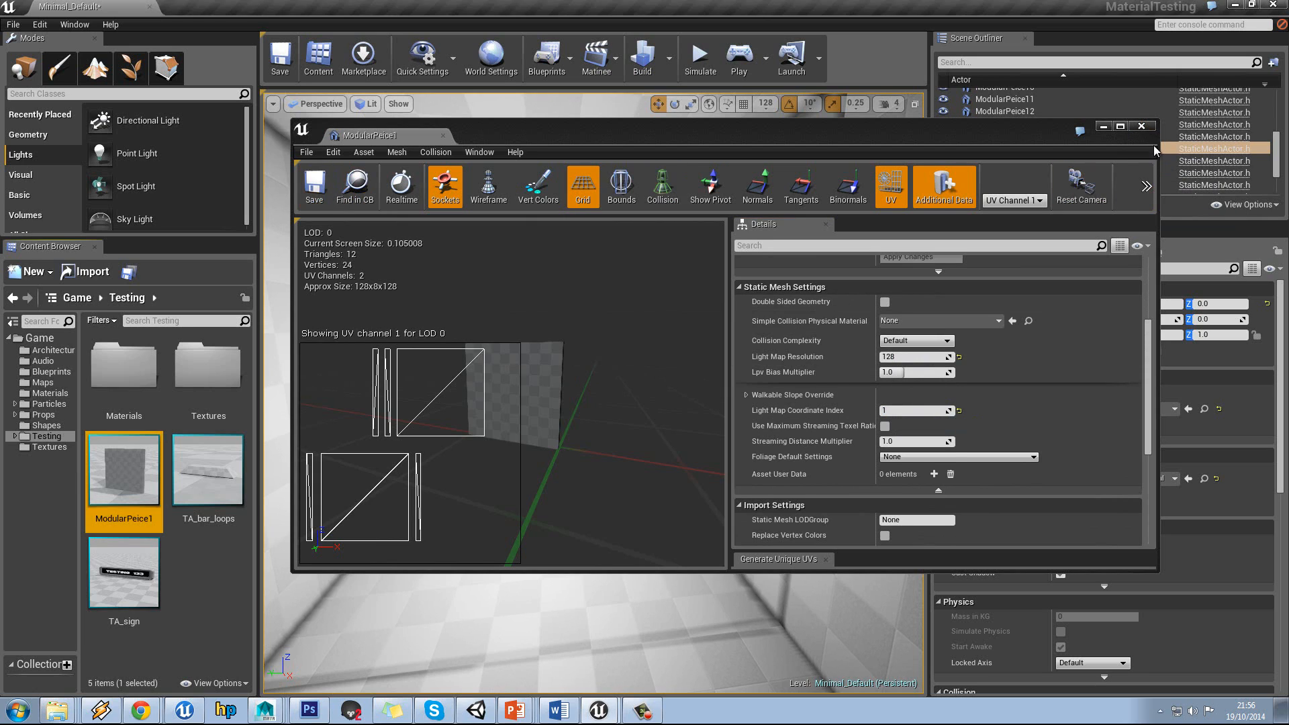
# Close the static mesh editor and build the level to bake its lighting.
pyautogui.click(1144, 127)
pyautogui.moveTo(653, 357)
pyautogui.mouseDown(button='right')
pyautogui.moveTo(630, 356)
pyautogui.moveTo(645, 370)
pyautogui.mouseUp(button='right')
pyautogui.click(642, 60)
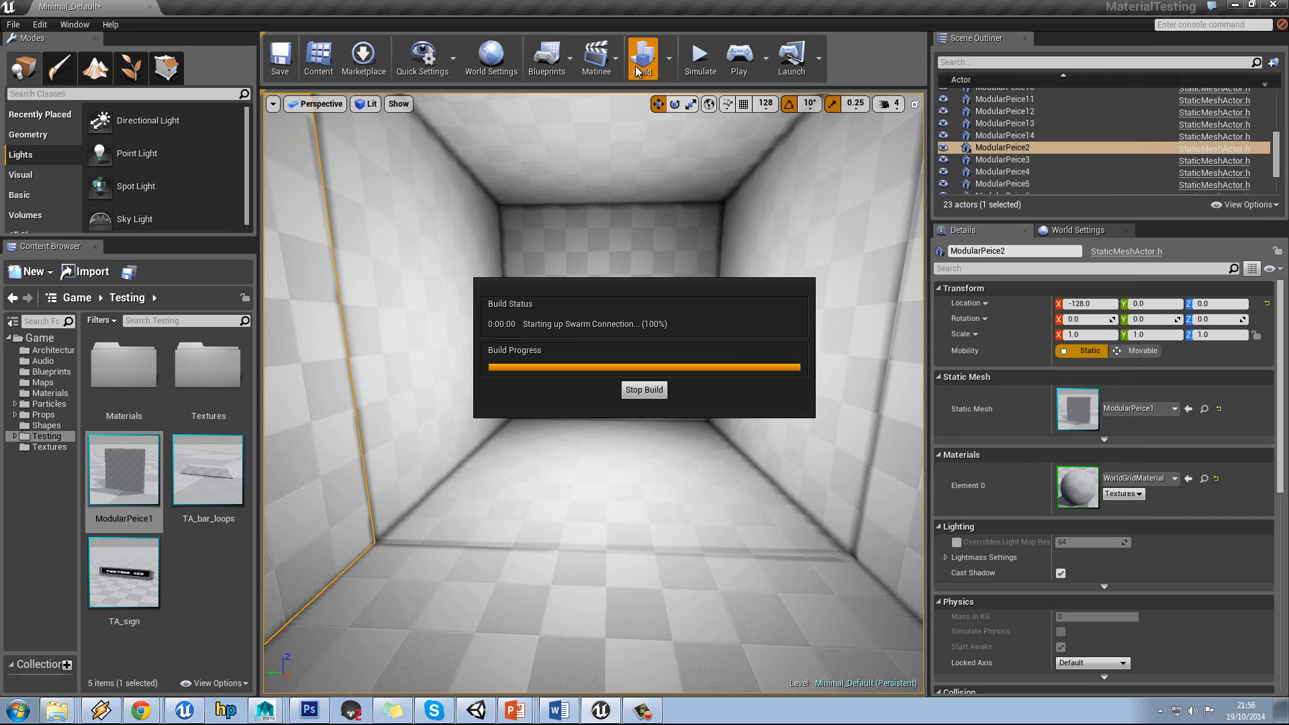
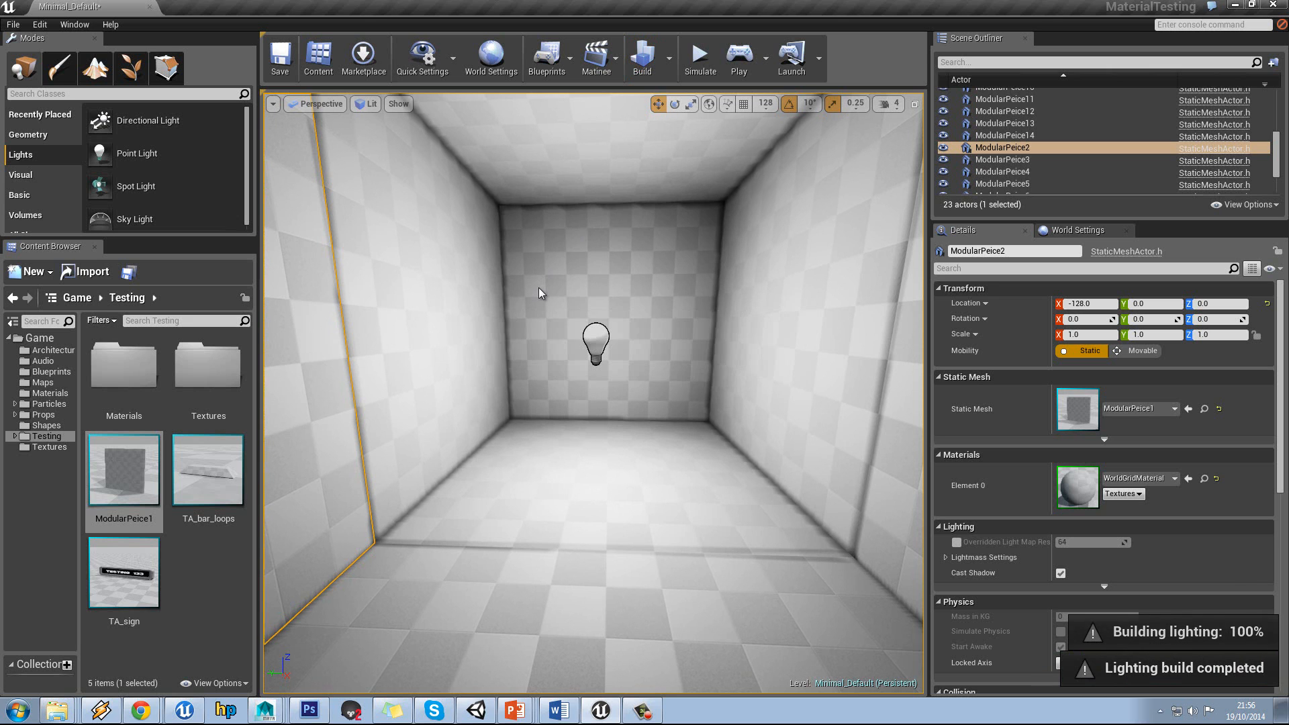
# Examine the baked lighting on the room's side walls, end wall and the seams between the modular pieces.
pyautogui.moveTo(539, 287); pyautogui.dragTo(1029, 337, button='right')
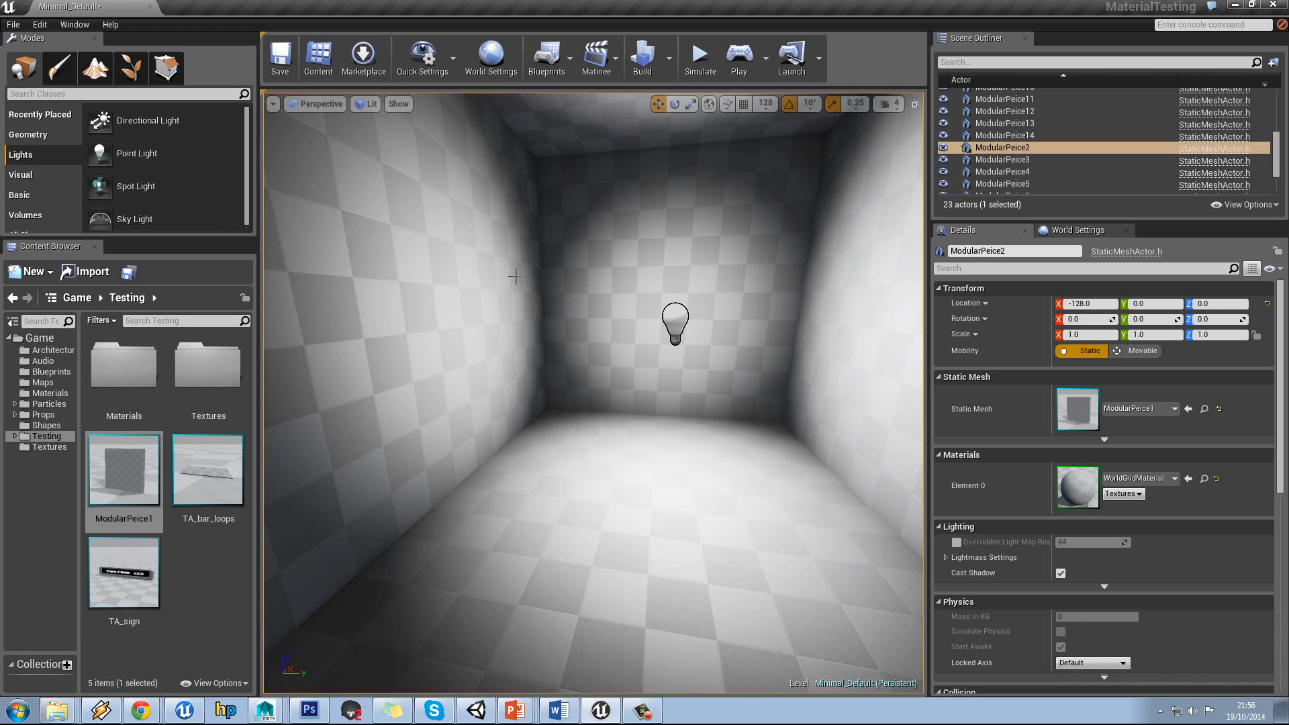
pyautogui.click(494, 311)
pyautogui.moveTo(494, 312); pyautogui.dragTo(329, 285, button='right')
pyautogui.click(544, 279)
pyautogui.moveTo(544, 279); pyautogui.dragTo(316, 278, button='right')
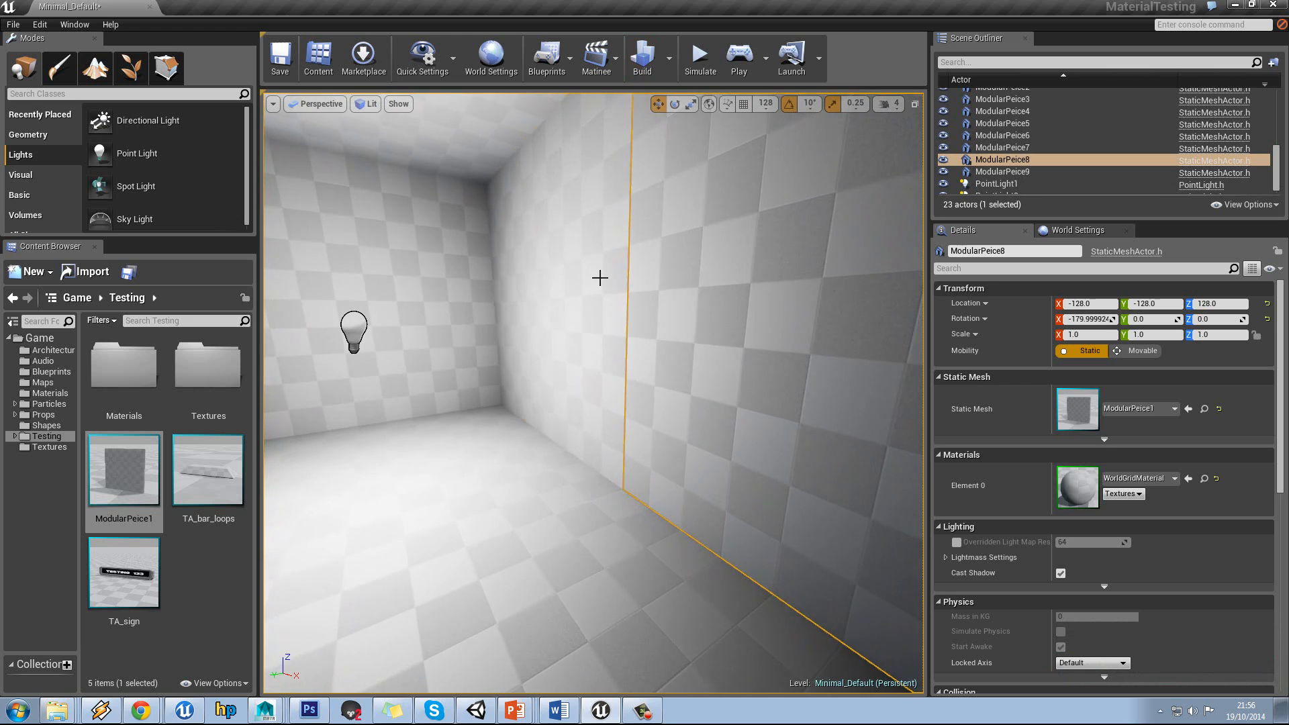
pyautogui.click(606, 280)
pyautogui.moveTo(666, 300); pyautogui.dragTo(588, 299, button='right')
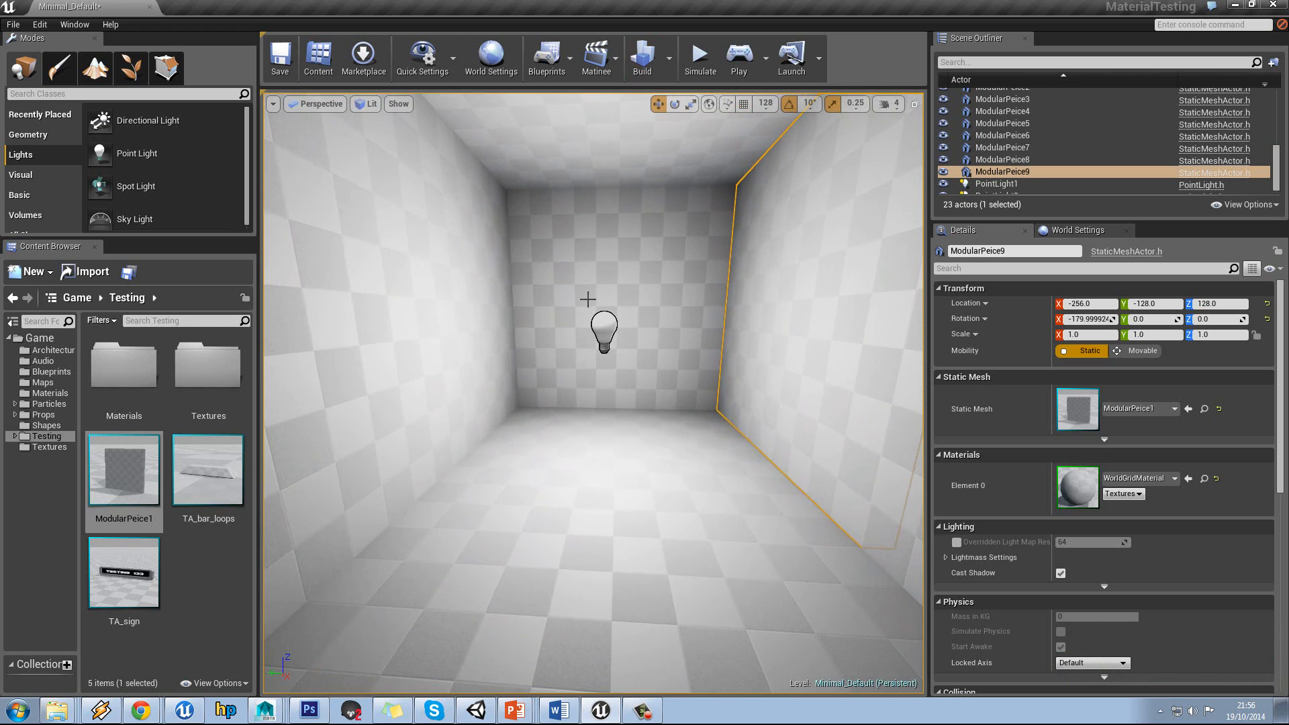
pyautogui.click(646, 299)
pyautogui.moveTo(658, 296)
pyautogui.mouseDown(button='middle')
pyautogui.moveTo(659, 262)
pyautogui.moveTo(635, 289)
pyautogui.mouseUp(button='middle')
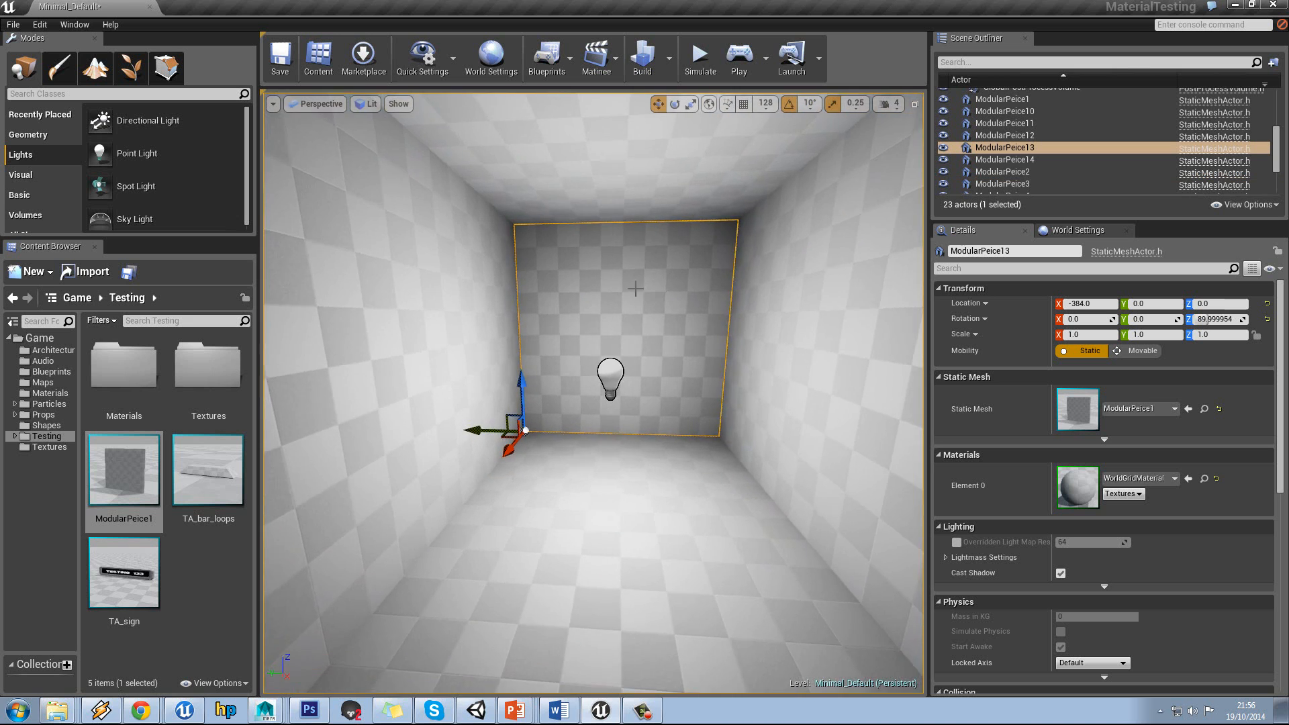
pyautogui.moveTo(636, 289); pyautogui.dragTo(598, 296, button='right')
pyautogui.click(597, 296)
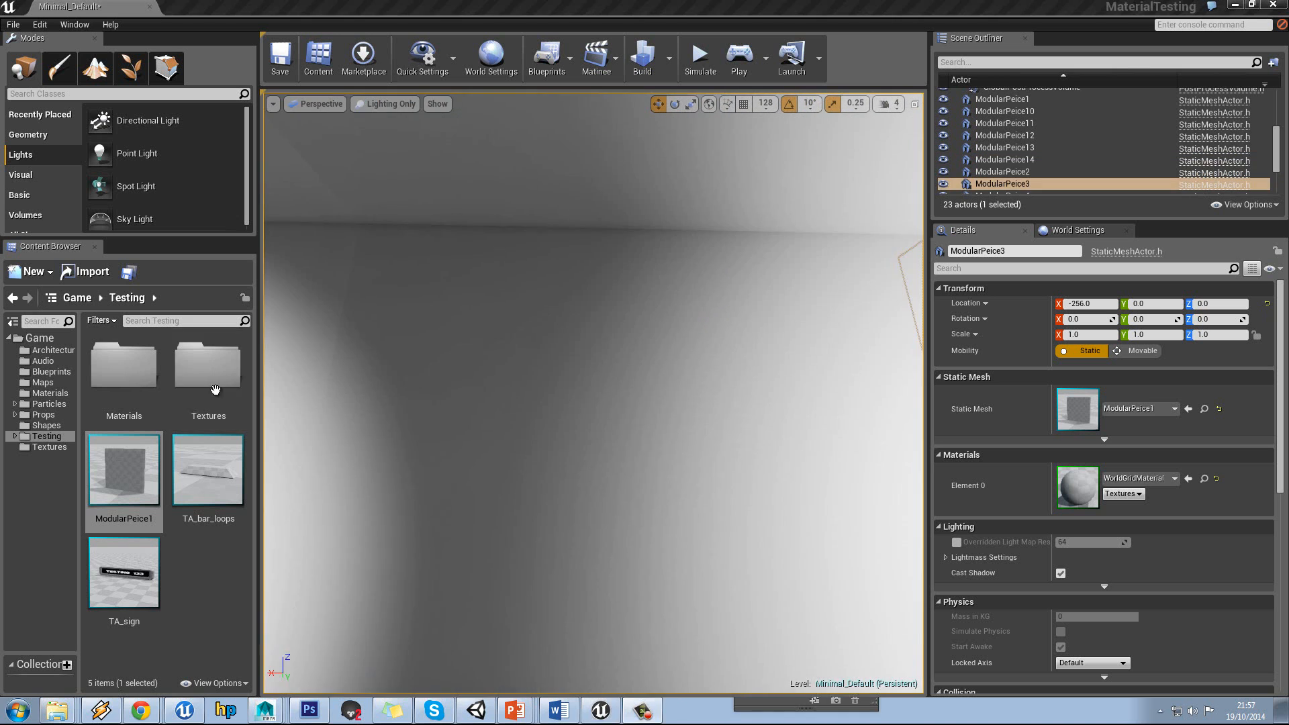
# Show the level in the Lighting Only view mode and inspect the shading on the walls and corners.
pyautogui.moveTo(524, 346); pyautogui.dragTo(450, 348, button='right')
pyautogui.click(405, 106)
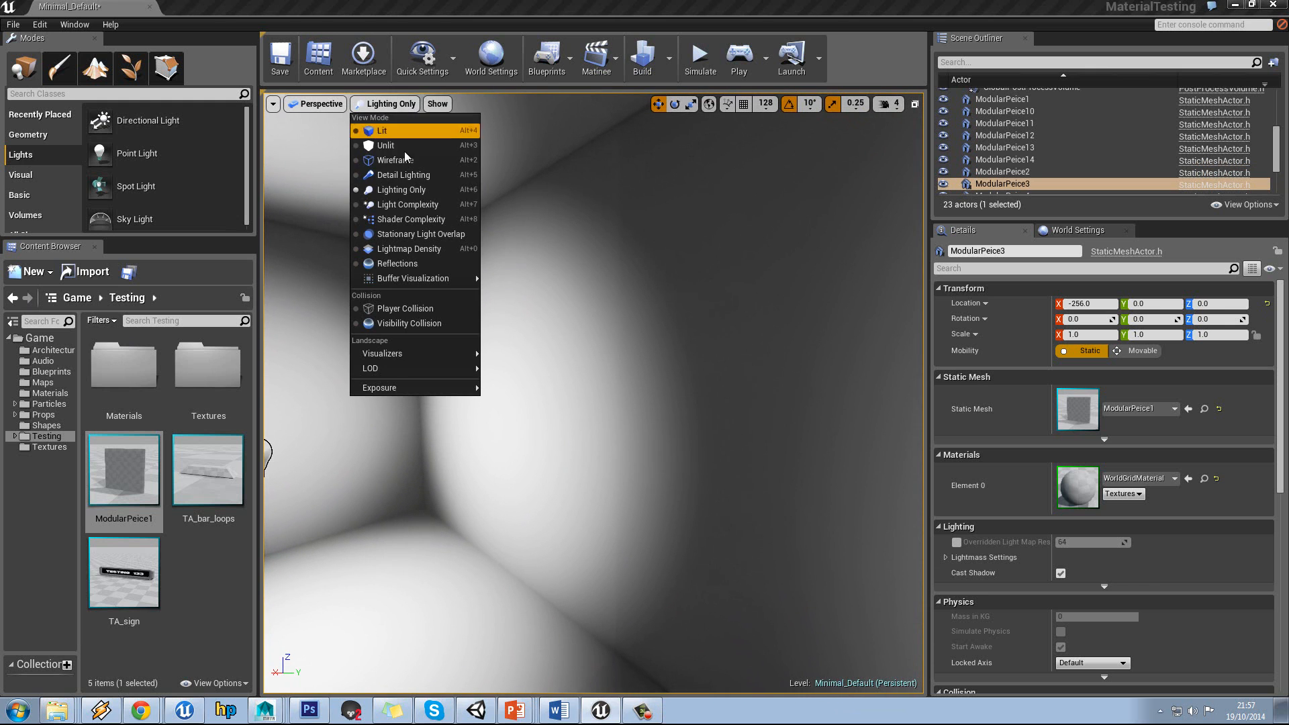
pyautogui.click(412, 190)
pyautogui.moveTo(587, 311); pyautogui.dragTo(553, 307, button='right')
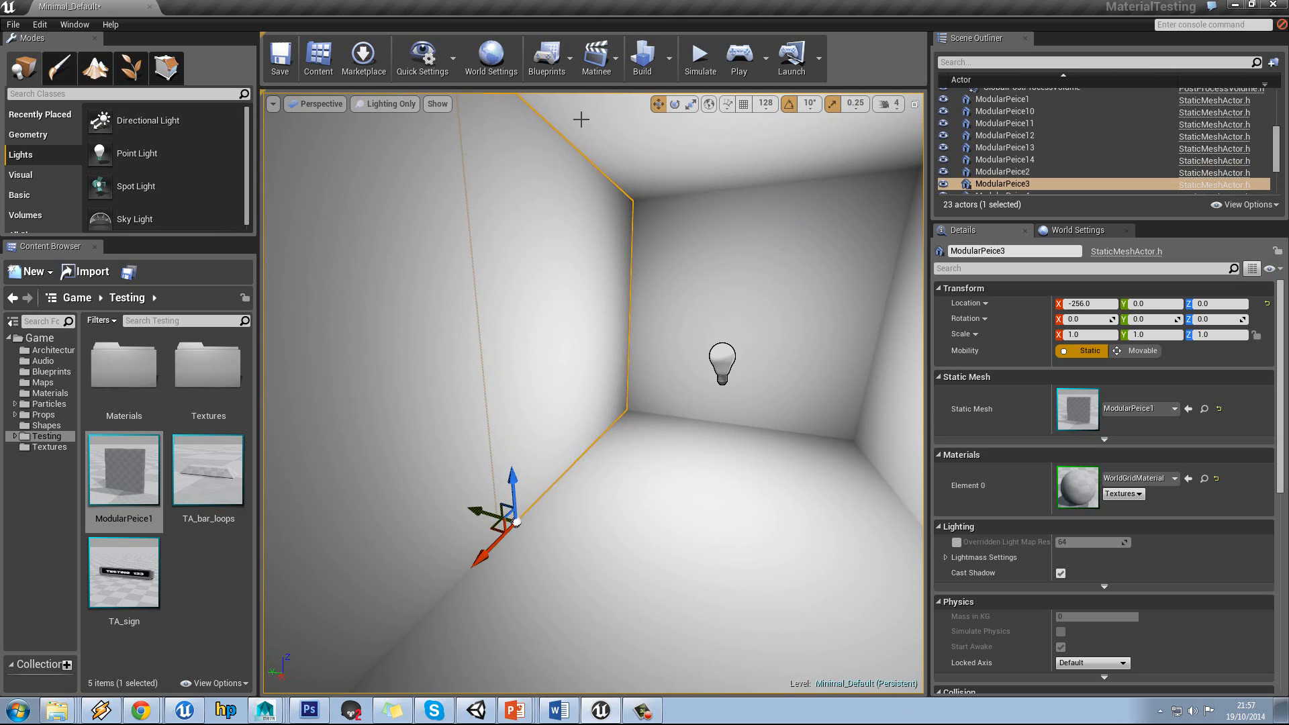
# Set the Lighting Quality to Preview, rebuild the level's lighting and check the room with nothing selected.
pyautogui.click(669, 58)
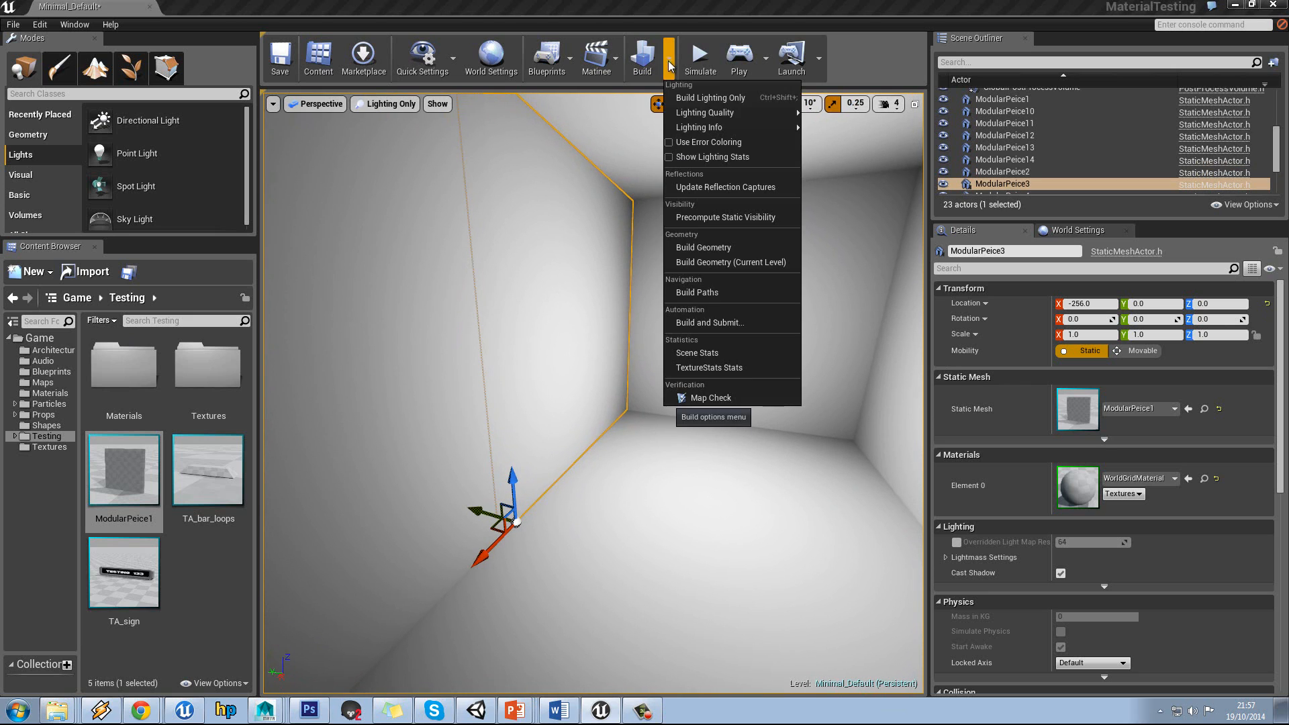
pyautogui.moveTo(714, 112)
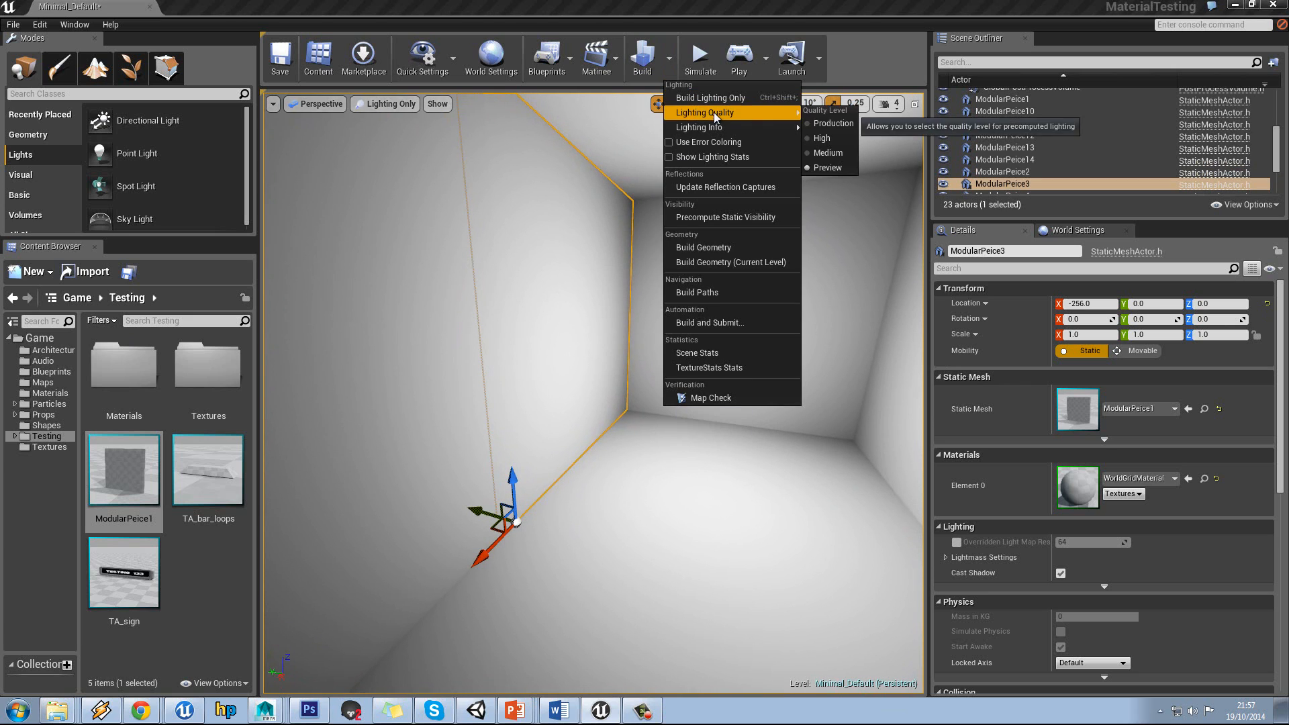
pyautogui.click(826, 167)
pyautogui.click(648, 63)
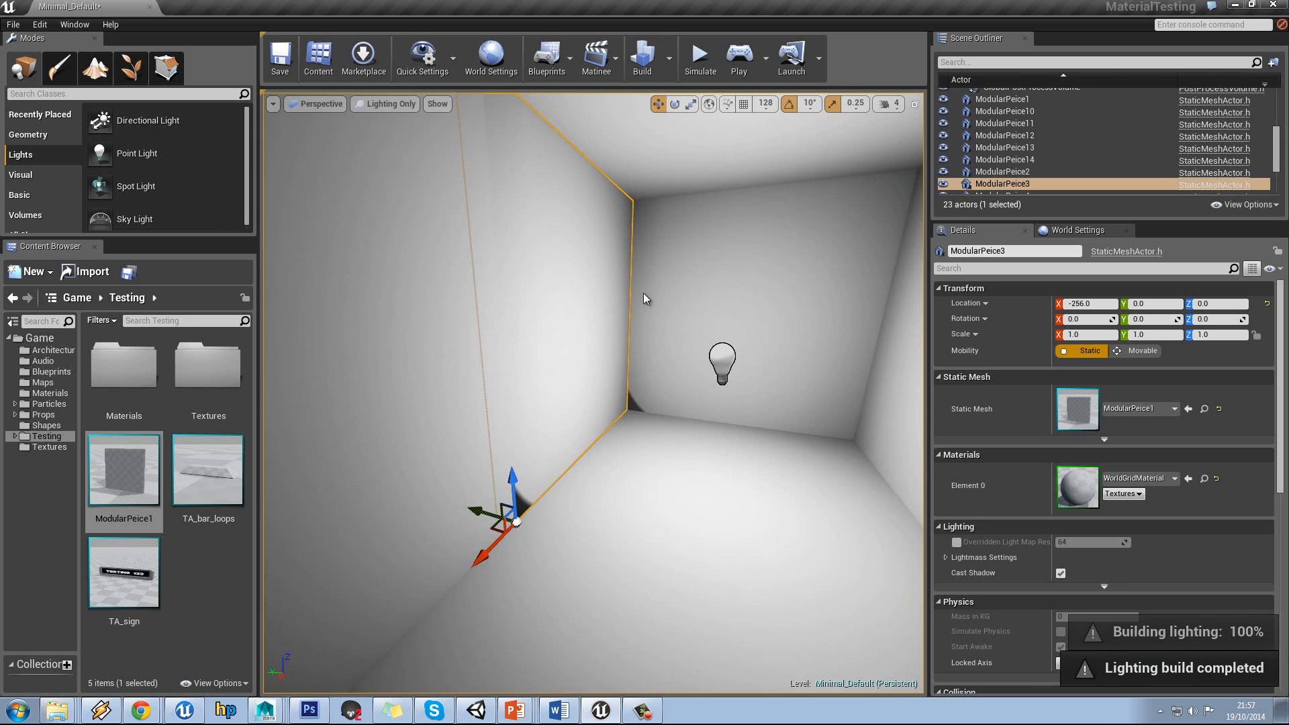
pyautogui.press('Escape')
pyautogui.moveTo(731, 316); pyautogui.dragTo(466, 279, button='right')
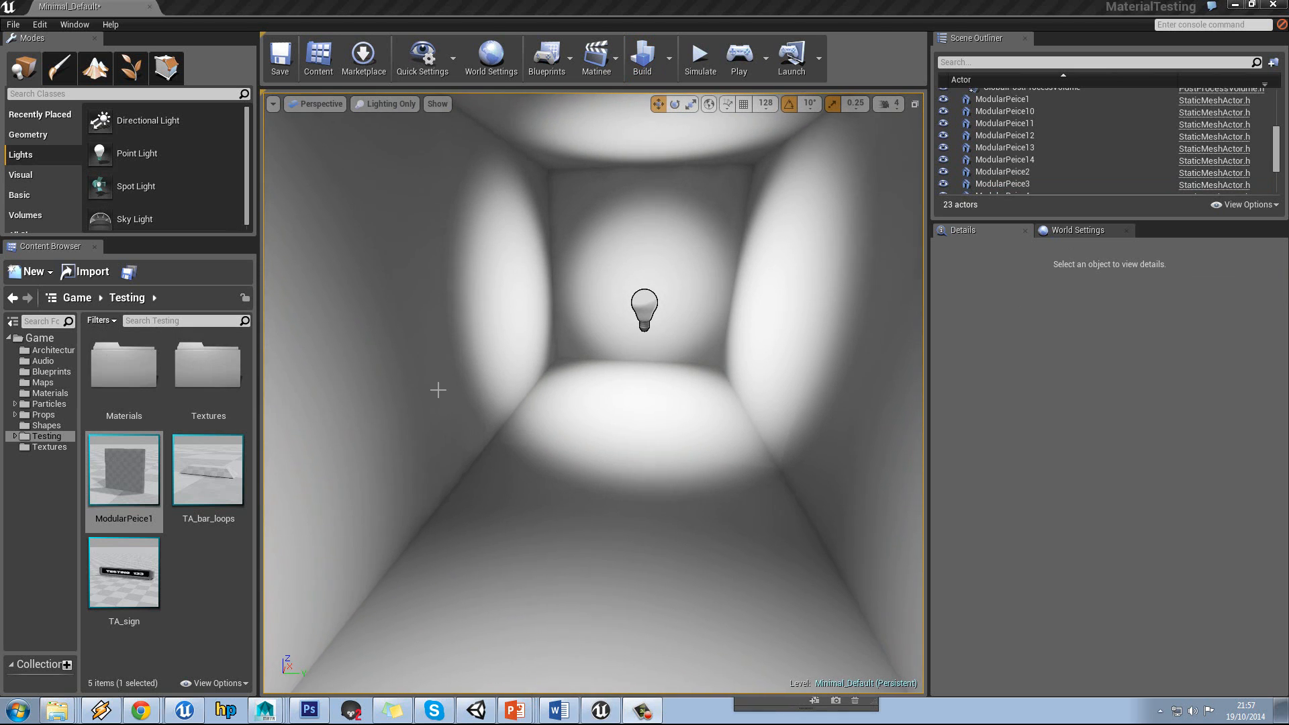
# Switch to Lightmaps.ppt in PowerPoint, consult the Lightmass Importance Volume rule on the lightmap UV slide, and return to the level.
pyautogui.click(505, 709)
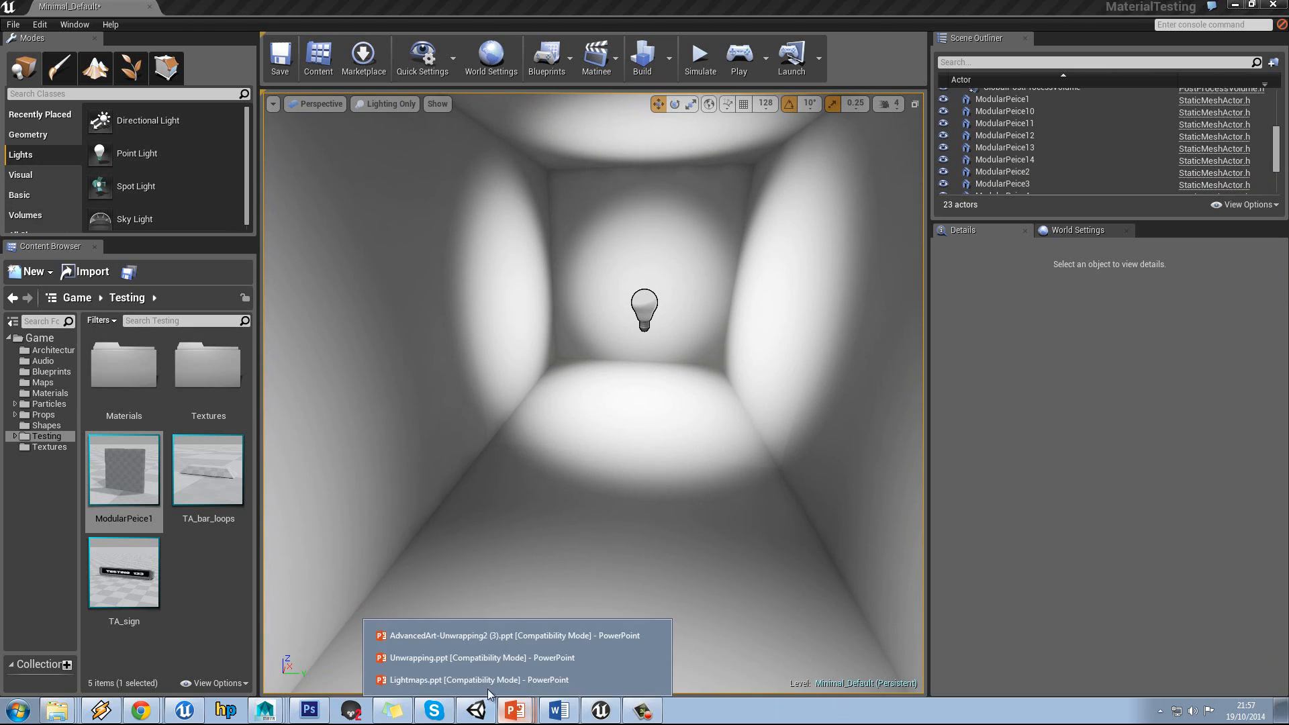
pyautogui.click(484, 672)
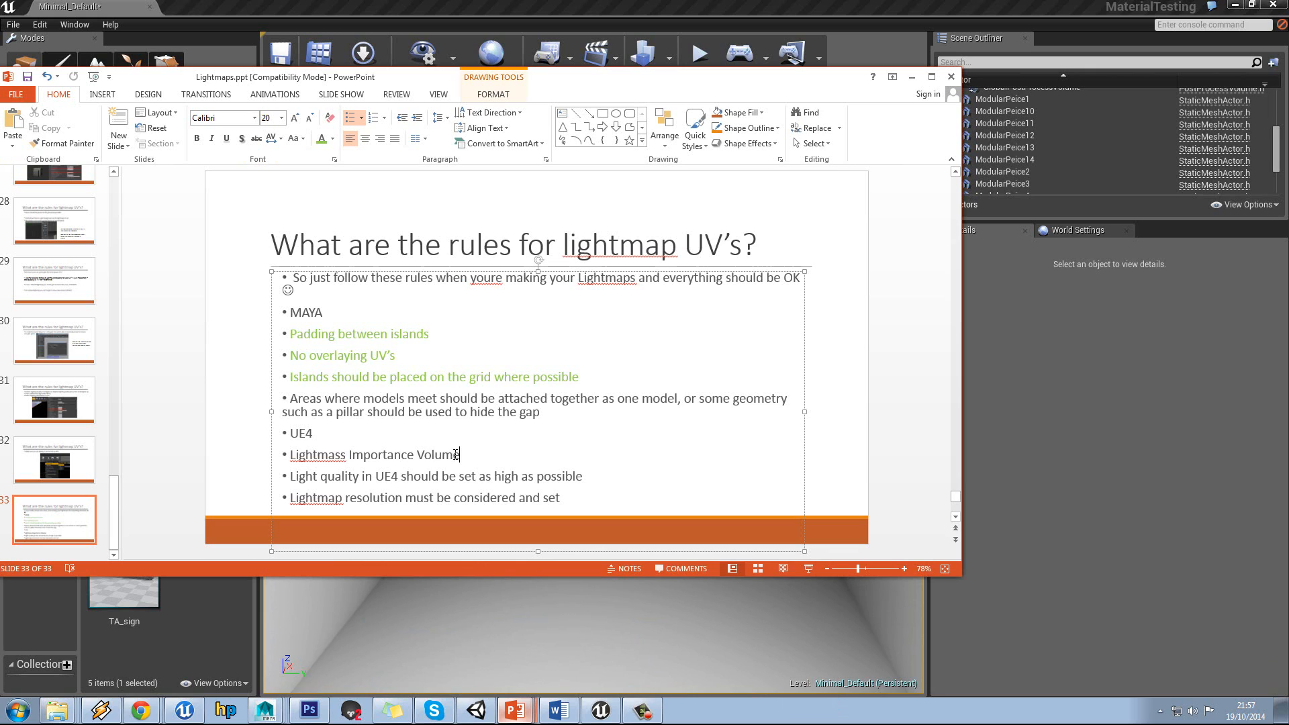
pyautogui.tripleClick(455, 455)
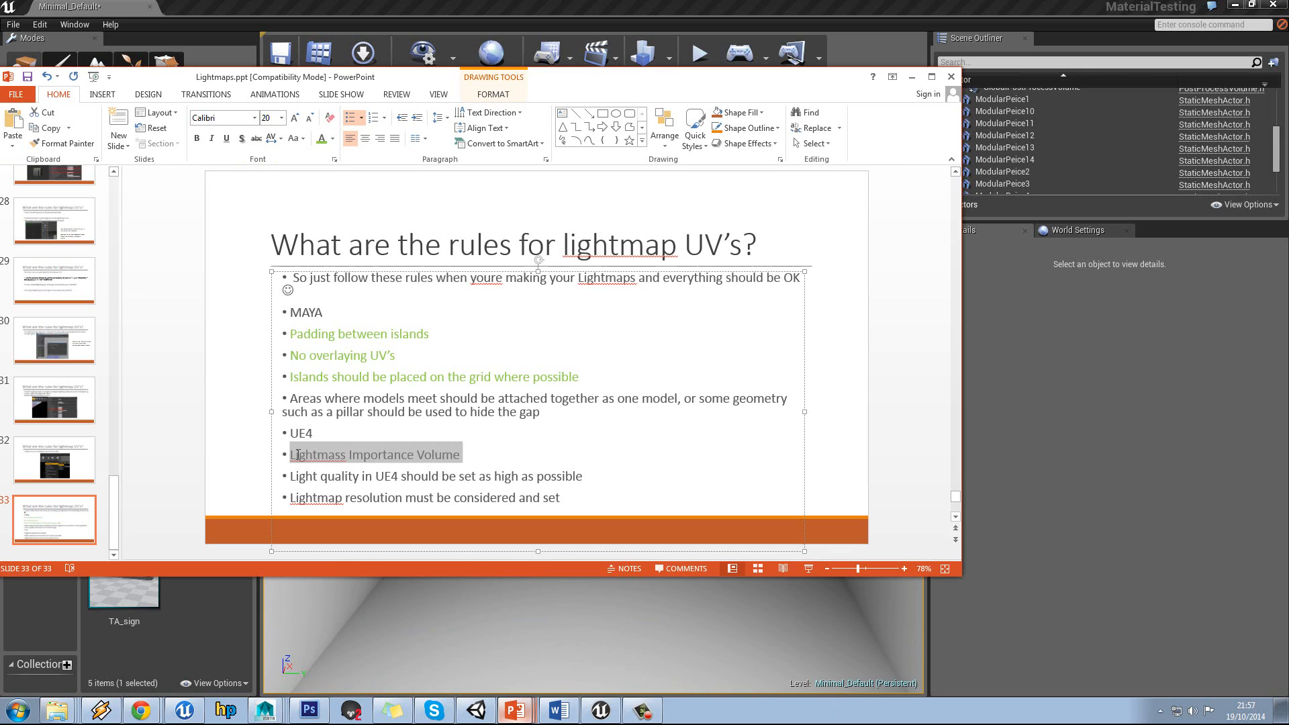
pyautogui.click(911, 77)
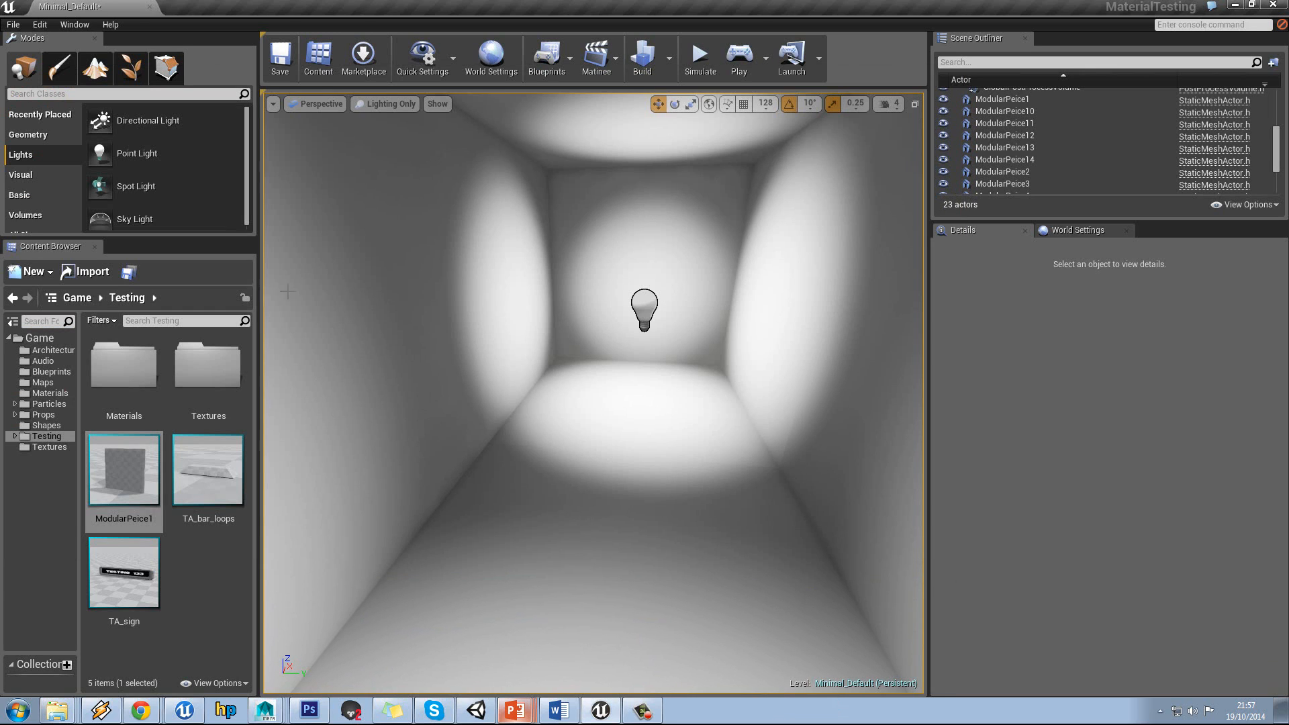
# Place a Lightmass Importance Volume at the middle of the modular room, working in the Top view.
pyautogui.click(42, 216)
pyautogui.moveTo(248, 143); pyautogui.dragTo(248, 174)
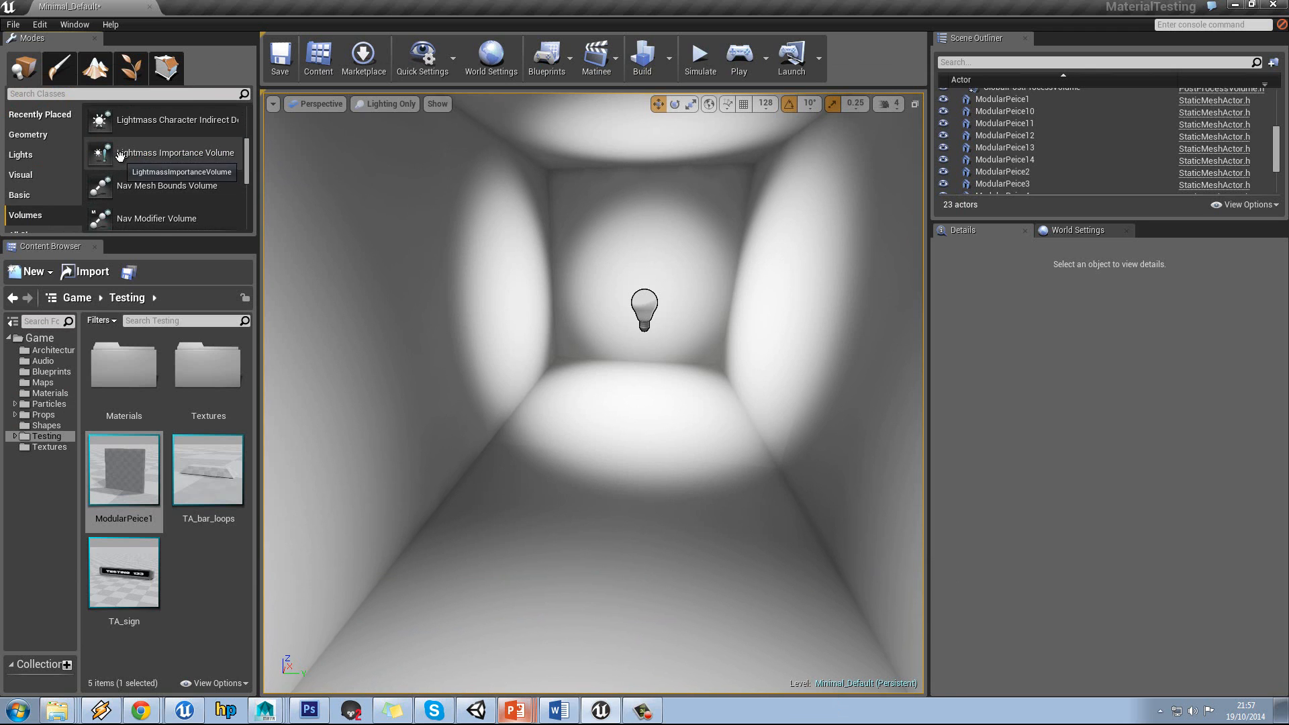
pyautogui.scroll(-6, 569, 329)
pyautogui.moveTo(557, 249); pyautogui.dragTo(557, 289, button='right')
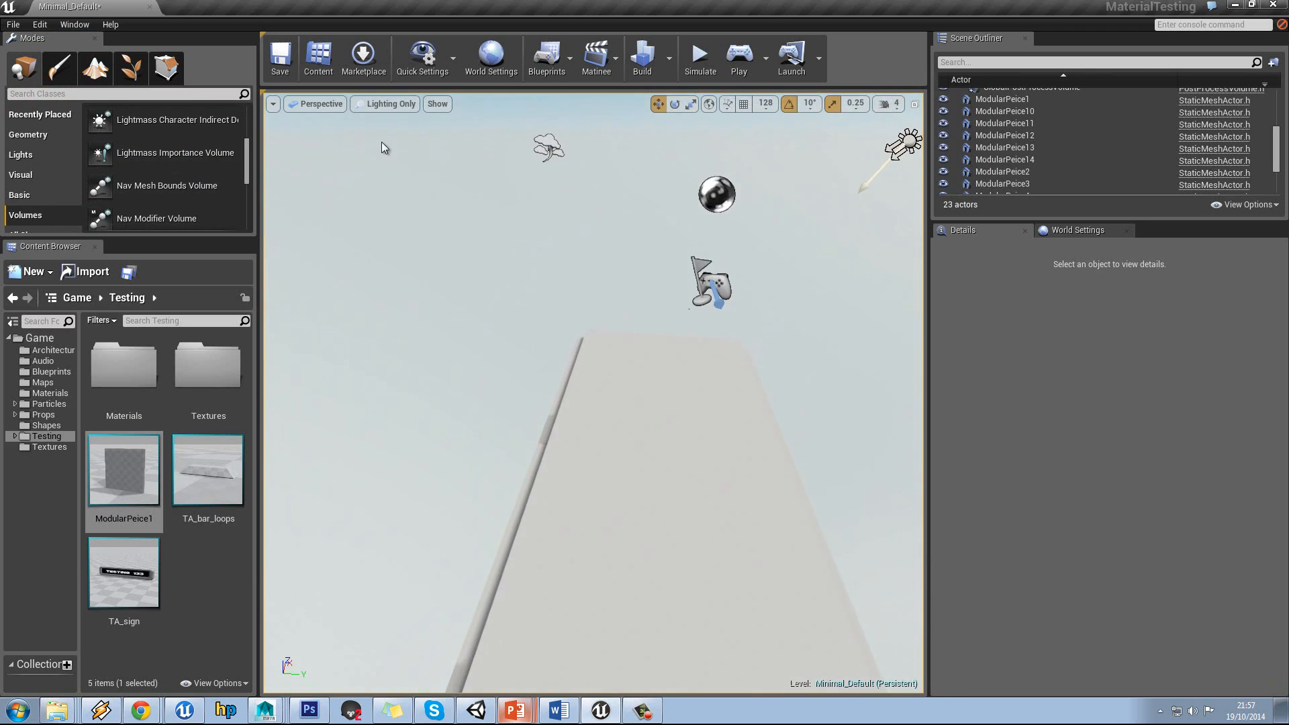
pyautogui.click(394, 107)
pyautogui.moveTo(426, 107)
pyautogui.click(317, 104)
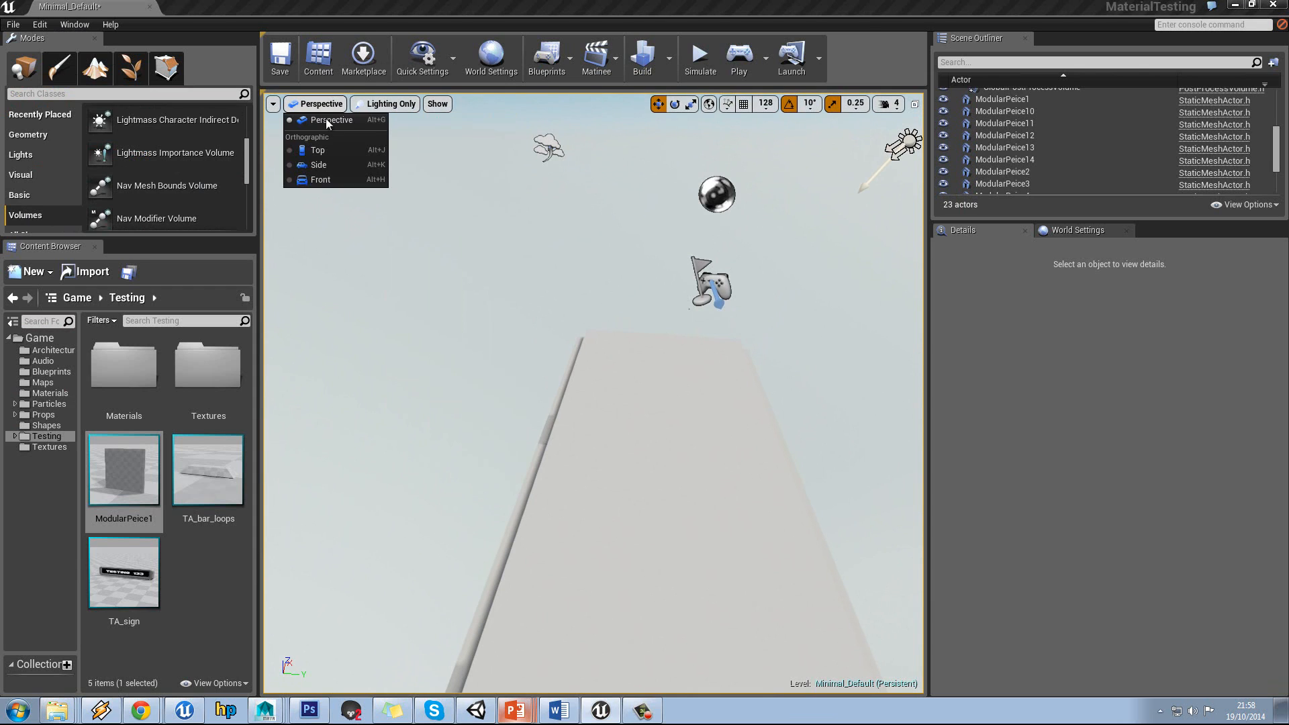
pyautogui.click(328, 152)
pyautogui.moveTo(137, 139); pyautogui.dragTo(713, 409)
pyautogui.scroll(-3, 713, 410)
pyautogui.scroll(-2, 723, 400)
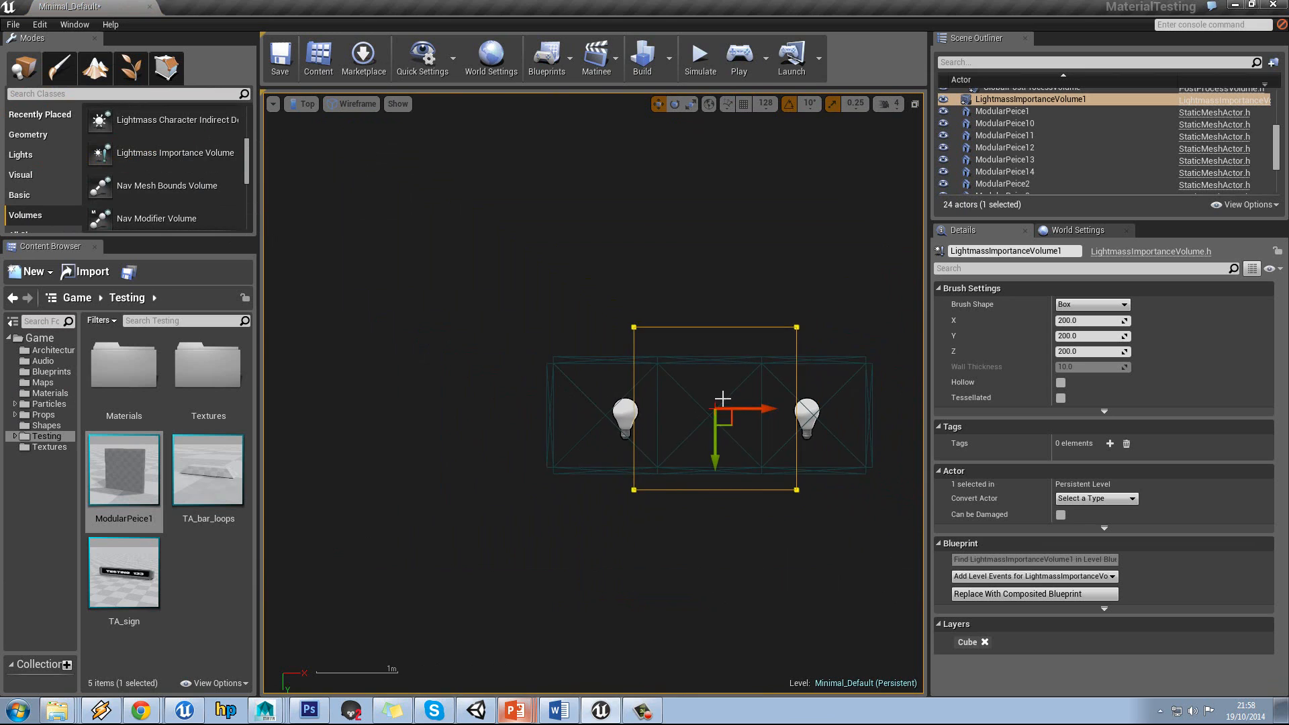
# Scale the Lightmass Importance Volume along the X axis so that it extends past the ends of the room.
pyautogui.scroll(4, 752, 423)
pyautogui.press('e')
pyautogui.press('r')
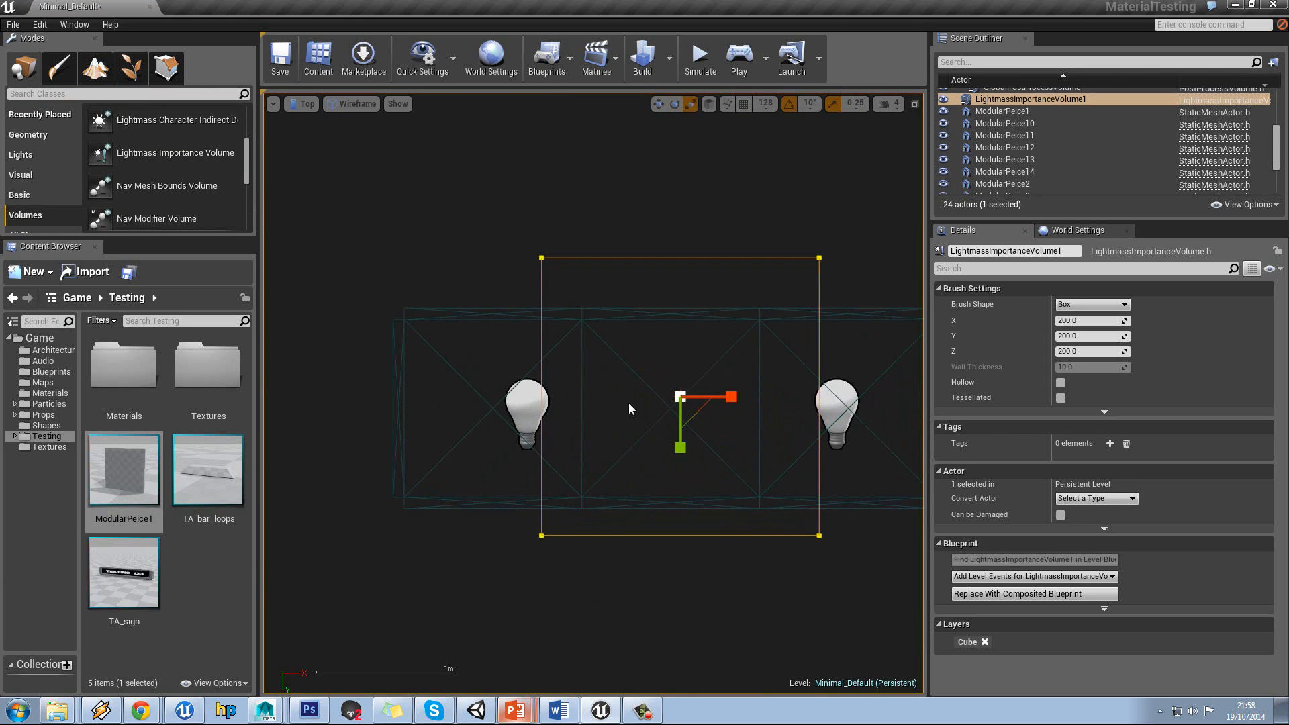
pyautogui.moveTo(730, 397); pyautogui.dragTo(770, 401)
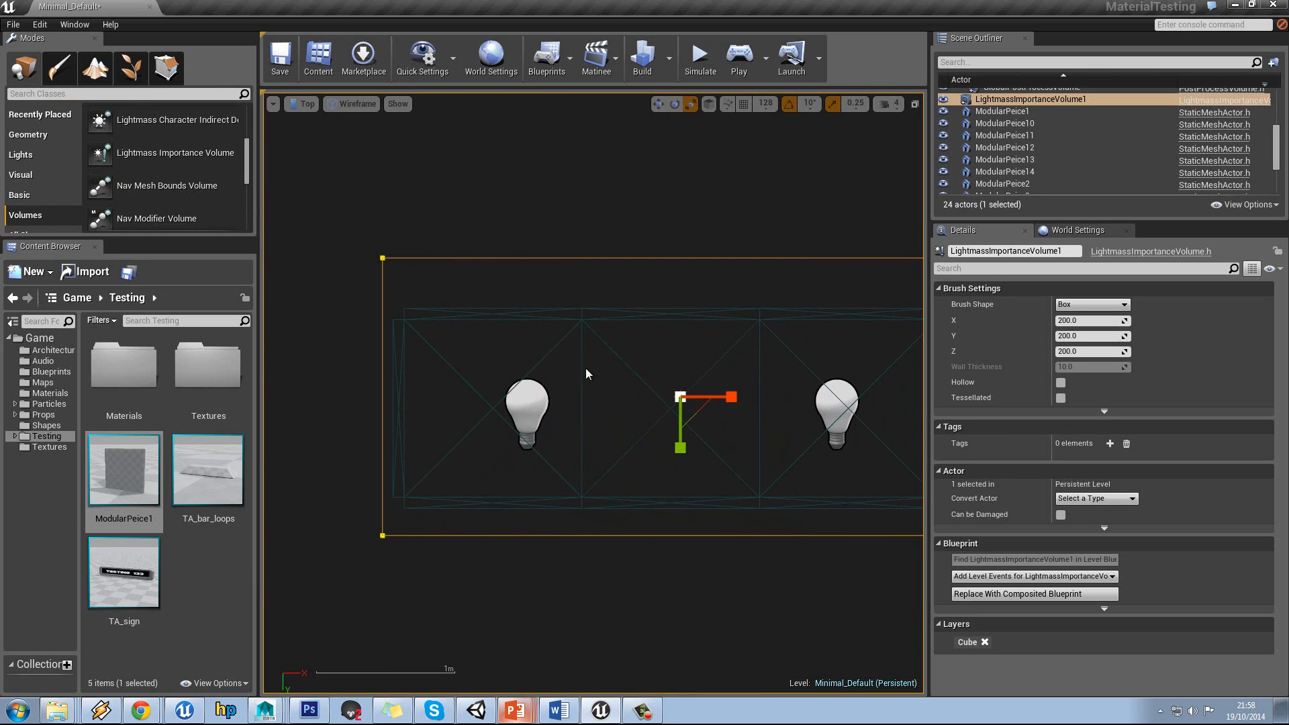
# Switch to the Side view and move the Lightmass Importance Volume down so that it encloses the room's full height.
pyautogui.scroll(-3, 550, 372)
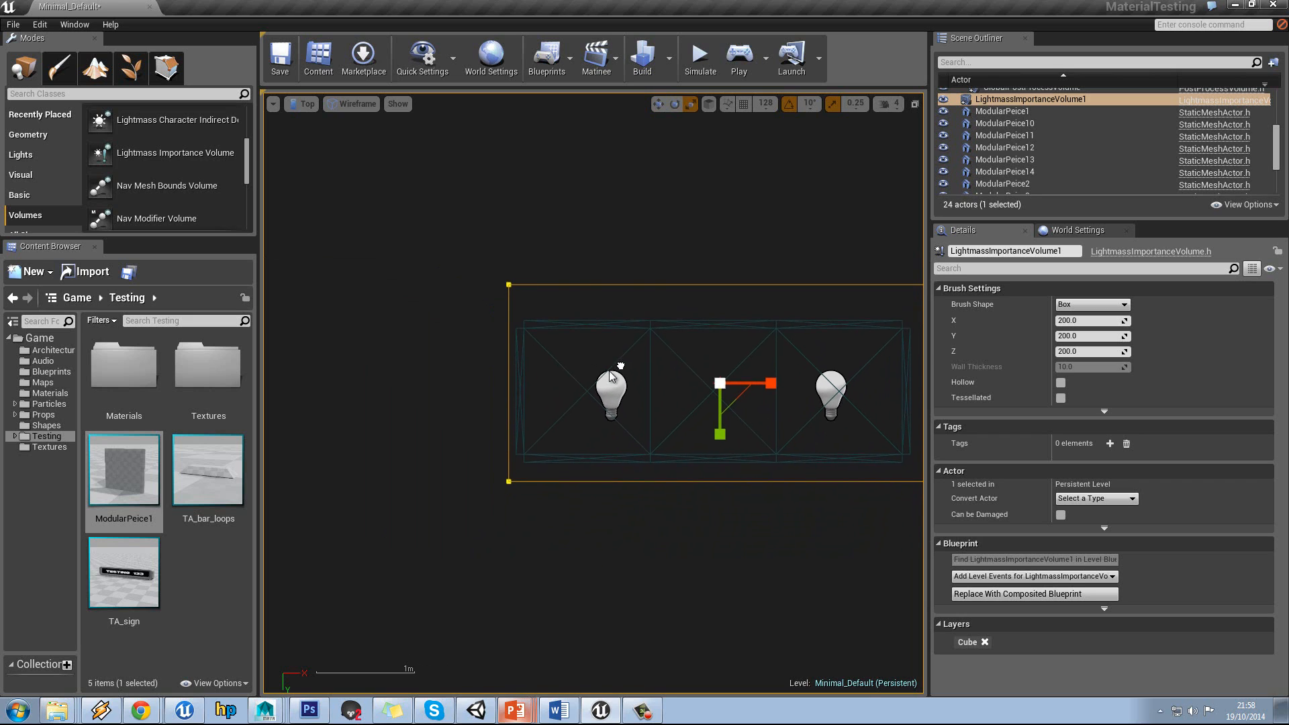
pyautogui.click(357, 105)
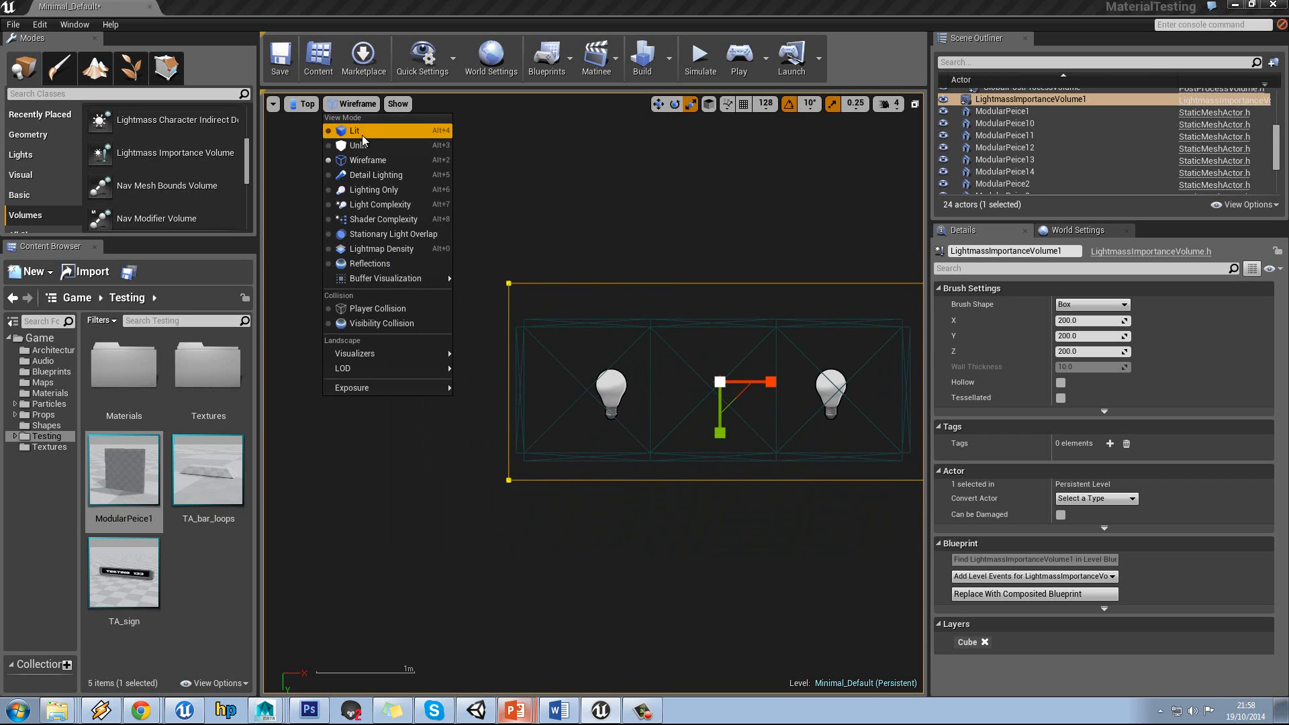
pyautogui.click(306, 103)
pyautogui.click(330, 167)
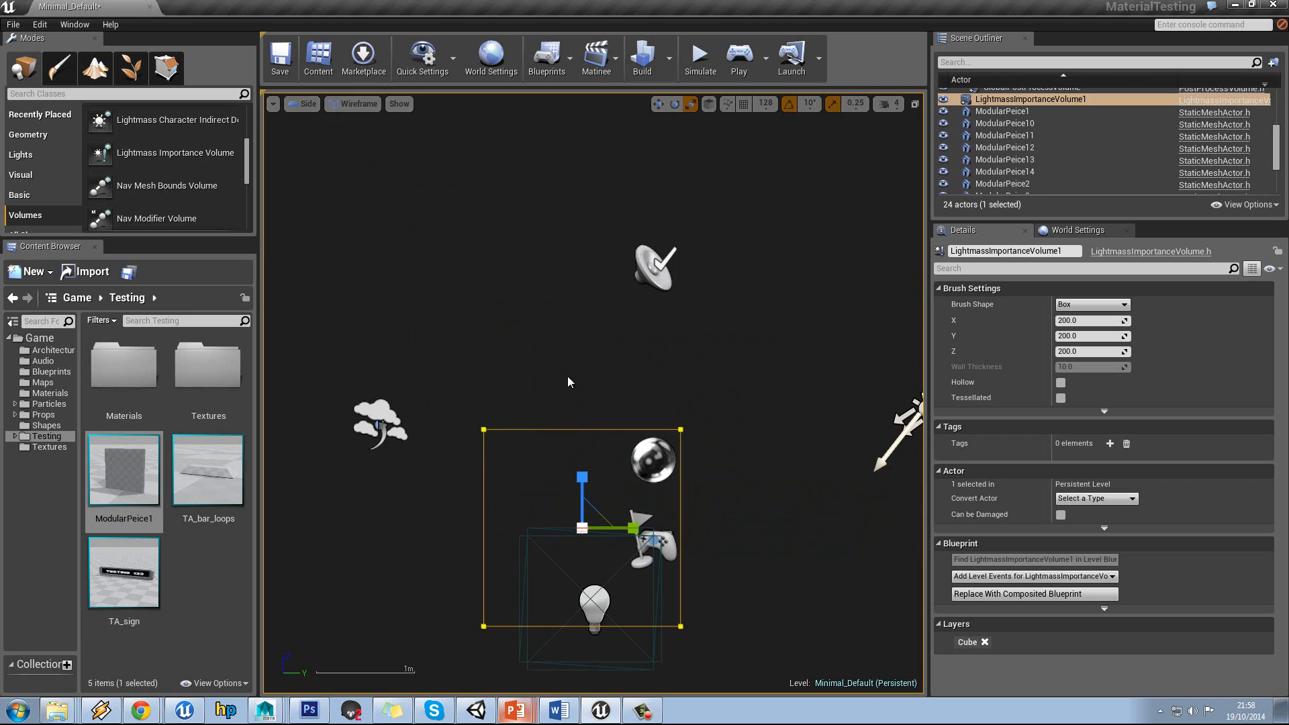
pyautogui.scroll(-3, 568, 376)
pyautogui.moveTo(661, 541); pyautogui.dragTo(644, 421, button='right')
pyautogui.scroll(3, 641, 413)
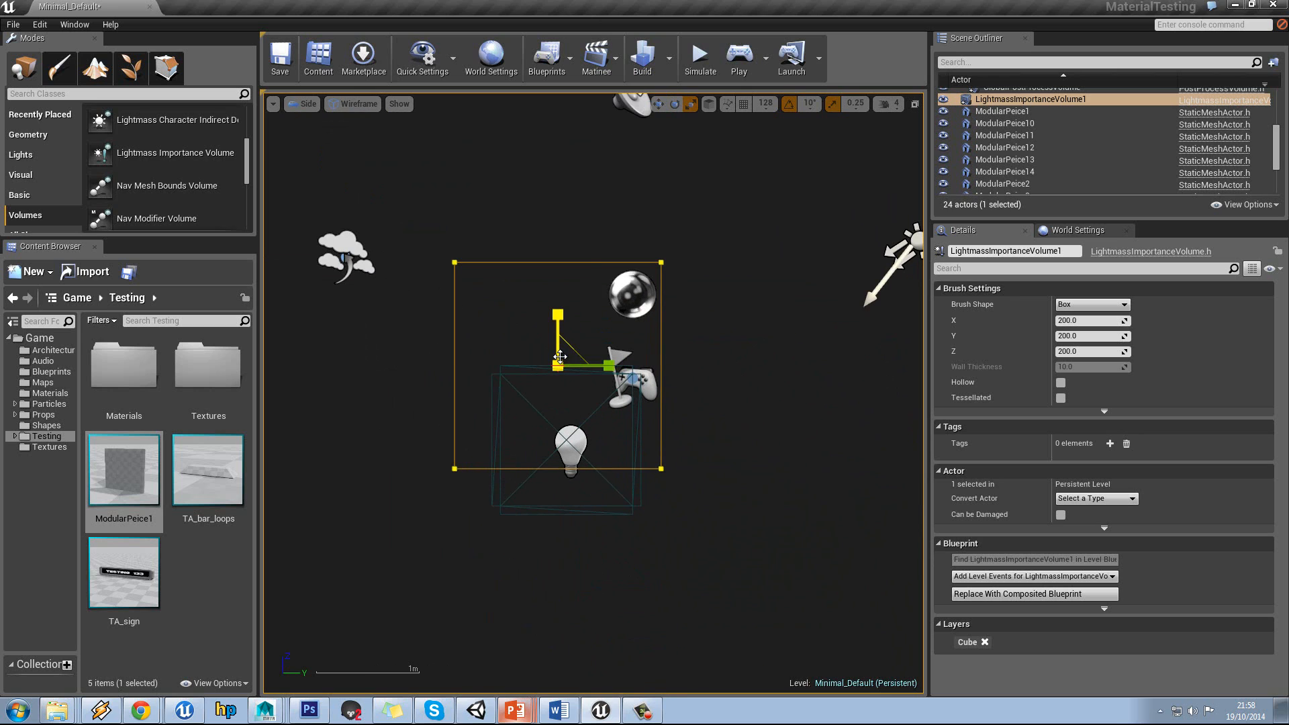
pyautogui.moveTo(591, 367); pyautogui.dragTo(573, 445)
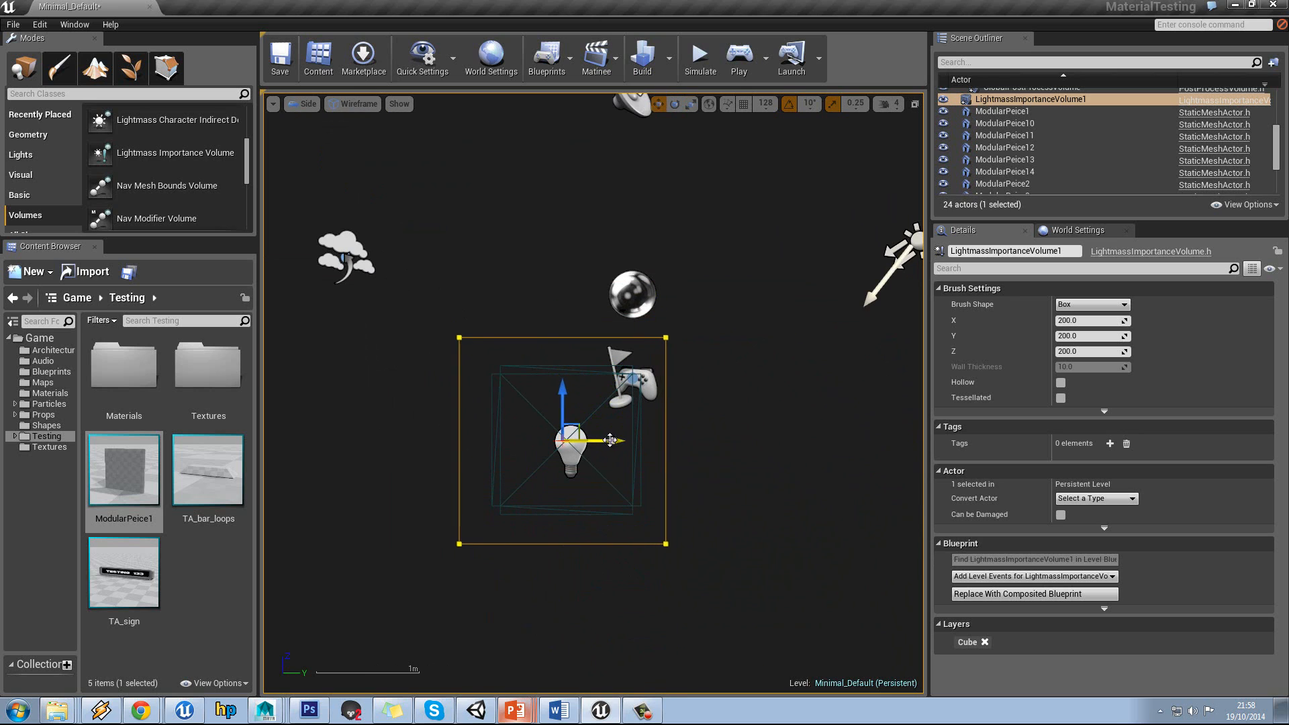
pyautogui.click(763, 469)
pyautogui.scroll(3, 742, 468)
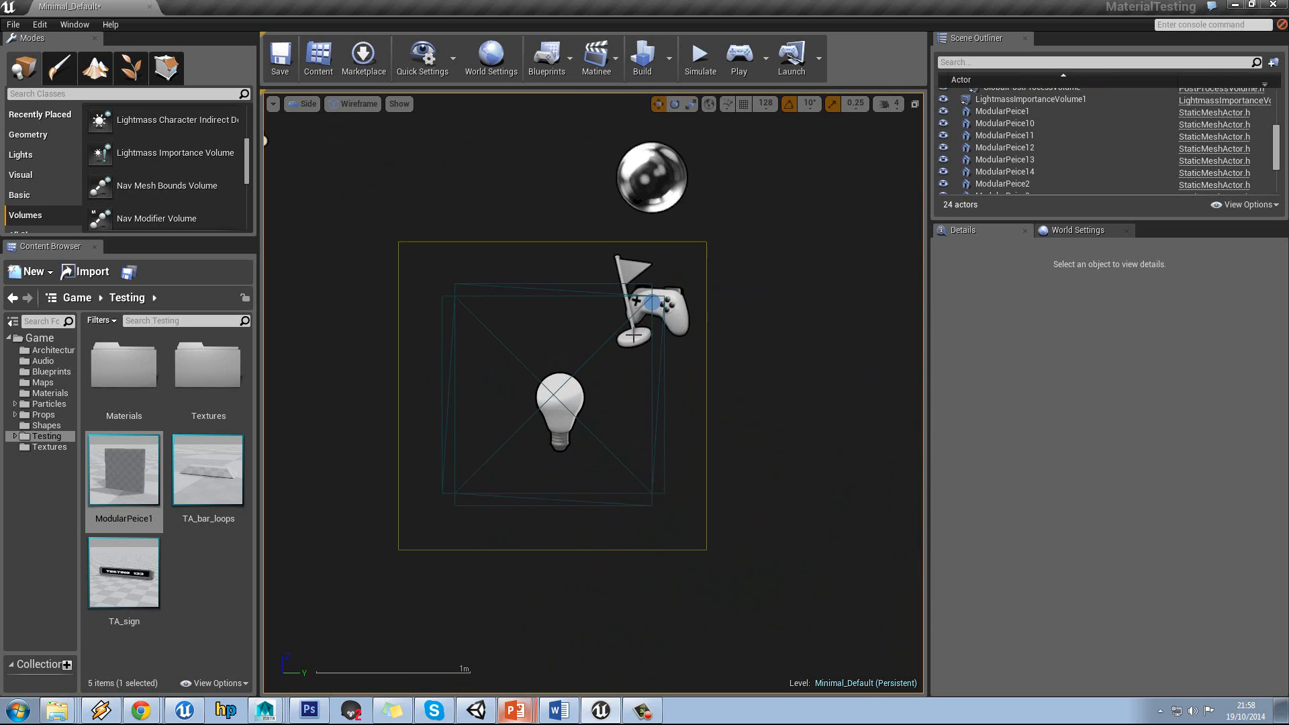
# Return to the Perspective view and inspect how the Lightmass Importance Volume surrounds the modular room.
pyautogui.click(303, 103)
pyautogui.click(316, 122)
pyautogui.scroll(-8, 603, 364)
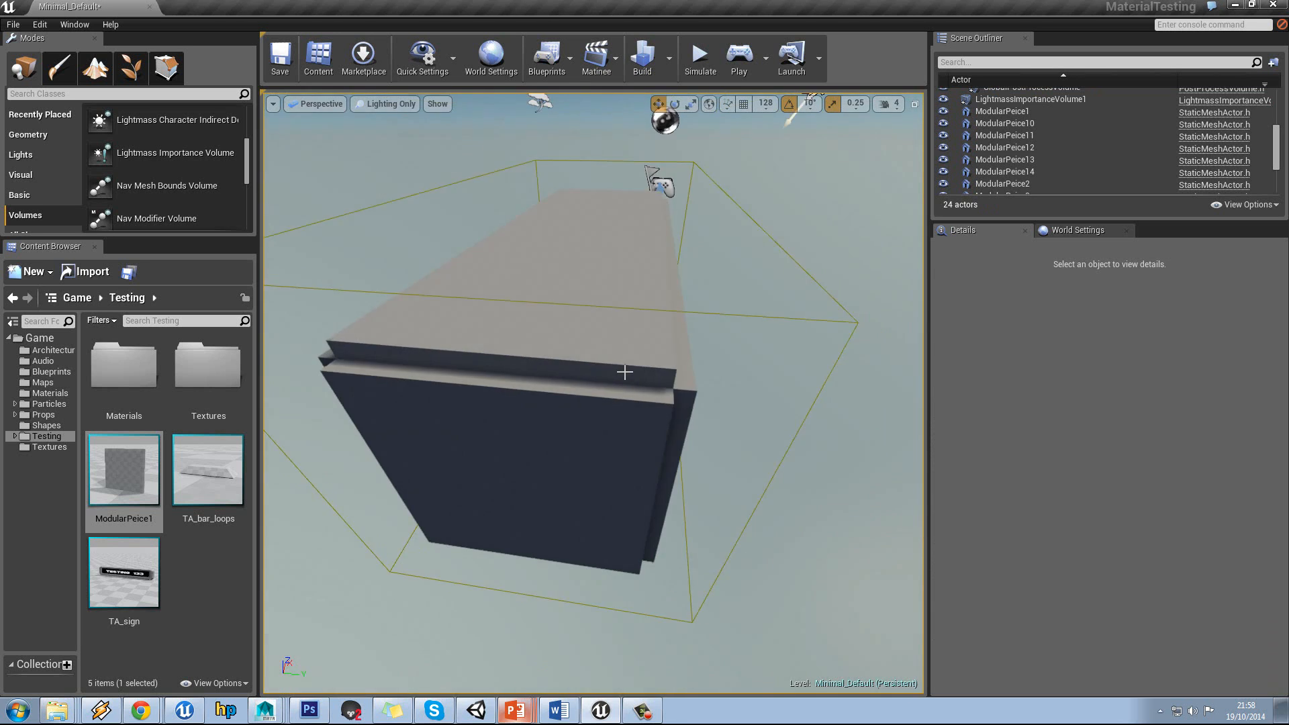
pyautogui.moveTo(616, 380); pyautogui.dragTo(662, 380, button='right')
# Switch to Lightmaps.ppt in PowerPoint and colour the lightmap resolution and light quality rules green.
pyautogui.click(515, 712)
pyautogui.click(494, 680)
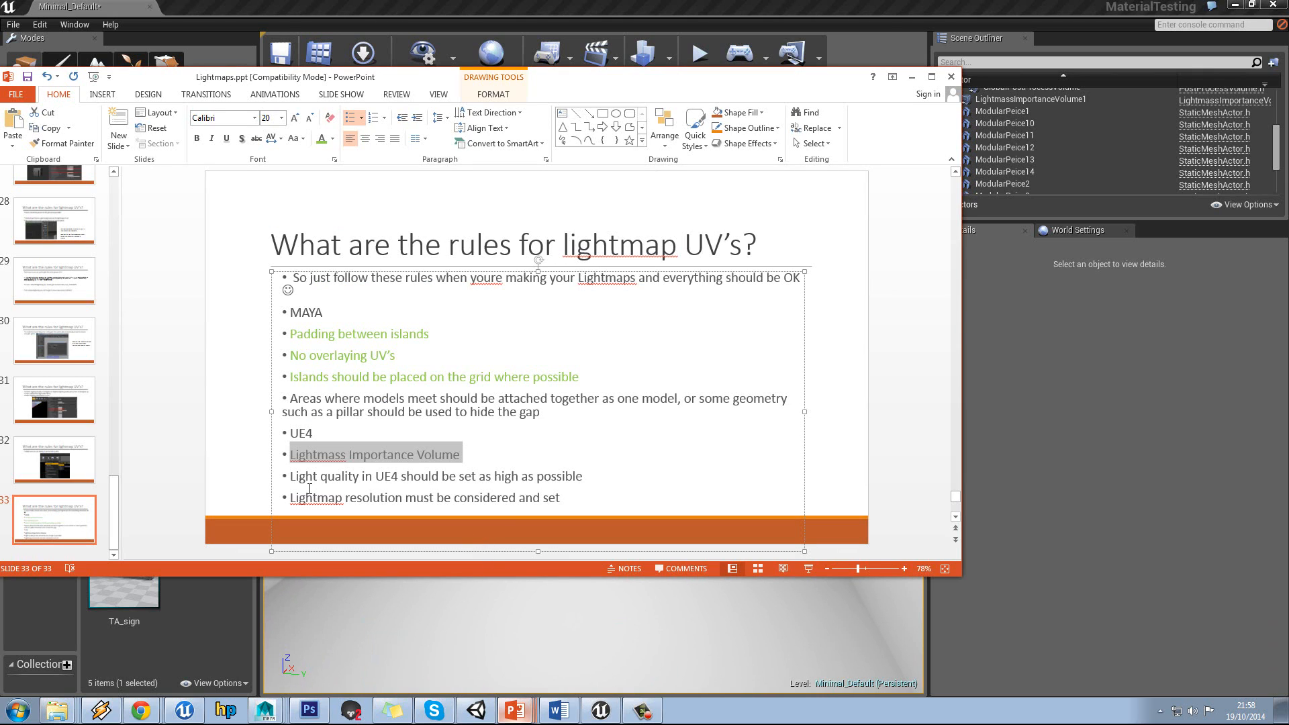
pyautogui.moveTo(296, 498); pyautogui.dragTo(556, 495)
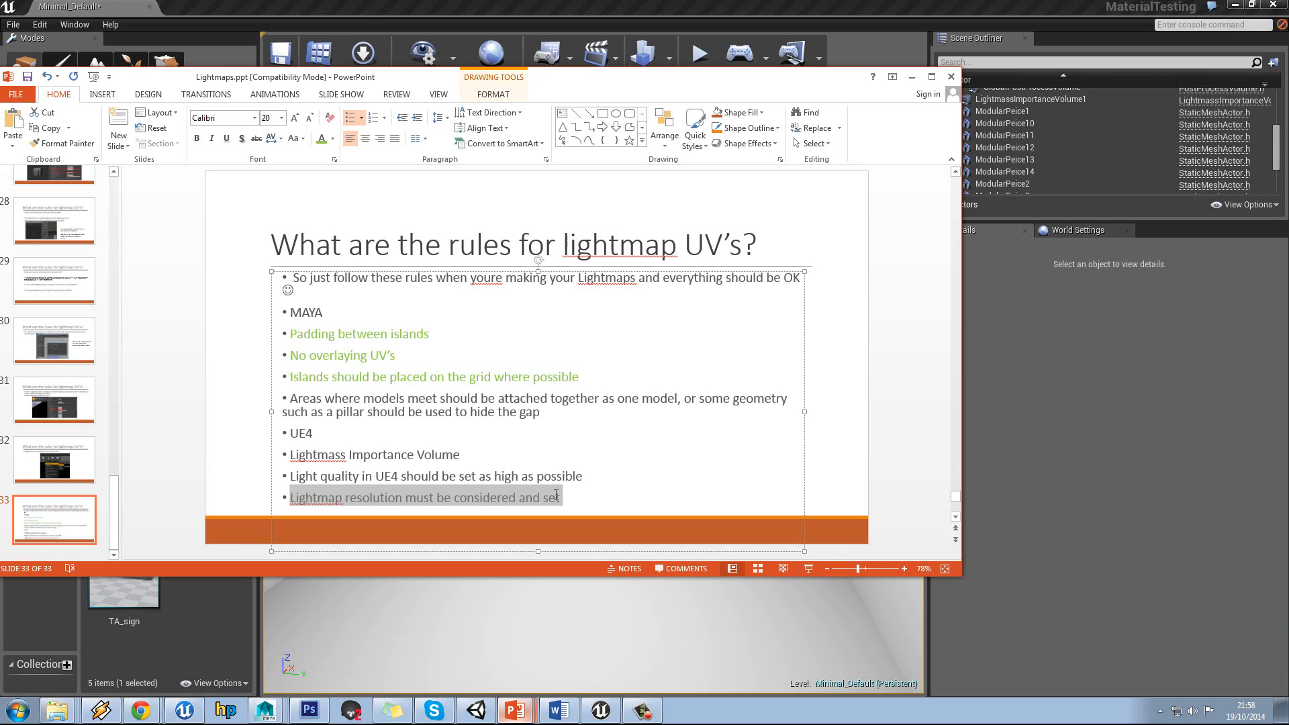
pyautogui.click(322, 138)
pyautogui.click(518, 522)
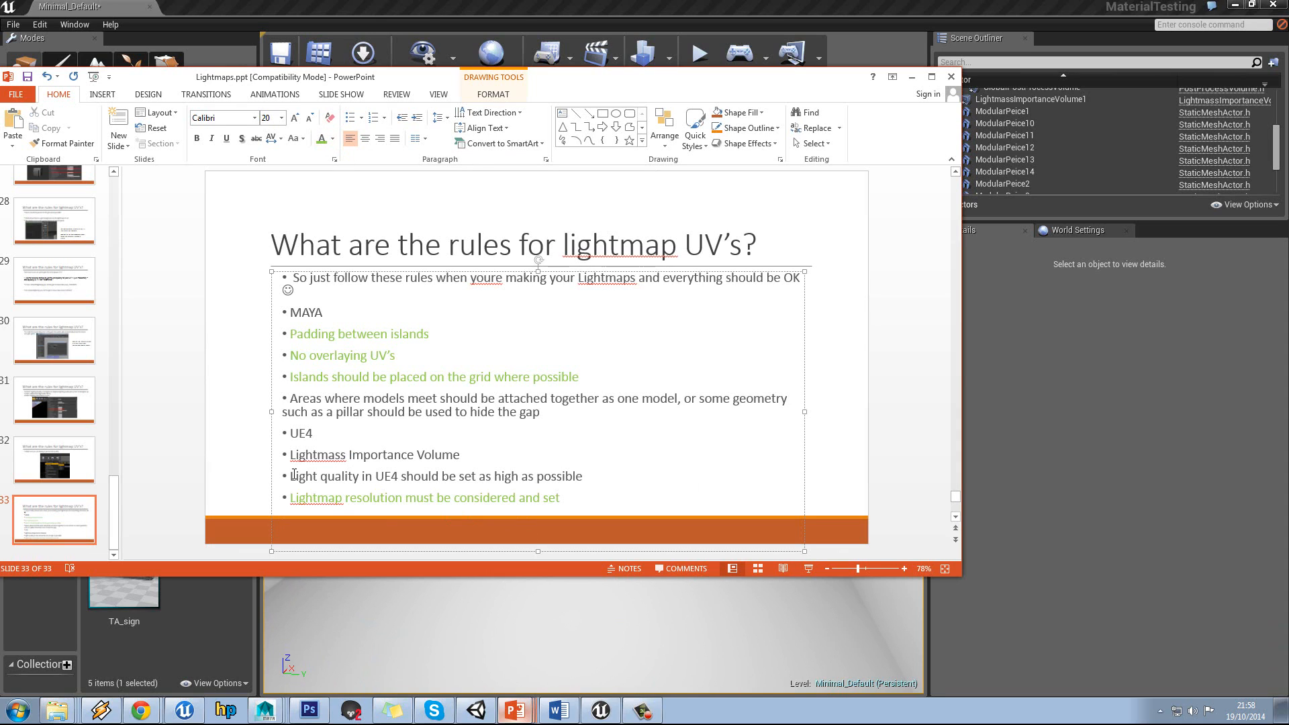
pyautogui.moveTo(294, 475); pyautogui.dragTo(584, 478)
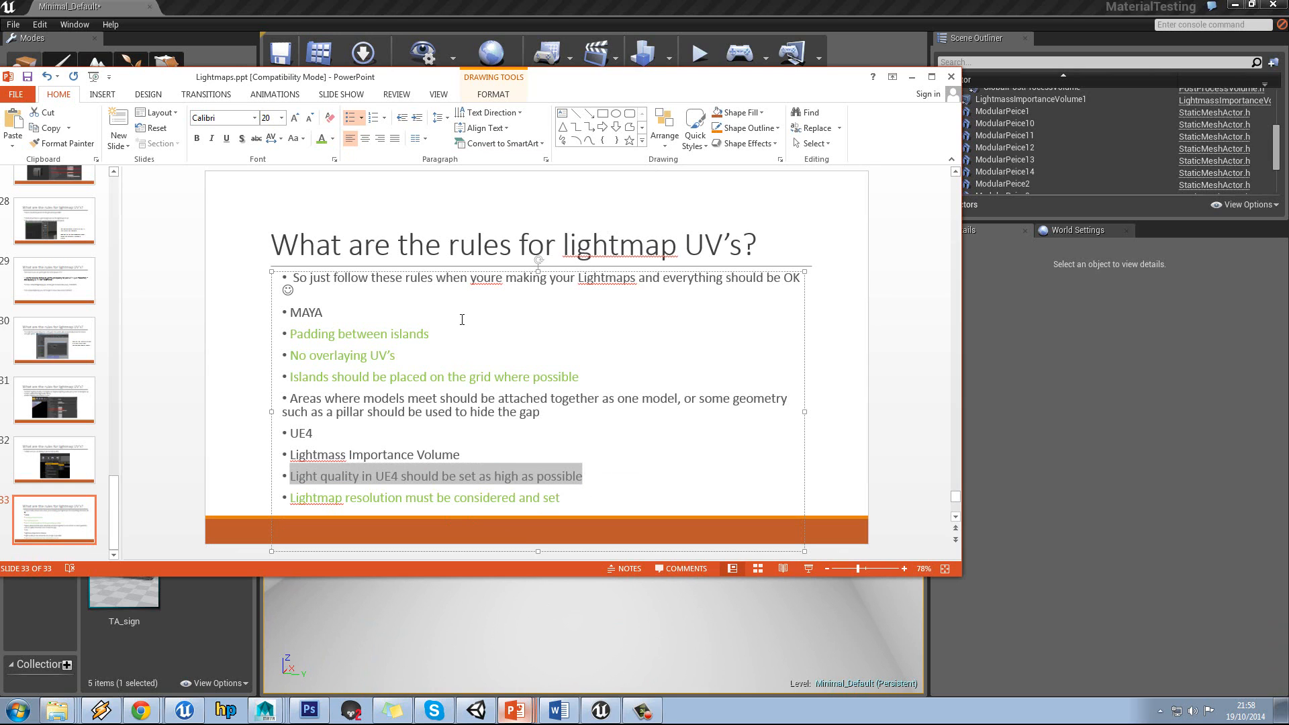
pyautogui.click(322, 139)
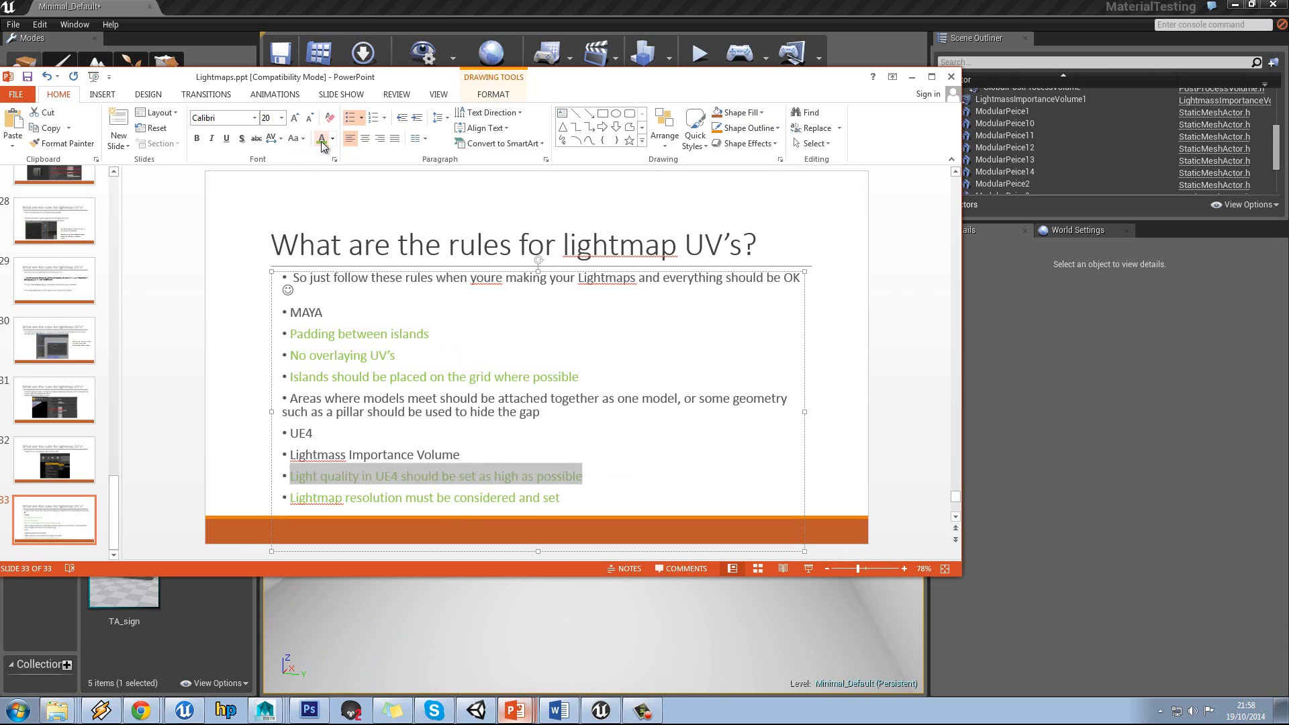
# Return to Unreal Editor and set the Lighting Quality for builds to Production.
pyautogui.moveTo(739, 74); pyautogui.dragTo(739, 125)
pyautogui.click(669, 58)
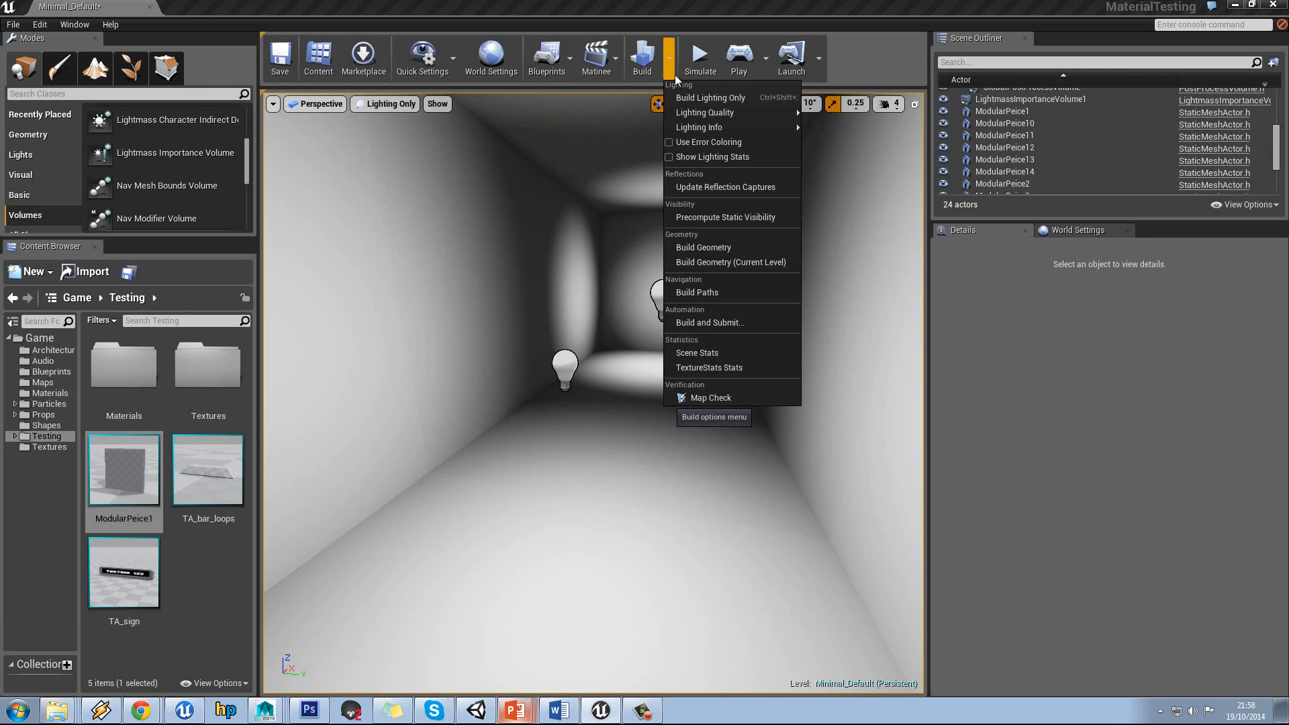
pyautogui.moveTo(791, 115)
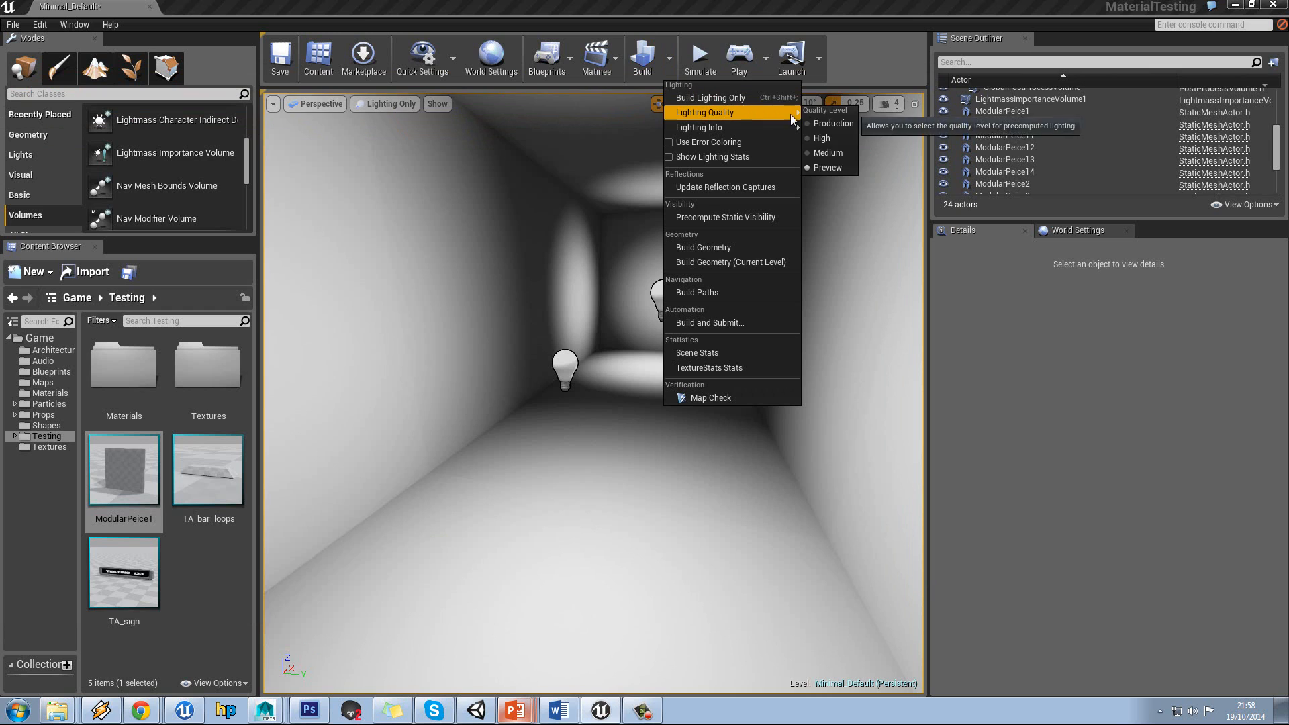
pyautogui.click(830, 123)
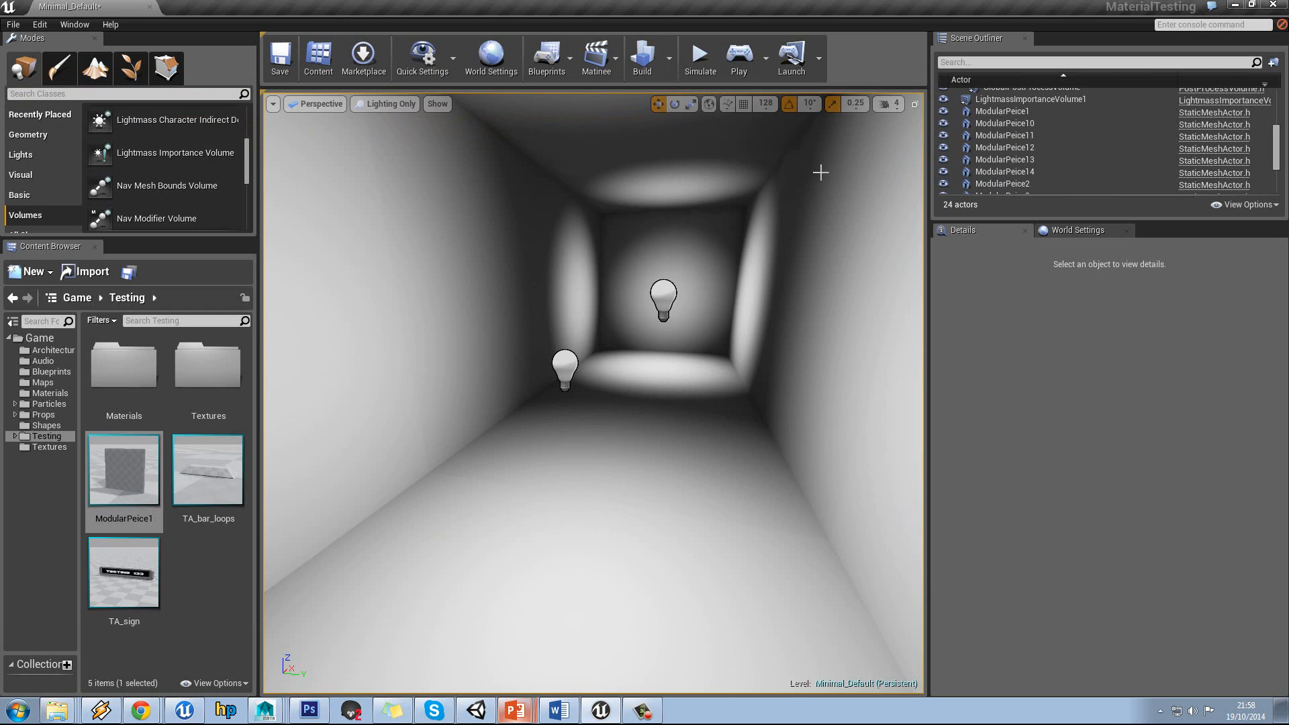
# Set the Indirect Lighting Quality to 0.6 in the world's Lightmass settings.
pyautogui.moveTo(1279, 145); pyautogui.dragTo(1279, 108)
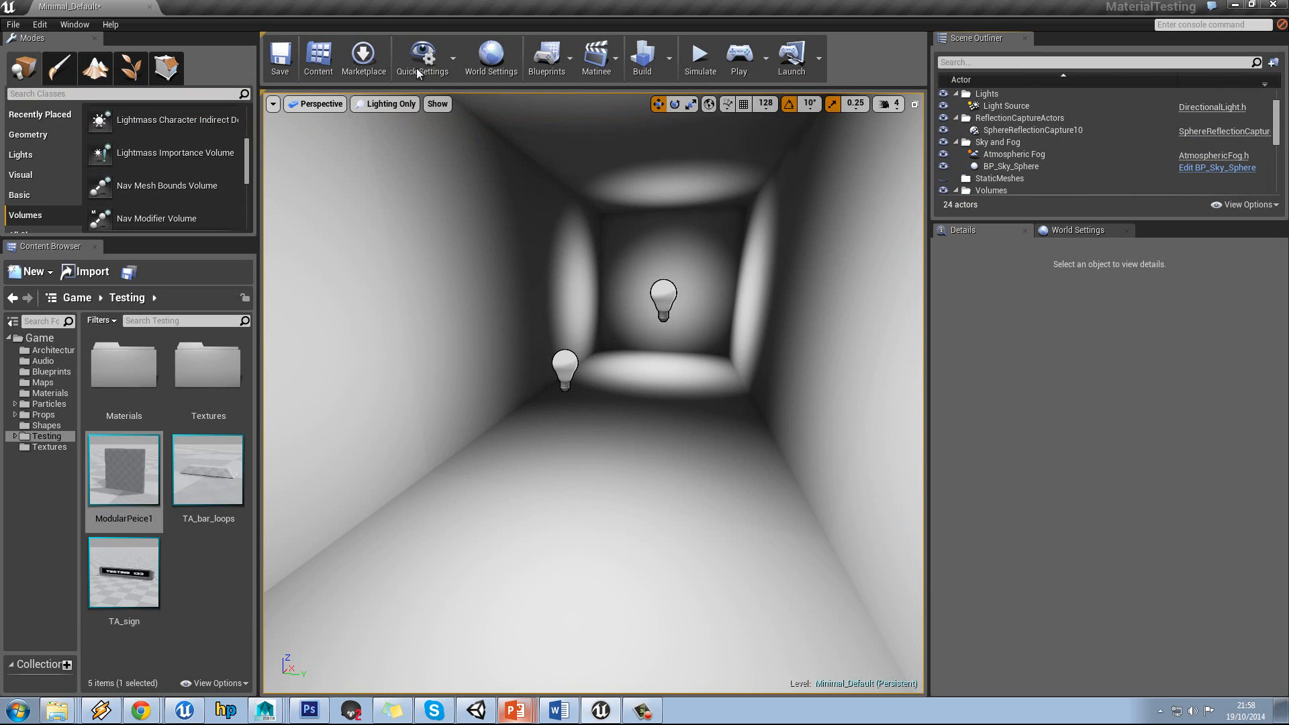
pyautogui.click(491, 57)
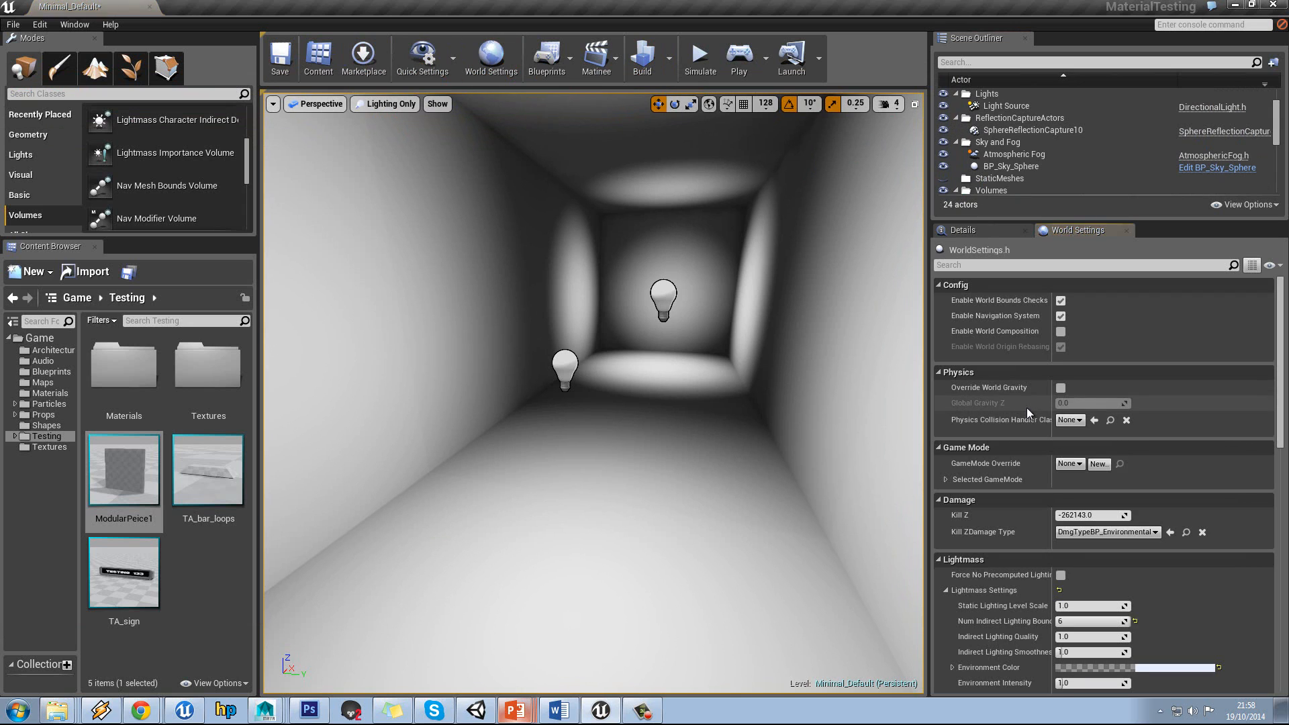
pyautogui.scroll(-3, 1280, 394)
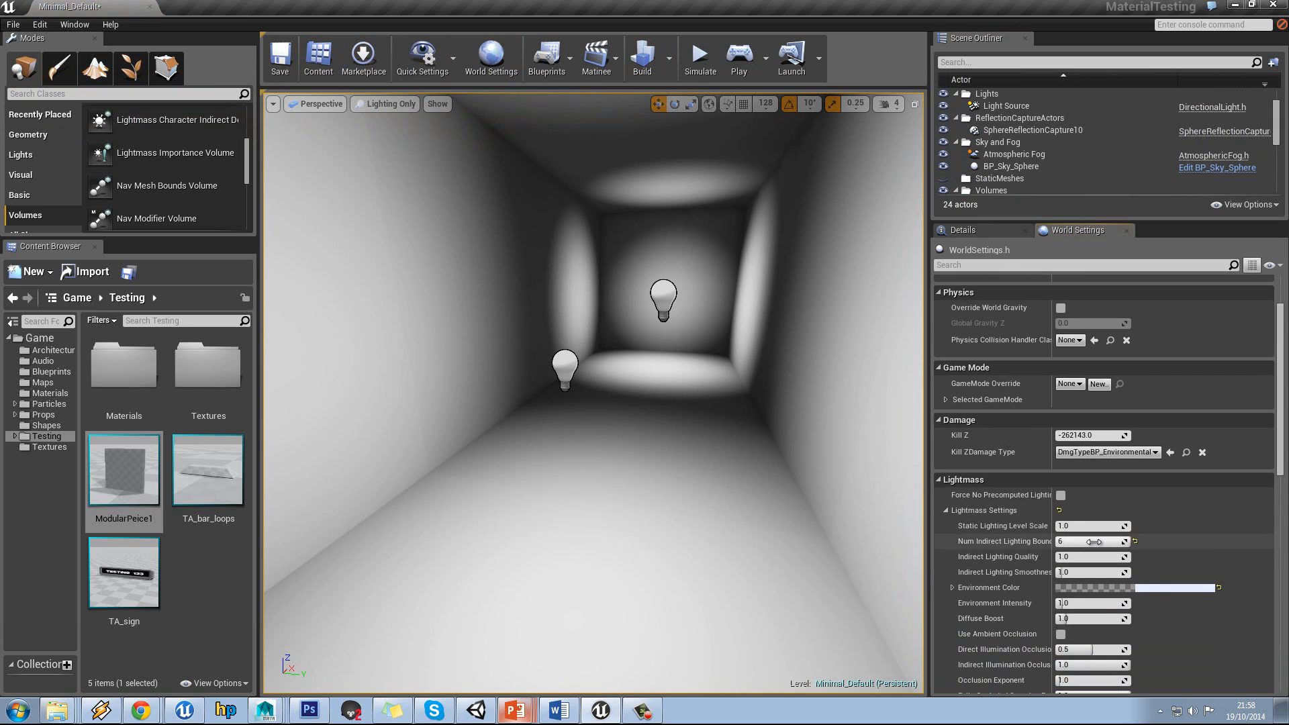
pyautogui.click(1127, 557)
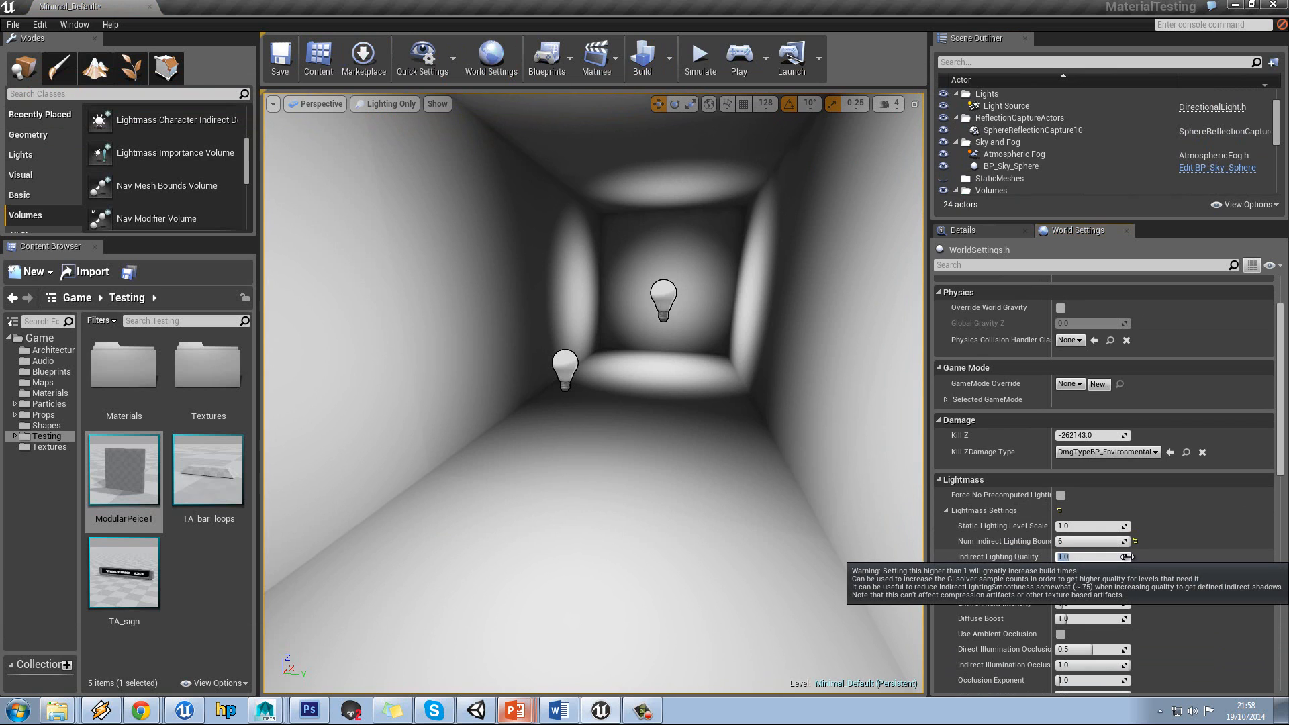
pyautogui.click(1179, 525)
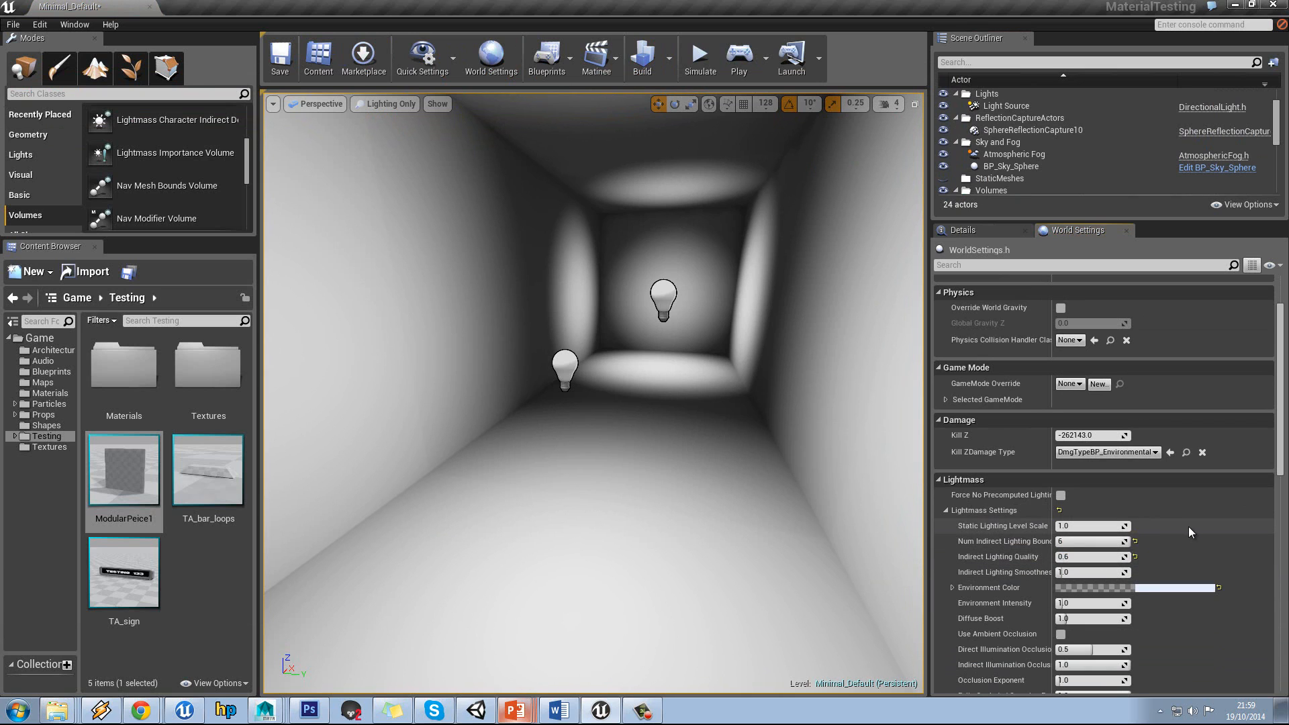
# Set the Lightmass Indirect Lighting Smoothness to 0.6 and the Indirect Lighting Quality to 2.0.
pyautogui.scroll(-3, 1188, 527)
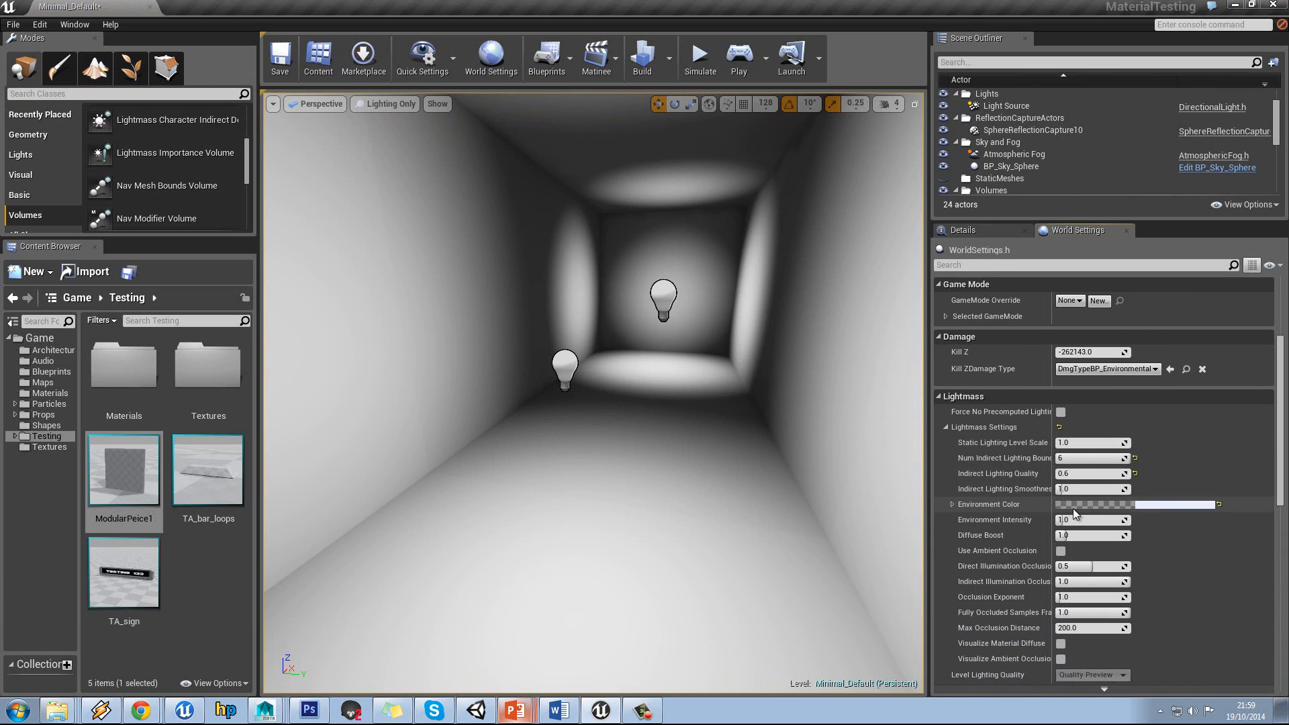
pyautogui.scroll(-2, 1165, 523)
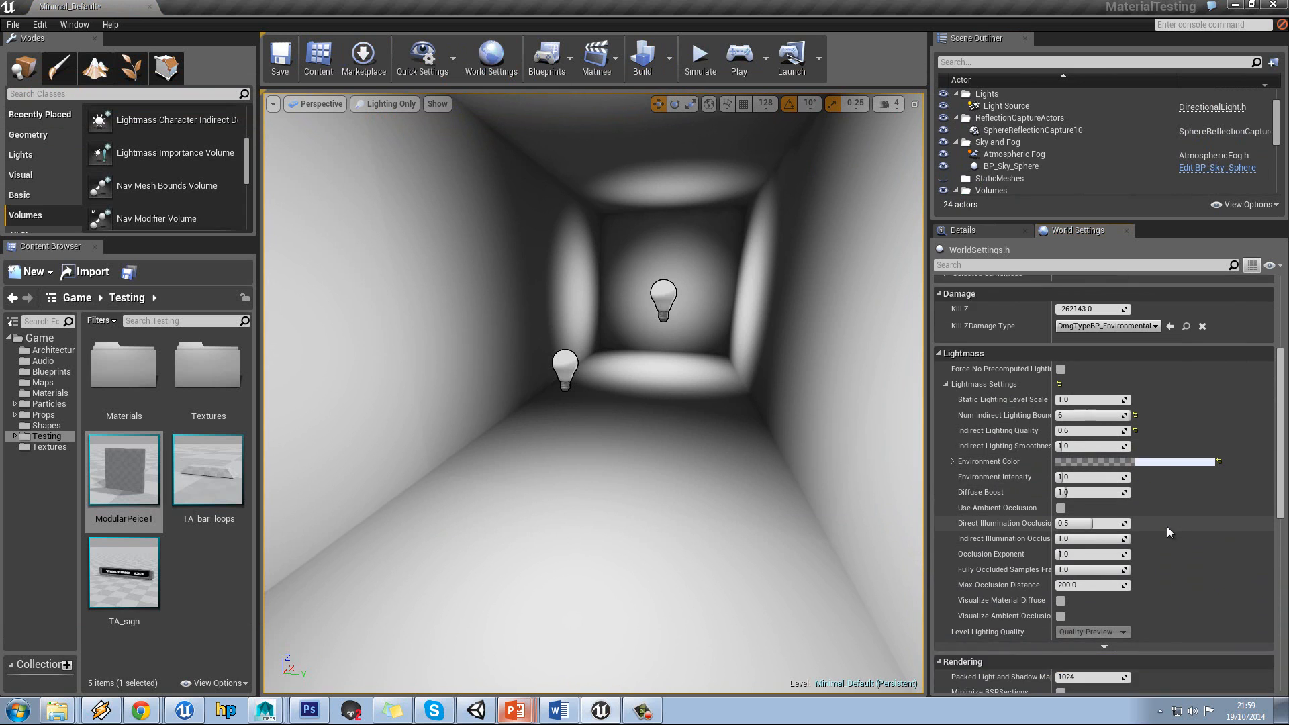
pyautogui.scroll(-3, 1167, 531)
pyautogui.scroll(6, 1170, 543)
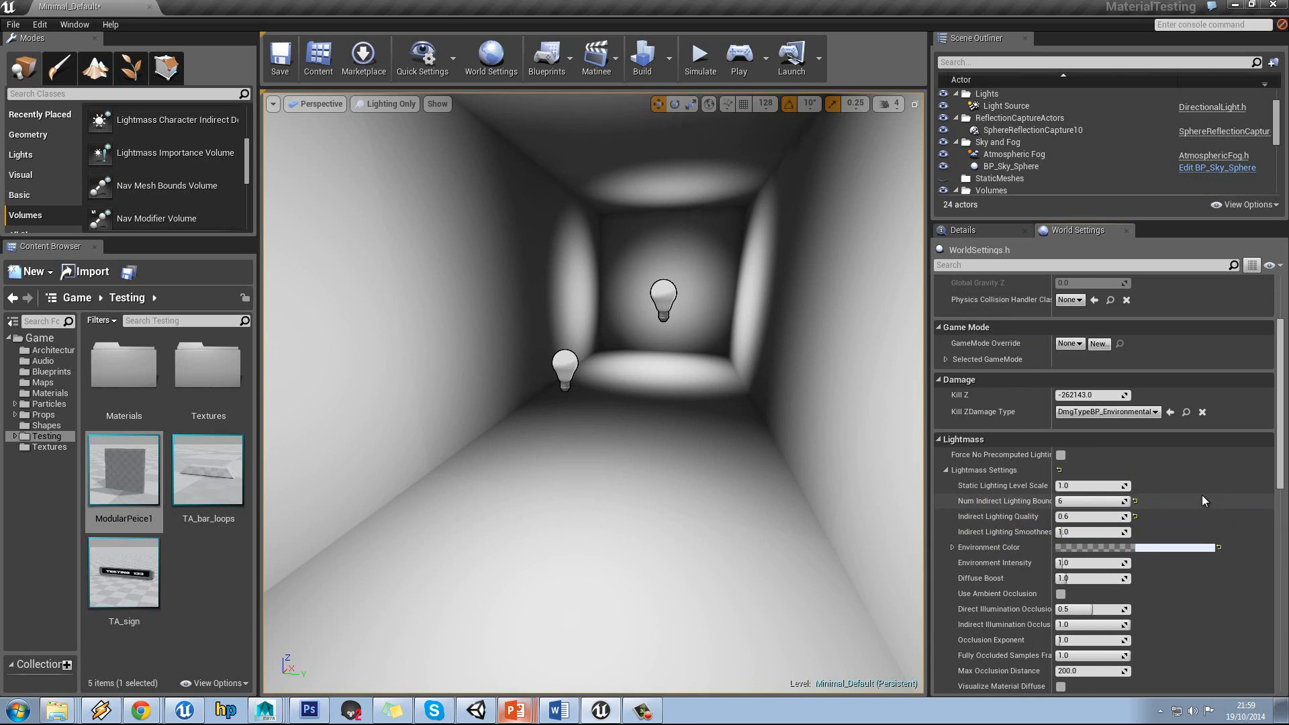
pyautogui.scroll(-2, 1201, 500)
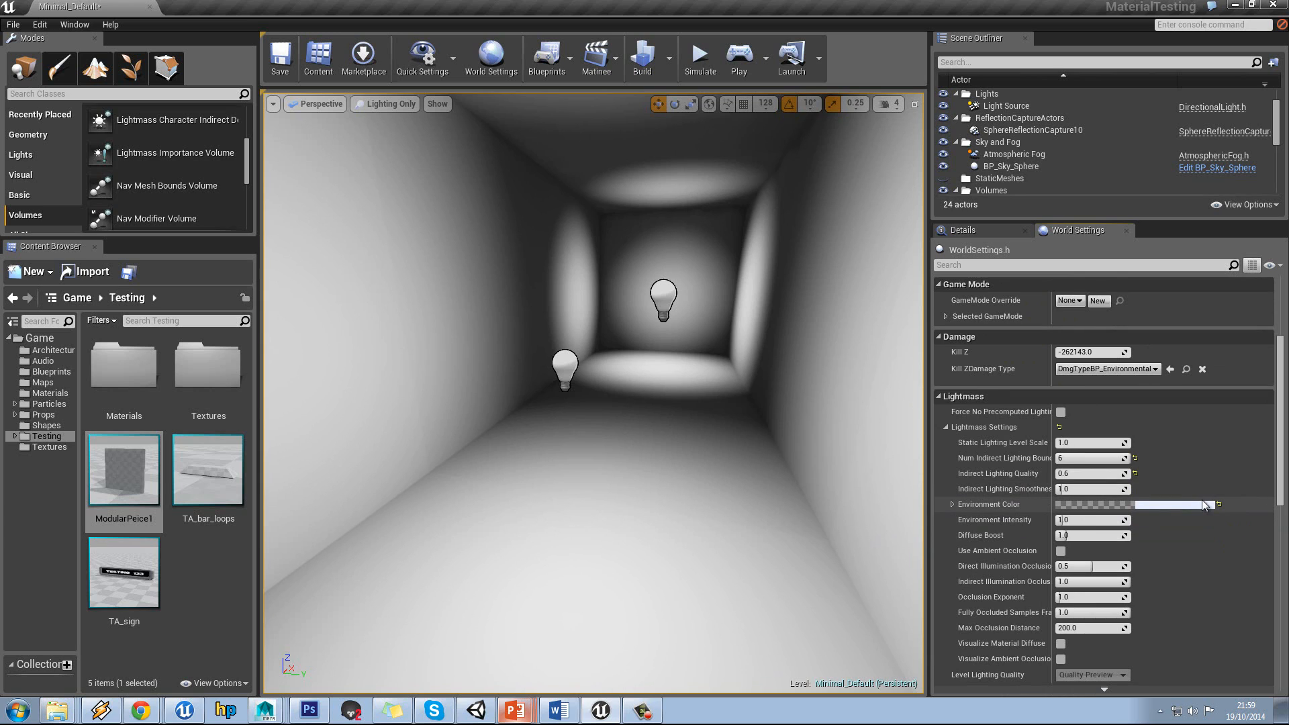
pyautogui.click(1083, 489)
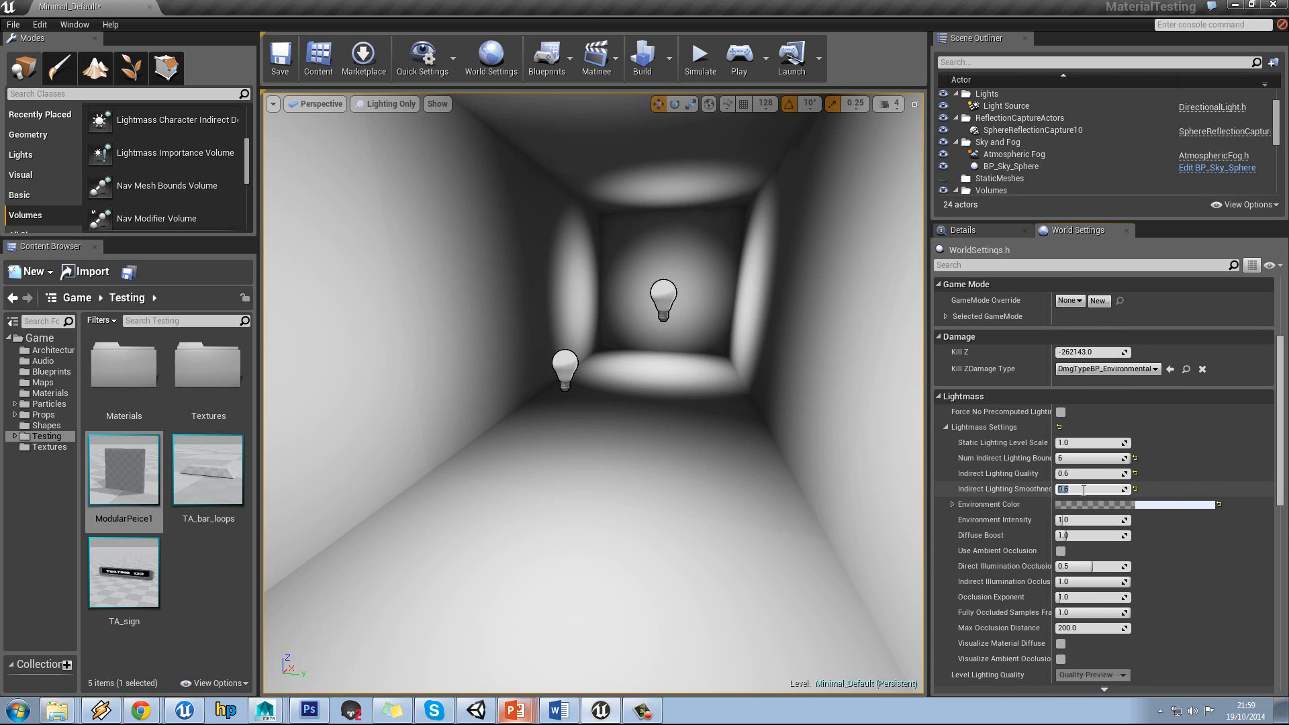
pyautogui.click(1099, 474)
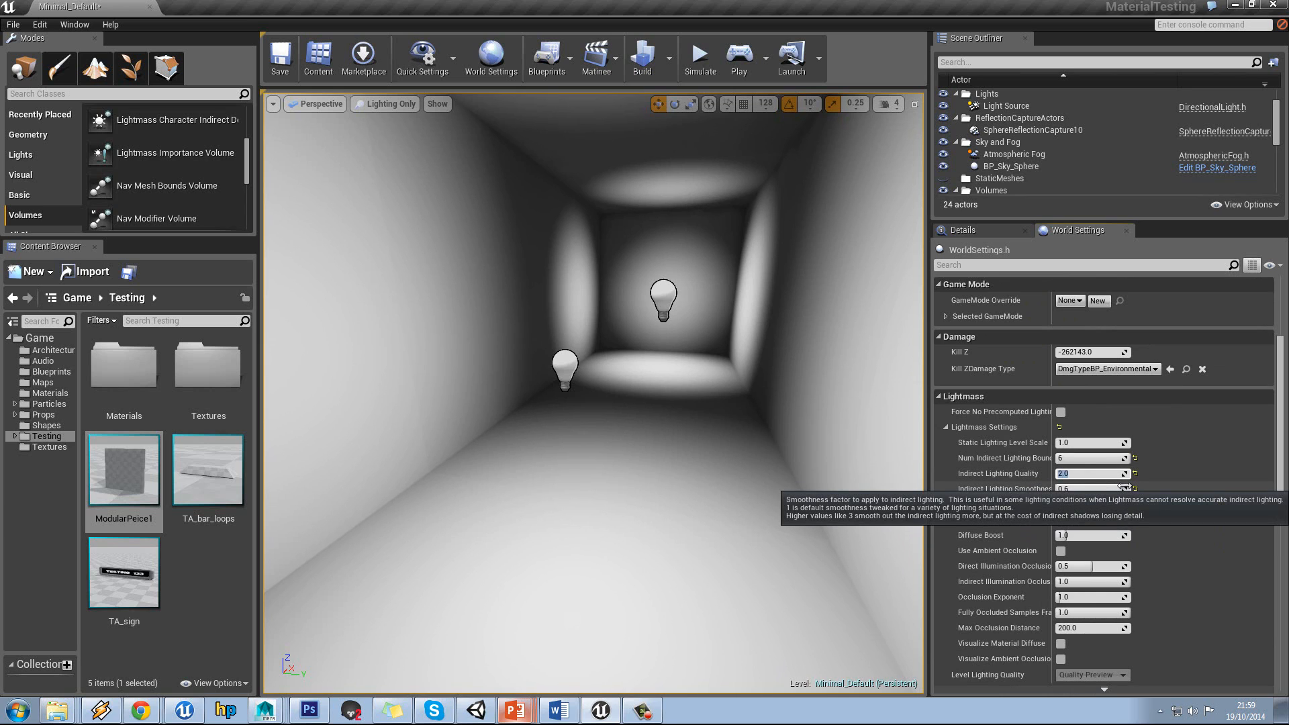
pyautogui.moveTo(767, 350); pyautogui.dragTo(778, 338, button='right')
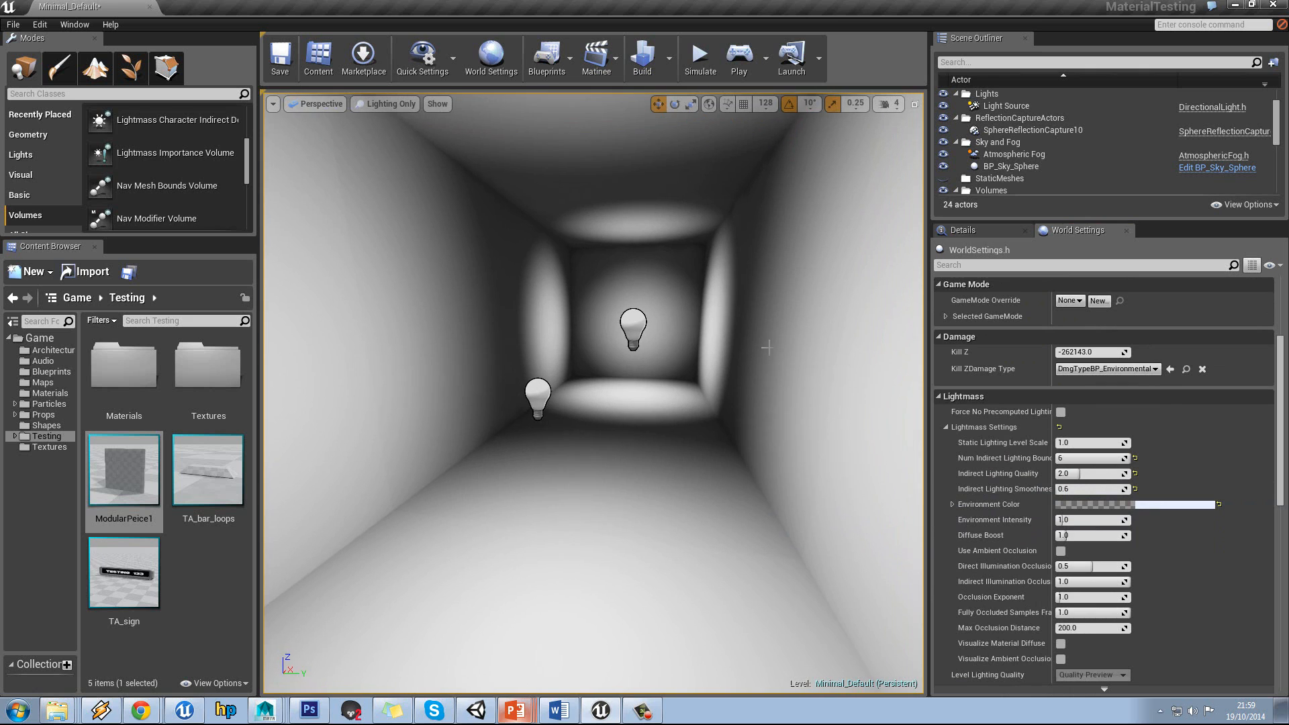
pyautogui.moveTo(767, 349); pyautogui.dragTo(770, 343, button='middle')
pyautogui.moveTo(770, 343); pyautogui.dragTo(762, 341, button='right')
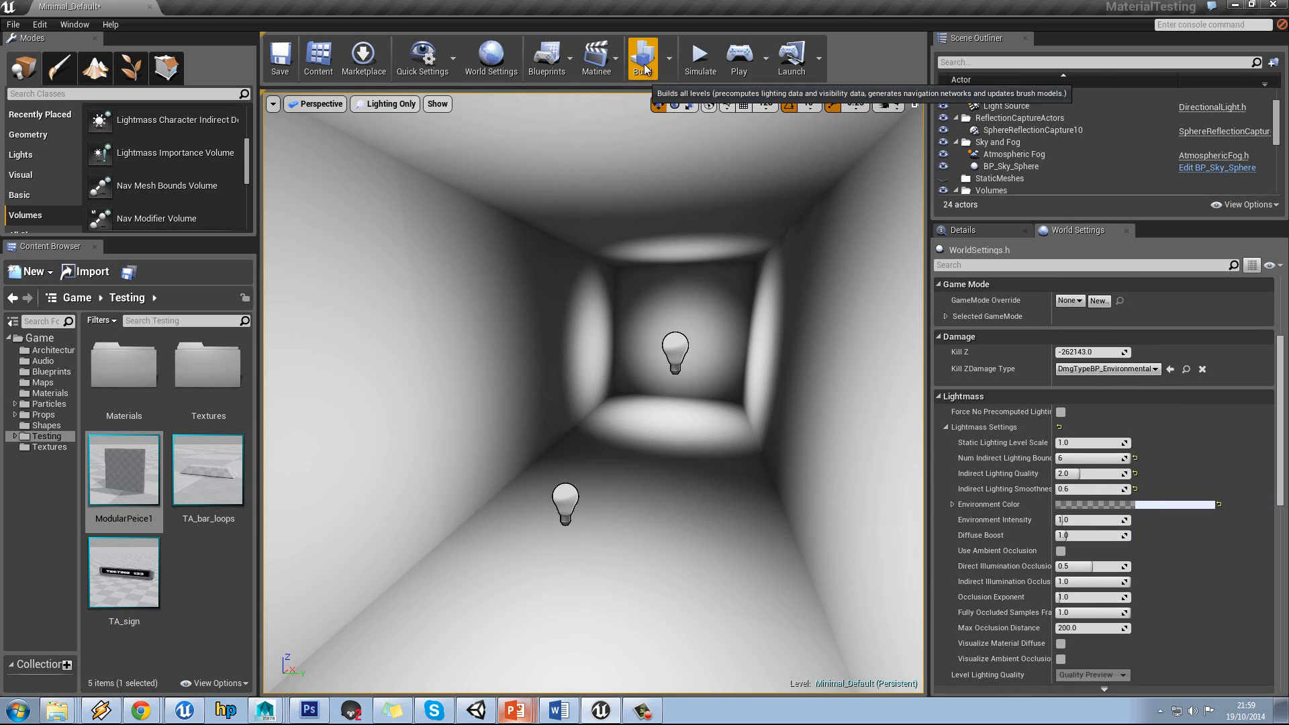
pyautogui.moveTo(701, 307); pyautogui.dragTo(697, 322, button='right')
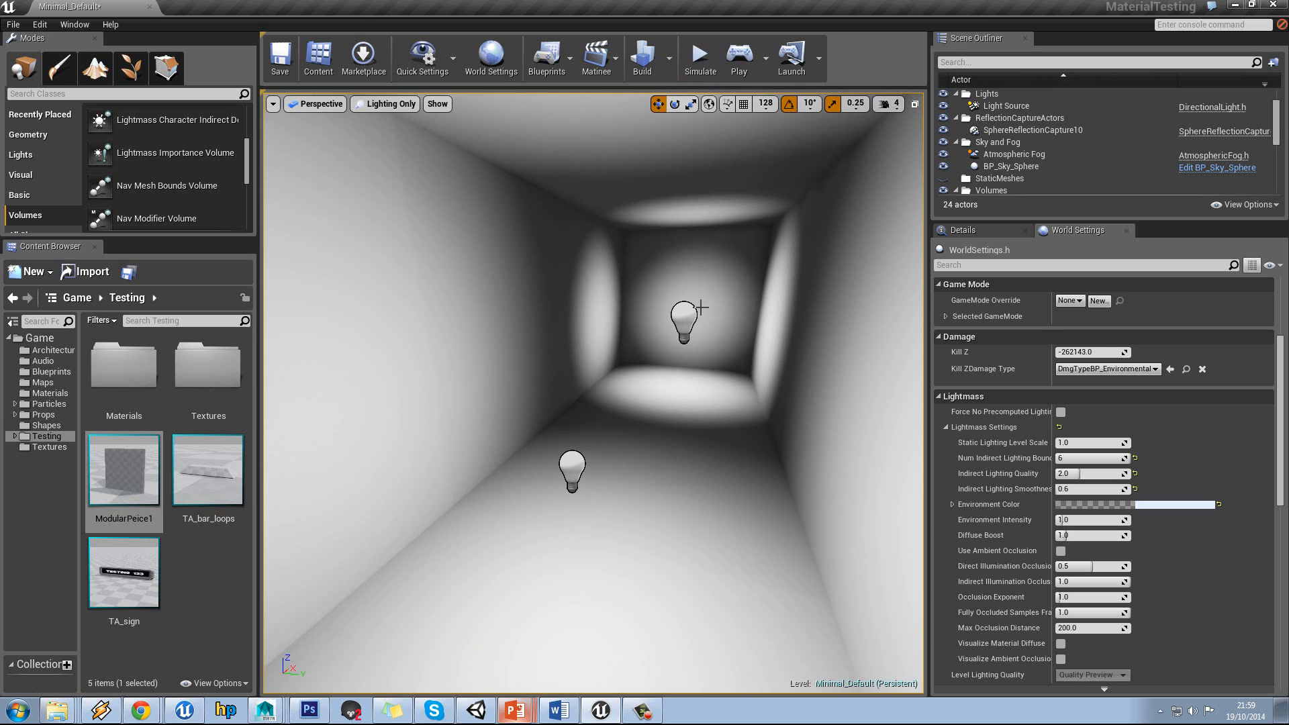
# Switch to Lightmaps.ppt in PowerPoint and colour the Lightmass Importance Volume rule green.
pyautogui.moveTo(515, 717)
pyautogui.click(501, 681)
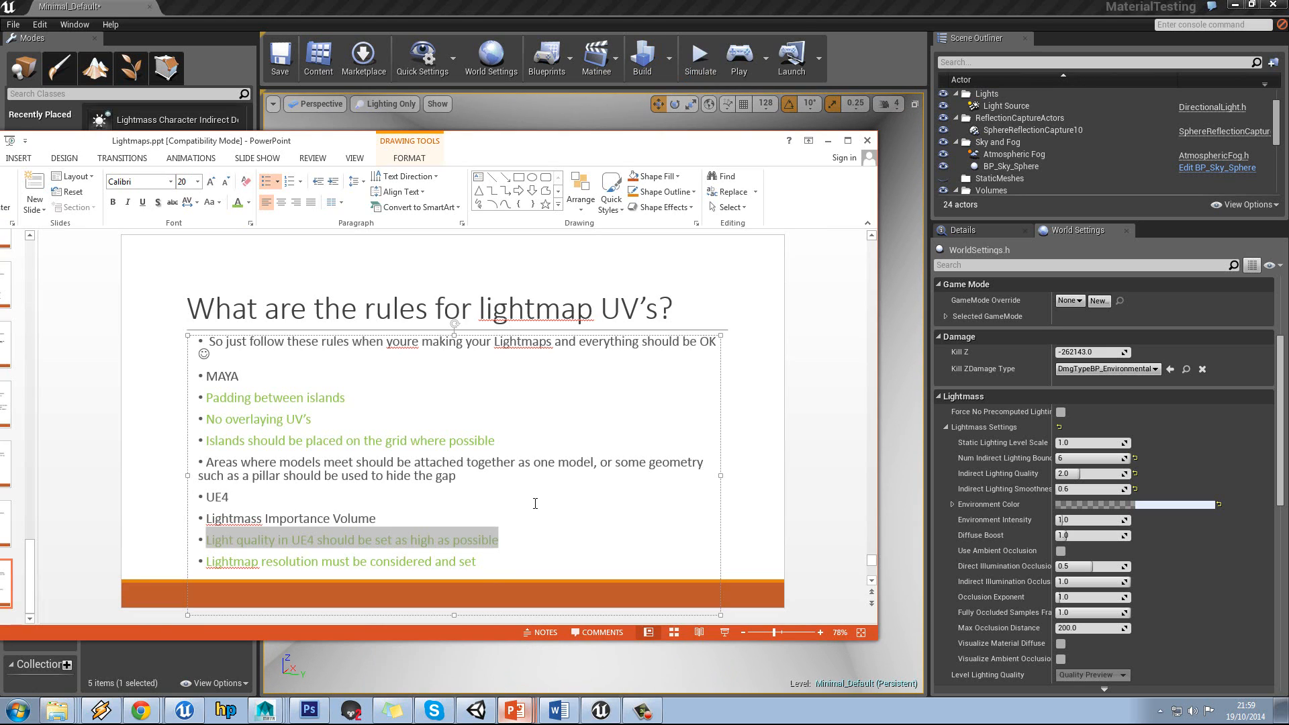
pyautogui.moveTo(382, 520); pyautogui.dragTo(206, 519)
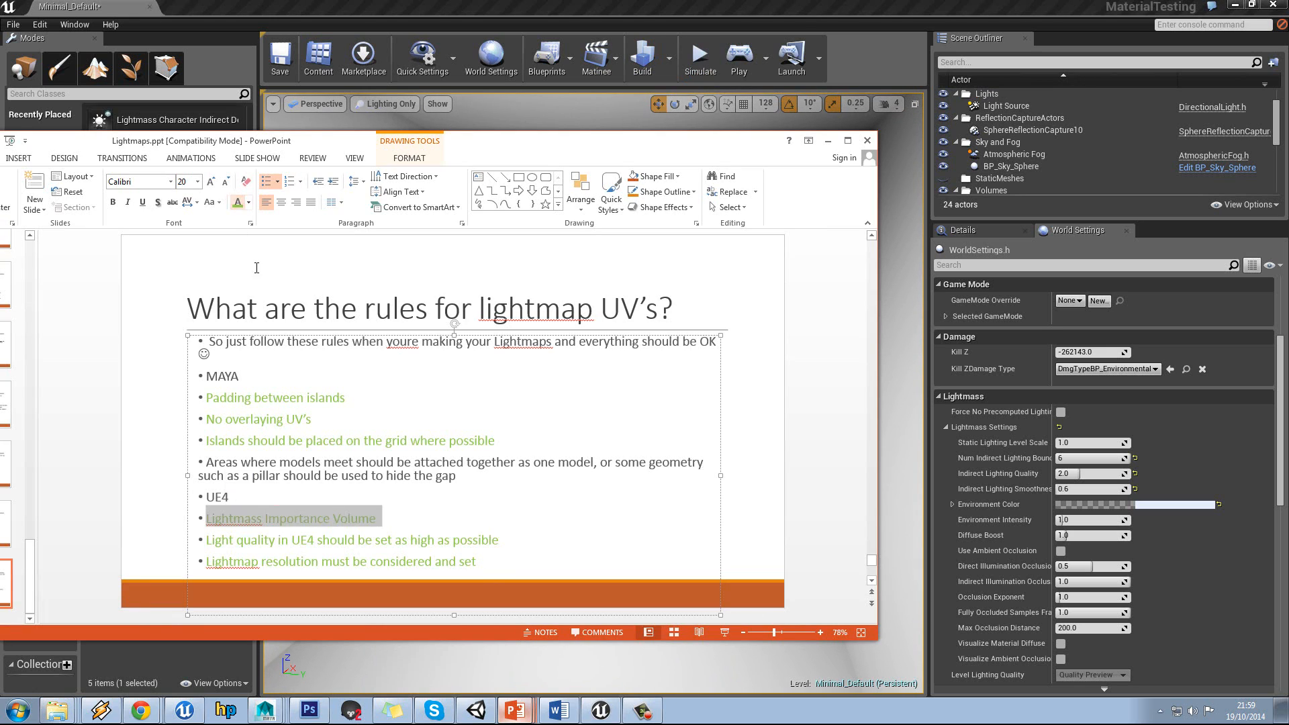
# Consult the rule about attaching models where they meet or hiding the gap with a pillar, keeping the presentation open.
pyautogui.click(433, 459)
pyautogui.moveTo(482, 478); pyautogui.dragTo(223, 454)
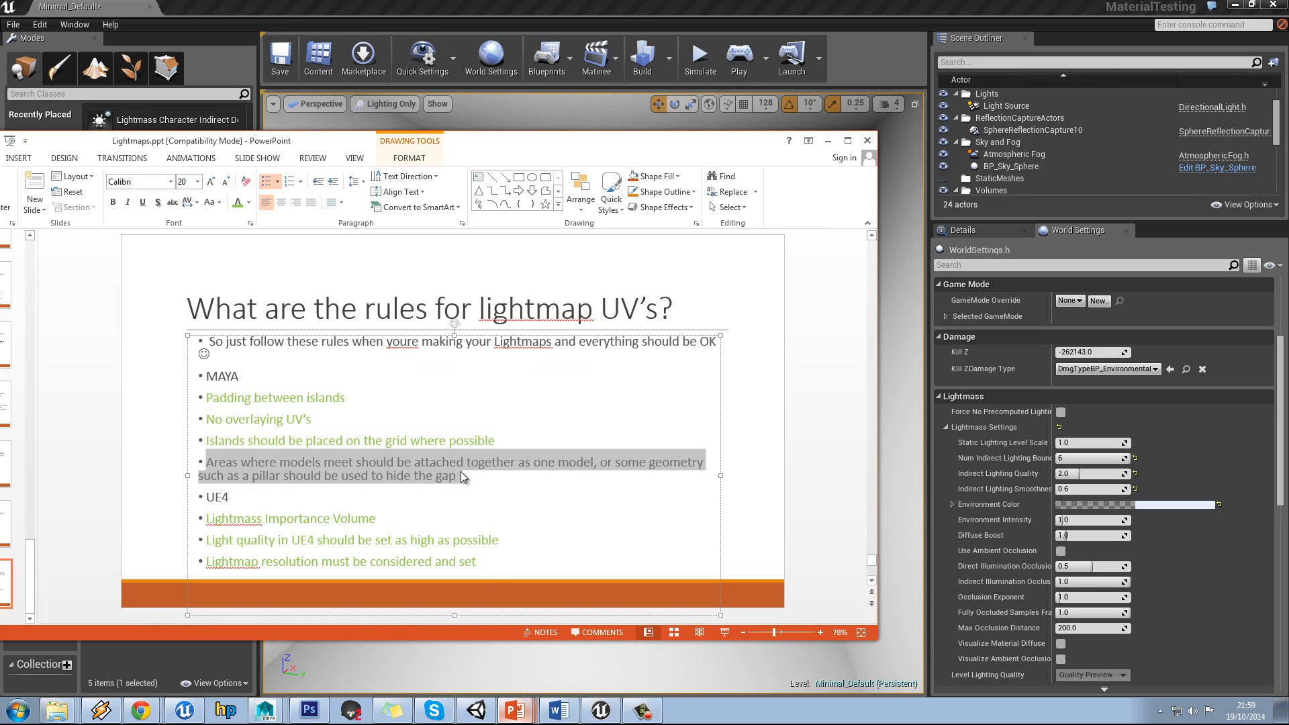
pyautogui.click(867, 141)
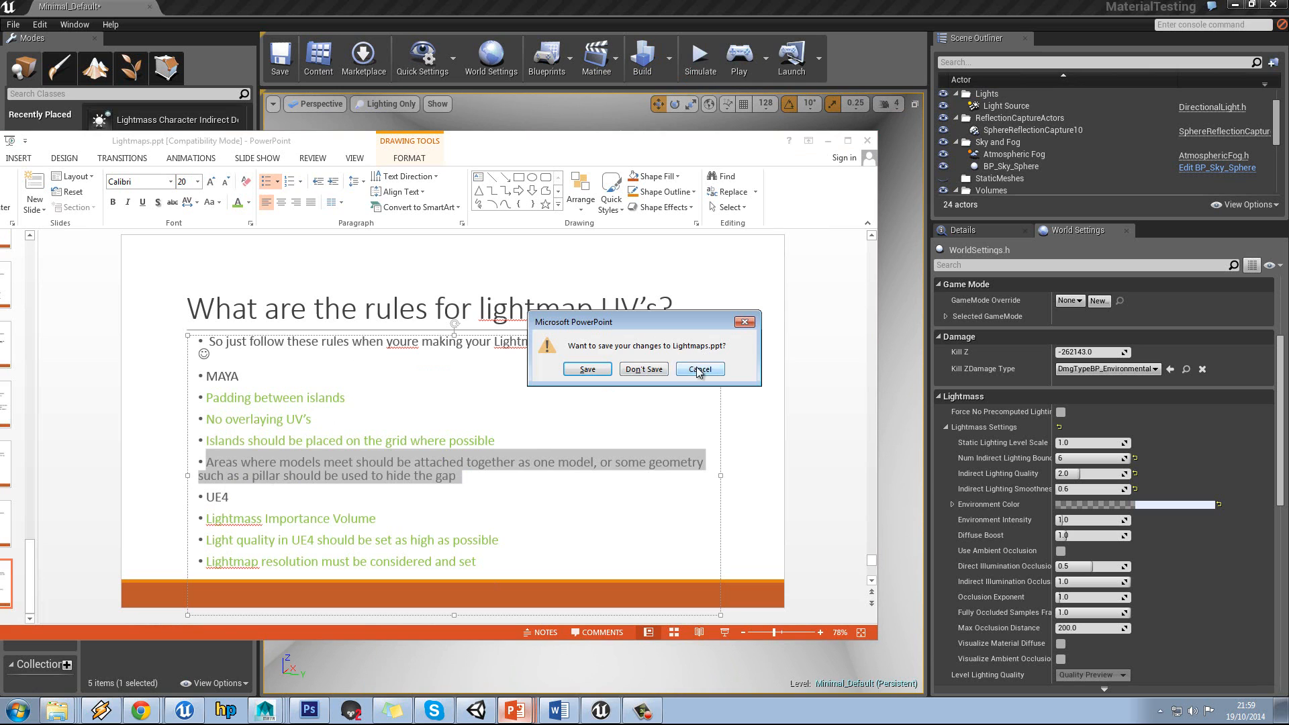
pyautogui.click(698, 369)
pyautogui.click(601, 397)
# Switch to the modular.mb scene in Autodesk Maya, which holds the ModularSection_1 wall piece.
pyautogui.moveTo(266, 710)
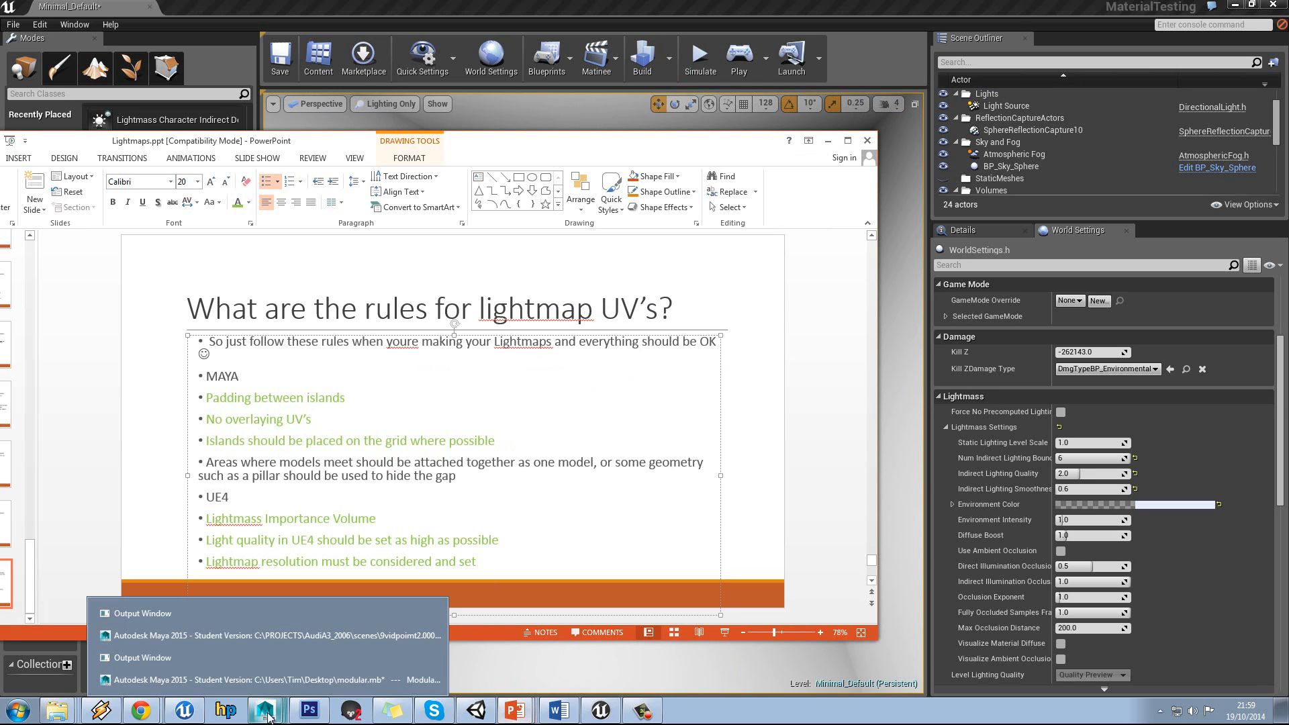
pyautogui.click(292, 684)
pyautogui.click(1234, 171)
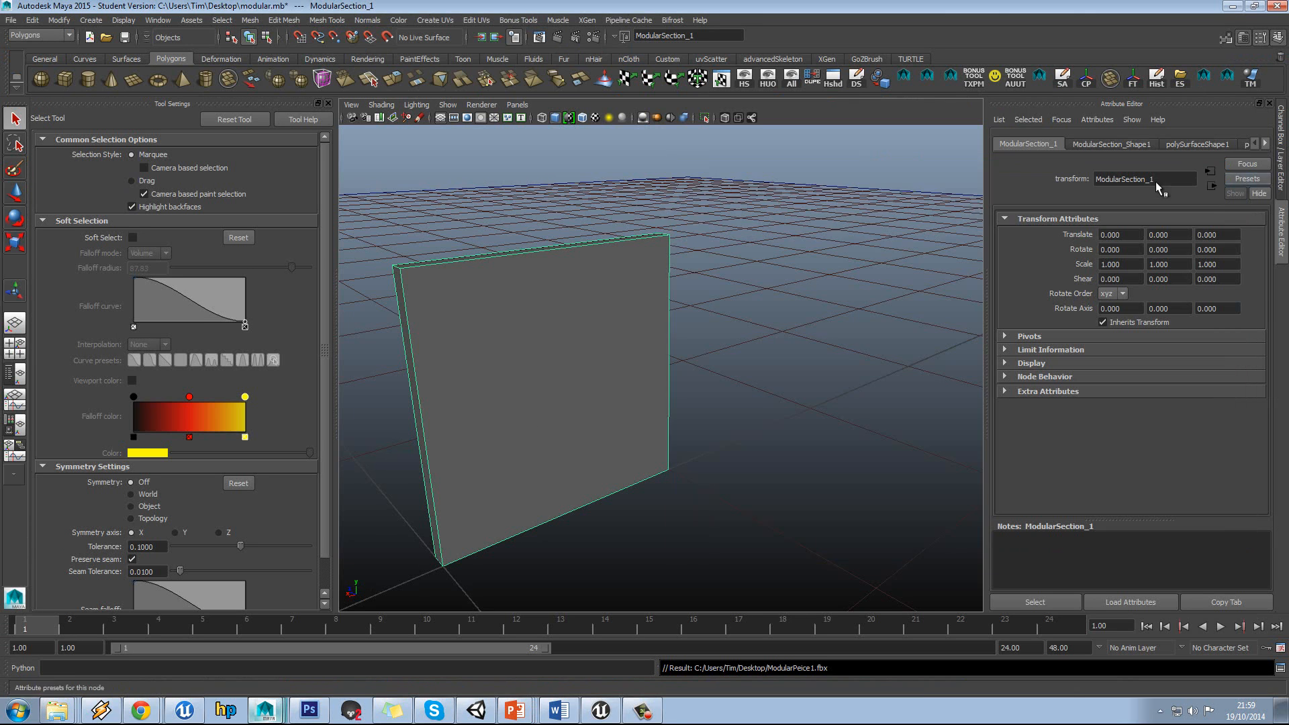
# Move the wall piece 128 units along Z and place a duplicate of it at the origin.
pyautogui.scroll(-5, 691, 245)
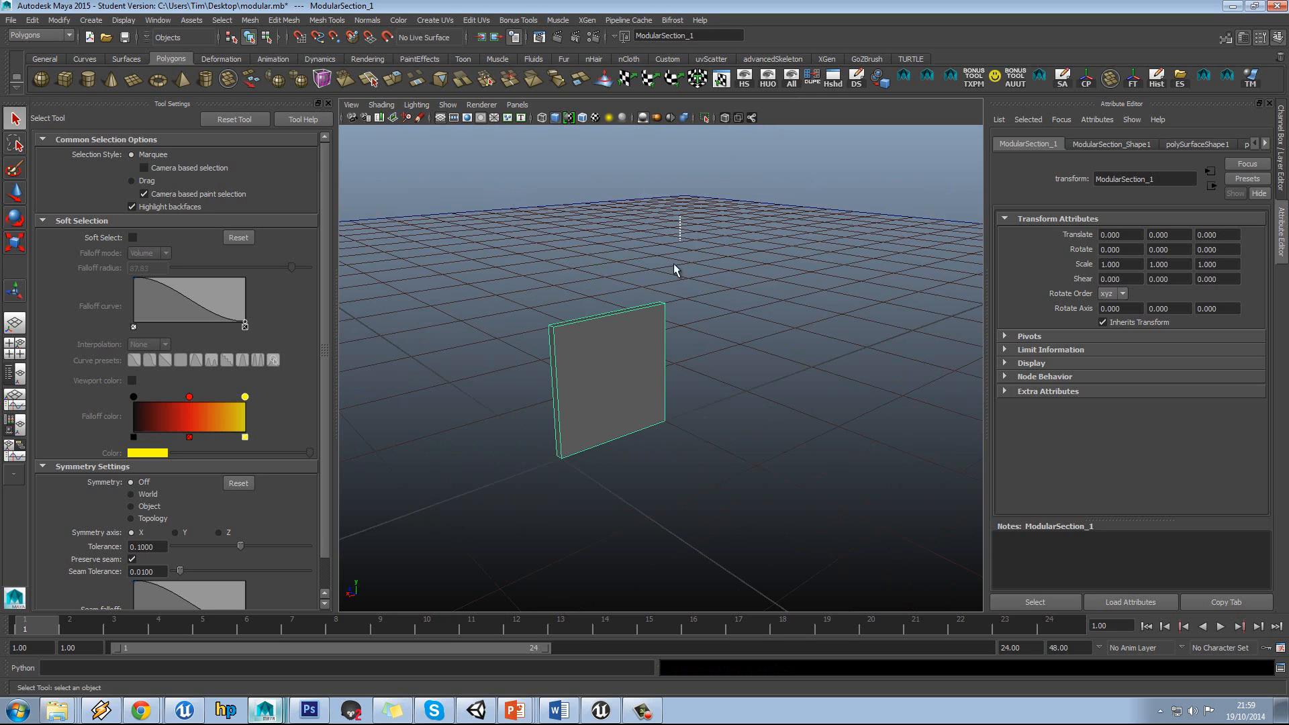
pyautogui.click(675, 270)
pyautogui.click(605, 353)
pyautogui.keyDown('alt'); pyautogui.moveTo(607, 354); pyautogui.dragTo(624, 364); pyautogui.keyUp('alt')
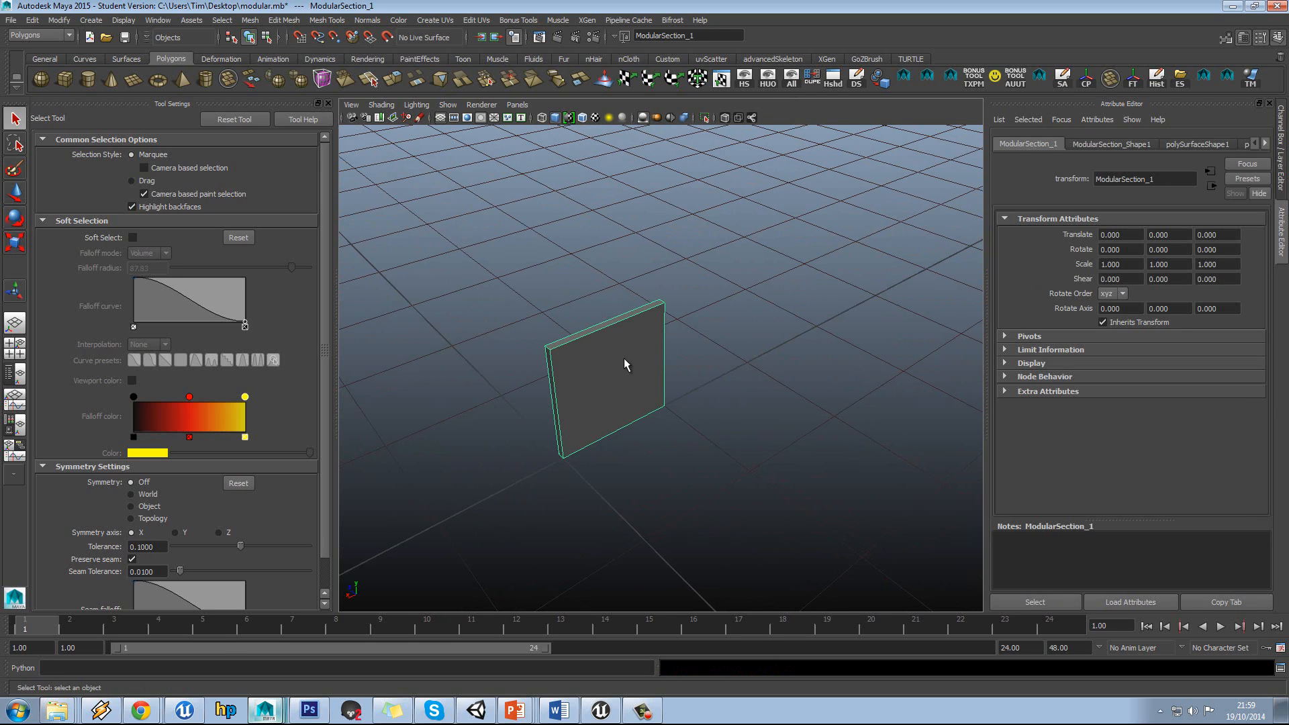
pyautogui.press('w')
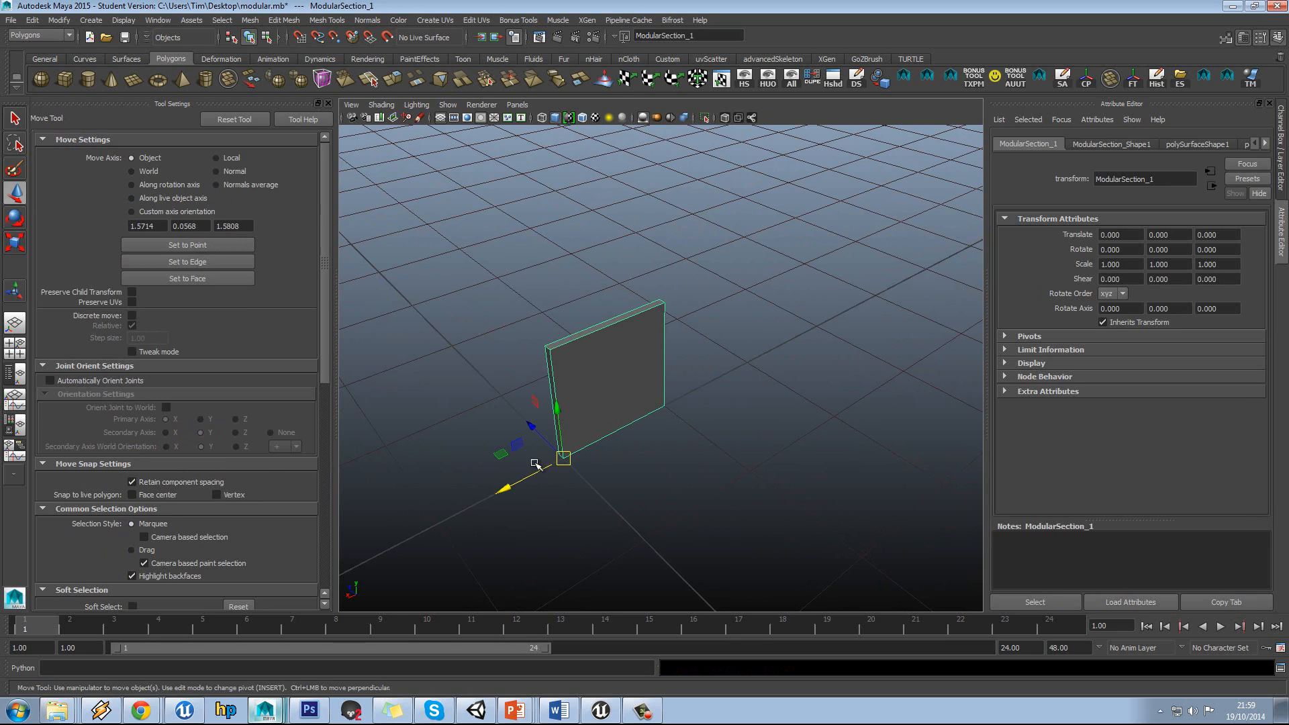
pyautogui.moveTo(531, 428); pyautogui.dragTo(495, 396)
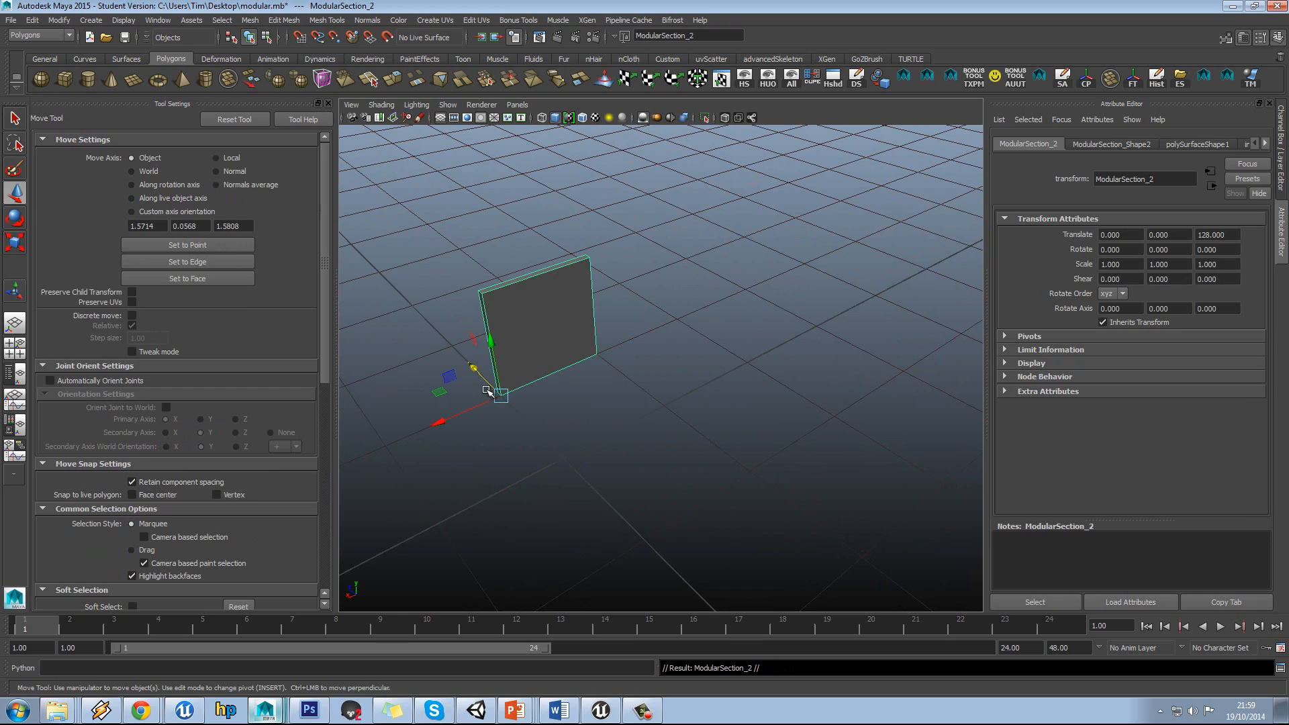
pyautogui.hotkey('ctrl', 'd')
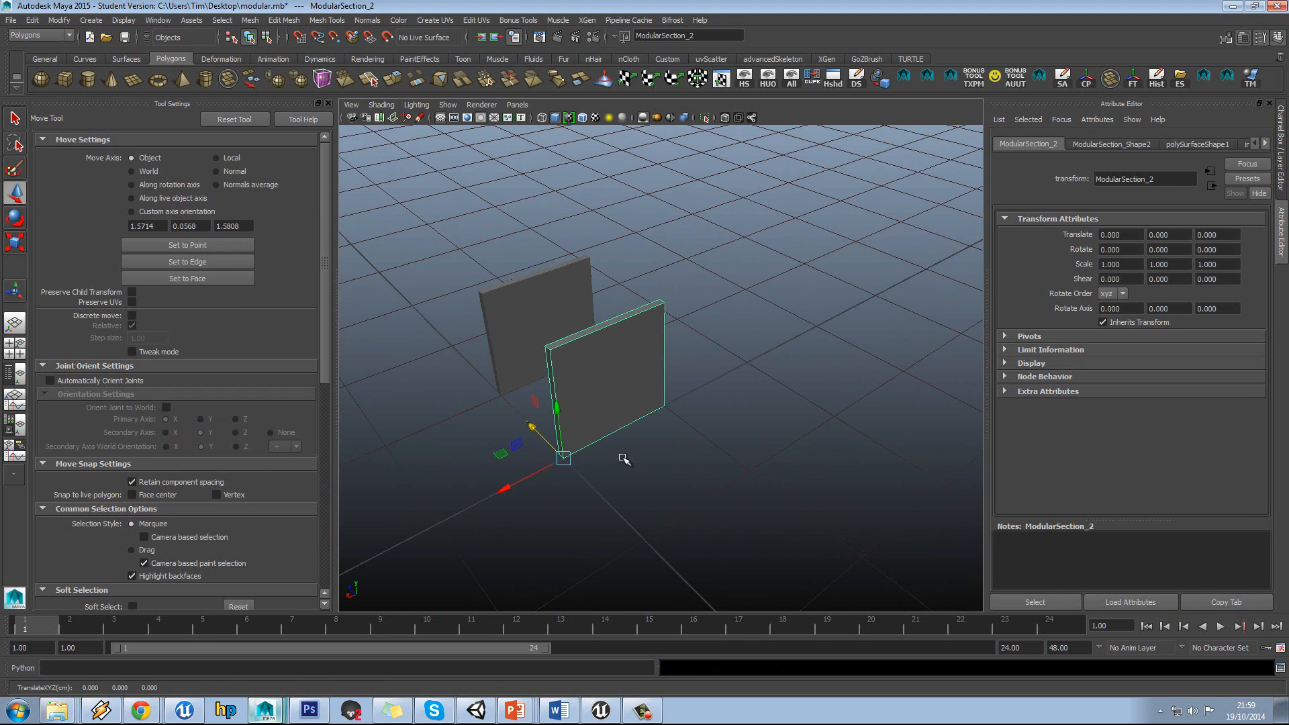
# Duplicate the front wall twice along X, snapped end to end, with the last copy at Translate X -256.
pyautogui.keyDown('alt'); pyautogui.moveTo(646, 445); pyautogui.dragTo(624, 454, button='middle'); pyautogui.keyUp('alt')
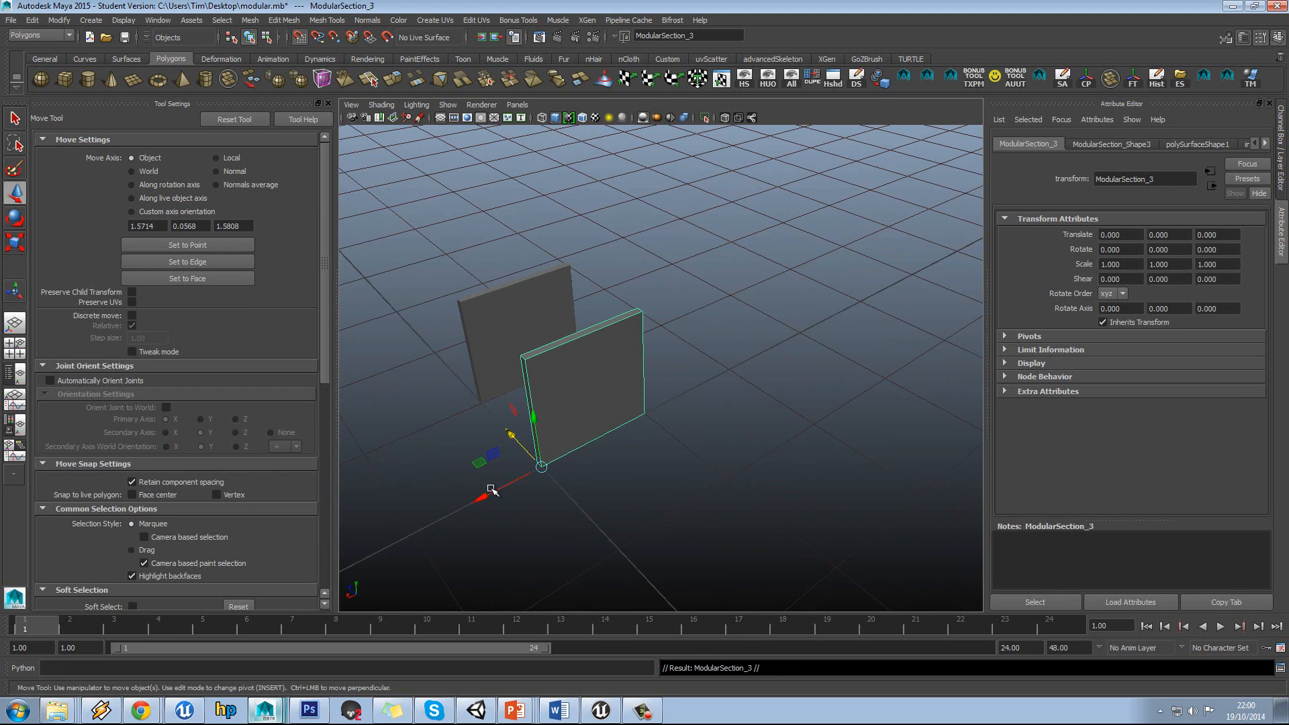
pyautogui.moveTo(491, 489); pyautogui.dragTo(678, 397)
pyautogui.hotkey('ctrl', 'd')
# Select the three adjoining wall sections and combine them into one mesh.
pyautogui.click(633, 384)
pyautogui.keyDown('shift'); pyautogui.click(694, 329); pyautogui.keyUp('shift')
pyautogui.keyDown('shift'); pyautogui.click(771, 302); pyautogui.keyUp('shift')
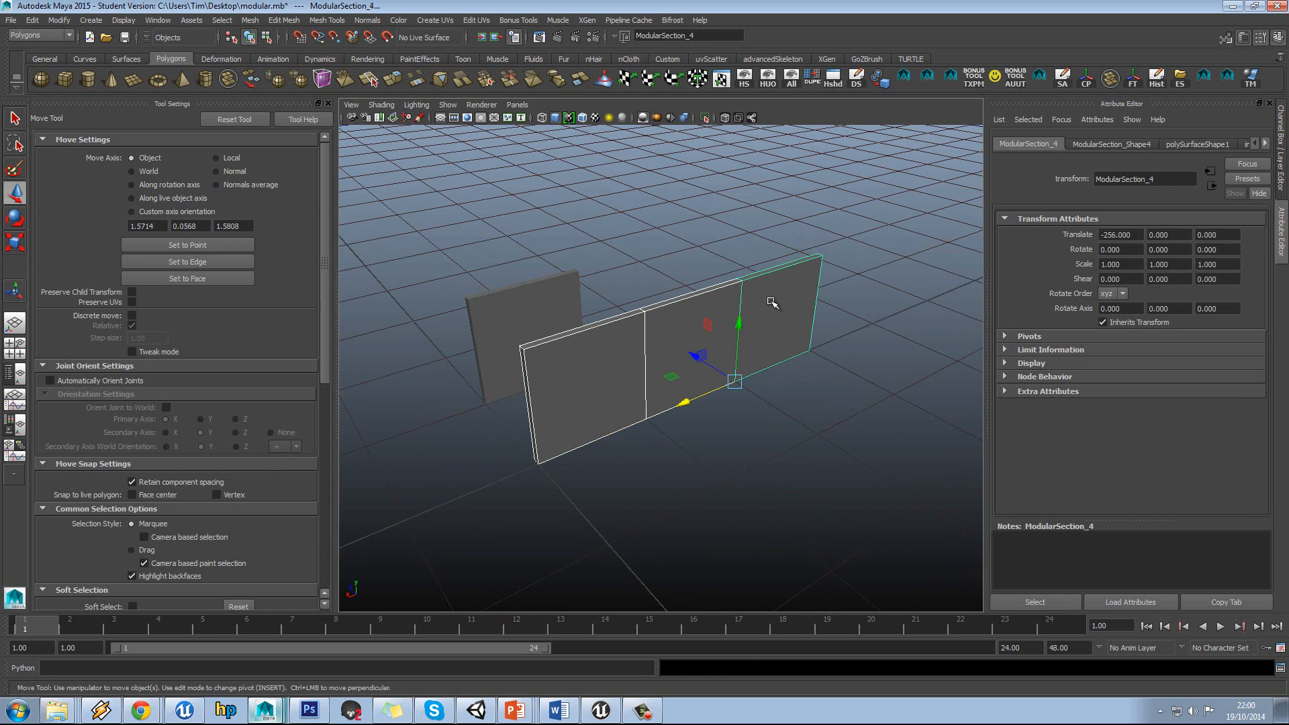
pyautogui.scroll(4, 772, 303)
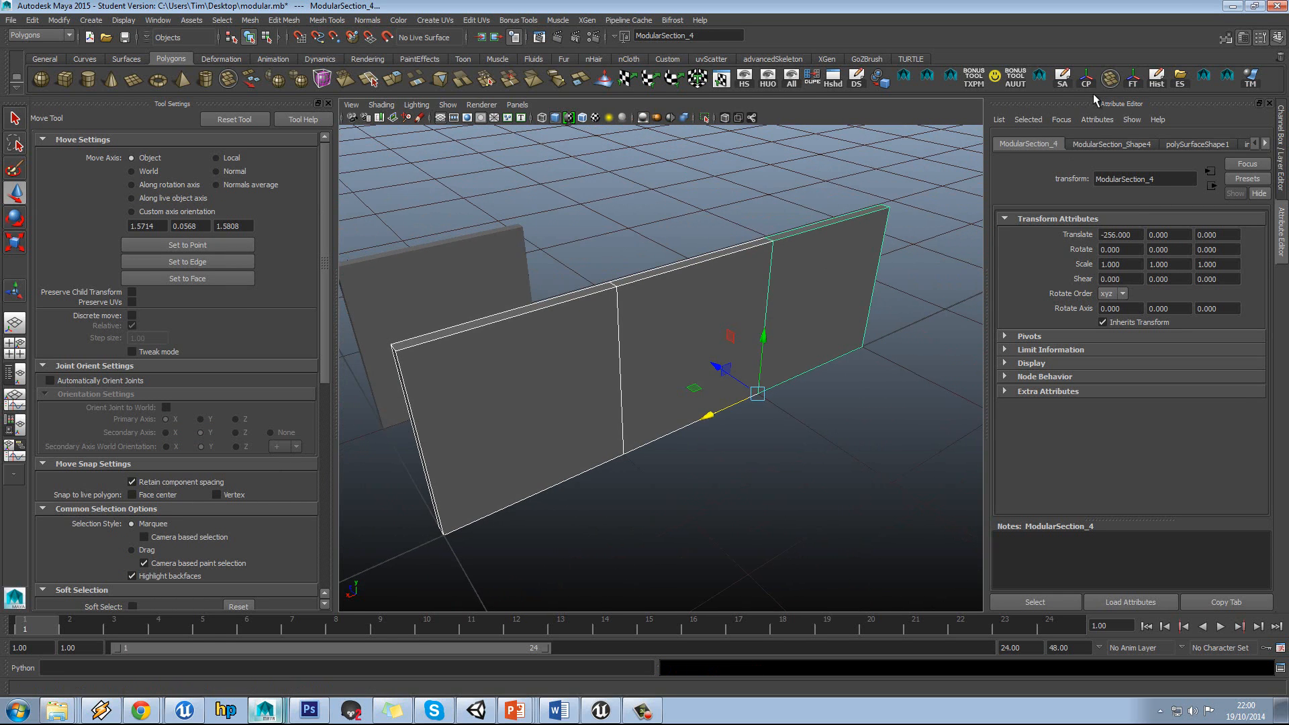
pyautogui.click(1109, 79)
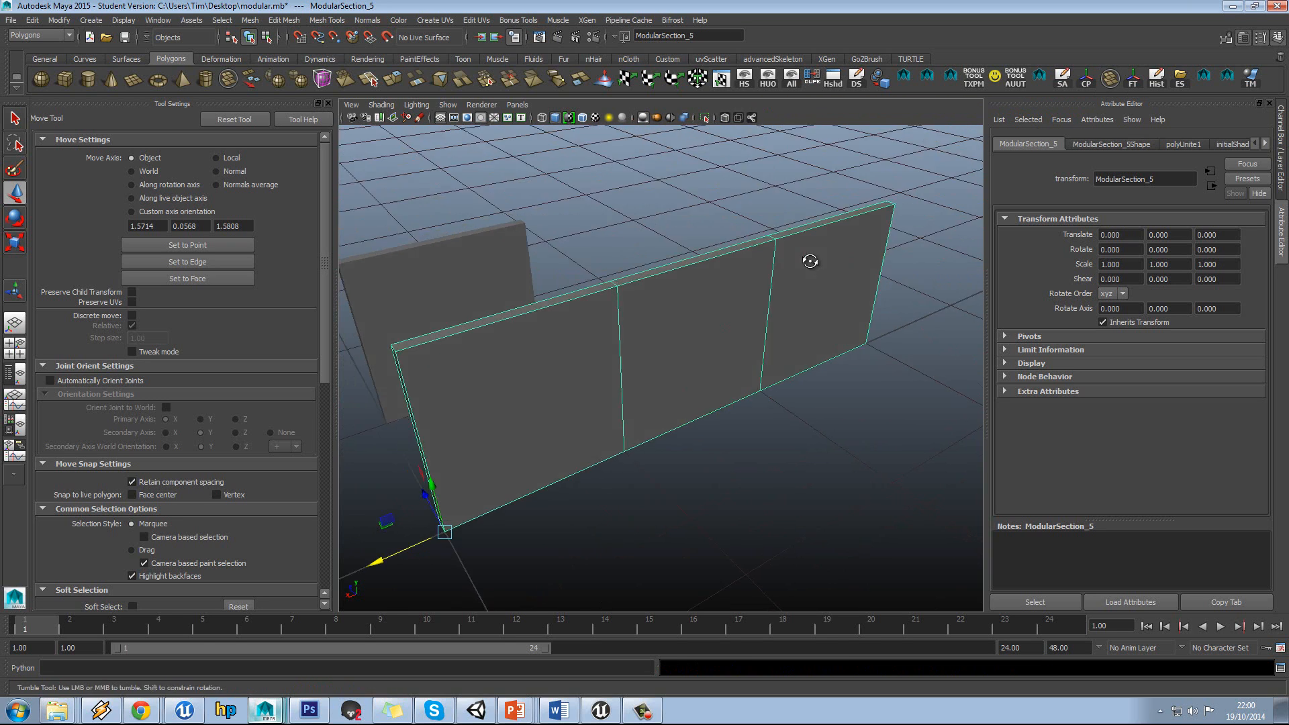
# Delete the hidden interior end faces where the three wall sections meet, using wireframe display to select them.
pyautogui.scroll(3, 772, 263)
pyautogui.moveTo(733, 260); pyautogui.dragTo(733, 290, button='right')
pyautogui.click(754, 264)
pyautogui.press('4')
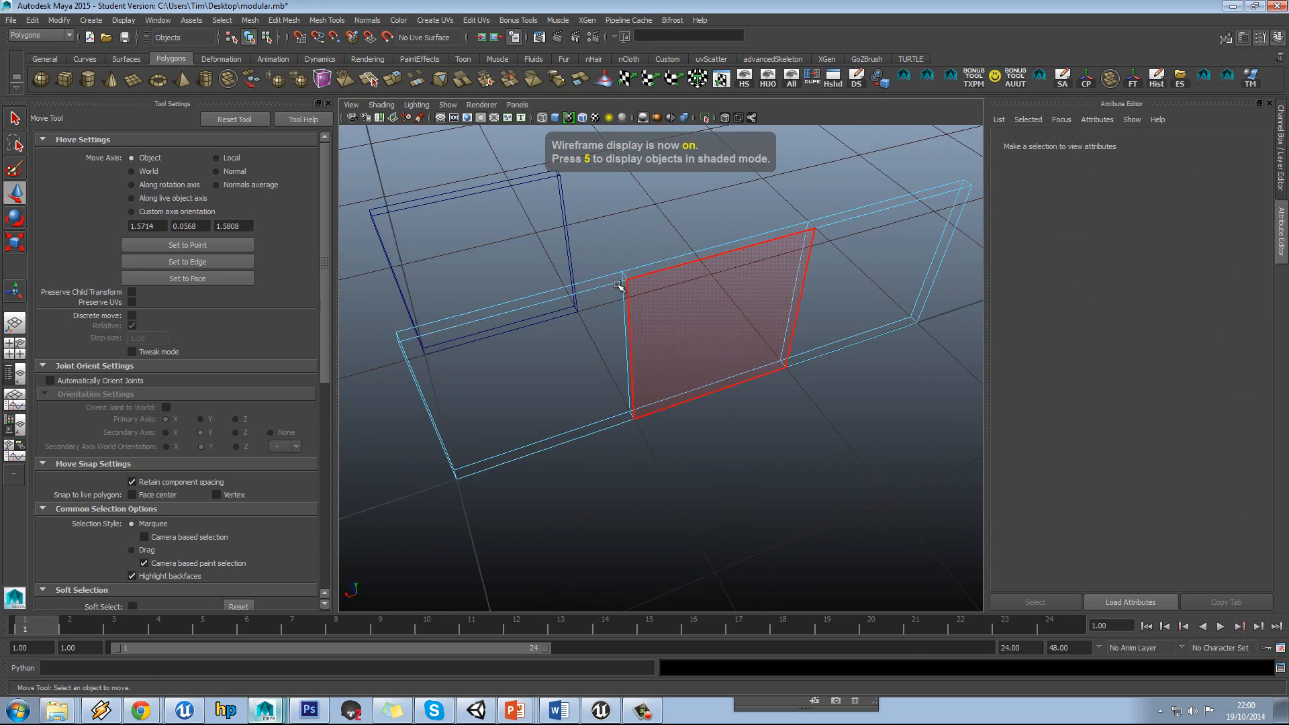
pyautogui.keyDown('alt'); pyautogui.moveTo(711, 328); pyautogui.dragTo(682, 322); pyautogui.keyUp('alt')
pyautogui.moveTo(590, 222); pyautogui.dragTo(804, 478)
pyautogui.moveTo(541, 248); pyautogui.dragTo(391, 555)
pyautogui.keyDown('ctrl'); pyautogui.moveTo(676, 177); pyautogui.dragTo(714, 463); pyautogui.keyUp('ctrl')
pyautogui.keyDown('ctrl'); pyautogui.moveTo(907, 146); pyautogui.dragTo(725, 373); pyautogui.keyUp('ctrl')
pyautogui.click(813, 396)
pyautogui.press('5')
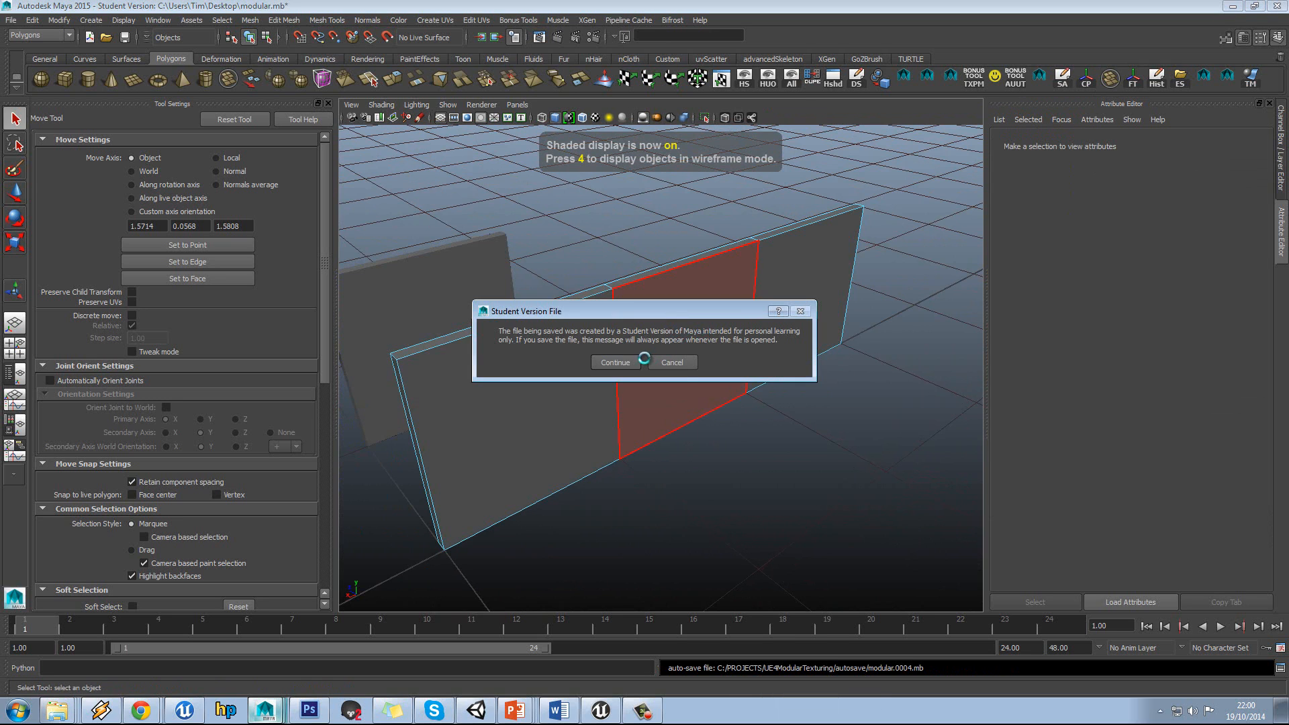
# Test-move a single top vertex at the first seam to check whether the sections are welded, and undo the move.
pyautogui.moveTo(700, 309); pyautogui.dragTo(654, 307, button='right')
pyautogui.scroll(4, 608, 276)
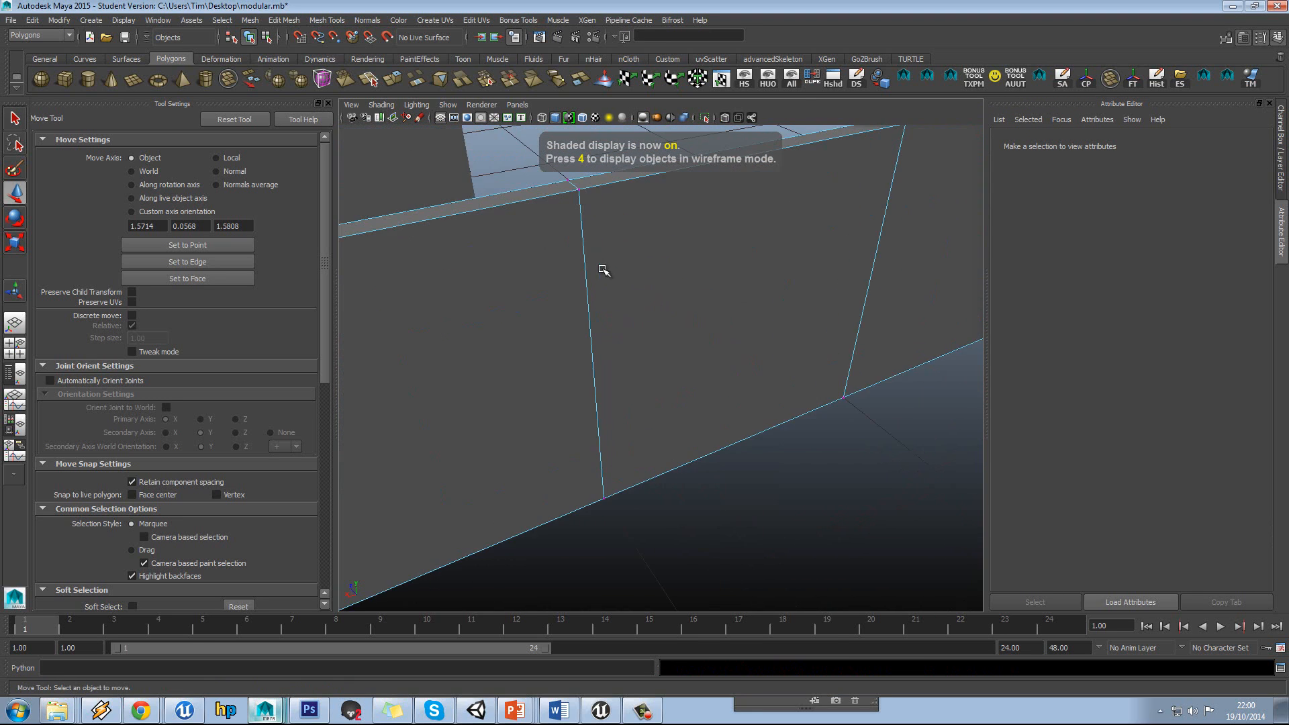
pyautogui.keyDown('alt'); pyautogui.moveTo(598, 275); pyautogui.dragTo(601, 302, button='middle'); pyautogui.keyUp('alt')
pyautogui.click(590, 235)
pyautogui.moveTo(525, 250); pyautogui.dragTo(570, 256)
pyautogui.keyDown('alt'); pyautogui.moveTo(653, 311); pyautogui.dragTo(675, 306); pyautogui.keyUp('alt')
pyautogui.hotkey('ctrl', 'z')
# Select the vertices along both wall seams and merge them with a threshold of 0.1.
pyautogui.scroll(-5, 647, 296)
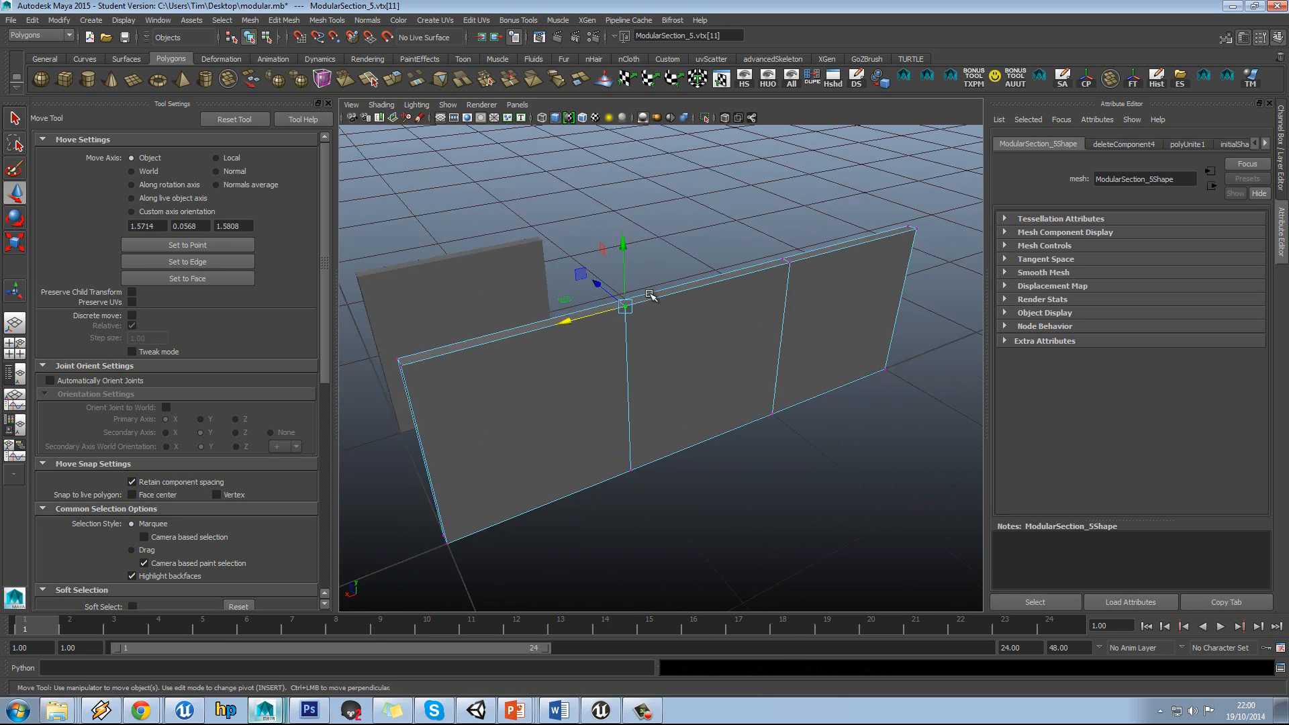
pyautogui.moveTo(552, 178); pyautogui.dragTo(810, 502)
pyautogui.scroll(4, 597, 255)
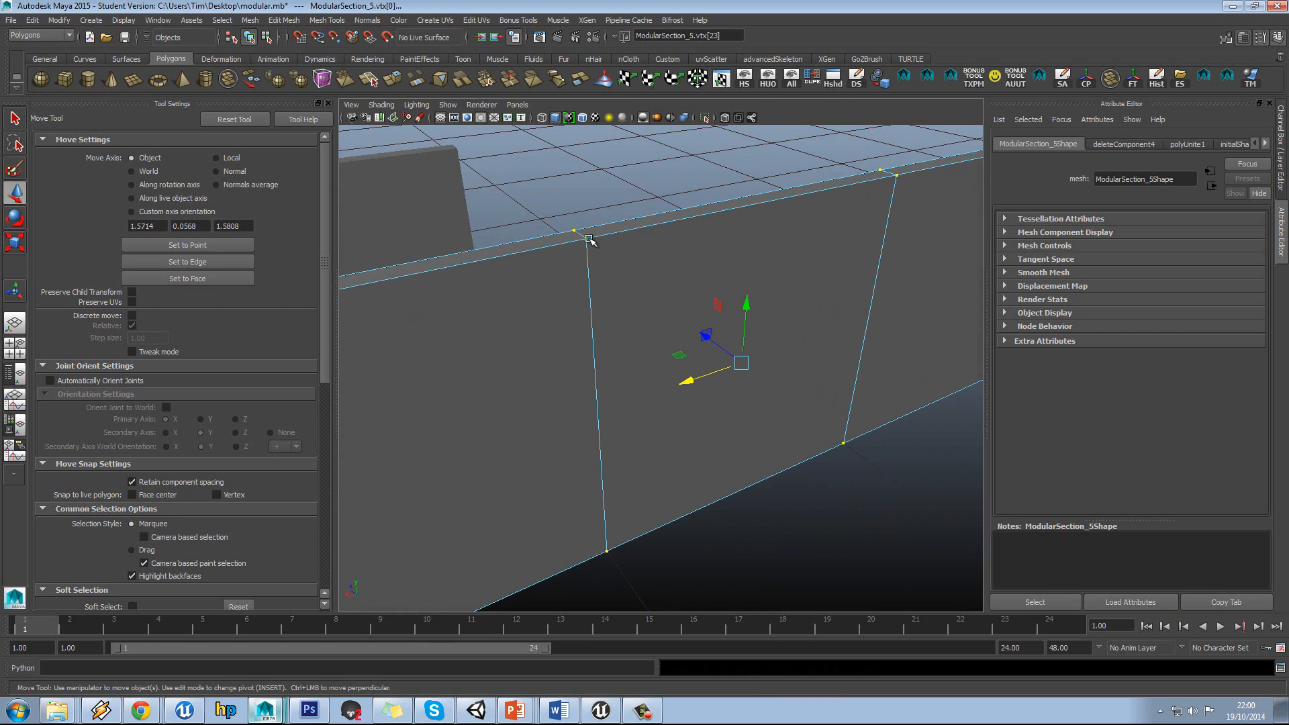
pyautogui.keyDown('shift'); pyautogui.rightClick(588, 240); pyautogui.keyUp('shift')
pyautogui.moveTo(597, 201)
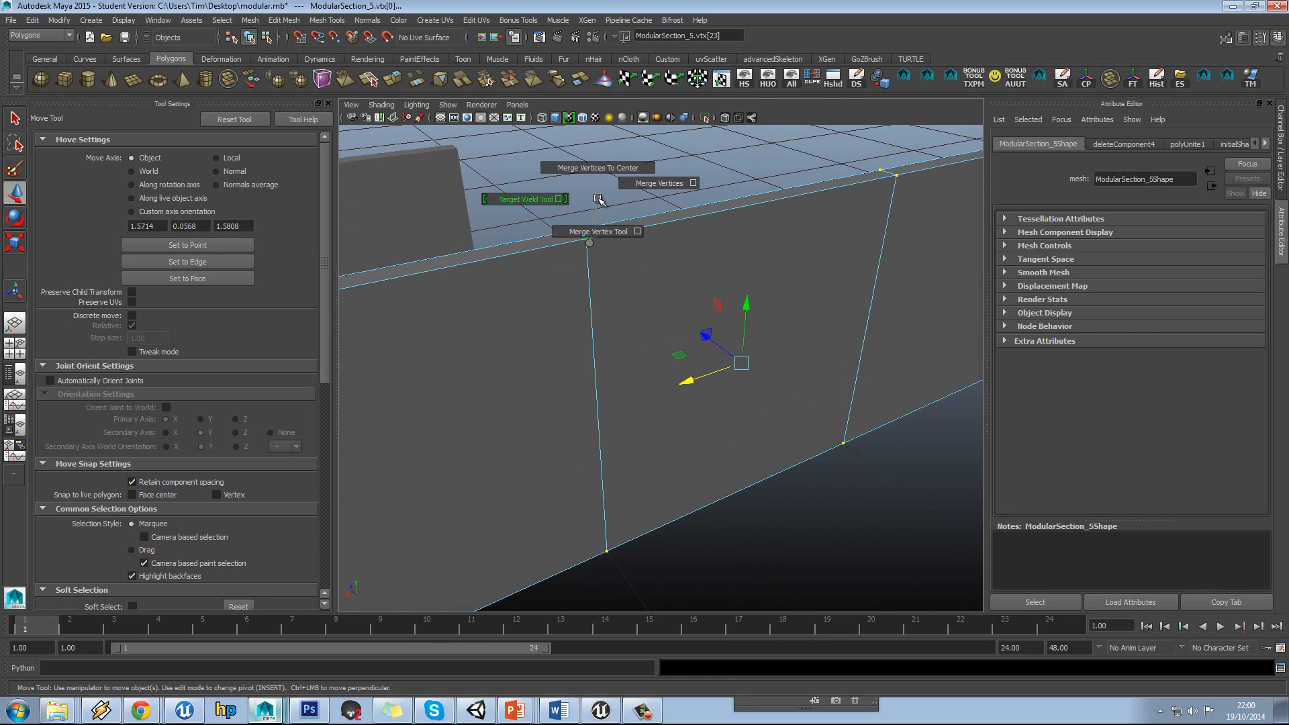
pyautogui.click(692, 183)
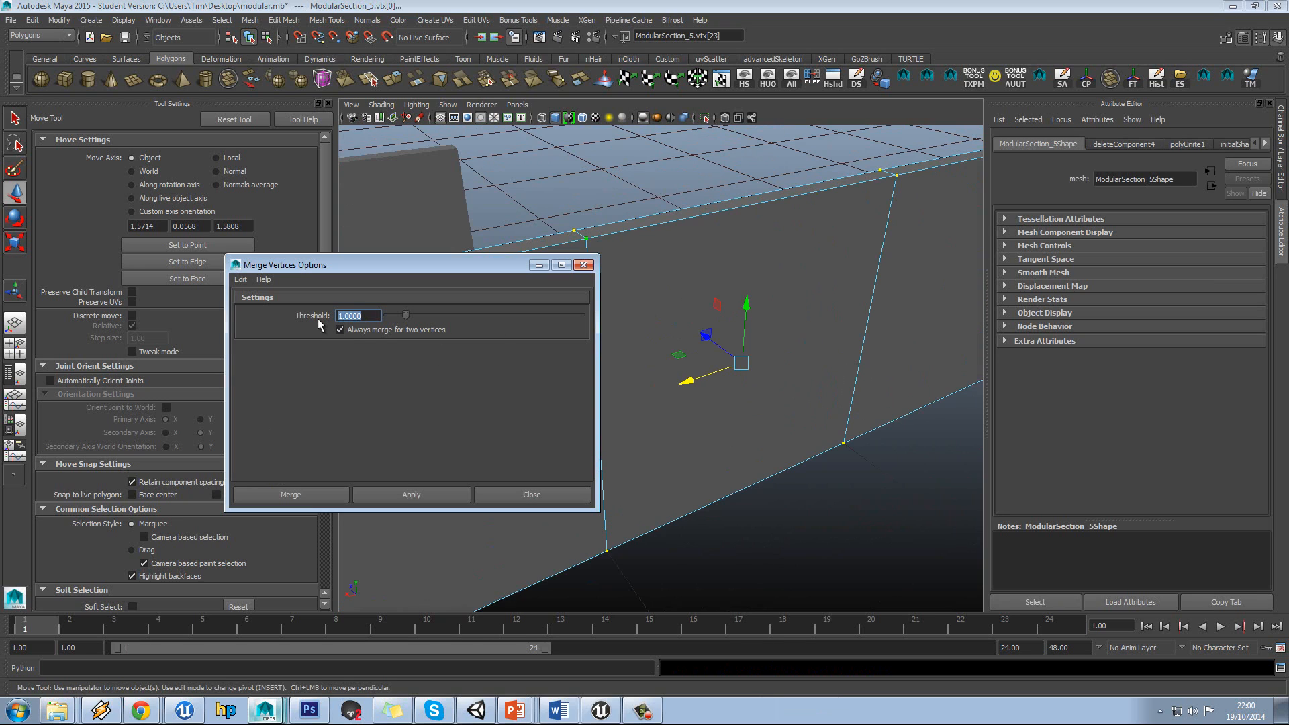
pyautogui.write('0.1')
pyautogui.press('Return')
pyautogui.click(435, 495)
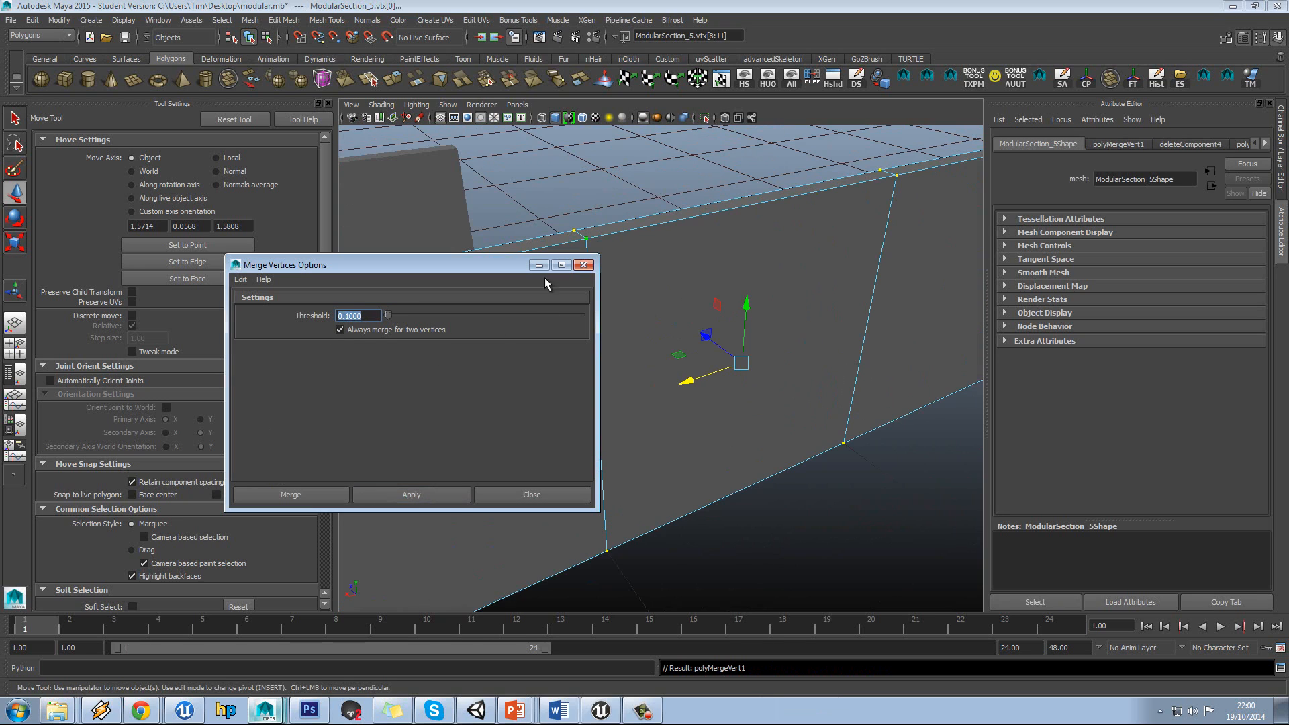
# Check the weld by moving the top vertex at the first seam, undo the move and close the Merge Vertices options.
pyautogui.moveTo(515, 265); pyautogui.dragTo(423, 292)
pyautogui.click(594, 208)
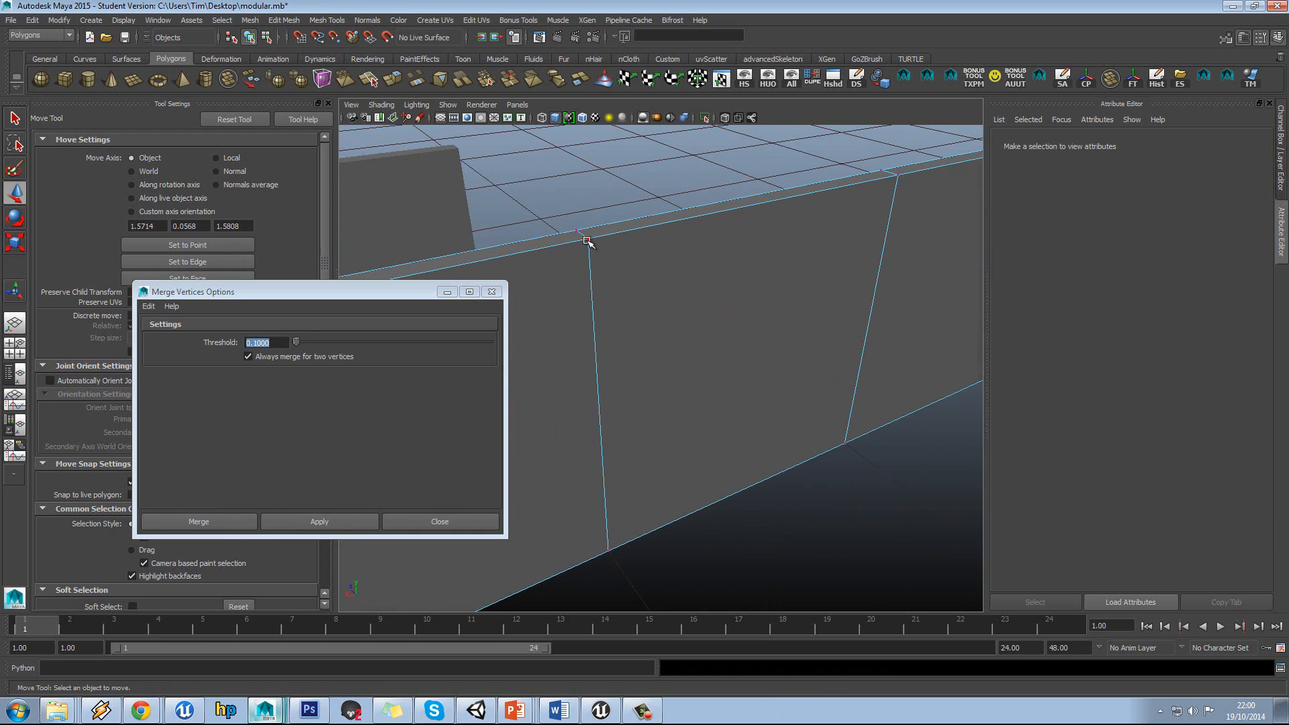
pyautogui.click(586, 240)
pyautogui.moveTo(532, 258); pyautogui.dragTo(542, 200)
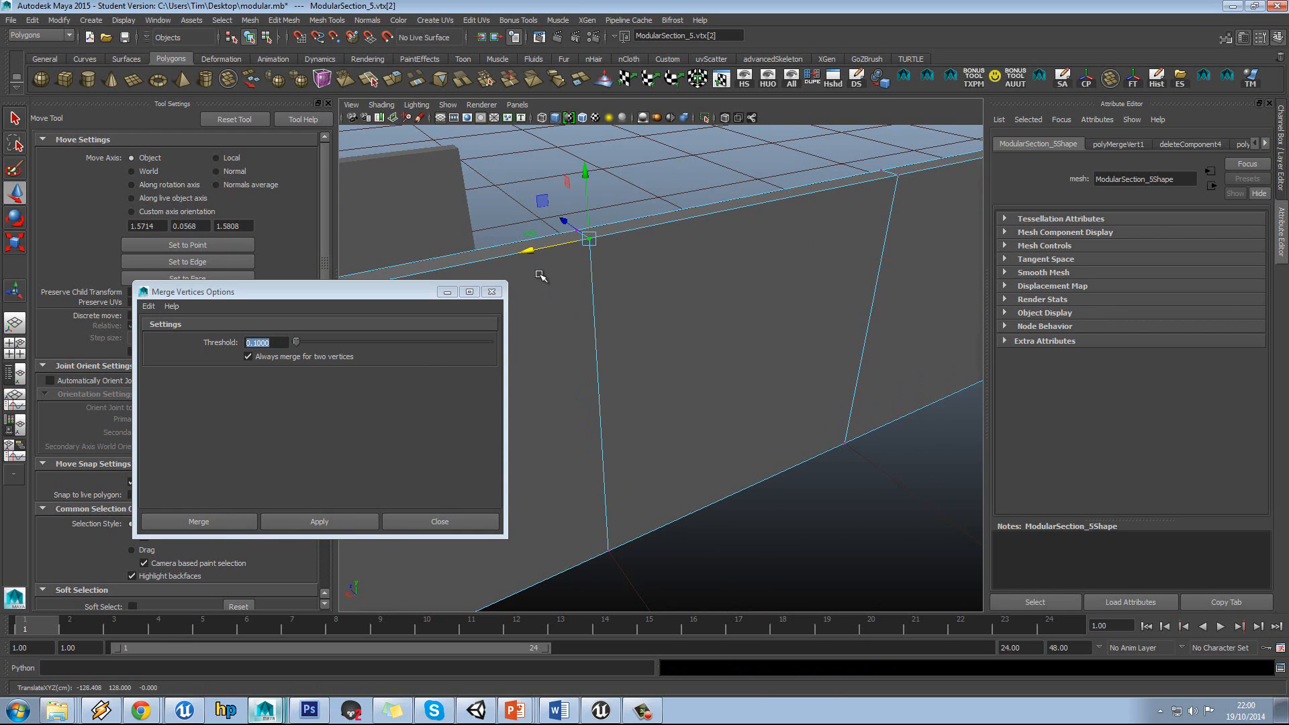
pyautogui.hotkey('ctrl', 'z')
pyautogui.scroll(-2, 682, 302)
pyautogui.click(494, 295)
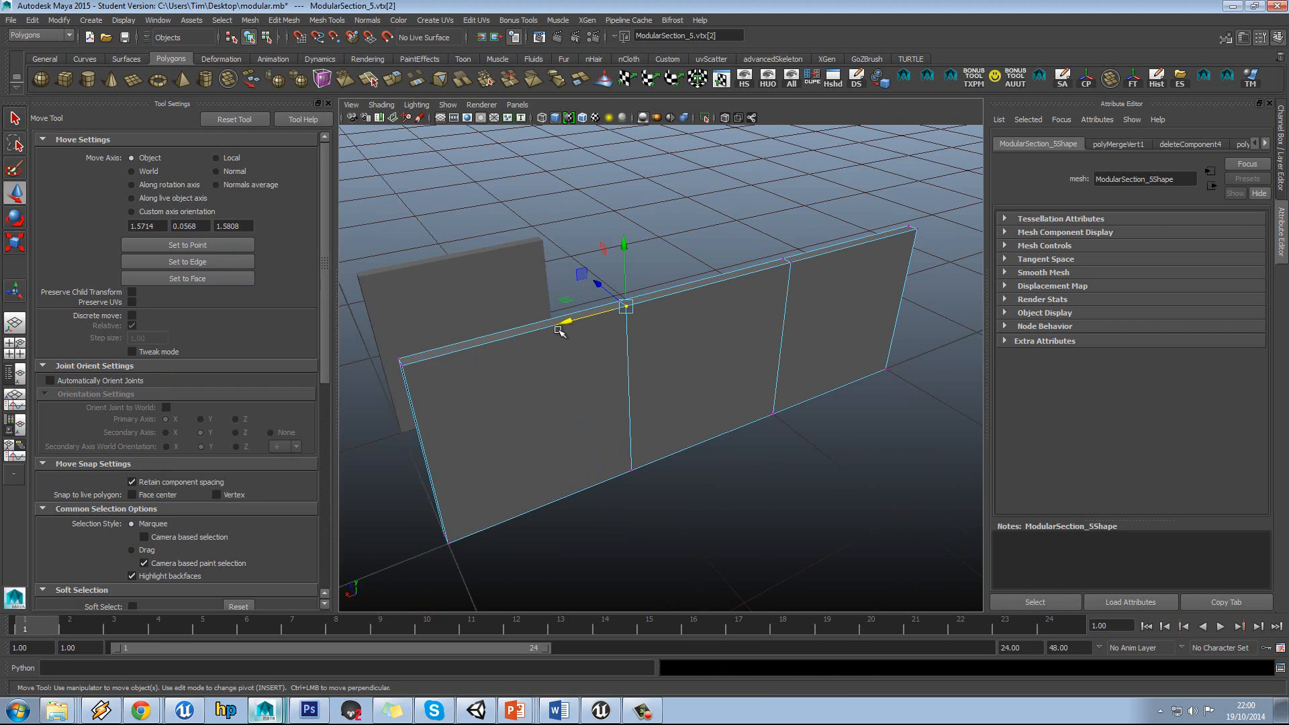
# Return to object selection on the combined wall and examine its joined seams from several angles.
pyautogui.scroll(3, 694, 349)
pyautogui.moveTo(693, 325); pyautogui.dragTo(738, 306, button='right')
pyautogui.keyDown('alt'); pyautogui.moveTo(844, 348); pyautogui.dragTo(830, 334); pyautogui.keyUp('alt')
pyautogui.scroll(-2, 695, 323)
pyautogui.scroll(-3, 695, 324)
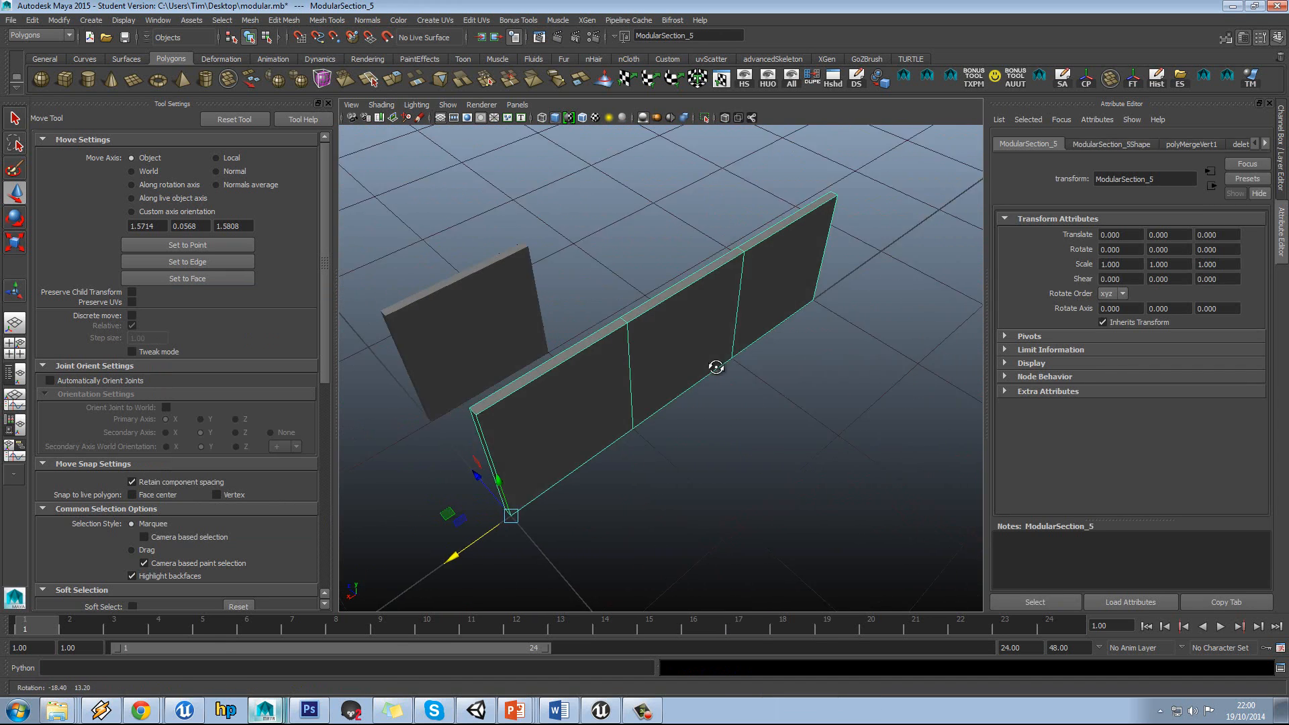
pyautogui.keyDown('alt'); pyautogui.moveTo(714, 365); pyautogui.dragTo(476, 289); pyautogui.keyUp('alt')
pyautogui.keyDown('alt'); pyautogui.moveTo(628, 343); pyautogui.dragTo(523, 354); pyautogui.keyUp('alt')
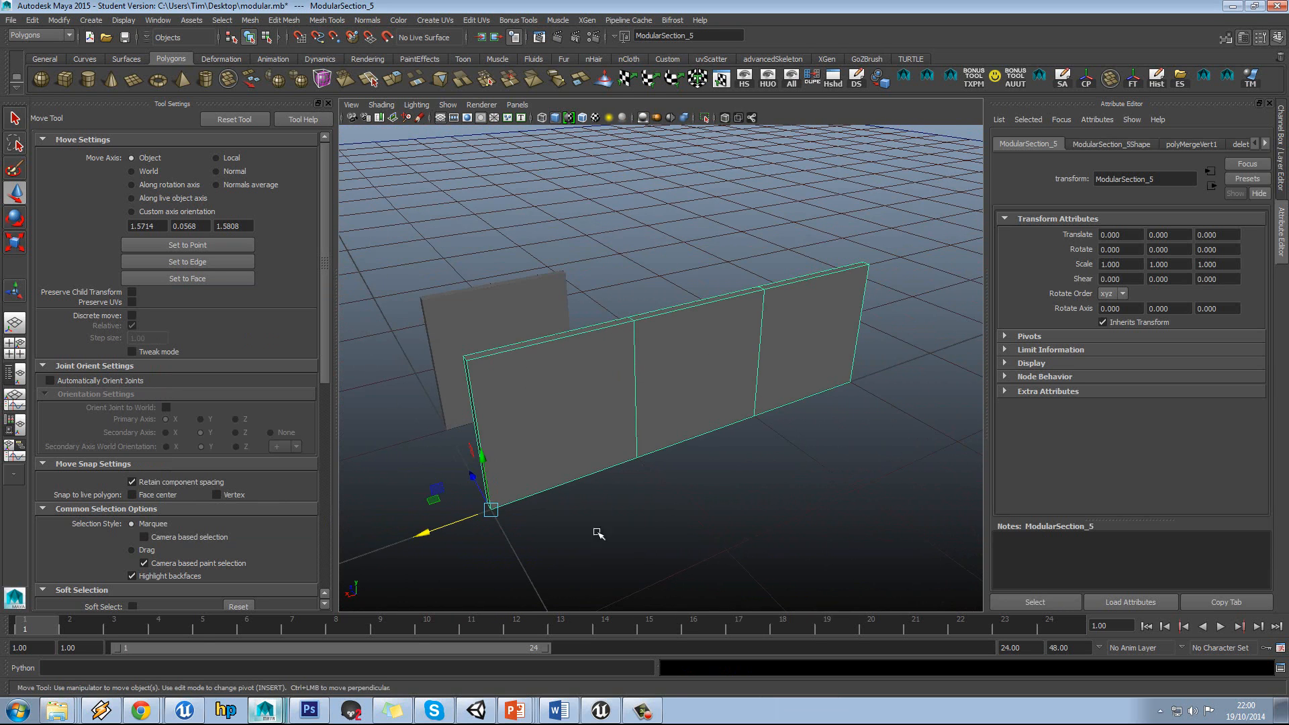
# Switch to Unreal Engine to examine the corridor's lighting, and return to the Maya scene.
pyautogui.click(600, 711)
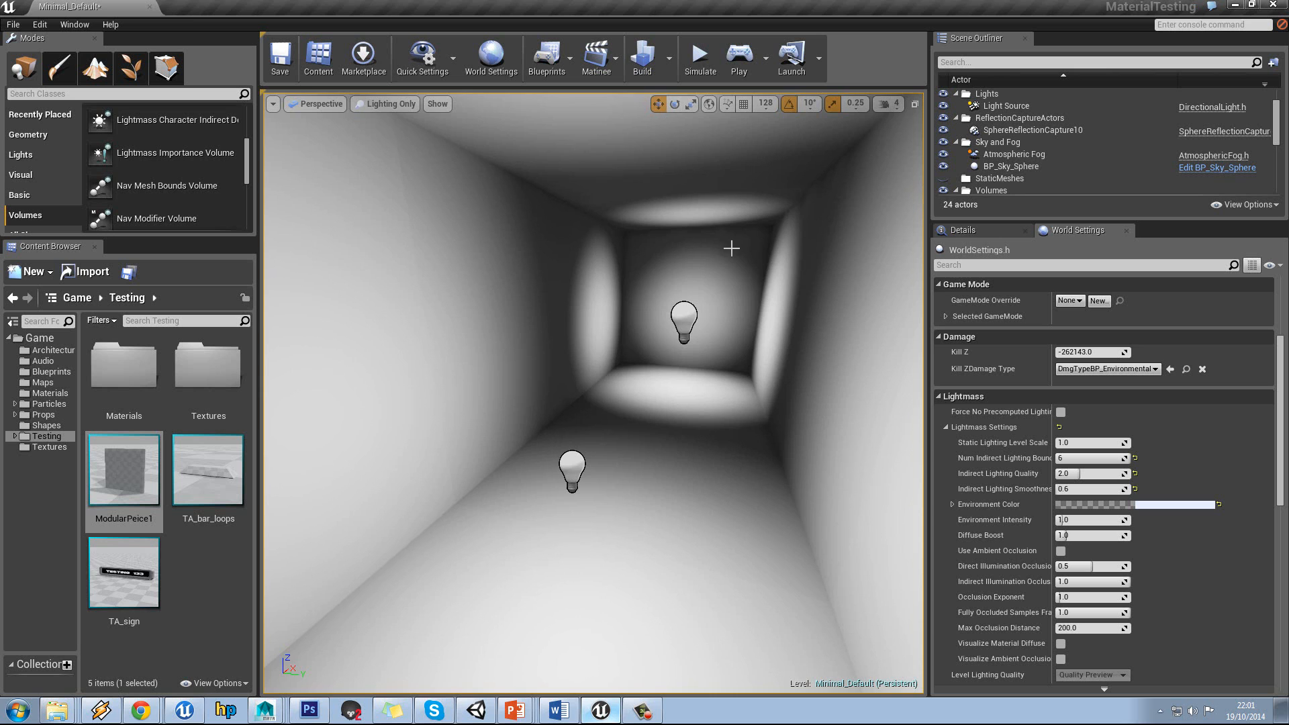
pyautogui.moveTo(732, 248)
pyautogui.mouseDown(button='right')
pyautogui.moveTo(356, 248)
pyautogui.moveTo(832, 242)
pyautogui.moveTo(648, 277)
pyautogui.moveTo(720, 272)
pyautogui.moveTo(727, 249)
pyautogui.mouseUp(button='right')
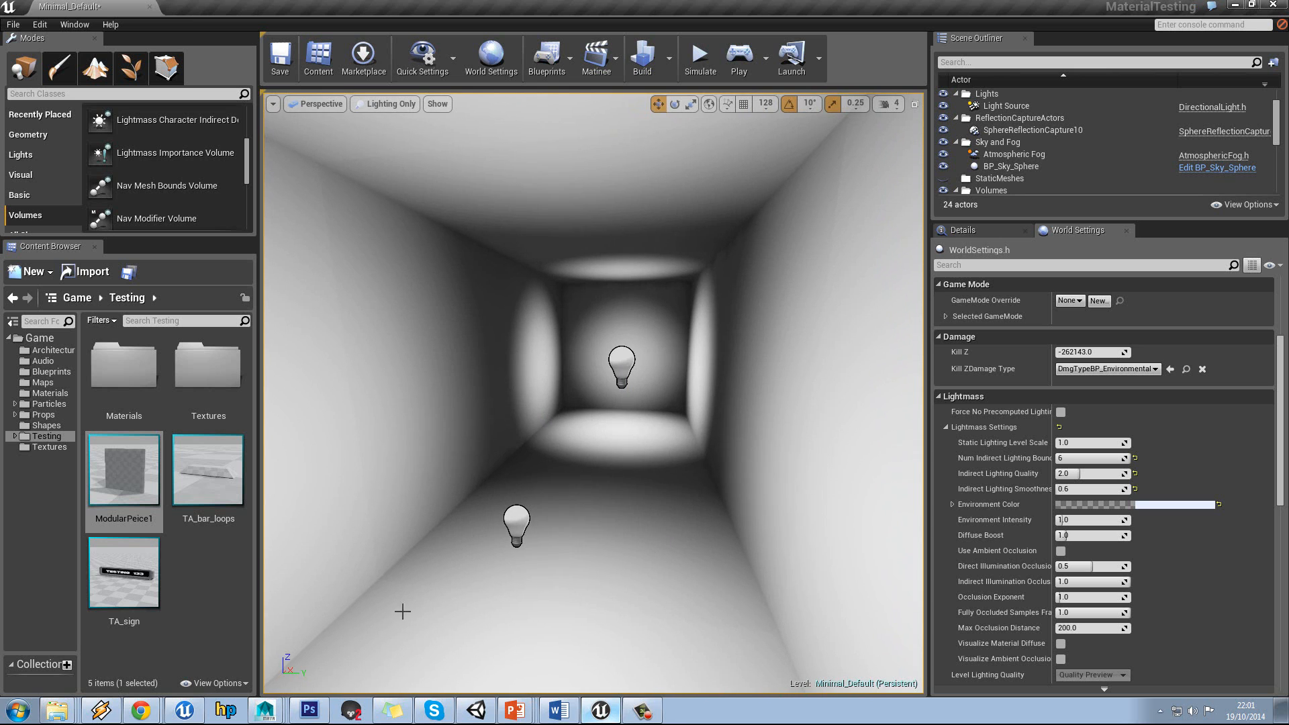
pyautogui.click(265, 710)
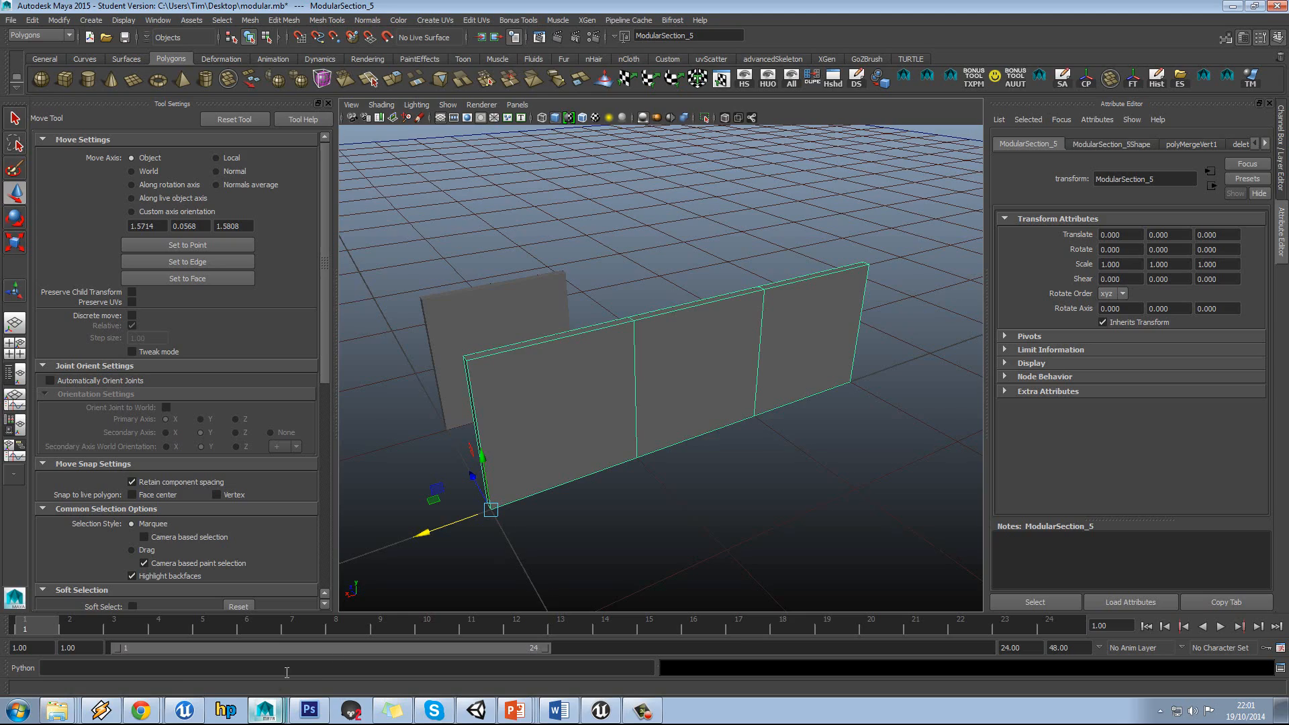
# Open the UV Texture Editor for the combined wall and display its lightmap UV set.
pyautogui.click(721, 80)
pyautogui.keyDown('alt'); pyautogui.moveTo(624, 366); pyautogui.dragTo(454, 399, button='middle'); pyautogui.keyUp('alt')
pyautogui.scroll(-2, 513, 358)
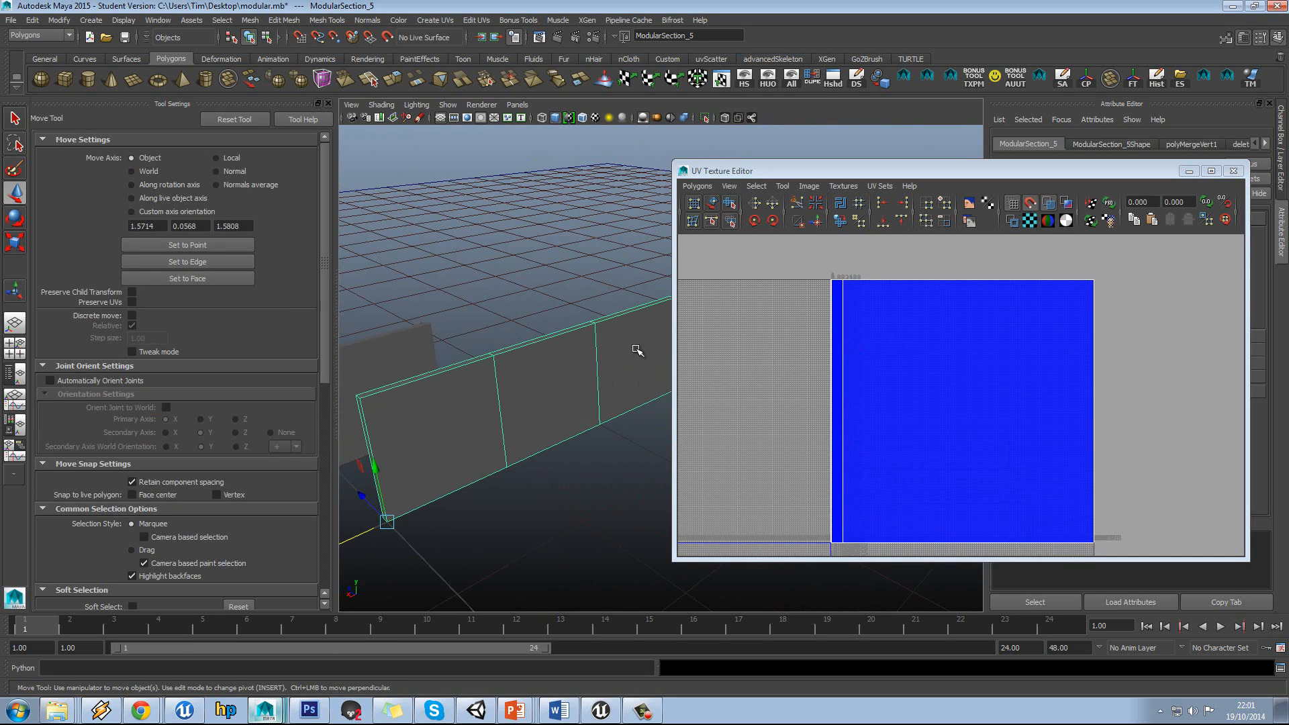
pyautogui.click(403, 356)
pyautogui.click(487, 395)
pyautogui.click(878, 187)
pyautogui.click(883, 213)
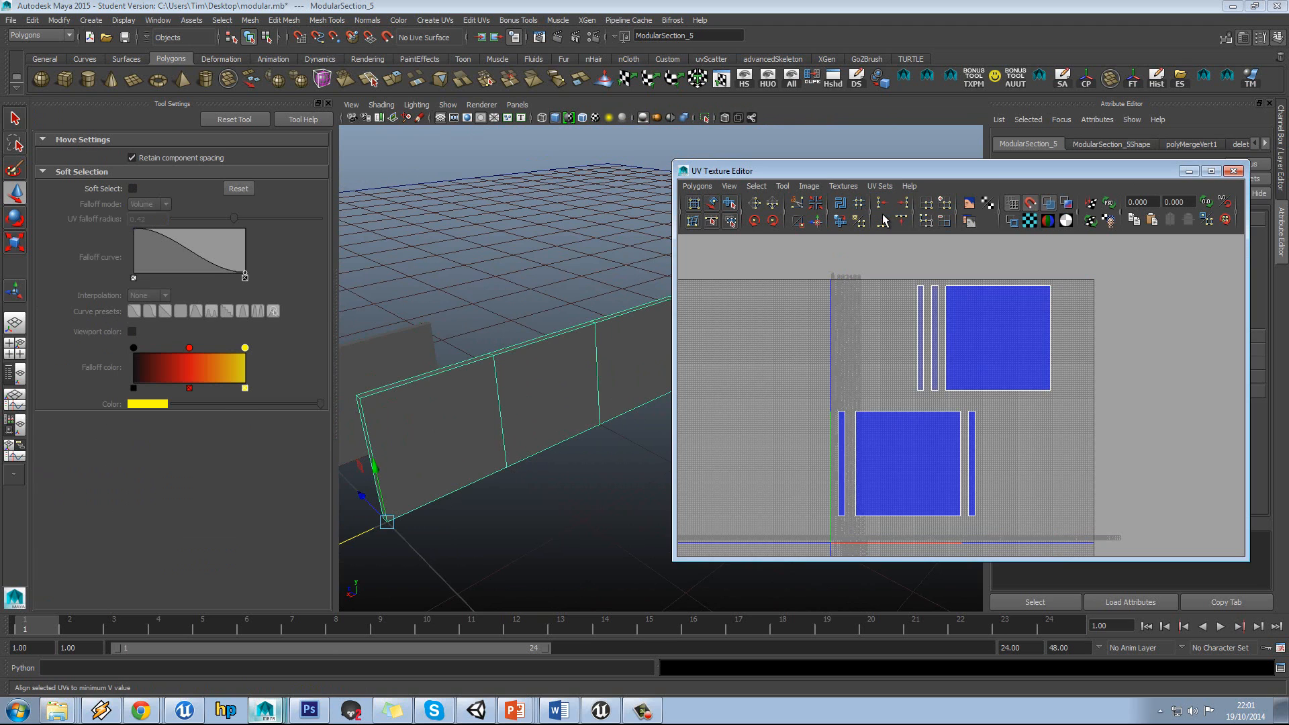
# Select the middle wall section's faces and move their UV shells below the 0–1 UV area.
pyautogui.keyDown('alt'); pyautogui.moveTo(552, 386); pyautogui.dragTo(559, 375, button='middle'); pyautogui.keyUp('alt')
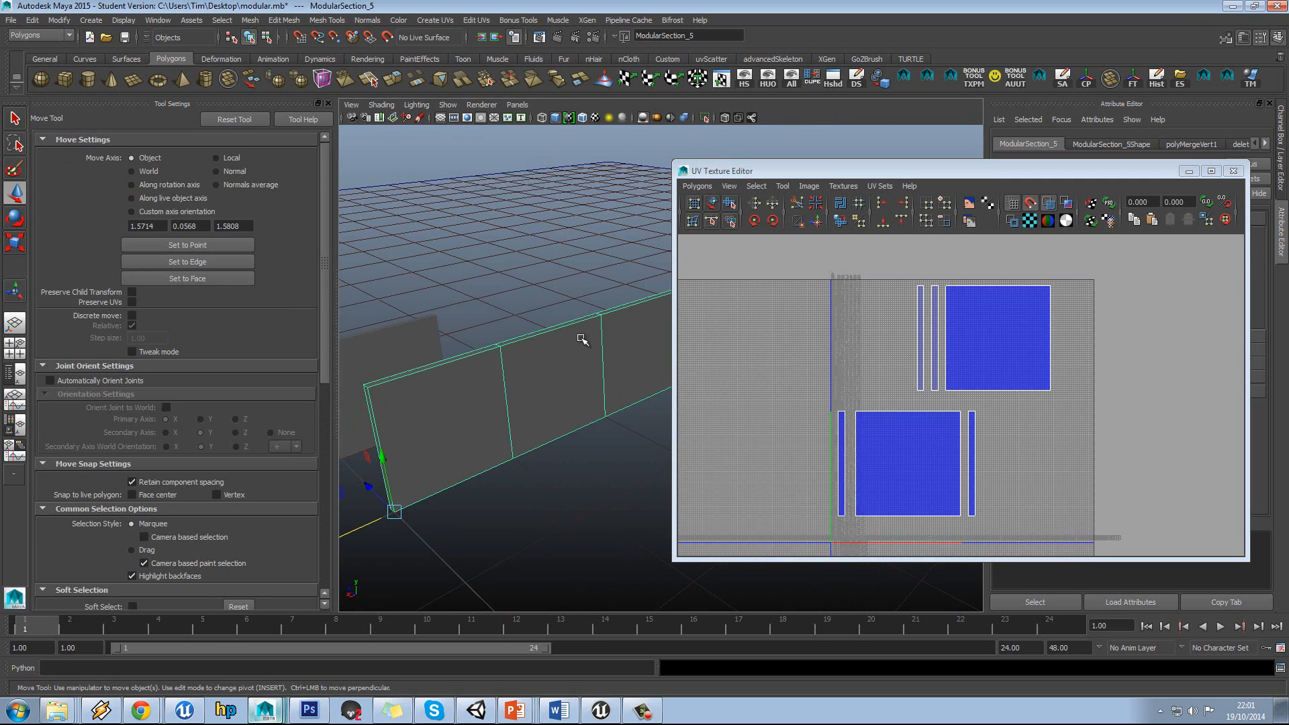
pyautogui.keyDown('alt'); pyautogui.moveTo(582, 340); pyautogui.dragTo(560, 346); pyautogui.keyUp('alt')
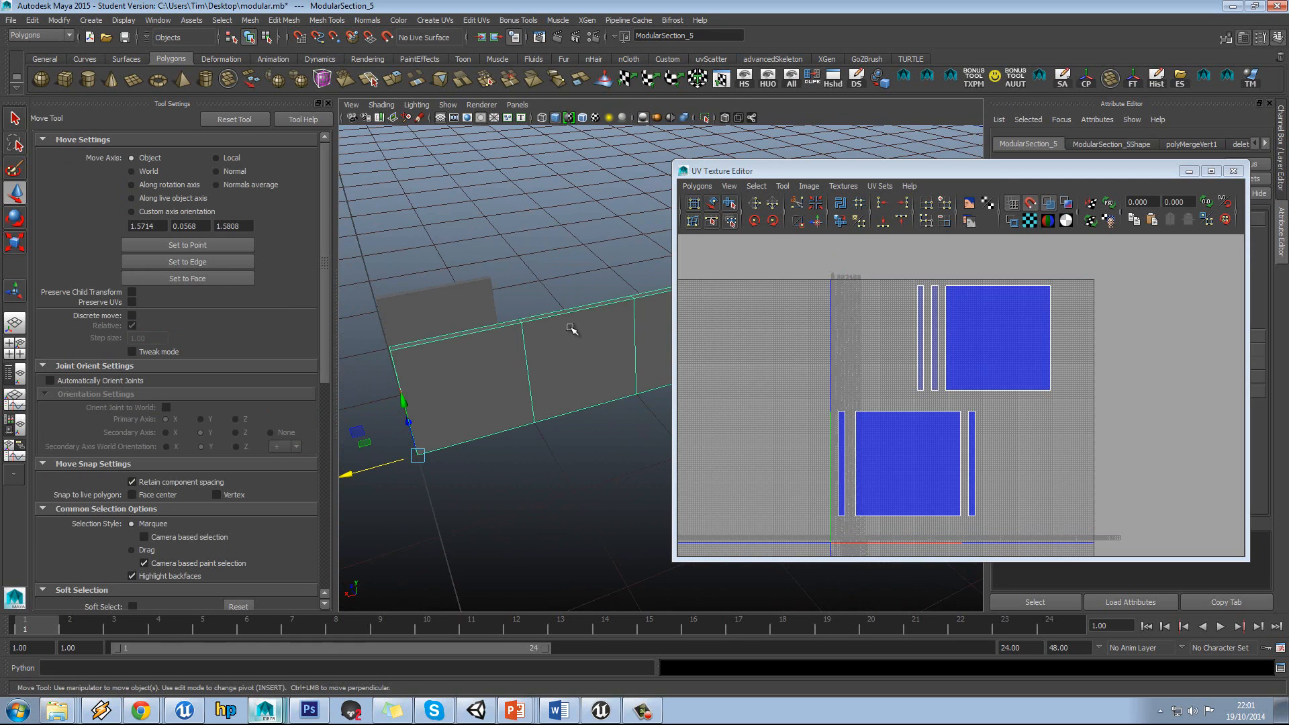
pyautogui.moveTo(570, 311); pyautogui.dragTo(571, 341, button='right')
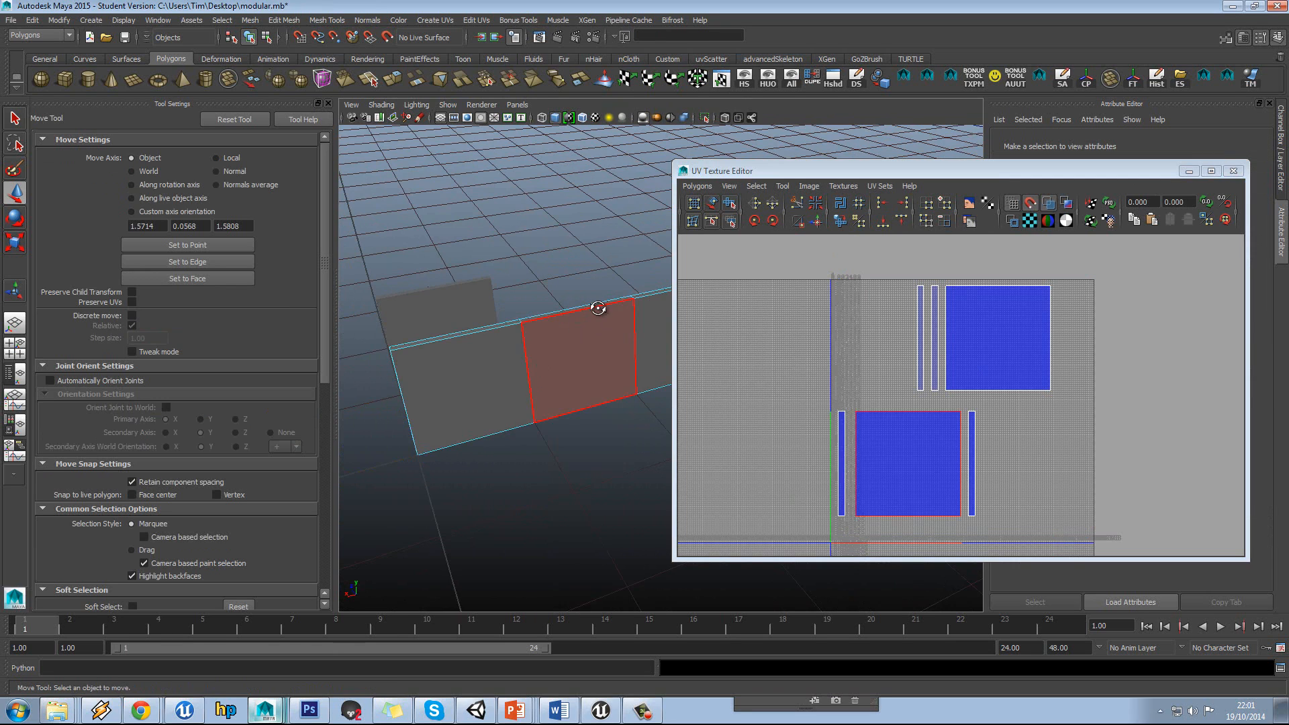
pyautogui.keyDown('alt'); pyautogui.moveTo(600, 307); pyautogui.dragTo(597, 414); pyautogui.keyUp('alt')
pyautogui.keyDown('alt'); pyautogui.moveTo(942, 404); pyautogui.dragTo(907, 314, button='middle'); pyautogui.keyUp('alt')
pyautogui.moveTo(910, 252); pyautogui.dragTo(964, 521)
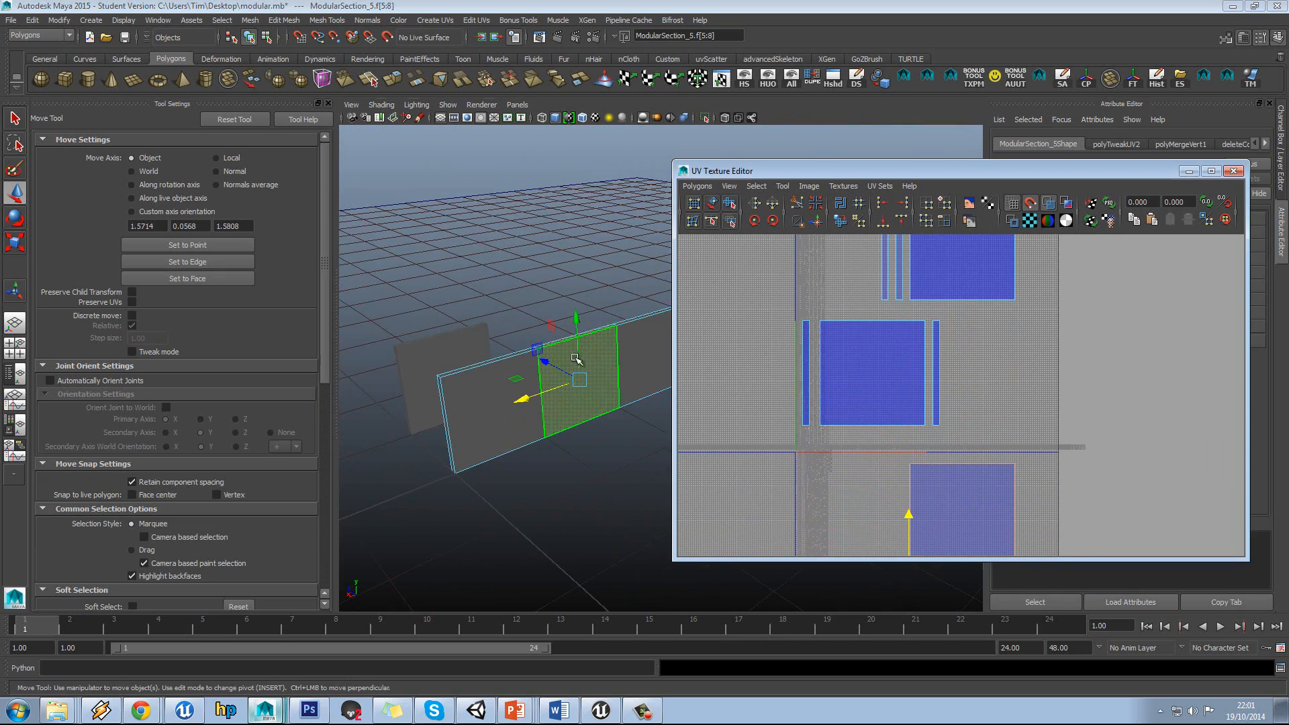
# Select the far end section's faces and move their UV shells above the 0–1 UV area.
pyautogui.keyDown('alt'); pyautogui.moveTo(521, 360); pyautogui.dragTo(528, 445); pyautogui.keyUp('alt')
pyautogui.scroll(-2, 984, 395)
pyautogui.keyDown('alt'); pyautogui.moveTo(934, 294); pyautogui.dragTo(907, 369, button='middle'); pyautogui.keyUp('alt')
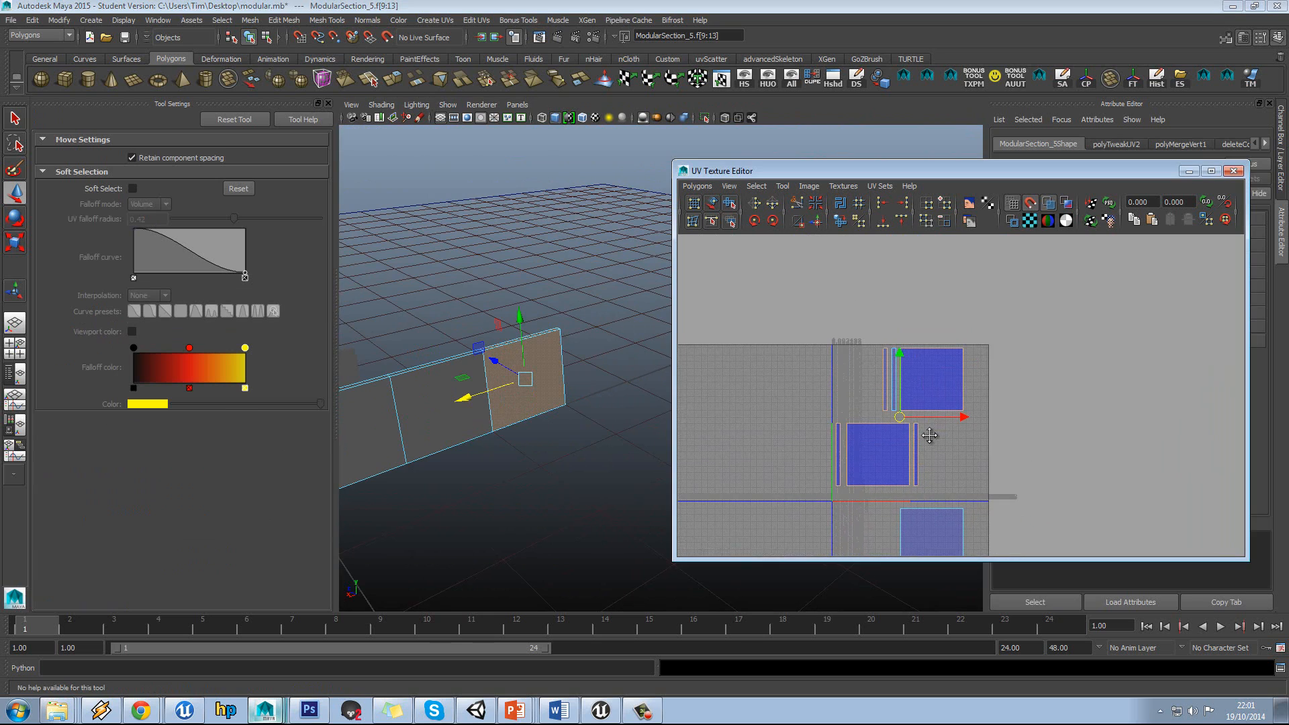
pyautogui.moveTo(909, 309); pyautogui.dragTo(916, 167, button='middle')
# Select the UV shells lying below the 0–1 area and rearrange them with the others into three rows of two groups.
pyautogui.scroll(-1, 976, 369)
pyautogui.scroll(-3, 975, 369)
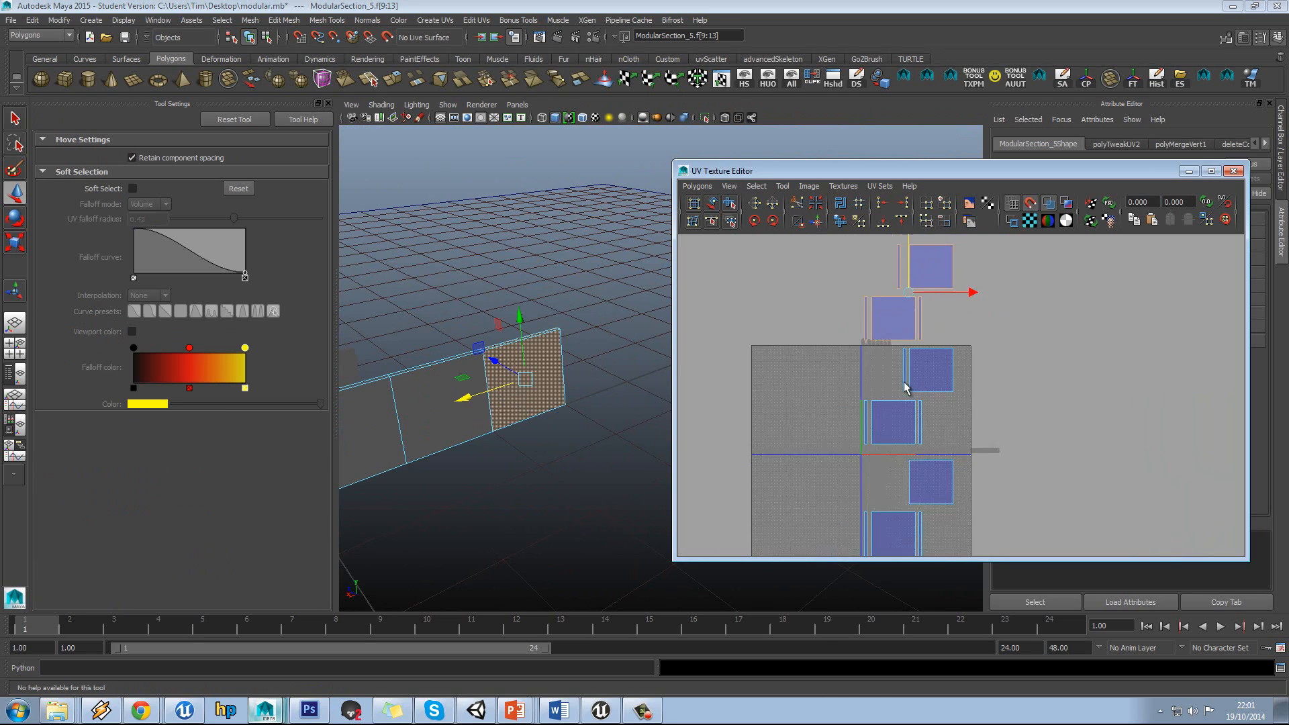
pyautogui.moveTo(915, 369); pyautogui.dragTo(962, 446, button='right')
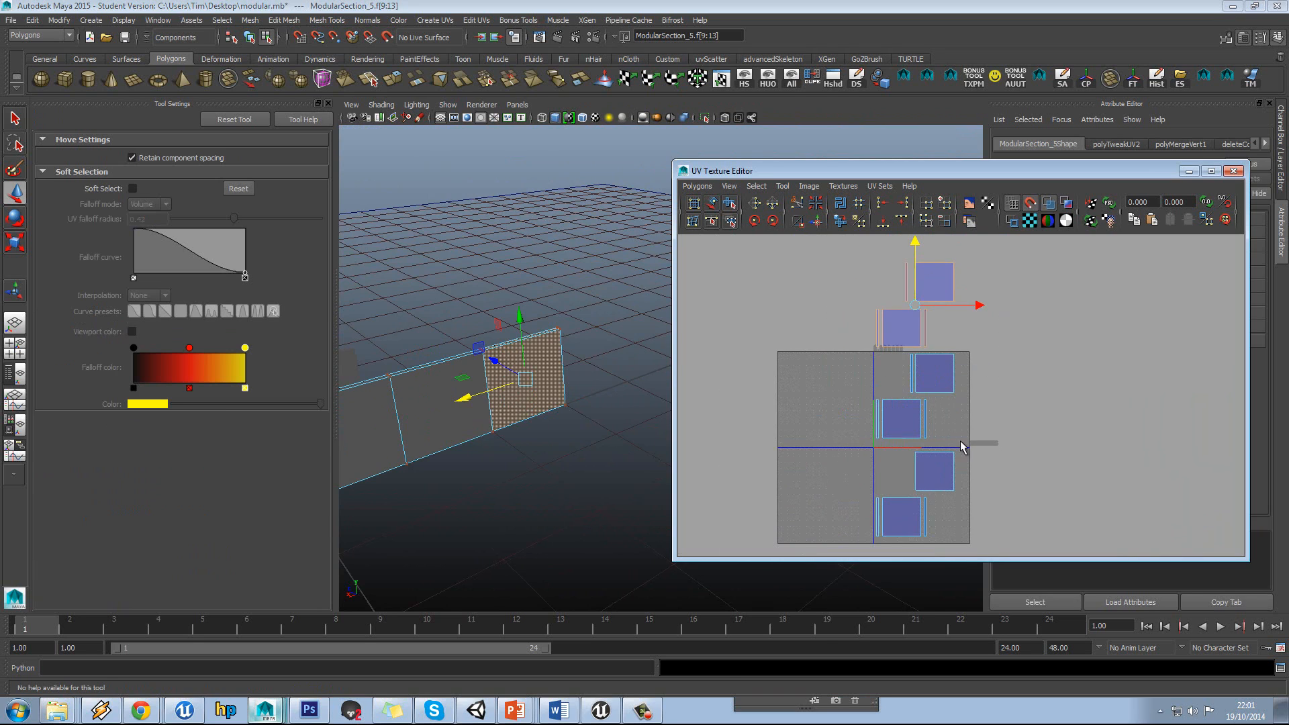
pyautogui.moveTo(901, 487); pyautogui.dragTo(986, 283)
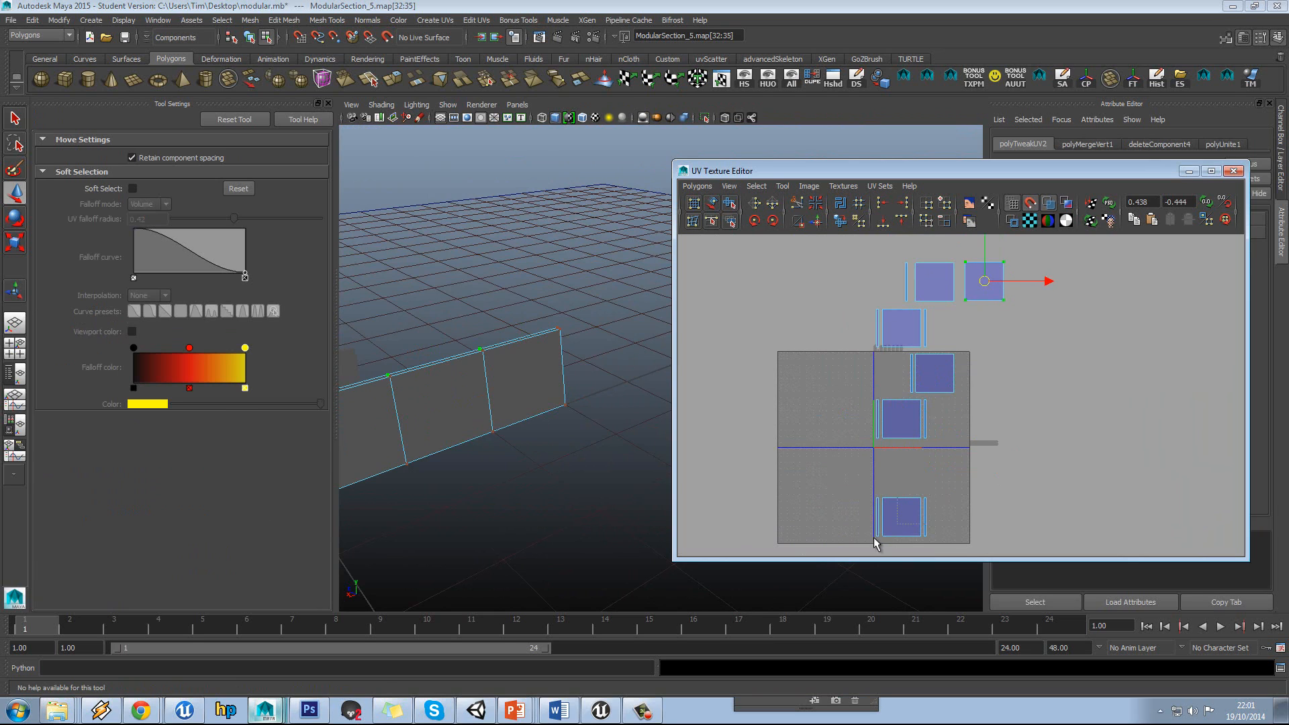
pyautogui.moveTo(875, 543); pyautogui.dragTo(975, 329)
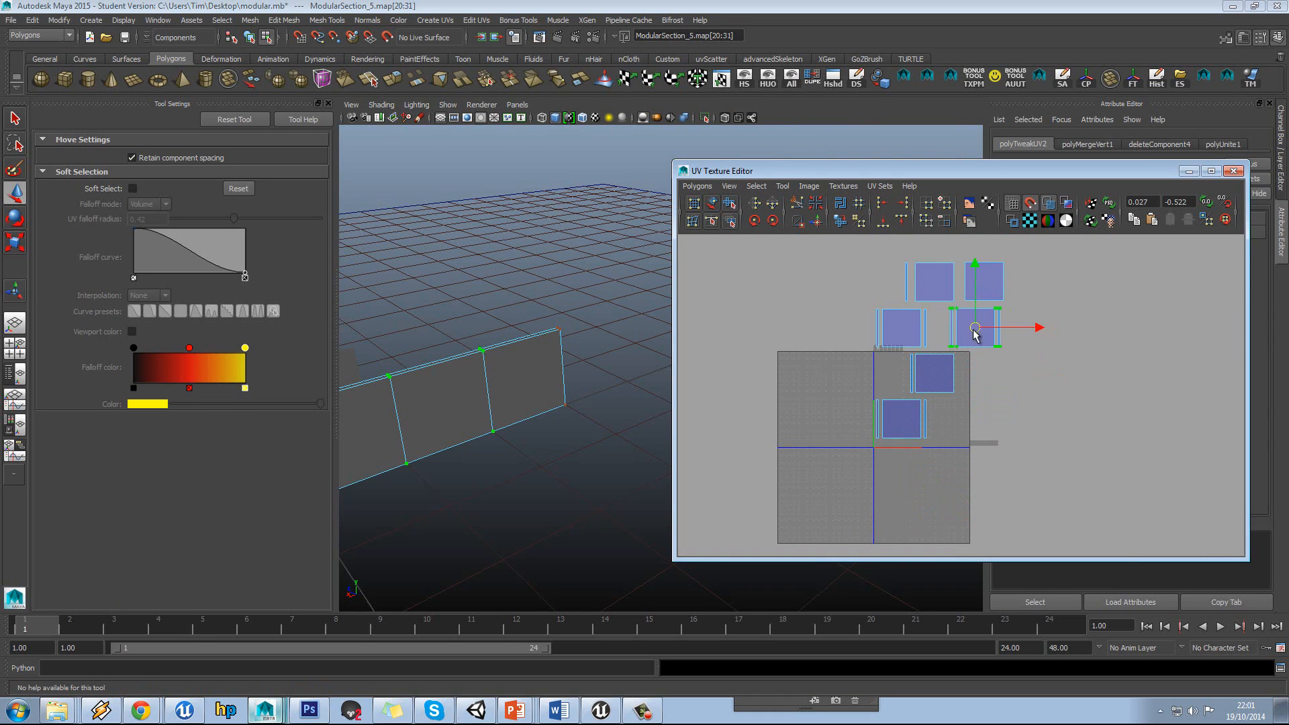
pyautogui.moveTo(949, 468); pyautogui.dragTo(1038, 415)
pyautogui.moveTo(957, 368); pyautogui.dragTo(932, 369)
# Select all the UV shells, move them over the 0–1 area and scale them down uniformly to fit.
pyautogui.moveTo(852, 256); pyautogui.dragTo(1028, 425)
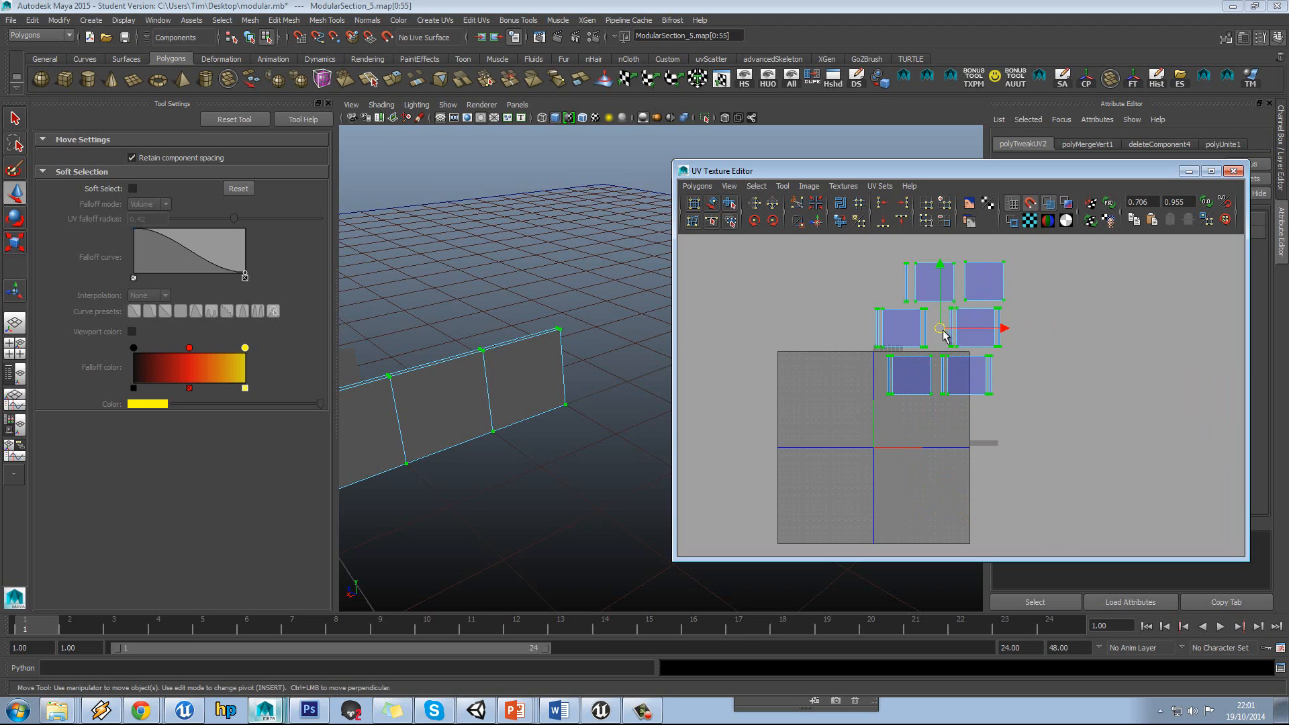
pyautogui.moveTo(943, 336); pyautogui.dragTo(929, 403)
pyautogui.scroll(3, 941, 403)
pyautogui.press('r')
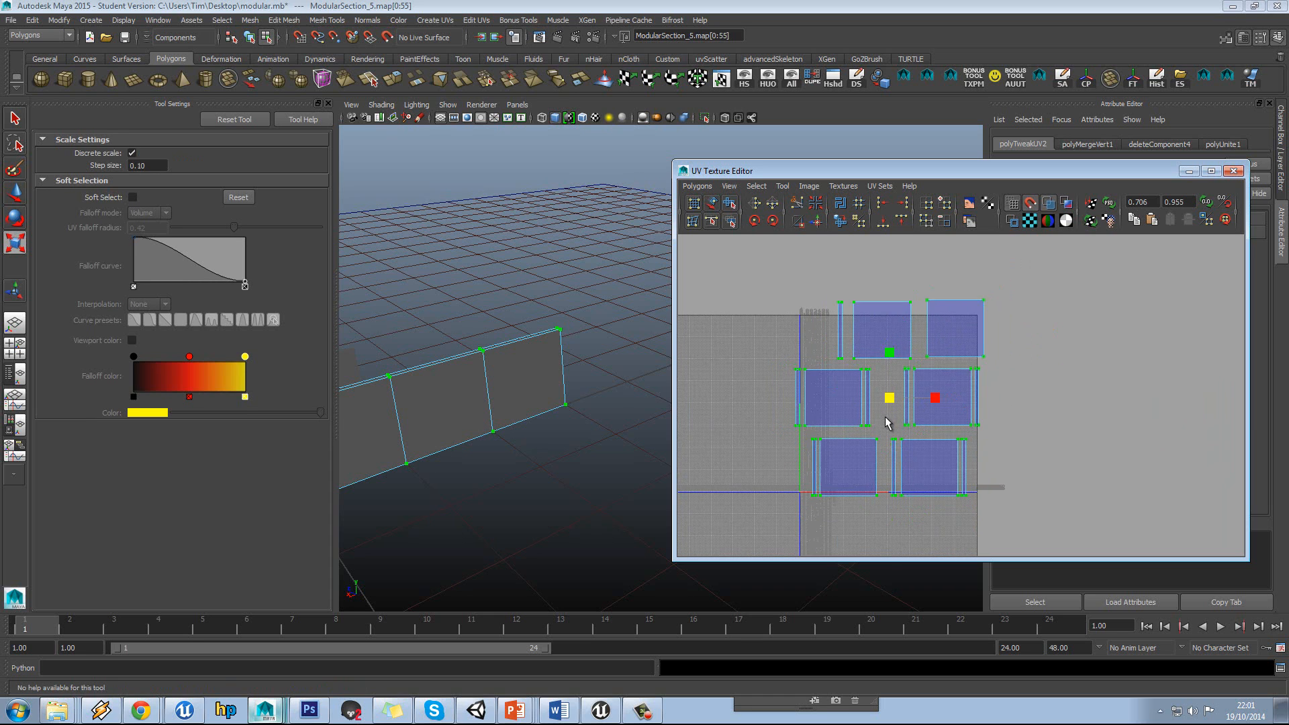
pyautogui.moveTo(888, 421); pyautogui.dragTo(887, 424, button='middle')
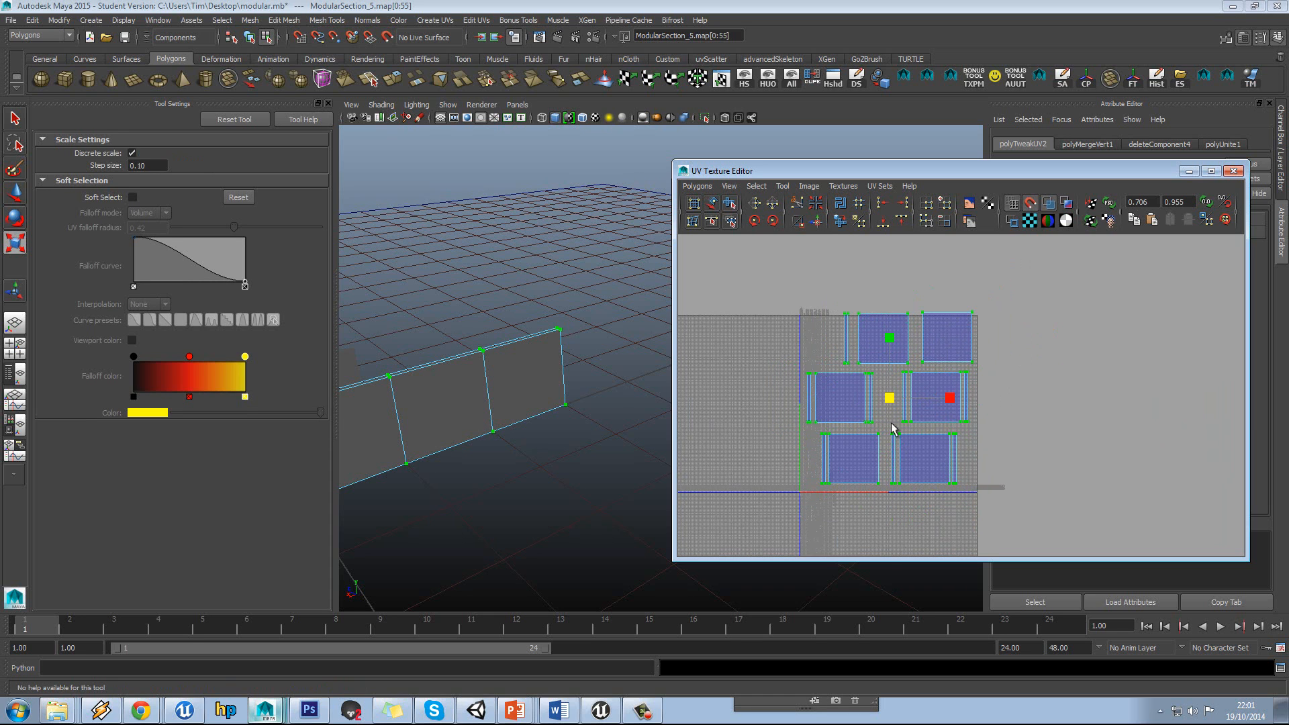
# Select the narrow strip shell in the upper row and snap its corner onto the UV grid.
pyautogui.scroll(5, 893, 427)
pyautogui.press('w')
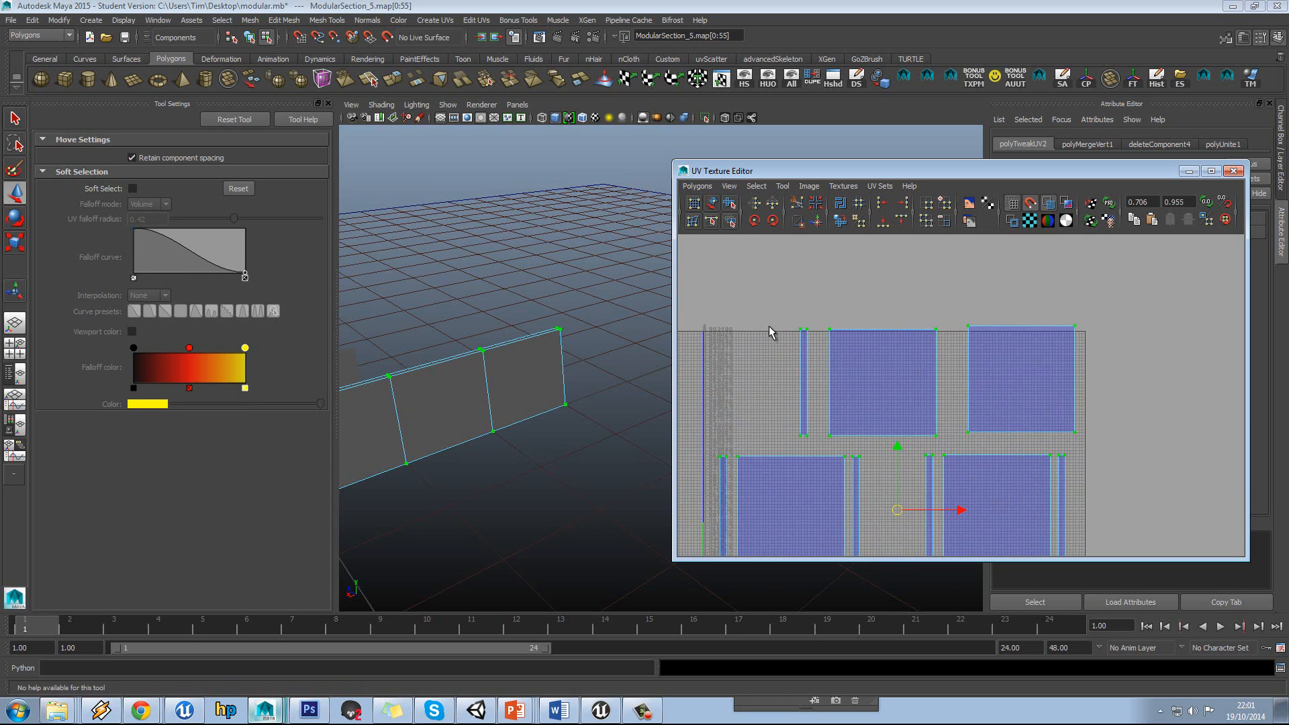
pyautogui.moveTo(813, 447); pyautogui.dragTo(814, 444)
pyautogui.scroll(3, 775, 368)
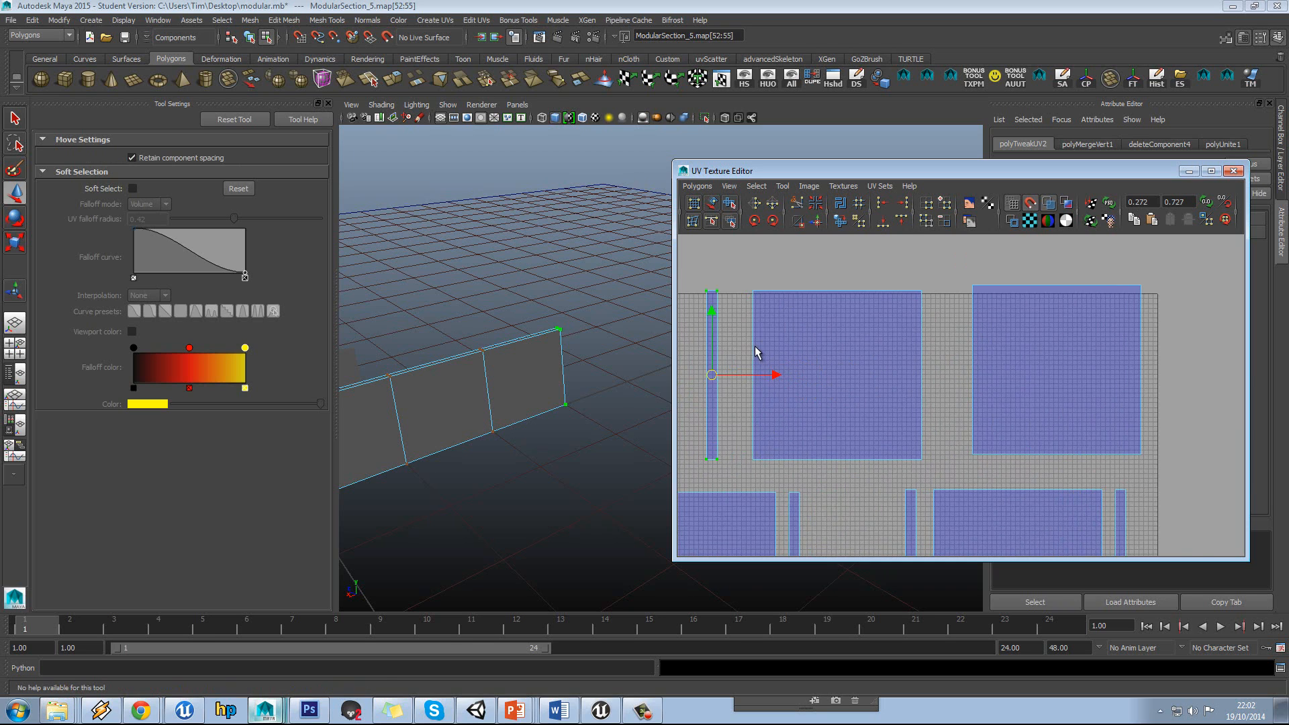
pyautogui.keyDown('alt'); pyautogui.moveTo(727, 333); pyautogui.dragTo(769, 337, button='middle'); pyautogui.keyUp('alt')
pyautogui.moveTo(760, 327); pyautogui.dragTo(761, 331)
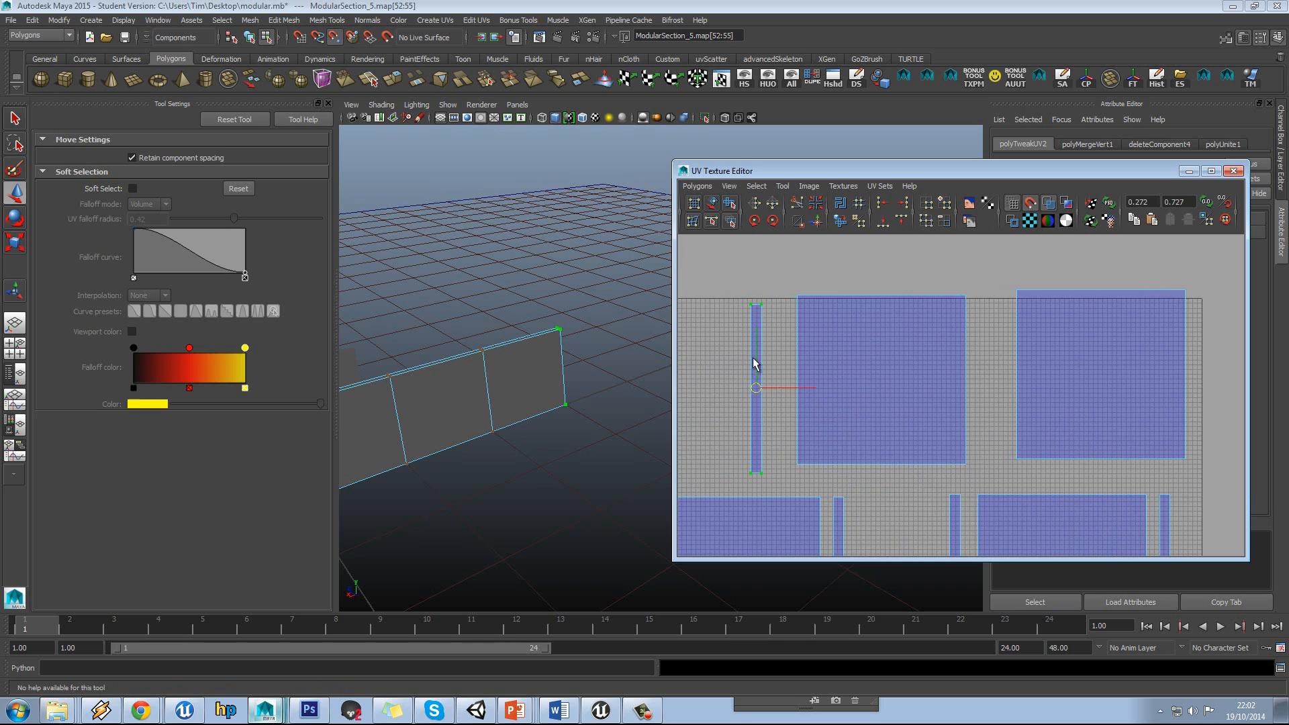
pyautogui.moveTo(753, 358); pyautogui.dragTo(742, 308)
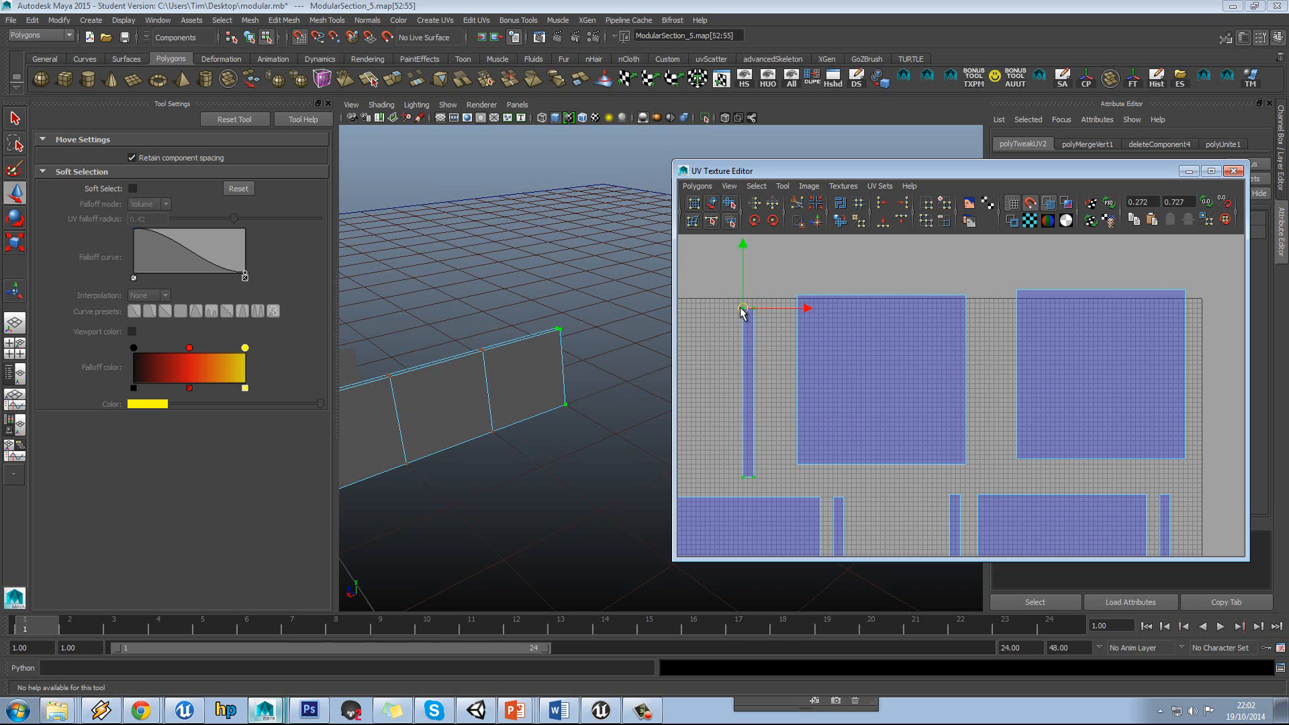
# Set the pivot of the large shell beside the strip to its corner and snap that corner onto the UV grid.
pyautogui.click(829, 366)
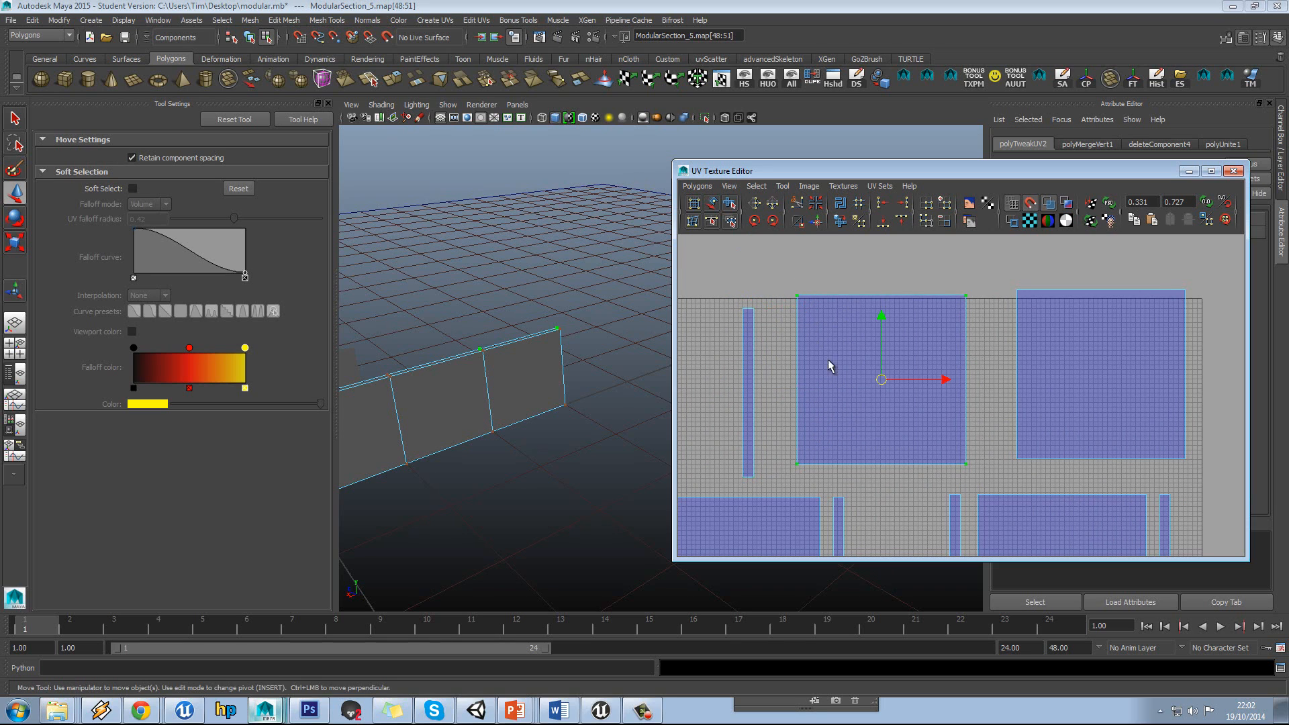
pyautogui.press('v')
pyautogui.press('d')
pyautogui.moveTo(881, 380); pyautogui.dragTo(801, 307)
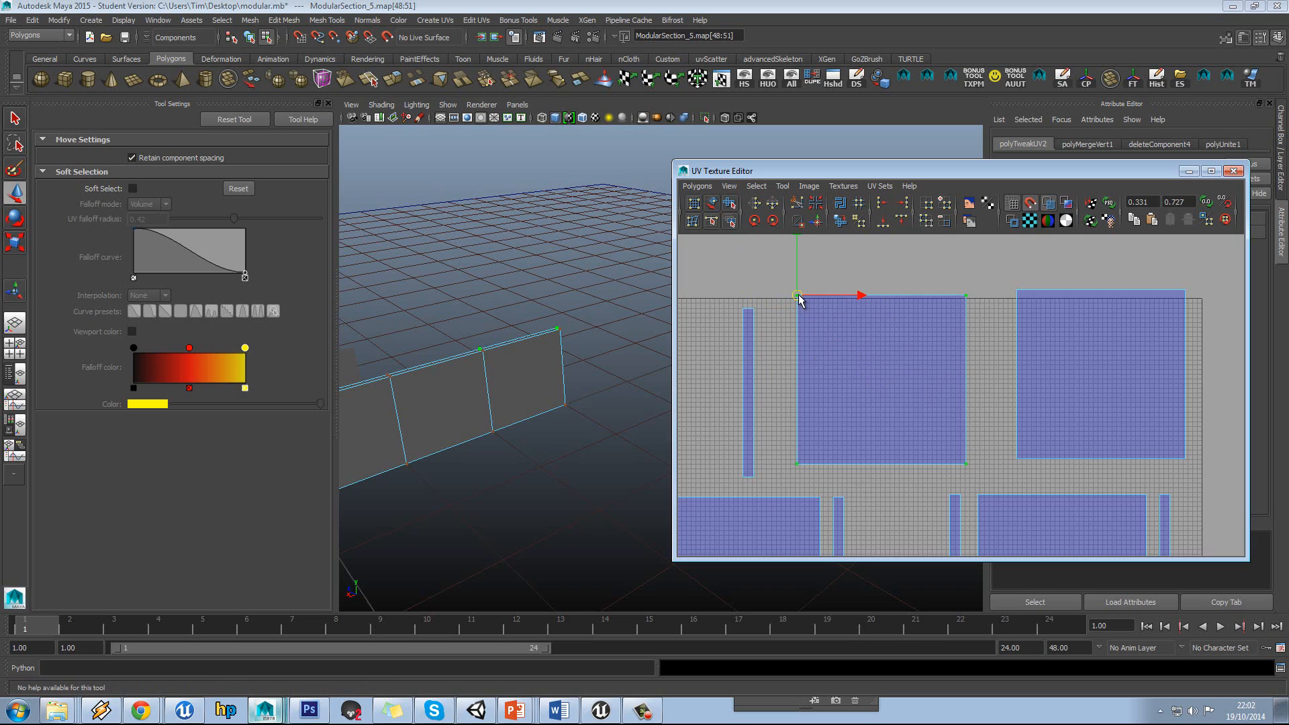
pyautogui.press('x')
pyautogui.moveTo(798, 294)
pyautogui.mouseDown()
pyautogui.moveTo(787, 317)
pyautogui.moveTo(776, 309)
pyautogui.mouseUp()
pyautogui.scroll(-3, 837, 334)
pyautogui.scroll(-1, 838, 341)
pyautogui.click(748, 294)
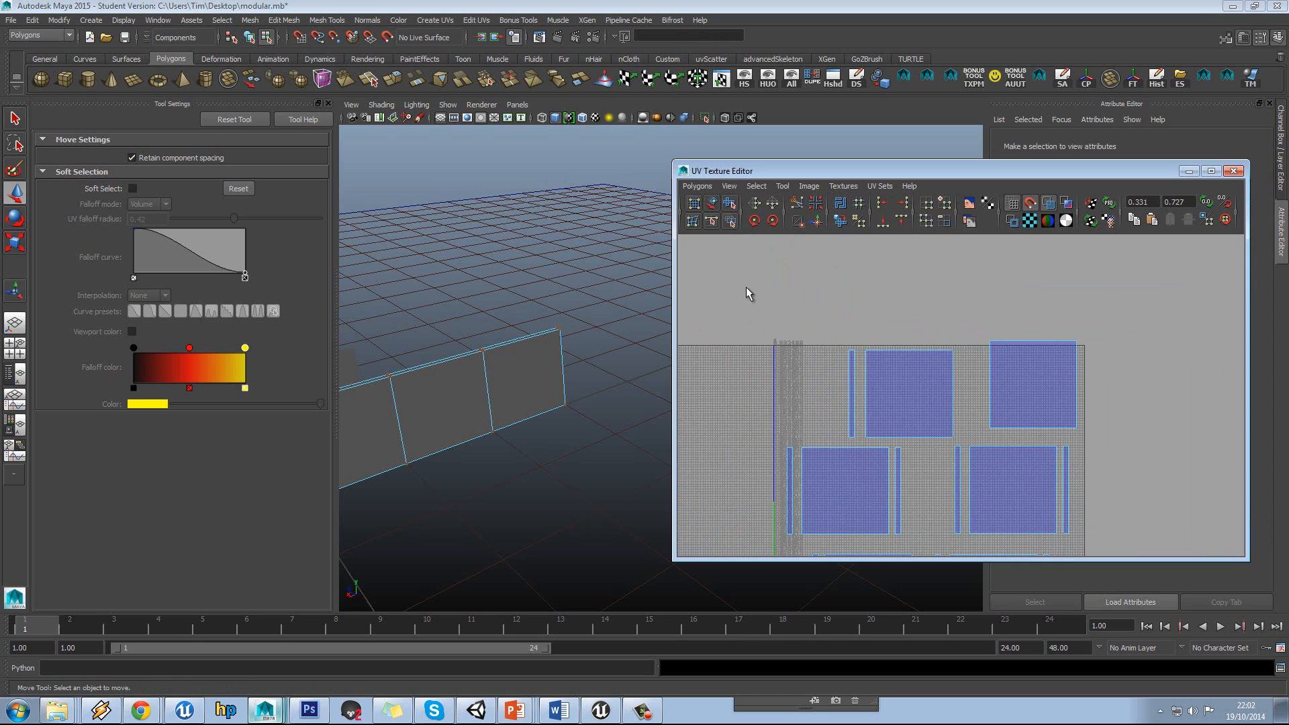
# Select all the UVs and snap them to a 128 by 128 grid with UVs moved to the pixel border.
pyautogui.moveTo(1112, 591); pyautogui.dragTo(1115, 592)
pyautogui.keyDown('alt'); pyautogui.moveTo(1021, 453); pyautogui.dragTo(1015, 368, button='middle'); pyautogui.keyUp('alt')
pyautogui.scroll(-3, 940, 343)
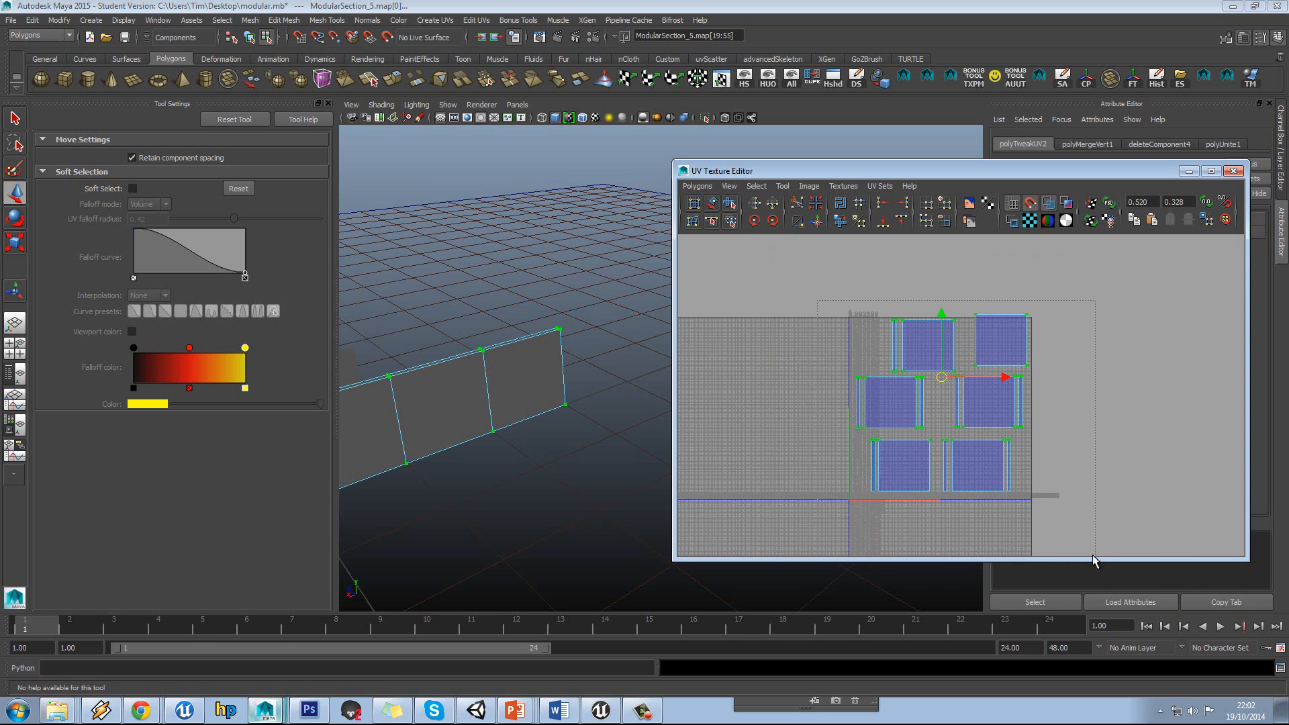
pyautogui.scroll(2, 962, 405)
pyautogui.click(697, 186)
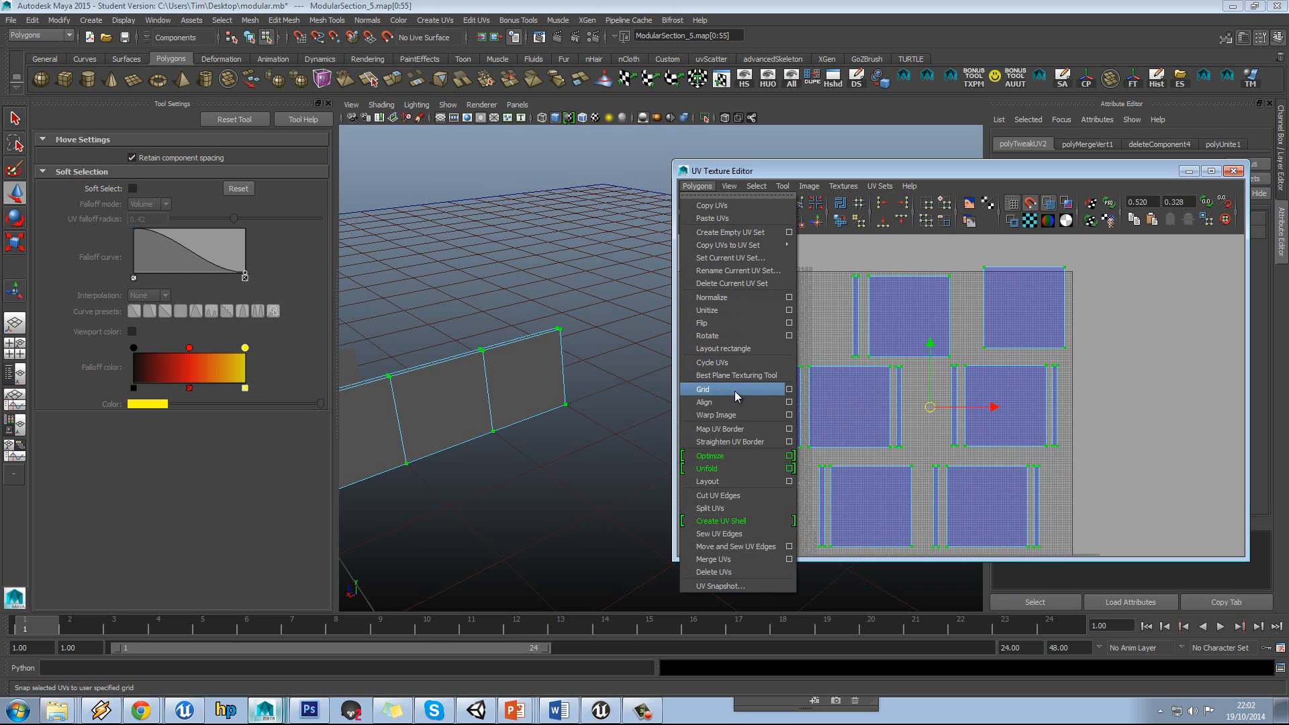
pyautogui.click(789, 390)
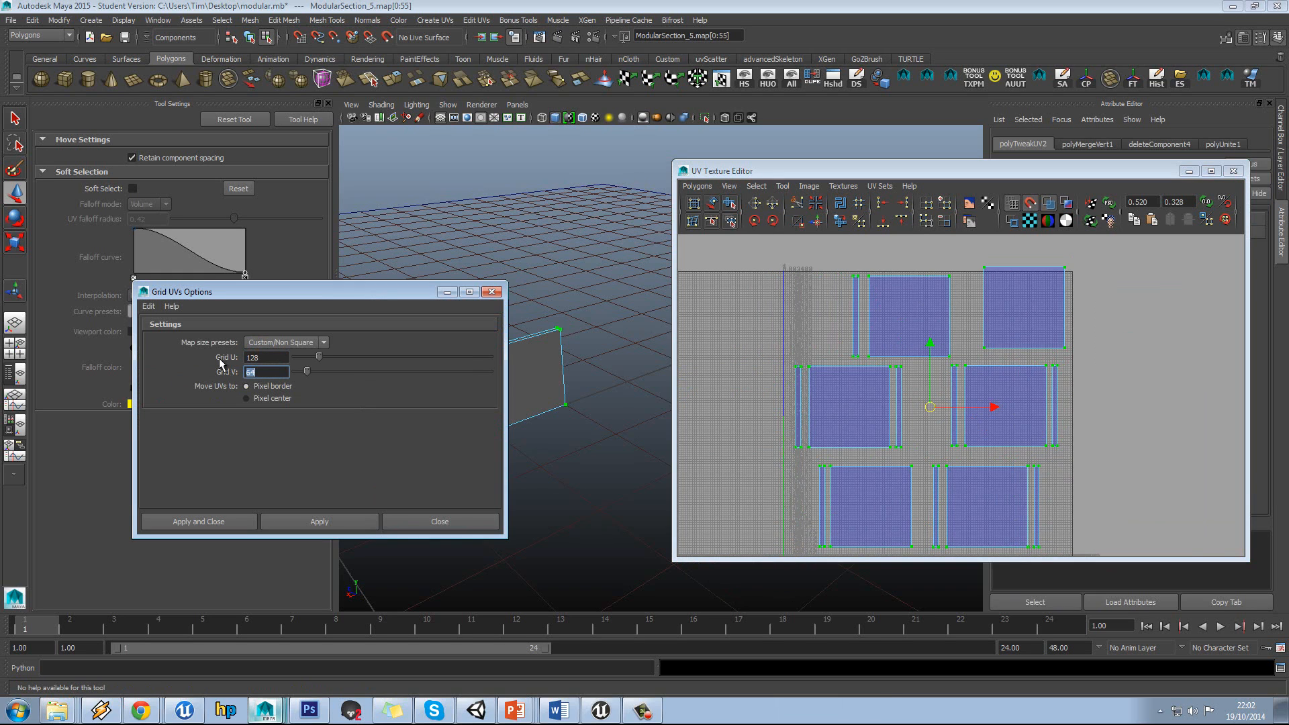
pyautogui.click(320, 521)
# Examine the alignment of the shell edges to the grid and the spacing between the shells.
pyautogui.click(834, 316)
pyautogui.scroll(5, 839, 322)
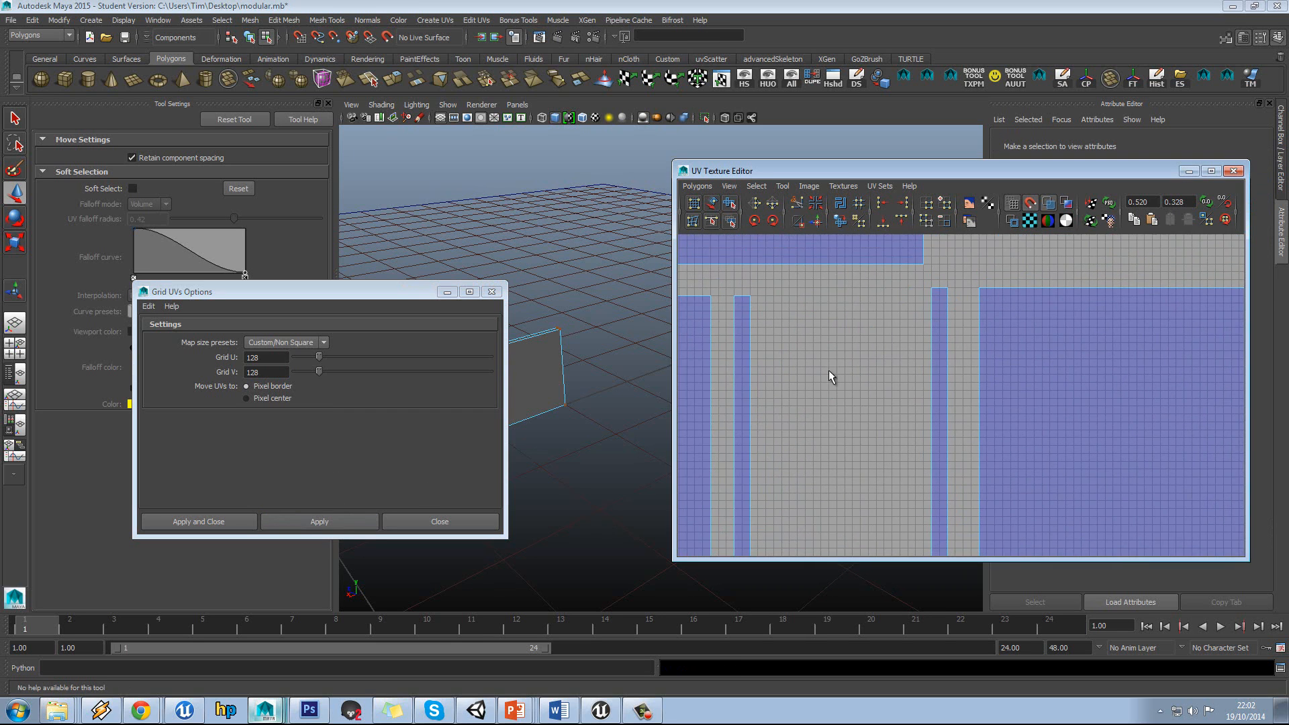
pyautogui.keyDown('alt'); pyautogui.moveTo(829, 371); pyautogui.dragTo(712, 278, button='middle'); pyautogui.keyUp('alt')
pyautogui.keyDown('alt'); pyautogui.moveTo(923, 368); pyautogui.dragTo(901, 358, button='middle'); pyautogui.keyUp('alt')
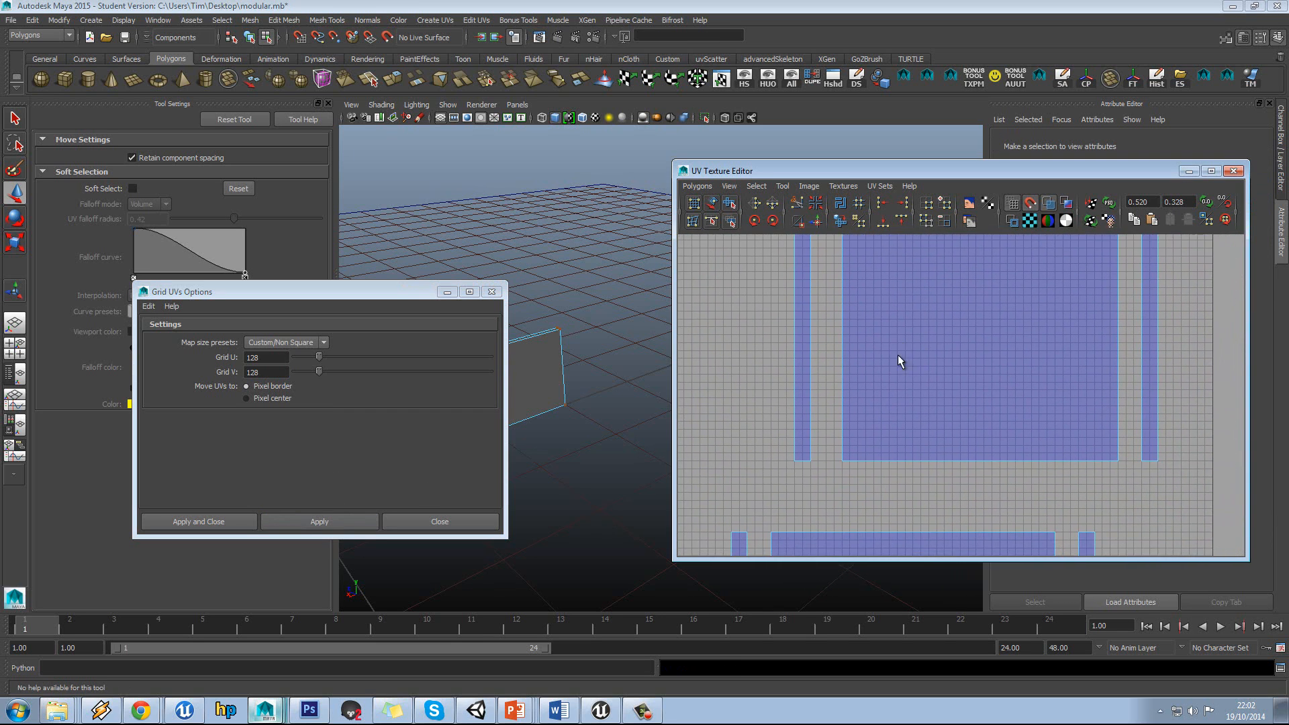
pyautogui.scroll(-2, 900, 361)
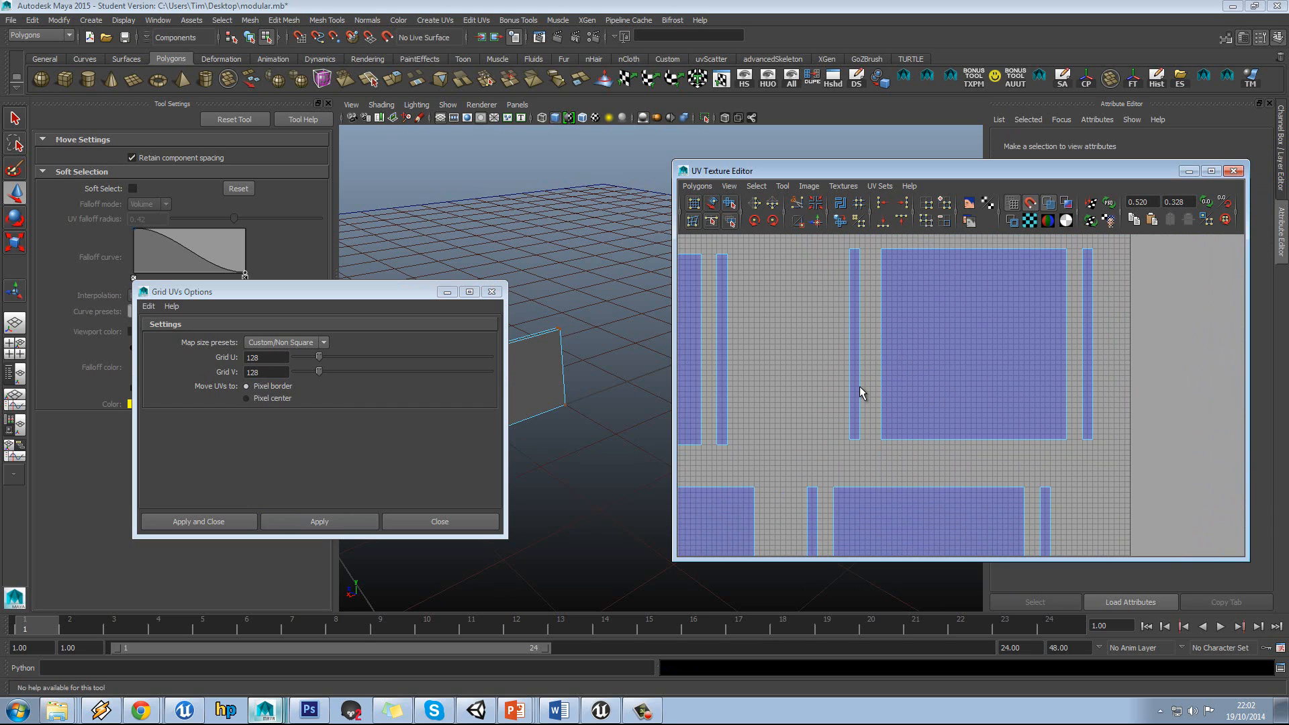
pyautogui.keyDown('alt'); pyautogui.moveTo(899, 324); pyautogui.dragTo(926, 372, button='middle'); pyautogui.keyUp('alt')
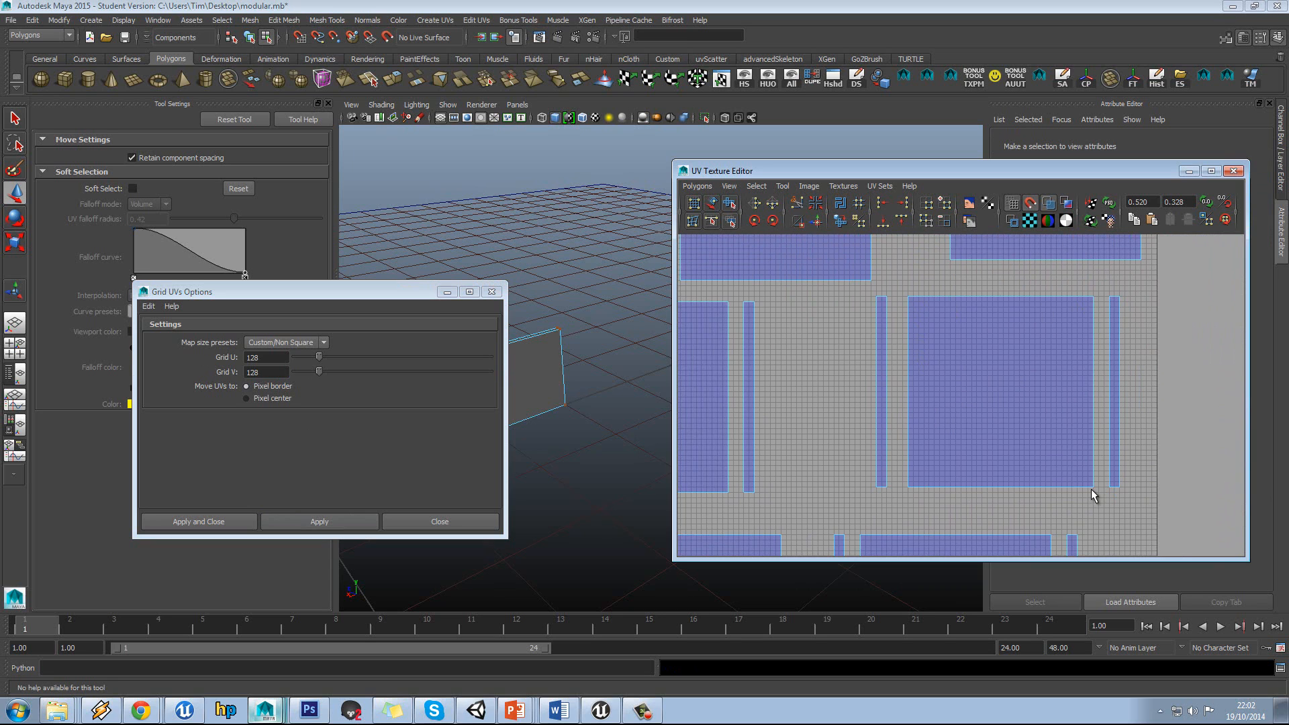
pyautogui.scroll(-5, 918, 468)
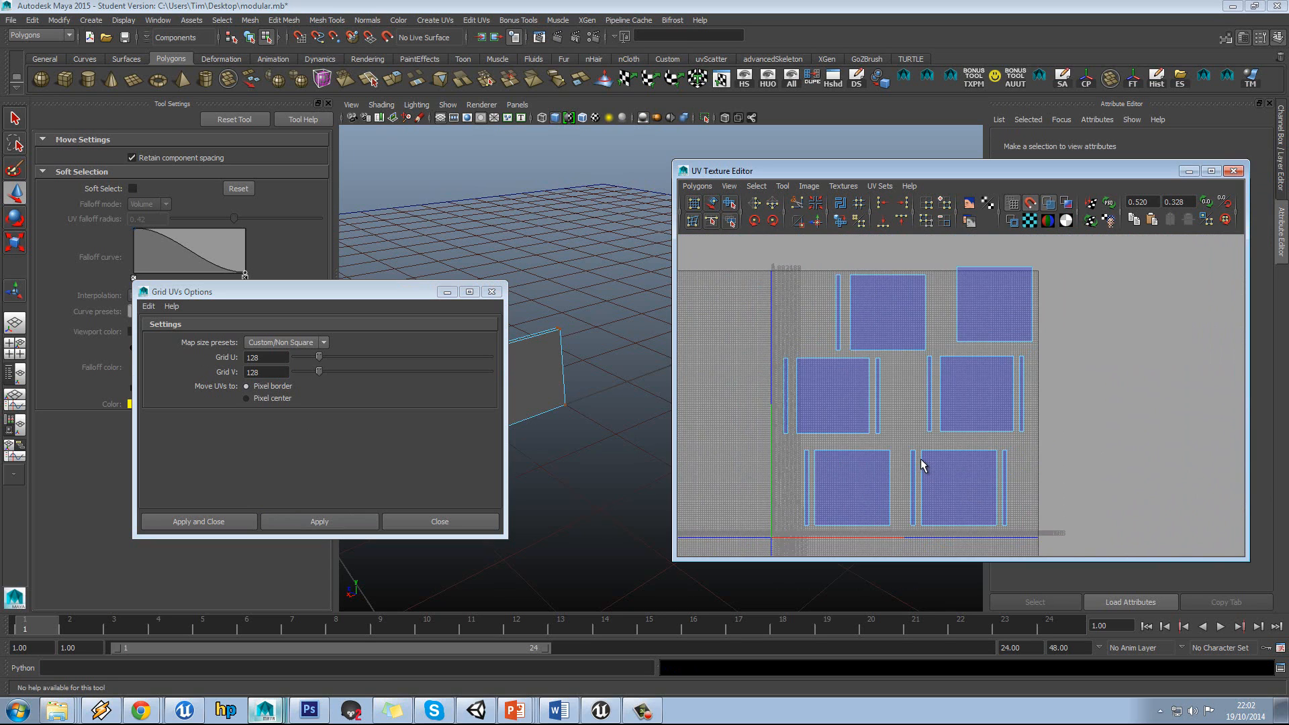
# Snap the pivot of the shell overhanging the 0–1 border to its corner and move it onto the grid inside the area.
pyautogui.scroll(4, 919, 361)
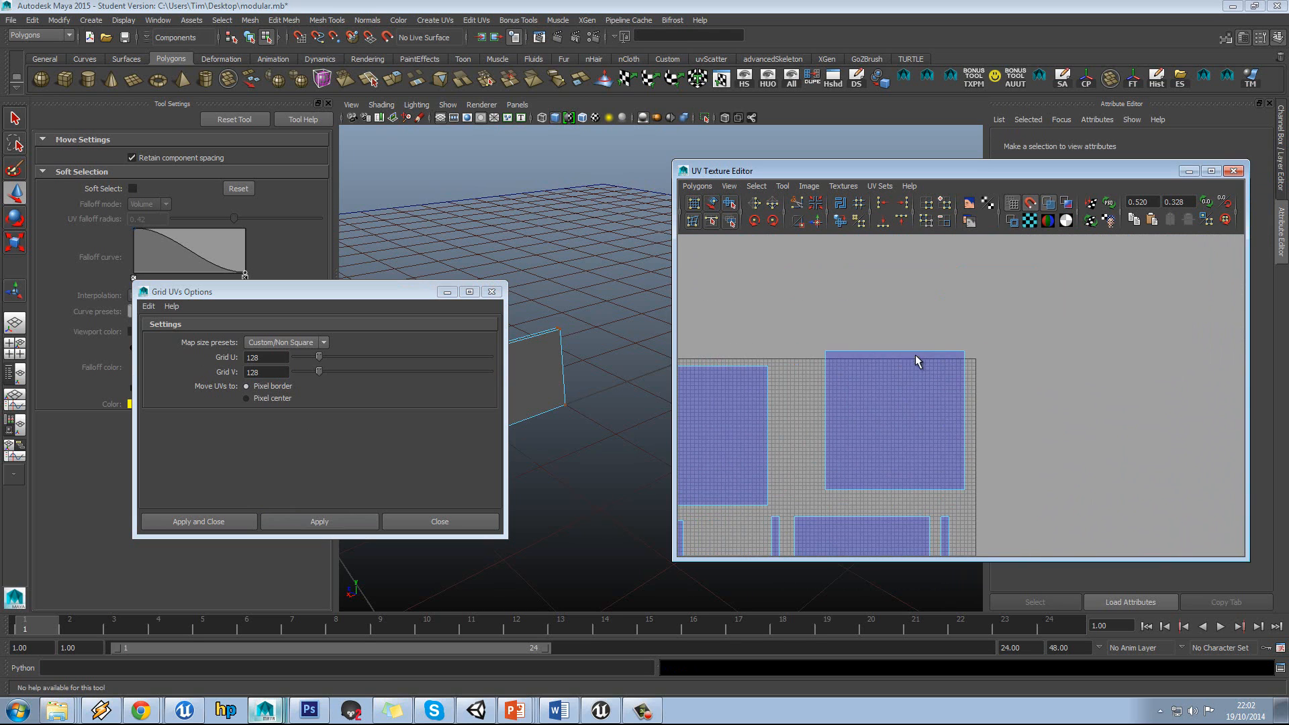
pyautogui.moveTo(943, 475); pyautogui.dragTo(998, 517)
pyautogui.scroll(4, 875, 418)
pyautogui.keyDown('alt'); pyautogui.moveTo(715, 332); pyautogui.dragTo(815, 252, button='middle'); pyautogui.keyUp('alt')
pyautogui.moveTo(1071, 501); pyautogui.dragTo(1069, 498)
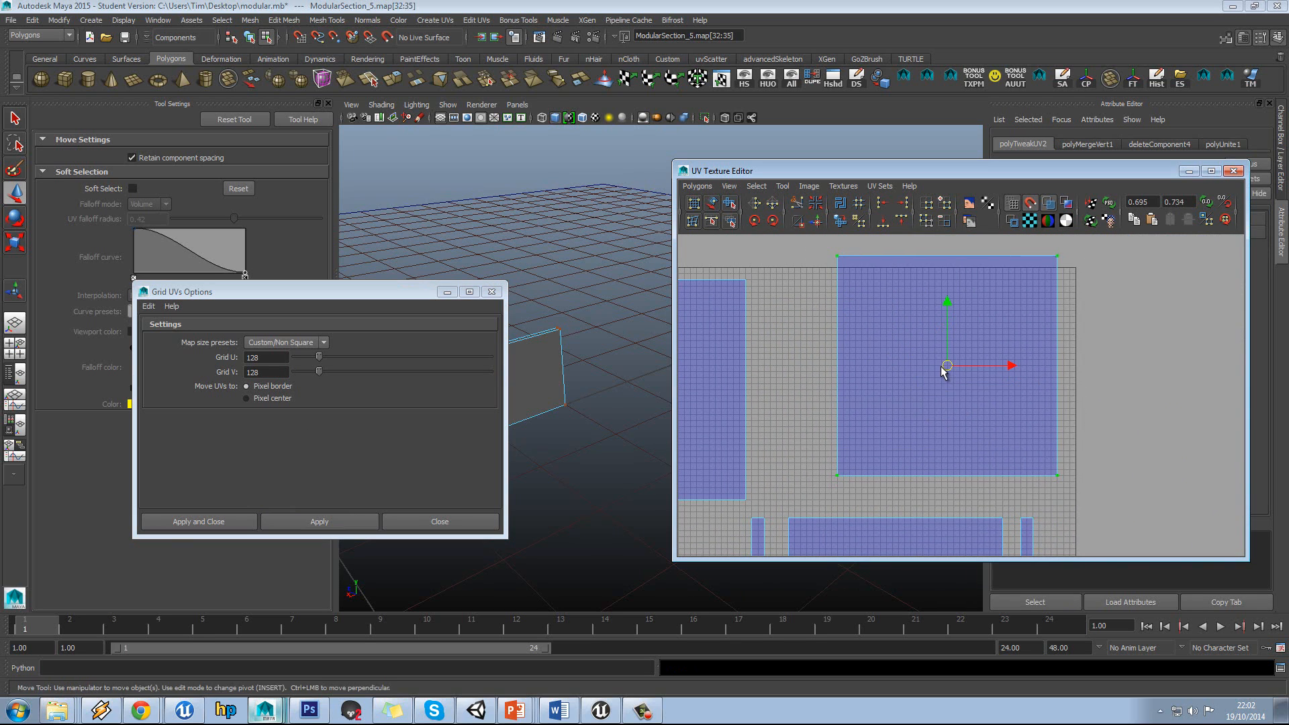
pyautogui.press('v')
pyautogui.press('d')
pyautogui.moveTo(948, 364); pyautogui.dragTo(795, 282)
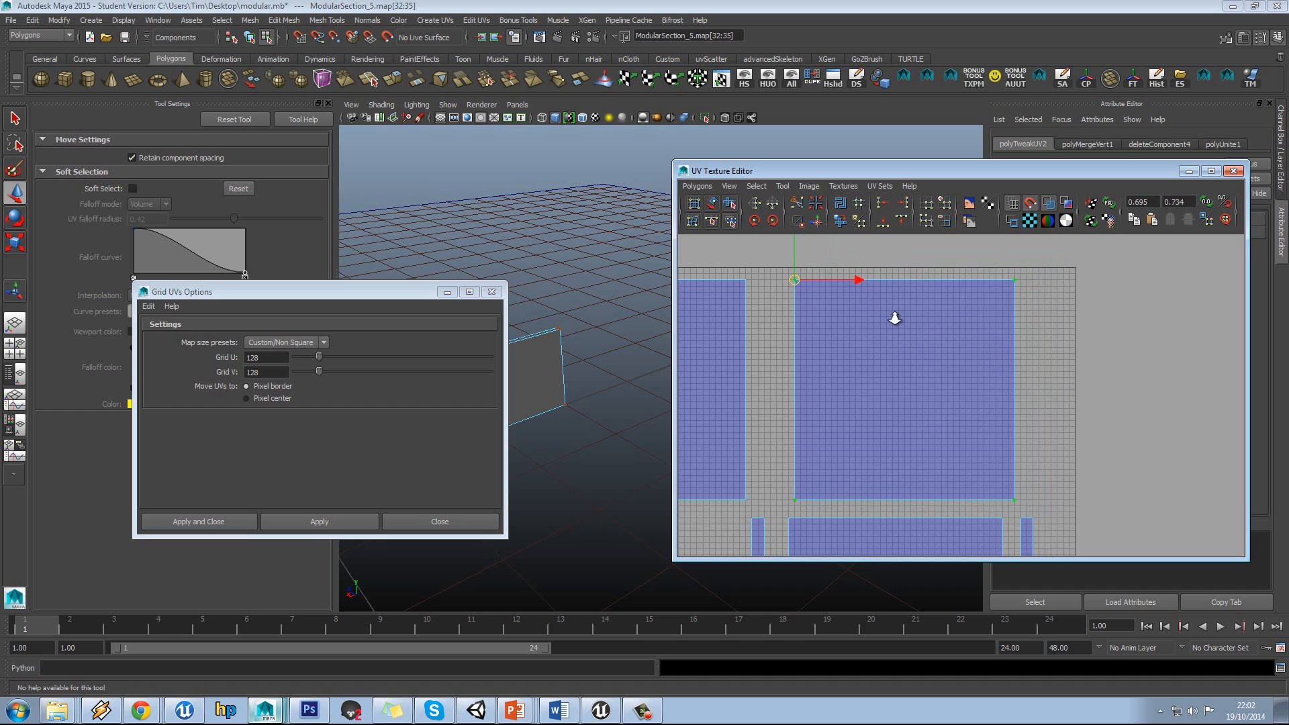
pyautogui.scroll(-3, 895, 318)
pyautogui.click(944, 321)
pyautogui.scroll(-3, 943, 335)
pyautogui.keyDown('alt'); pyautogui.moveTo(936, 415); pyautogui.dragTo(962, 338, button='middle'); pyautogui.keyUp('alt')
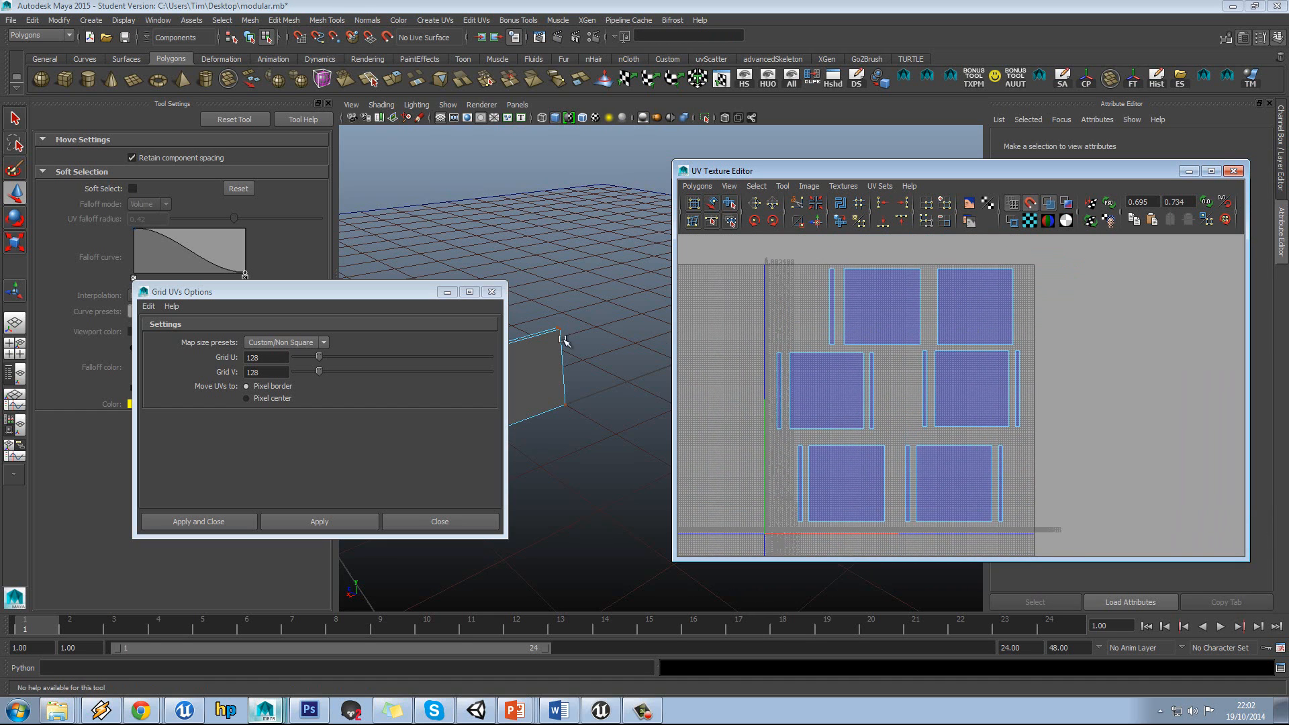
# Select the combined wall mesh and export it as FBX to ModularPeice2.fbx on the Desktop, replacing the existing file.
pyautogui.moveTo(332, 296); pyautogui.dragTo(210, 335)
pyautogui.moveTo(515, 372); pyautogui.dragTo(557, 356, button='right')
pyautogui.scroll(-2, 515, 371)
pyautogui.keyDown('alt'); pyautogui.moveTo(521, 375); pyautogui.dragTo(574, 369, button='middle'); pyautogui.keyUp('alt')
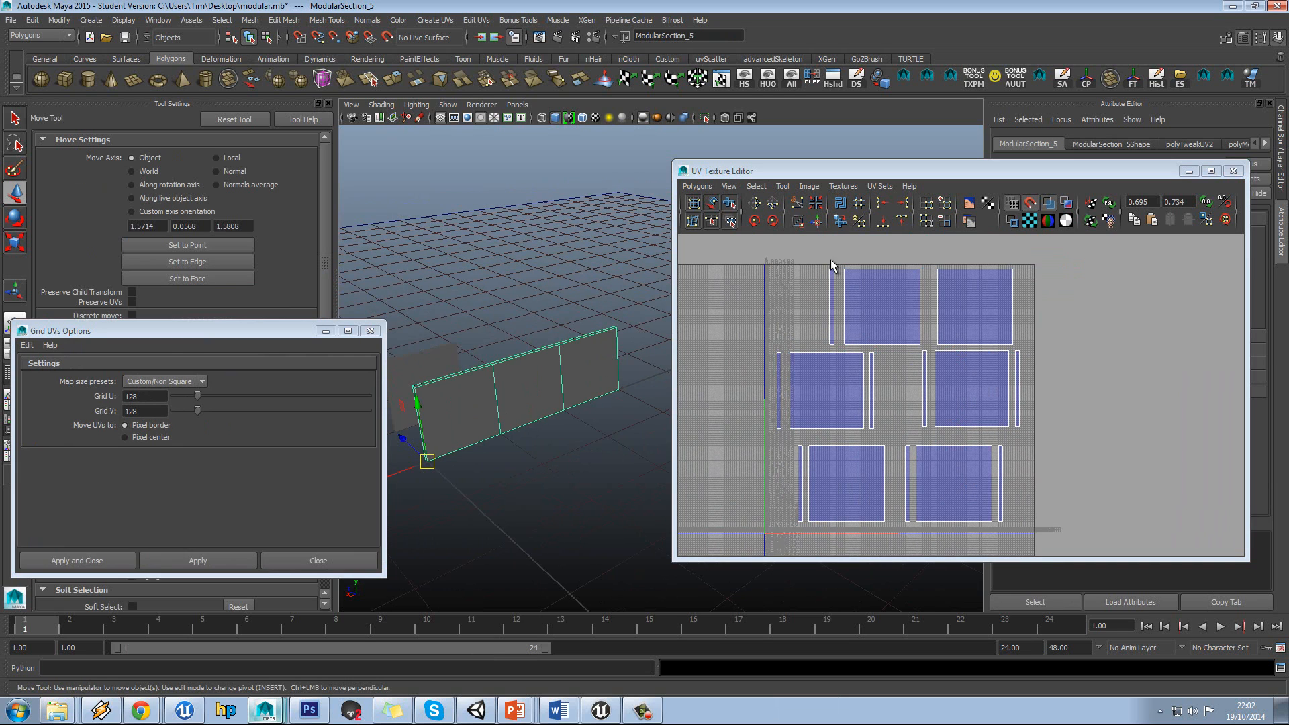
pyautogui.click(11, 20)
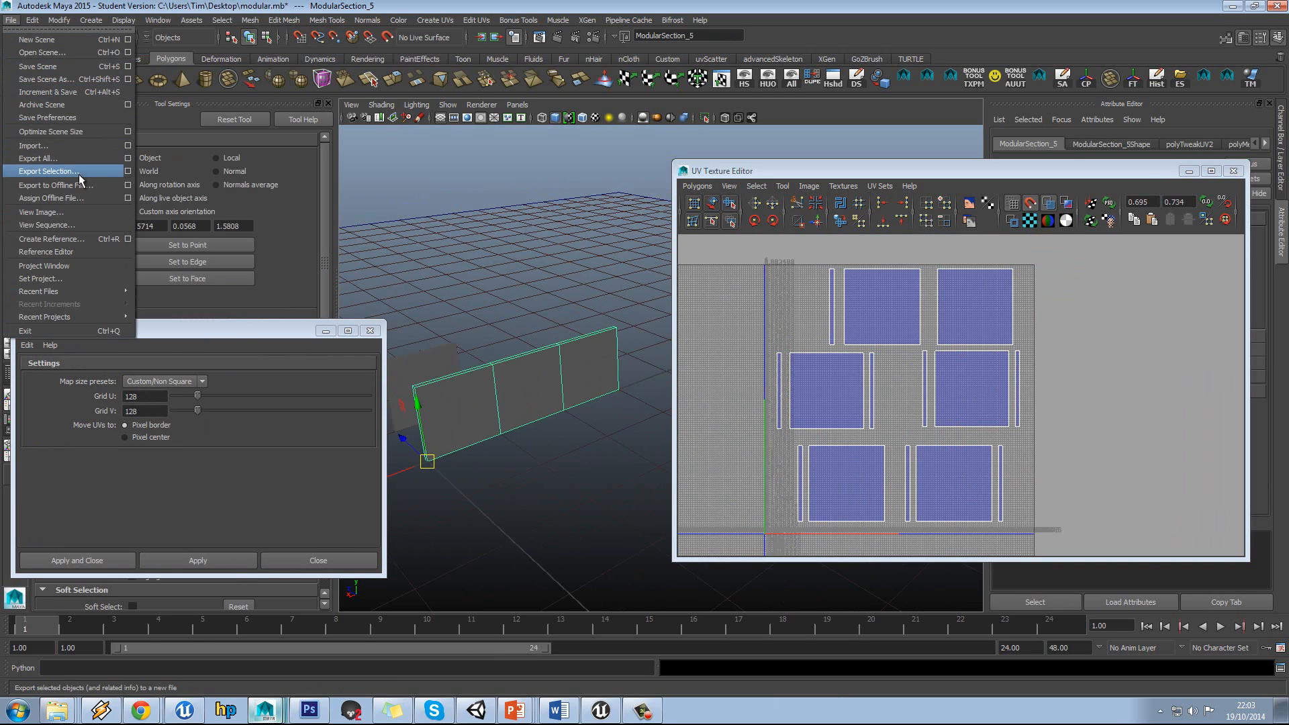
pyautogui.click(40, 176)
pyautogui.click(396, 527)
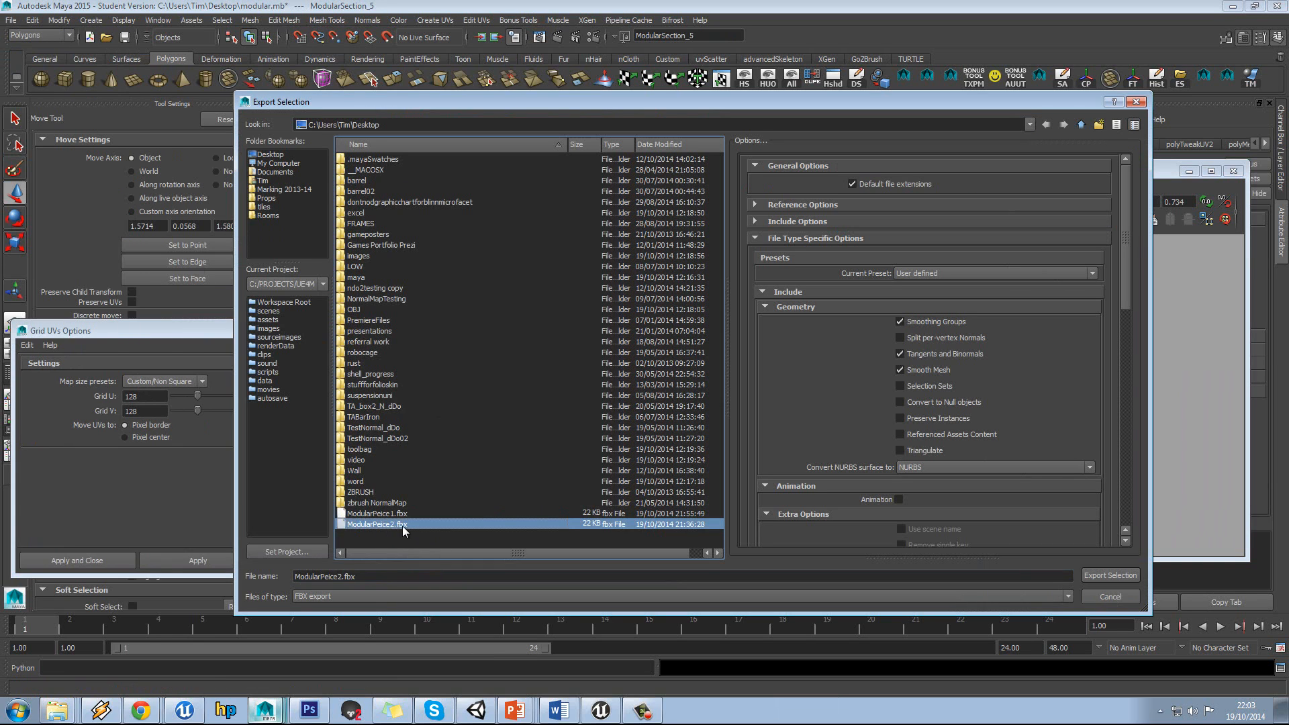
pyautogui.click(1114, 576)
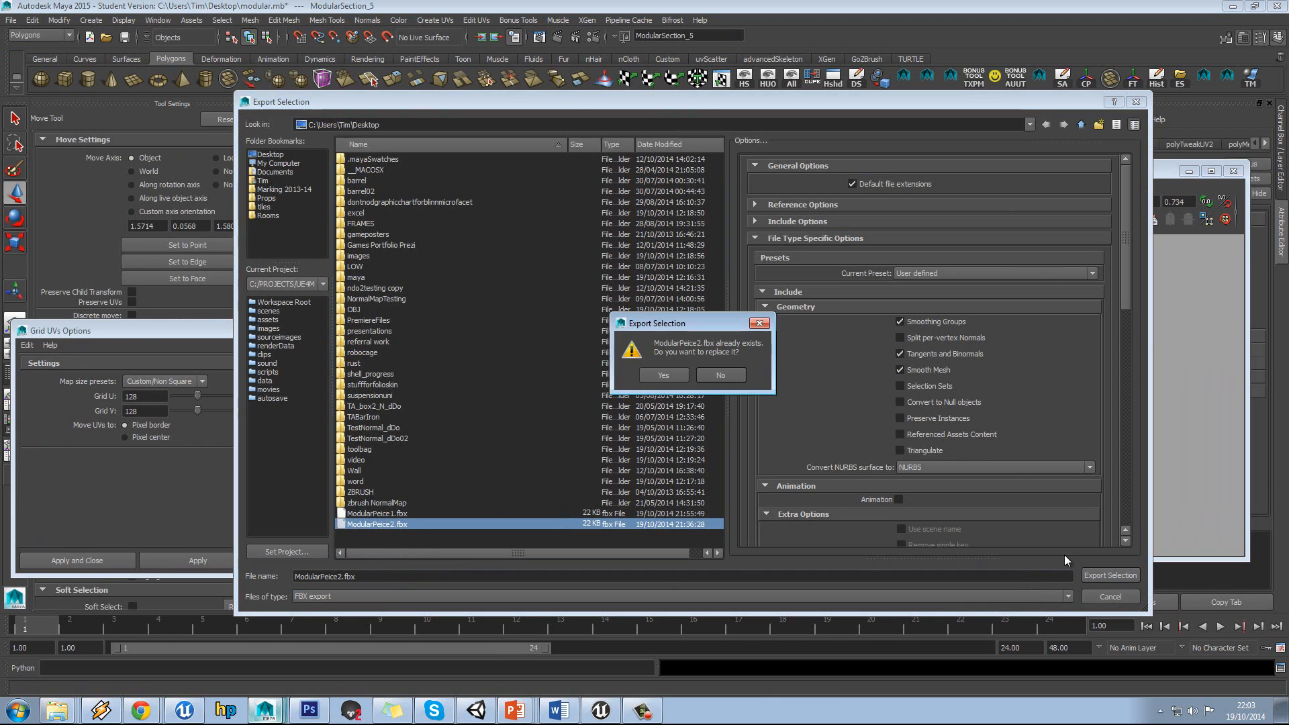
pyautogui.click(662, 373)
# Switch to Unreal Engine and delete the modular pieces forming the corridor's near side wall.
pyautogui.click(609, 715)
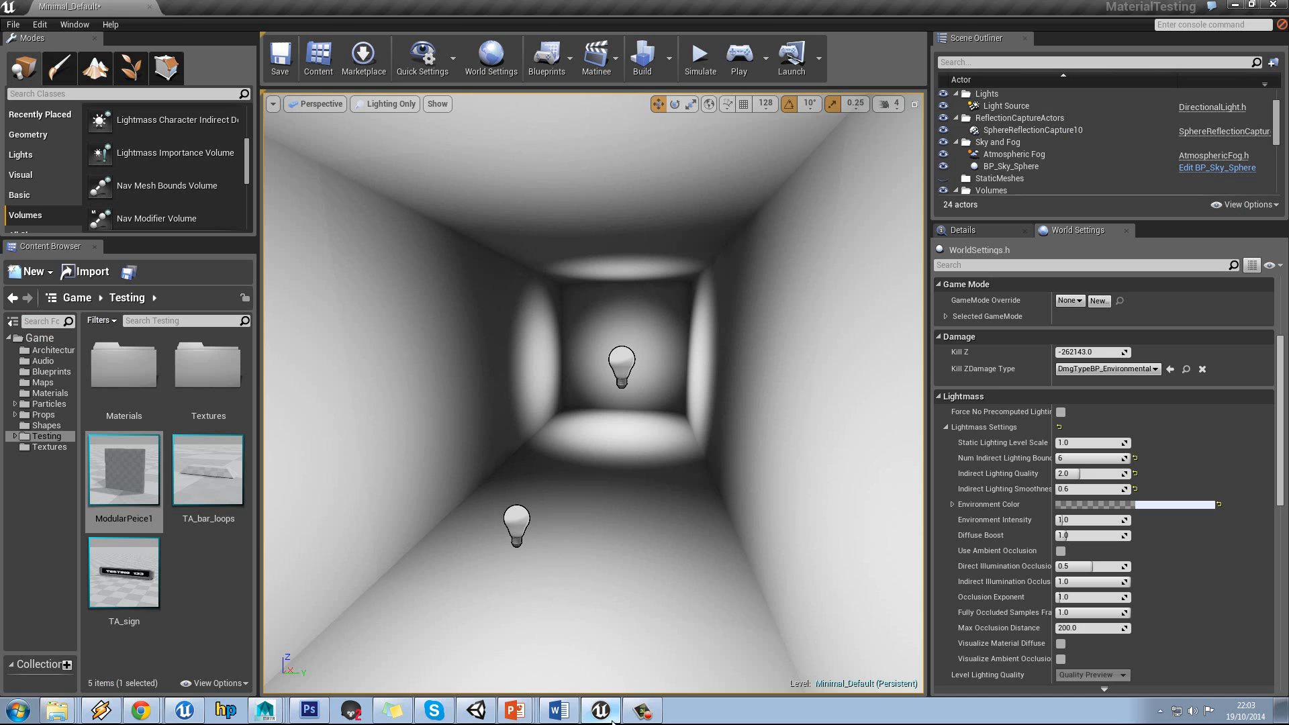
pyautogui.moveTo(714, 473); pyautogui.dragTo(685, 457, button='right')
pyautogui.click(589, 377)
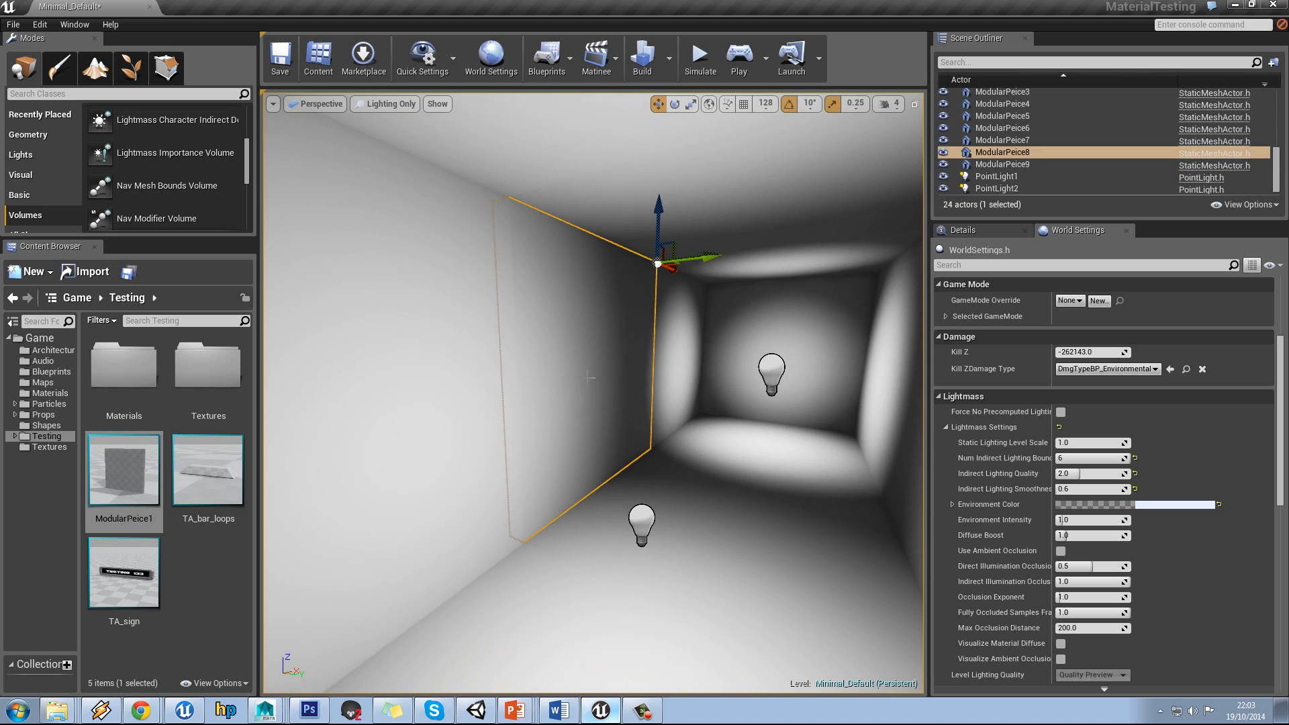
pyautogui.press('s')
pyautogui.moveTo(525, 391); pyautogui.dragTo(709, 429, button='right')
pyautogui.click(650, 457)
pyautogui.moveTo(650, 458); pyautogui.dragTo(605, 464, button='right')
pyautogui.press('Delete')
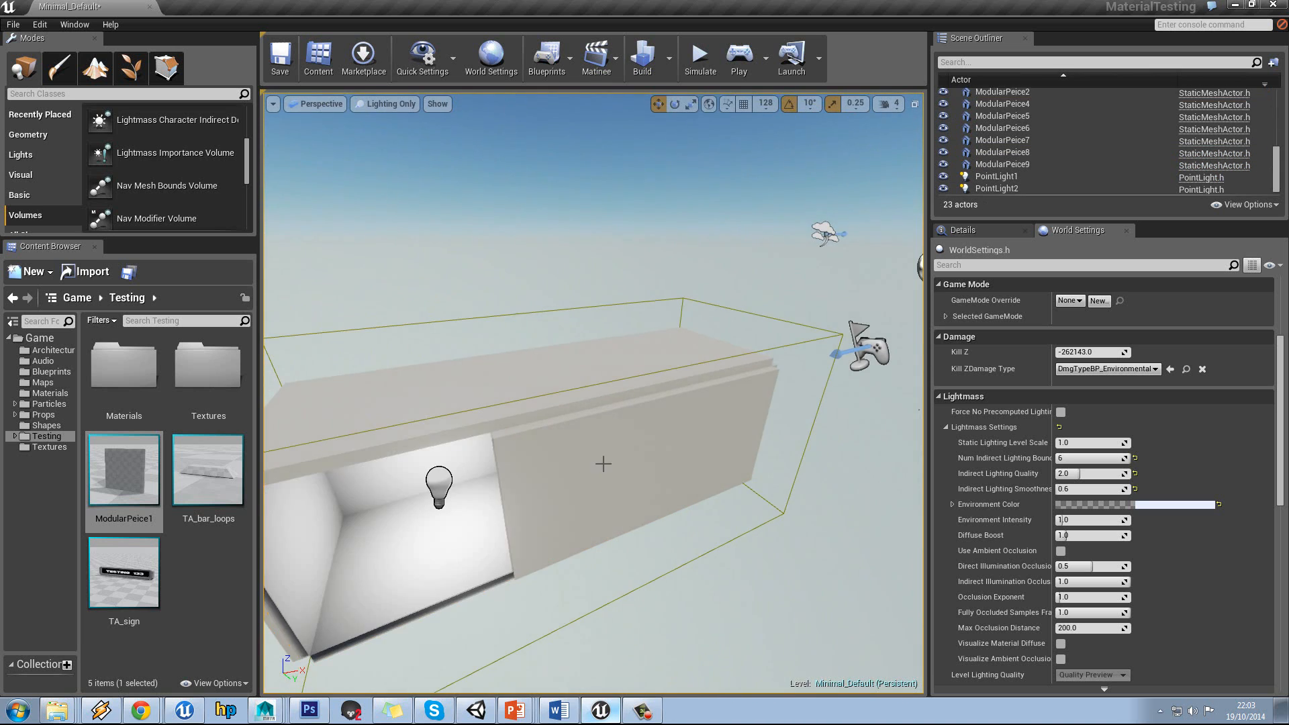
pyautogui.click(604, 463)
pyautogui.press('Delete')
pyautogui.click(683, 448)
pyautogui.press('Delete')
# Delete the corridor's ceiling pieces and a modular piece of the remaining long side wall.
pyautogui.click(586, 379)
pyautogui.press('Delete')
pyautogui.click(457, 389)
pyautogui.press('Delete')
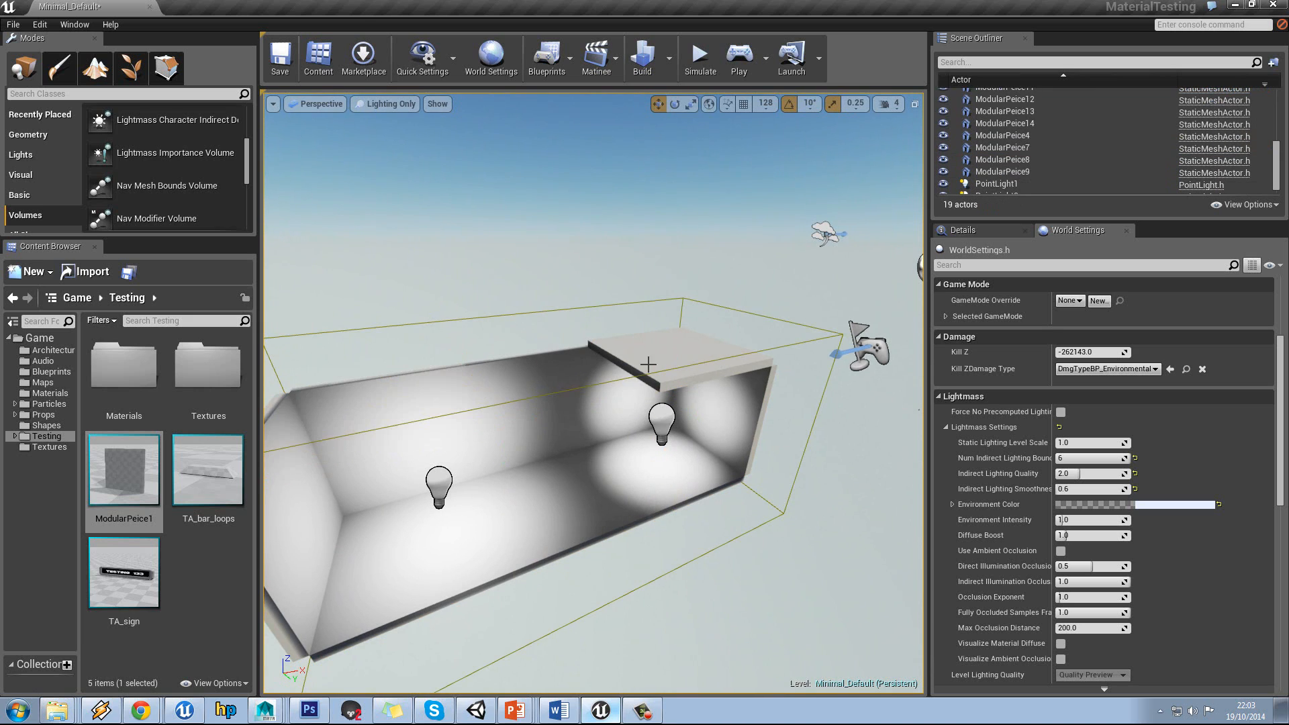
pyautogui.click(651, 363)
pyautogui.press('Delete')
pyautogui.click(599, 385)
pyautogui.press('Delete')
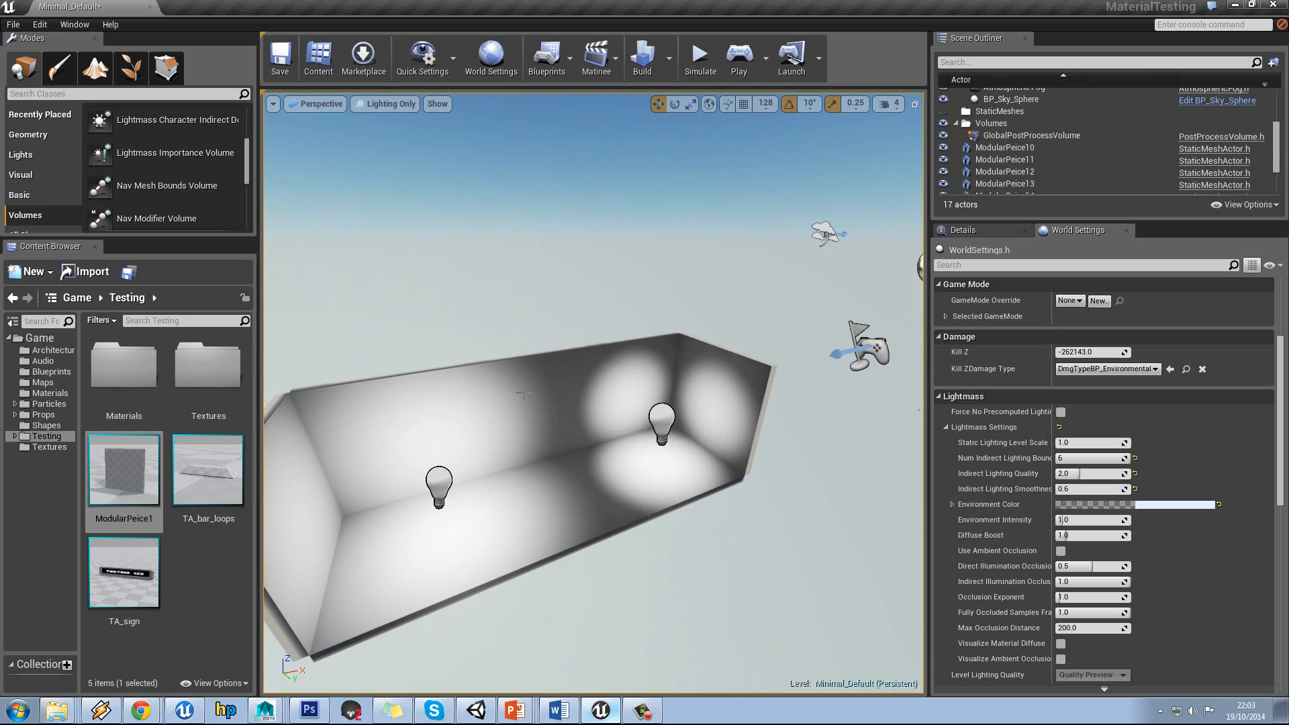
# Undo the last deletion and delete the modular pieces forming the corridor's remaining long side wall.
pyautogui.hotkey('ctrl', 'z')
pyautogui.press('Delete')
pyautogui.click(541, 377)
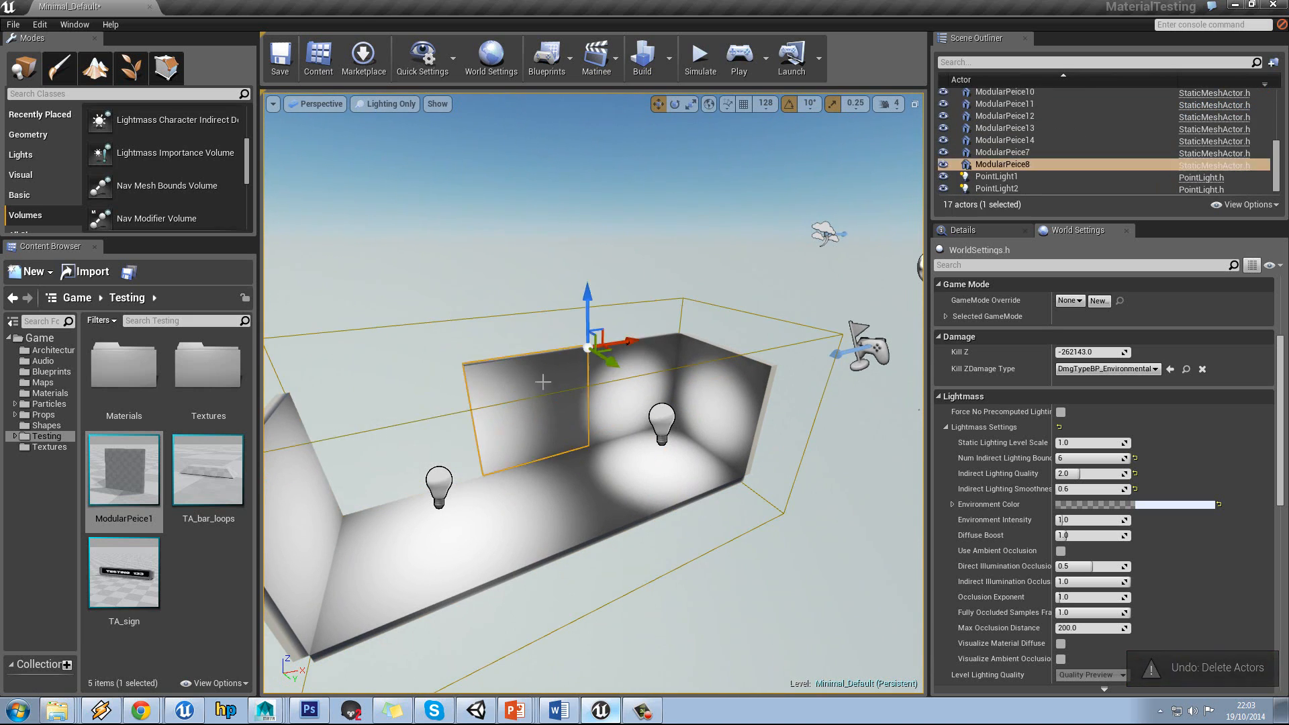
pyautogui.press('Delete')
pyautogui.click(622, 368)
pyautogui.press('Delete')
# Delete the three modular floor pieces of the corridor, keeping only the two end walls.
pyautogui.click(417, 553)
pyautogui.press('Delete')
pyautogui.click(555, 517)
pyautogui.press('Delete')
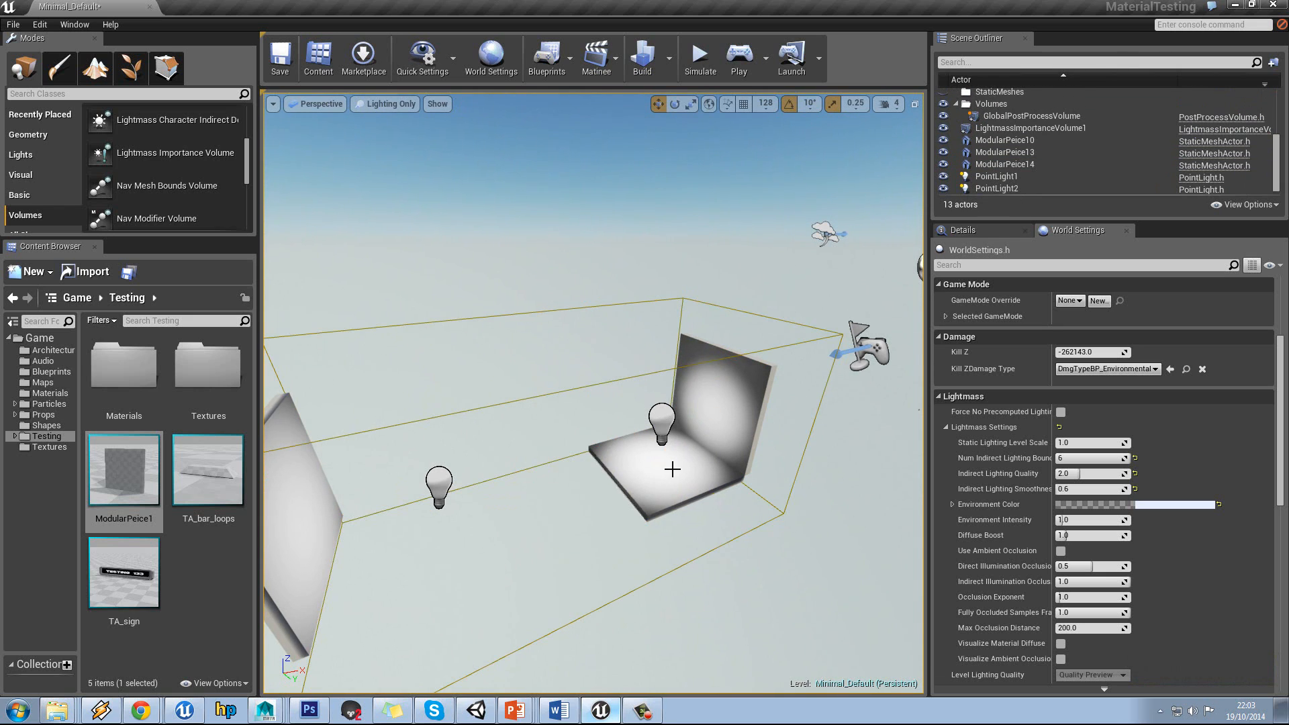
pyautogui.click(671, 468)
pyautogui.press('Delete')
# Import ModularPeice2.fbx from the Desktop as a static mesh and place it in the level at location 0, 0, 0.
pyautogui.click(196, 614)
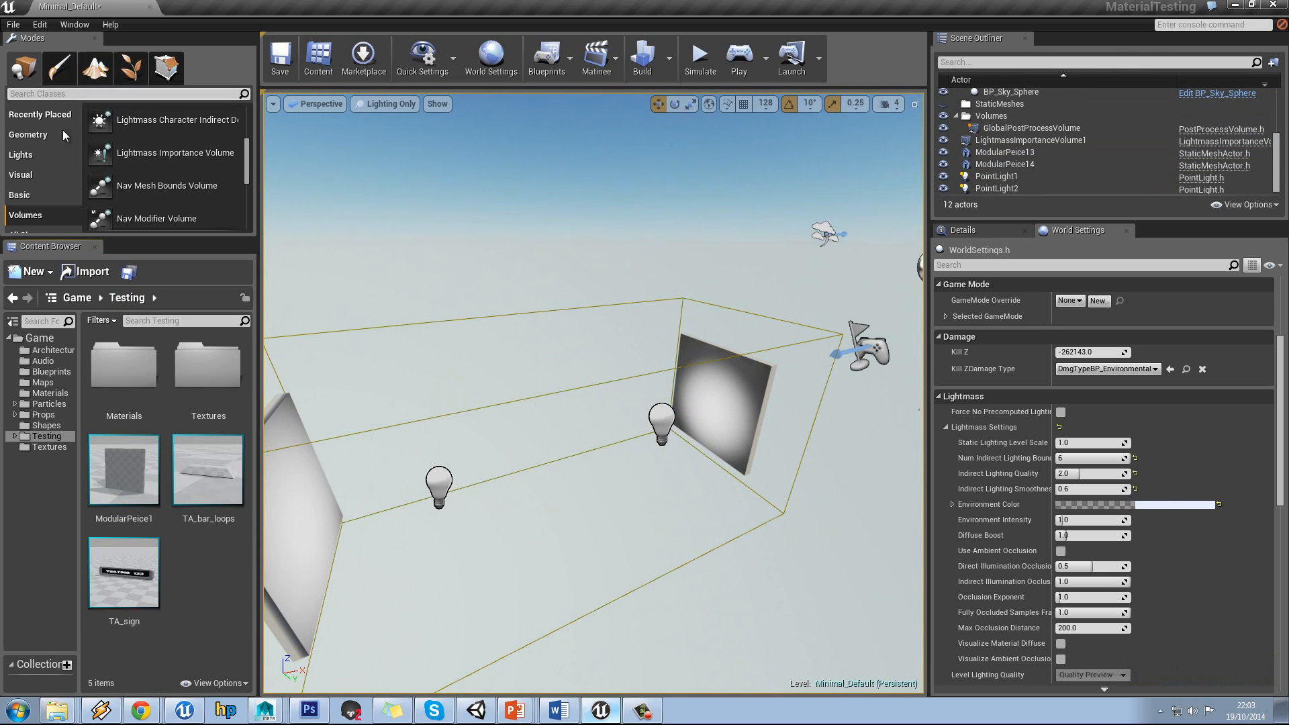
pyautogui.click(85, 271)
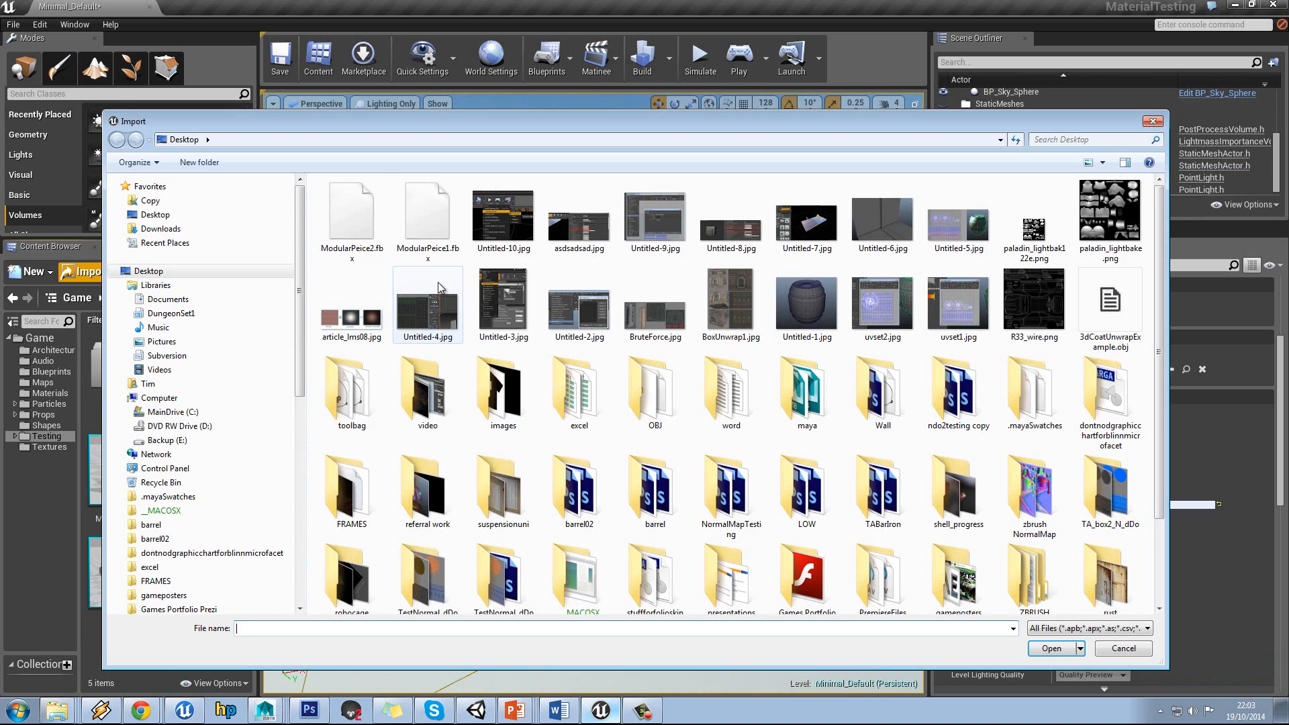
pyautogui.doubleClick(351, 218)
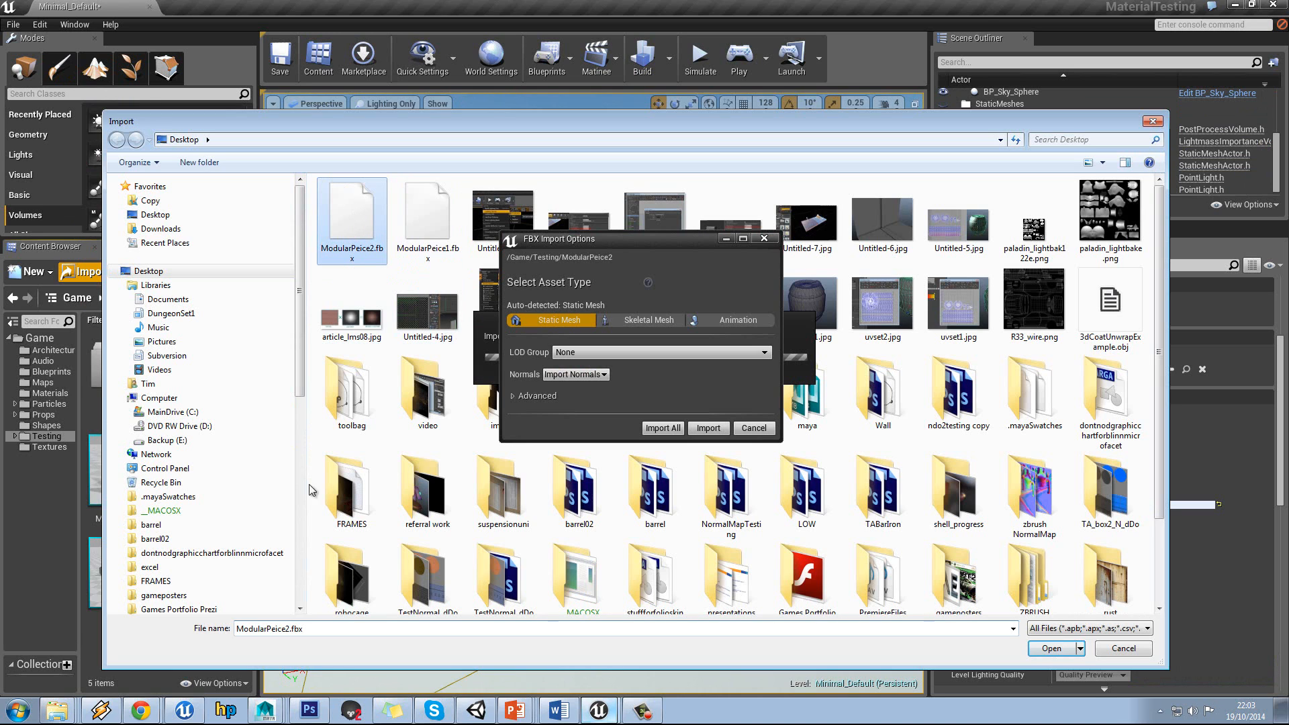
pyautogui.click(709, 428)
pyautogui.moveTo(208, 473); pyautogui.dragTo(593, 463)
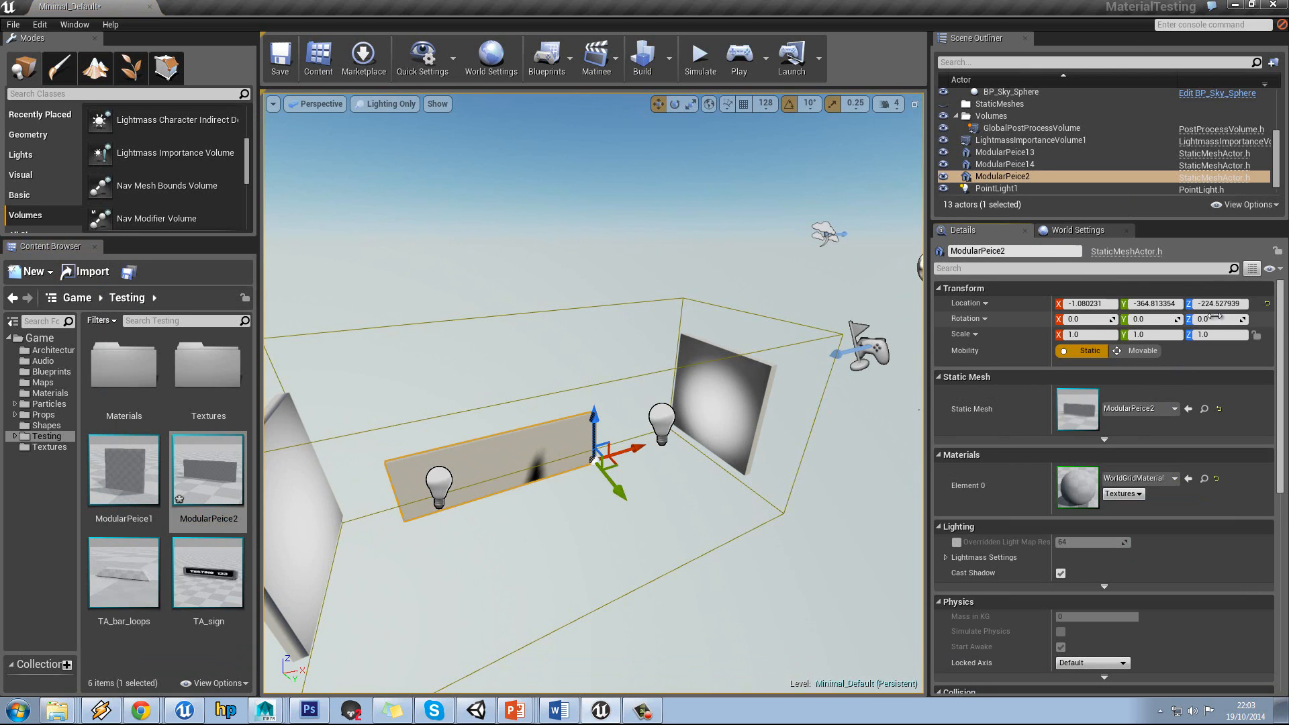
pyautogui.click(1267, 306)
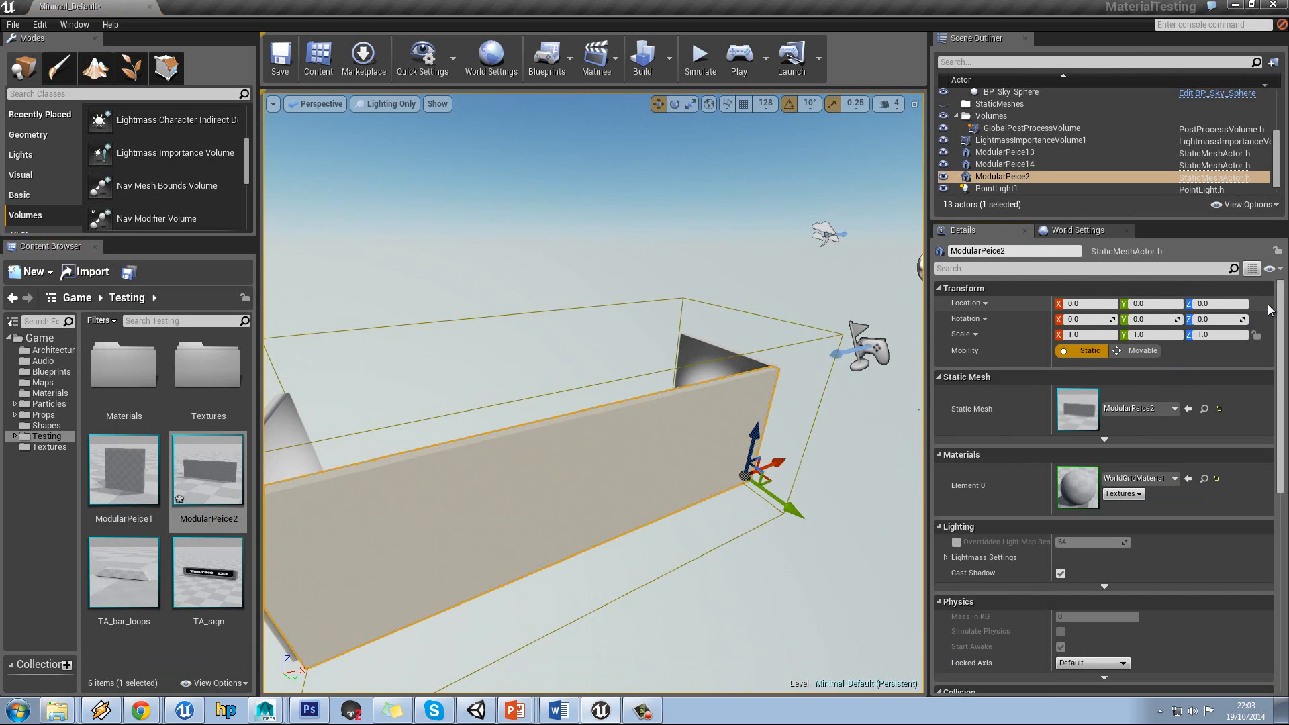
pyautogui.moveTo(674, 486); pyautogui.dragTo(601, 422, button='right')
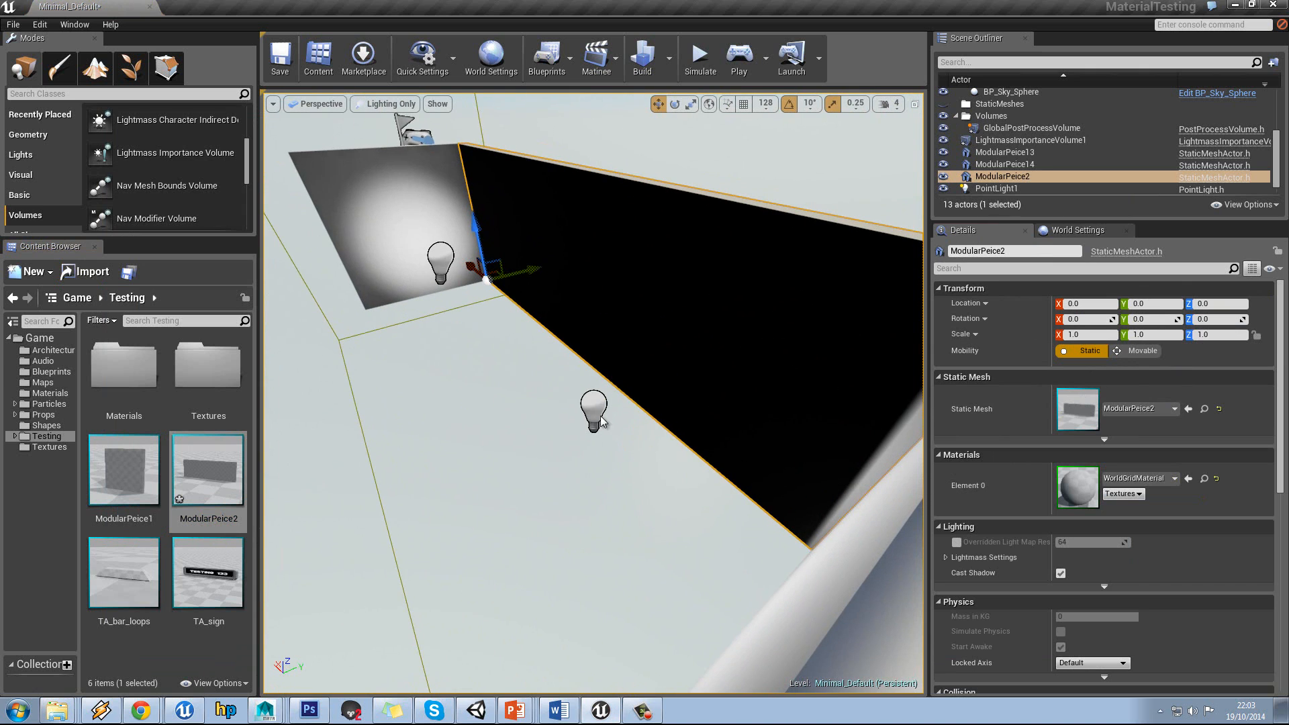
pyautogui.moveTo(475, 228); pyautogui.dragTo(517, 123)
pyautogui.hotkey('ctrl', 'z')
pyautogui.hotkey('ctrl', 'z')
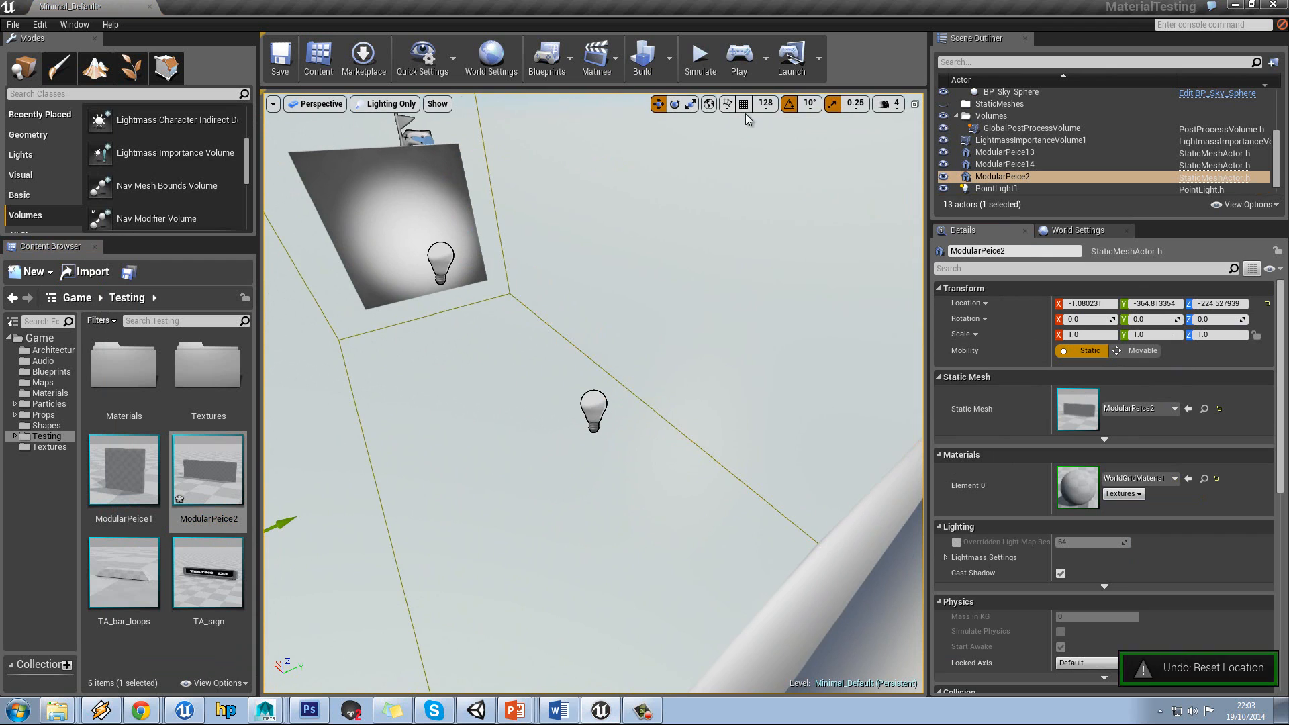
pyautogui.click(39, 24)
pyautogui.click(67, 64)
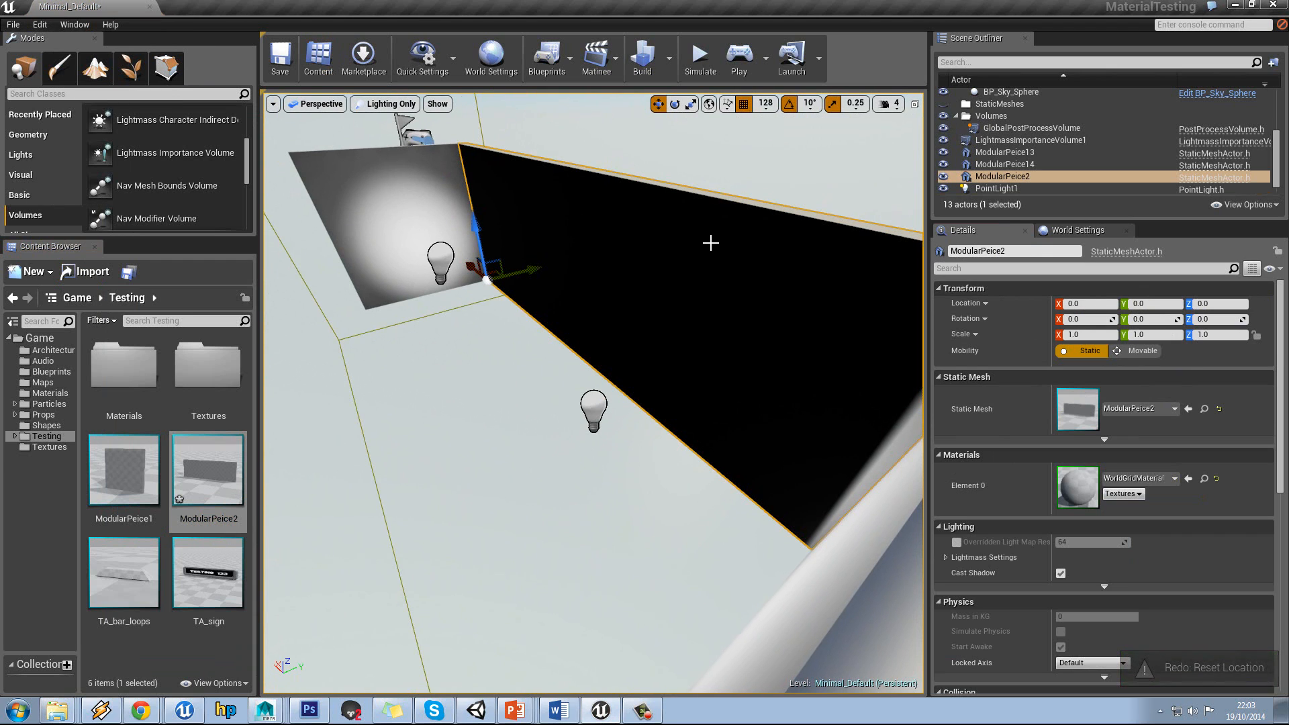
# Show the grid in the perspective viewport.
pyautogui.moveTo(711, 242); pyautogui.dragTo(709, 227, button='right')
pyautogui.click(442, 109)
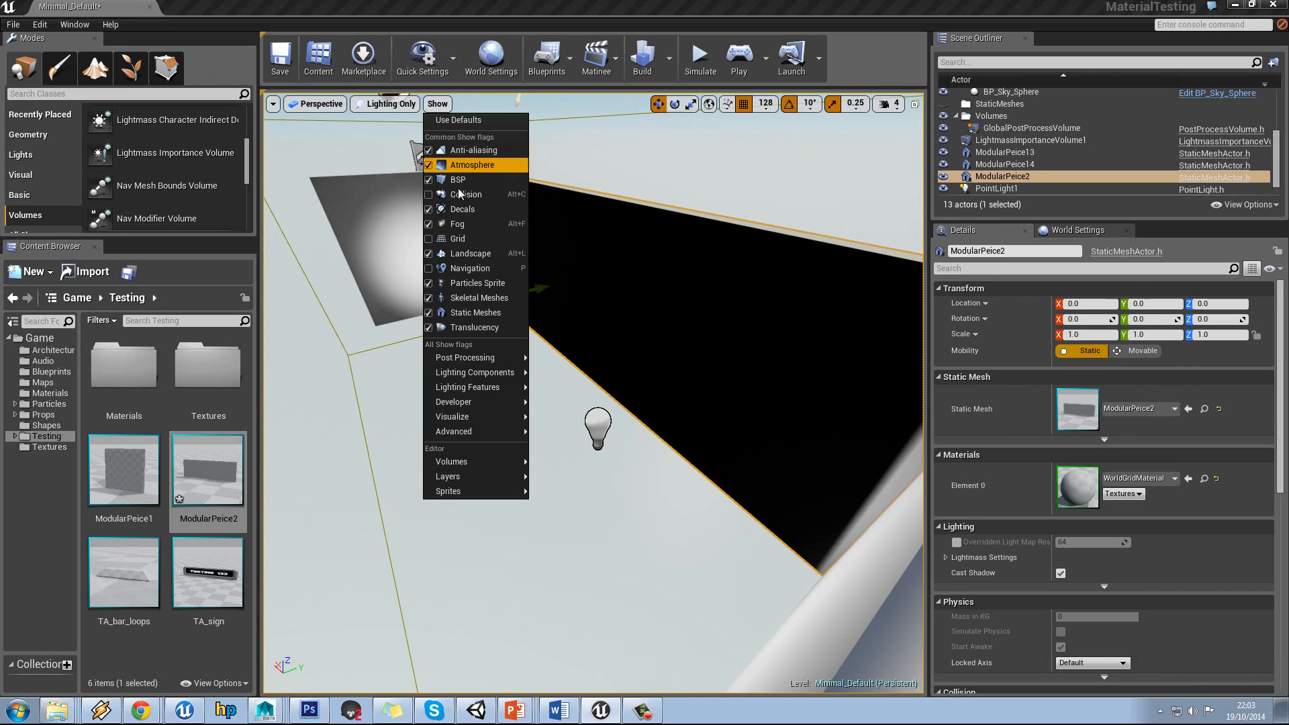
pyautogui.click(434, 240)
pyautogui.moveTo(558, 292); pyautogui.dragTo(557, 286, button='right')
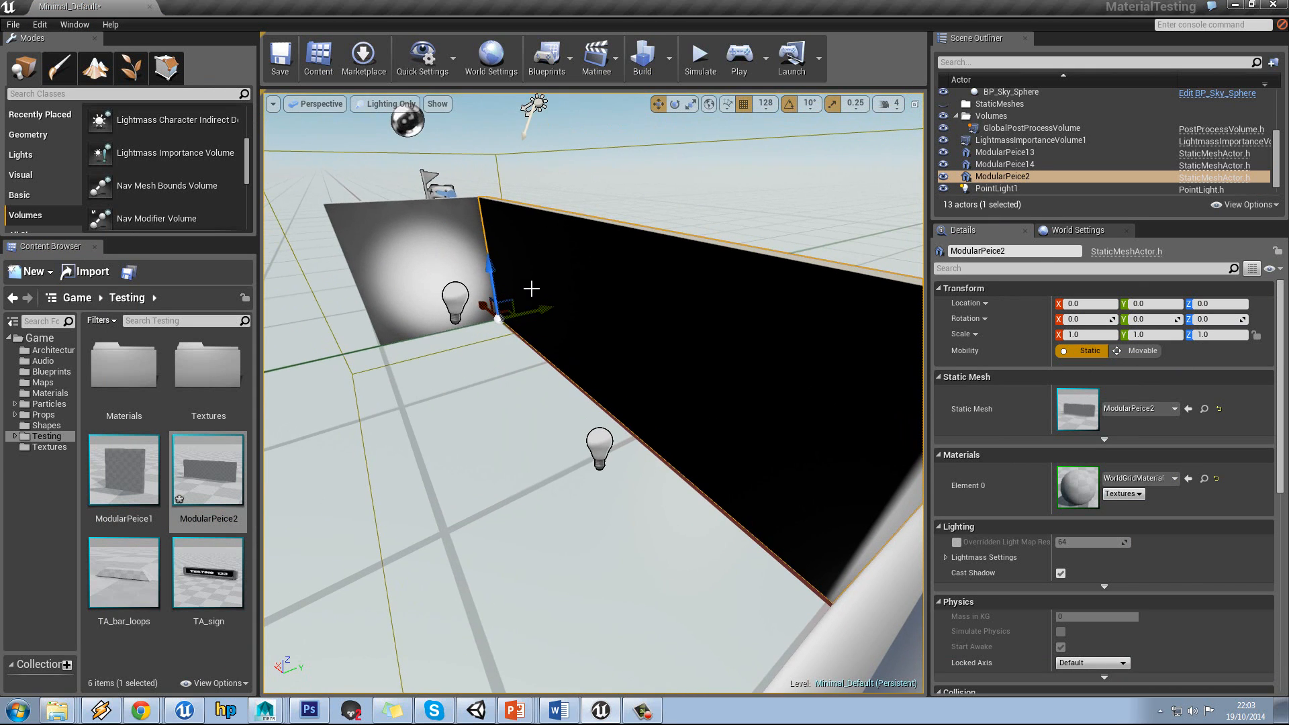
# Duplicate the long wall 128 units up and rotate the copy to -90° around X to form the ceiling.
pyautogui.keyDown('alt'); pyautogui.moveTo(481, 278); pyautogui.dragTo(500, 215); pyautogui.keyUp('alt')
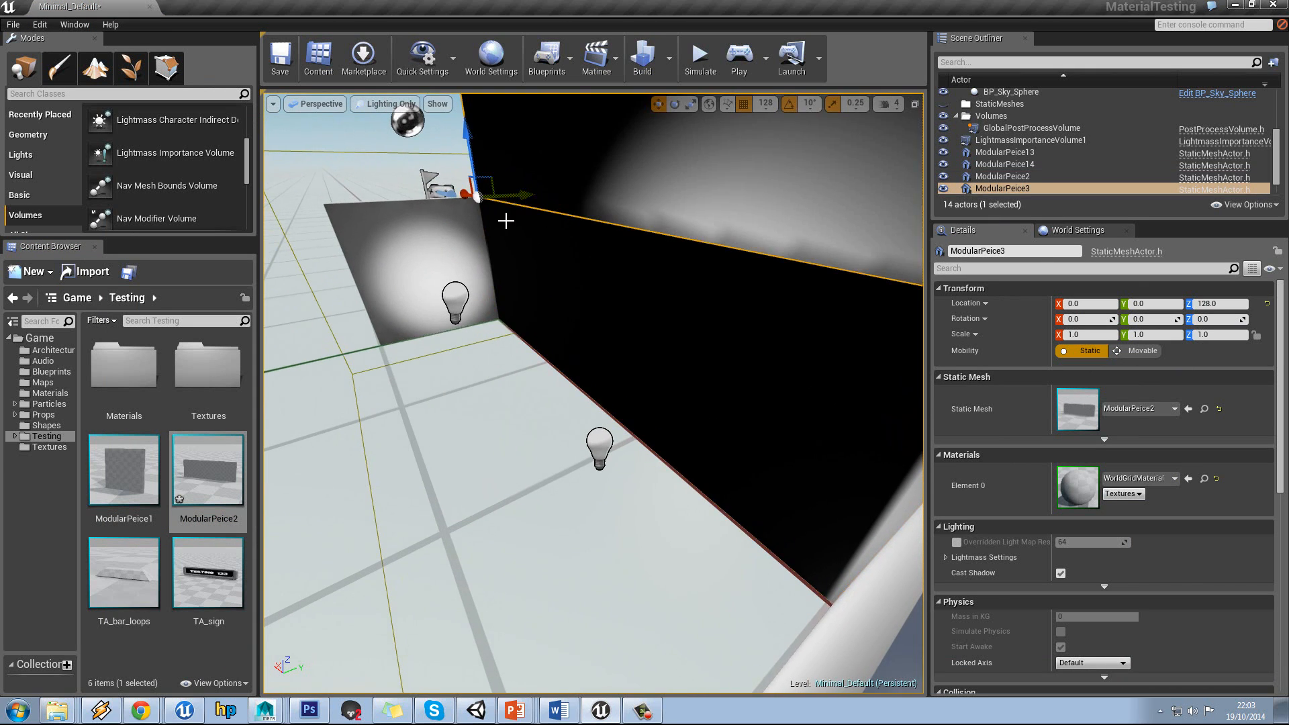
pyautogui.press('e')
pyautogui.moveTo(462, 168); pyautogui.dragTo(242, 148)
pyautogui.moveTo(403, 235); pyautogui.dragTo(598, 230)
pyautogui.moveTo(598, 229); pyautogui.dragTo(636, 217, button='right')
pyautogui.press('w')
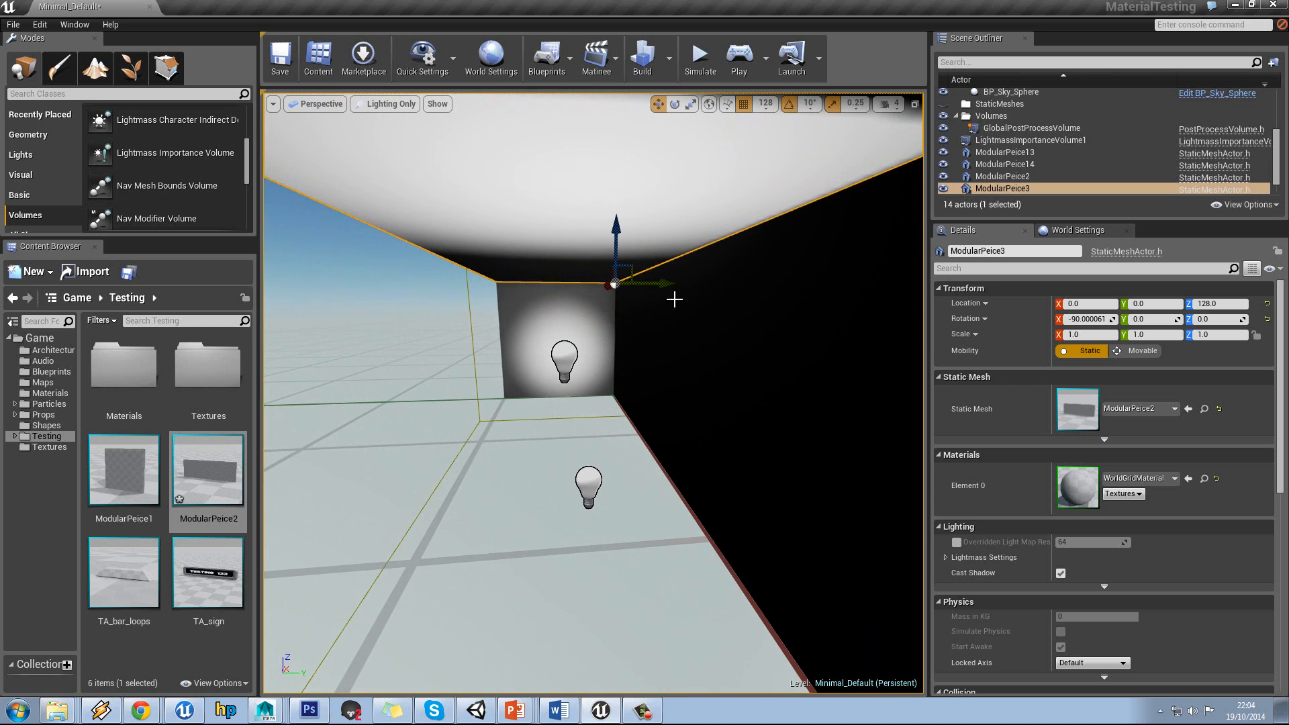
# Duplicate and rotate the ceiling into the opposite side wall at Y -128, and that wall into the floor at Z 0.
pyautogui.keyDown('alt'); pyautogui.moveTo(582, 288); pyautogui.dragTo(602, 454); pyautogui.keyUp('alt')
pyautogui.press('e')
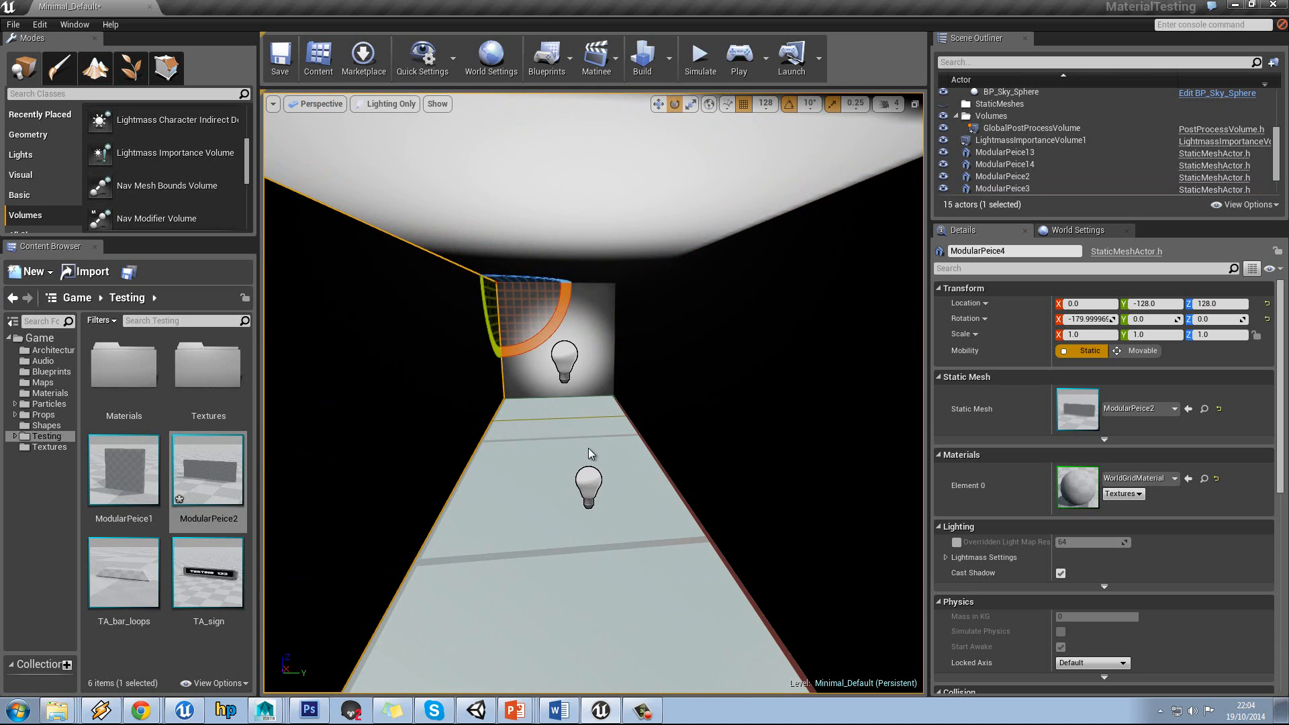
pyautogui.press('w')
pyautogui.keyDown('alt'); pyautogui.moveTo(500, 256); pyautogui.dragTo(263, 315); pyautogui.keyUp('alt')
pyautogui.press('e')
pyautogui.moveTo(720, 447); pyautogui.dragTo(806, 465, button='middle')
pyautogui.click(719, 402)
pyautogui.moveTo(720, 401); pyautogui.dragTo(639, 387, button='middle')
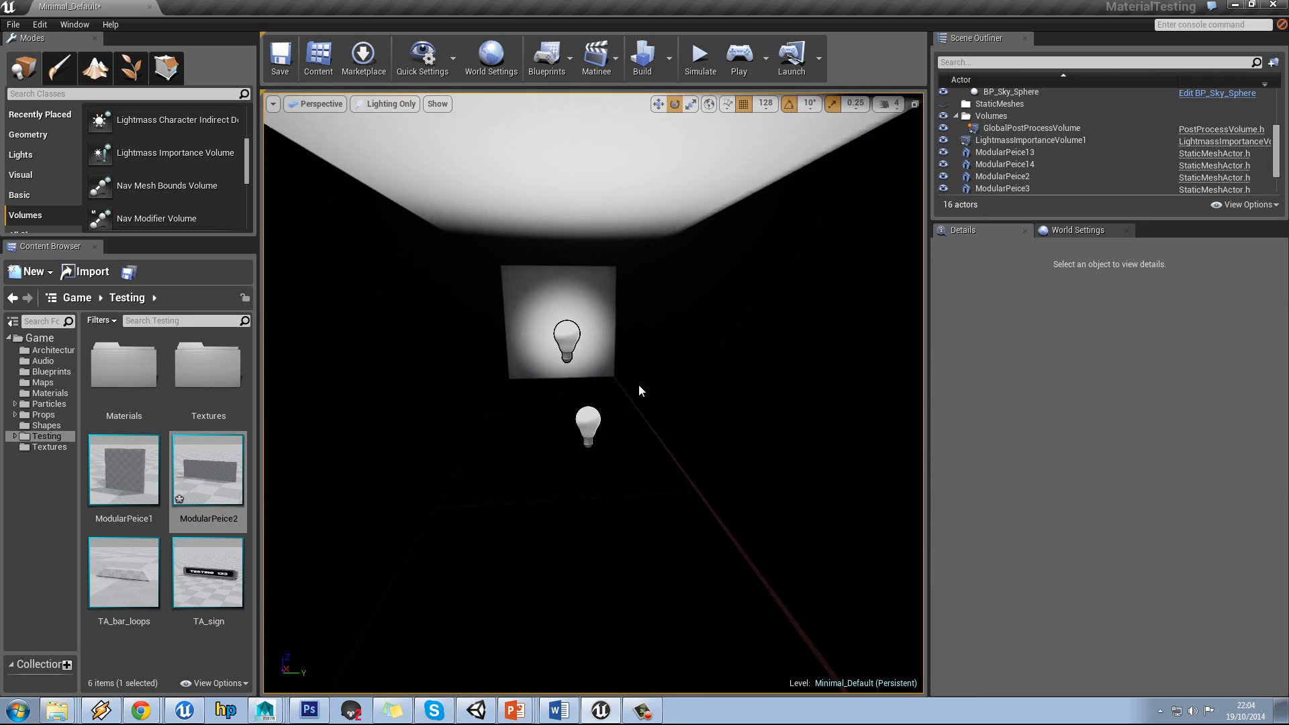
# Open the ModularPeice2 mesh asset and display its UV Channel 1 layout.
pyautogui.moveTo(638, 387); pyautogui.dragTo(765, 384, button='right')
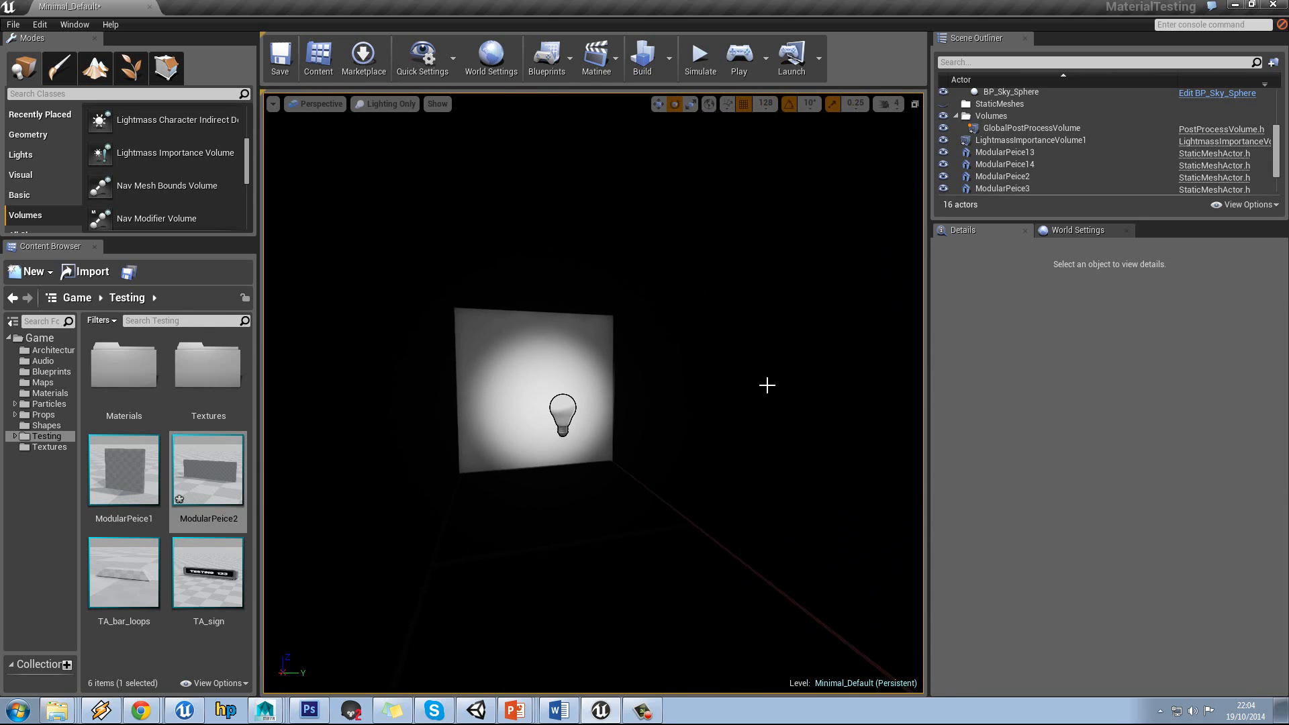
pyautogui.click(766, 385)
pyautogui.doubleClick(226, 481)
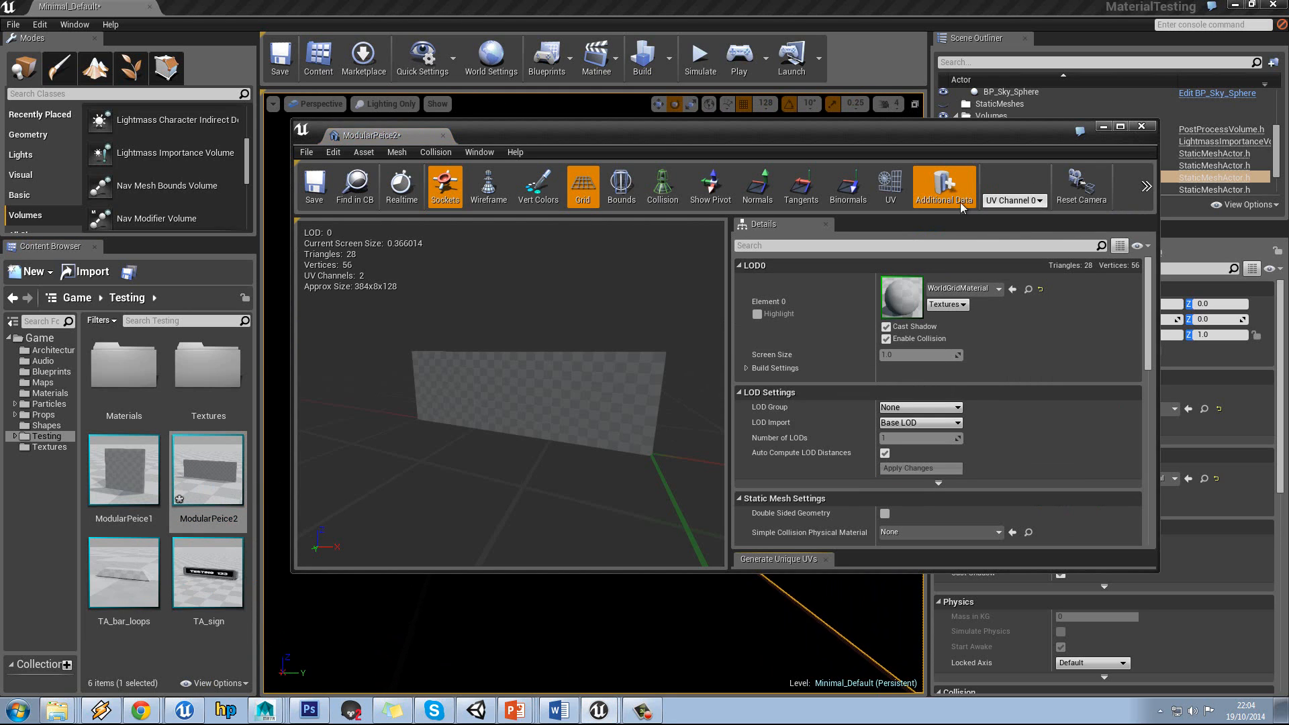
pyautogui.click(895, 200)
pyautogui.click(1010, 202)
pyautogui.click(1013, 225)
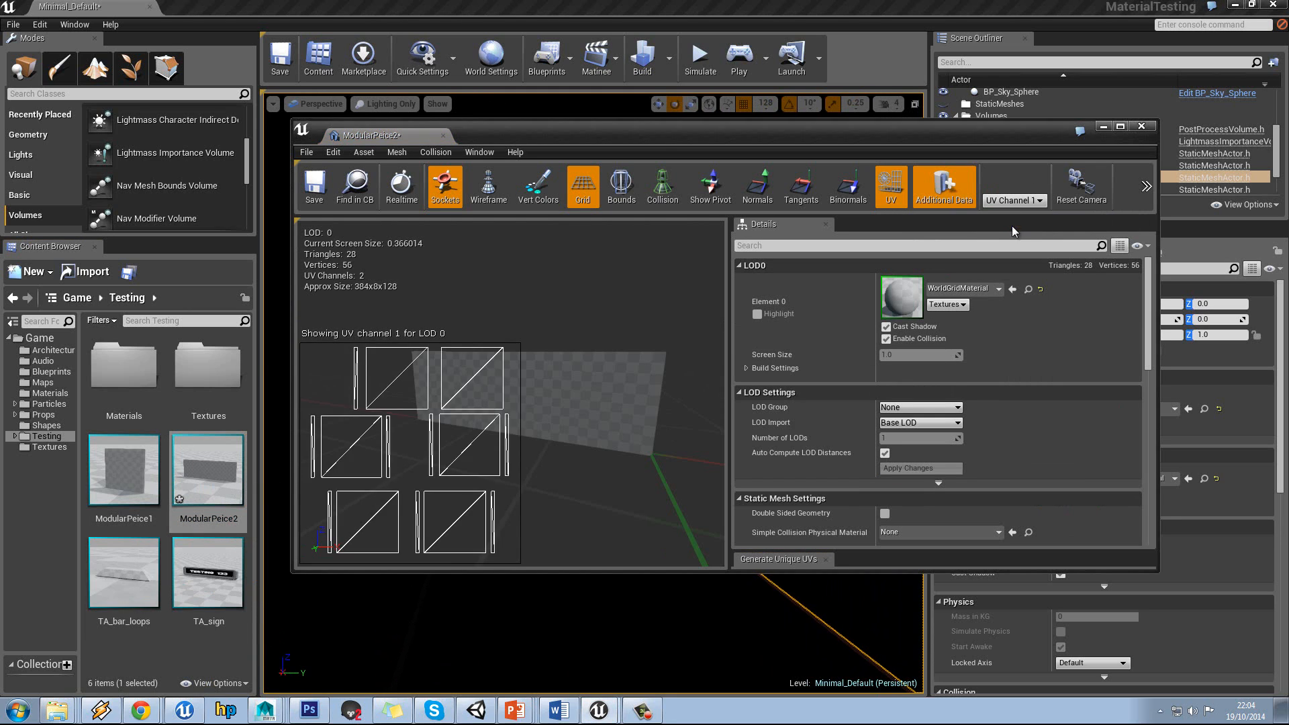
# Set the mesh's Light Map Resolution to 256 and close the mesh editor.
pyautogui.moveTo(1149, 279); pyautogui.dragTo(1155, 348)
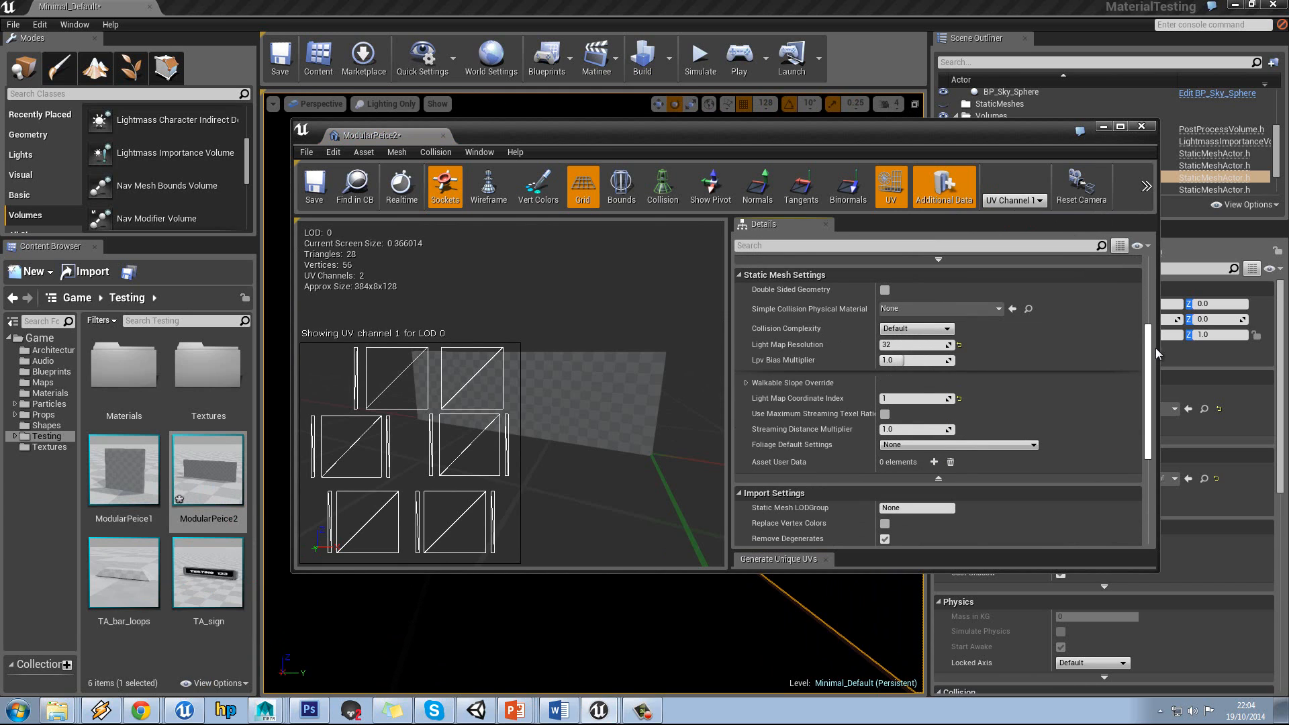
pyautogui.click(930, 346)
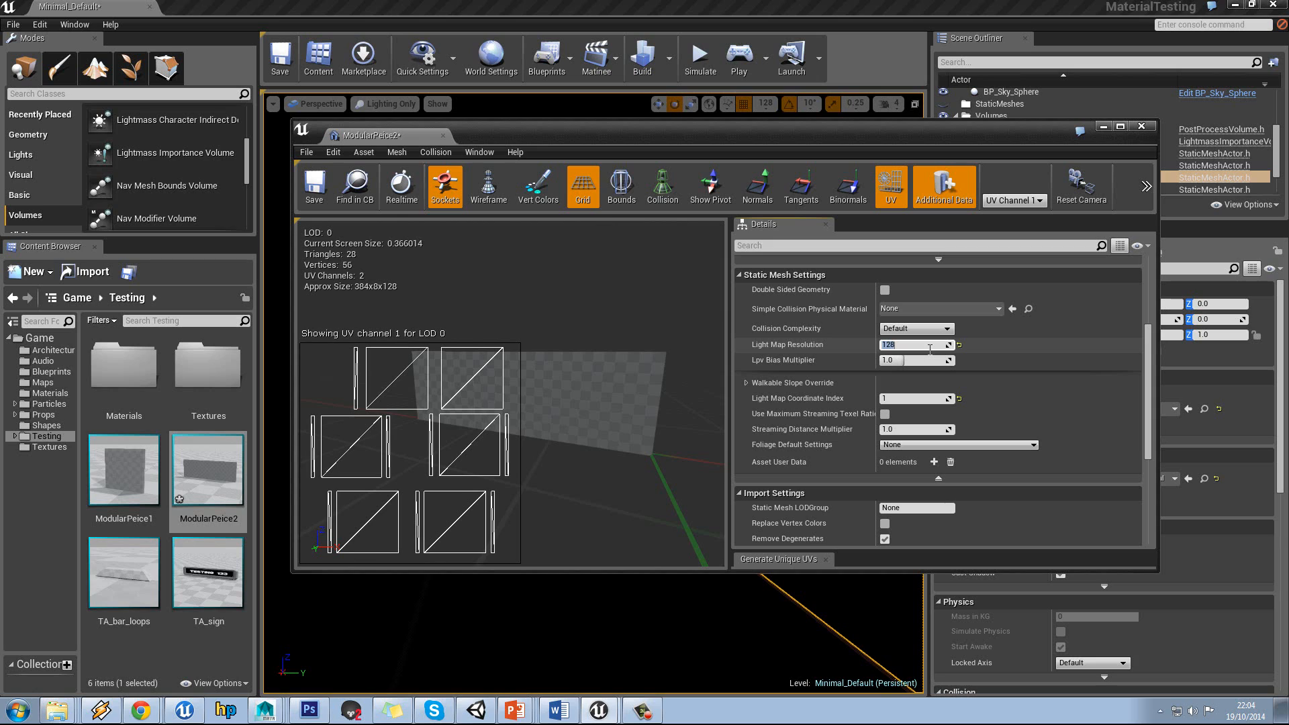
pyautogui.write('256')
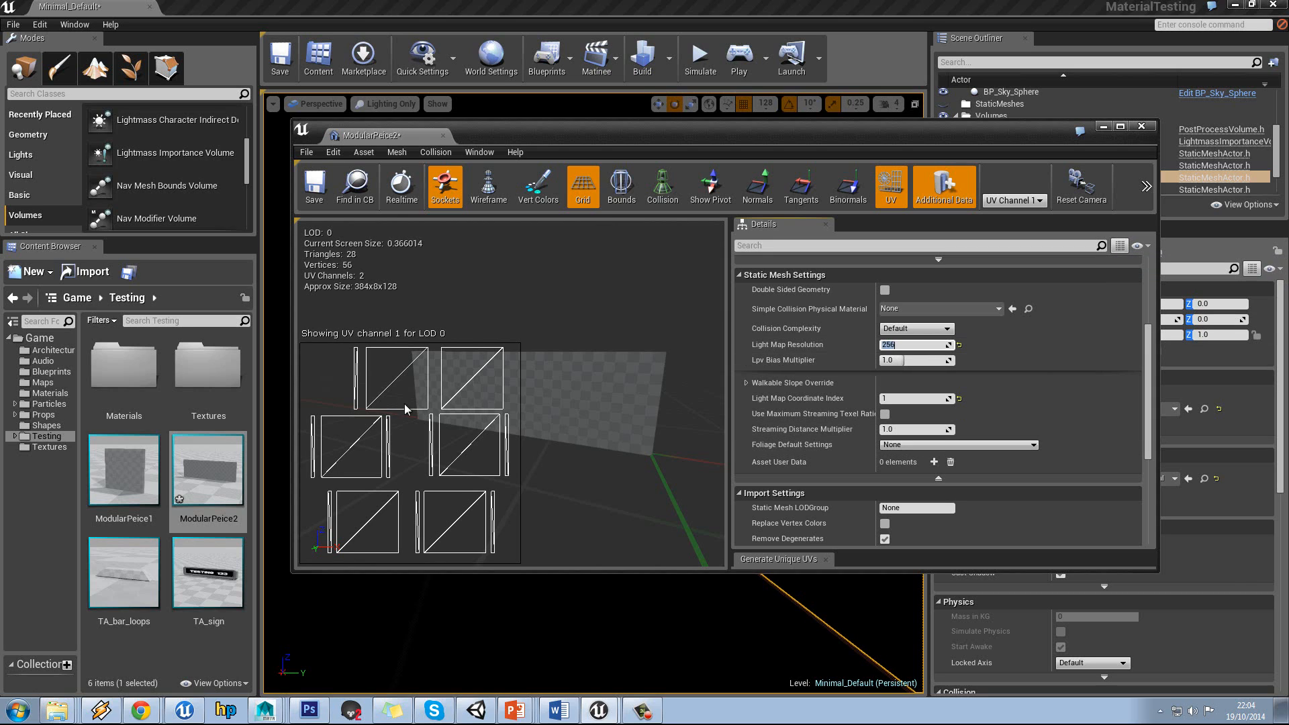
pyautogui.click(1141, 125)
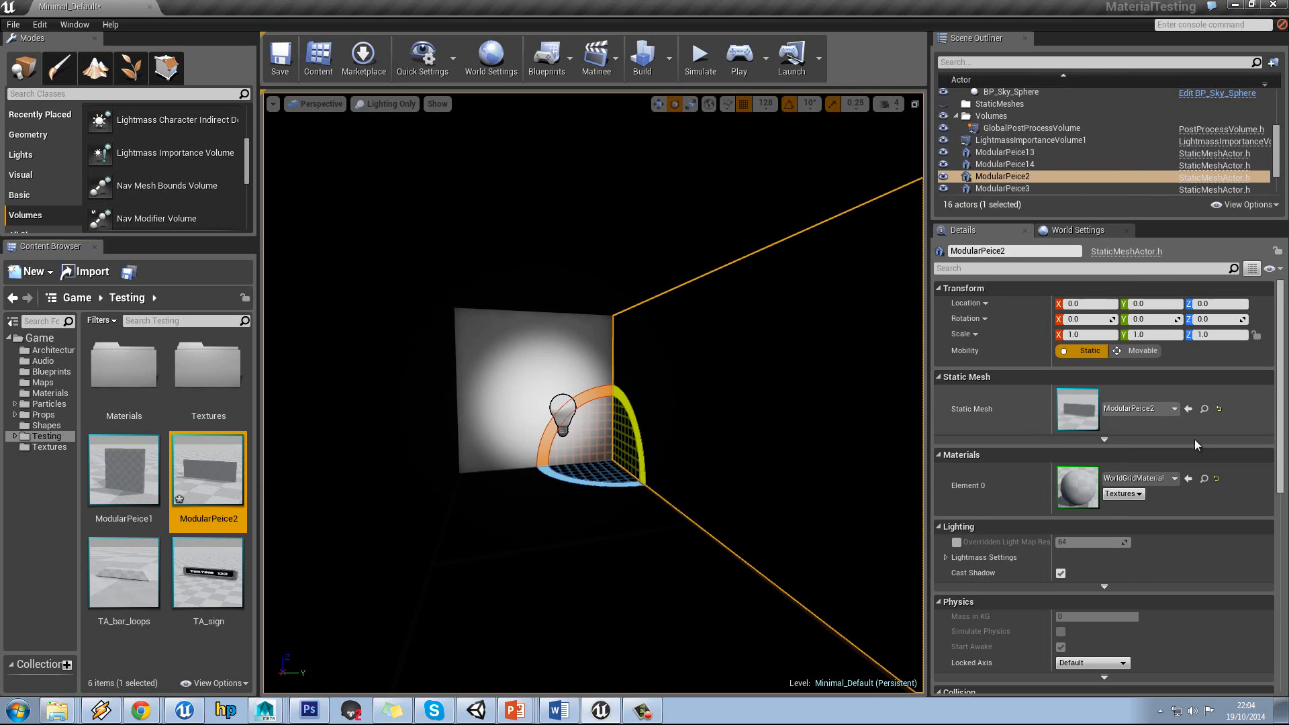
# Set the Lighting Quality to Preview and build the level.
pyautogui.moveTo(707, 307); pyautogui.dragTo(678, 307, button='right')
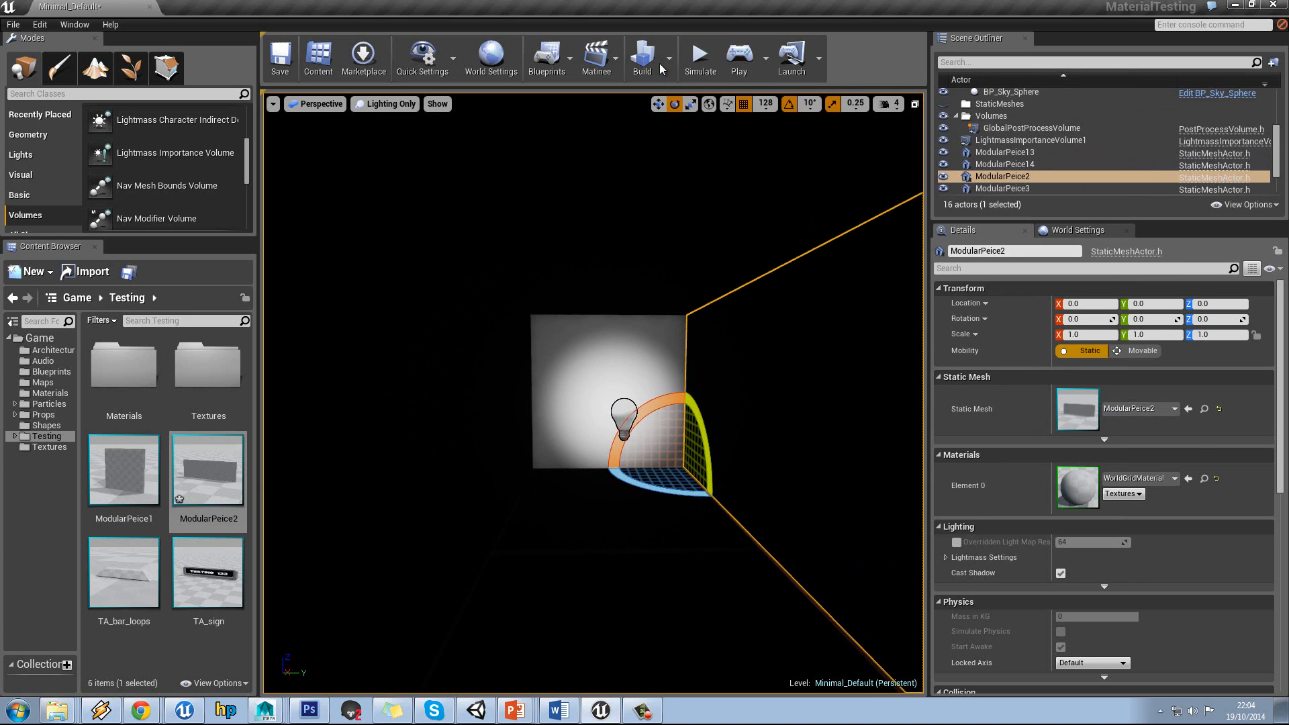
pyautogui.click(670, 60)
pyautogui.moveTo(705, 113)
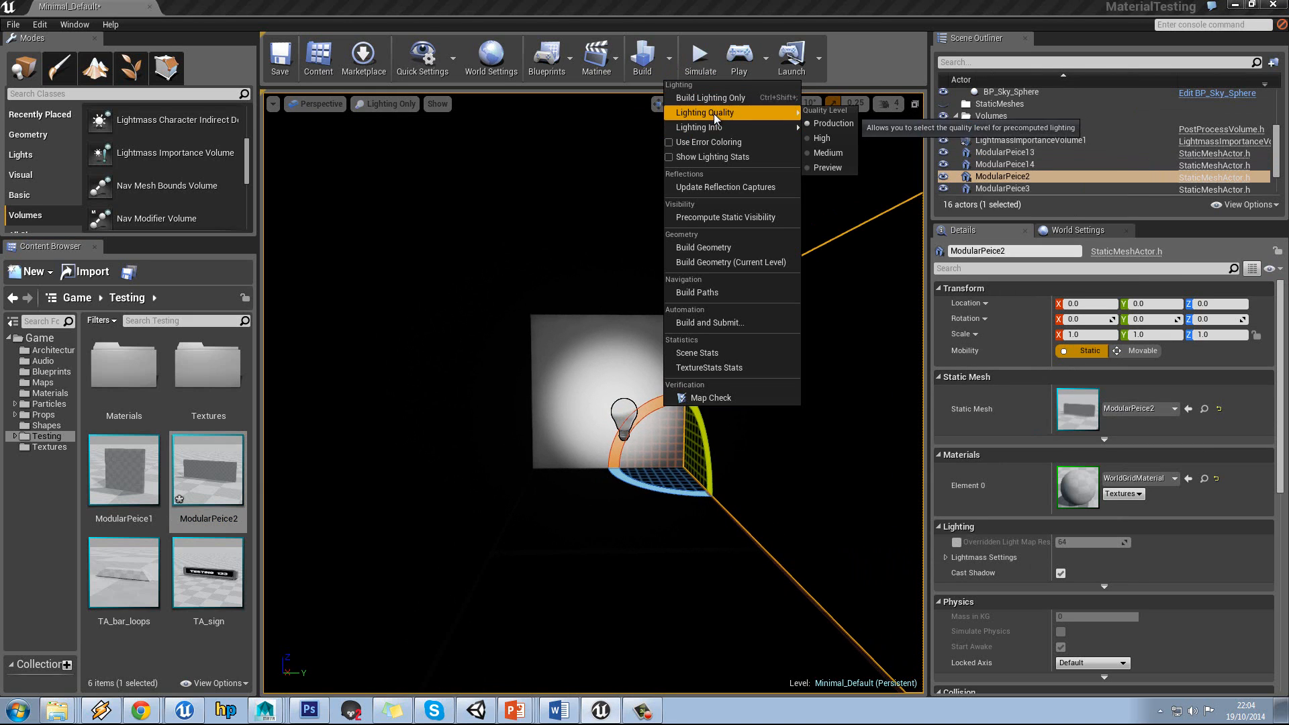
pyautogui.click(832, 167)
pyautogui.click(643, 57)
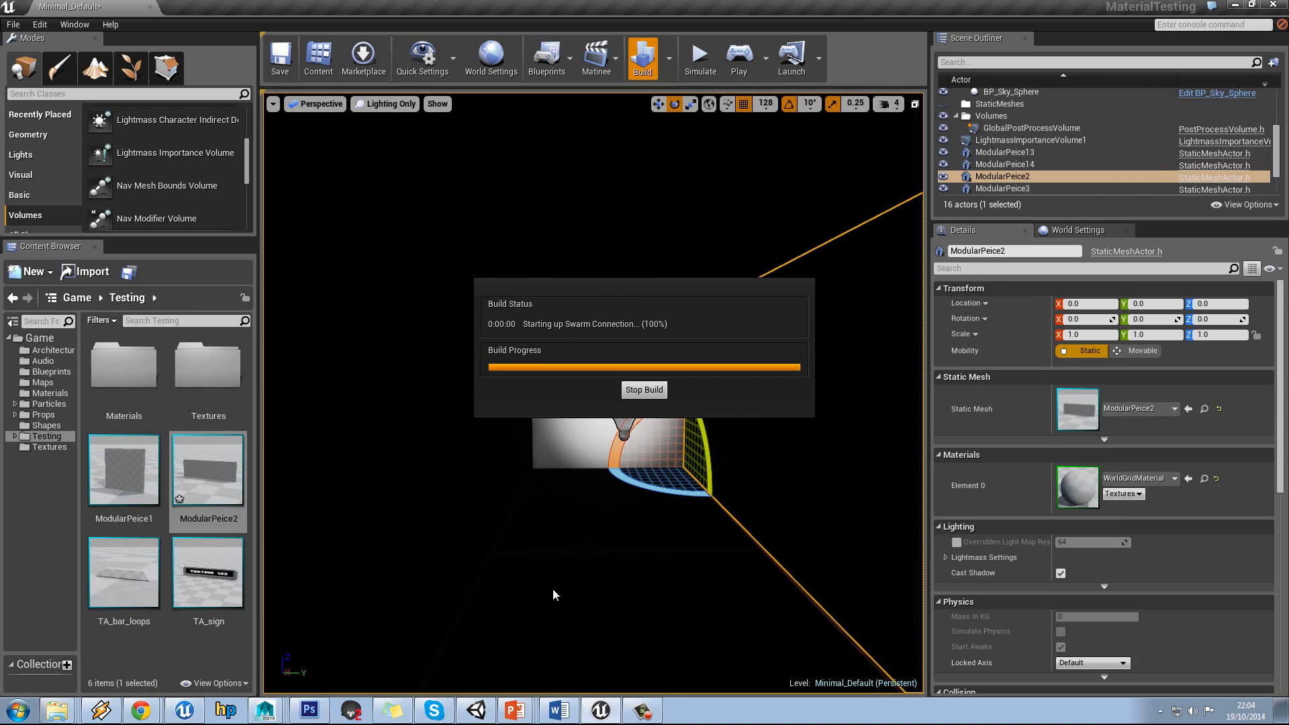
# Switch to the PowerPoint lightmap rules and colour the rule about attaching meeting models as one model green.
pyautogui.moveTo(515, 709)
pyautogui.click(514, 683)
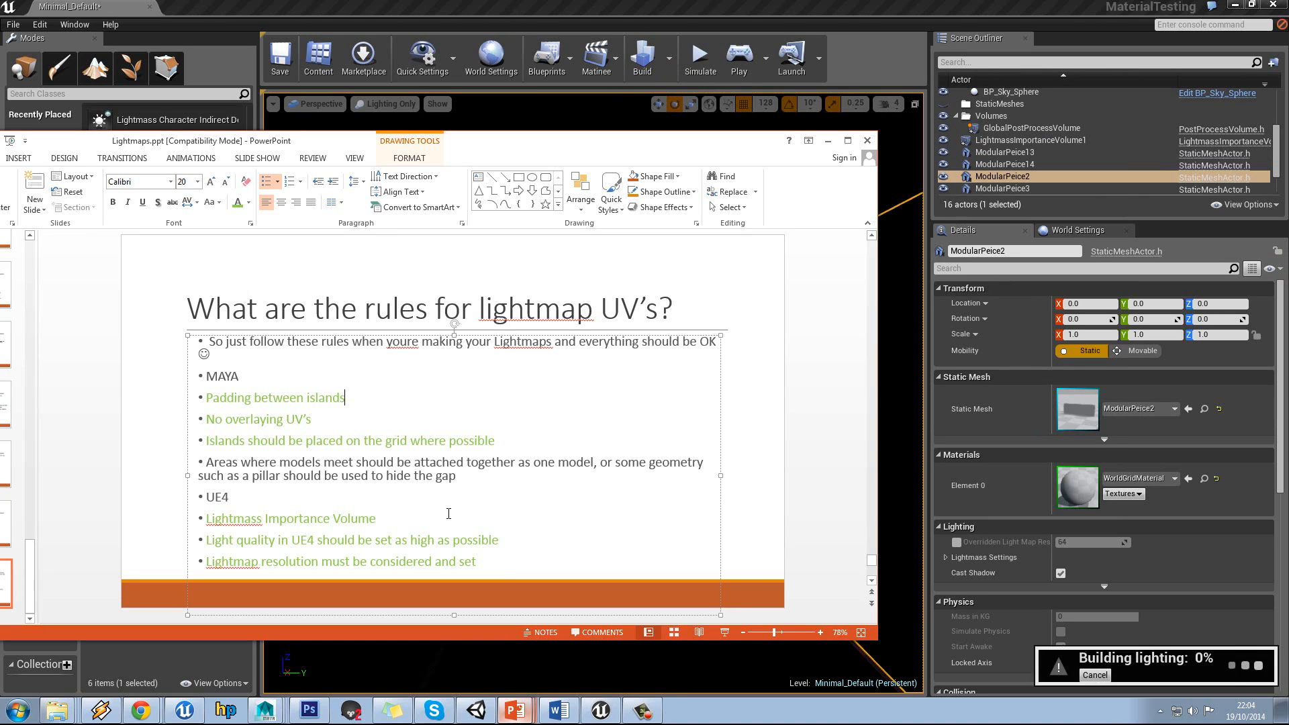
pyautogui.moveTo(488, 473); pyautogui.dragTo(223, 464)
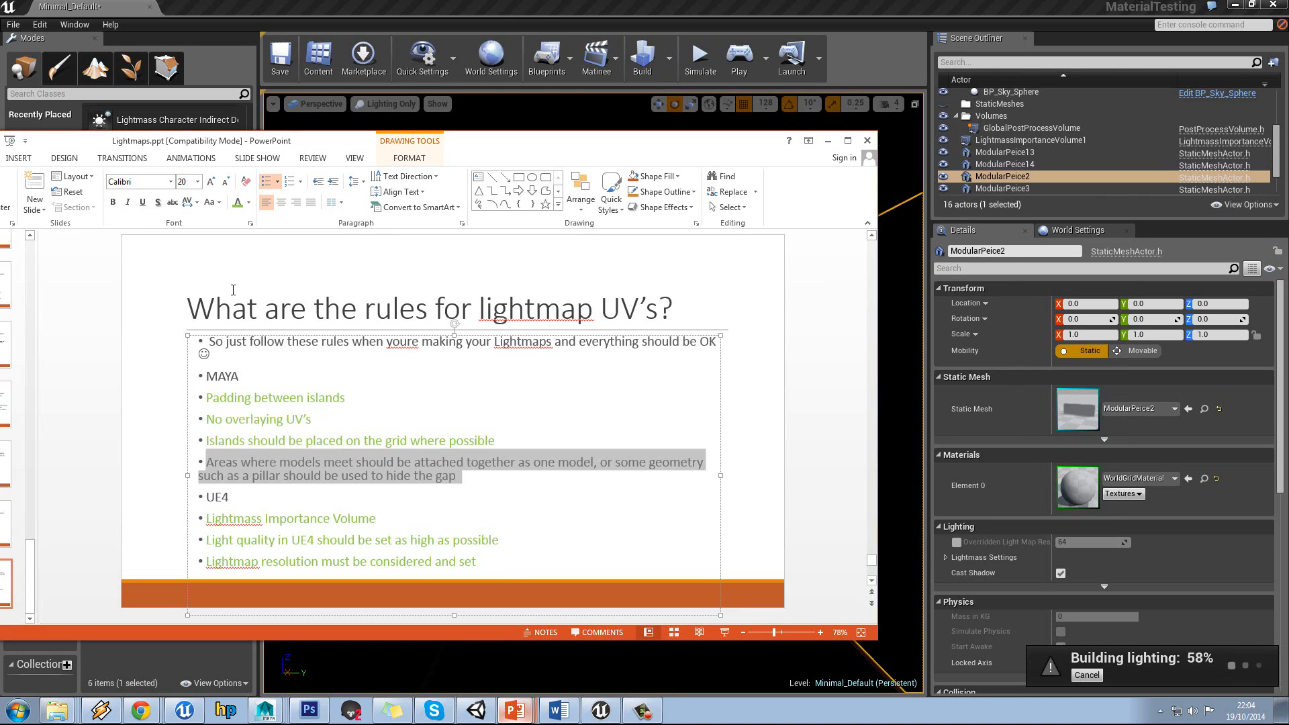
pyautogui.click(237, 203)
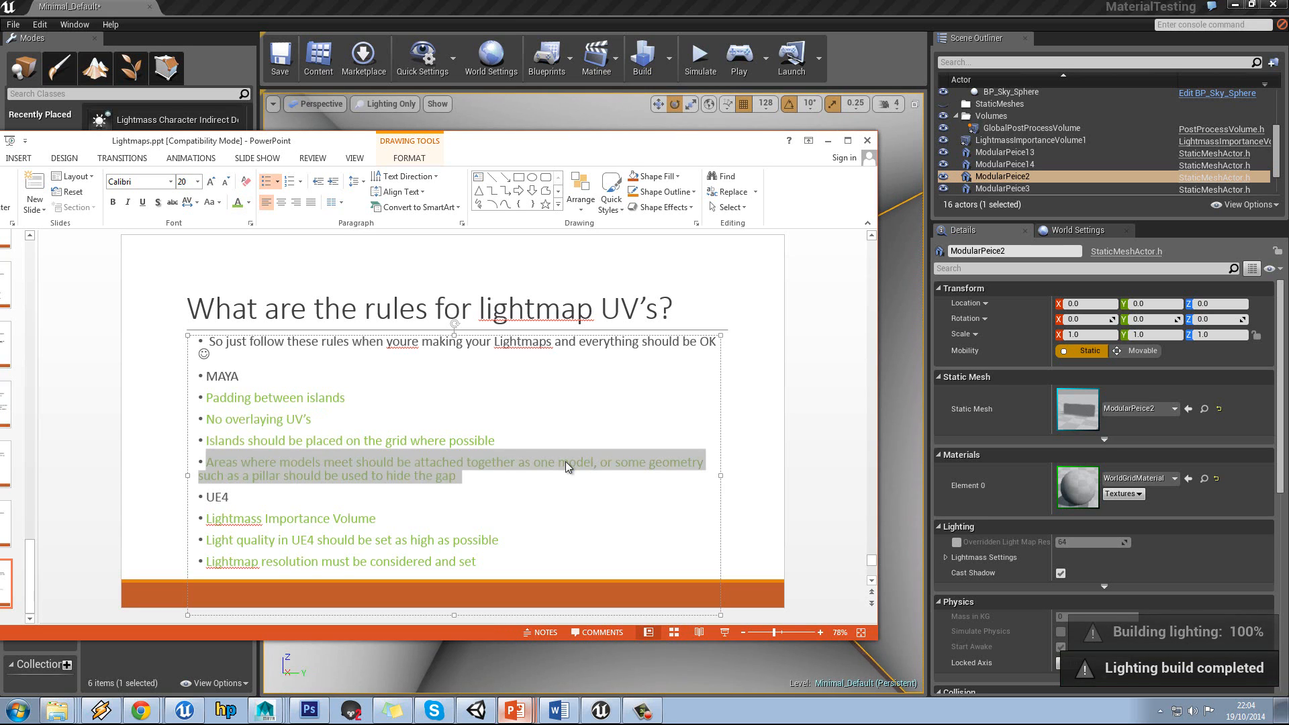
pyautogui.click(563, 494)
pyautogui.scroll(-1, 597, 356)
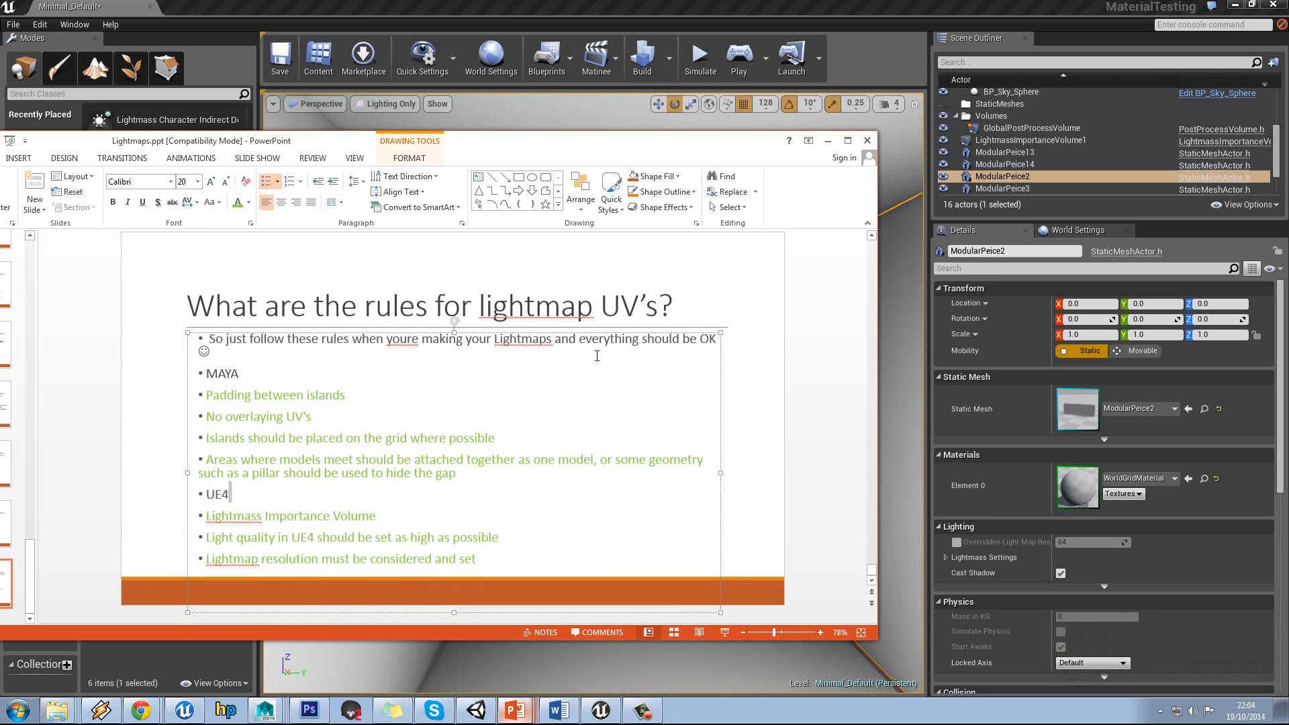
# Return to Unreal Engine and examine the baked lighting on the corridor's walls, floor and ceiling for seams.
pyautogui.click(799, 12)
pyautogui.moveTo(628, 501); pyautogui.dragTo(460, 538, button='right')
pyautogui.click(595, 514)
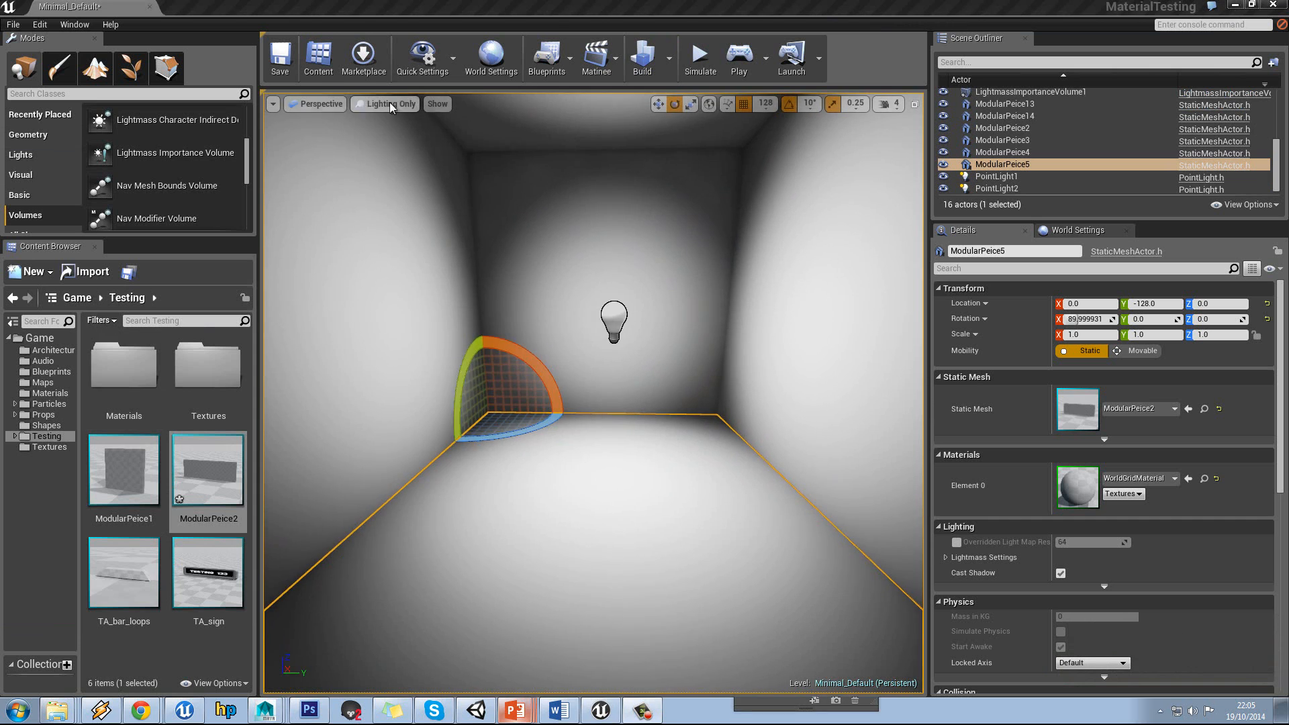
pyautogui.click(437, 104)
pyautogui.click(435, 104)
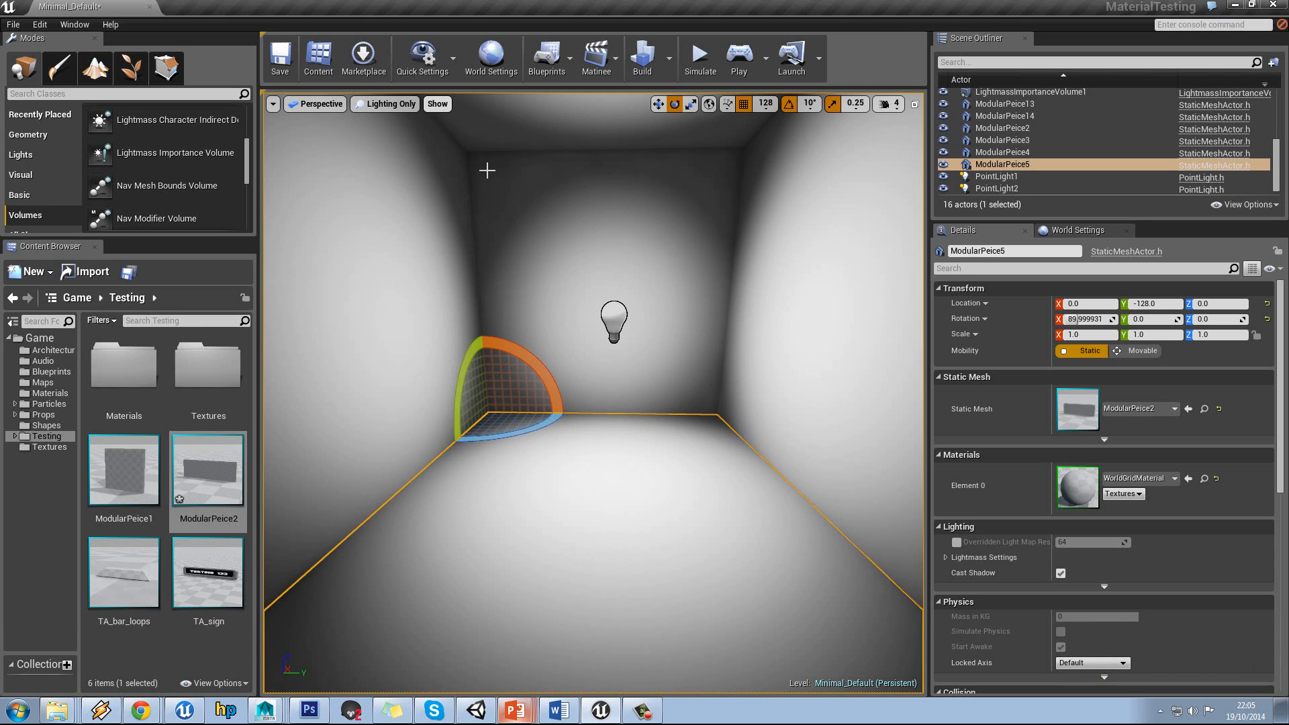
pyautogui.moveTo(674, 331); pyautogui.dragTo(743, 339, button='right')
pyautogui.click(673, 331)
pyautogui.moveTo(567, 305); pyautogui.dragTo(1107, 294, button='right')
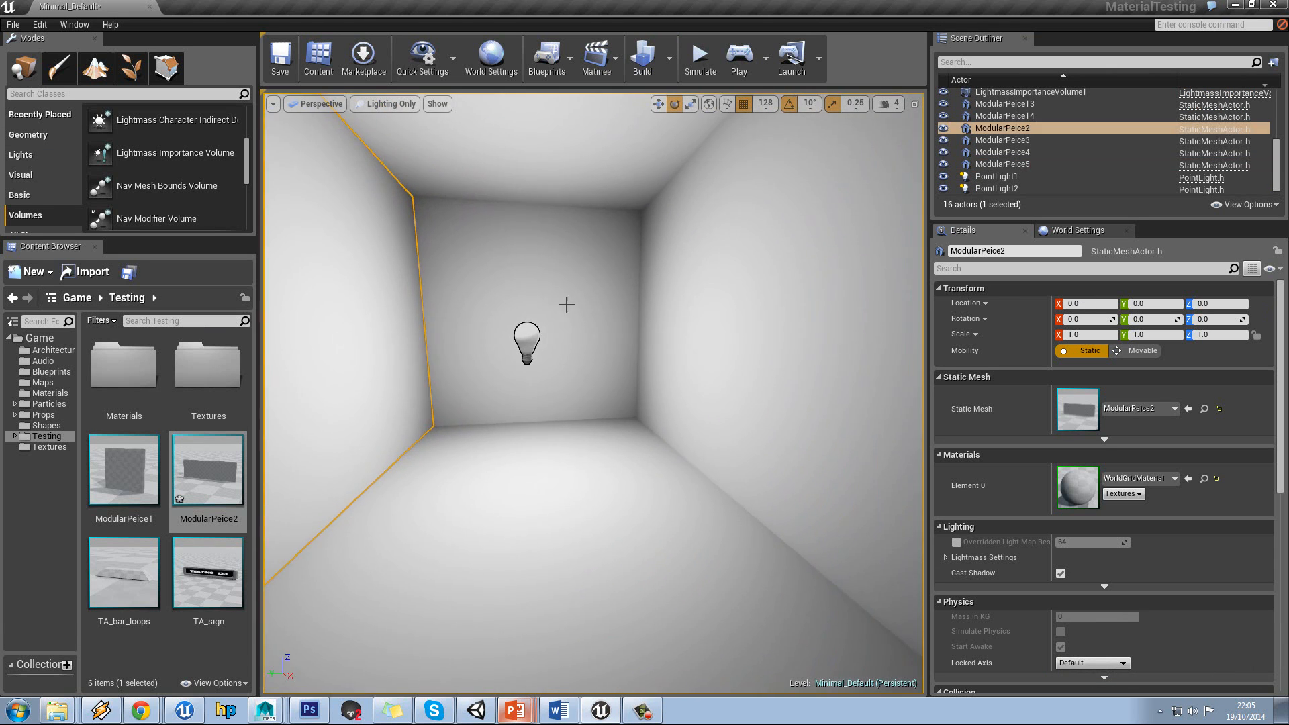
pyautogui.moveTo(575, 295); pyautogui.dragTo(67, 355, button='right')
# Set the mobility of PointLight2 inside the corridor to Static.
pyautogui.moveTo(674, 325); pyautogui.dragTo(683, 315, button='right')
pyautogui.click(681, 326)
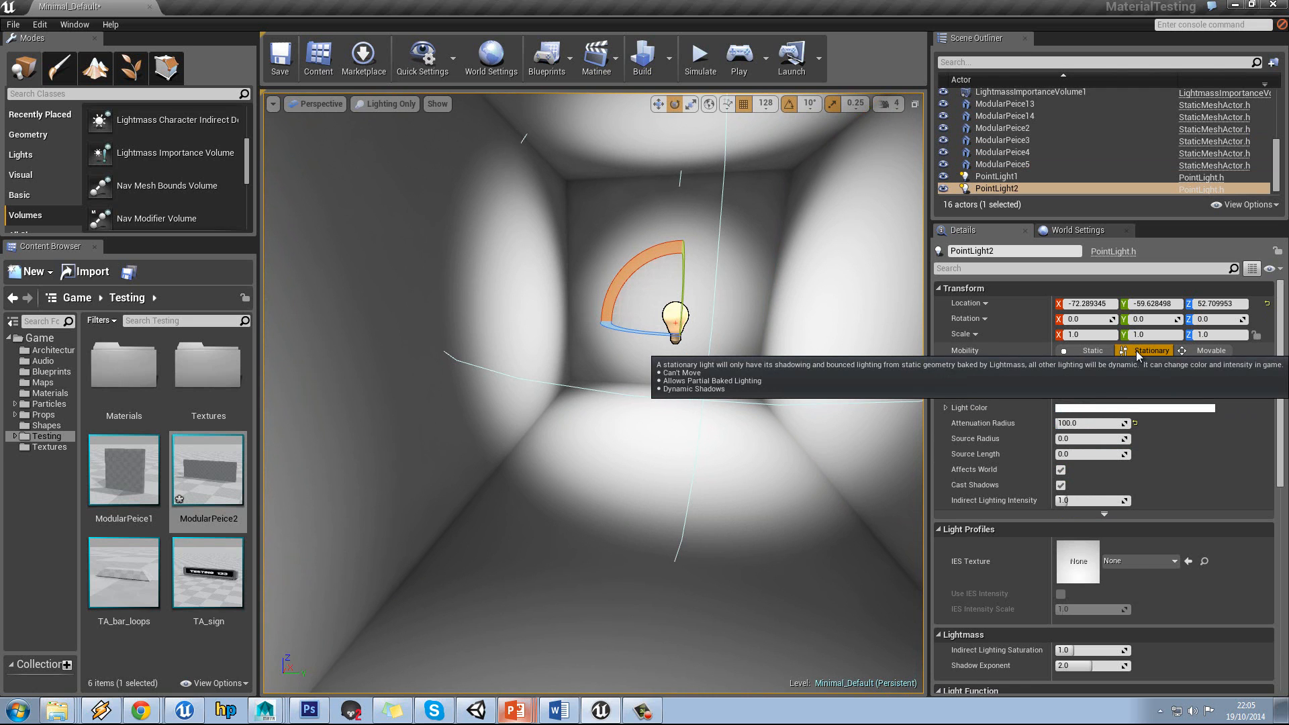
pyautogui.click(1097, 352)
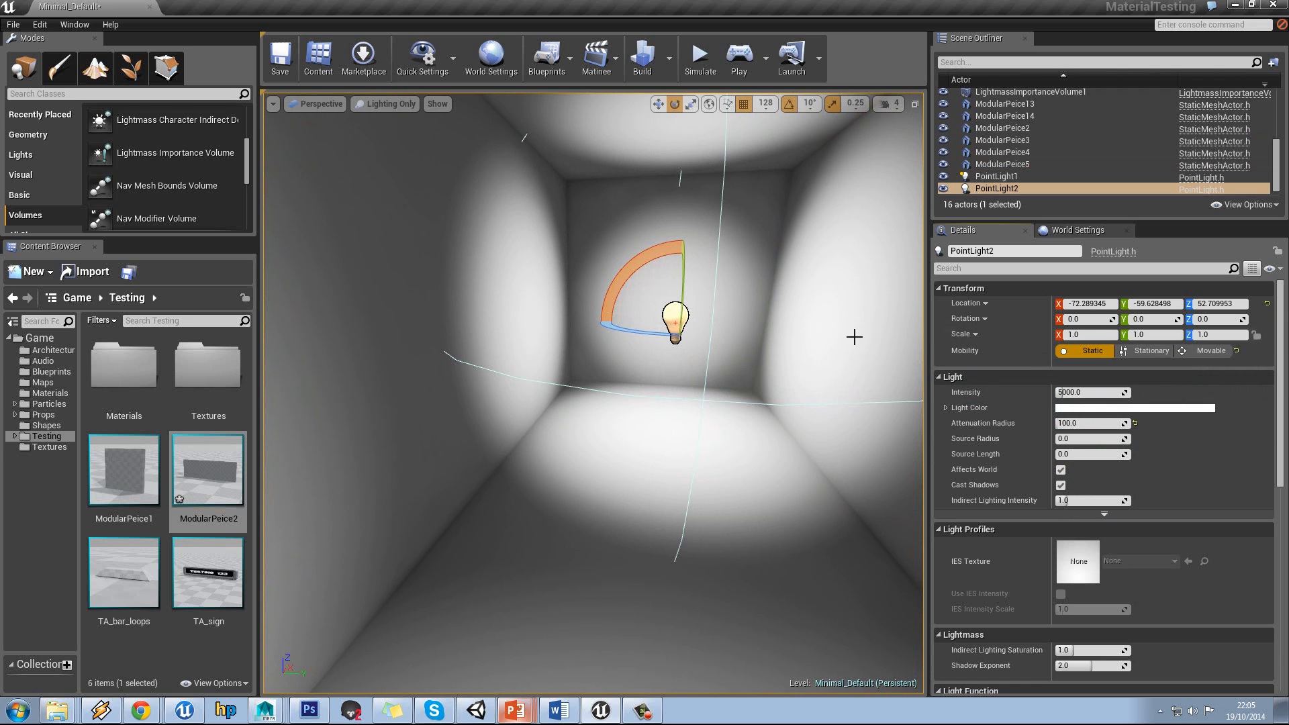
# Set the mobility of PointLight1 at the other end of the corridor to Static.
pyautogui.moveTo(809, 332); pyautogui.dragTo(736, 396, button='right')
pyautogui.click(670, 422)
pyautogui.click(1086, 349)
pyautogui.moveTo(587, 352); pyautogui.dragTo(594, 359, button='right')
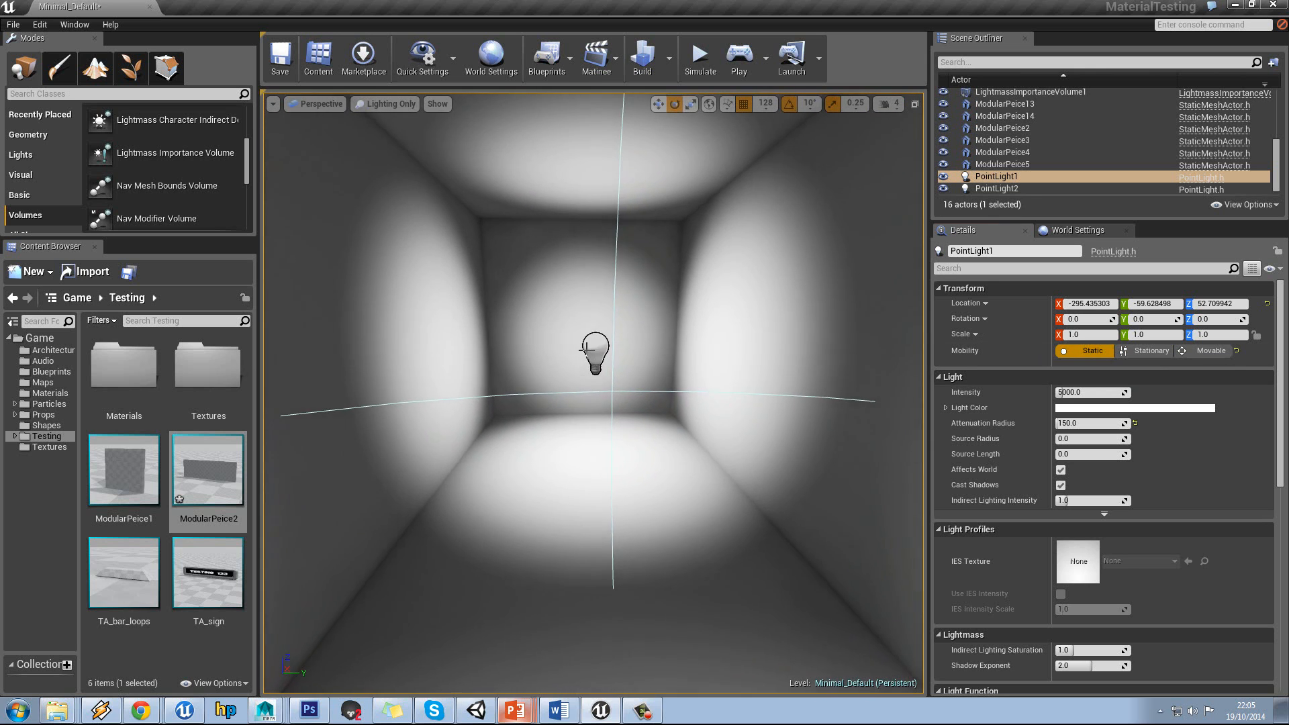
# Set PointLight2's intensity to 200 and its attenuation radius to 500.
pyautogui.click(586, 349)
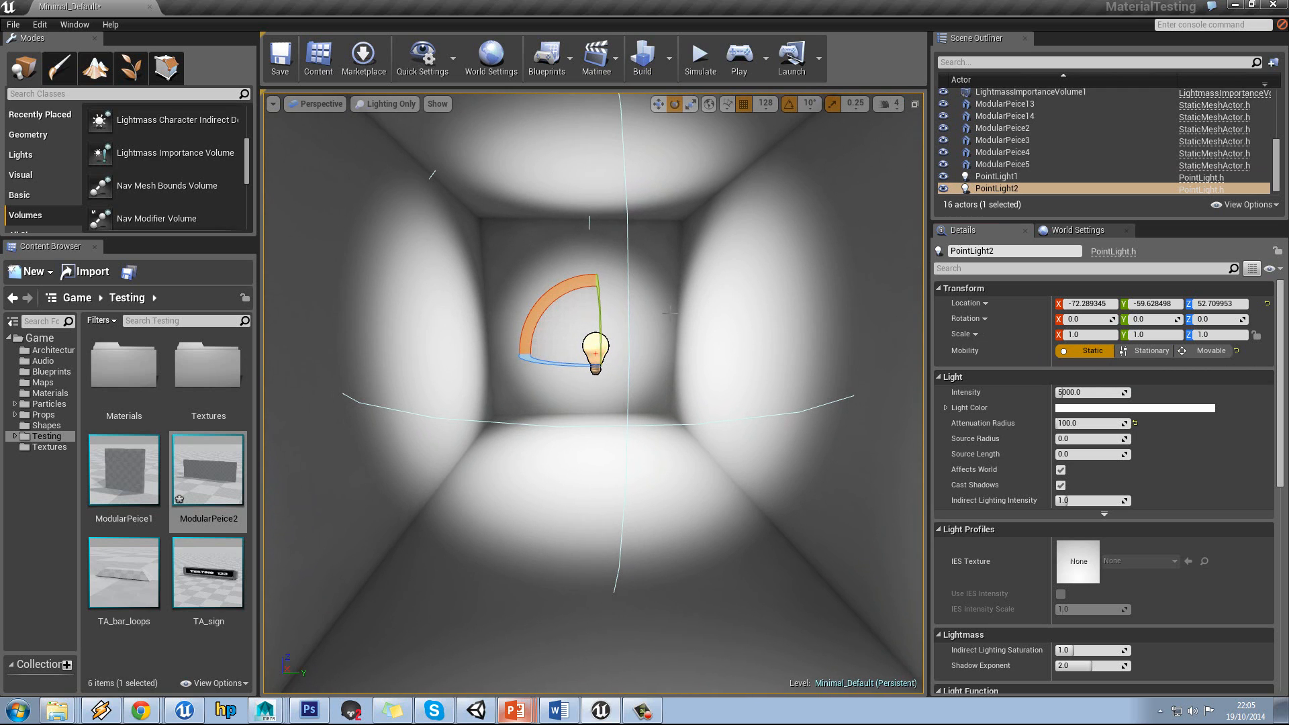
pyautogui.moveTo(670, 313); pyautogui.dragTo(674, 323, button='right')
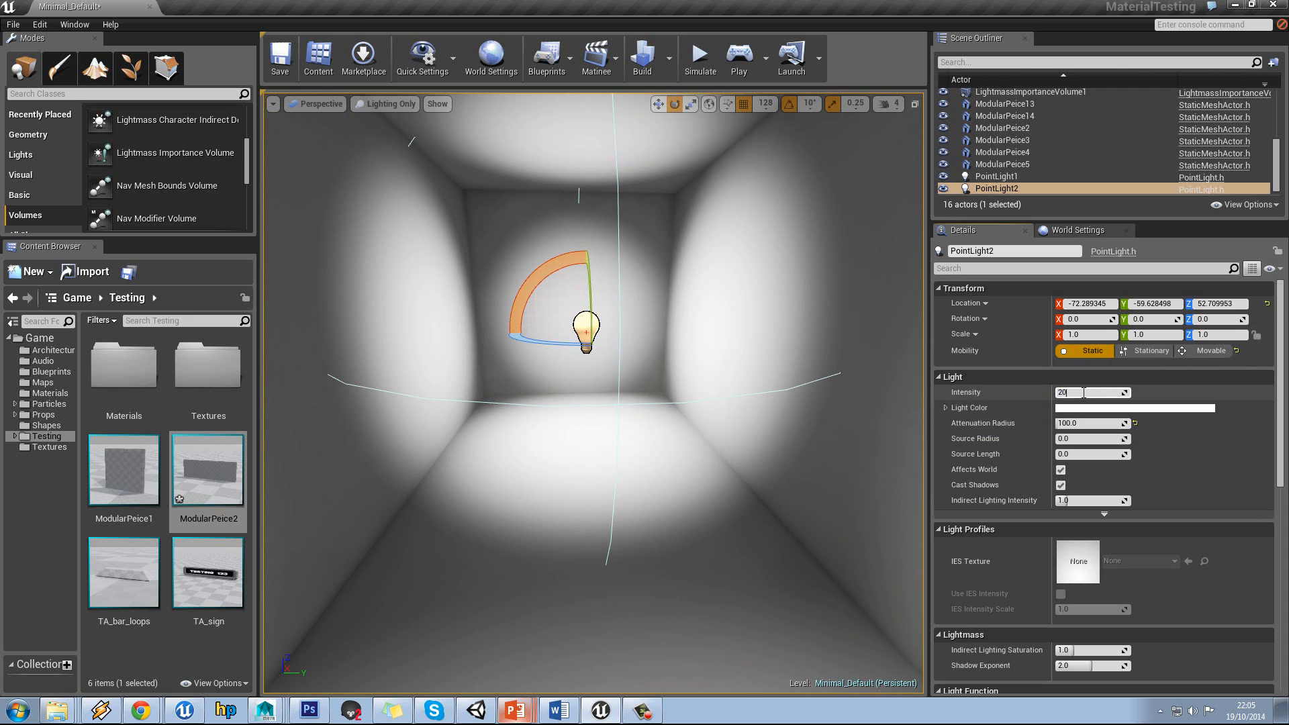
pyautogui.write('0')
pyautogui.press('Return')
pyautogui.click(1090, 422)
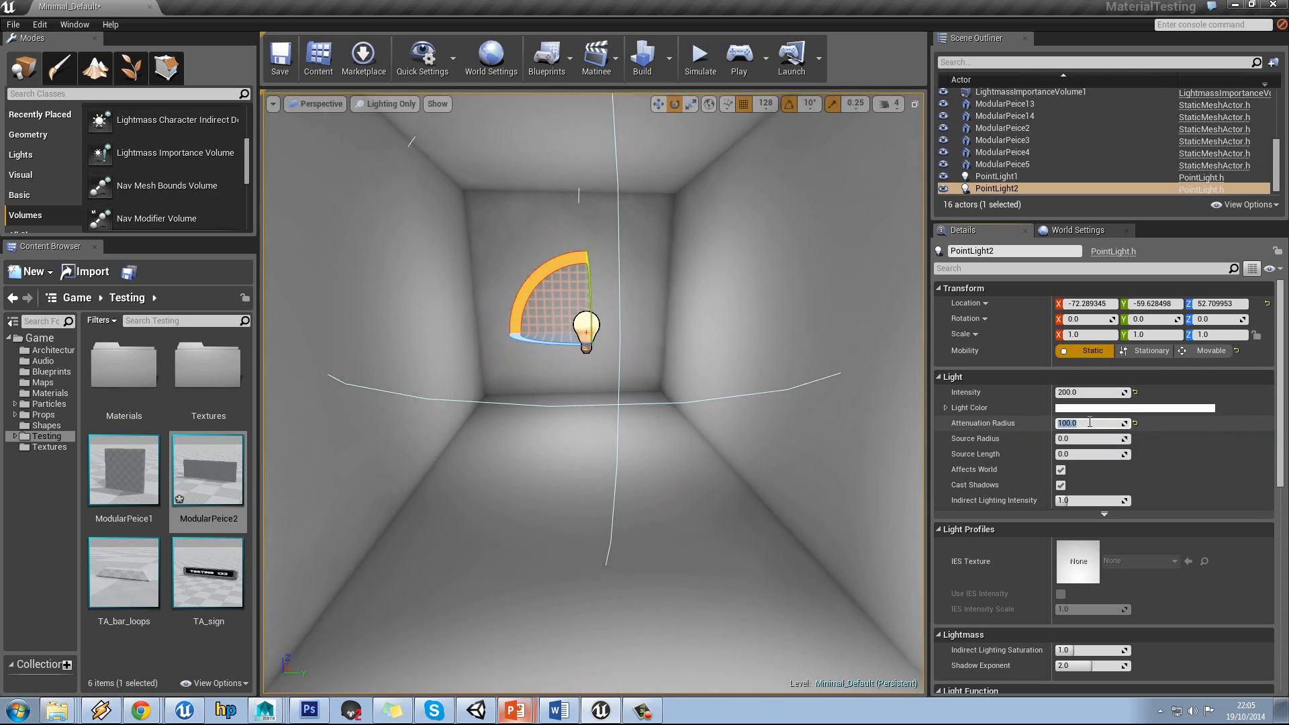
pyautogui.write('500')
pyautogui.press('Return')
# Set PointLight1's mobility to Stationary and its light colour to a warm cream, hex FFE0B9FF.
pyautogui.moveTo(739, 351); pyautogui.dragTo(819, 339, button='right')
pyautogui.click(698, 400)
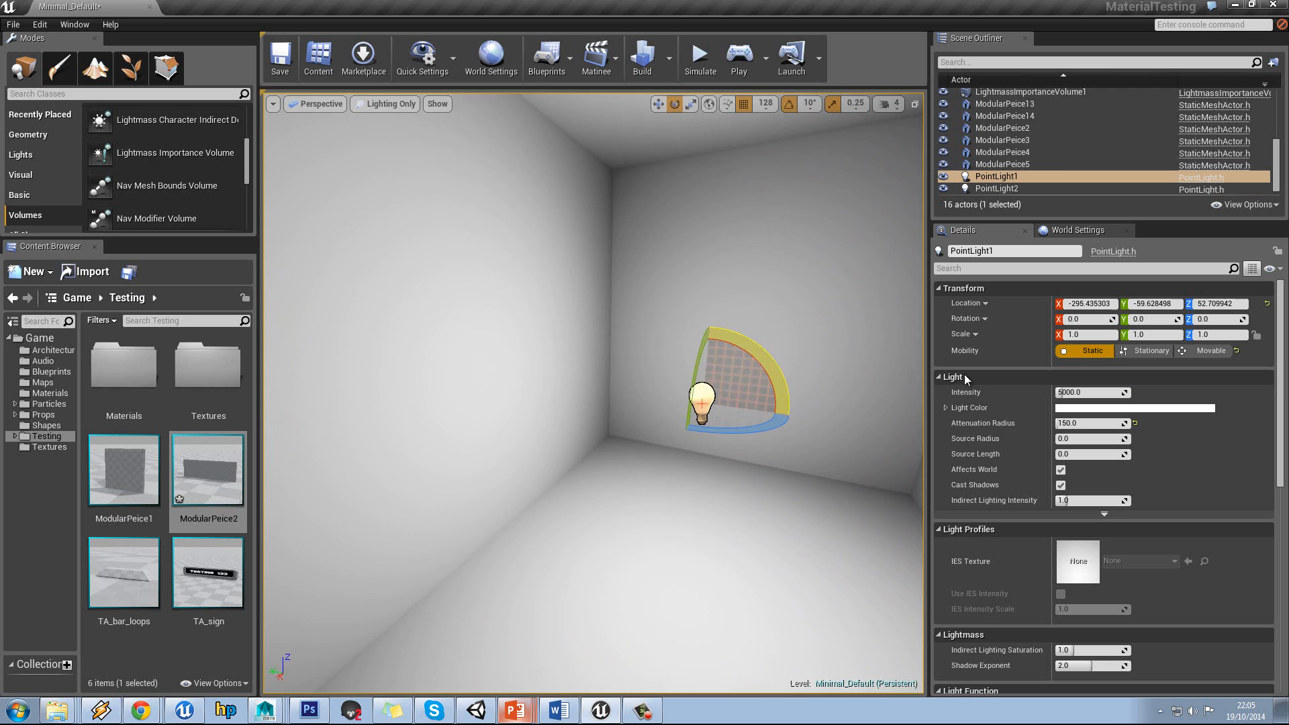
pyautogui.click(1148, 351)
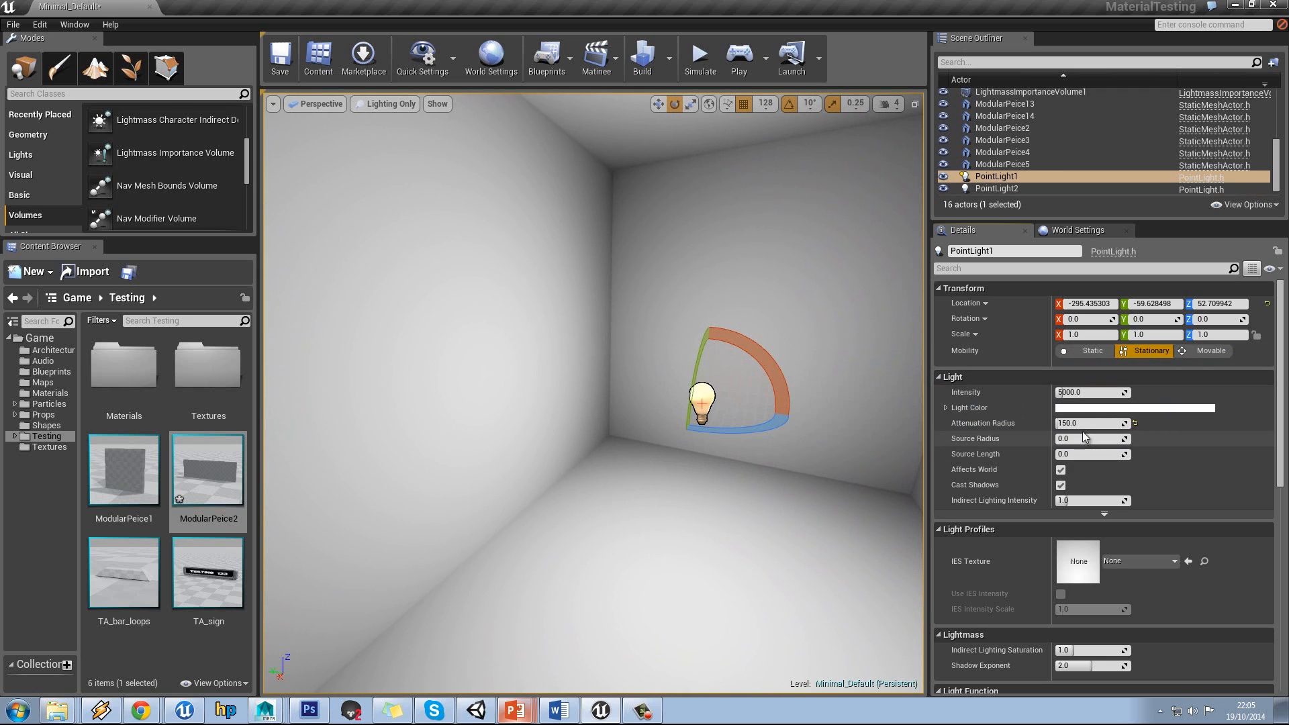
pyautogui.click(1086, 407)
pyautogui.moveTo(981, 483); pyautogui.dragTo(977, 516)
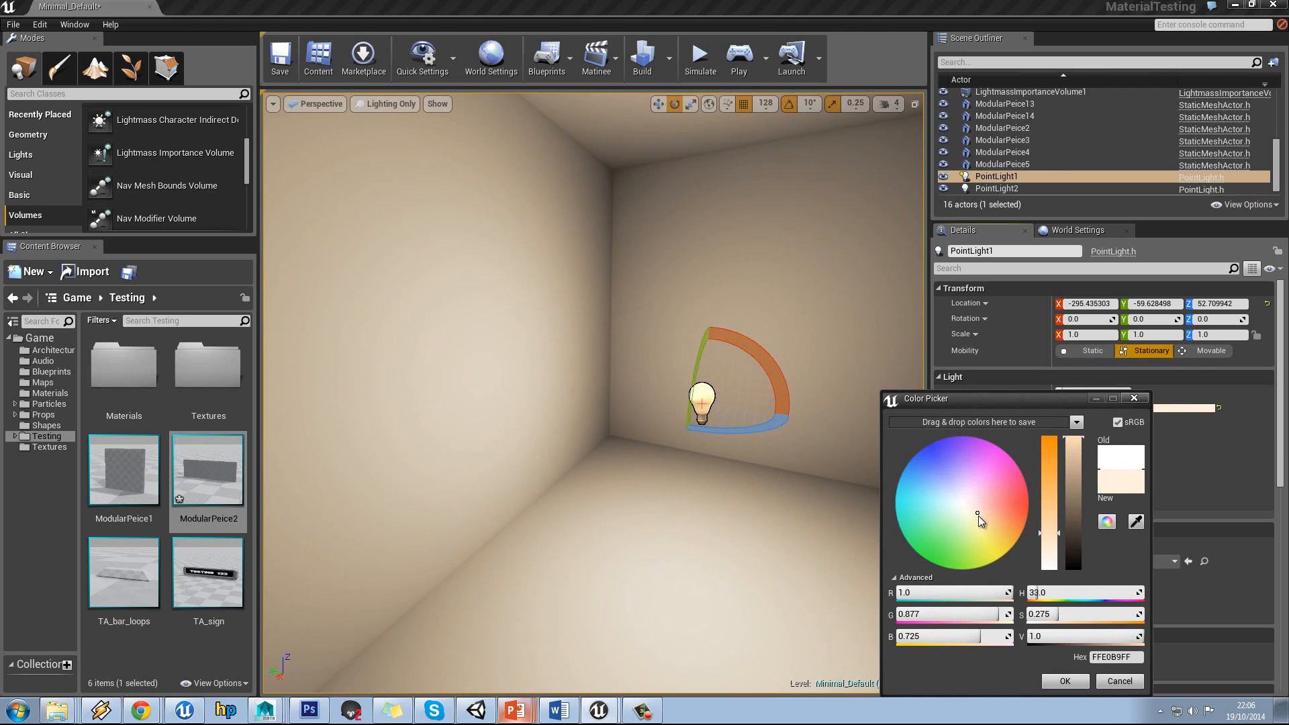
pyautogui.click(1069, 683)
# Place an additive box brush on the corridor floor and frame it in the view.
pyautogui.moveTo(621, 376); pyautogui.dragTo(313, 372, button='right')
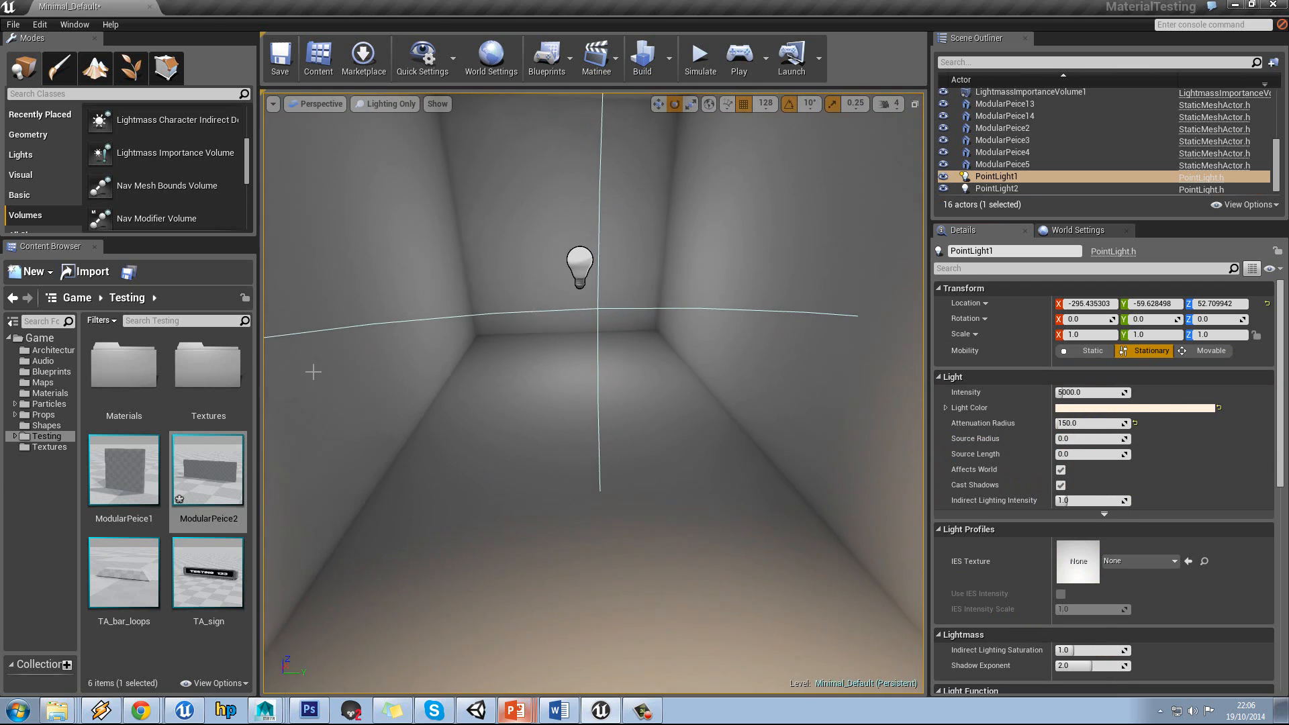
pyautogui.click(37, 193)
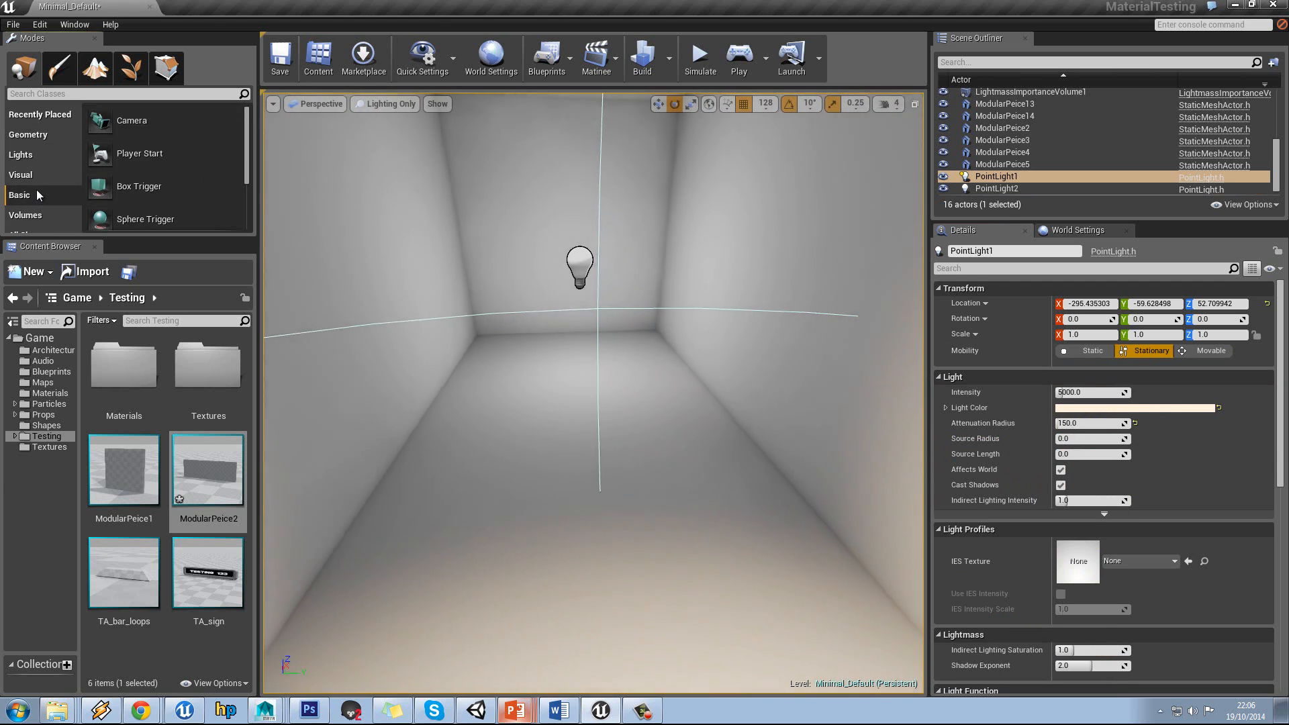
pyautogui.click(39, 173)
pyautogui.click(33, 141)
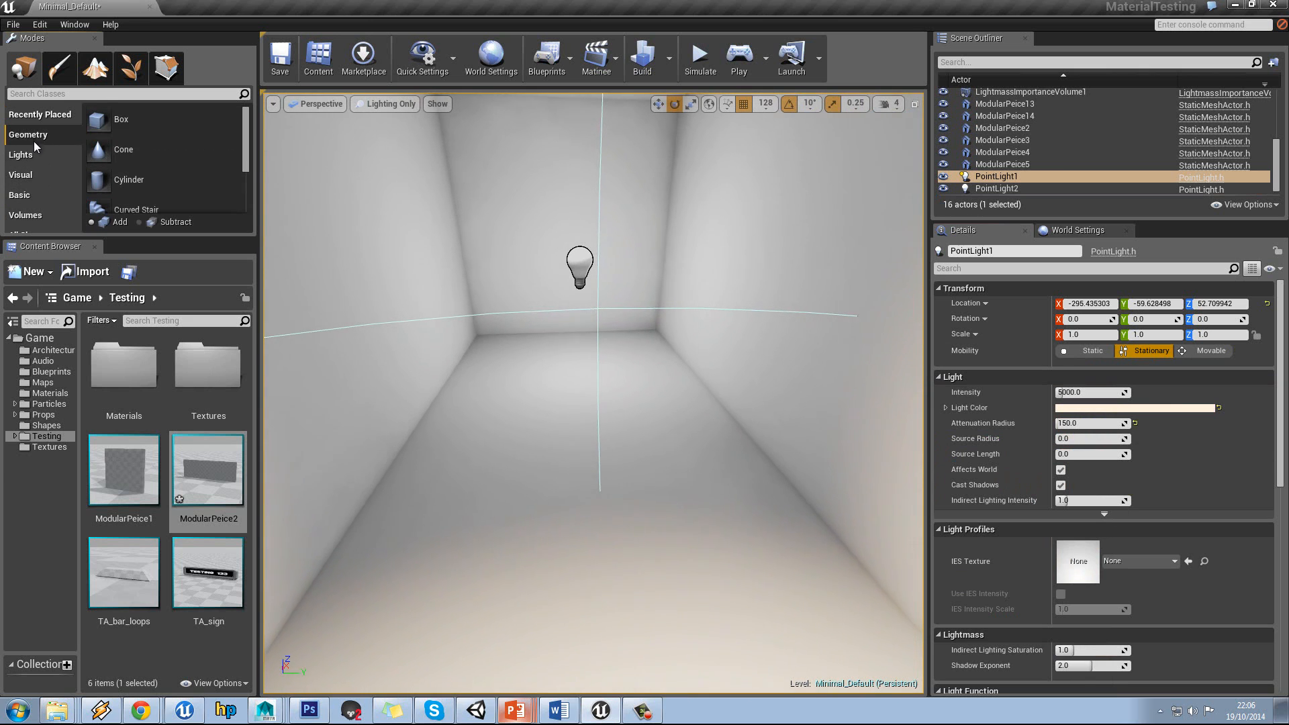
pyautogui.moveTo(114, 120); pyautogui.dragTo(676, 484)
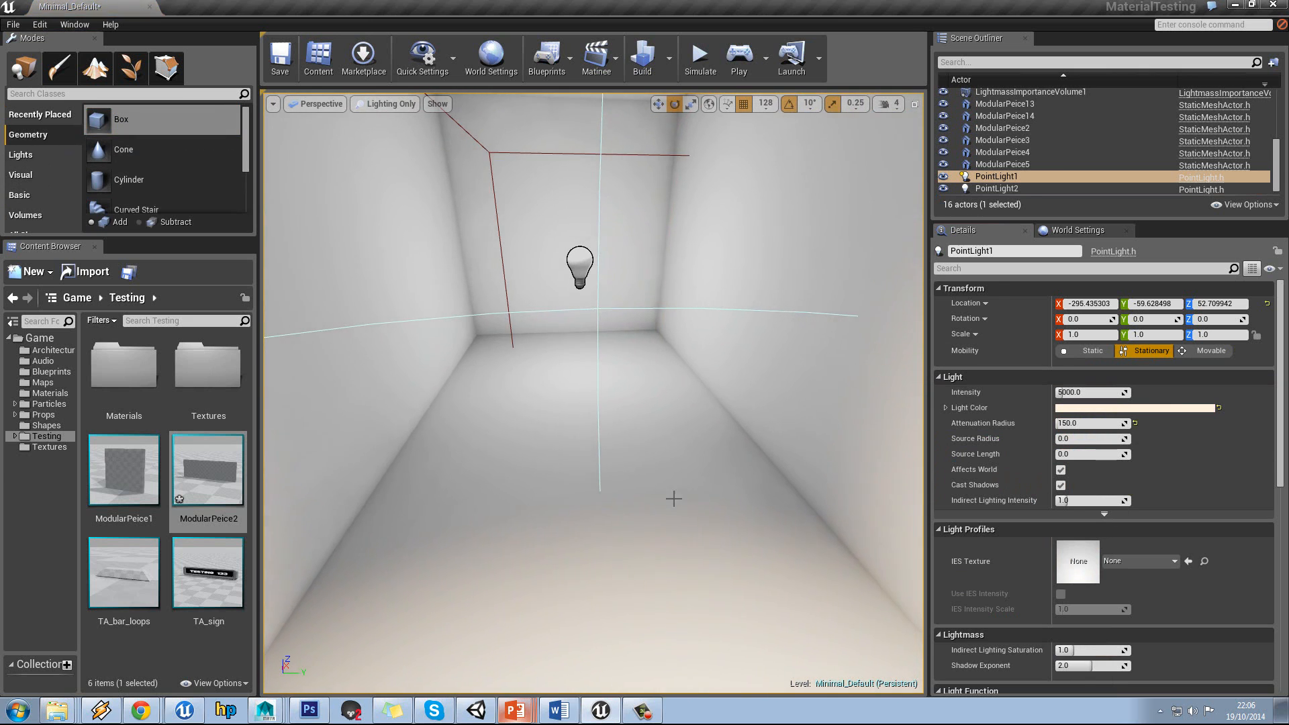
pyautogui.press('f')
pyautogui.moveTo(631, 420)
pyautogui.keyDown('alt'); pyautogui.mouseDown()
pyautogui.moveTo(699, 452)
pyautogui.moveTo(607, 395)
pyautogui.moveTo(618, 397)
pyautogui.moveTo(546, 417)
pyautogui.moveTo(597, 415)
pyautogui.mouseUp(); pyautogui.keyUp('alt')
# Scale the box brush to fit beside the wall, turn off grid snapping and raise it above the floor.
pyautogui.press('r')
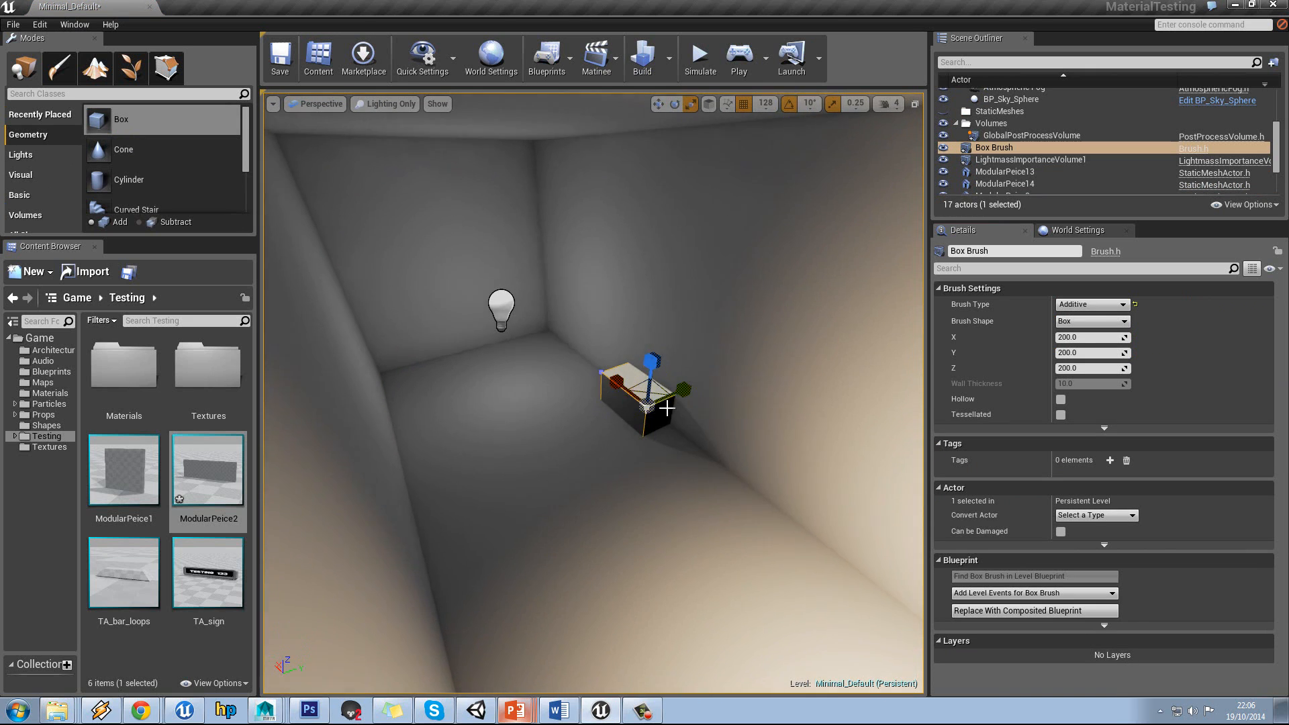
pyautogui.moveTo(699, 396)
pyautogui.mouseDown()
pyautogui.moveTo(682, 439)
pyautogui.moveTo(739, 440)
pyautogui.moveTo(638, 446)
pyautogui.moveTo(617, 429)
pyautogui.mouseUp()
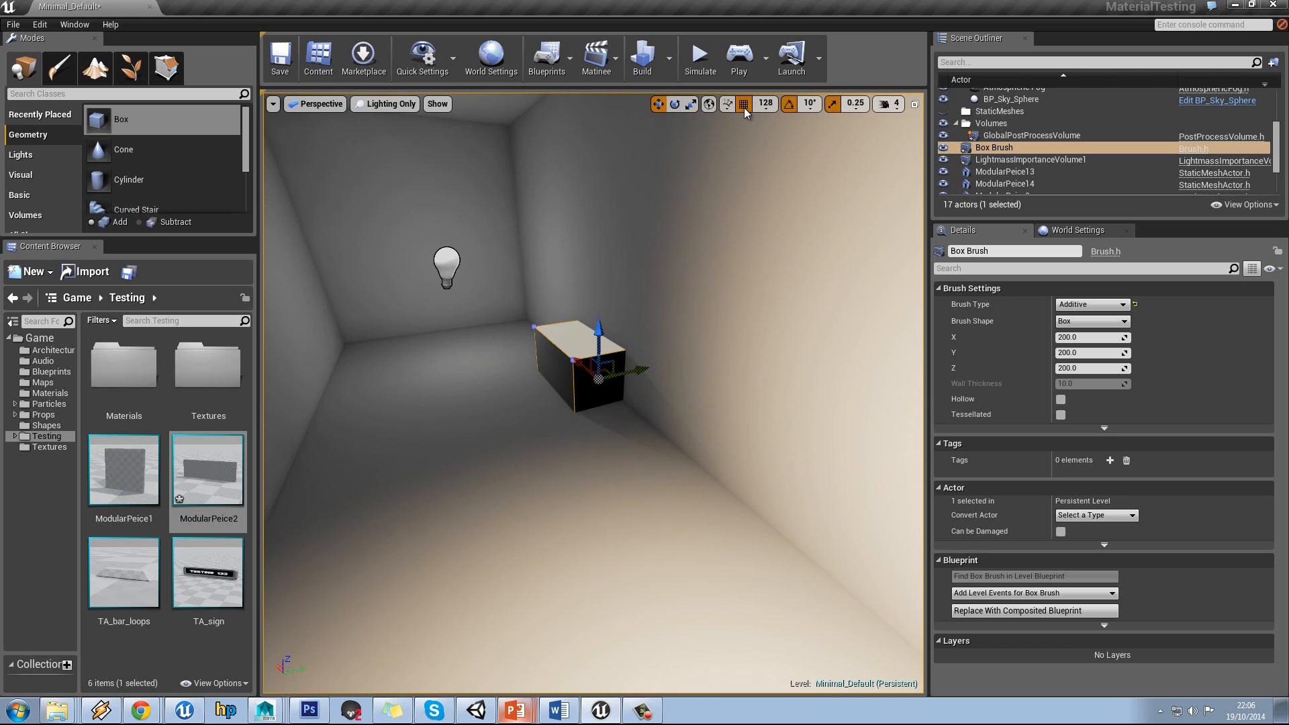
pyautogui.moveTo(594, 291); pyautogui.dragTo(643, 331)
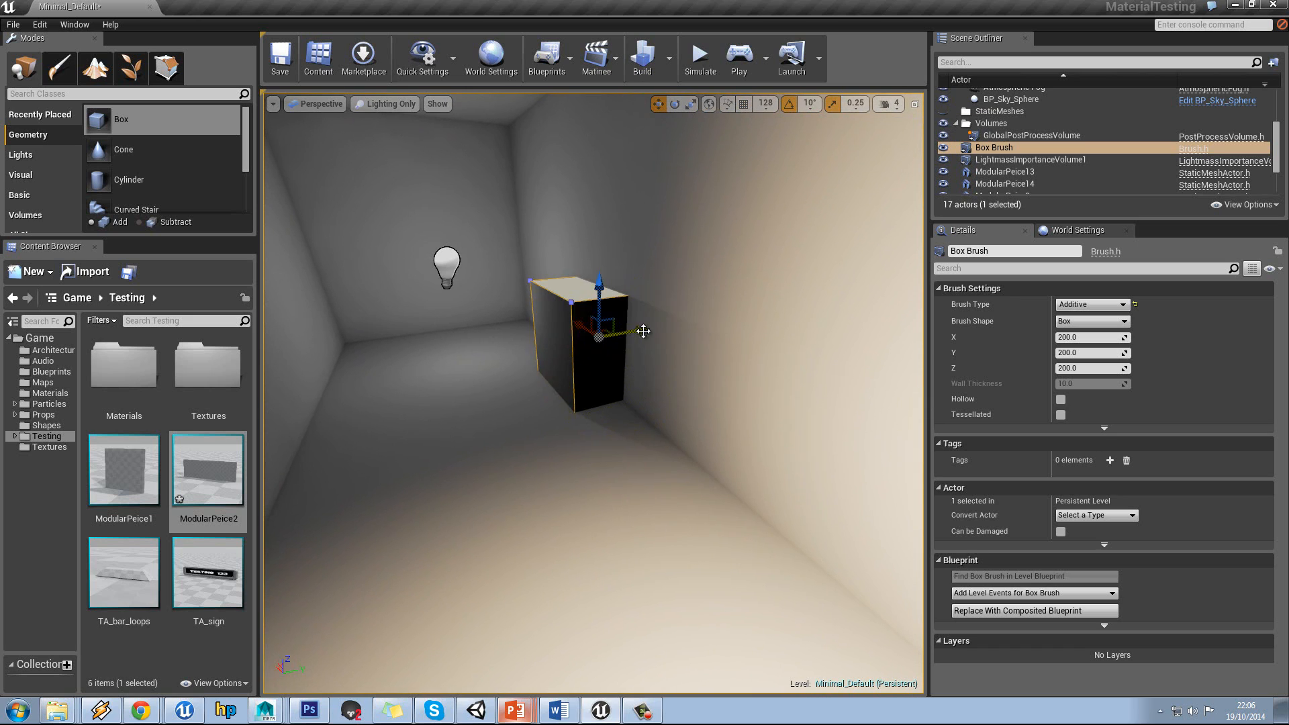
pyautogui.scroll(3, 614, 363)
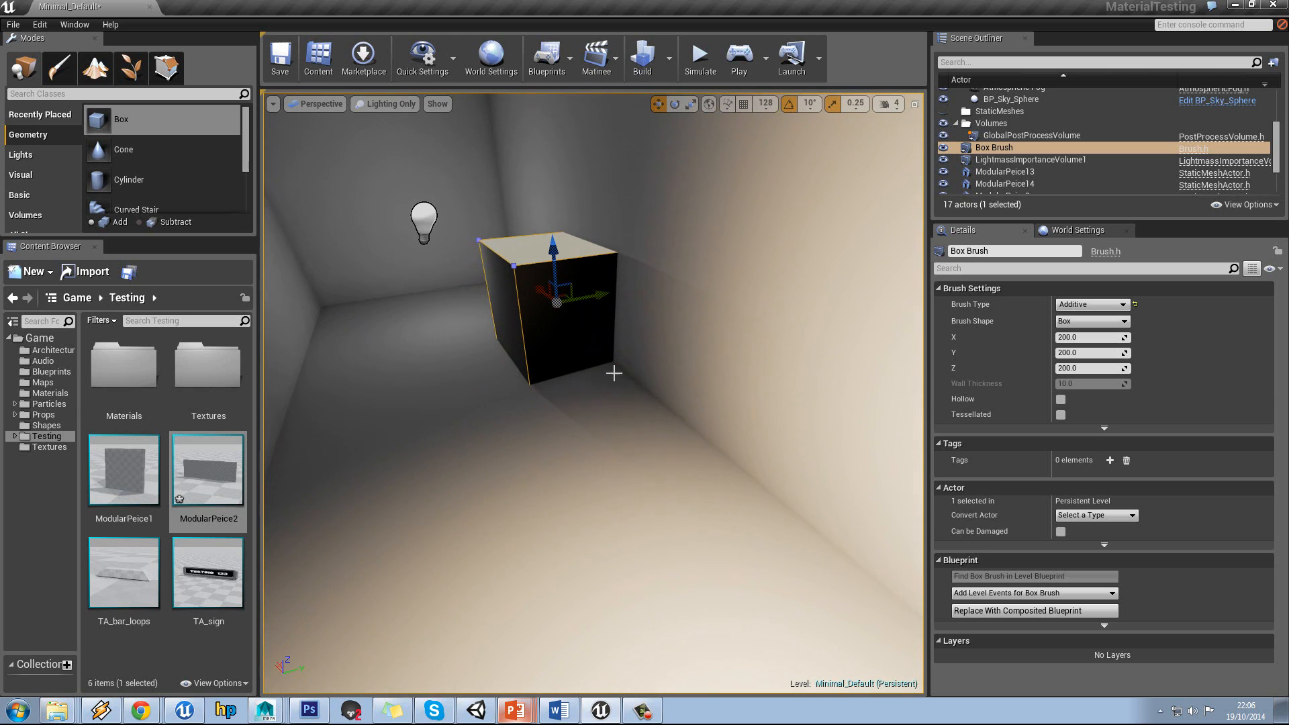
# Duplicate the box brush along the wall towards PointLight1's end of the corridor.
pyautogui.moveTo(552, 332); pyautogui.dragTo(607, 332, button='right')
pyautogui.keyDown('alt'); pyautogui.moveTo(503, 309); pyautogui.dragTo(786, 437); pyautogui.keyUp('alt')
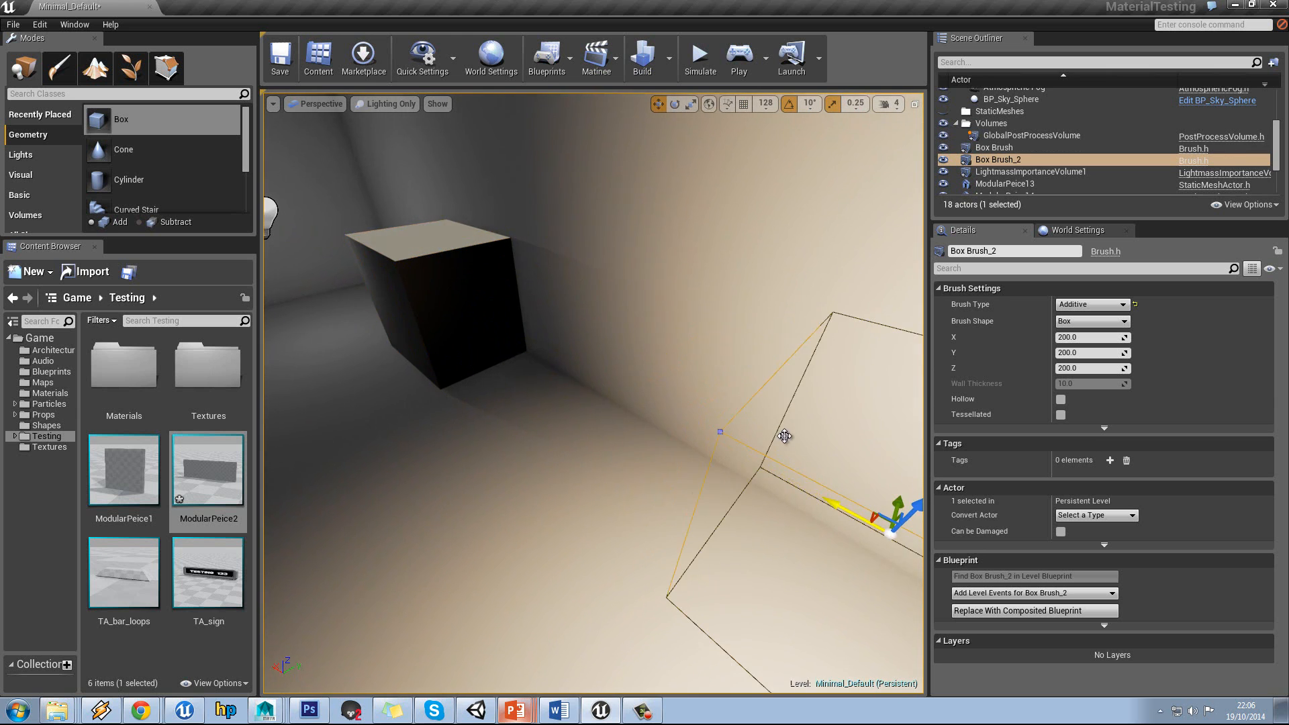
pyautogui.moveTo(561, 391)
pyautogui.mouseDown(button='right')
pyautogui.moveTo(717, 409)
pyautogui.moveTo(839, 365)
pyautogui.moveTo(457, 365)
pyautogui.moveTo(564, 403)
pyautogui.moveTo(550, 403)
pyautogui.mouseUp(button='right')
# Examine the unbuilt lighting and shadows around both boxes, the two point lights and the corridor walls.
pyautogui.click(662, 430)
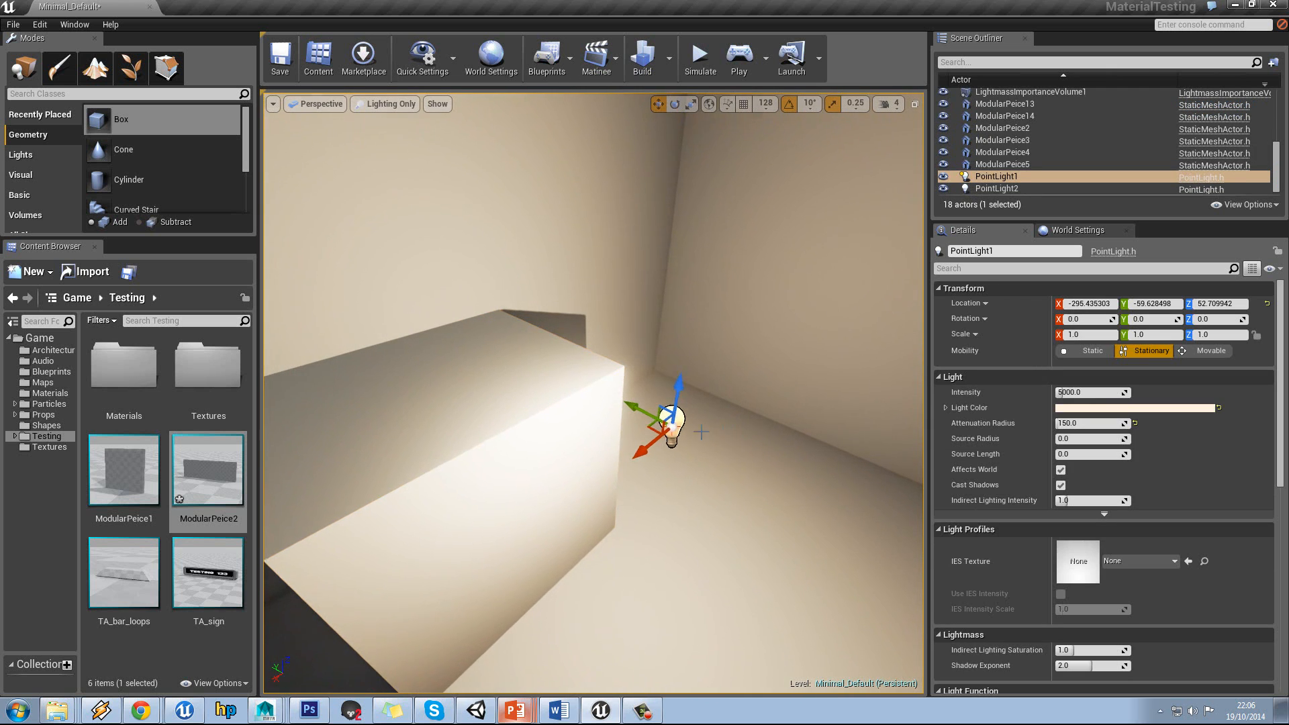
pyautogui.moveTo(662, 429); pyautogui.dragTo(403, 393, button='right')
pyautogui.click(509, 311)
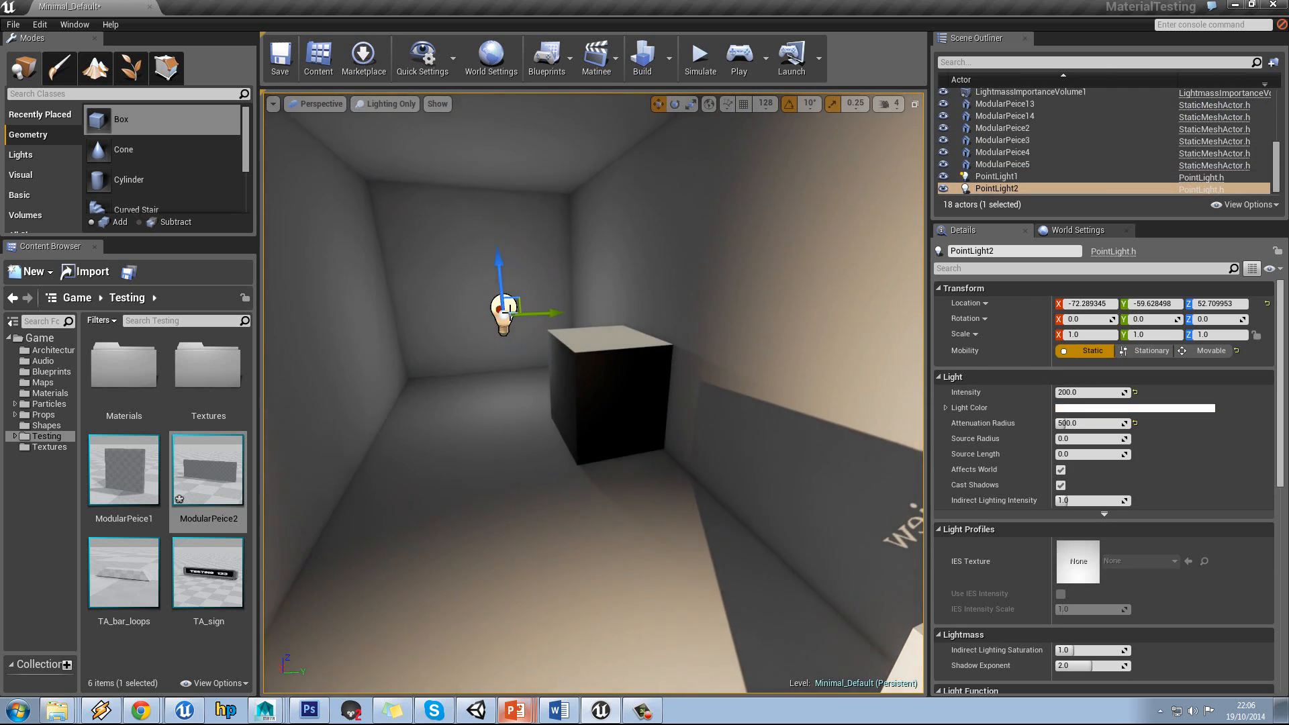
pyautogui.moveTo(685, 374); pyautogui.dragTo(654, 423, button='right')
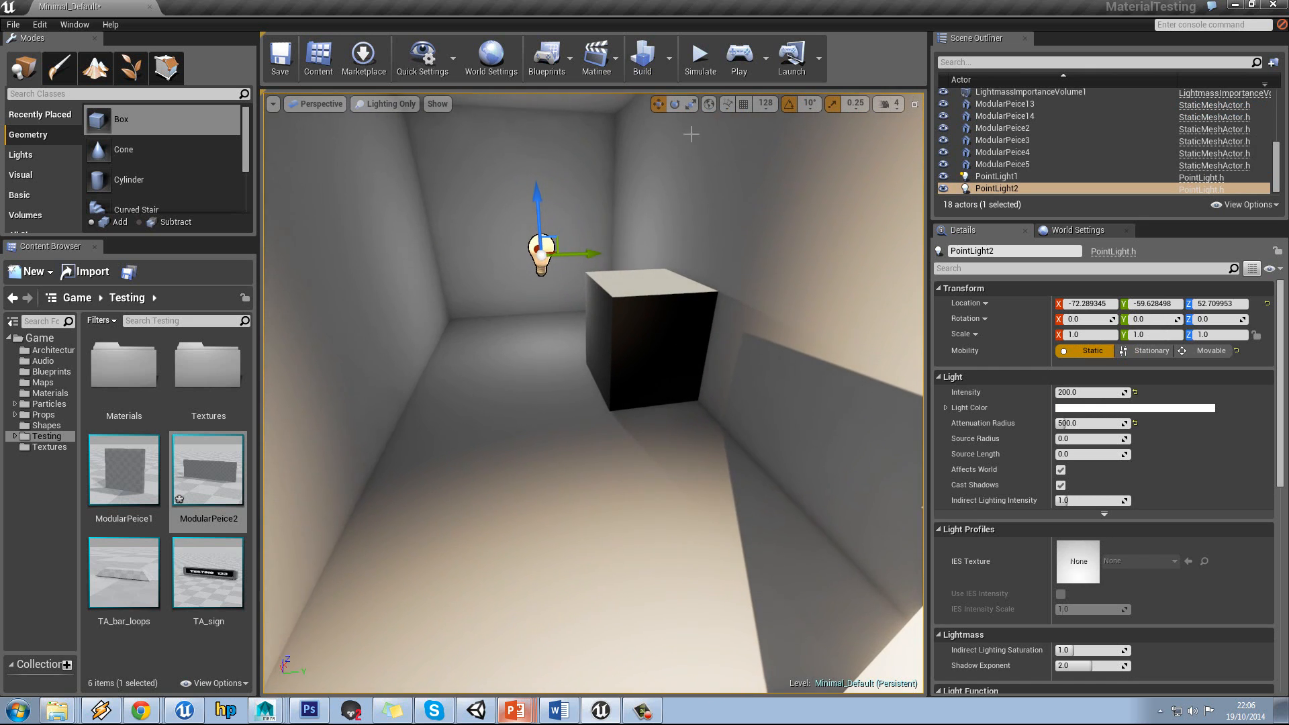
pyautogui.click(651, 216)
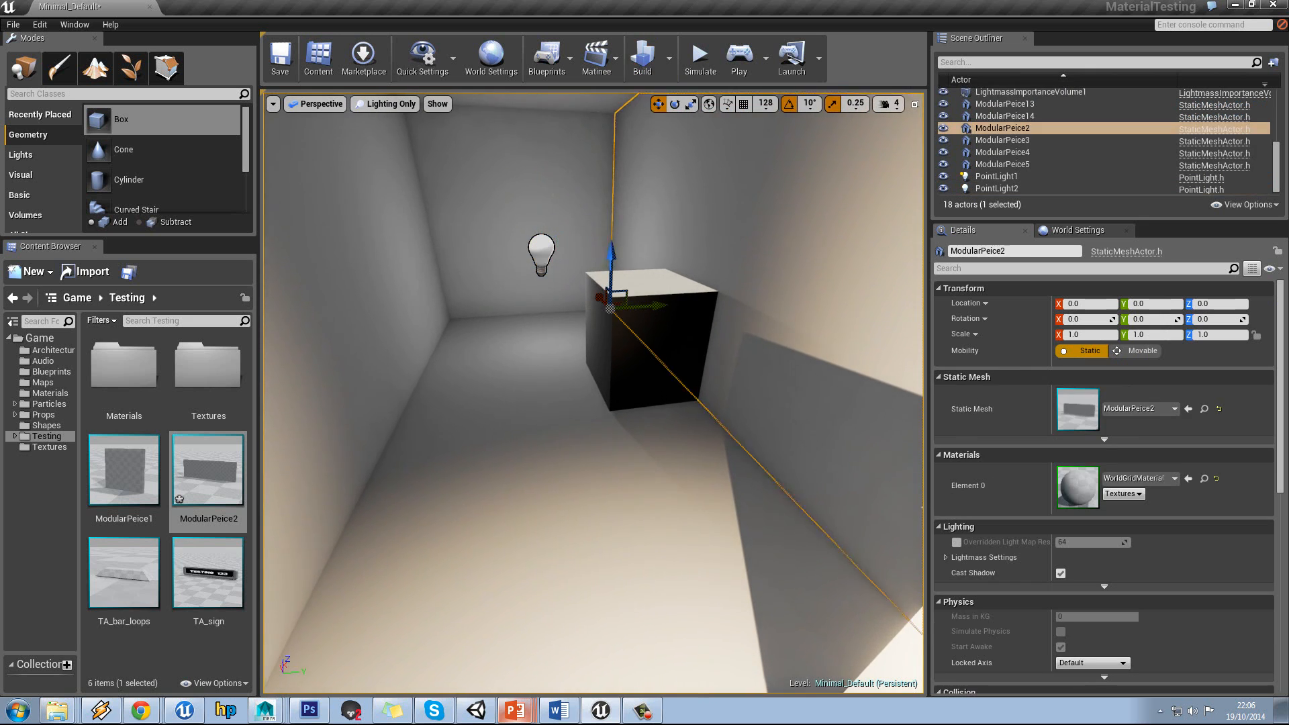
pyautogui.moveTo(550, 204); pyautogui.dragTo(467, 195, button='right')
pyautogui.click(510, 202)
pyautogui.click(663, 131)
pyautogui.click(675, 202)
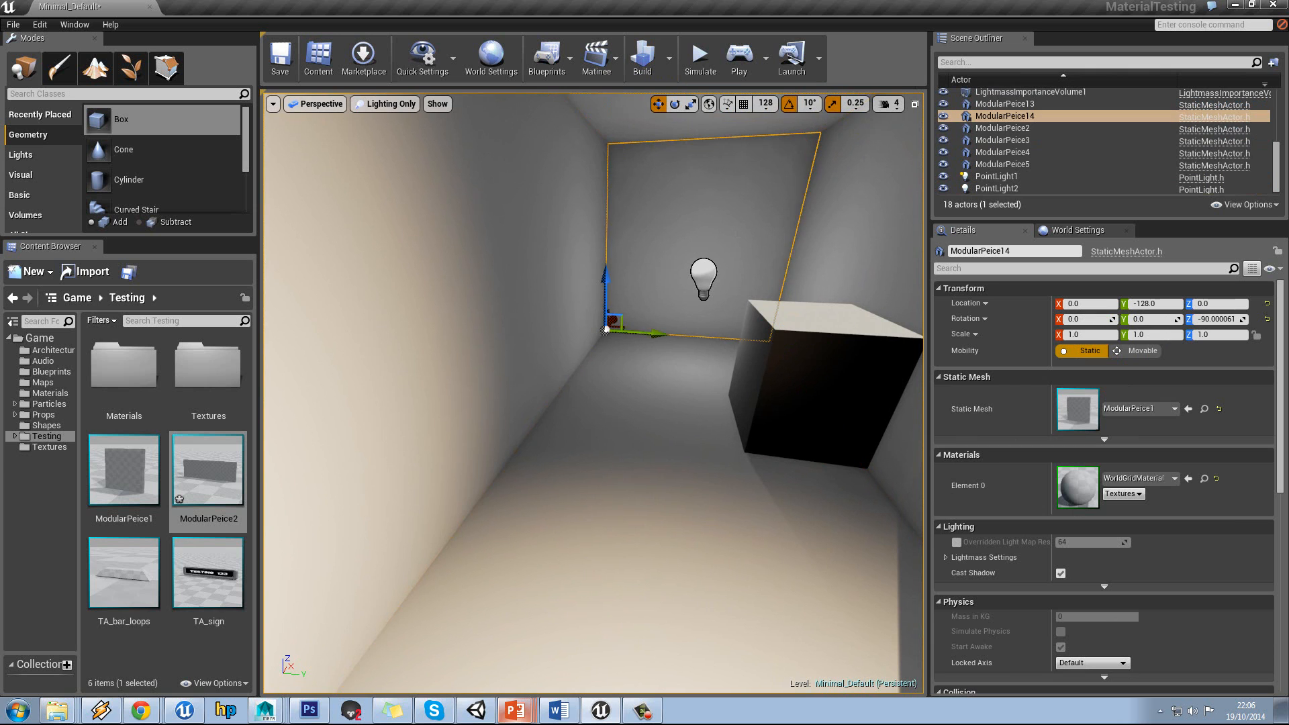
pyautogui.moveTo(685, 262); pyautogui.dragTo(670, 211, button='right')
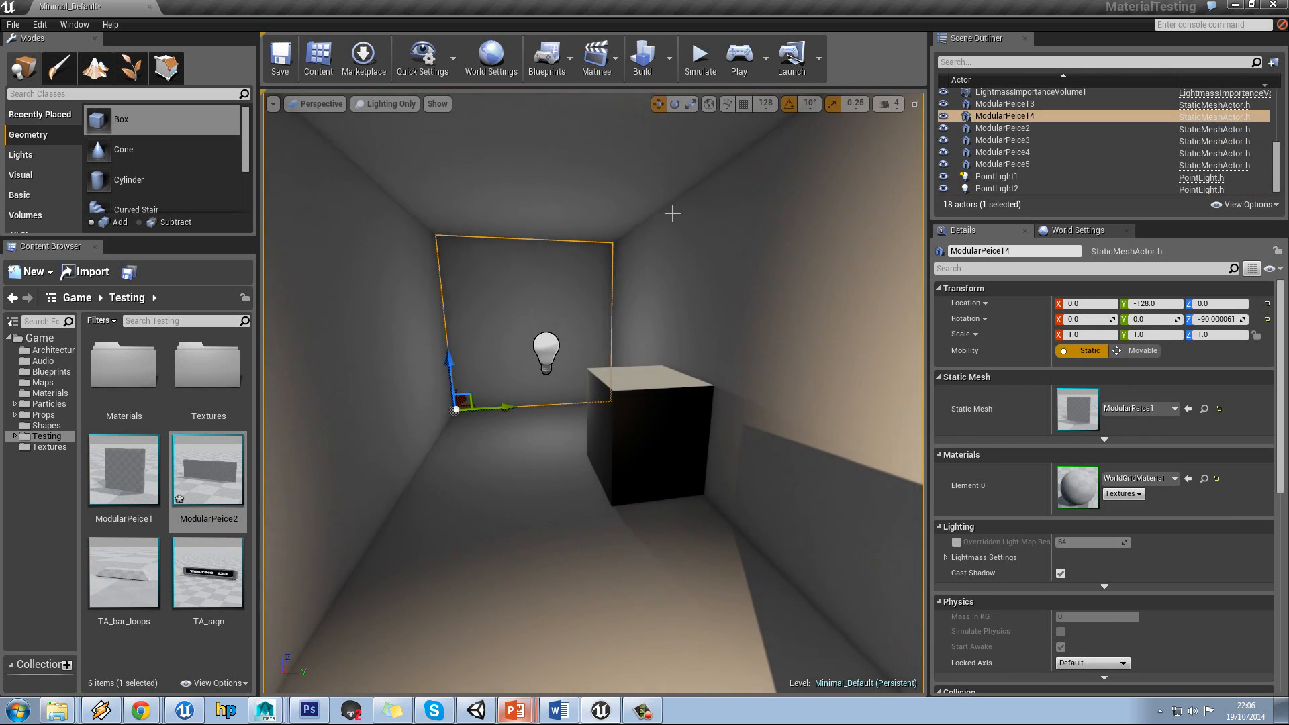
# Build the level's lighting, deselect everything and inspect the shadows around the boxes.
pyautogui.click(641, 62)
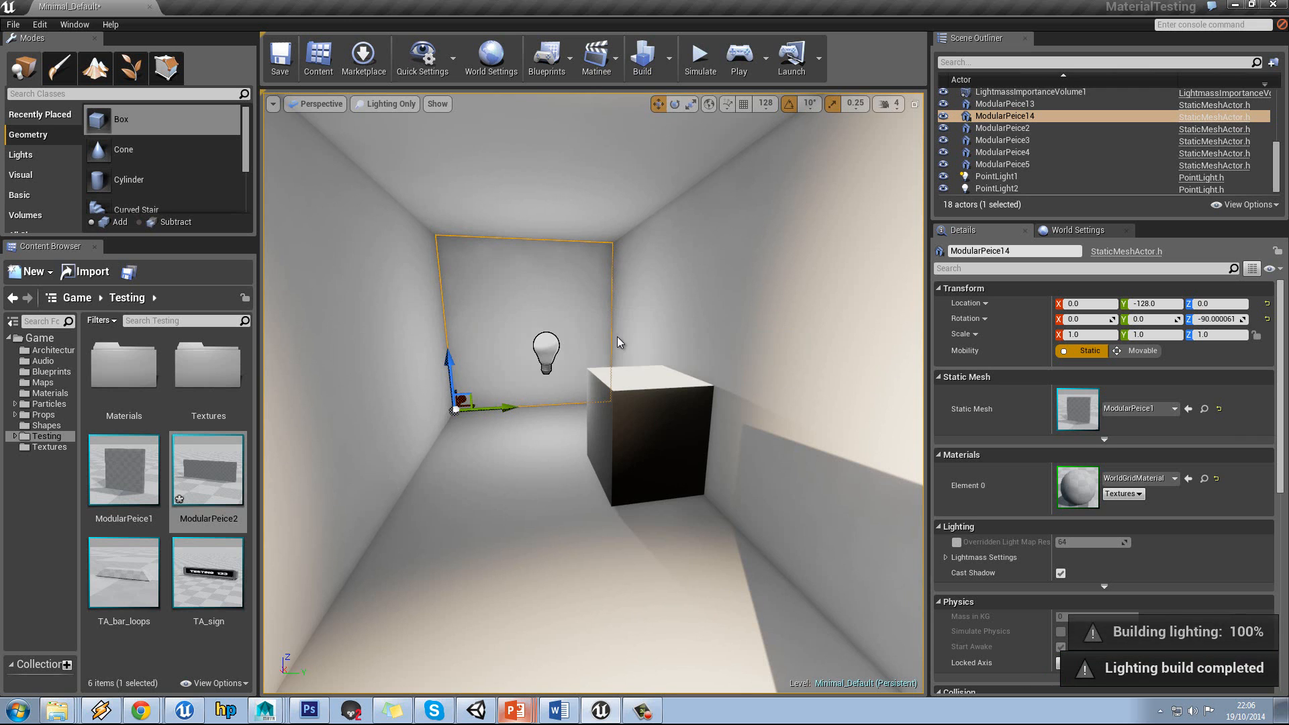
pyautogui.press('Escape')
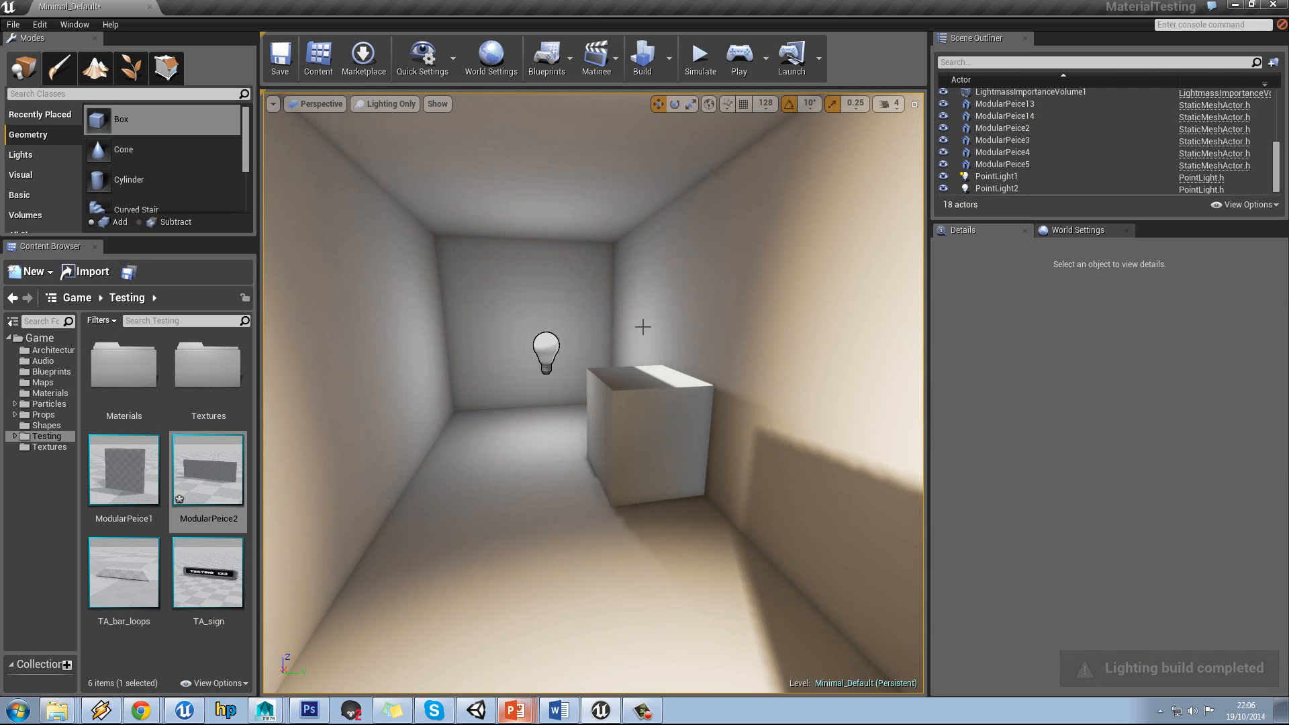
pyautogui.moveTo(648, 331); pyautogui.dragTo(738, 362, button='right')
# Set the Lighting Quality to Production and rebuild the level.
pyautogui.click(671, 66)
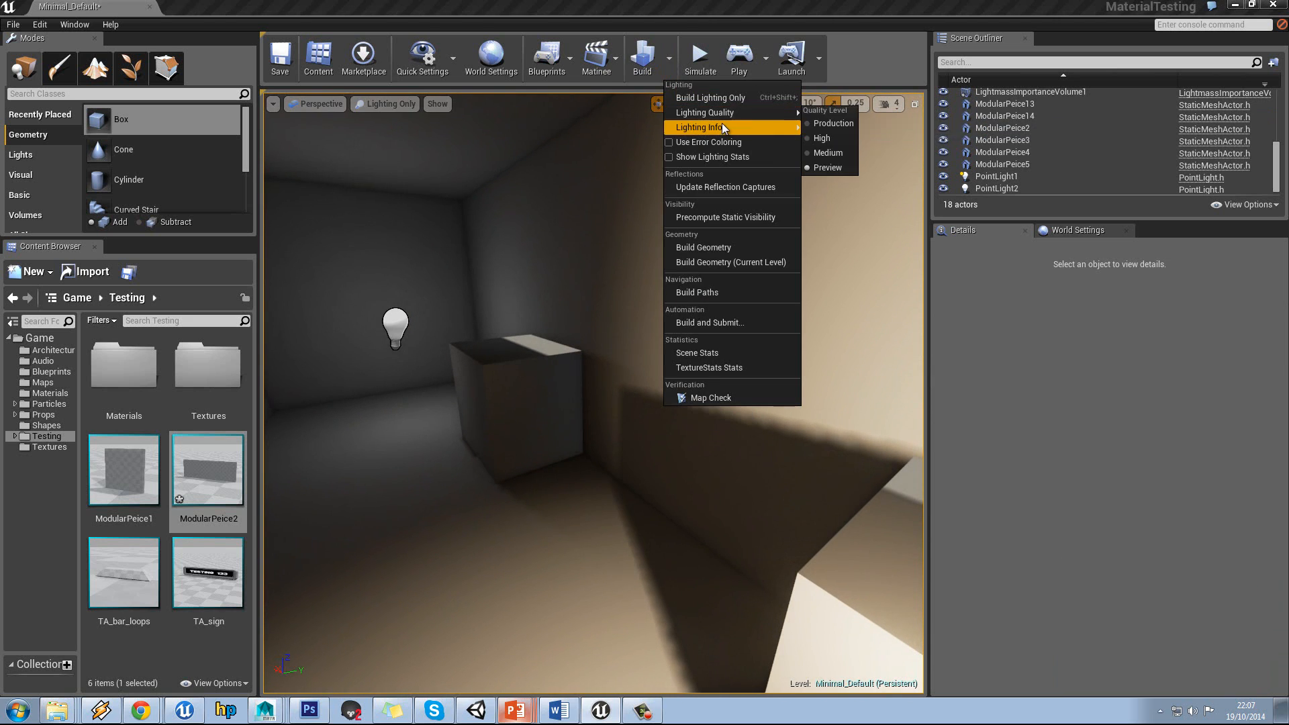
pyautogui.click(821, 124)
pyautogui.click(643, 62)
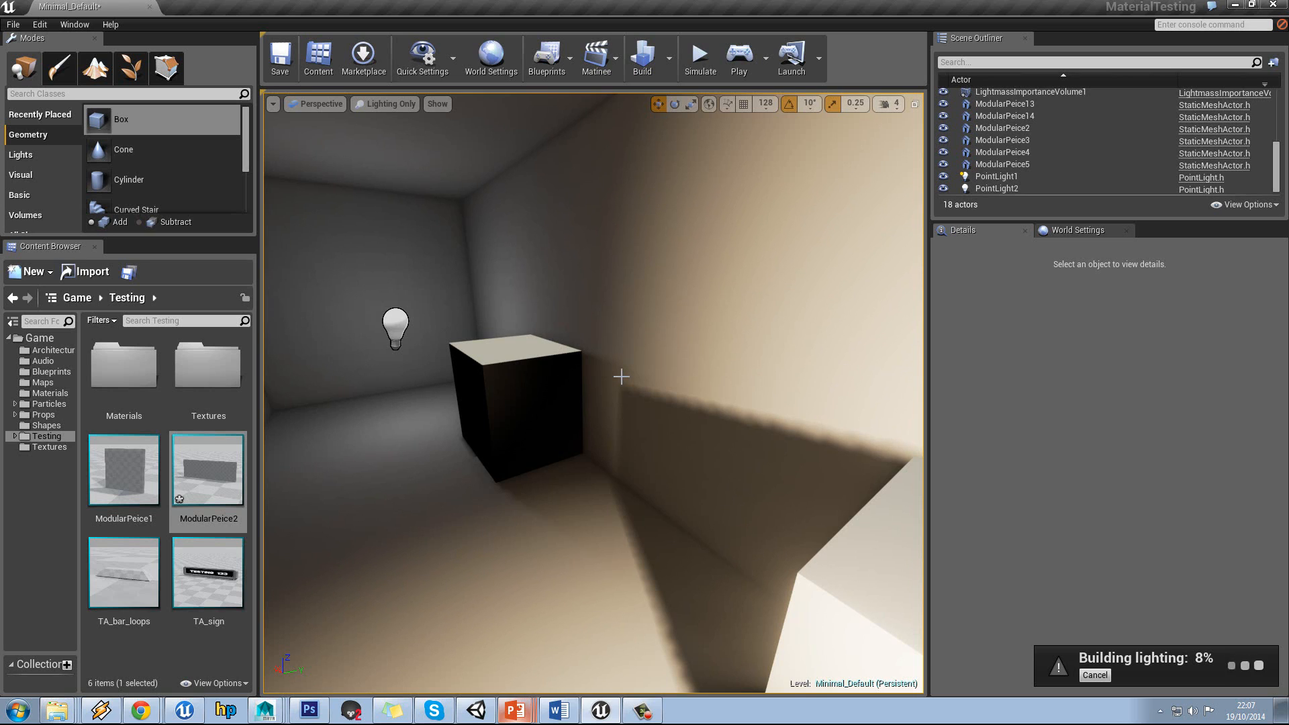
pyautogui.moveTo(621, 377); pyautogui.dragTo(613, 385)
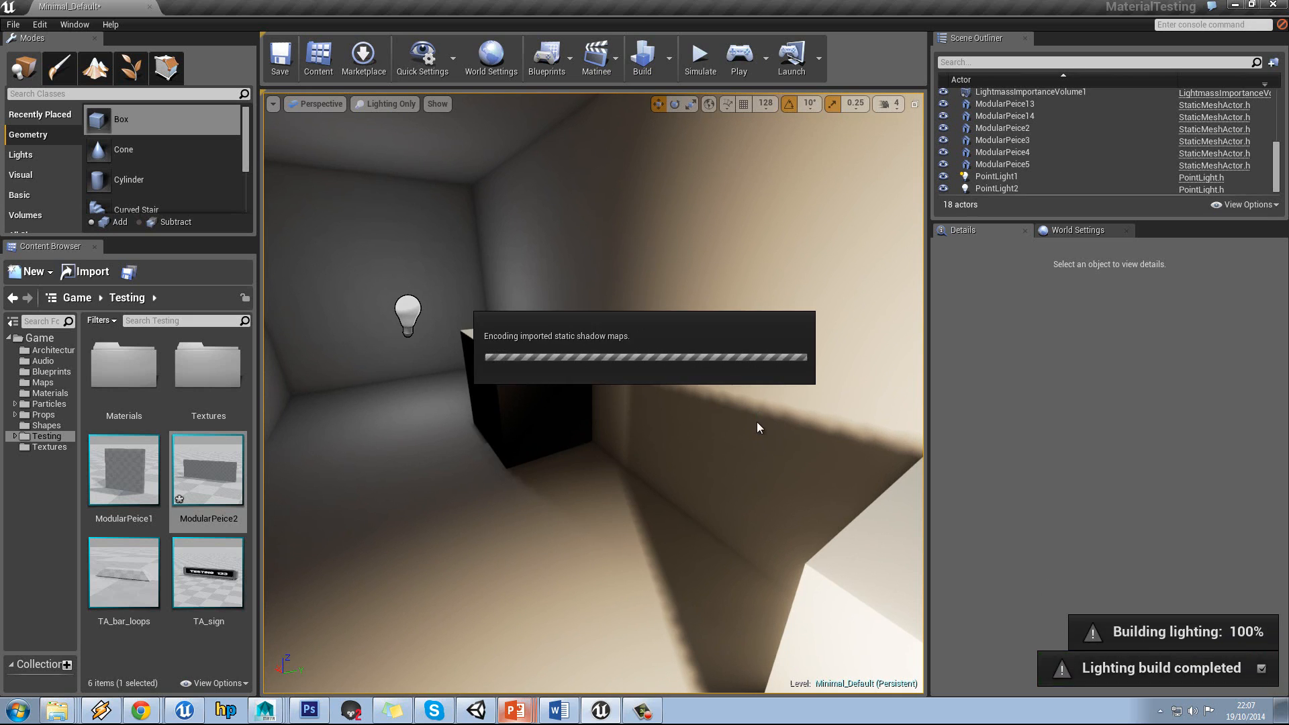
# Examine the Production-quality shadows on both boxes and on the corridor's walls and floor.
pyautogui.moveTo(748, 421); pyautogui.dragTo(693, 364)
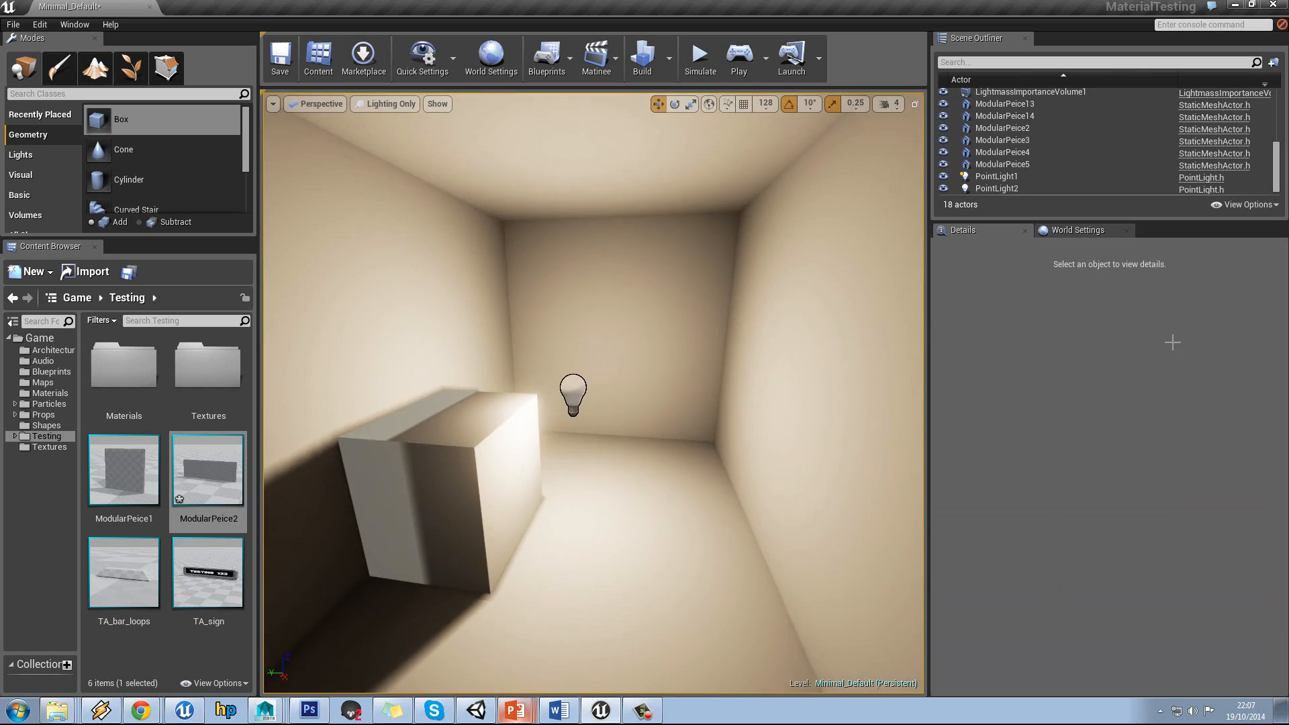
pyautogui.moveTo(627, 343); pyautogui.dragTo(431, 364)
pyautogui.moveTo(430, 365)
pyautogui.mouseDown(button='right')
pyautogui.moveTo(351, 365)
pyautogui.moveTo(340, 391)
pyautogui.mouseUp(button='right')
pyautogui.click(537, 342)
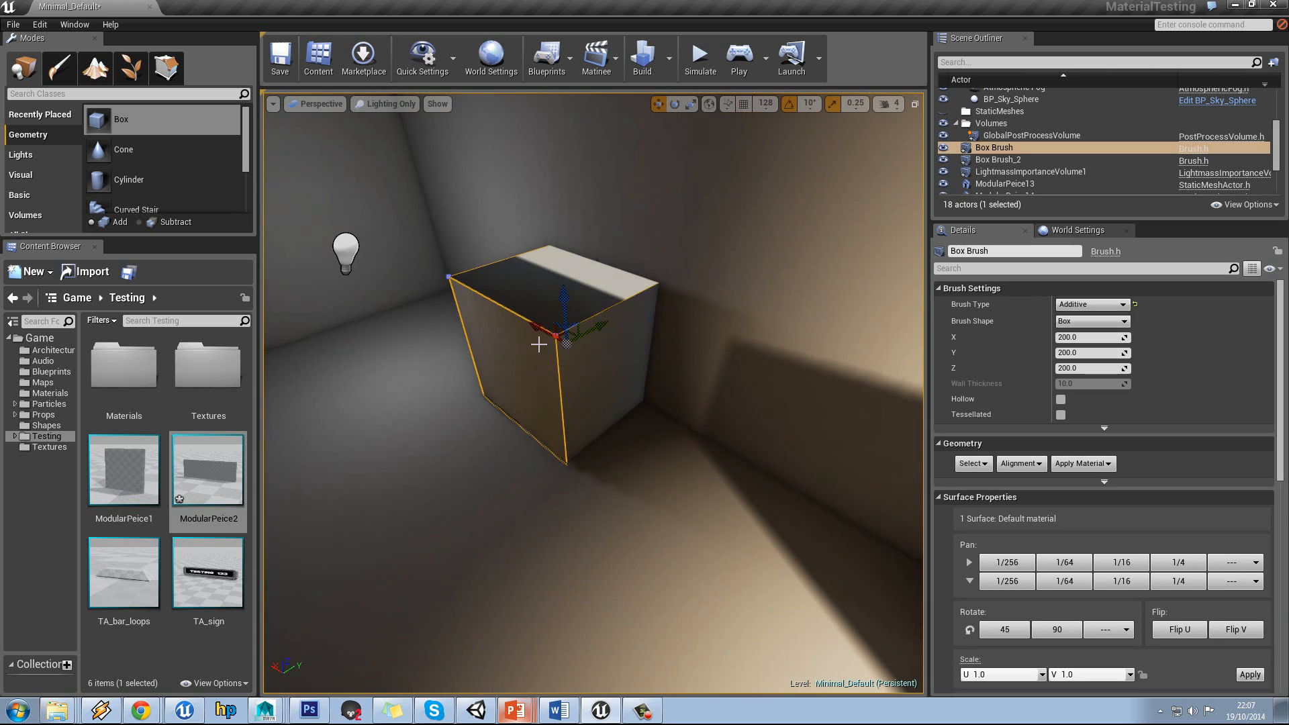
pyautogui.moveTo(604, 349)
pyautogui.mouseDown(button='right')
pyautogui.moveTo(674, 365)
pyautogui.moveTo(653, 338)
pyautogui.moveTo(591, 315)
pyautogui.moveTo(584, 295)
pyautogui.moveTo(880, 264)
pyautogui.mouseUp(button='right')
pyautogui.click(597, 280)
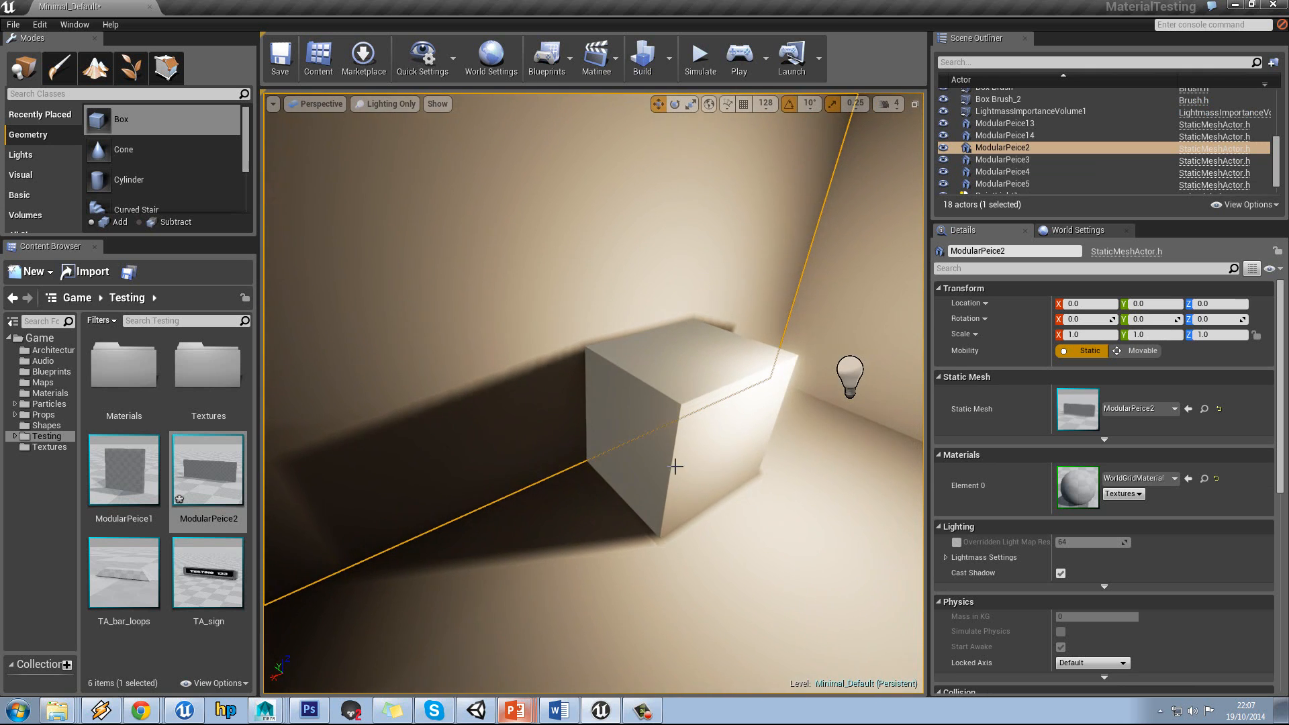
pyautogui.moveTo(675, 466); pyautogui.dragTo(756, 426, button='right')
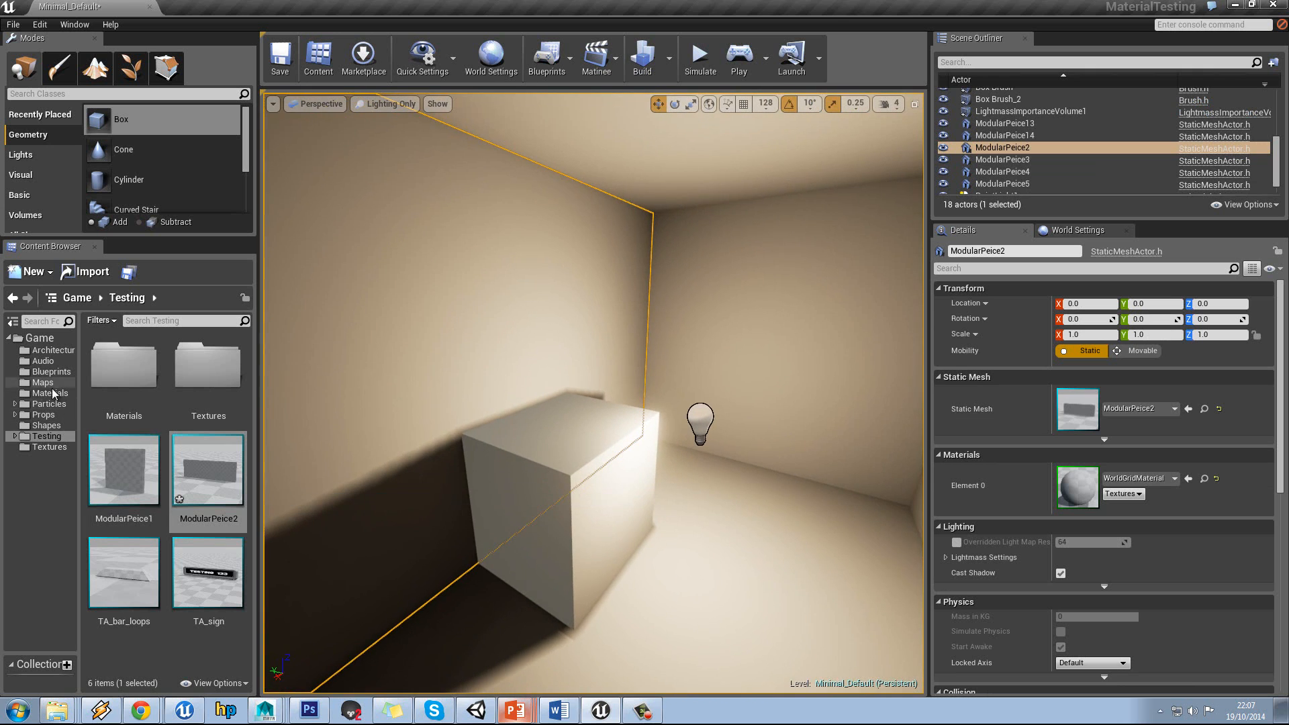
# Apply the M_Brick_Clay_New material to the side wall ModularPeice2 and switch the view mode to Lit.
pyautogui.click(53, 394)
pyautogui.moveTo(199, 470); pyautogui.dragTo(463, 343)
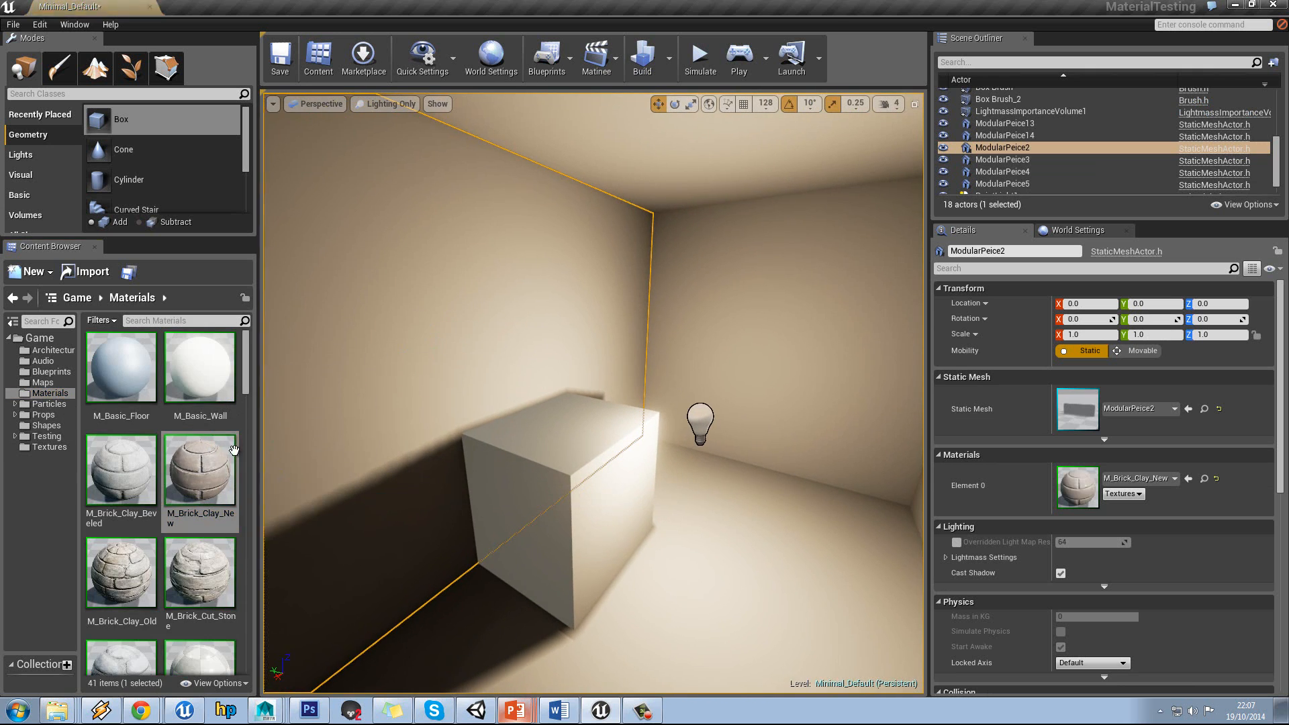
pyautogui.moveTo(206, 467)
pyautogui.click(382, 104)
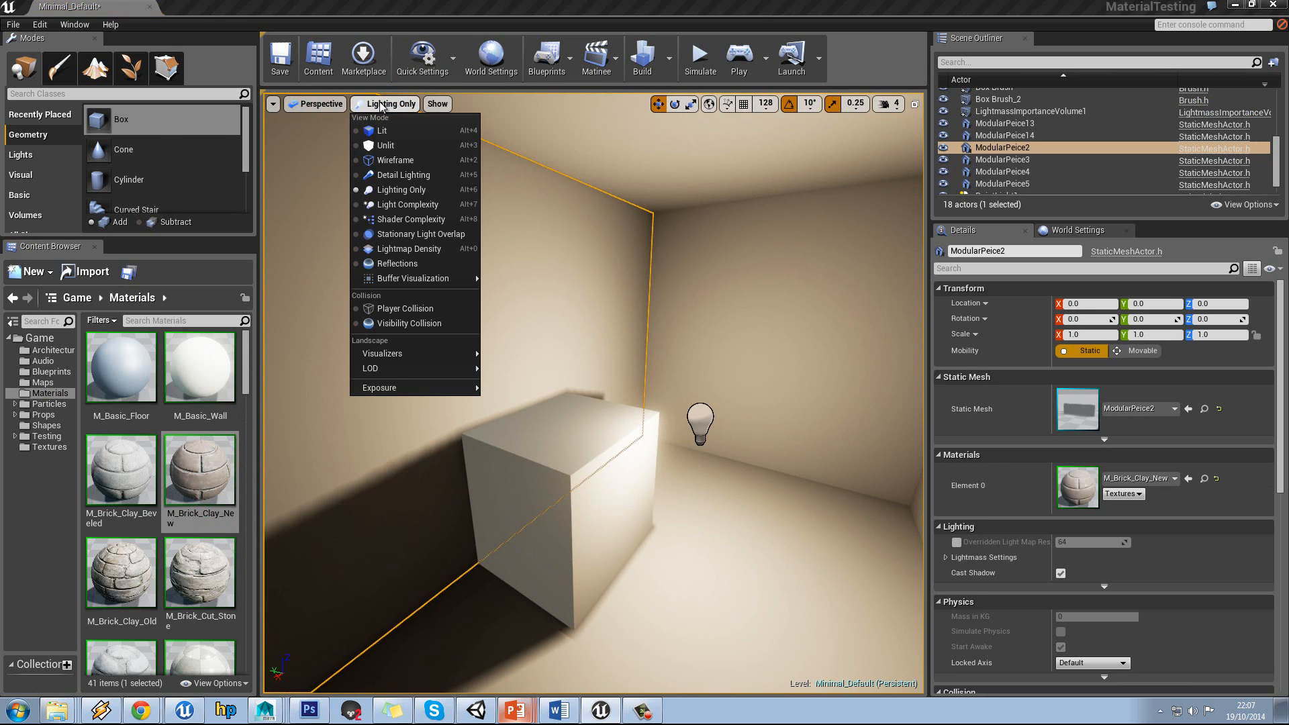
pyautogui.click(388, 131)
# Apply the M_Brick_Clay_New material to the remaining corridor surfaces, including the end wall, and inspect the lit room.
pyautogui.moveTo(199, 470); pyautogui.dragTo(582, 156)
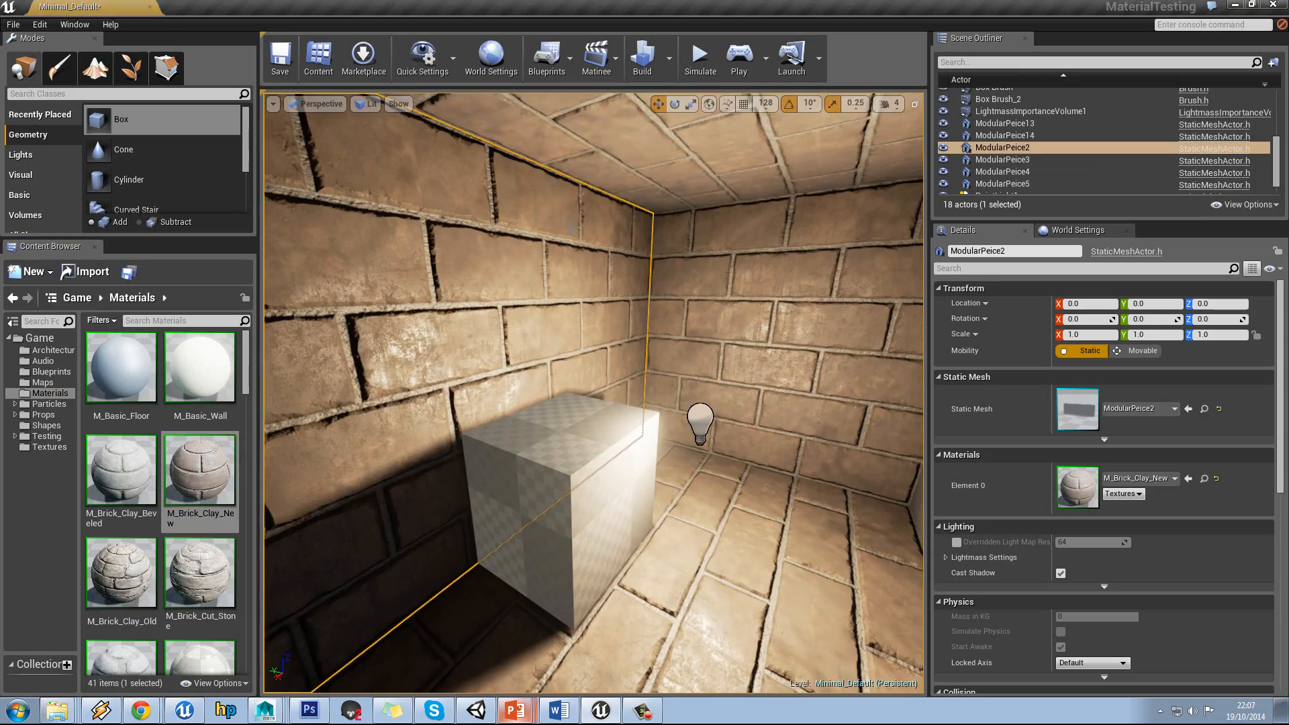
pyautogui.moveTo(527, 269); pyautogui.dragTo(671, 258, button='right')
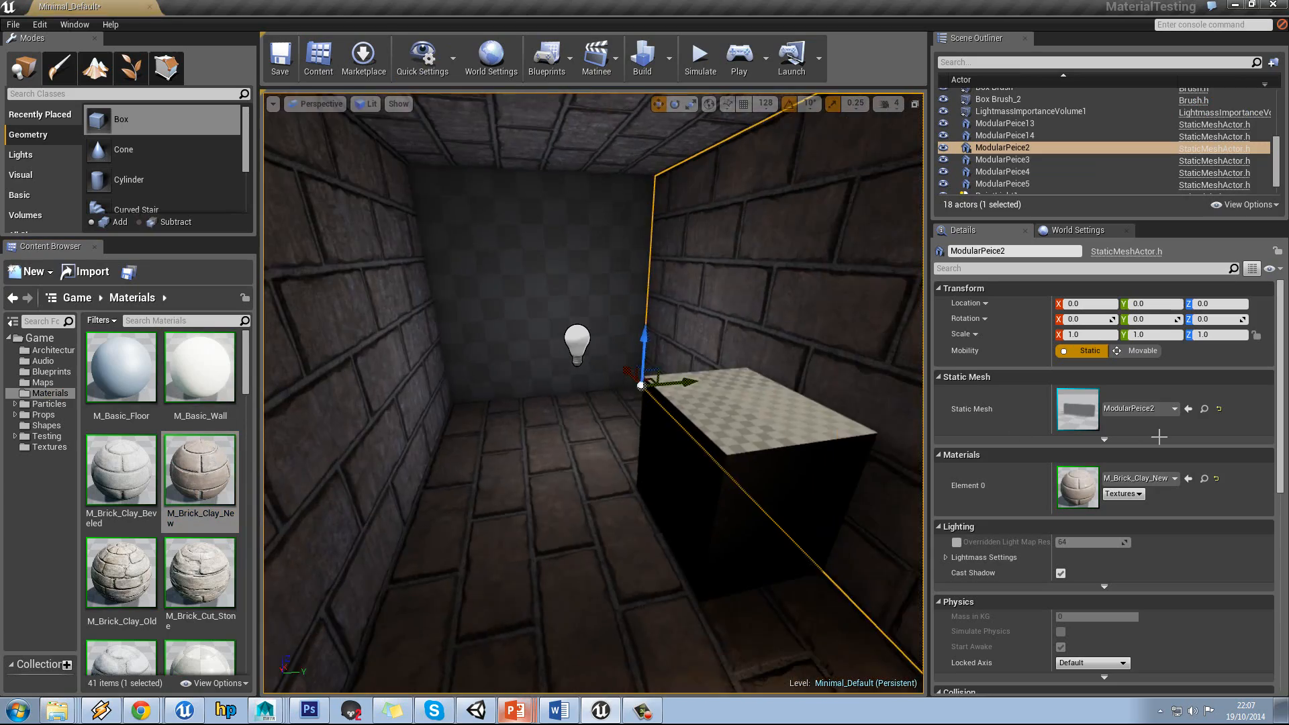
pyautogui.moveTo(199, 470); pyautogui.dragTo(540, 300)
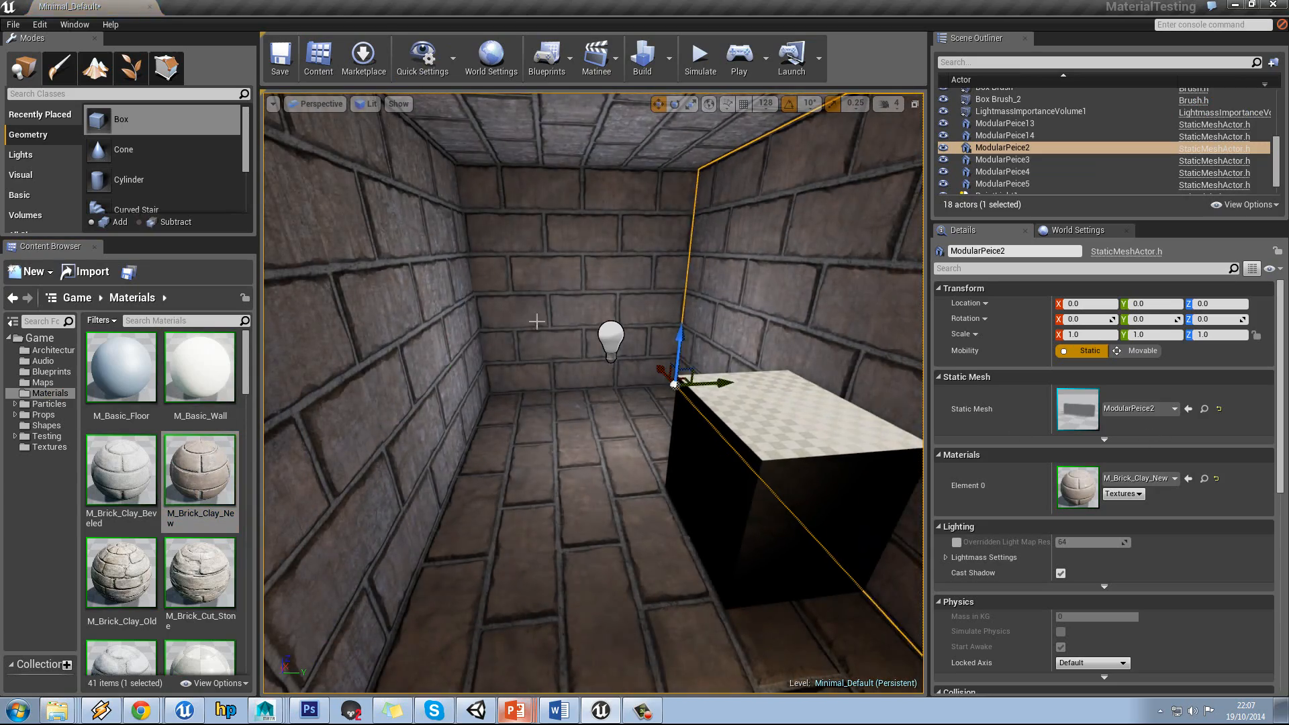
pyautogui.moveTo(540, 300); pyautogui.dragTo(1195, 343, button='right')
pyautogui.moveTo(1173, 306); pyautogui.dragTo(505, 316, button='right')
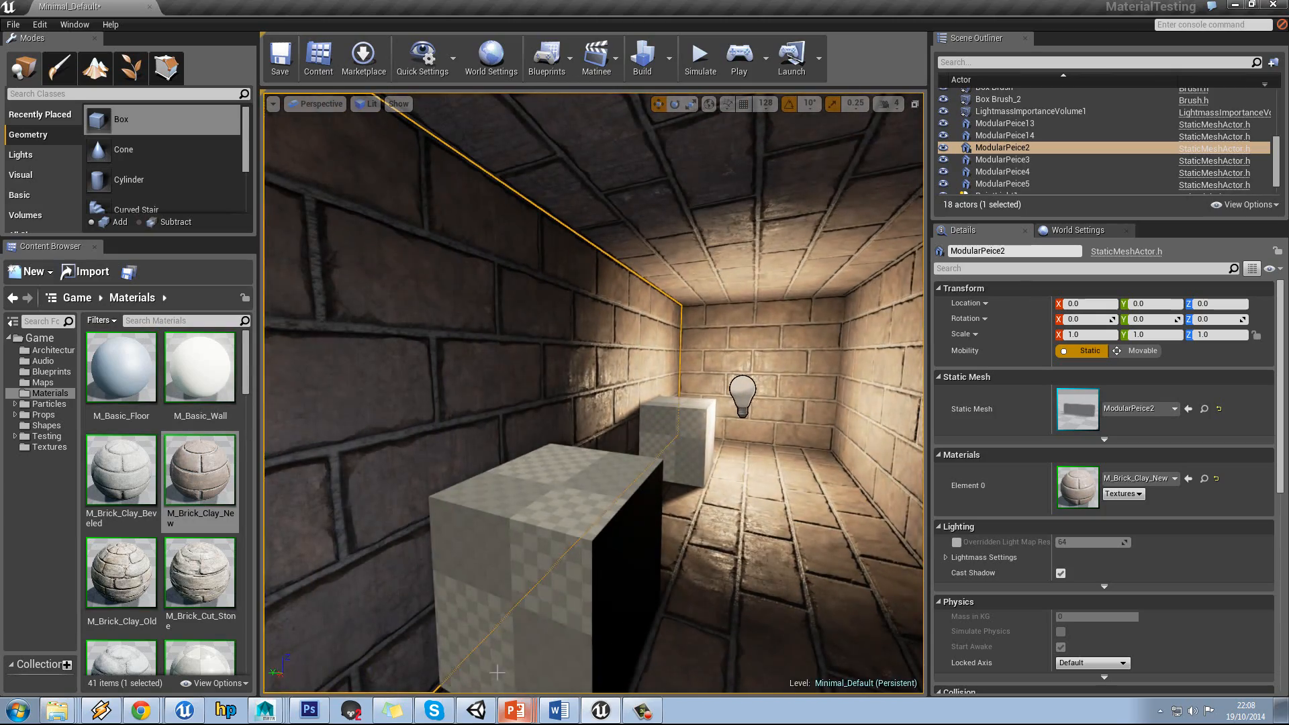
# Switch to the PowerPoint lightmap rules and select the rules from "Padding between islands" through "Lightmap resolution must be considered and set".
pyautogui.click(525, 716)
pyautogui.click(498, 680)
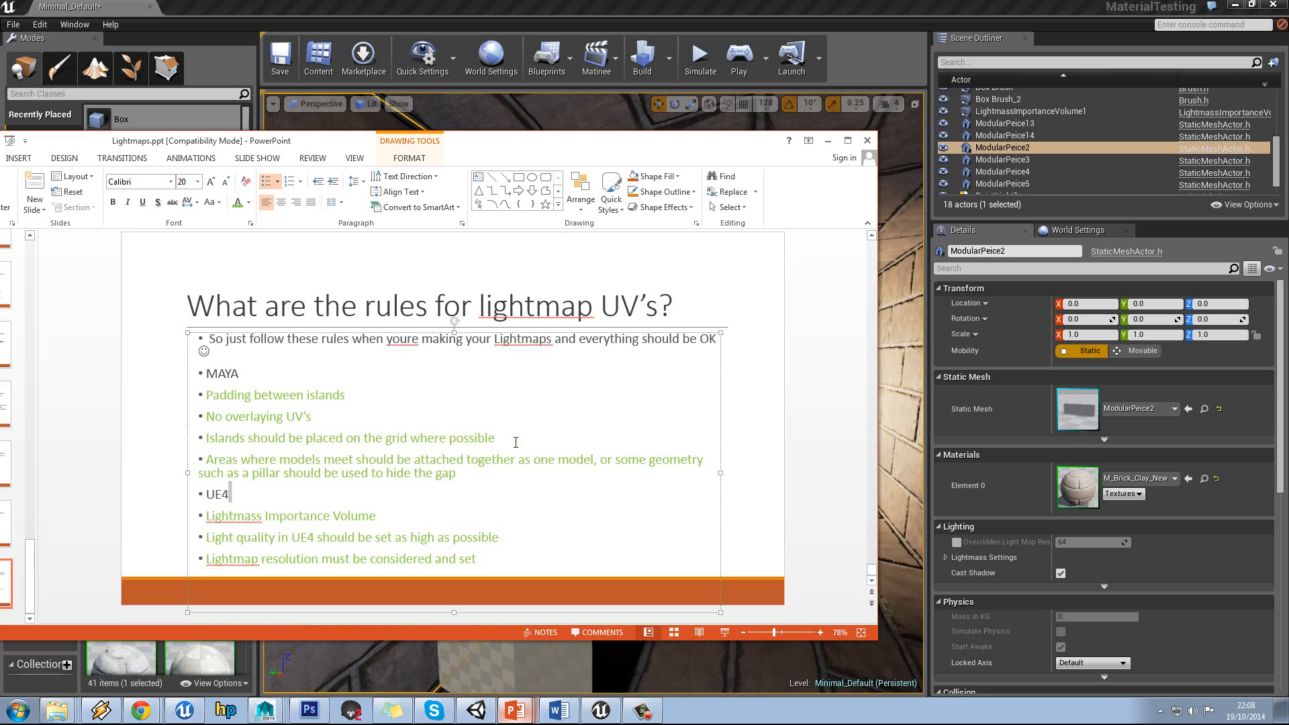
pyautogui.moveTo(492, 549); pyautogui.dragTo(215, 388)
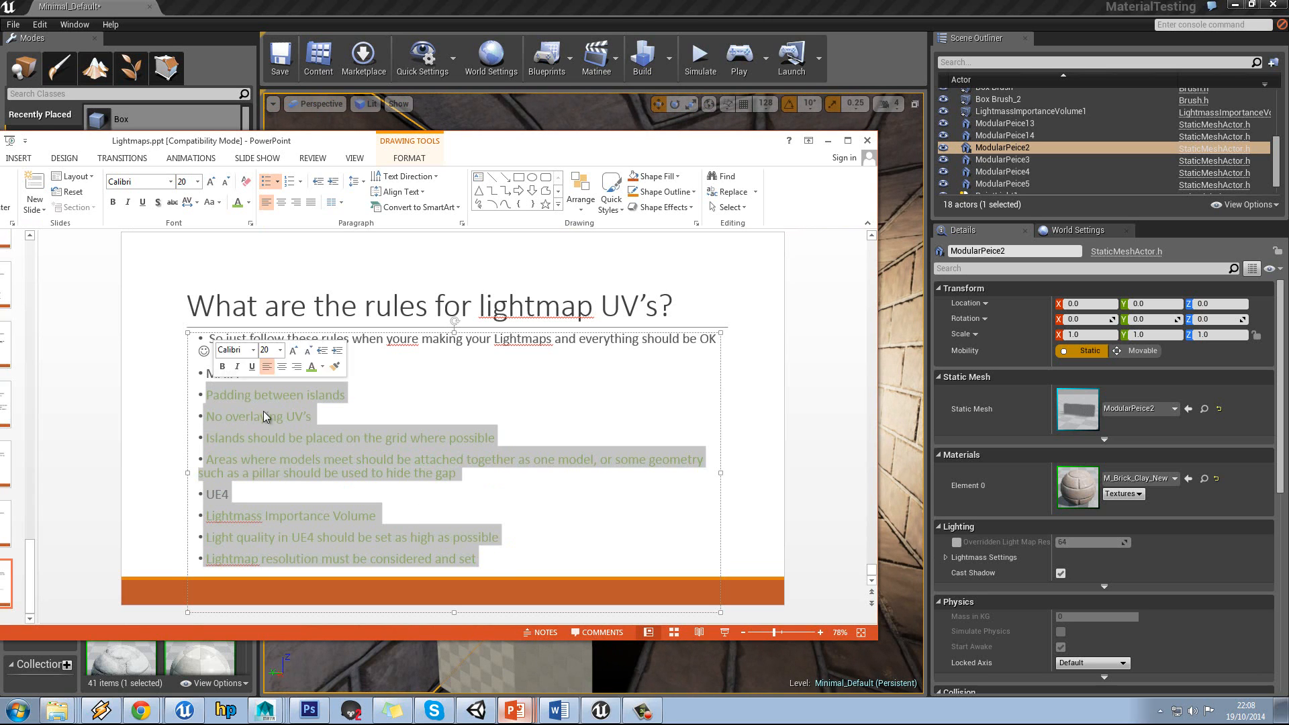